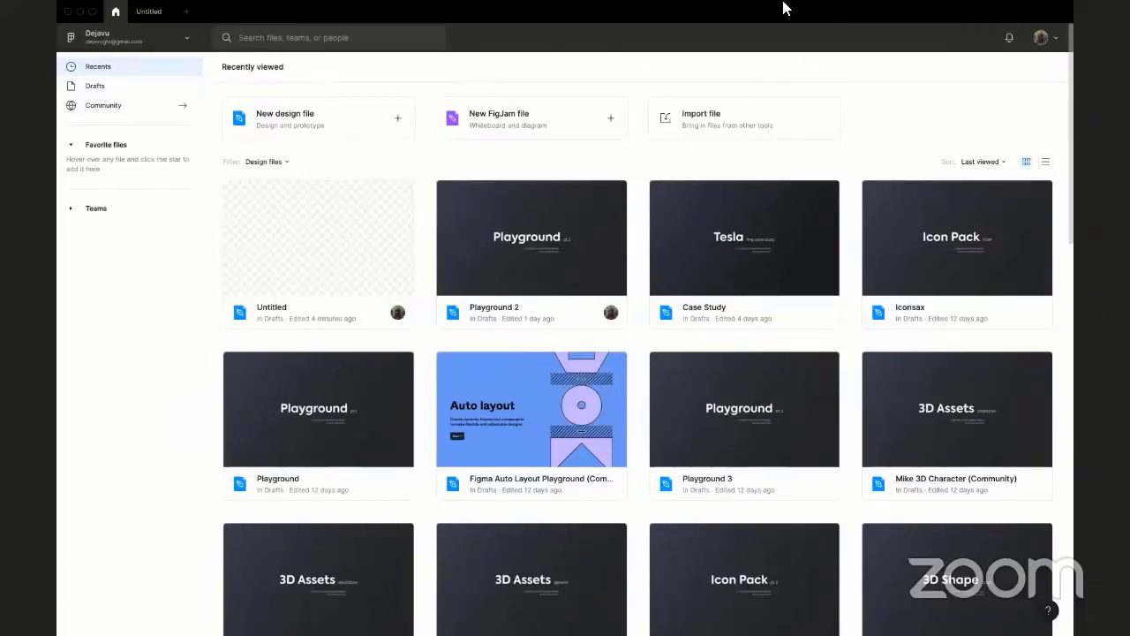
{"action": "mouse_move", "coordinate": [782, 2]}
{"action": "scroll", "coordinate": [643, 317], "scroll_direction": "down", "scroll_amount": 3}
{"action": "scroll", "coordinate": [643, 316], "scroll_direction": "up", "scroll_amount": 3}
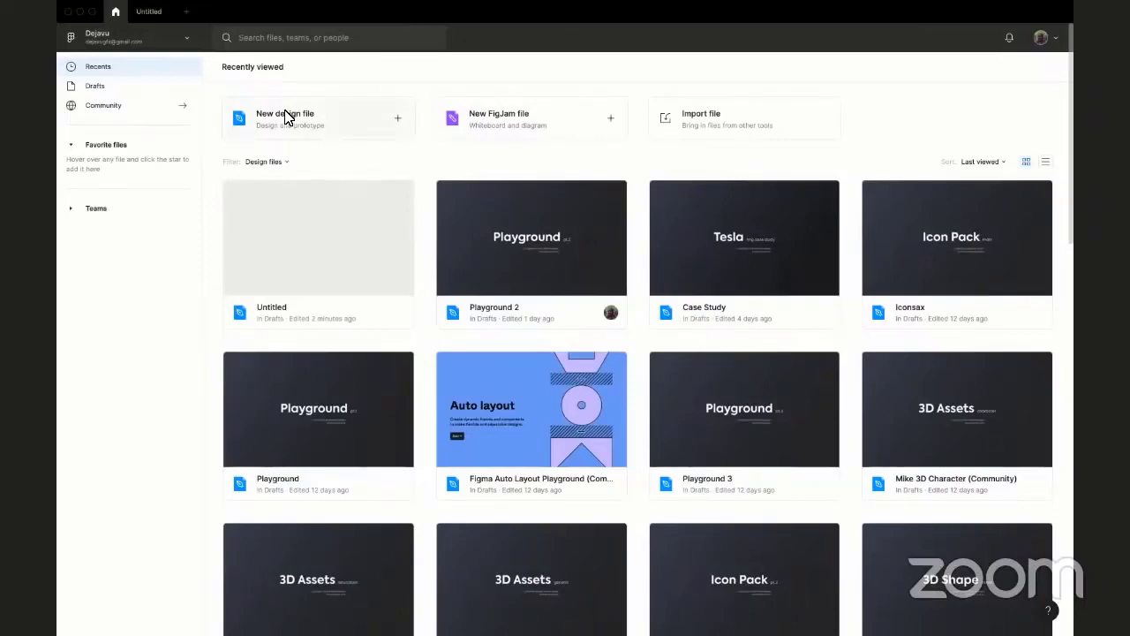
{"action": "double_click", "coordinate": [343, 119]}
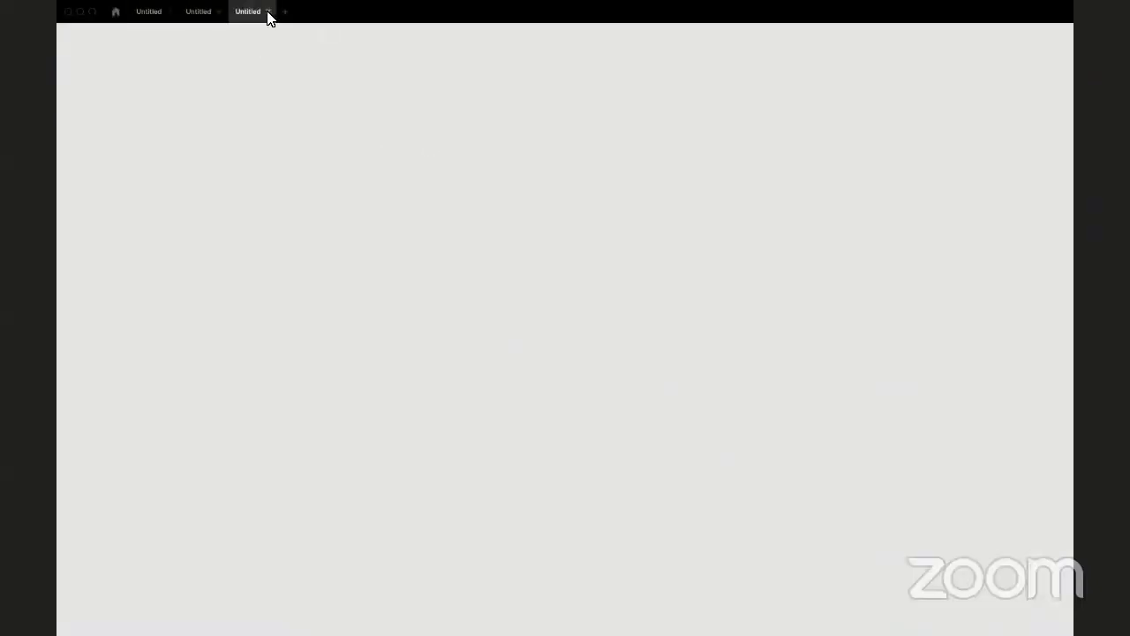
{"action": "left_click", "coordinate": [269, 12]}
{"action": "left_click", "coordinate": [219, 13]}
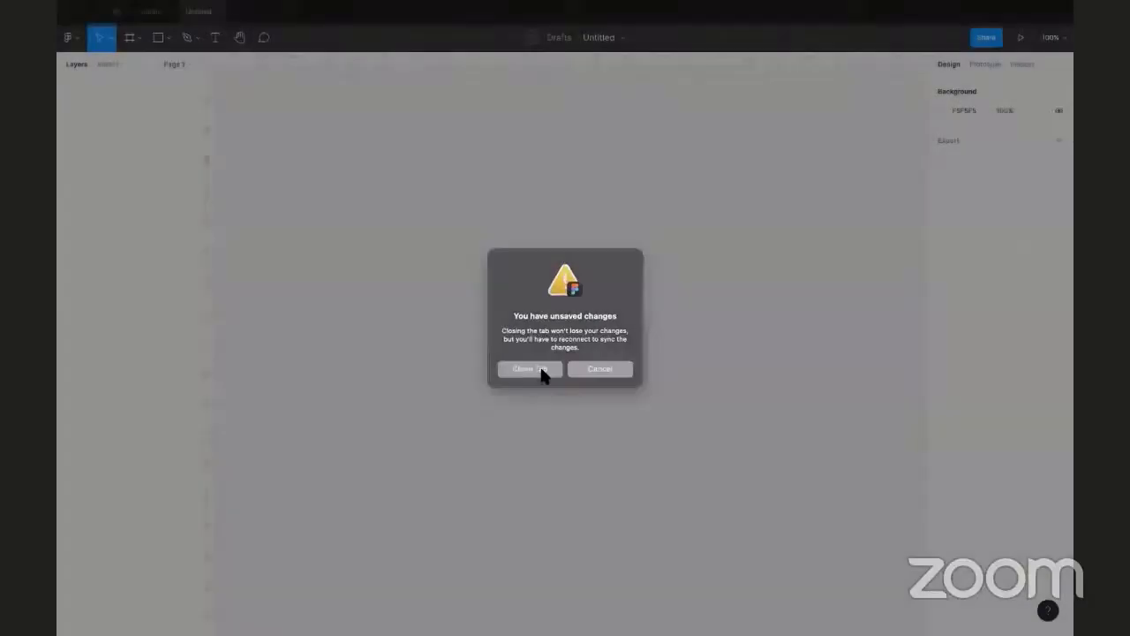
{"action": "left_click", "coordinate": [545, 373]}
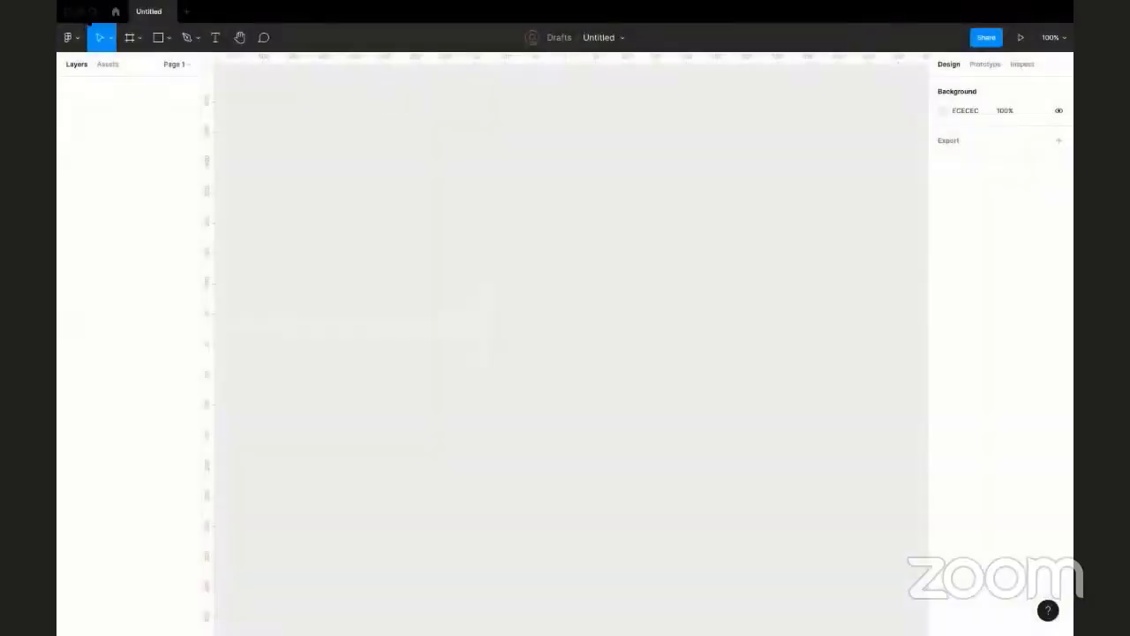
- Remove the two newly created empty Untitled files from the recent files and close the remaining open Untitled file
{"action": "left_click", "coordinate": [115, 11]}
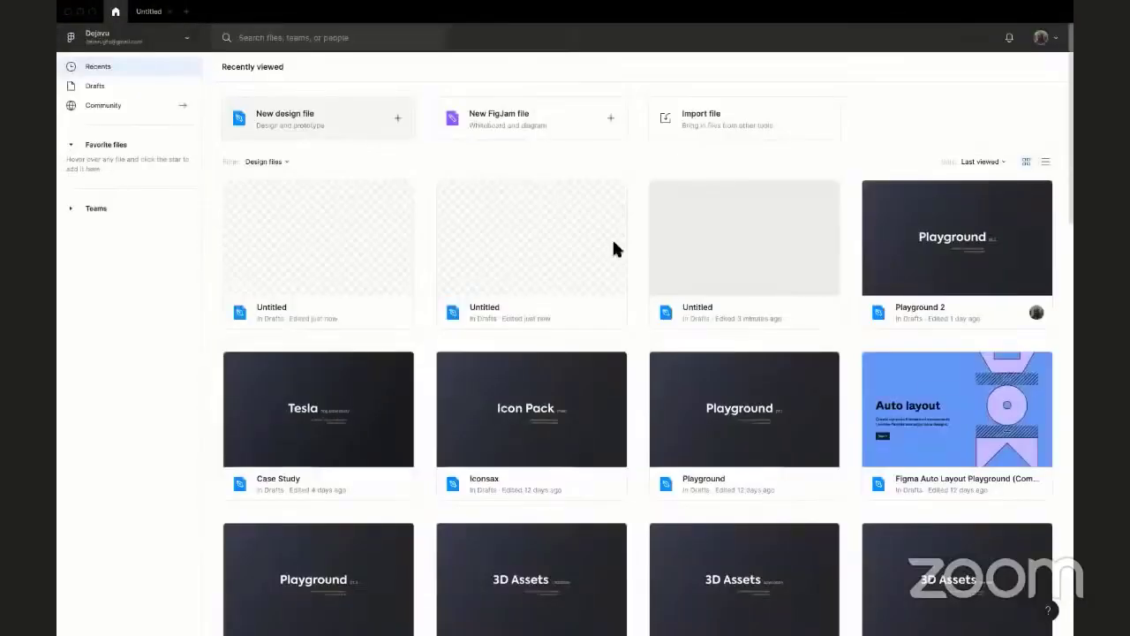
{"action": "right_click", "coordinate": [634, 290]}
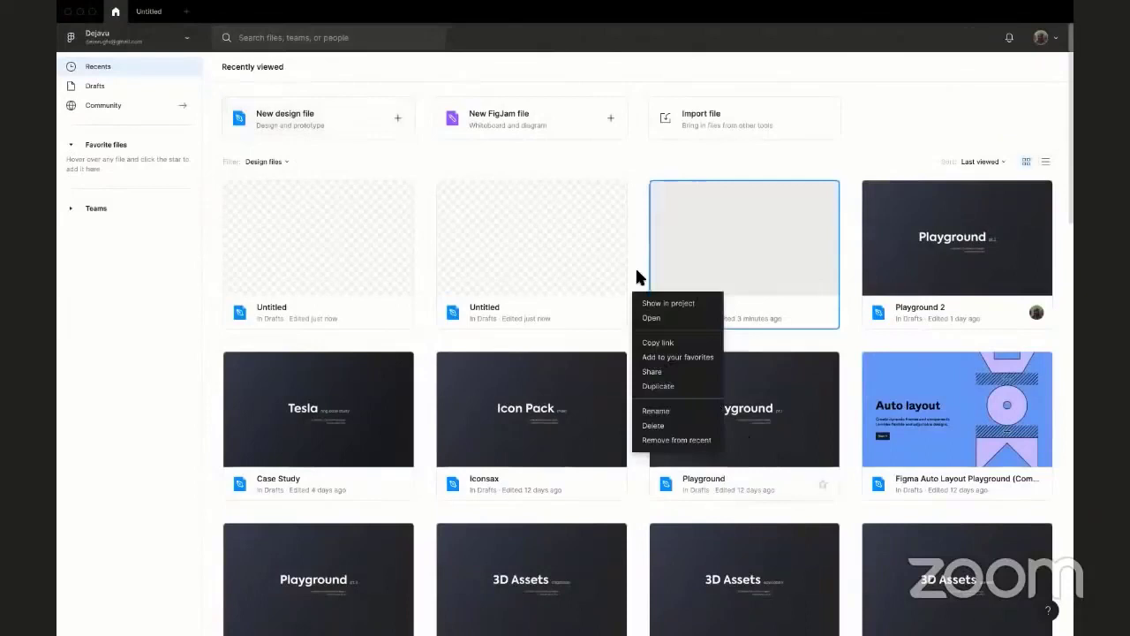
{"action": "right_click", "coordinate": [513, 292]}
{"action": "left_click", "coordinate": [542, 440]}
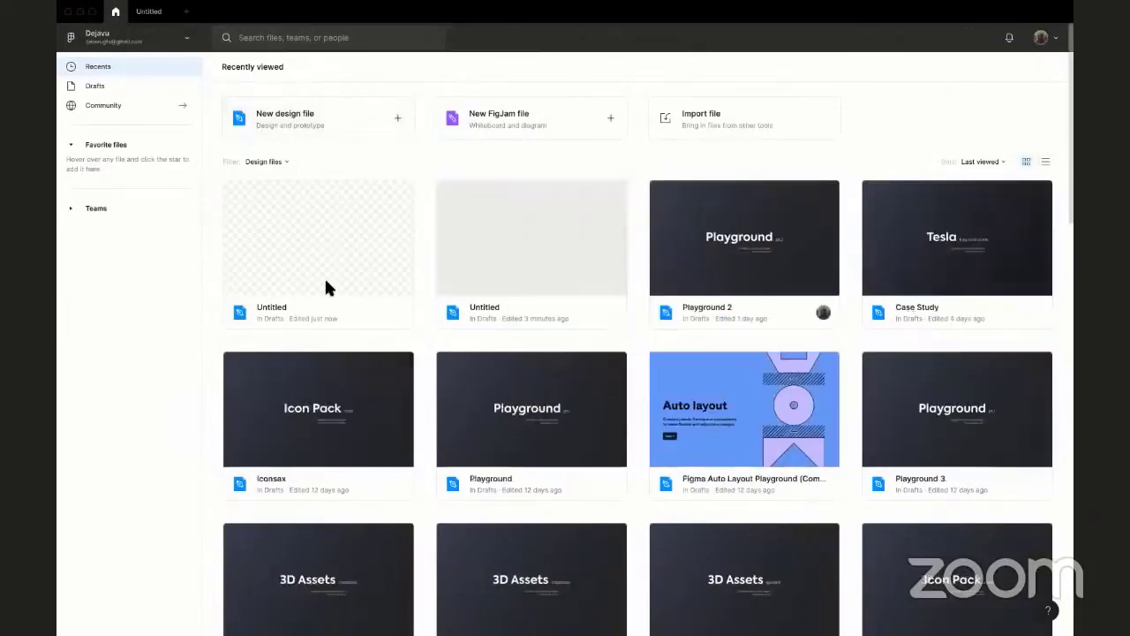
{"action": "right_click", "coordinate": [328, 295]}
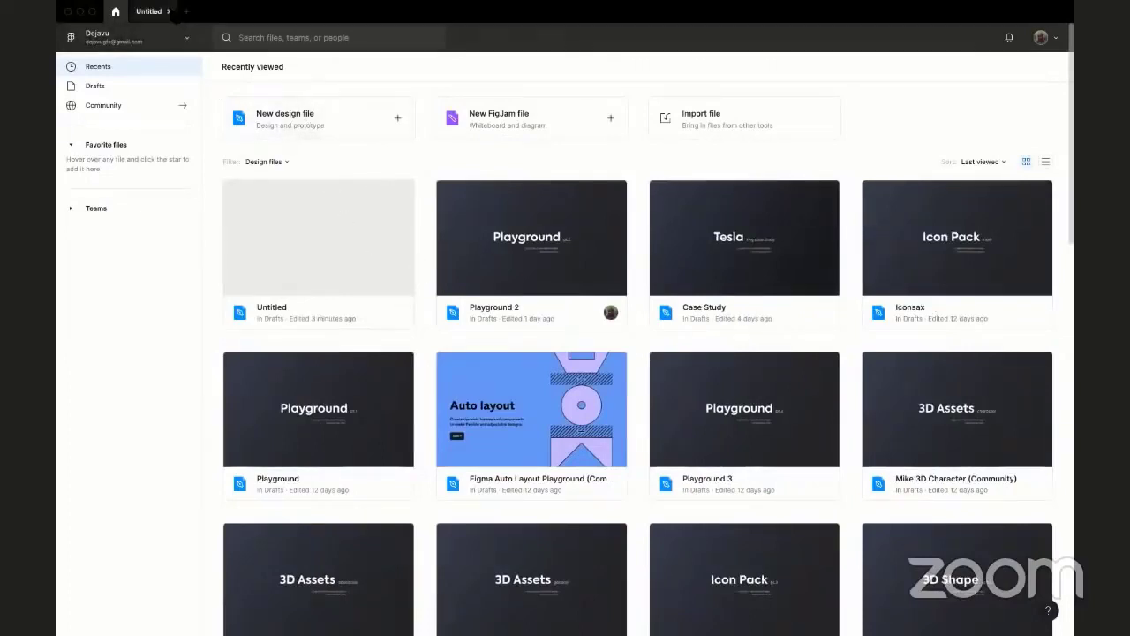
{"action": "left_click", "coordinate": [175, 11]}
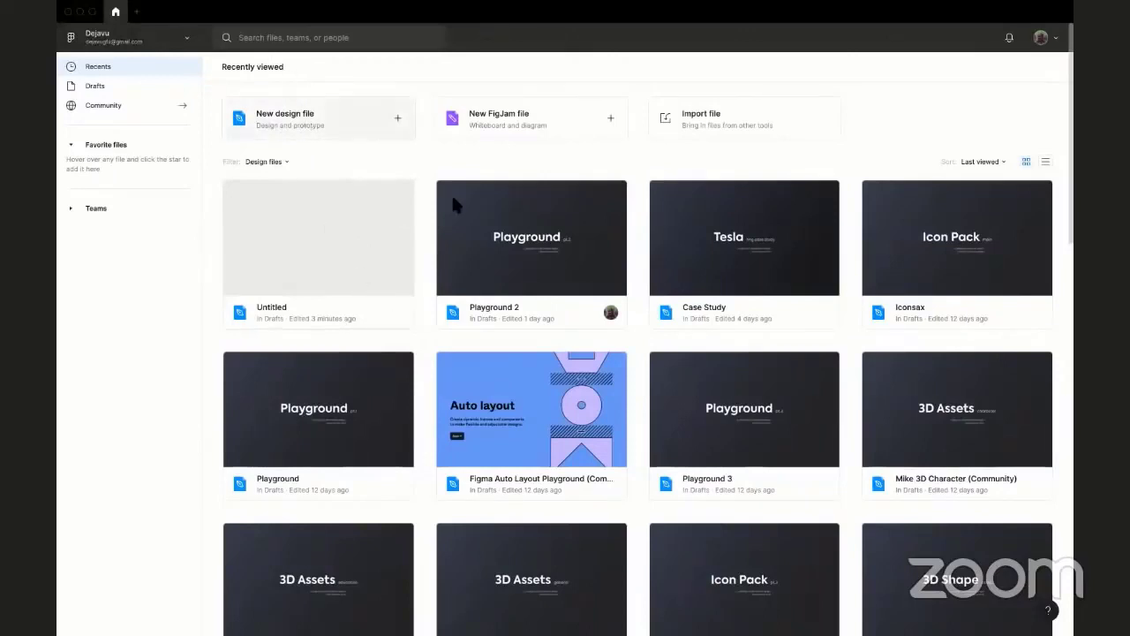
{"action": "left_click", "coordinate": [281, 110]}
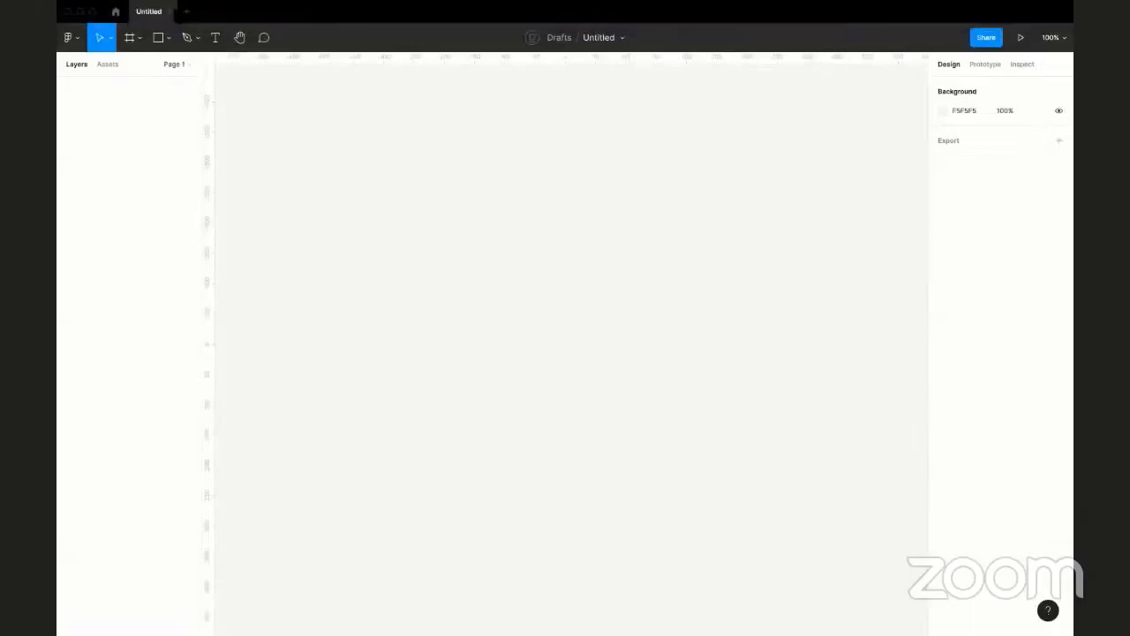
{"action": "left_click", "coordinate": [168, 11]}
{"action": "left_click", "coordinate": [542, 373]}
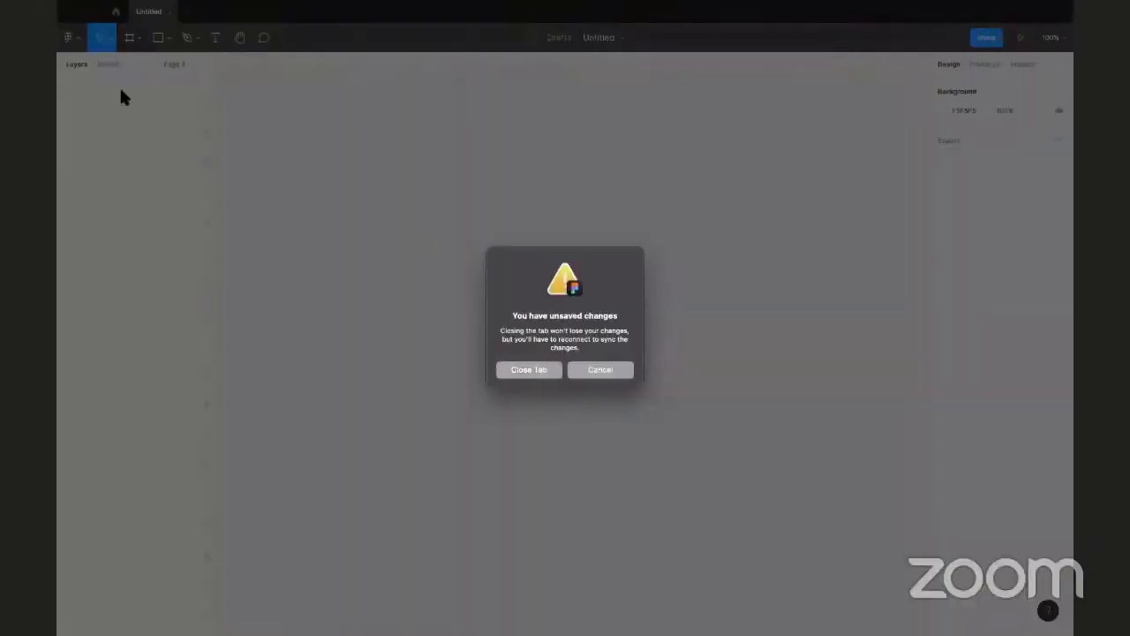
- Create a new blank design file in a new tab
{"action": "key", "text": "super+t"}
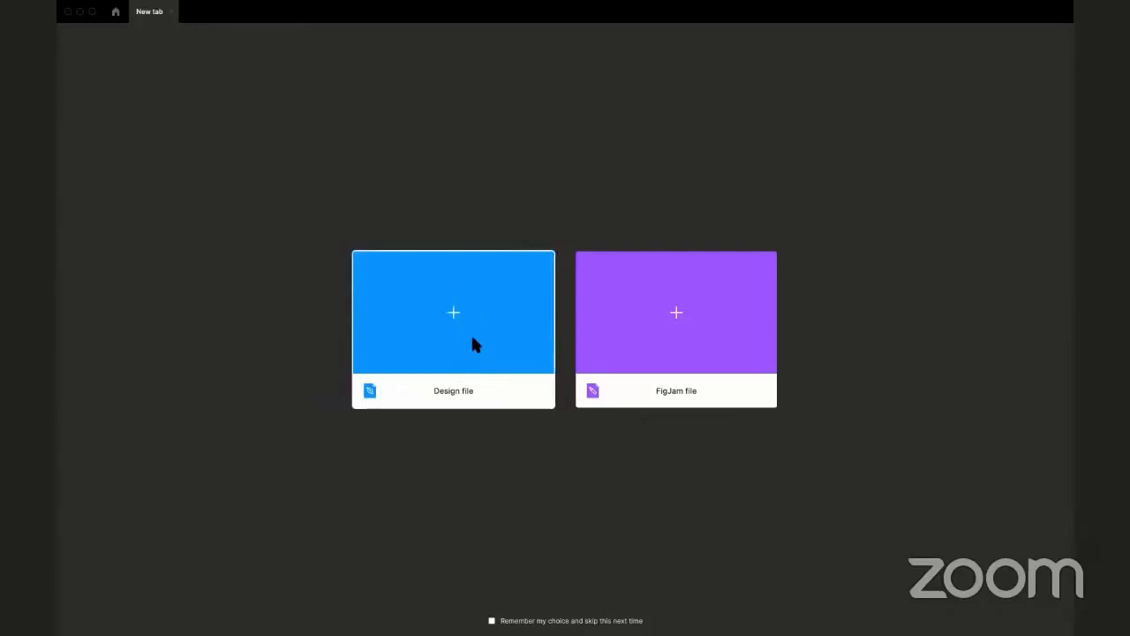
{"action": "left_click", "coordinate": [486, 389]}
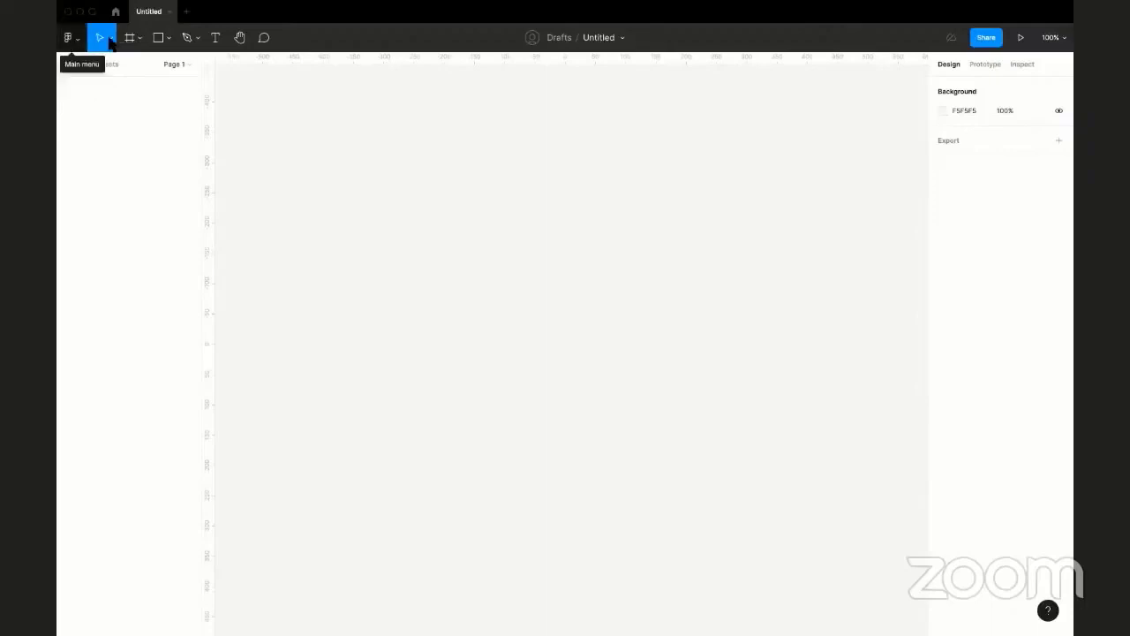
- Look through the main menu's command groups, including the Edit and View commands
{"action": "left_click", "coordinate": [69, 37]}
{"action": "key", "text": "Down"}
{"action": "key", "text": "Down"}
{"action": "key", "text": "Right"}
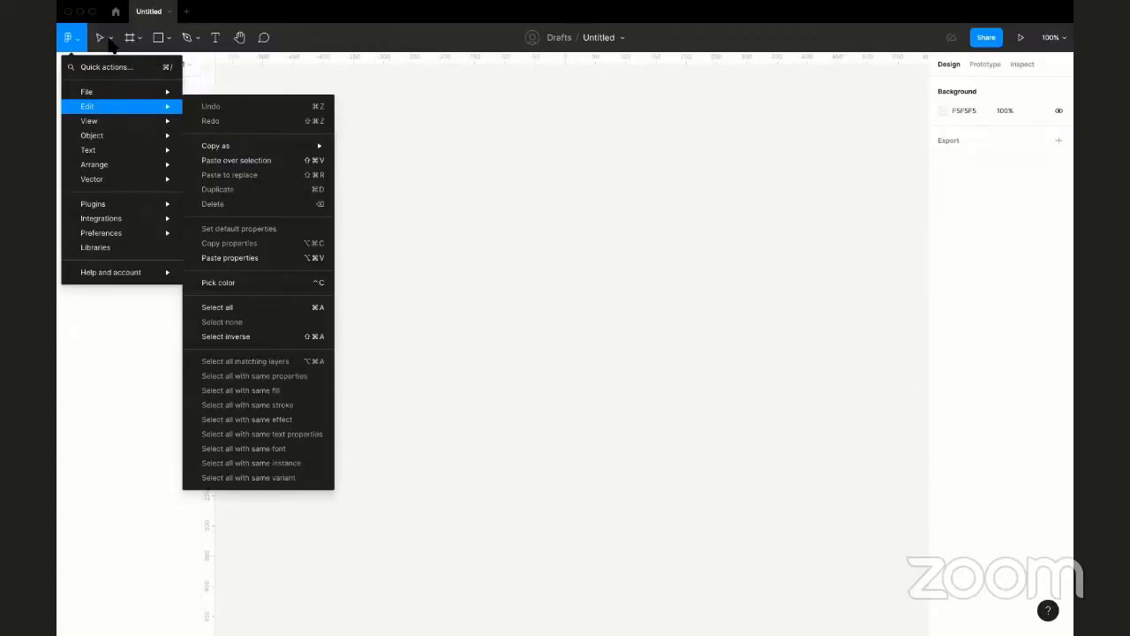
{"action": "key", "text": "Up"}
{"action": "key", "text": "Down"}
{"action": "key", "text": "Down"}
{"action": "key", "text": "Down"}
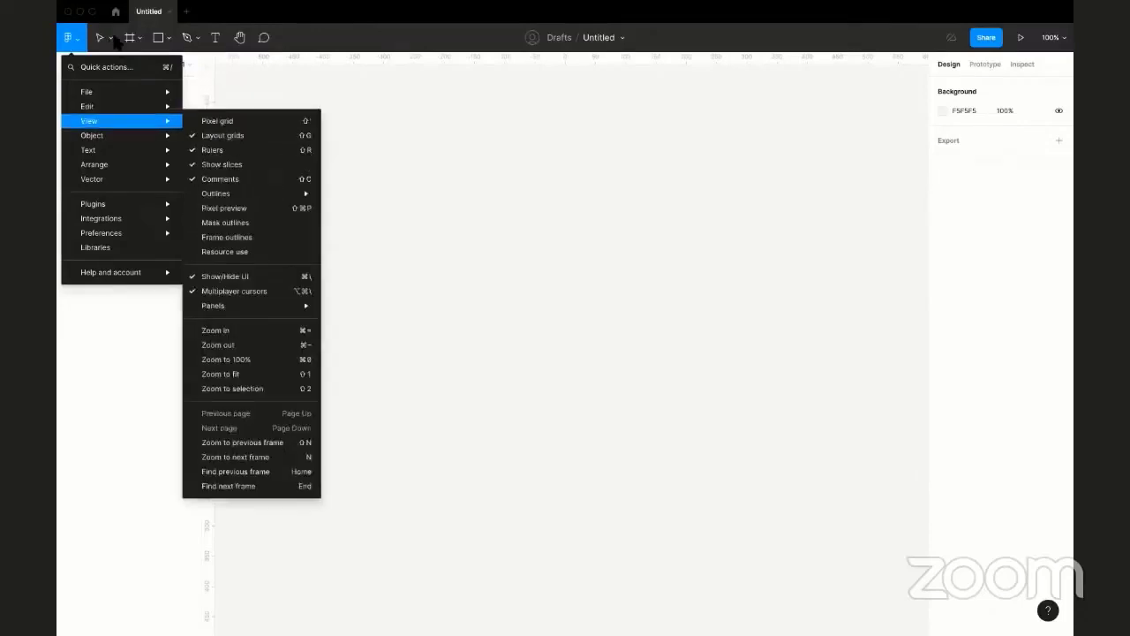
{"action": "key", "text": "Down"}
{"action": "key", "text": "Down"}
{"action": "key", "text": "Down"}
{"action": "key", "text": "Up"}
{"action": "key", "text": "Up"}
{"action": "key", "text": "Up"}
{"action": "key", "text": "Up"}
{"action": "key", "text": "Up"}
{"action": "key", "text": "Up"}
{"action": "key", "text": "Up"}
{"action": "key", "text": "Escape"}
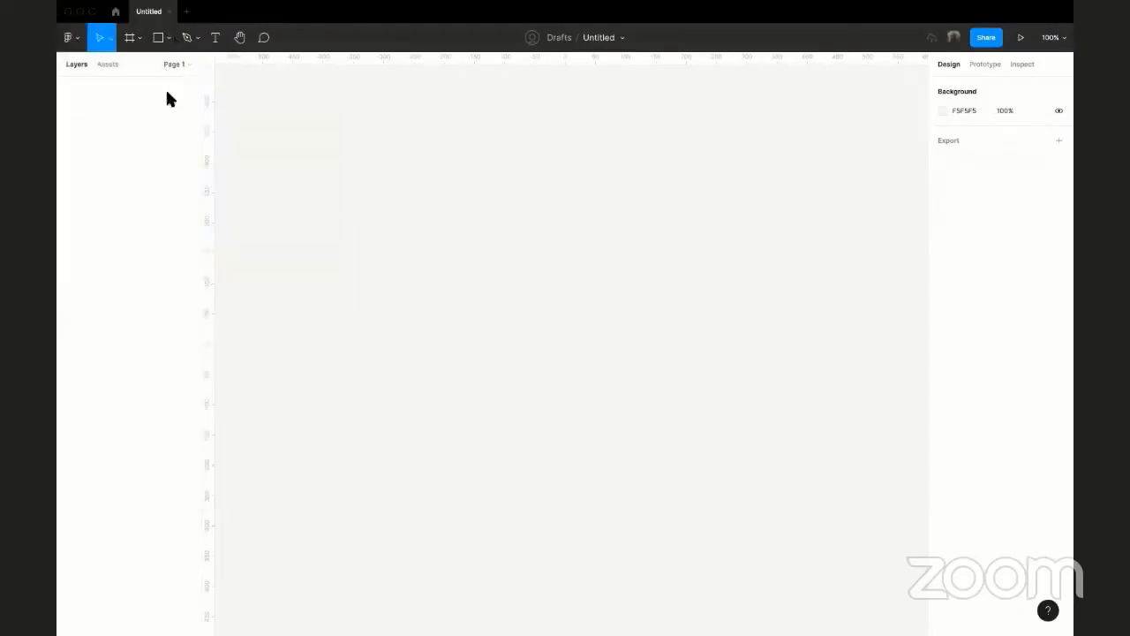
- Examine the tool choices grouped under Move, Frame and the shape tools
{"action": "left_click", "coordinate": [99, 42]}
{"action": "left_click", "coordinate": [99, 41]}
{"action": "left_click", "coordinate": [99, 41]}
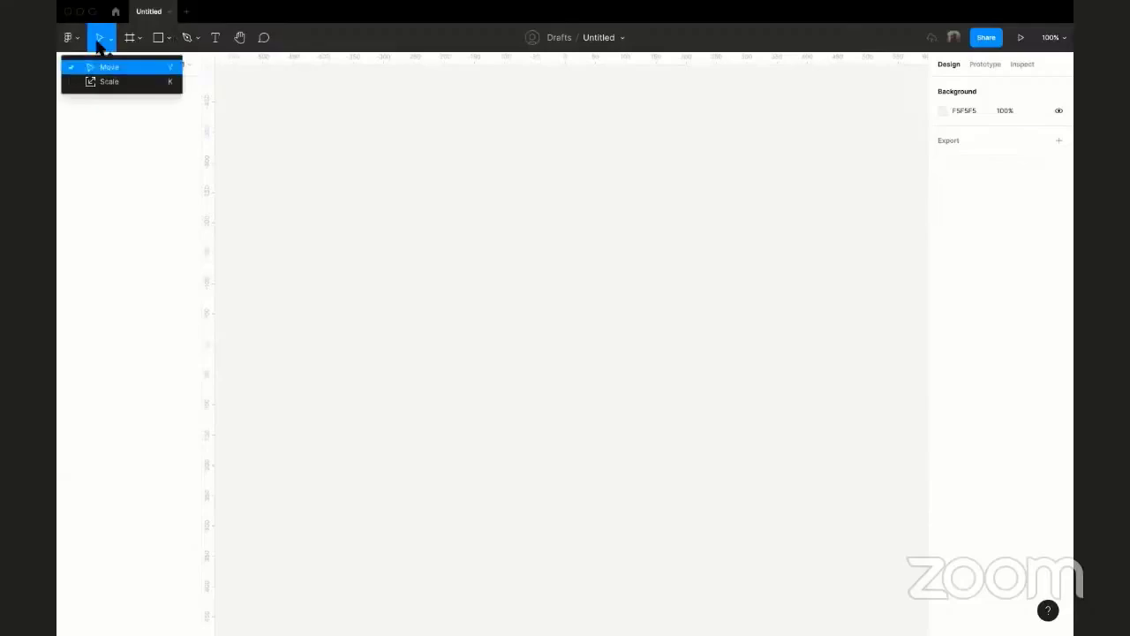
{"action": "left_click", "coordinate": [99, 42]}
{"action": "left_click", "coordinate": [139, 37]}
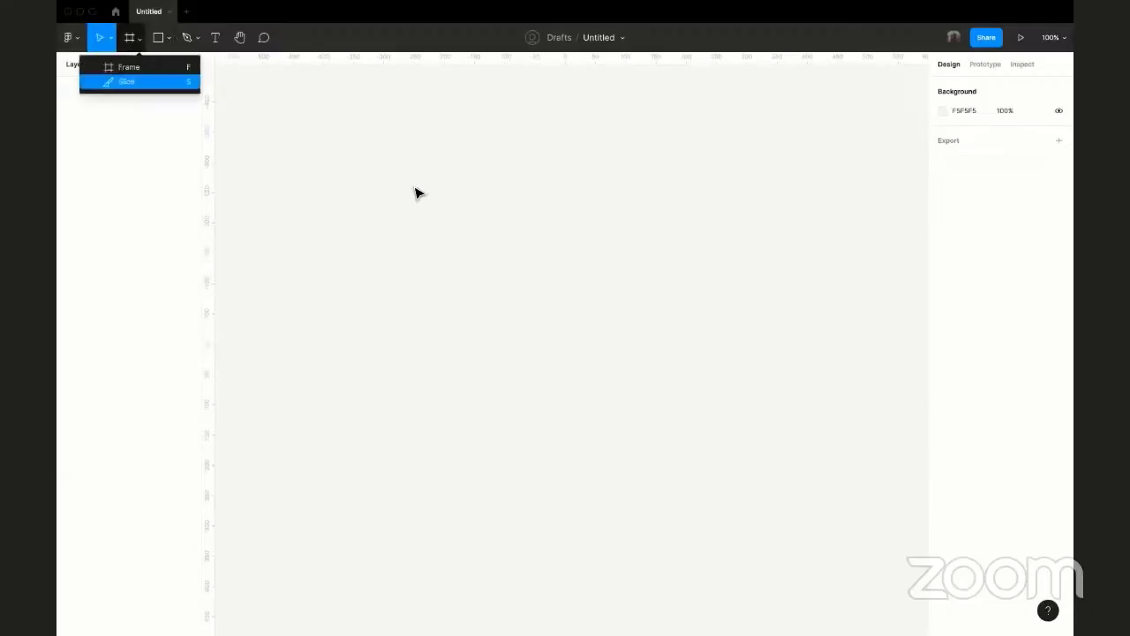
{"action": "key", "text": "Right"}
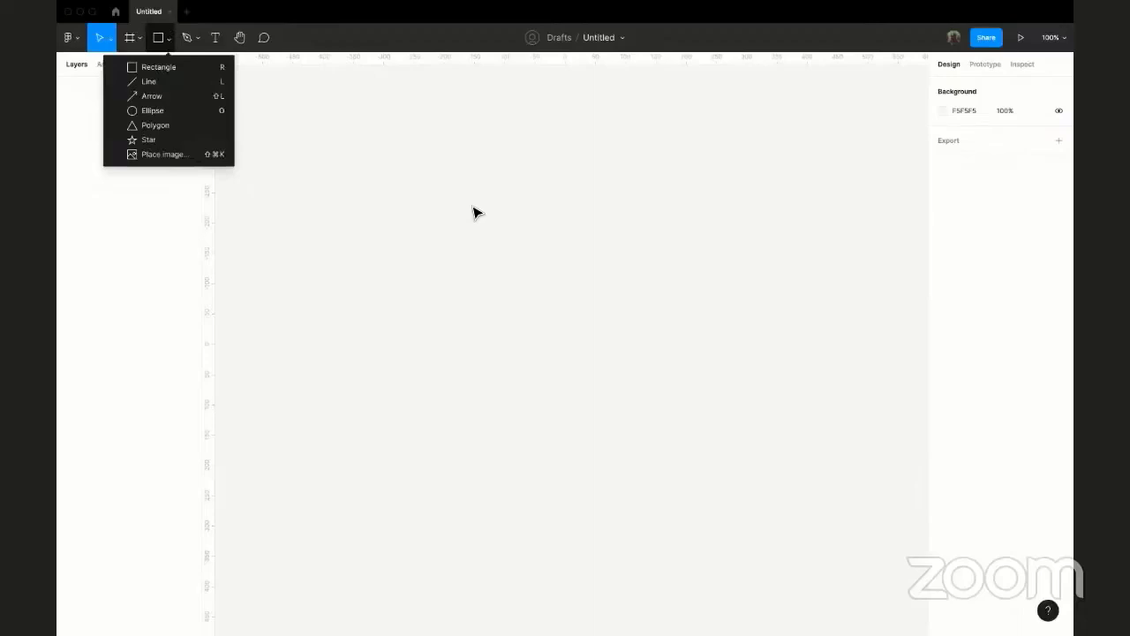
{"action": "key", "text": "Escape"}
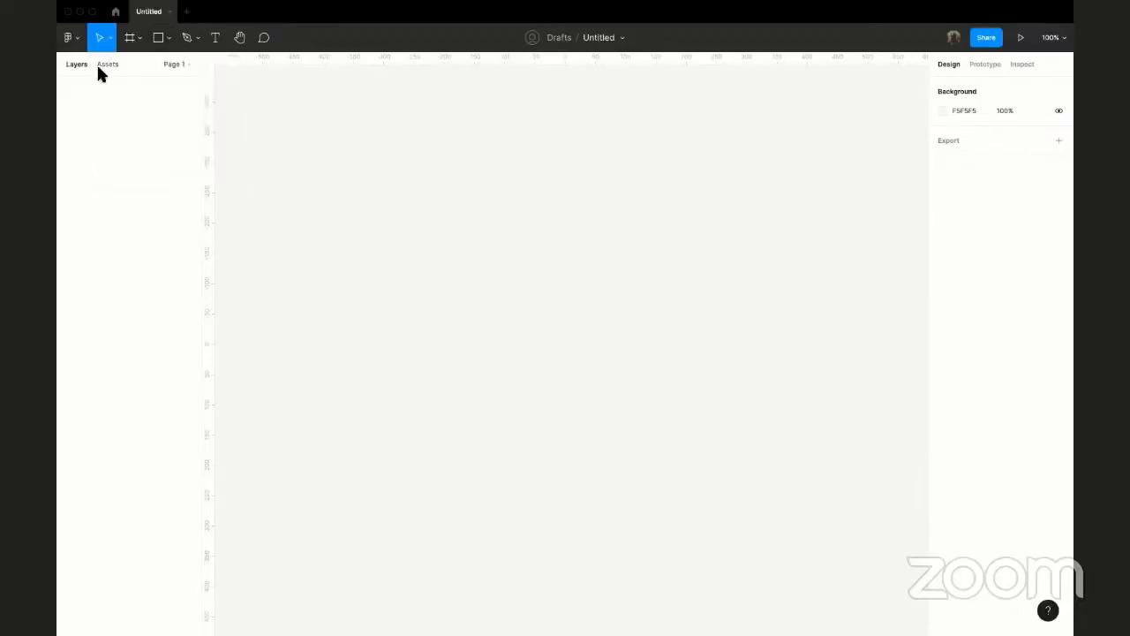
- Activate the Scale tool and switch back to the Move tool
{"action": "left_click", "coordinate": [110, 37]}
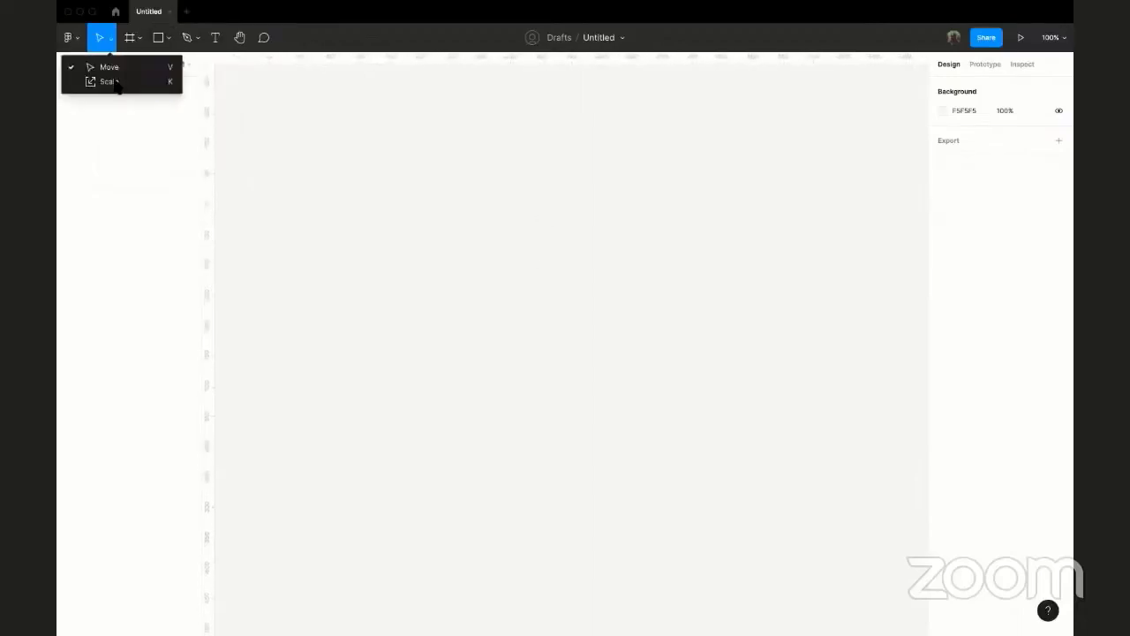
{"action": "left_click", "coordinate": [109, 82]}
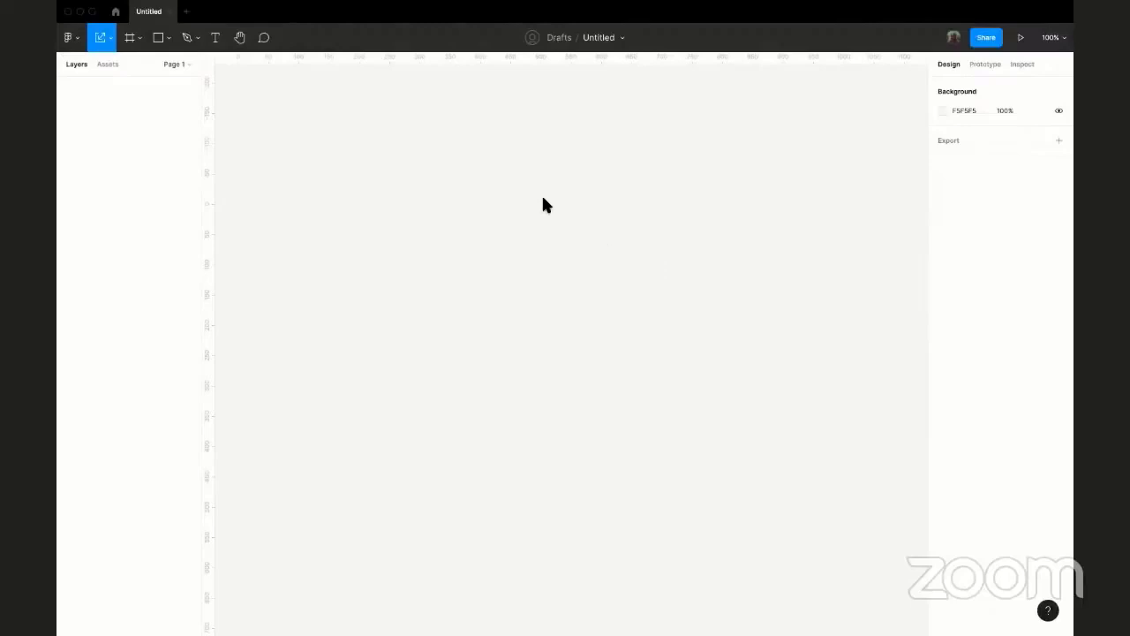
{"action": "left_click", "coordinate": [109, 37]}
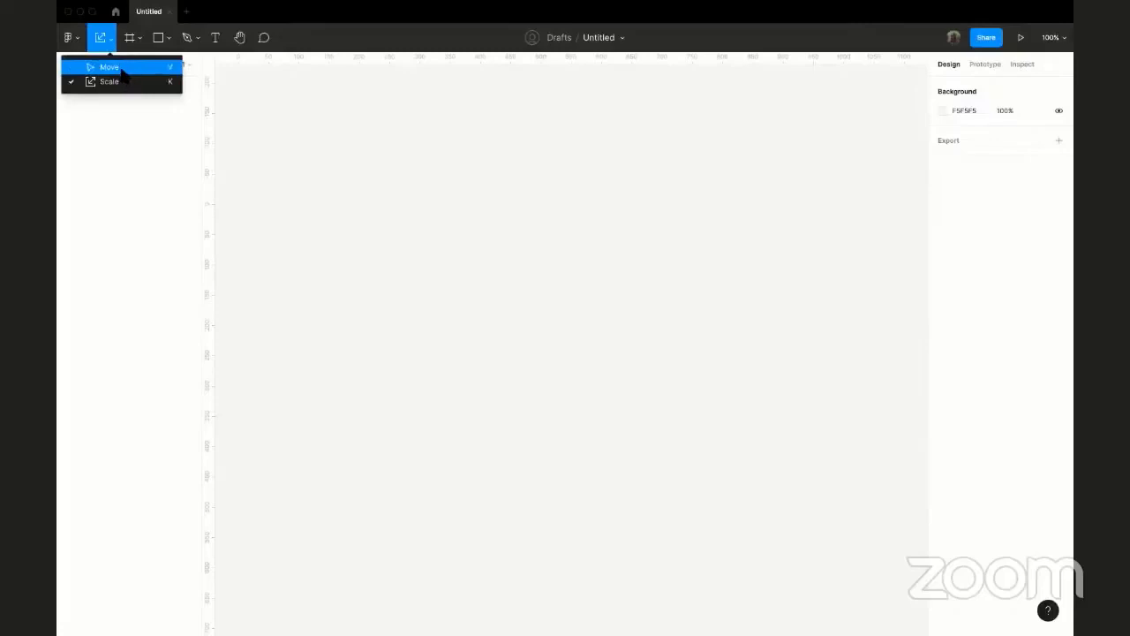
{"action": "key", "text": "v"}
- Add a 1440 × 1024 frame to the canvas using the Desktop frame preset and deselect it
{"action": "left_click", "coordinate": [138, 37]}
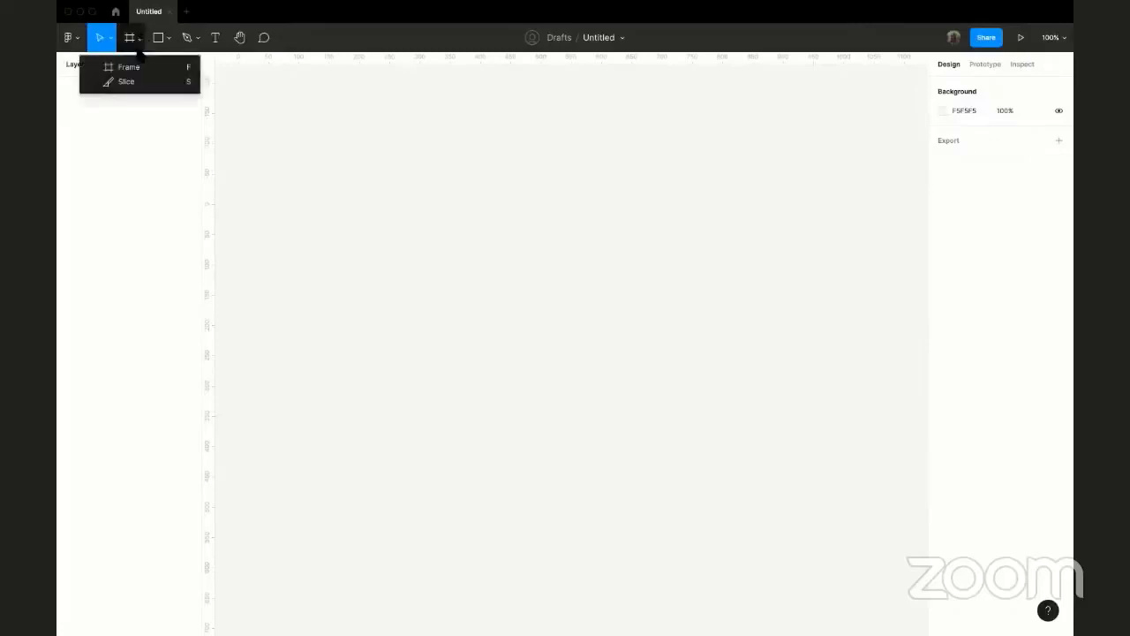
{"action": "left_click", "coordinate": [132, 69]}
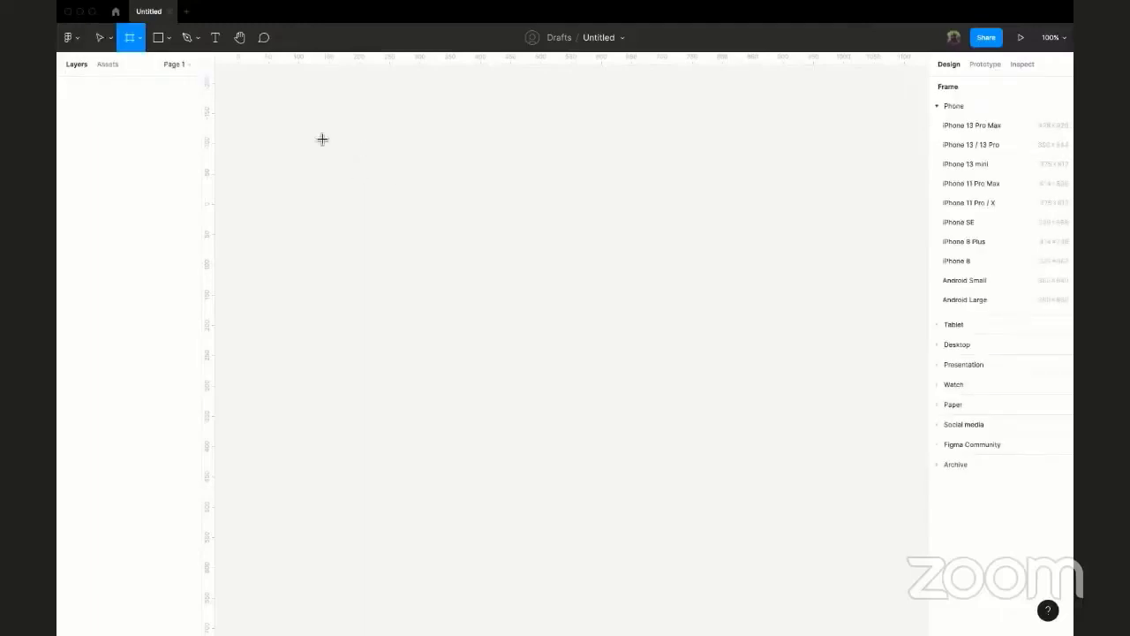
{"action": "left_click", "coordinate": [110, 38]}
{"action": "left_click", "coordinate": [139, 38]}
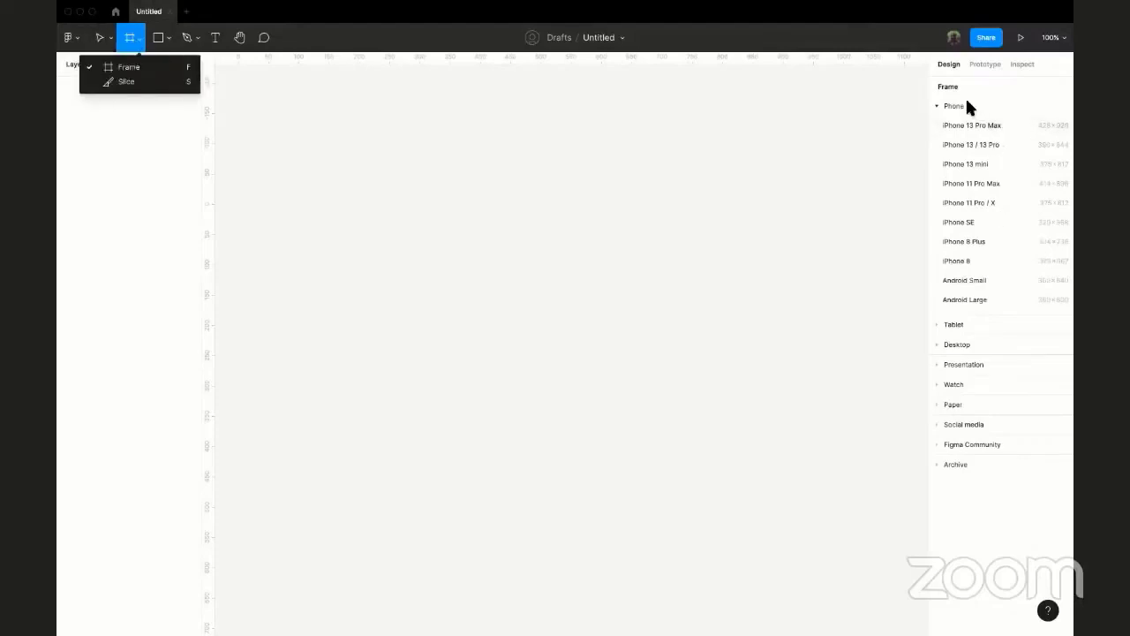
{"action": "left_click", "coordinate": [941, 105]}
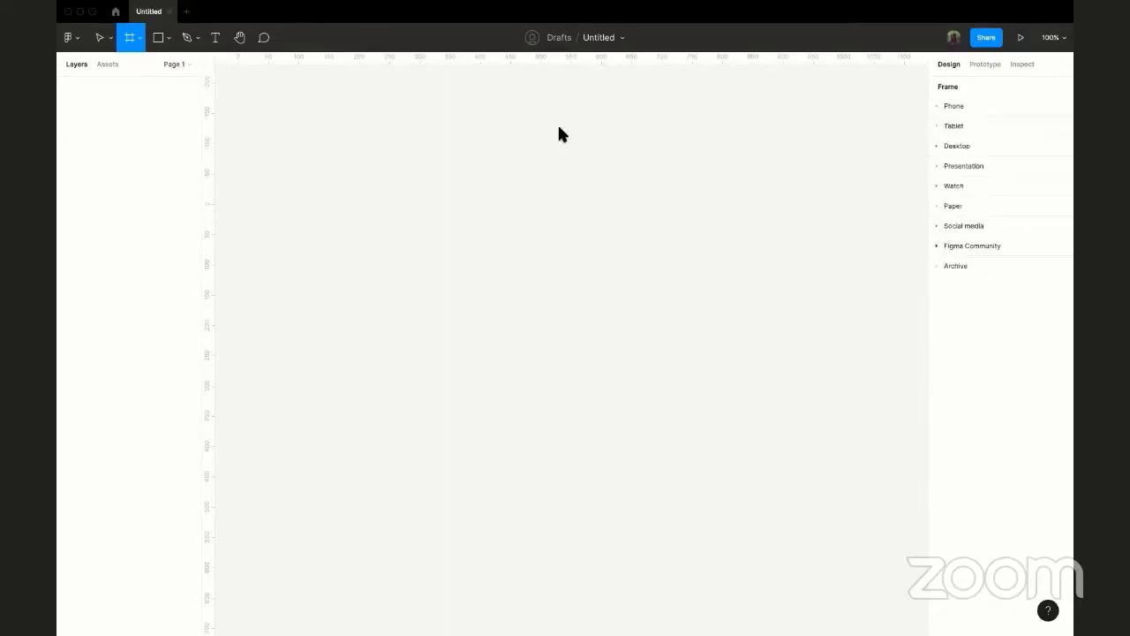
{"action": "left_click", "coordinate": [953, 147]}
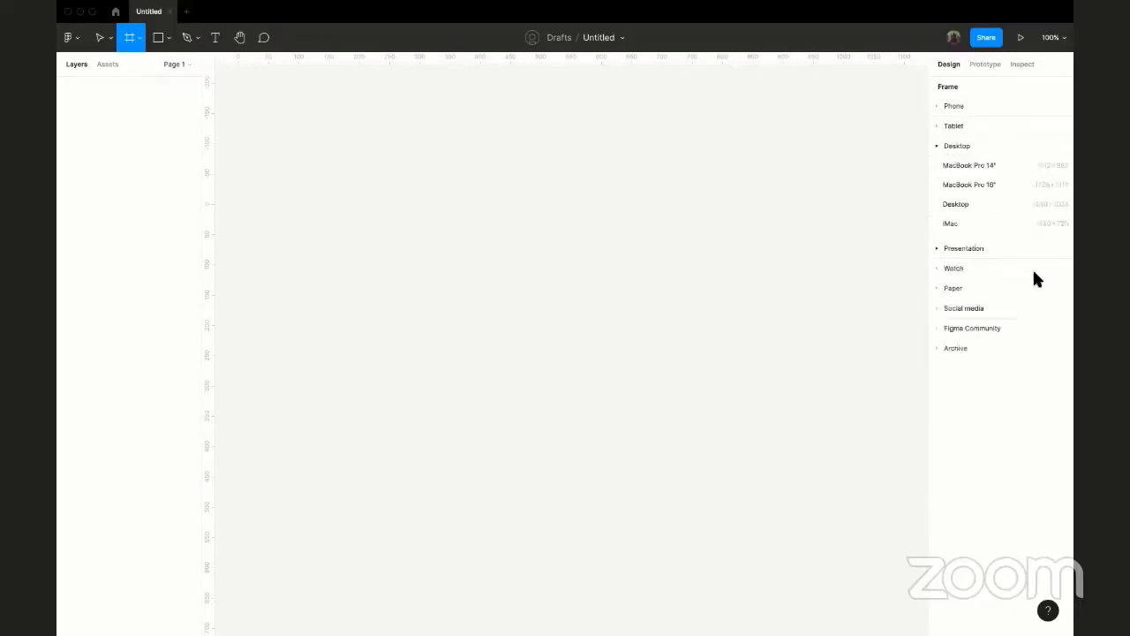
{"action": "left_click", "coordinate": [936, 148]}
{"action": "left_click", "coordinate": [936, 147]}
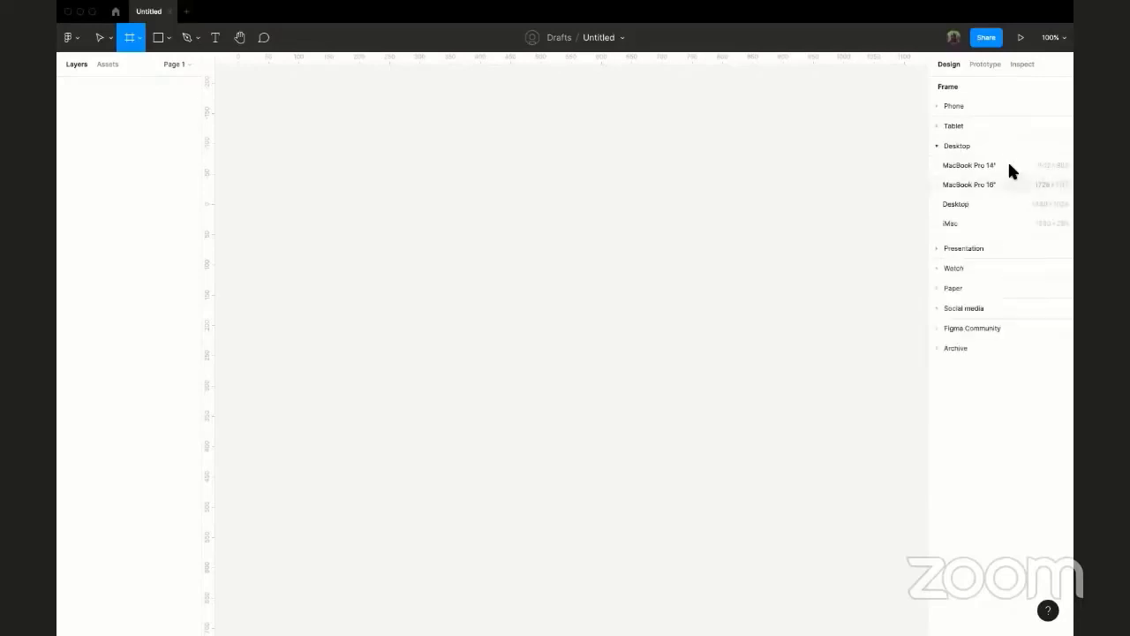
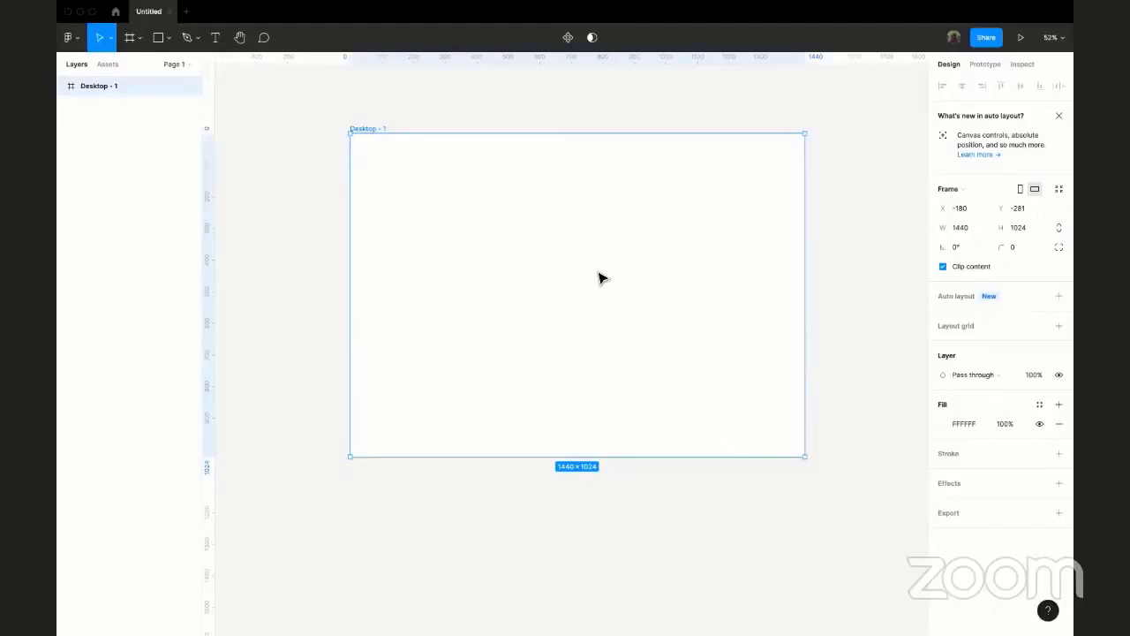
{"action": "key", "text": "Escape"}
{"action": "scroll", "coordinate": [311, 123], "scroll_direction": "up", "scroll_amount": 1}
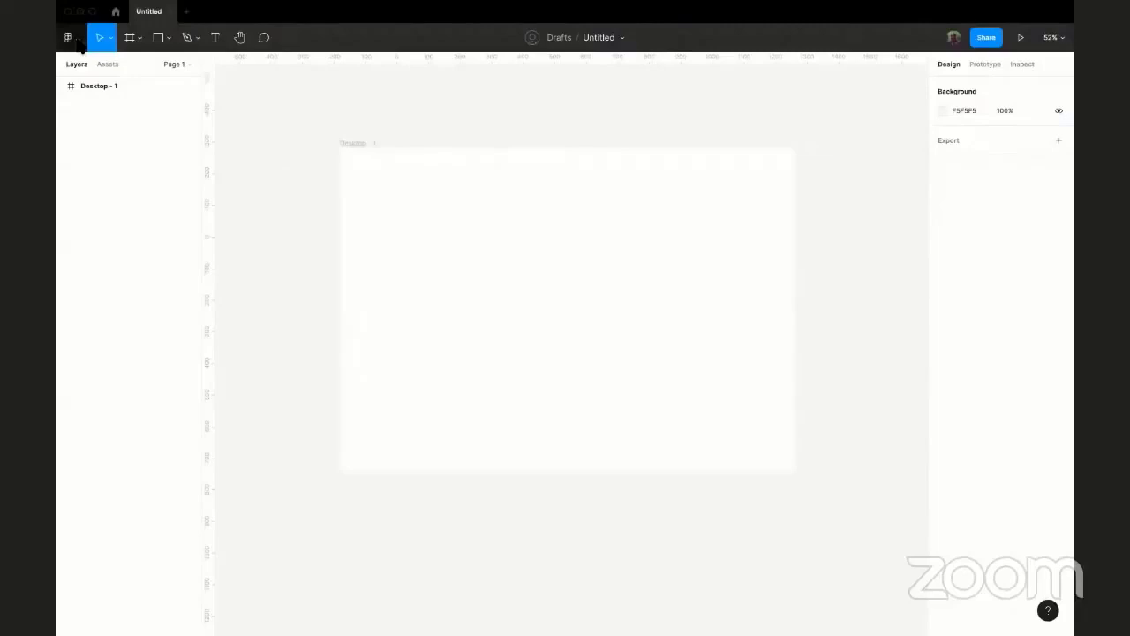
- Switch the interface theme to Dark in the preferences
{"action": "left_click", "coordinate": [76, 40]}
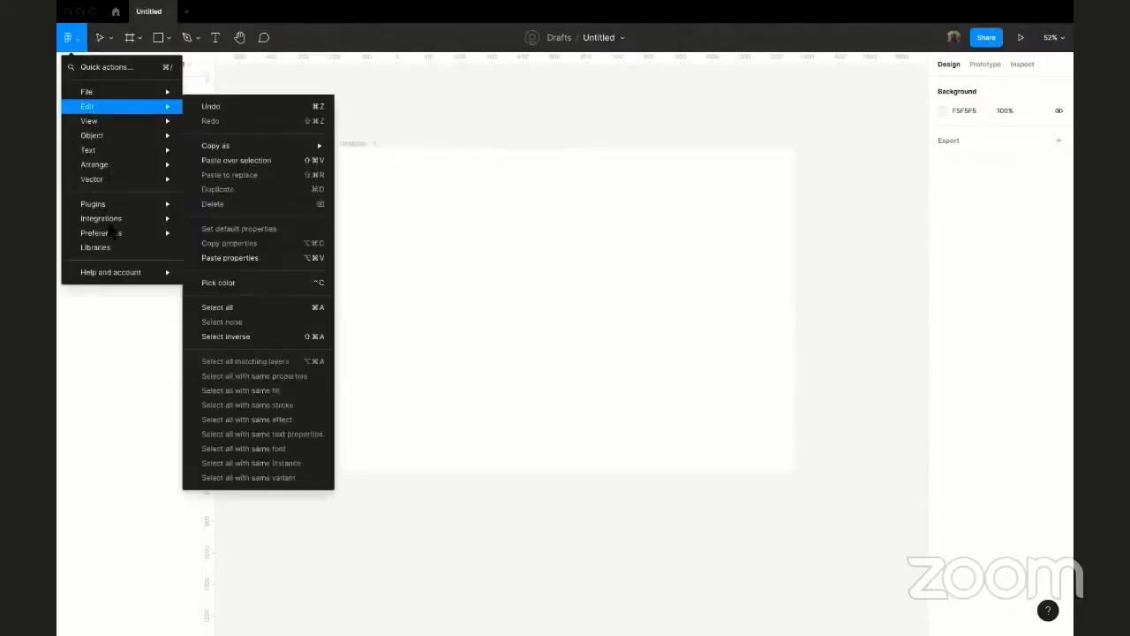
{"action": "left_click", "coordinate": [141, 237]}
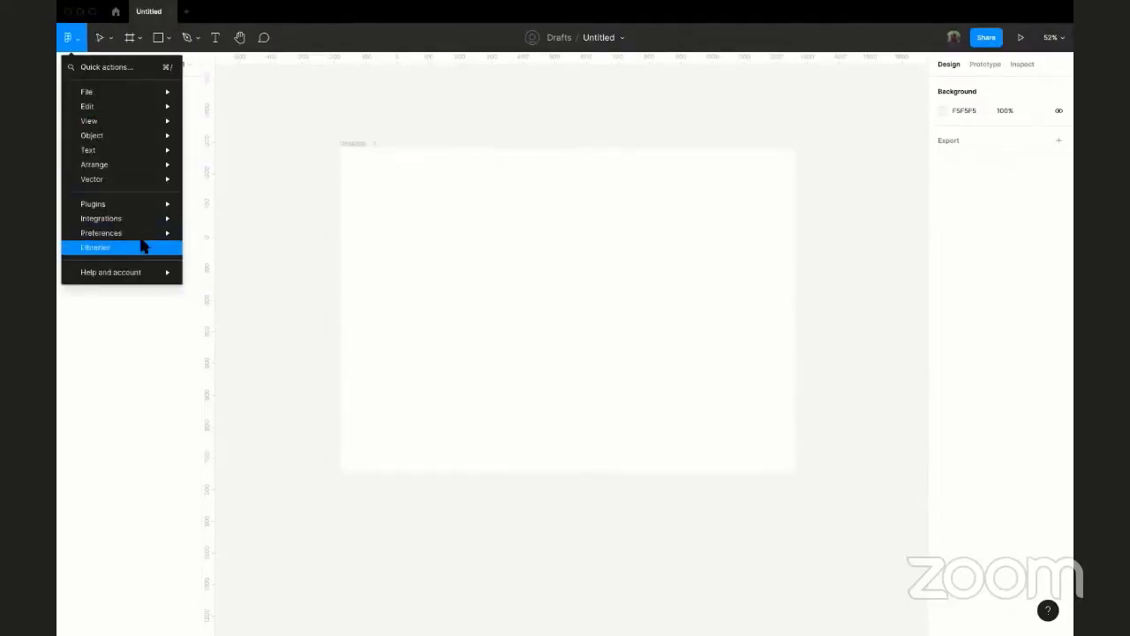
{"action": "left_click", "coordinate": [141, 236]}
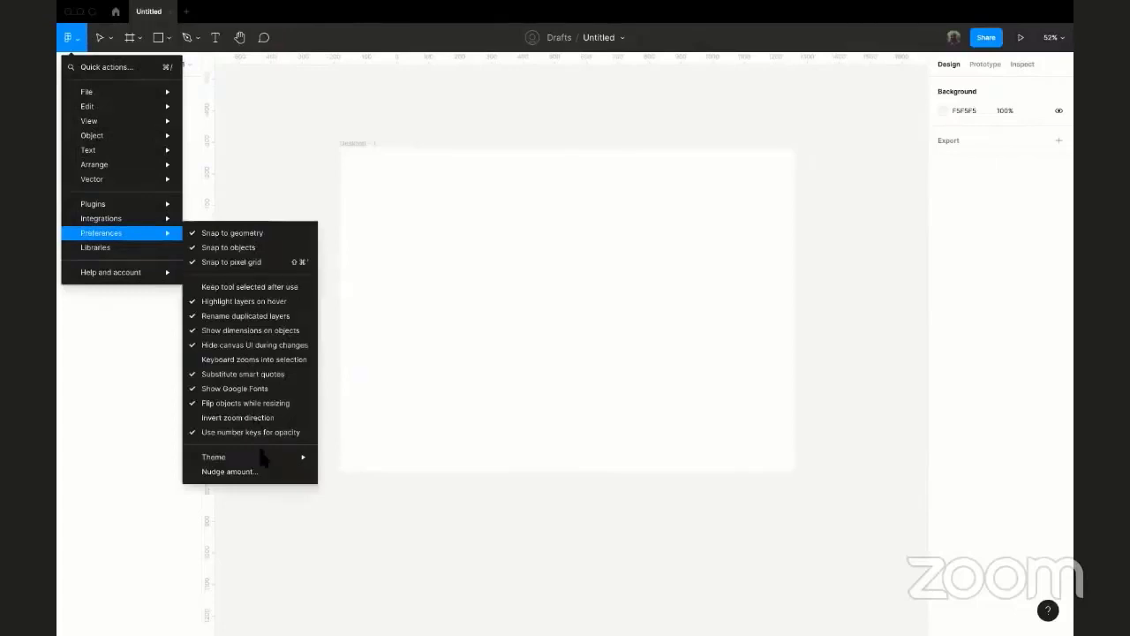
{"action": "mouse_move", "coordinate": [265, 456]}
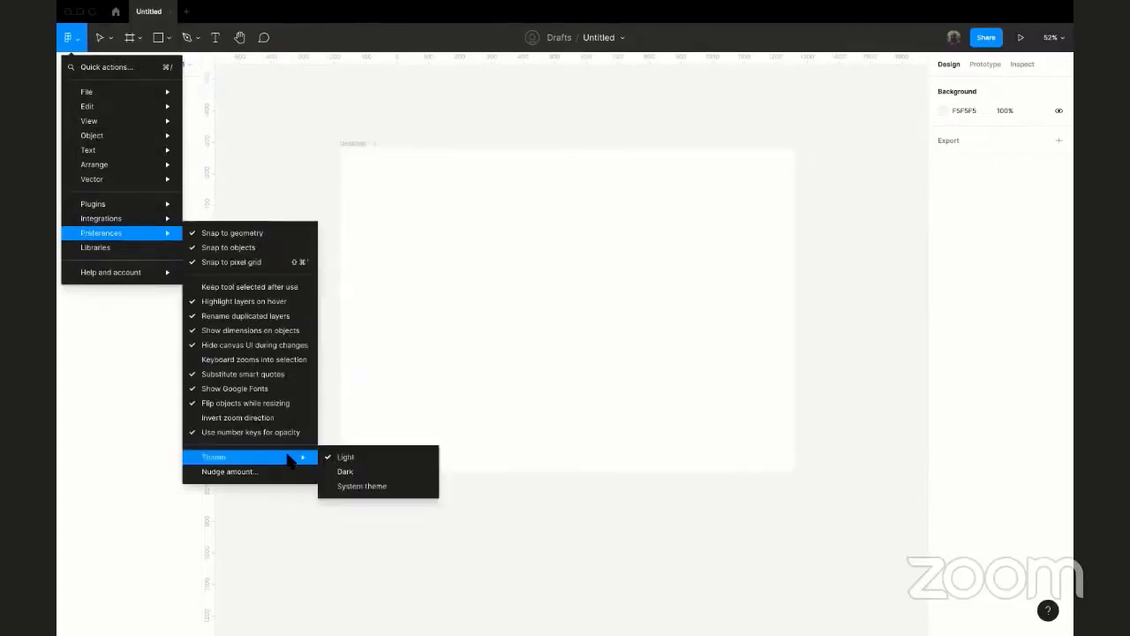
{"action": "left_click", "coordinate": [353, 472]}
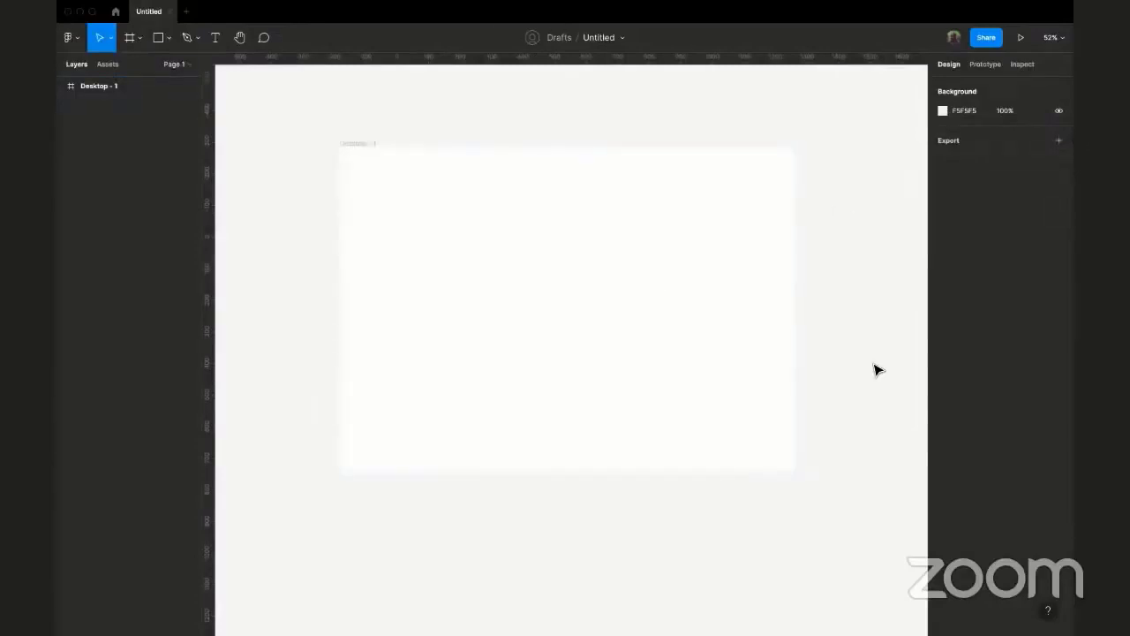
- Deselect the Desktop - 1 frame and set the canvas background color to 2C2C2C
{"action": "scroll", "coordinate": [879, 265], "scroll_direction": "up", "scroll_amount": 1}
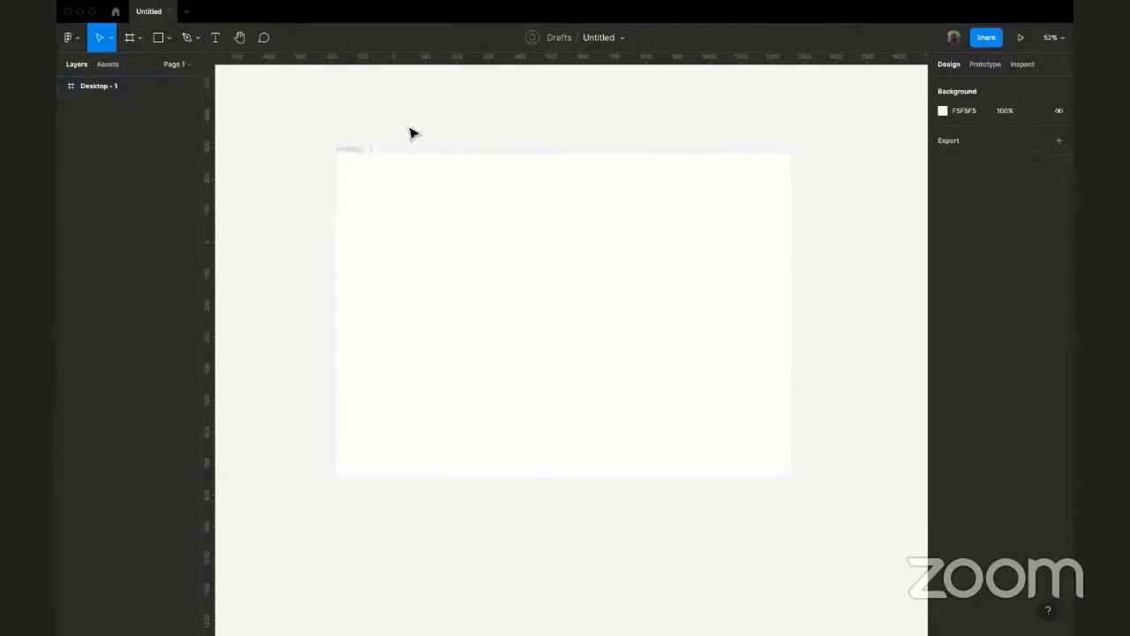
{"action": "left_click", "coordinate": [396, 165]}
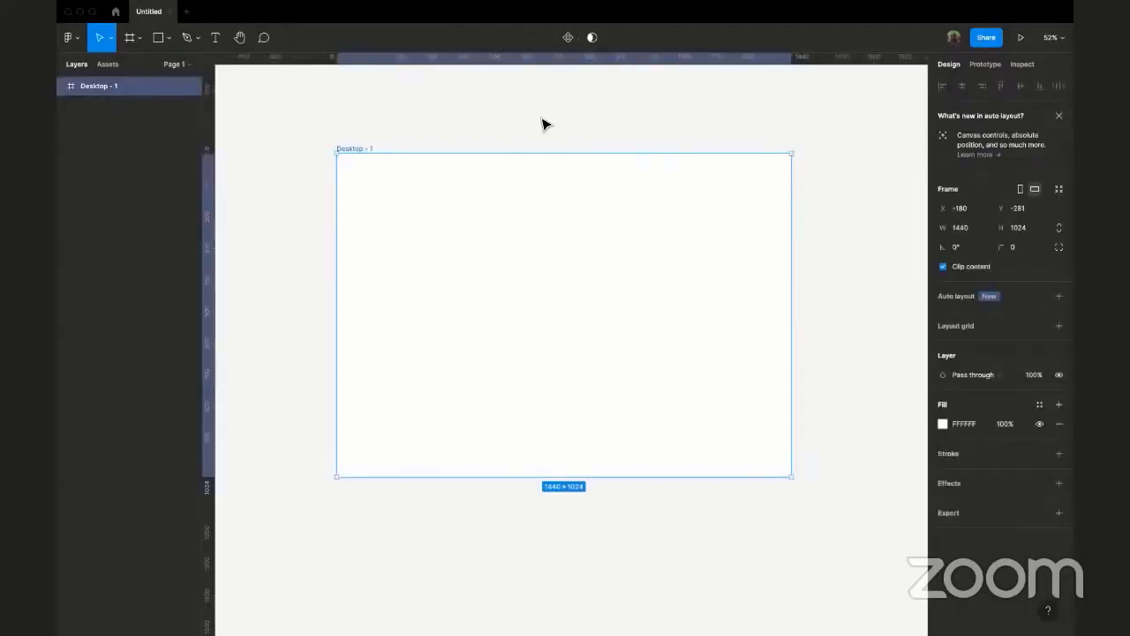
{"action": "left_click", "coordinate": [459, 123]}
{"action": "left_click", "coordinate": [369, 156]}
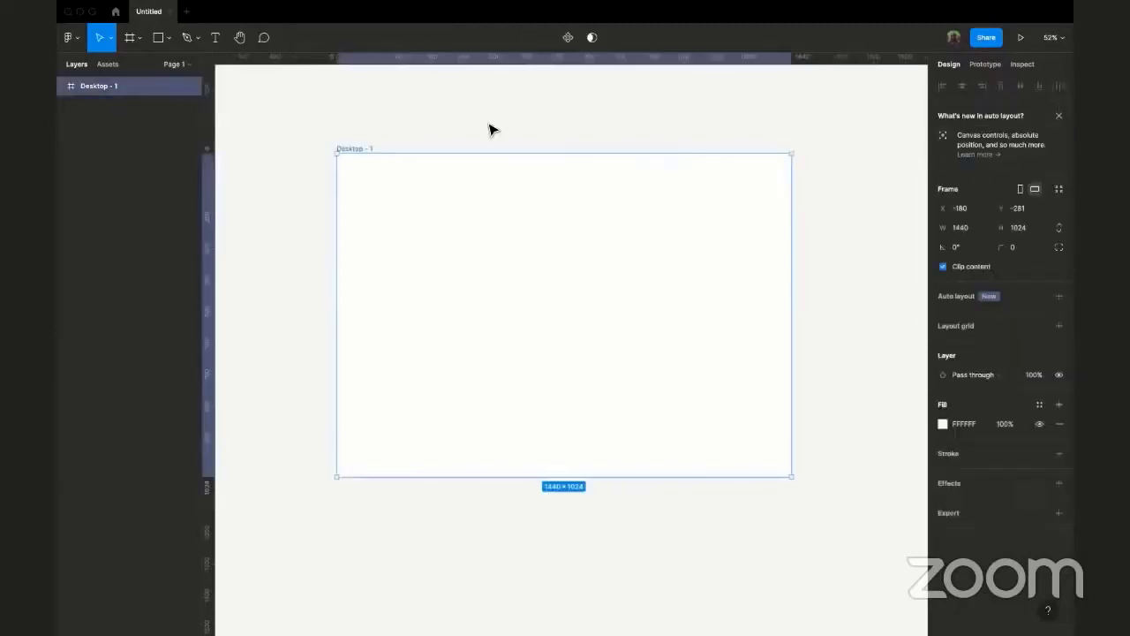
{"action": "left_click", "coordinate": [492, 132]}
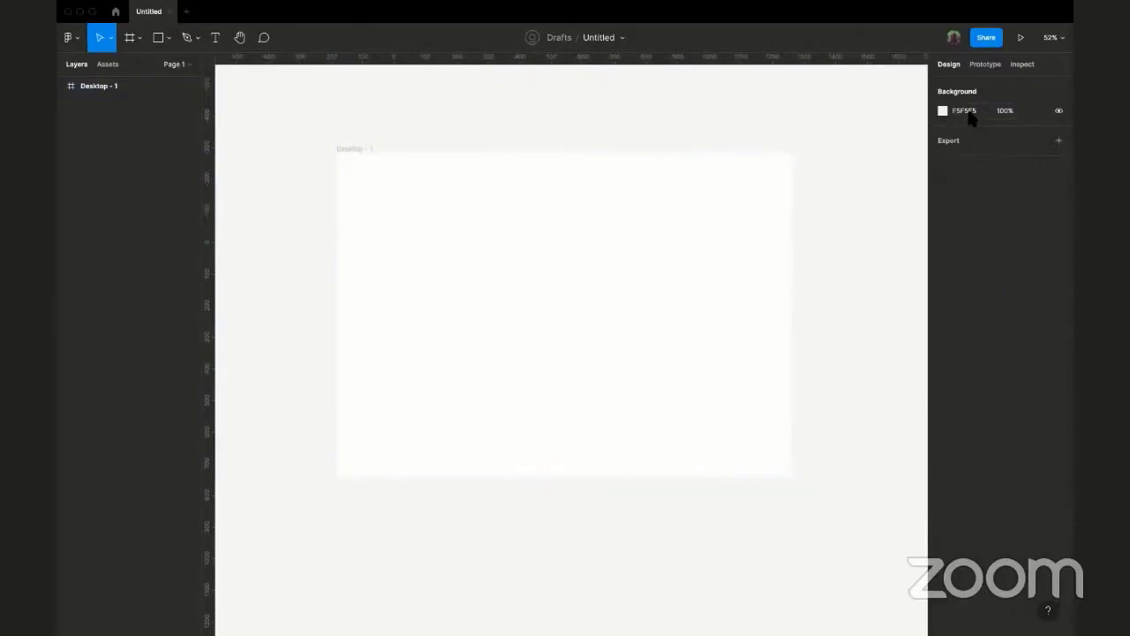
{"action": "left_click", "coordinate": [968, 113]}
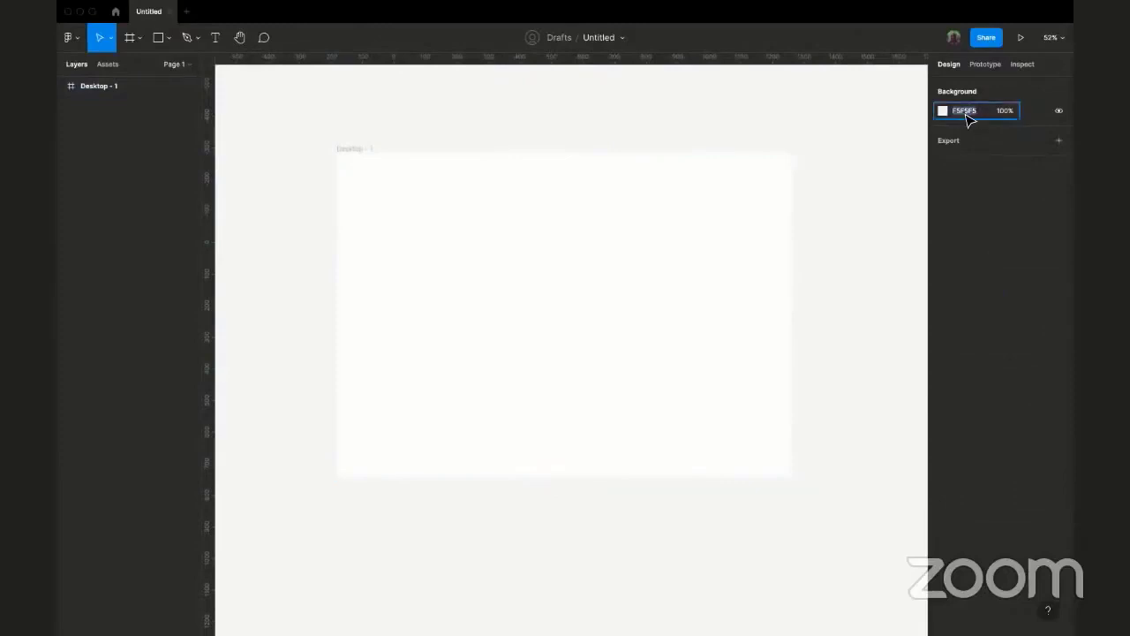
{"action": "type", "text": "2c2c2c"}
{"action": "key", "text": "Return"}
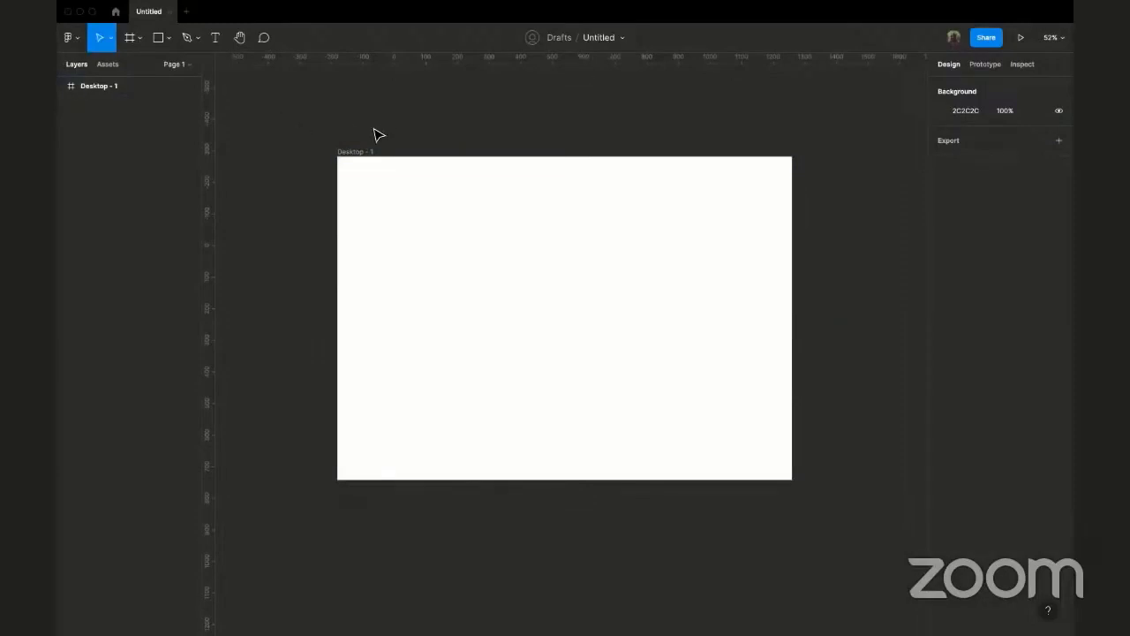
- Select the Desktop - 1 frame to view its design properties and deselect it
{"action": "scroll", "coordinate": [380, 134], "scroll_direction": "up", "scroll_amount": 2}
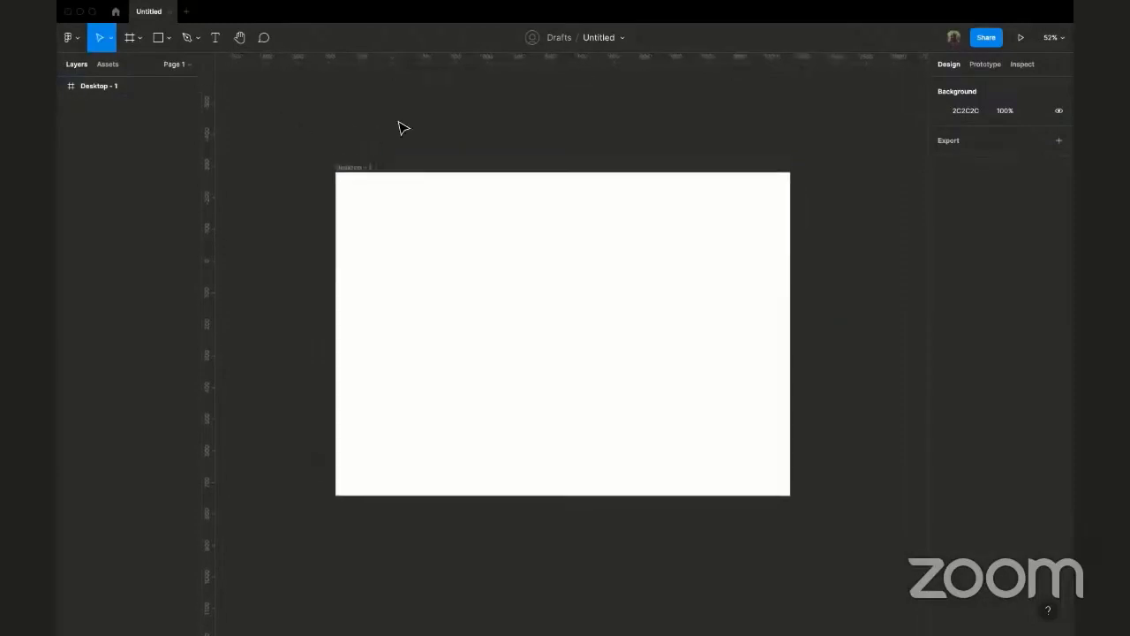
{"action": "left_click", "coordinate": [361, 170]}
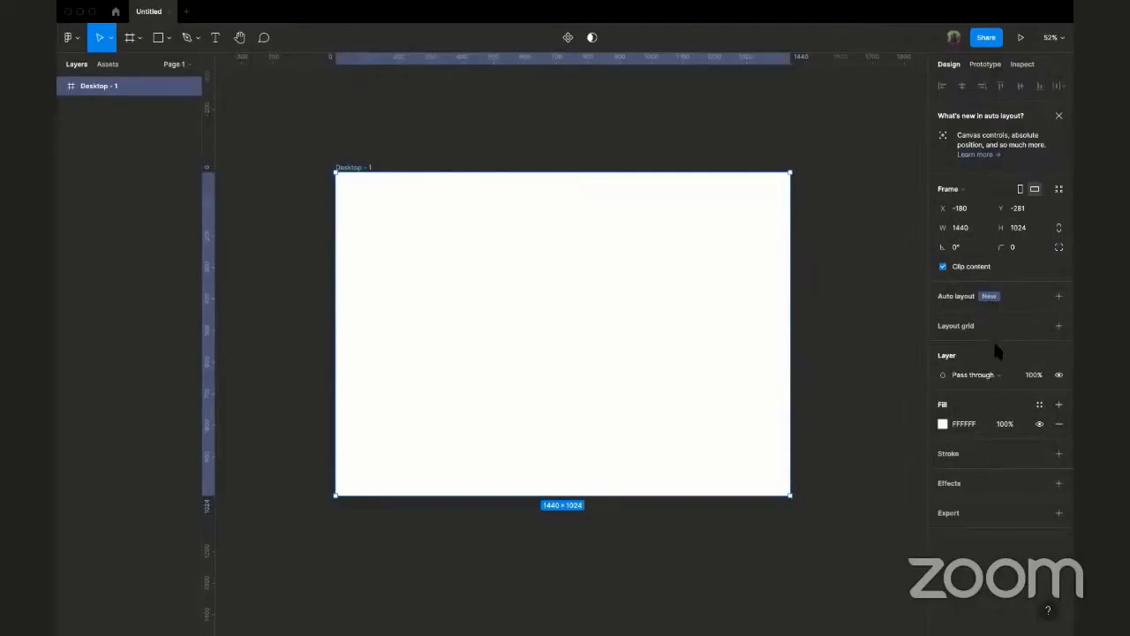
{"action": "left_click", "coordinate": [255, 144]}
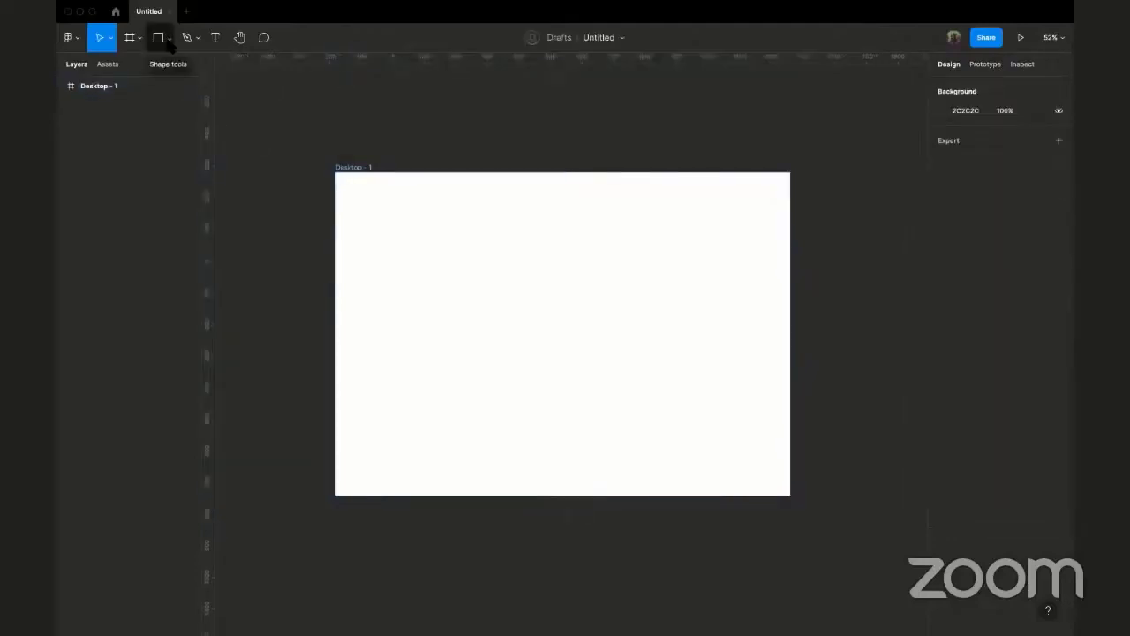
- Review the available shape tools and activate the Rectangle tool
{"action": "left_click", "coordinate": [169, 39]}
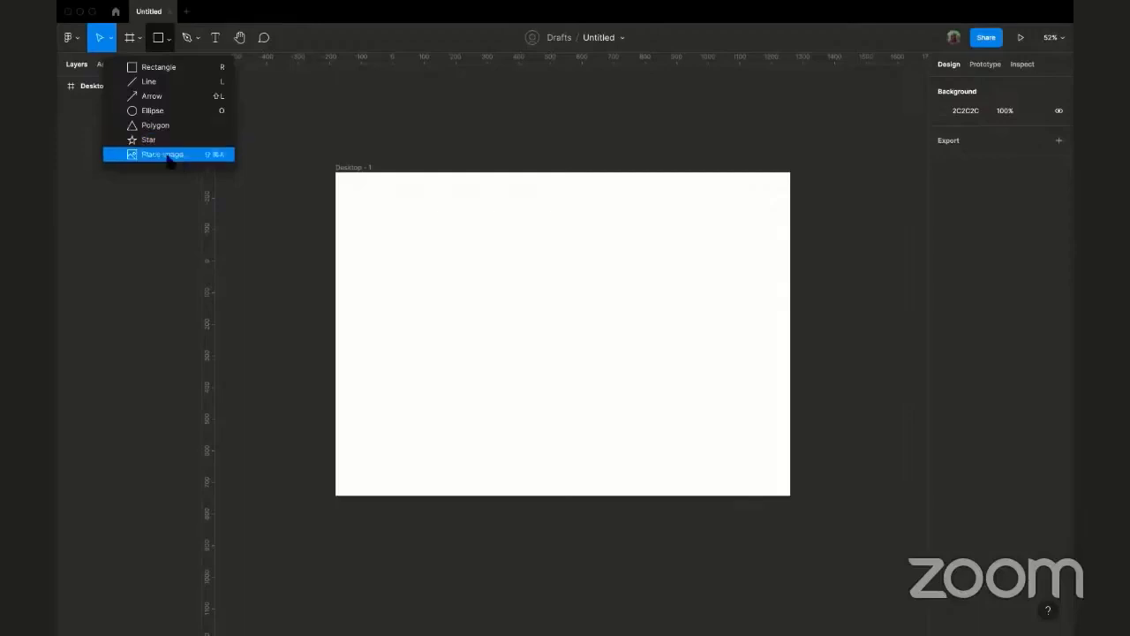
{"action": "left_click", "coordinate": [160, 68]}
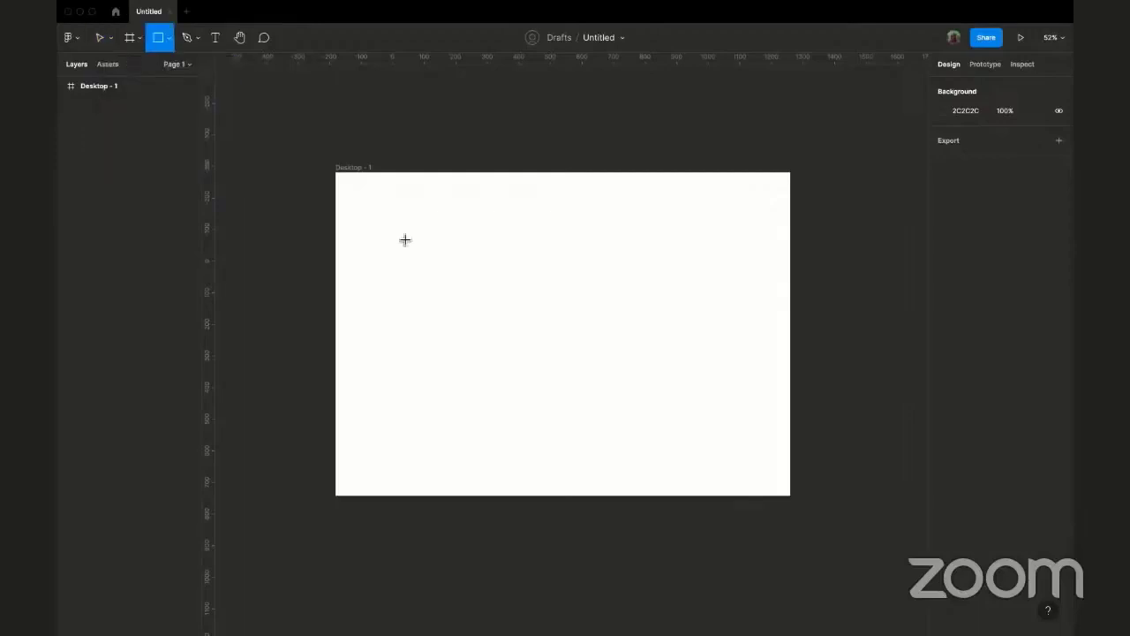
{"action": "left_click", "coordinate": [168, 38]}
{"action": "left_click", "coordinate": [157, 68]}
{"action": "left_click", "coordinate": [168, 38]}
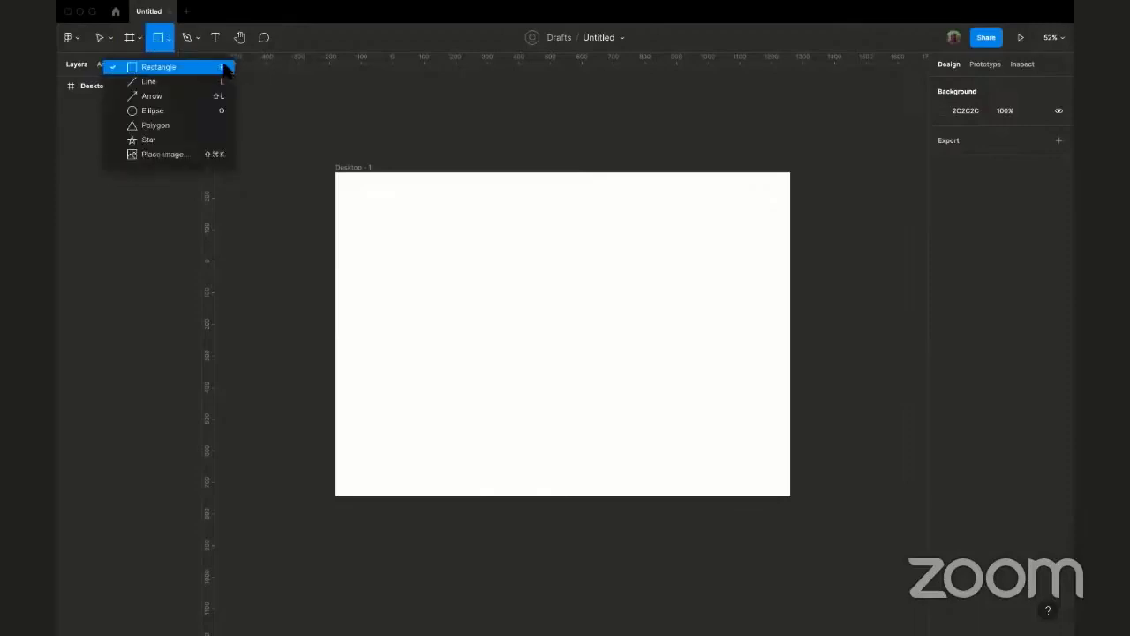
{"action": "left_click", "coordinate": [366, 77]}
{"action": "left_click", "coordinate": [364, 78]}
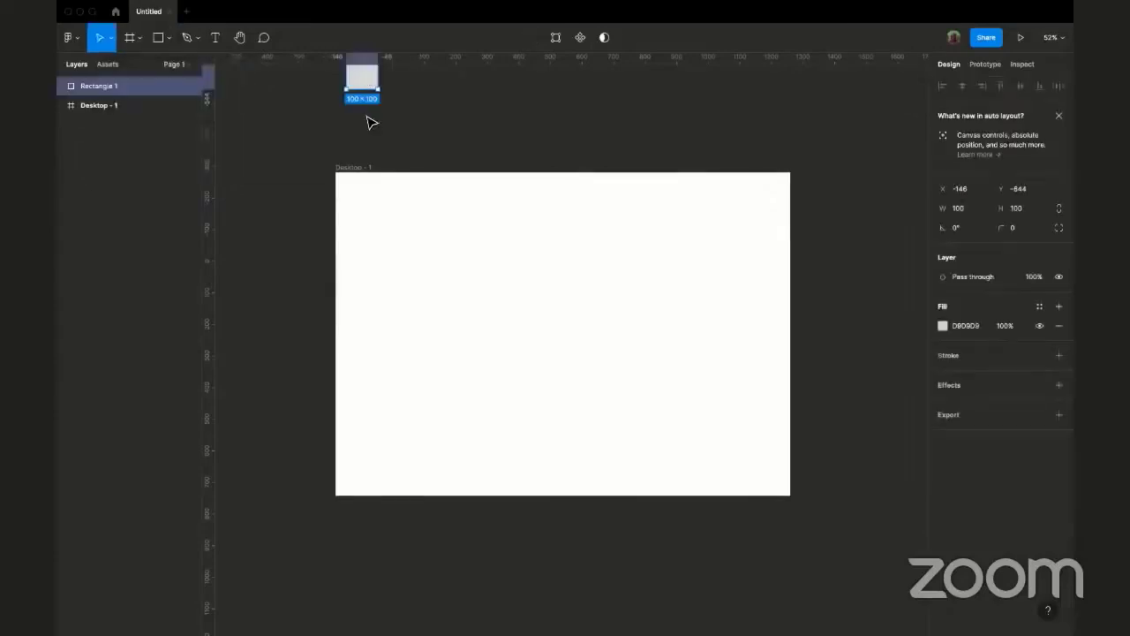
{"action": "key", "text": "Delete"}
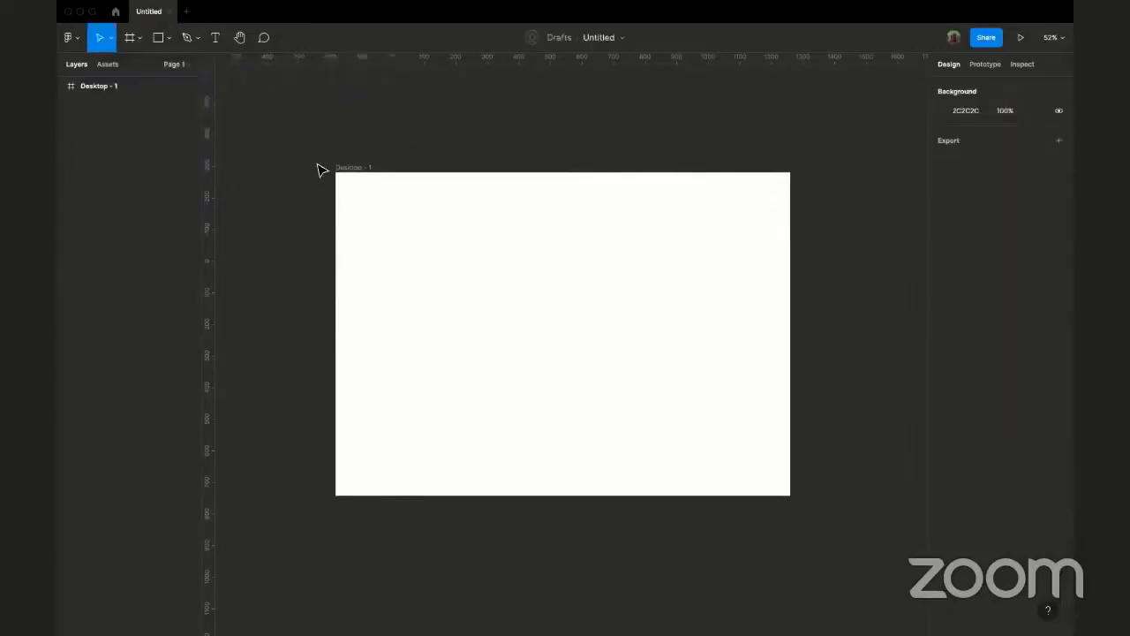
- Draw a square of about 290 × 290 inside the frame, move it to about X 600, Y 87, and deselect it
{"action": "key", "text": "r"}
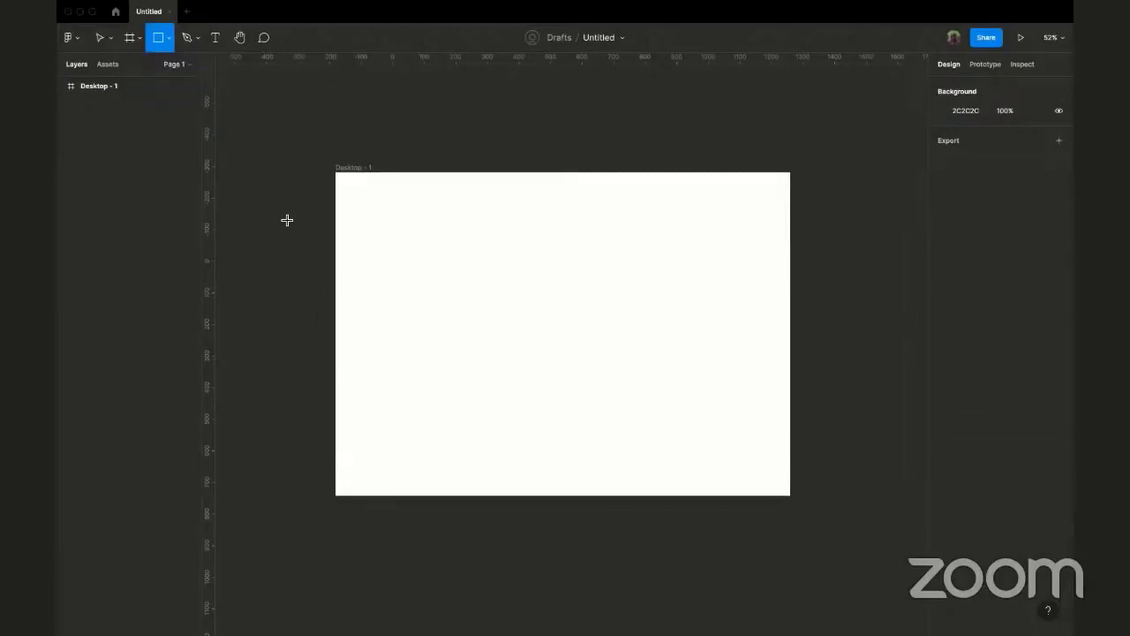
{"action": "mouse_move", "coordinate": [367, 206]}
{"action": "left_mouse_down"}
{"action": "mouse_move", "coordinate": [552, 330]}
{"action": "mouse_move", "coordinate": [599, 323]}
{"action": "mouse_move", "coordinate": [735, 402]}
{"action": "mouse_move", "coordinate": [754, 369]}
{"action": "mouse_move", "coordinate": [751, 304]}
{"action": "mouse_move", "coordinate": [736, 301]}
{"action": "mouse_move", "coordinate": [754, 316]}
{"action": "mouse_move", "coordinate": [536, 306]}
{"action": "mouse_move", "coordinate": [454, 323]}
{"action": "mouse_move", "coordinate": [444, 300]}
{"action": "mouse_move", "coordinate": [458, 298]}
{"action": "left_mouse_up"}
{"action": "left_click_drag", "start_coordinate": [398, 237], "coordinate": [562, 231]}
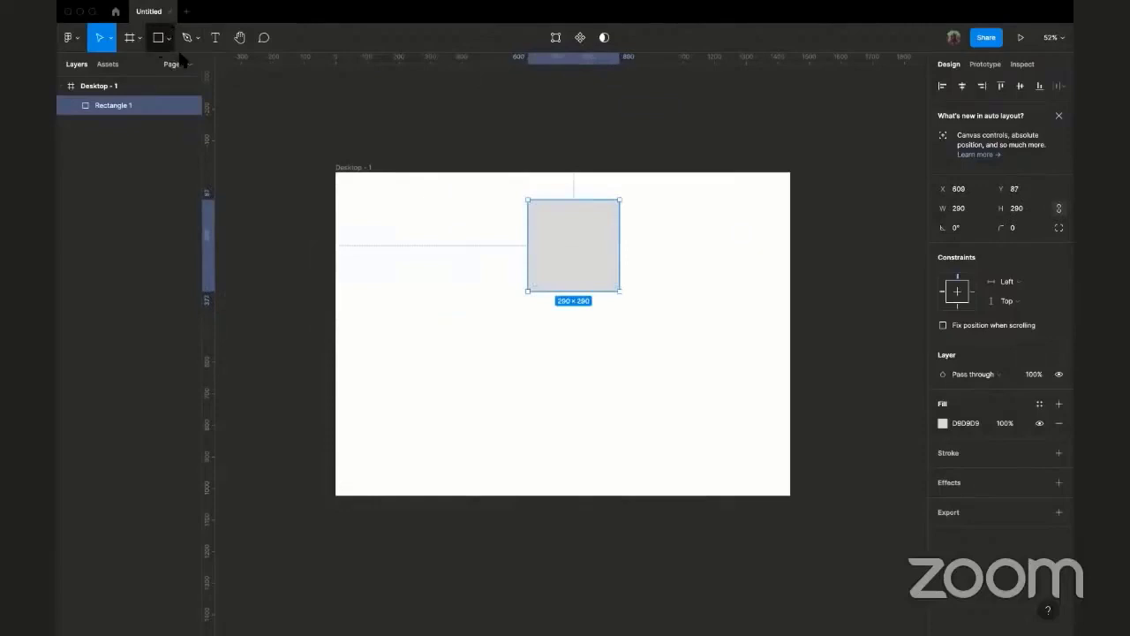
{"action": "left_click", "coordinate": [269, 132]}
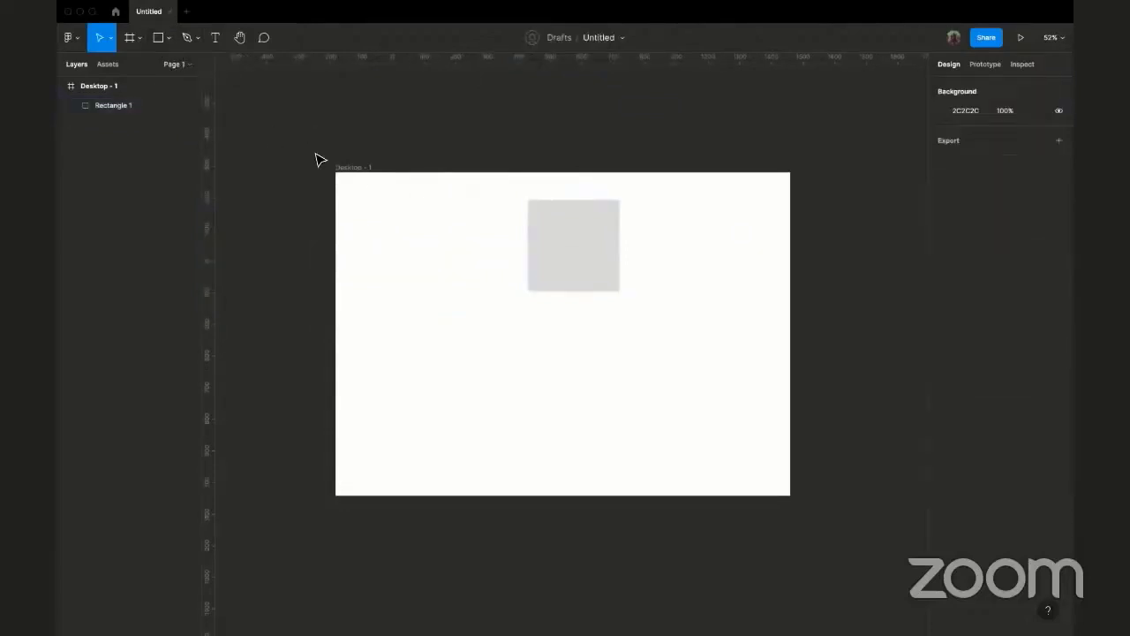
{"action": "key", "text": "r"}
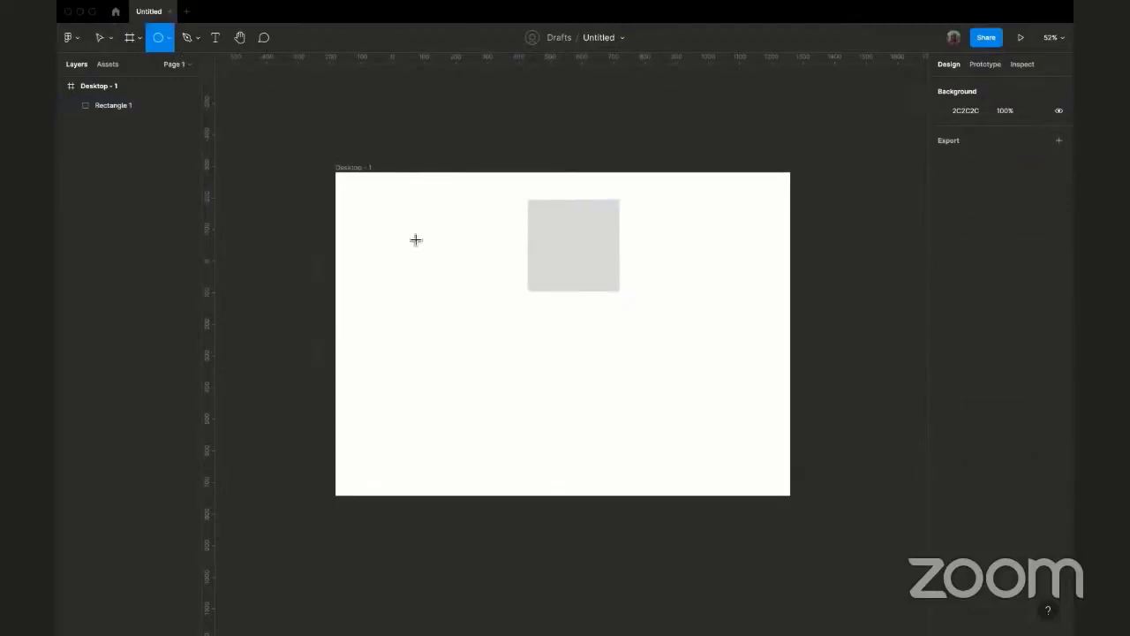
{"action": "mouse_move", "coordinate": [412, 235]}
{"action": "left_mouse_down"}
{"action": "mouse_move", "coordinate": [467, 333]}
{"action": "mouse_move", "coordinate": [459, 313]}
{"action": "mouse_move", "coordinate": [482, 311]}
{"action": "mouse_move", "coordinate": [529, 351]}
{"action": "mouse_move", "coordinate": [492, 316]}
{"action": "mouse_move", "coordinate": [520, 330]}
{"action": "mouse_move", "coordinate": [486, 334]}
{"action": "left_mouse_up"}
{"action": "mouse_move", "coordinate": [546, 354]}
{"action": "left_mouse_down"}
{"action": "mouse_move", "coordinate": [535, 361]}
{"action": "mouse_move", "coordinate": [515, 313]}
{"action": "mouse_move", "coordinate": [561, 408]}
{"action": "mouse_move", "coordinate": [663, 356]}
{"action": "mouse_move", "coordinate": [495, 328]}
{"action": "mouse_move", "coordinate": [469, 270]}
{"action": "mouse_move", "coordinate": [471, 289]}
{"action": "mouse_move", "coordinate": [529, 356]}
{"action": "left_mouse_up"}
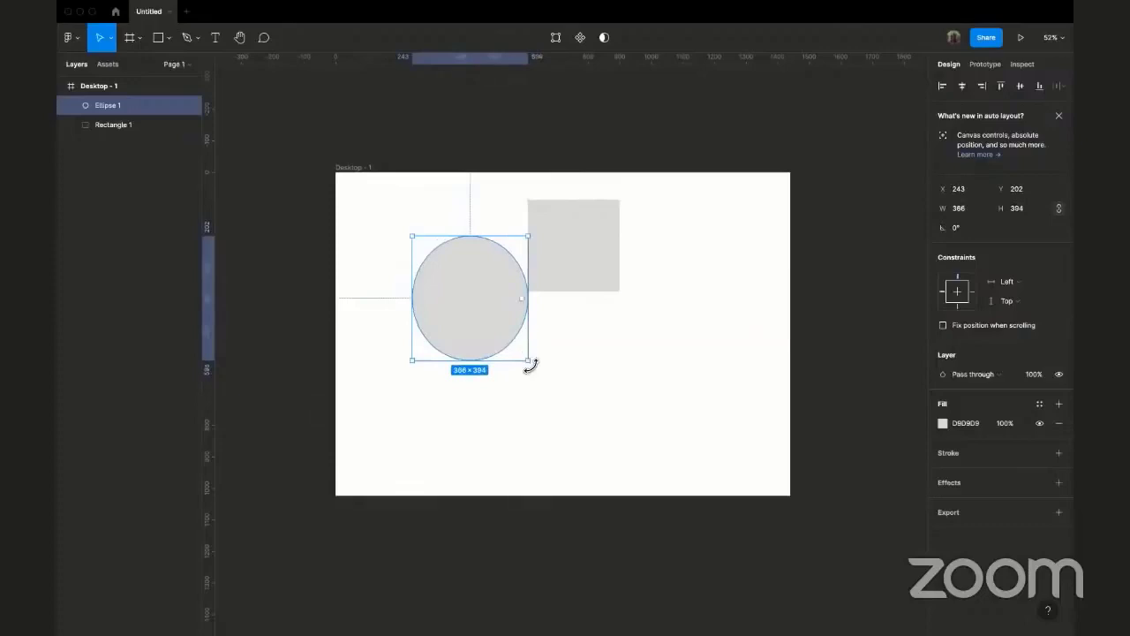
{"action": "key", "text": "ctrl+z"}
{"action": "left_click_drag", "start_coordinate": [505, 328], "coordinate": [503, 315]}
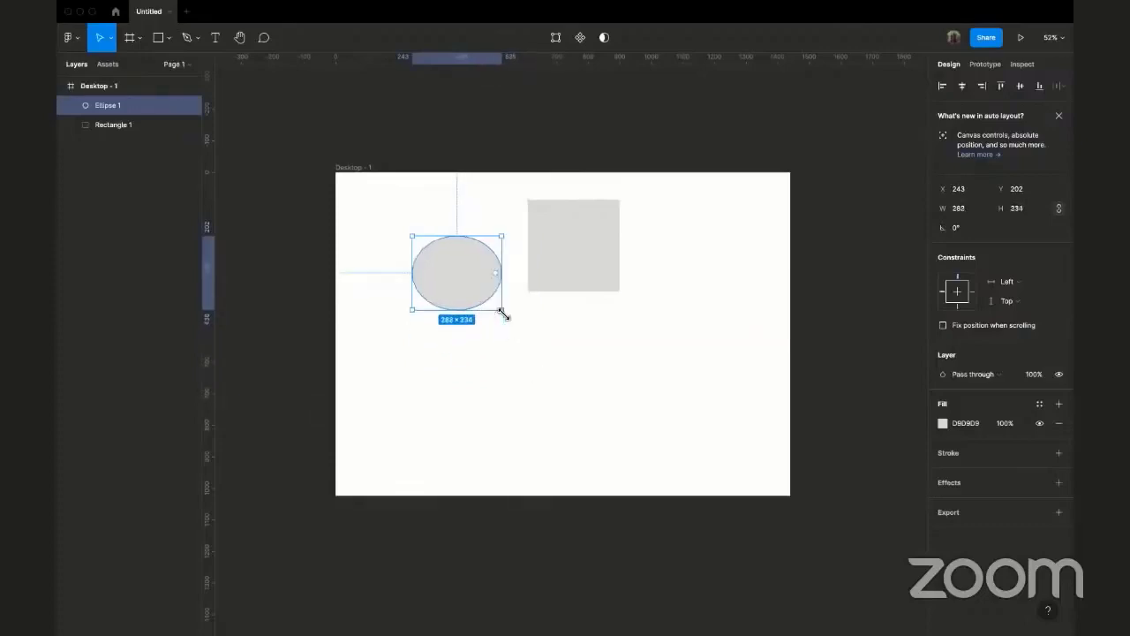
{"action": "key", "text": "Delete"}
- Draw a circle of about 326 × 326 beside the square and move it to about X 157, Y 51
{"action": "key", "text": "o"}
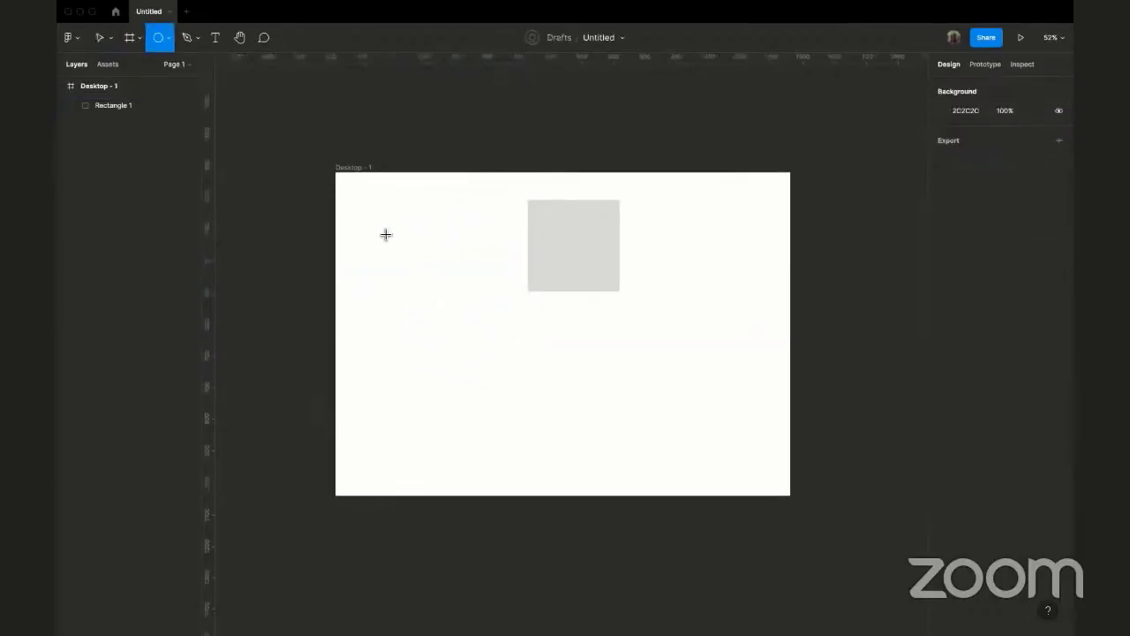
{"action": "mouse_move", "coordinate": [382, 231]}
{"action": "left_mouse_down"}
{"action": "mouse_move", "coordinate": [502, 355]}
{"action": "mouse_move", "coordinate": [488, 332]}
{"action": "left_mouse_up"}
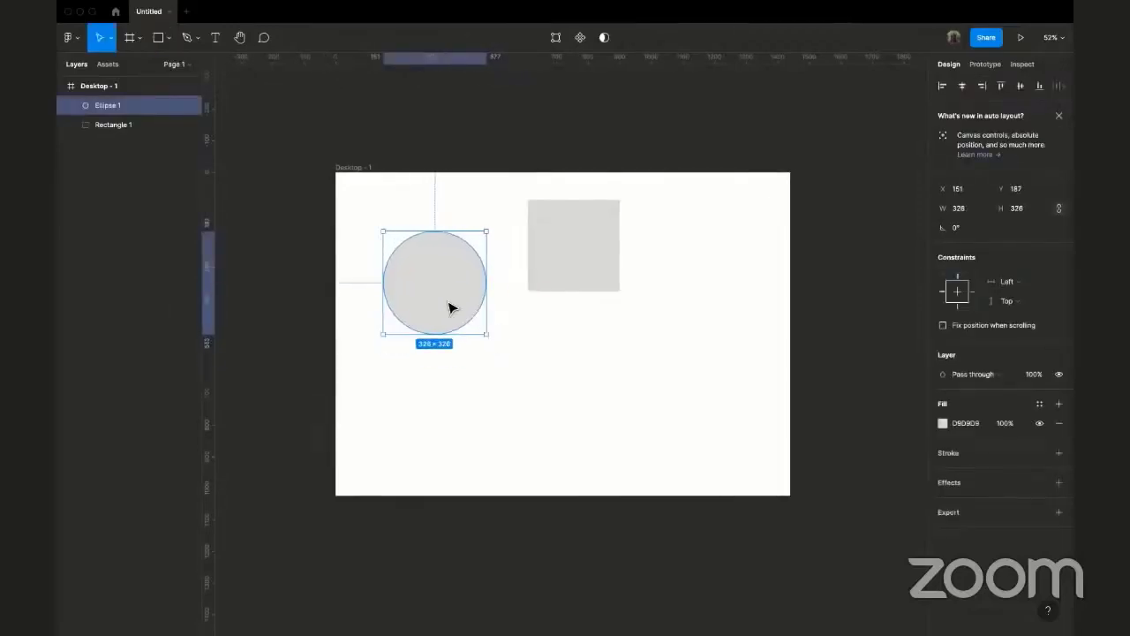
{"action": "left_click_drag", "start_coordinate": [413, 288], "coordinate": [415, 245]}
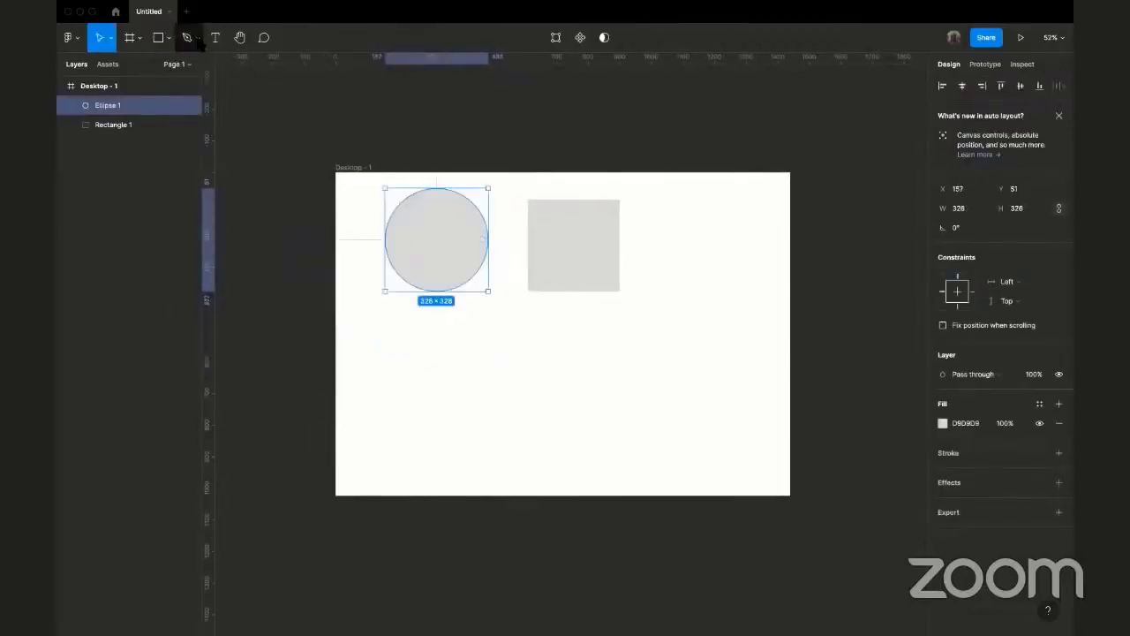
- Draw a closed, partly curved outline of about 906 × 607 in the frame using the Pen tool, and delete it
{"action": "left_click", "coordinate": [197, 38]}
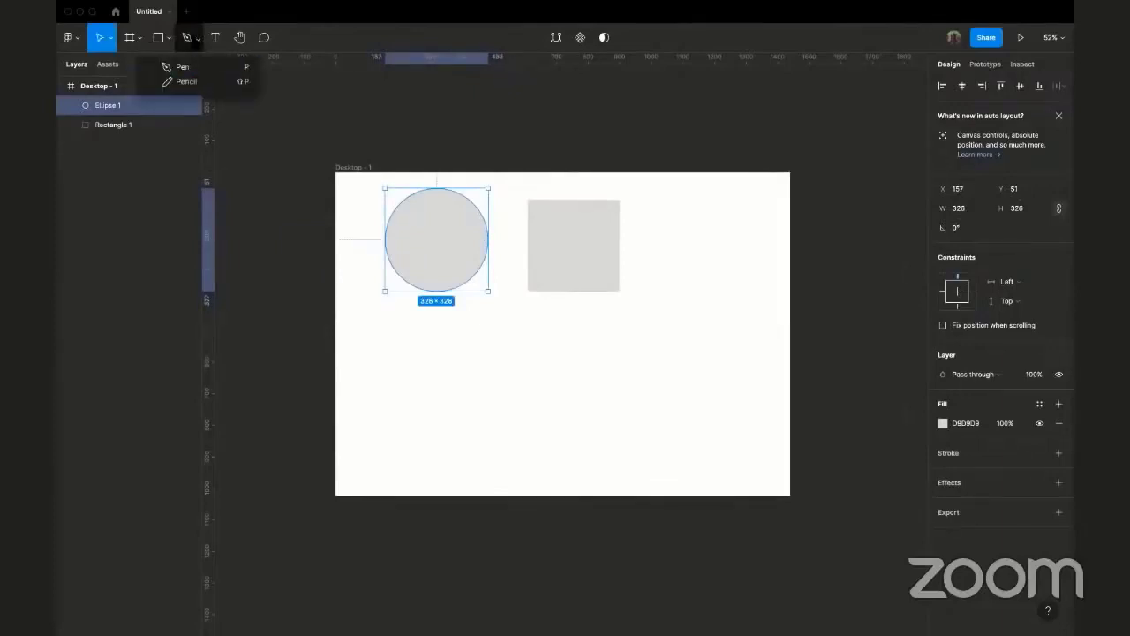
{"action": "left_click", "coordinate": [206, 68]}
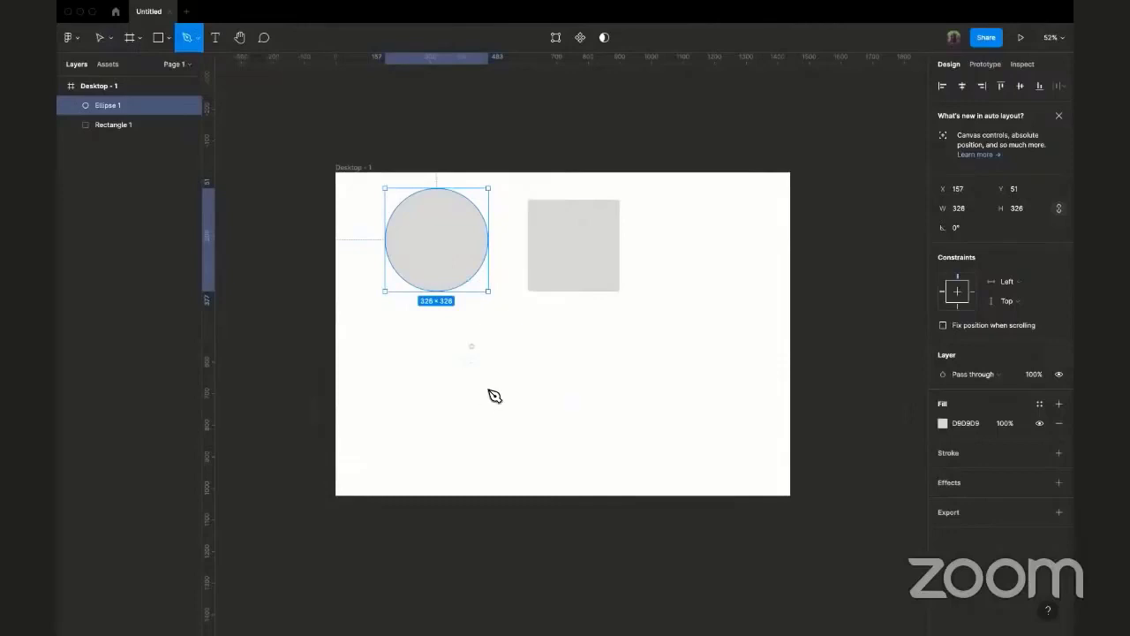
{"action": "left_click_drag", "start_coordinate": [488, 388], "coordinate": [522, 377]}
{"action": "mouse_move", "coordinate": [712, 326]}
{"action": "left_mouse_down"}
{"action": "mouse_move", "coordinate": [851, 381]}
{"action": "mouse_move", "coordinate": [835, 271]}
{"action": "left_mouse_up"}
{"action": "left_click_drag", "start_coordinate": [774, 218], "coordinate": [773, 356]}
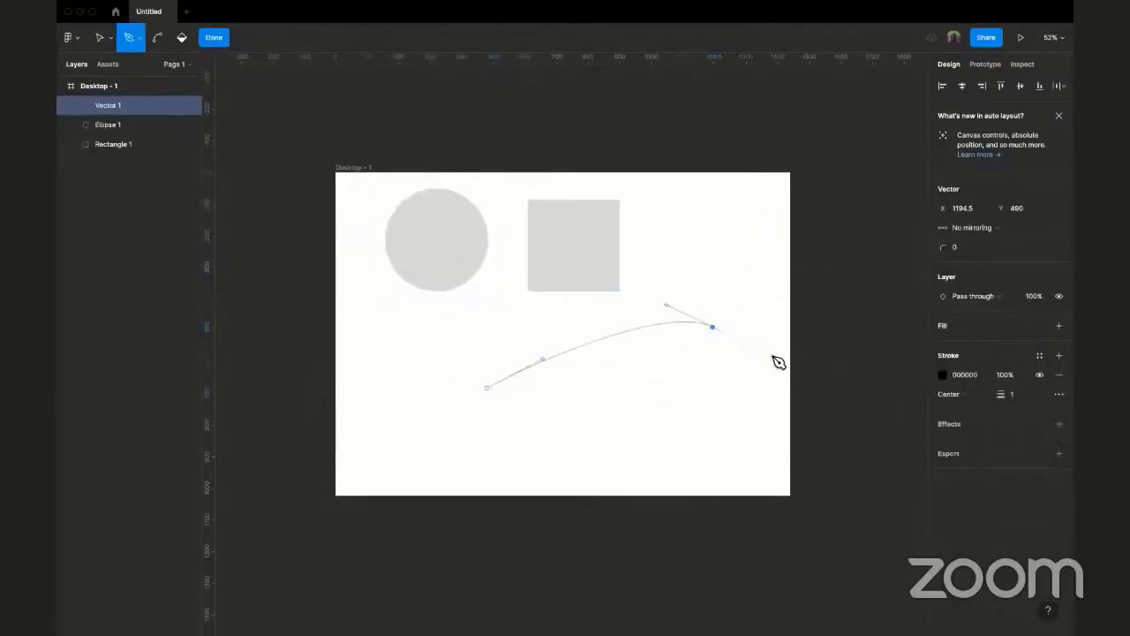
{"action": "left_click", "coordinate": [774, 221]}
{"action": "left_click_drag", "start_coordinate": [683, 236], "coordinate": [666, 316]}
{"action": "left_click", "coordinate": [630, 240]}
{"action": "left_click", "coordinate": [625, 217]}
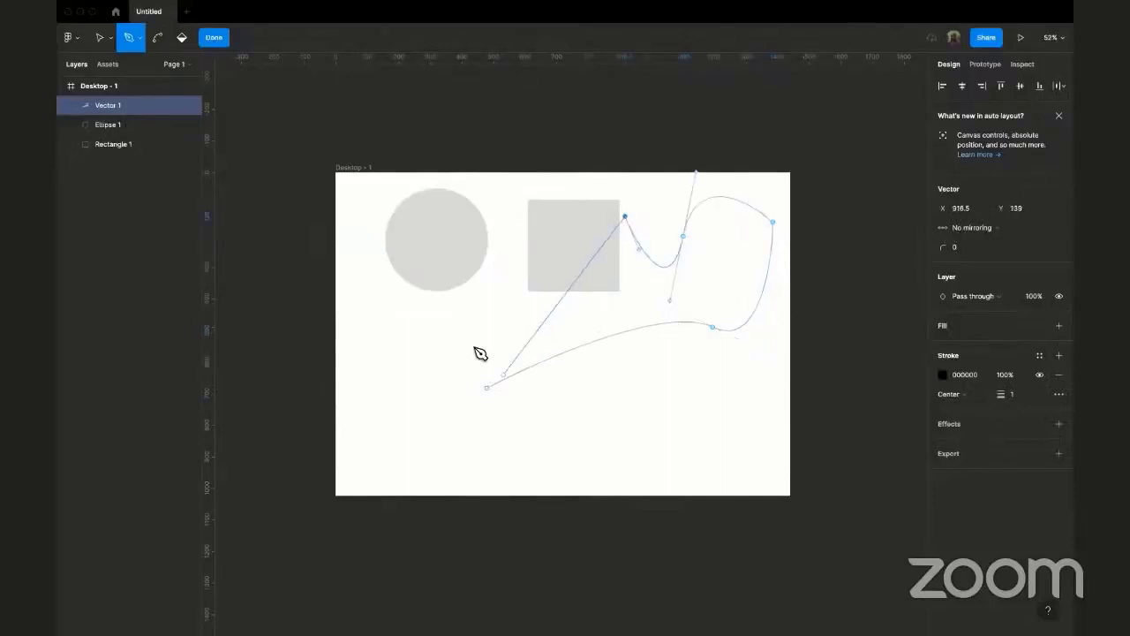
{"action": "left_click", "coordinate": [486, 388]}
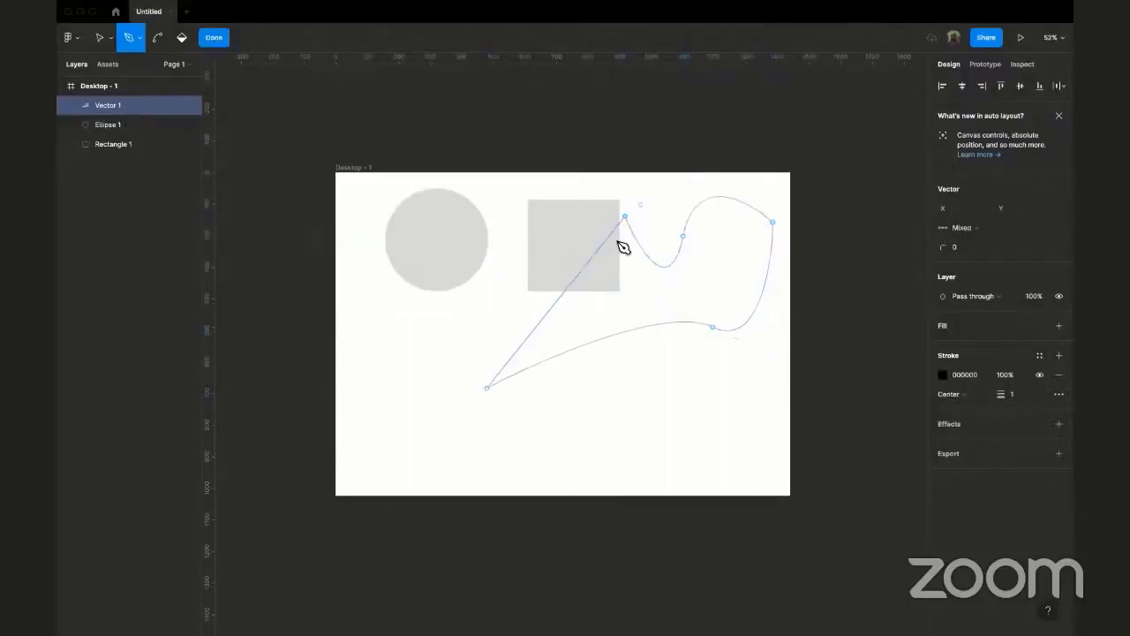
{"action": "key", "text": "Escape"}
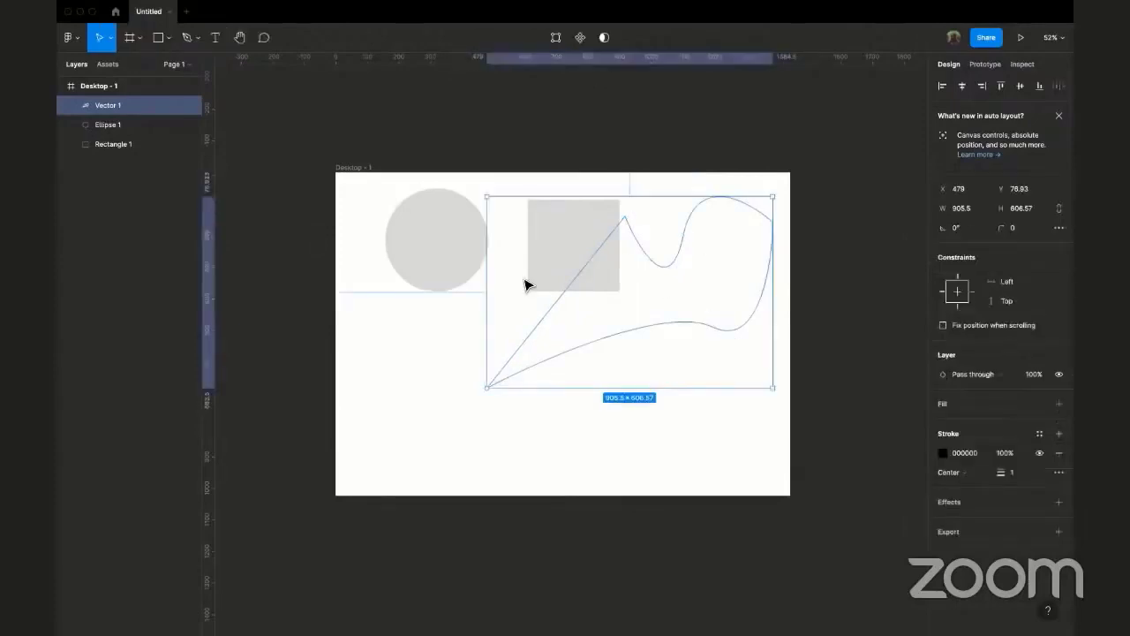
{"action": "key", "text": "Delete"}
- Draw a freehand looping line below the circle and square using the Pencil tool, and delete it
{"action": "left_click", "coordinate": [197, 38]}
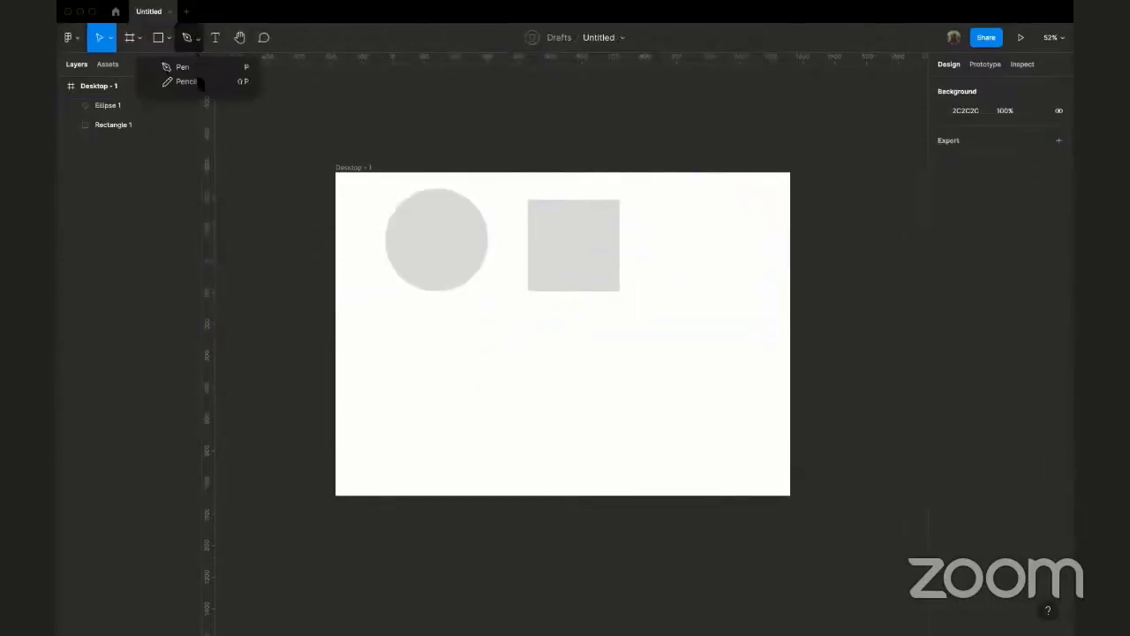
{"action": "left_click", "coordinate": [210, 83]}
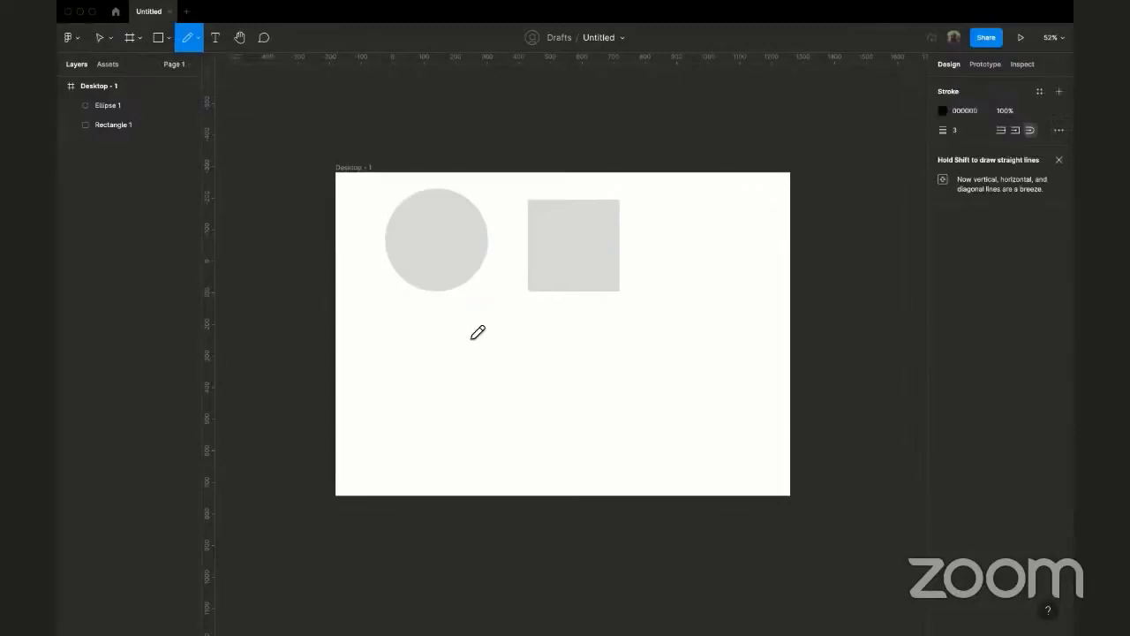
{"action": "left_click_drag", "start_coordinate": [470, 335], "coordinate": [543, 342]}
{"action": "mouse_move", "coordinate": [687, 371]}
{"action": "left_mouse_down"}
{"action": "mouse_move", "coordinate": [636, 409]}
{"action": "mouse_move", "coordinate": [596, 355]}
{"action": "mouse_move", "coordinate": [640, 385]}
{"action": "left_mouse_up"}
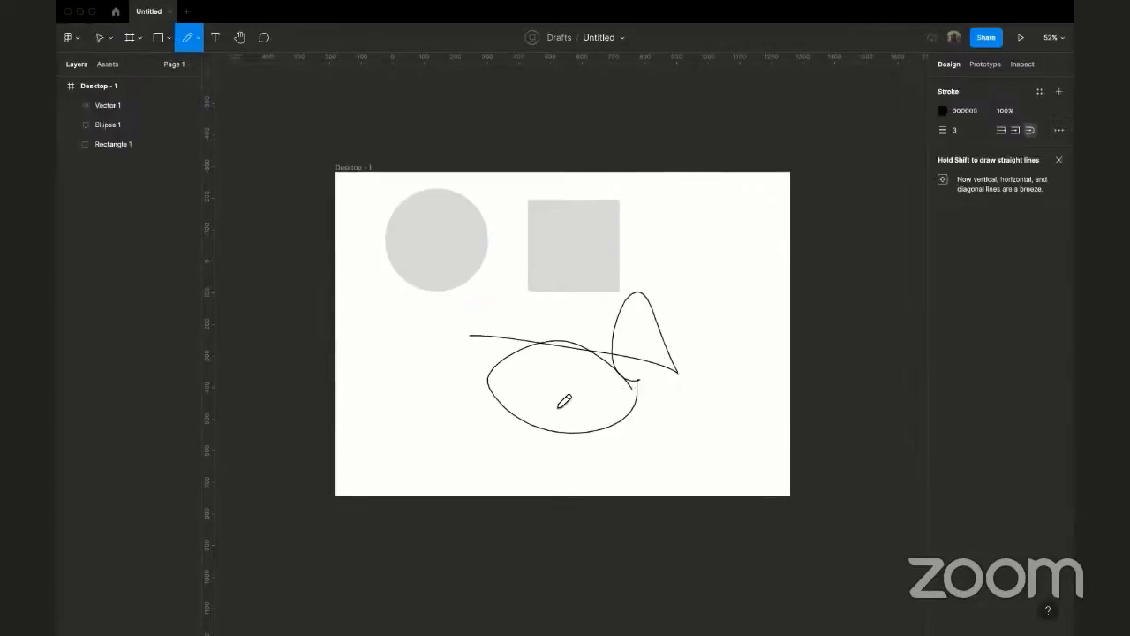
{"action": "key", "text": "Escape"}
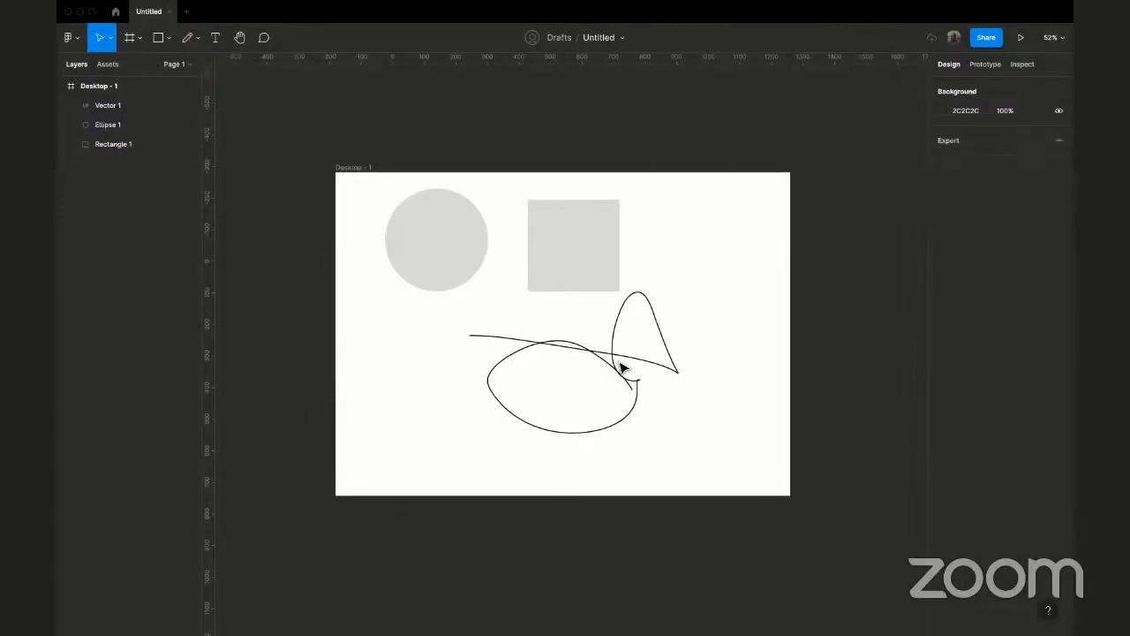
{"action": "left_click", "coordinate": [622, 367]}
{"action": "key", "text": "Delete"}
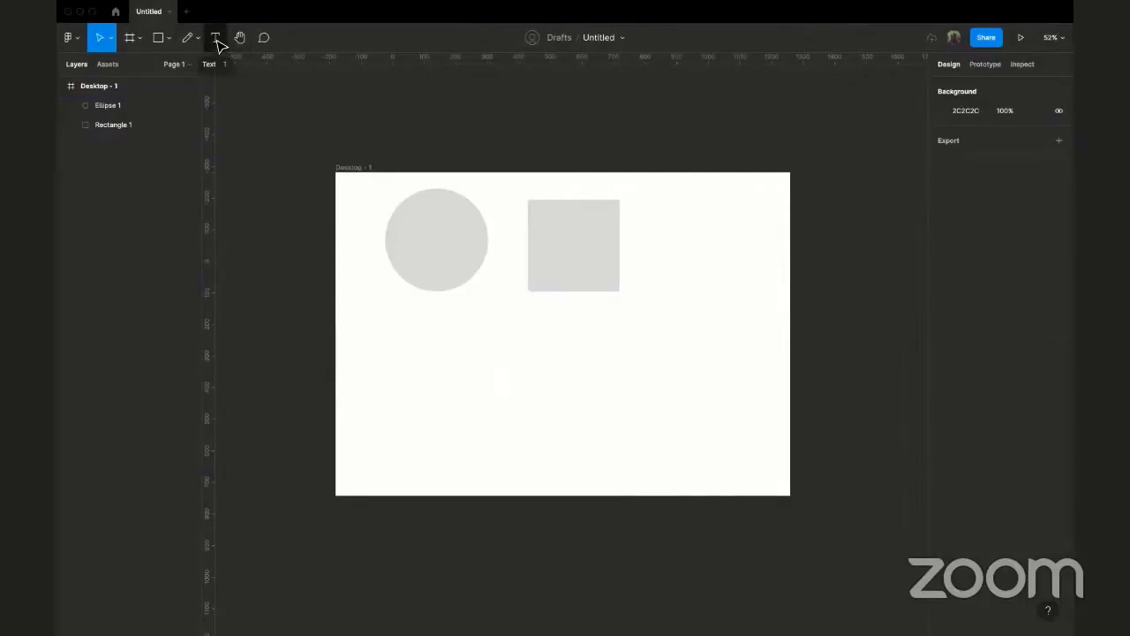
- Add the text "This is a figma Tutorial" to the frame below the shapes
{"action": "left_click", "coordinate": [216, 40]}
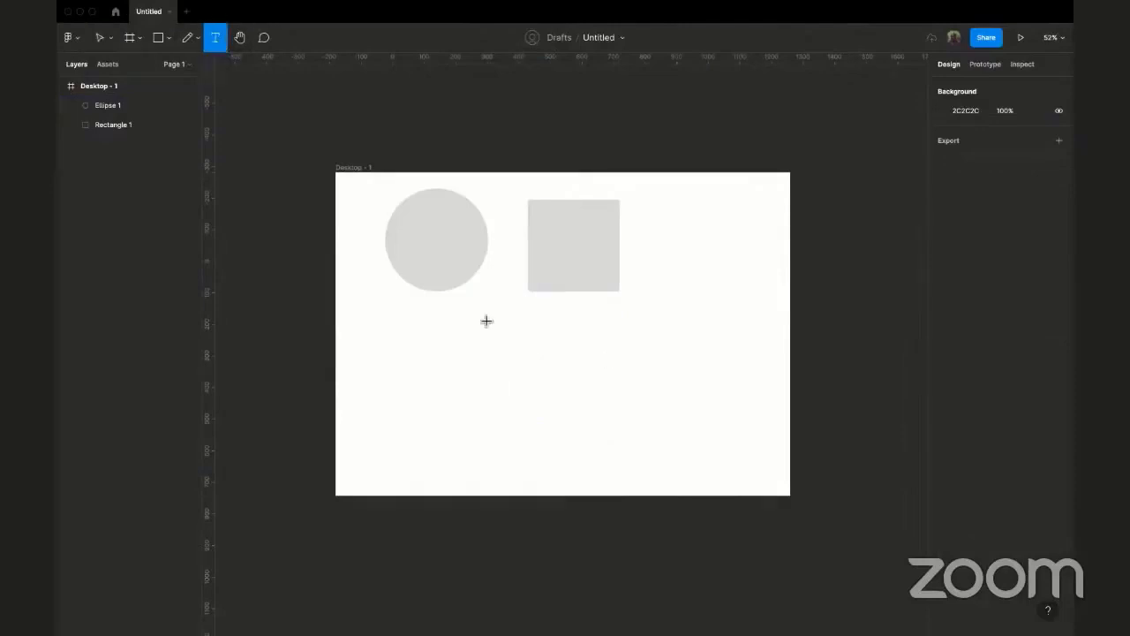
{"action": "left_click", "coordinate": [510, 369]}
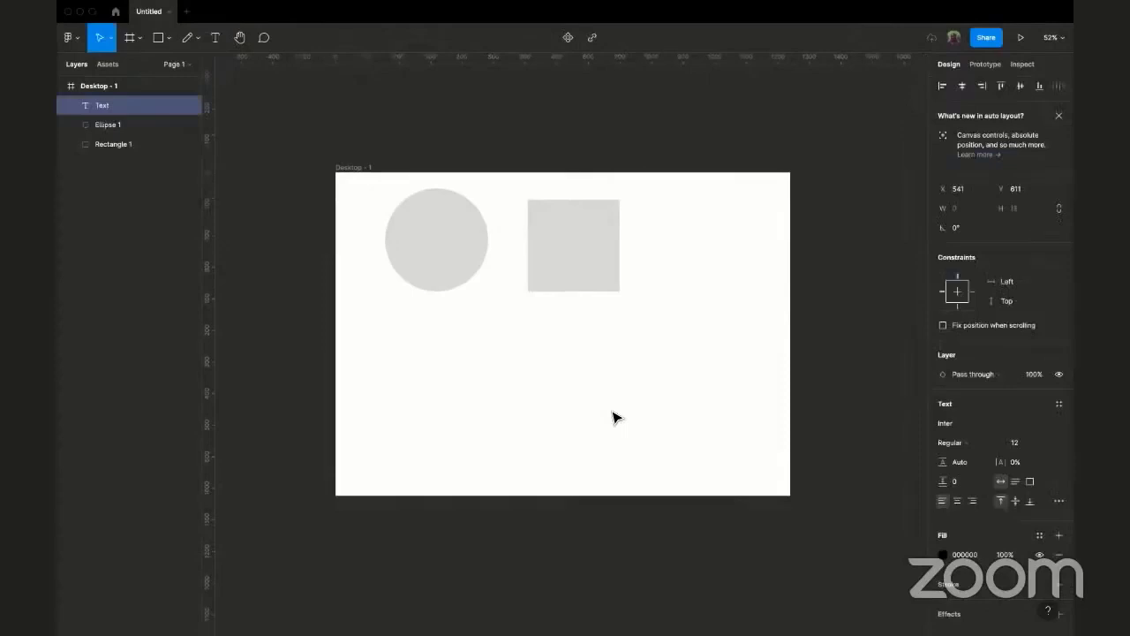
{"action": "type", "text": "This is a figma Tutot"}
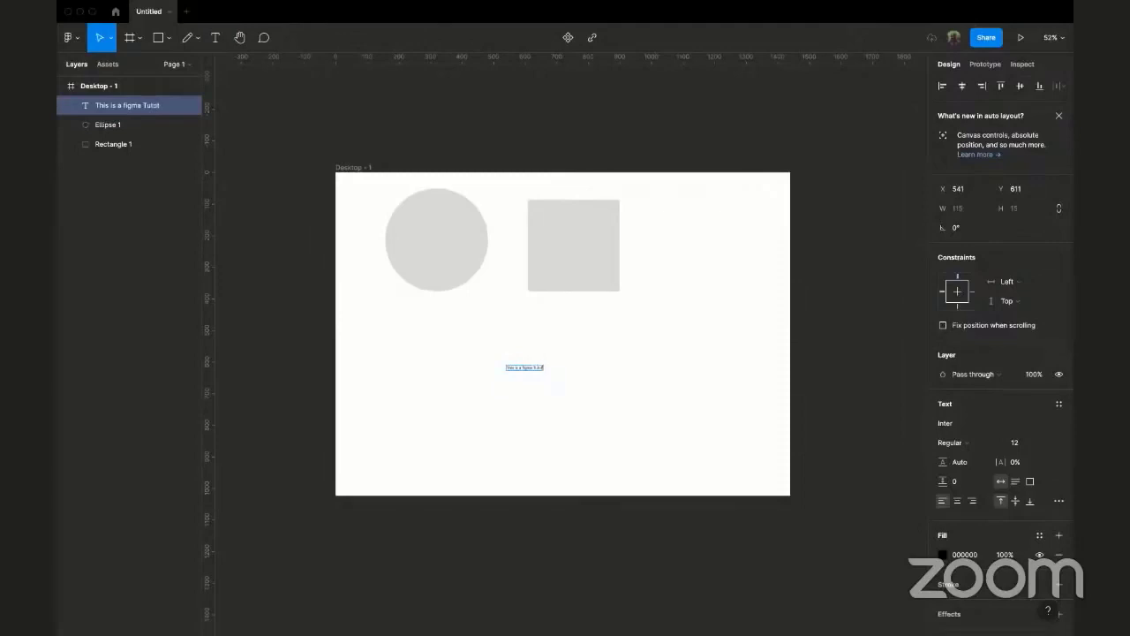
{"action": "type", "text": "rial"}
{"action": "key", "text": "Escape"}
- Set the text's font size to 44 and move it to about X 483, Y 512
{"action": "left_click", "coordinate": [1020, 442]}
{"action": "type", "text": "20"}
{"action": "key", "text": "Return"}
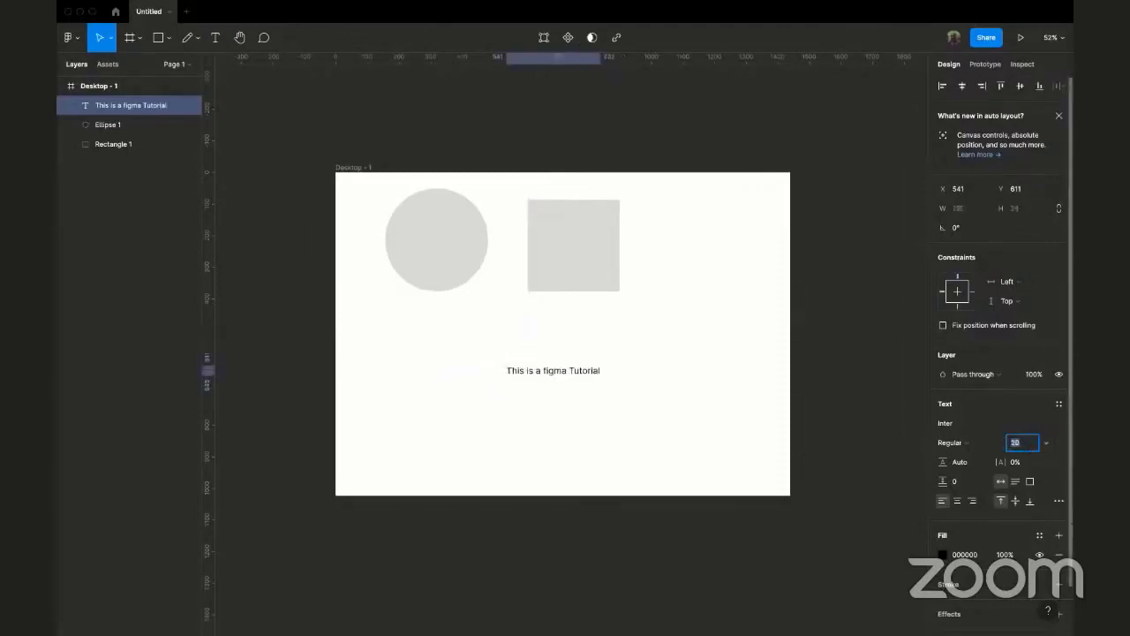
{"action": "type", "text": "44"}
{"action": "key", "text": "Return"}
{"action": "left_click", "coordinate": [626, 421]}
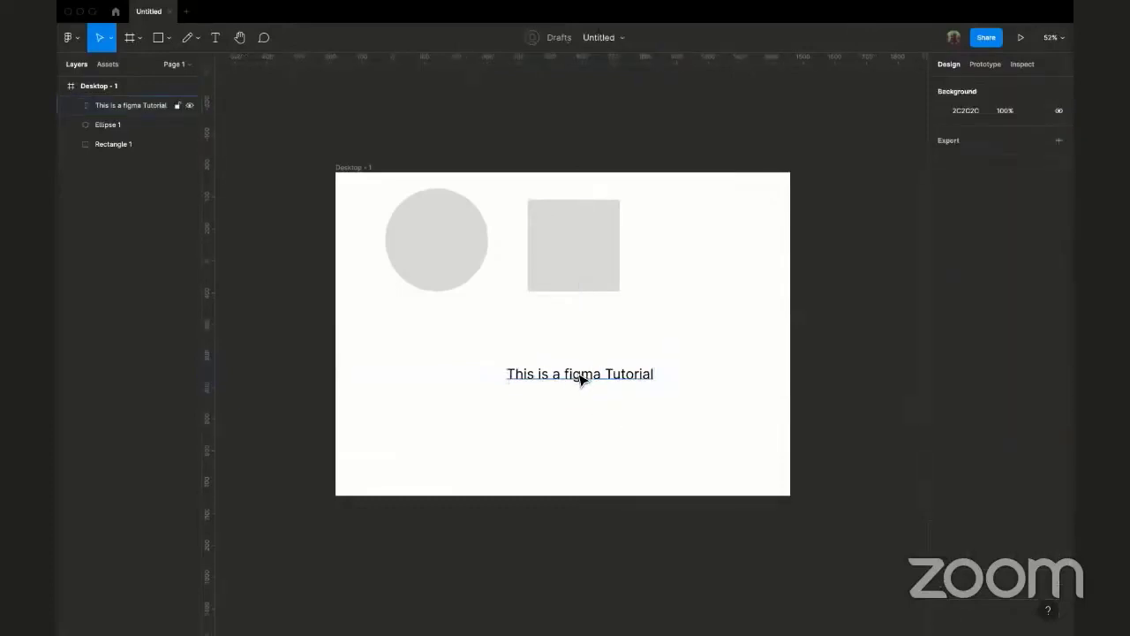
{"action": "left_click", "coordinate": [579, 373]}
{"action": "left_click_drag", "start_coordinate": [574, 373], "coordinate": [548, 323]}
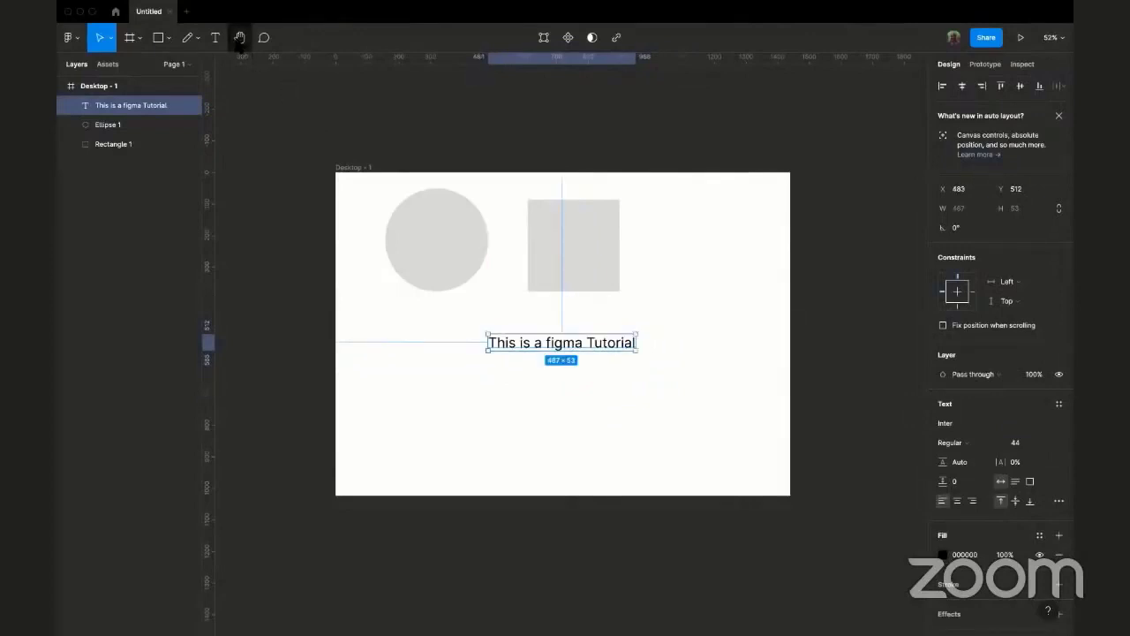
- Pan around the canvas to view the frame from different positions using the Hand tool, and return to the Move tool
{"action": "left_click", "coordinate": [240, 38]}
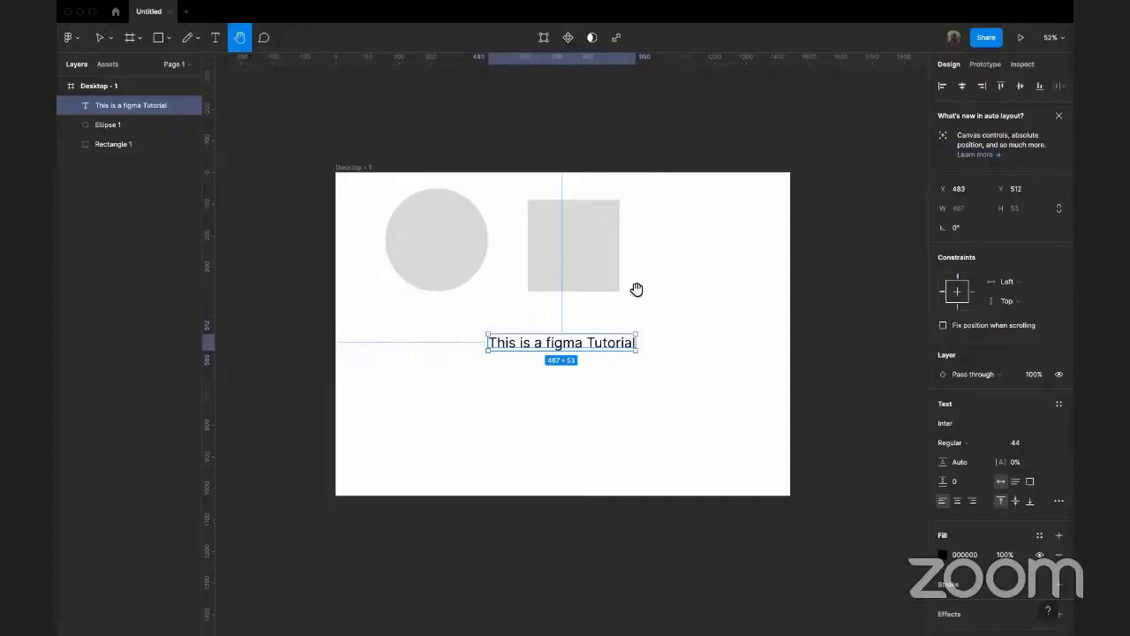
{"action": "left_click", "coordinate": [100, 38]}
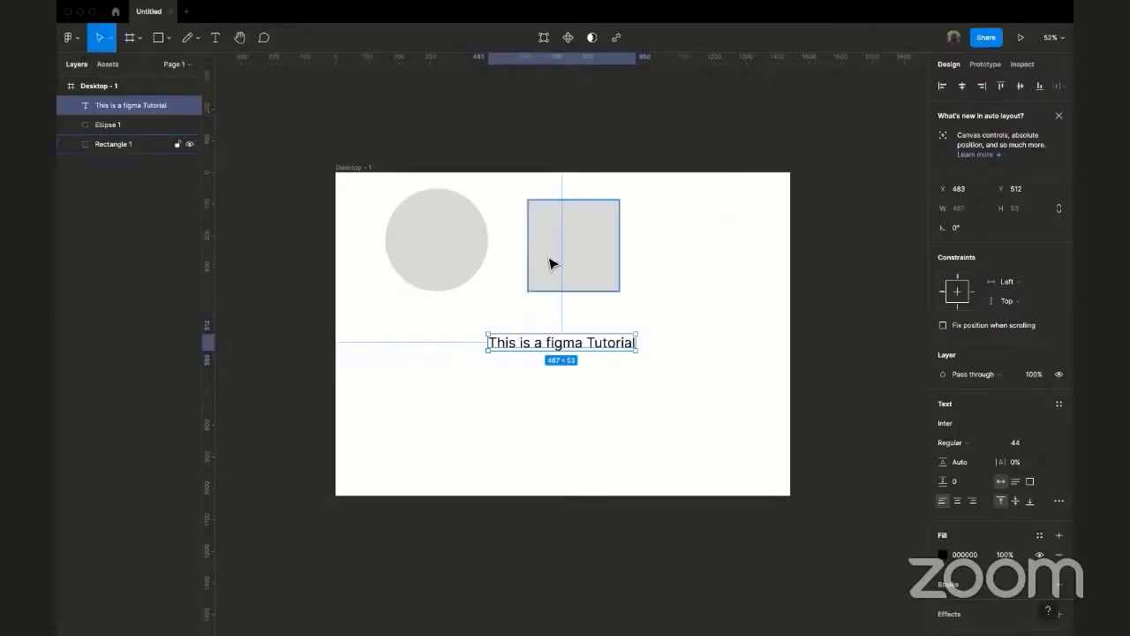
{"action": "scroll", "coordinate": [550, 264], "scroll_direction": "up", "scroll_amount": 3}
{"action": "scroll", "coordinate": [727, 202], "scroll_direction": "left", "scroll_amount": 5}
{"action": "scroll", "coordinate": [727, 202], "scroll_direction": "down", "scroll_amount": 3}
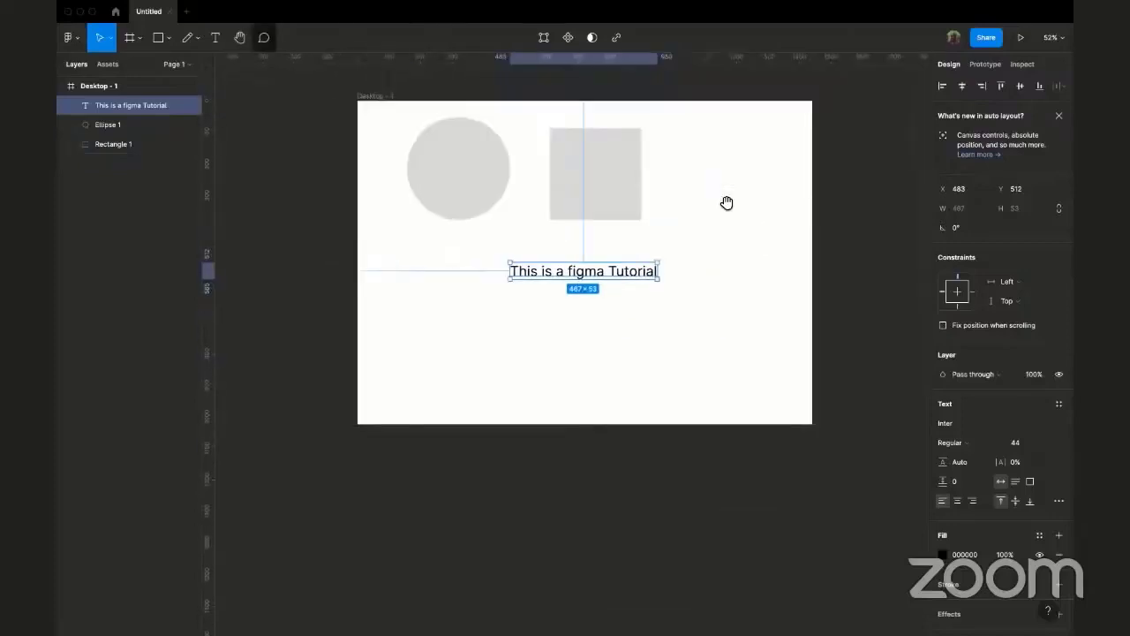
{"action": "key", "text": "h"}
{"action": "scroll", "coordinate": [701, 286], "scroll_direction": "up", "scroll_amount": 3}
{"action": "scroll", "coordinate": [701, 285], "scroll_direction": "right", "scroll_amount": 2}
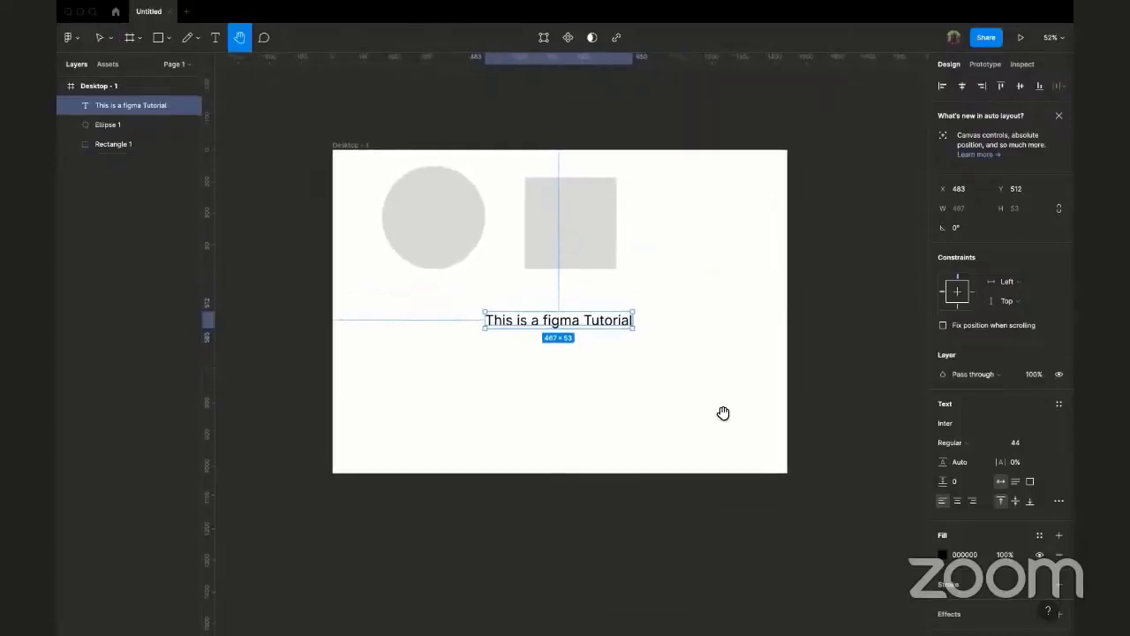
{"action": "scroll", "coordinate": [636, 256], "scroll_direction": "up", "scroll_amount": 3}
{"action": "scroll", "coordinate": [636, 256], "scroll_direction": "right", "scroll_amount": 3}
{"action": "scroll", "coordinate": [765, 301], "scroll_direction": "left", "scroll_amount": 5}
{"action": "scroll", "coordinate": [765, 301], "scroll_direction": "down", "scroll_amount": 1}
{"action": "scroll", "coordinate": [714, 308], "scroll_direction": "right", "scroll_amount": 4}
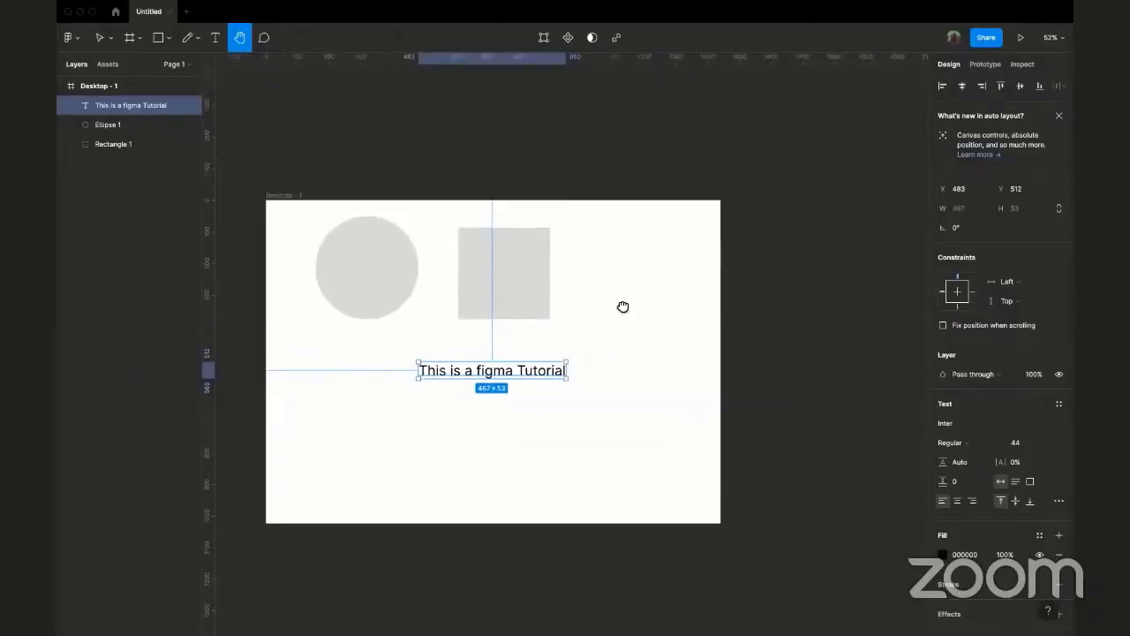
{"action": "scroll", "coordinate": [429, 106], "scroll_direction": "down", "scroll_amount": 1}
{"action": "scroll", "coordinate": [429, 106], "scroll_direction": "right", "scroll_amount": 1}
{"action": "key", "text": "v"}
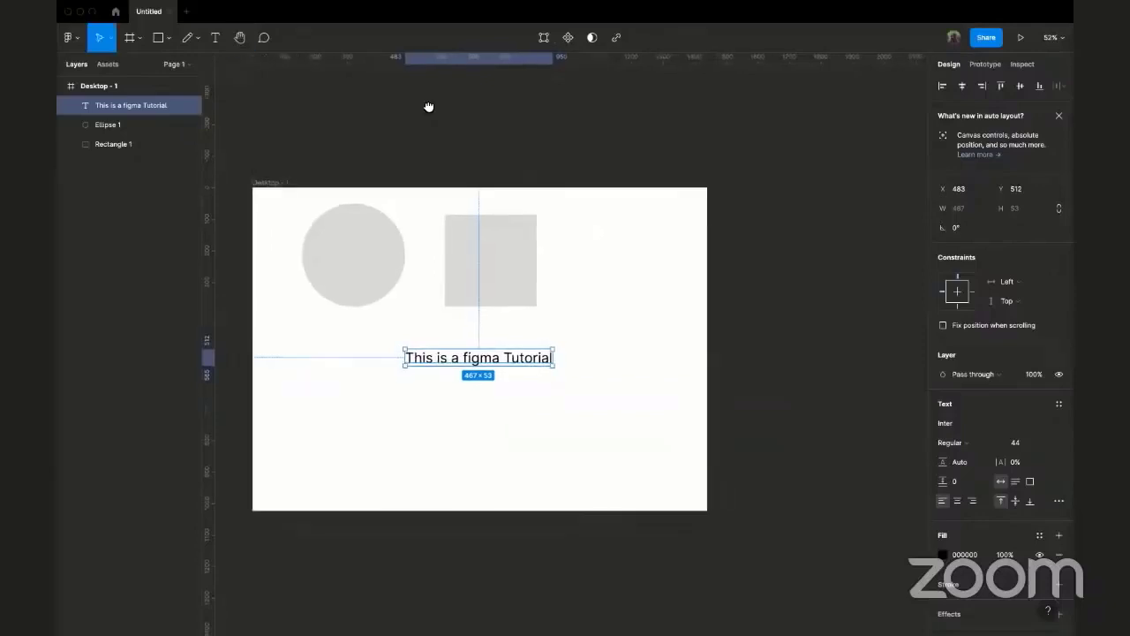
- Start a comment on the word "Tutorial" in the text reading "This should be in small letter"
{"action": "key", "text": "c"}
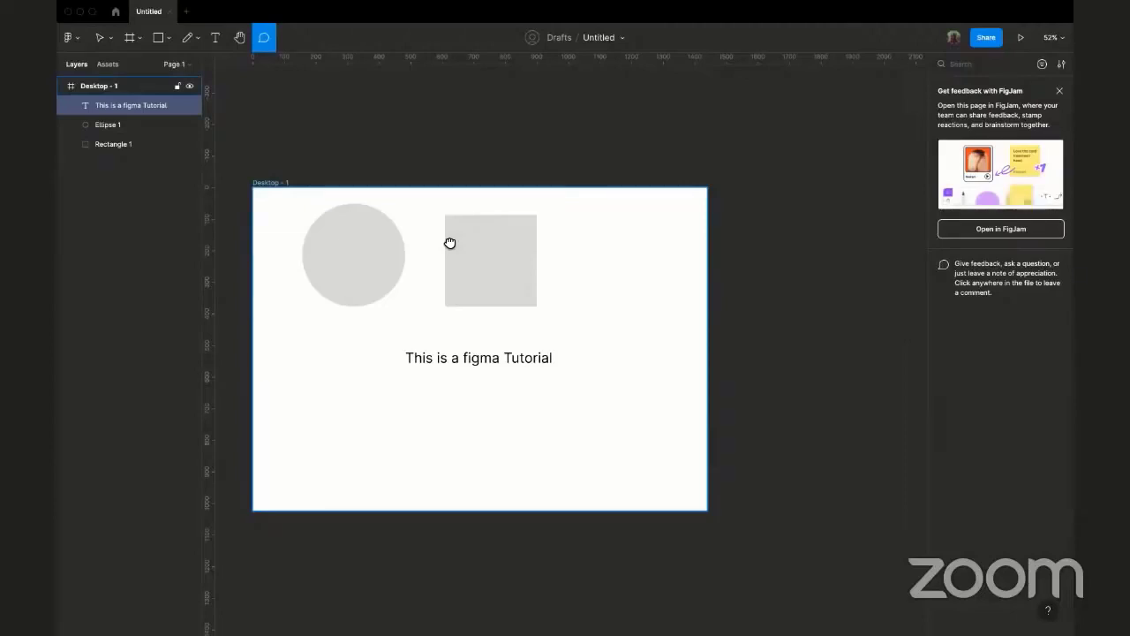
{"action": "left_click", "coordinate": [239, 37]}
{"action": "left_click", "coordinate": [264, 39]}
{"action": "left_click", "coordinate": [514, 356]}
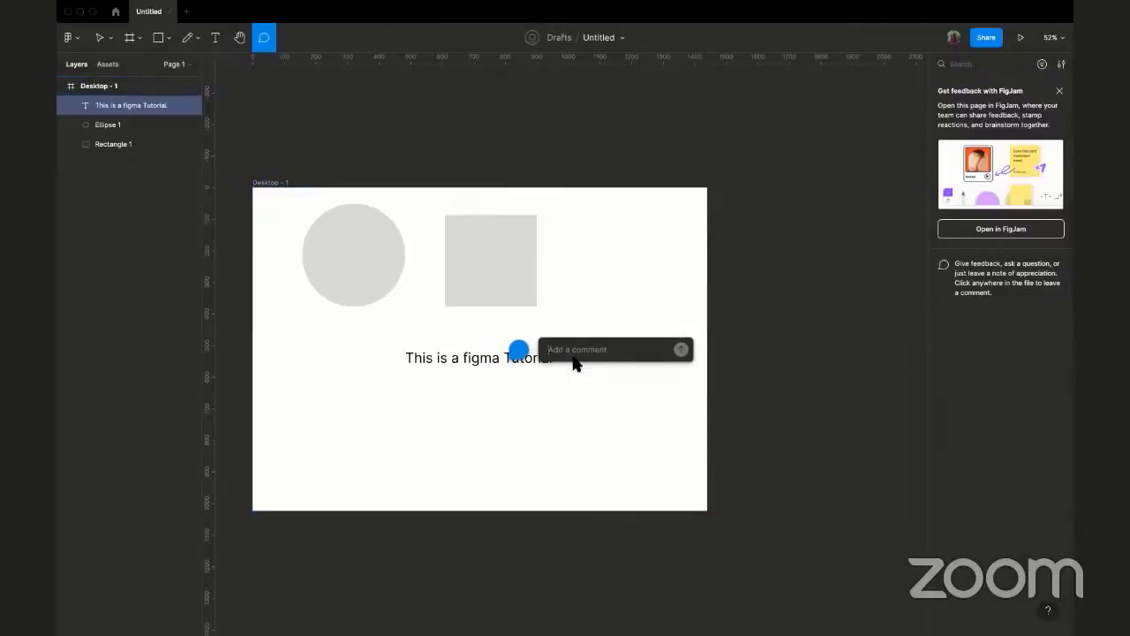
{"action": "type", "text": "This"}
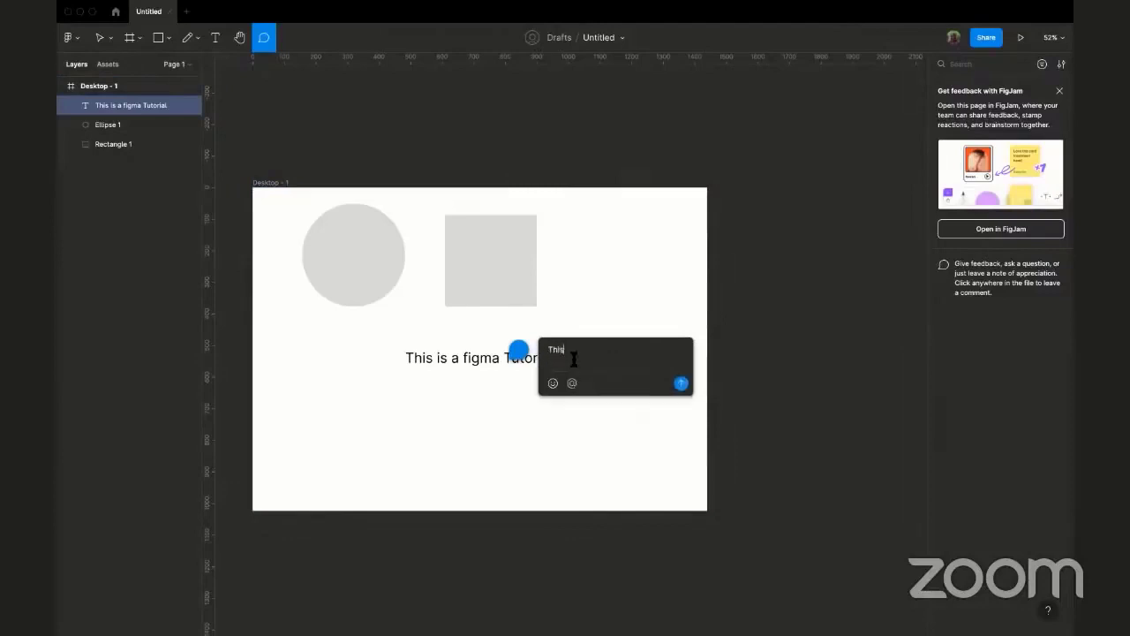
{"action": "type", "text": " should be in small letter"}
- Add the slightly_smiling_face emoji and a mention of a collaborator to the comment, and post it
{"action": "left_click", "coordinate": [553, 384]}
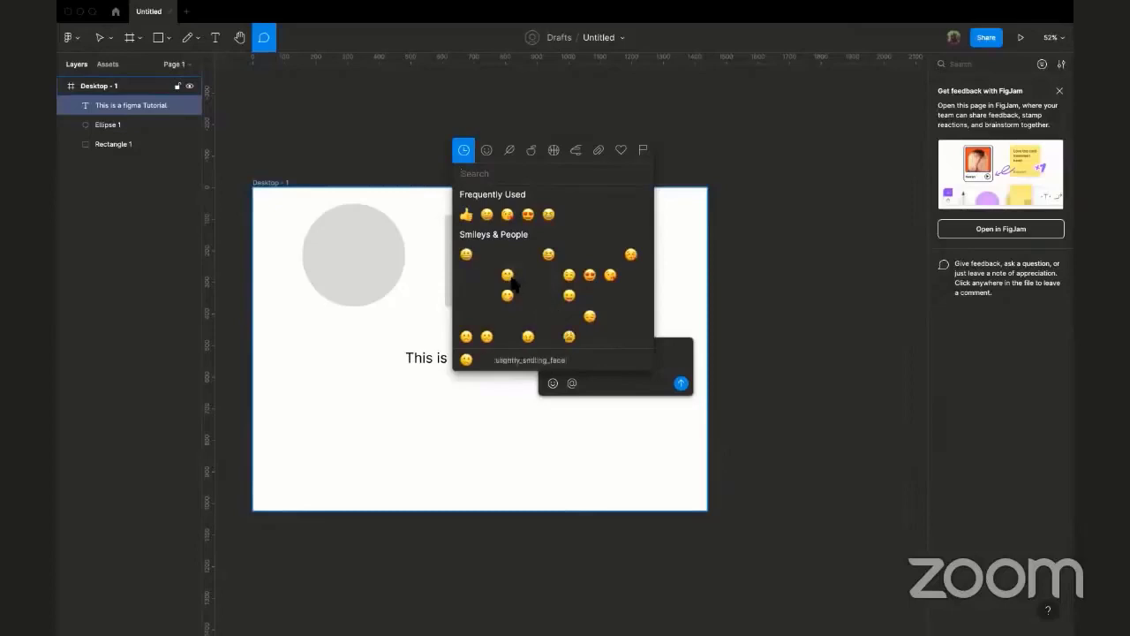
{"action": "left_click", "coordinate": [515, 275]}
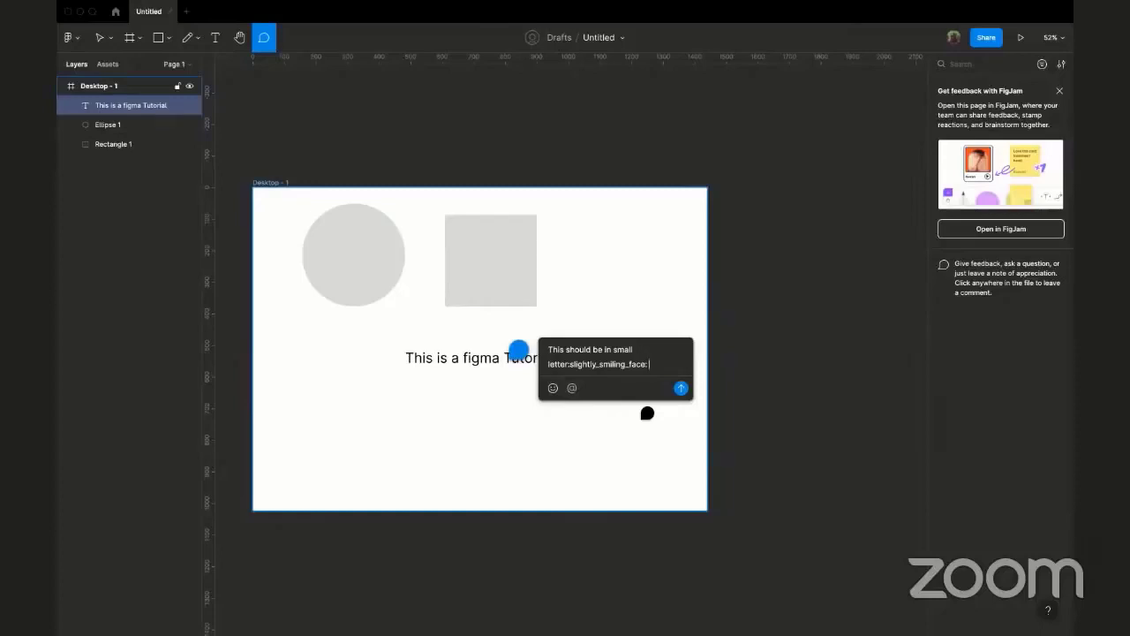
{"action": "left_click", "coordinate": [571, 389]}
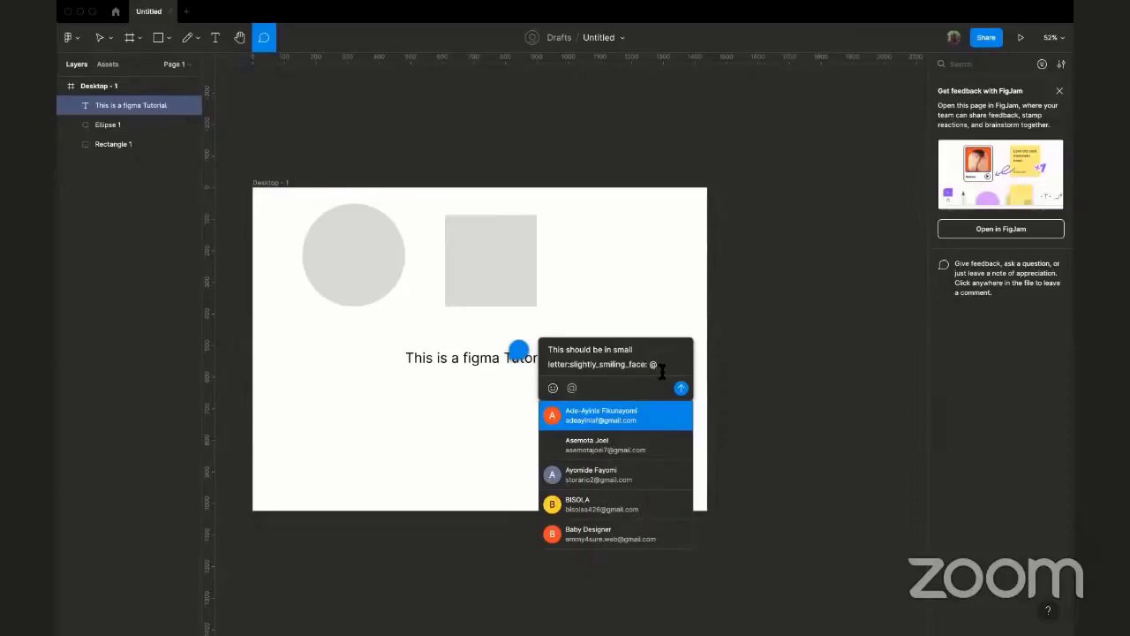
{"action": "type", "text": "som"}
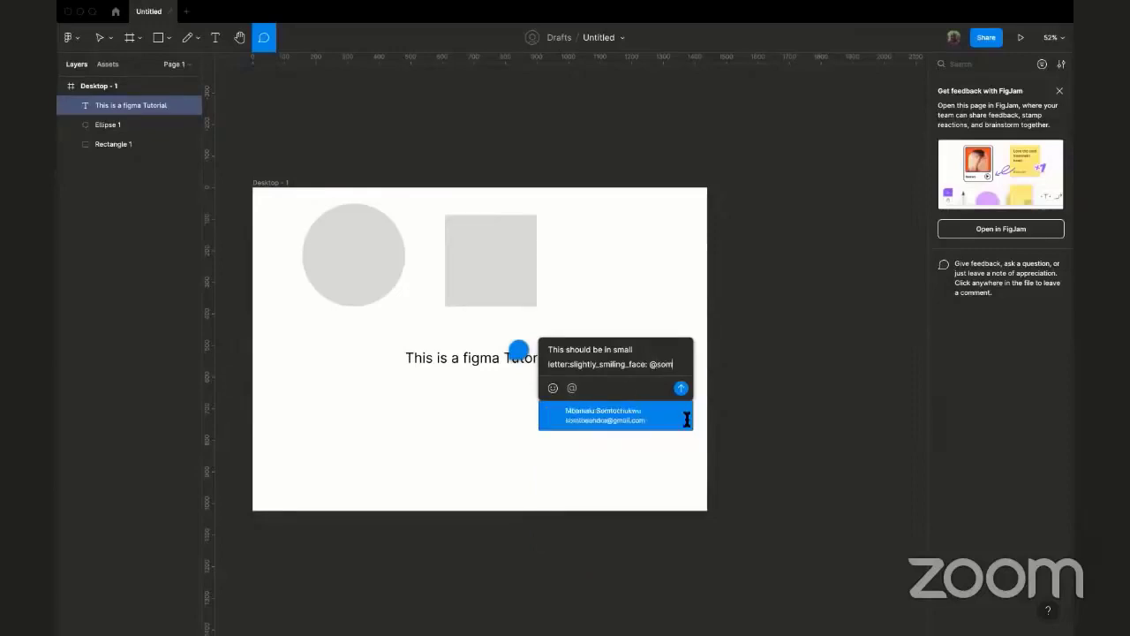
{"action": "left_click", "coordinate": [681, 414]}
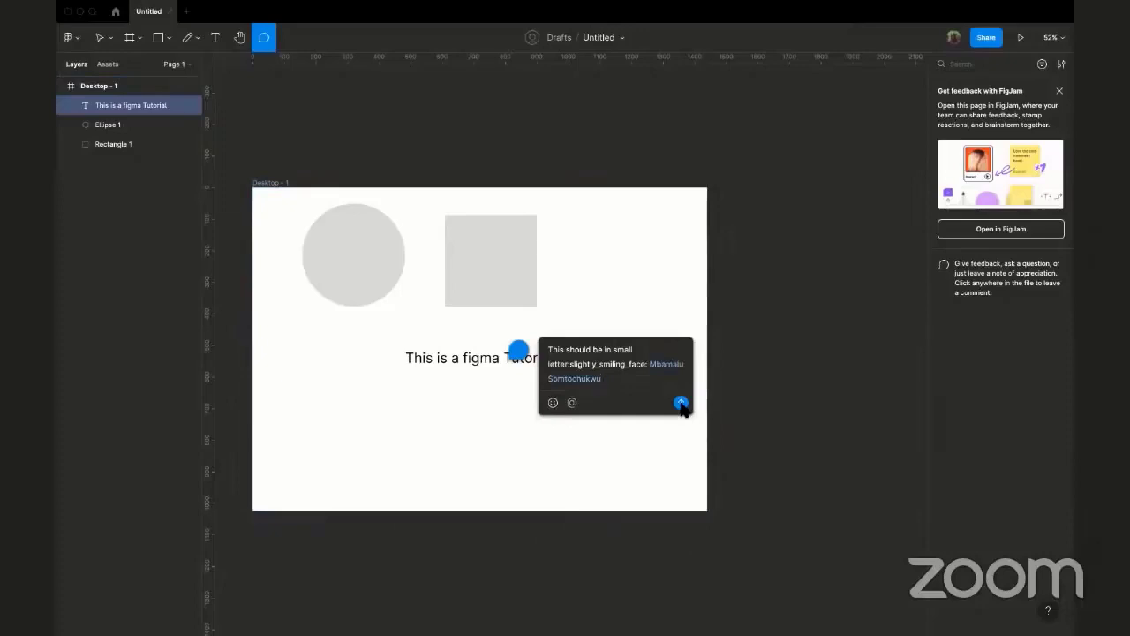
{"action": "left_click", "coordinate": [681, 404]}
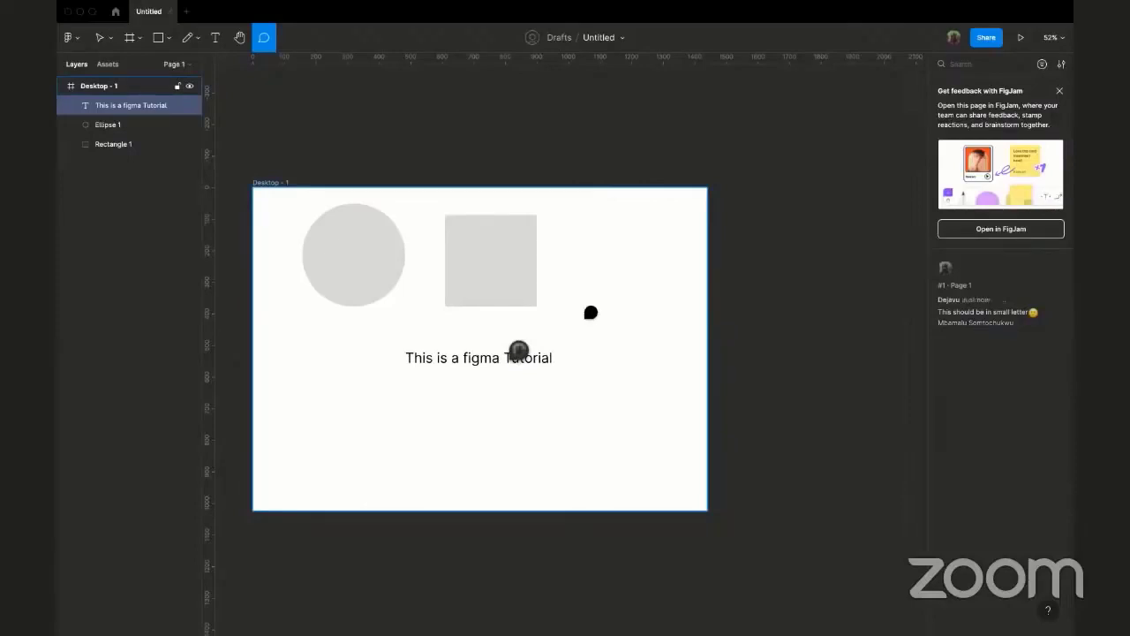
- Open the posted comment's thread to view it, and leave comment mode without replying
{"action": "left_click", "coordinate": [1012, 309]}
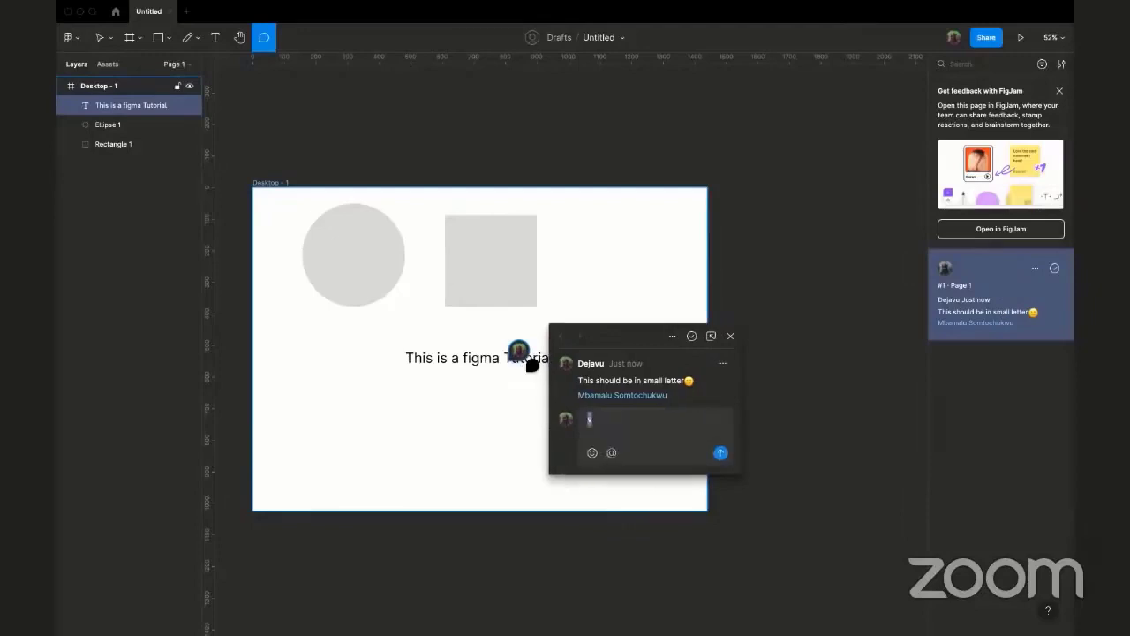
{"action": "key", "text": "Escape"}
{"action": "key", "text": "Escape"}
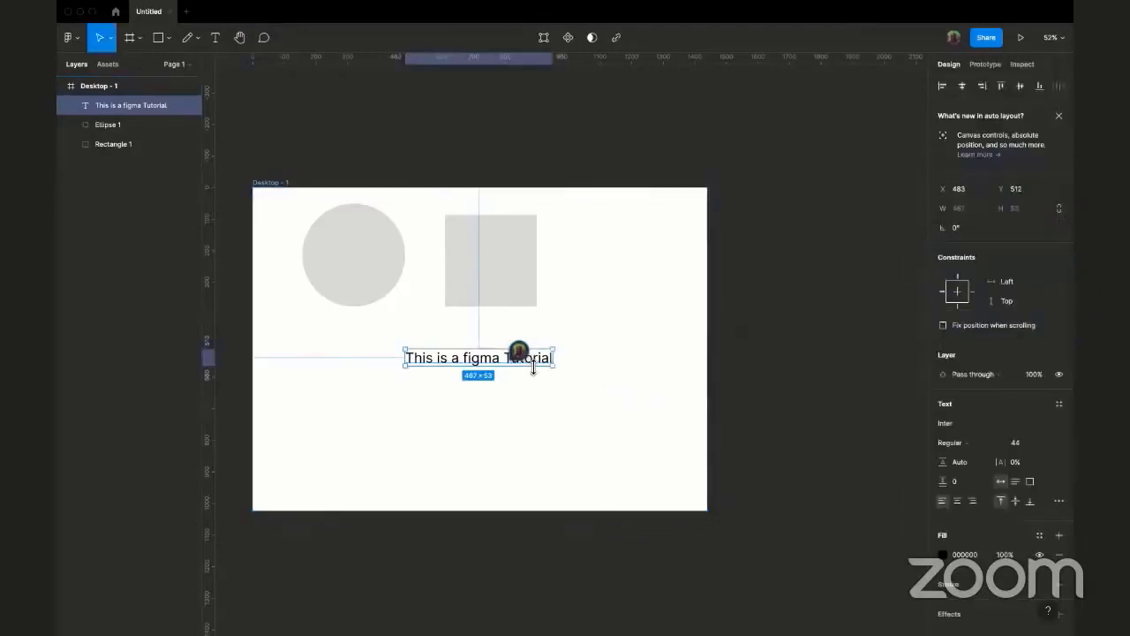
- Replace the capital T of "Tutorial" with a lowercase t so the text reads "This is a figma tutorial"
{"action": "scroll", "coordinate": [495, 353], "scroll_direction": "up", "scroll_amount": 5}
{"action": "double_click", "coordinate": [472, 346]}
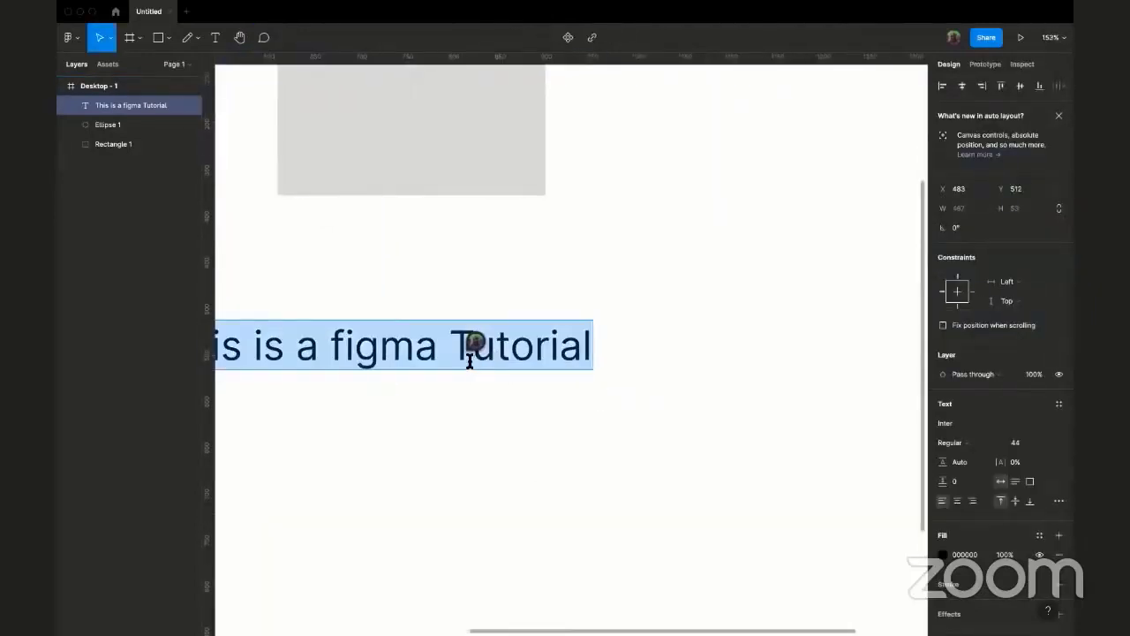
{"action": "left_click", "coordinate": [474, 344]}
{"action": "key", "text": "BackSpace"}
{"action": "type", "text": "t"}
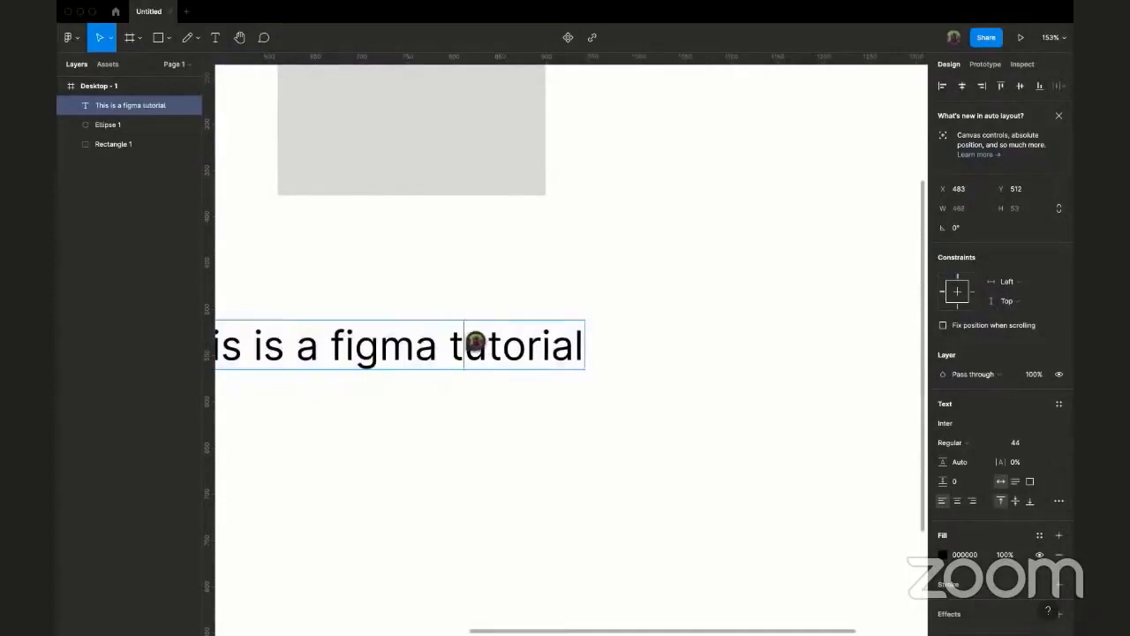
{"action": "key", "text": "Escape"}
{"action": "scroll", "coordinate": [489, 416], "scroll_direction": "down", "scroll_amount": 4}
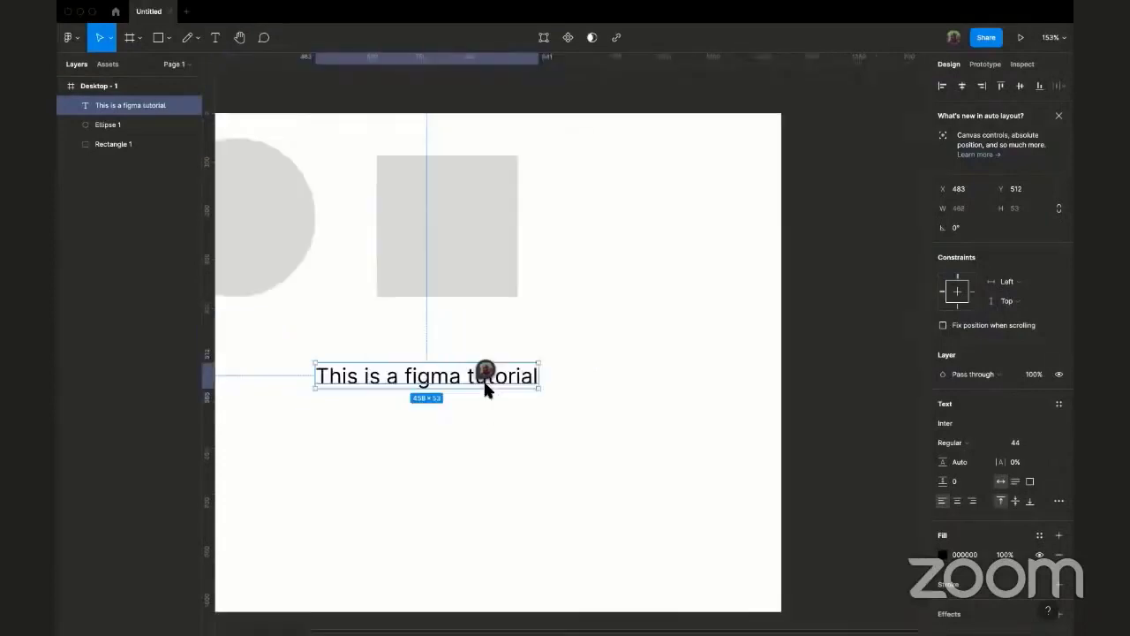
- Resolve the comment pinned to the text and bring up the file's comment list
{"action": "left_click", "coordinate": [508, 357]}
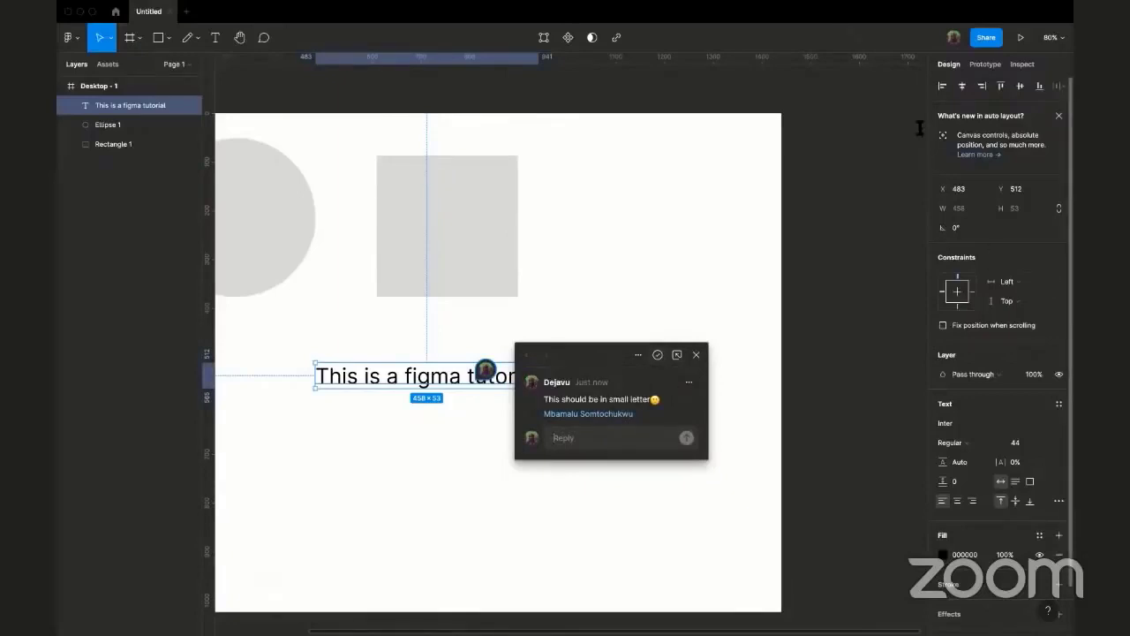
{"action": "left_click", "coordinate": [658, 356]}
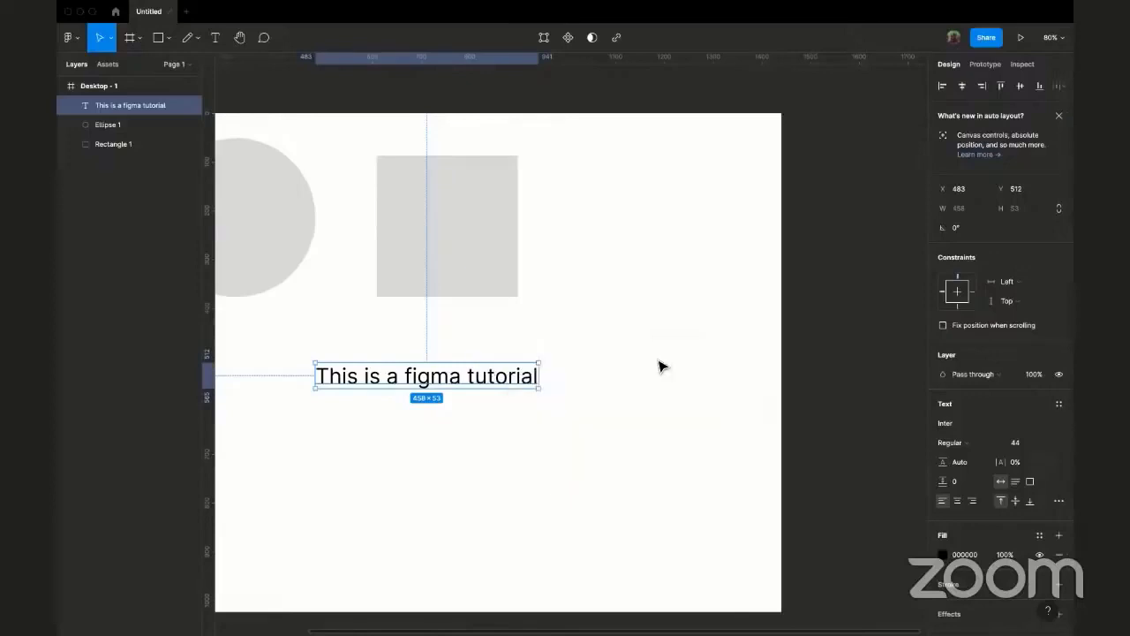
{"action": "scroll", "coordinate": [444, 386], "scroll_direction": "down", "scroll_amount": 2}
{"action": "scroll", "coordinate": [505, 368], "scroll_direction": "left", "scroll_amount": 2}
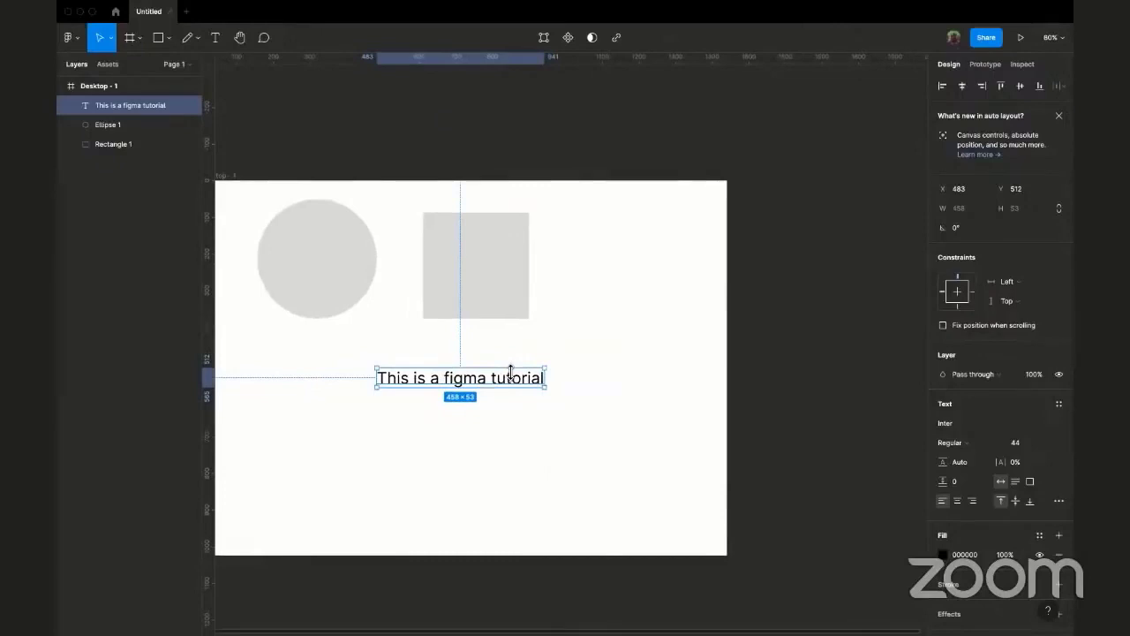
{"action": "key", "text": "c"}
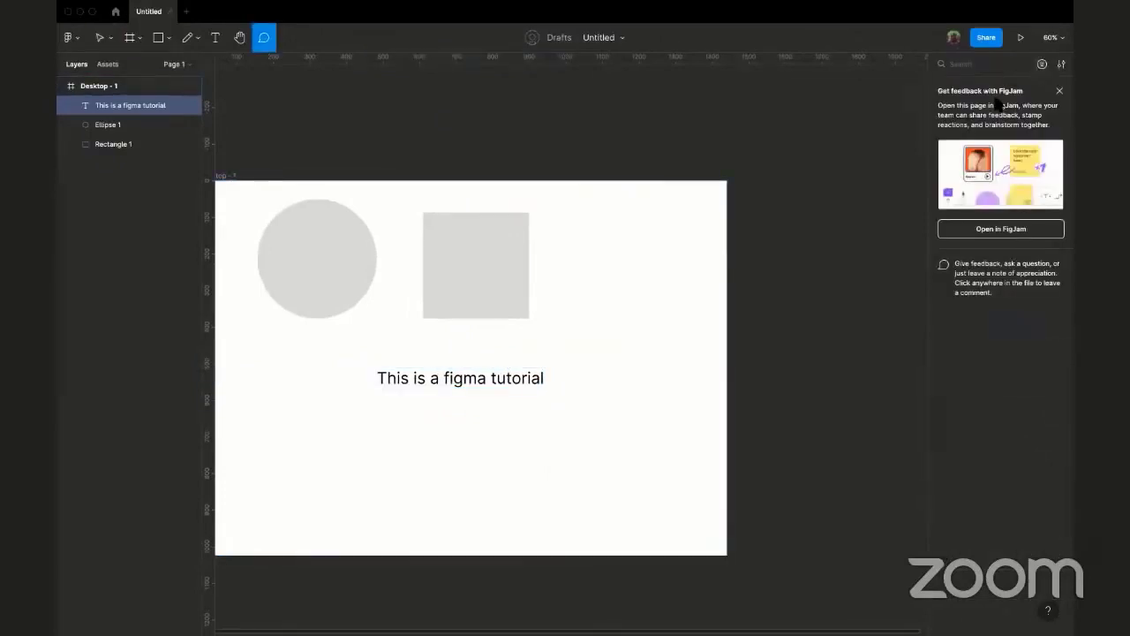
- Show resolved comments in the file's comment list
{"action": "scroll", "coordinate": [736, 318], "scroll_direction": "left", "scroll_amount": 2}
{"action": "scroll", "coordinate": [737, 318], "scroll_direction": "down", "scroll_amount": 1}
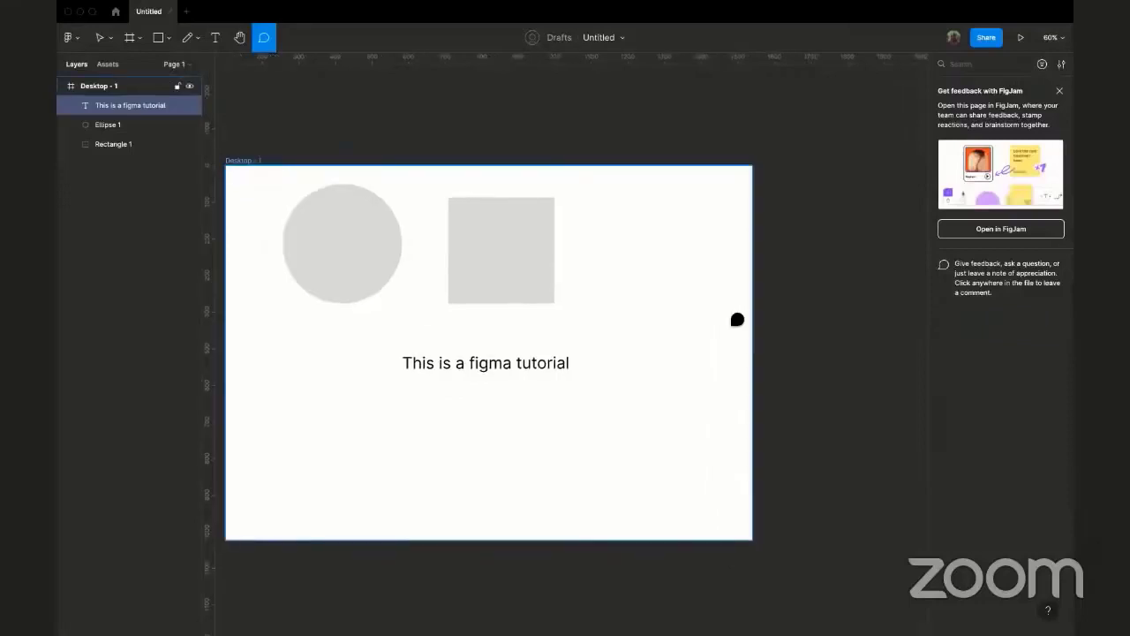
{"action": "left_click", "coordinate": [1042, 65]}
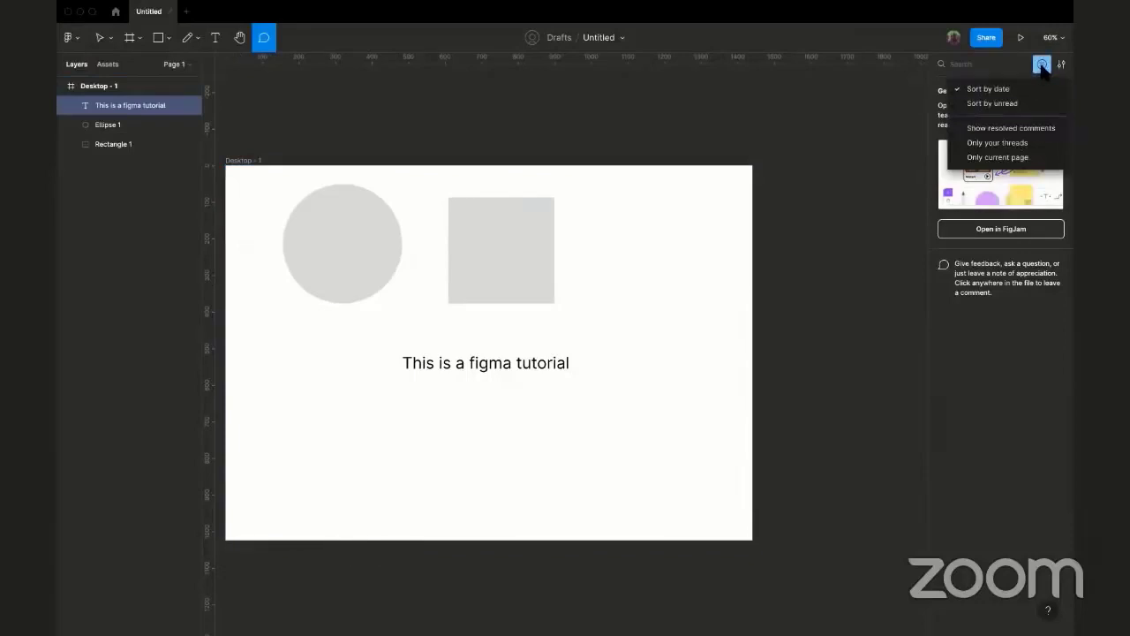
{"action": "left_click", "coordinate": [263, 39]}
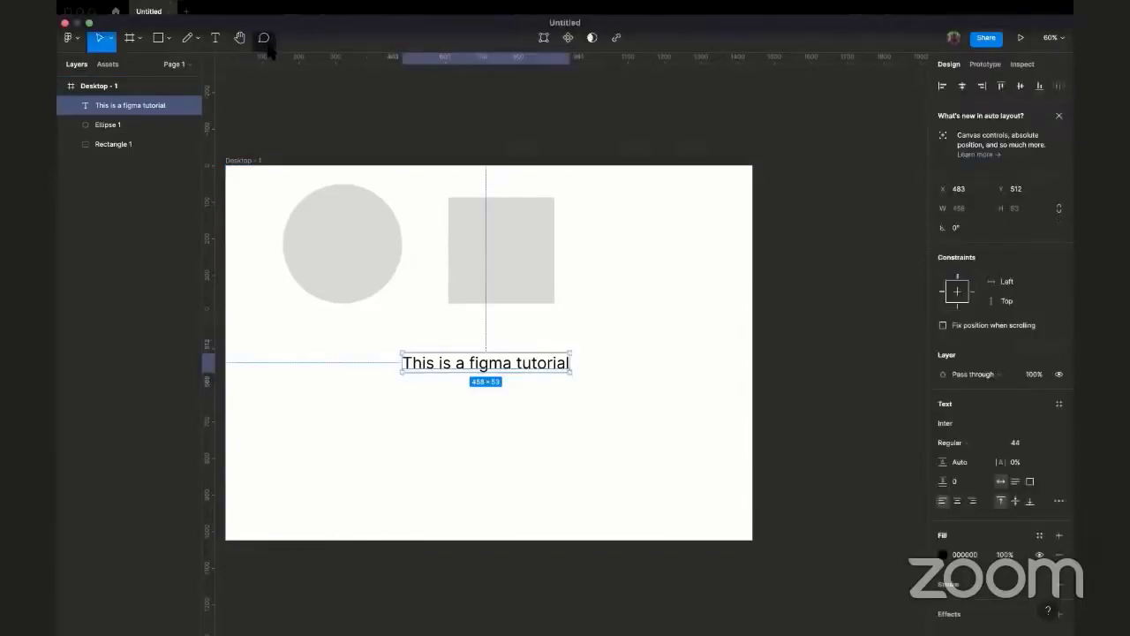
{"action": "left_click", "coordinate": [266, 41]}
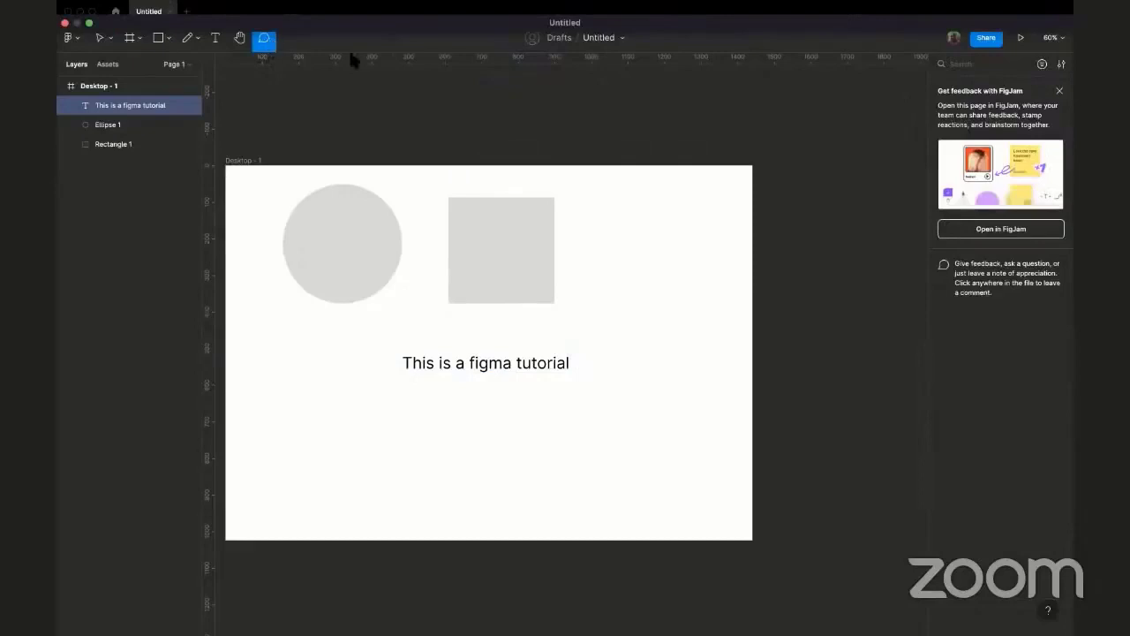
{"action": "left_click", "coordinate": [1043, 63]}
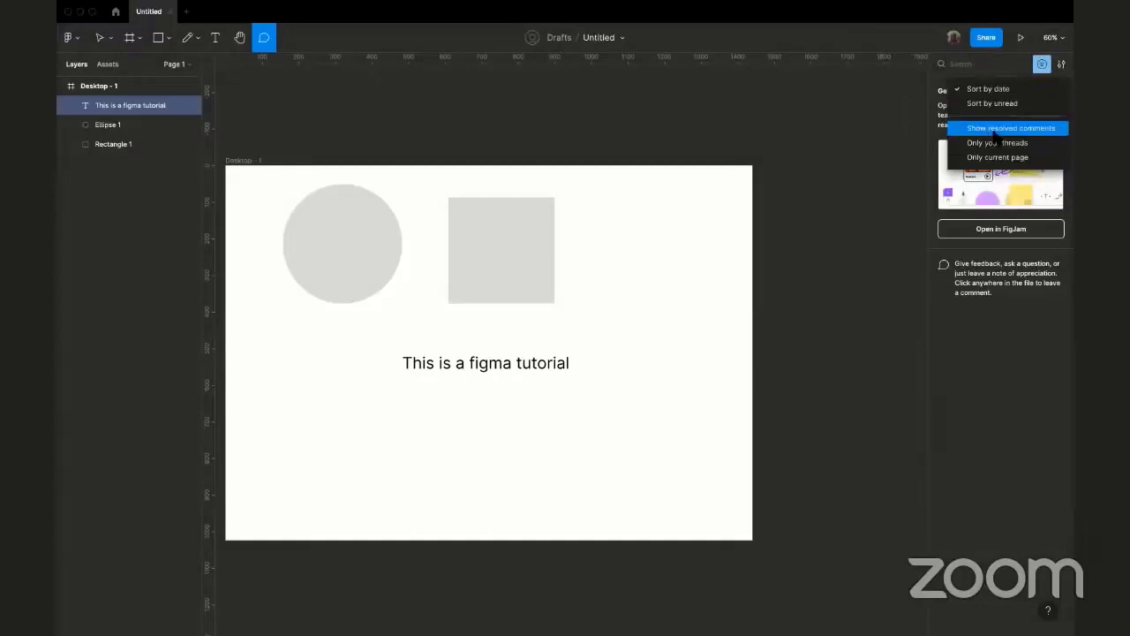
{"action": "left_click", "coordinate": [1004, 130]}
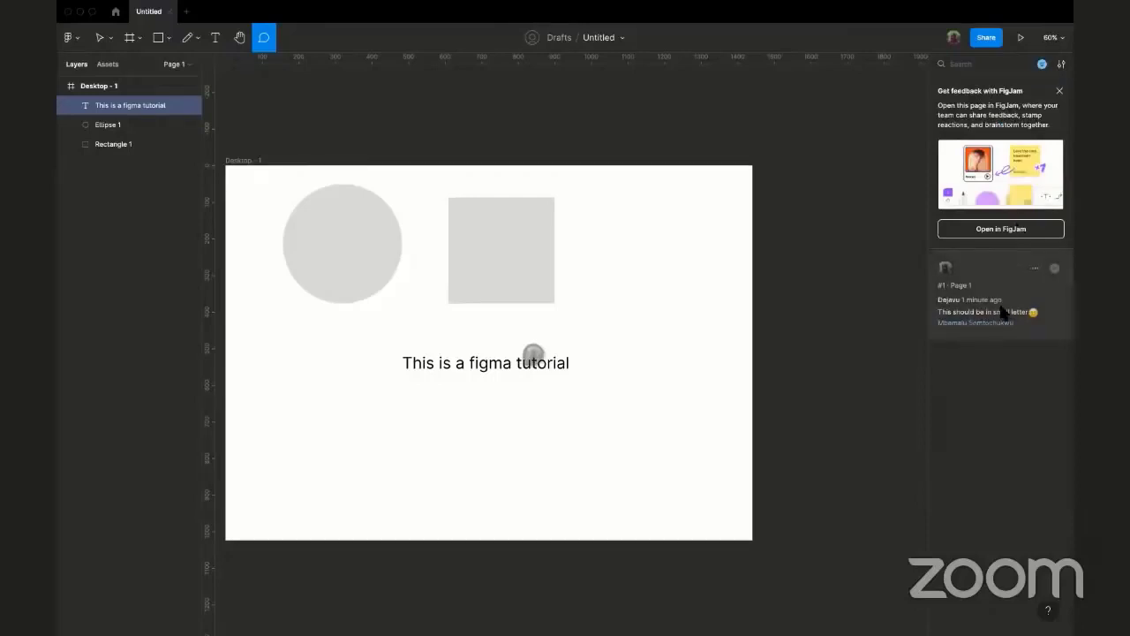
- Limit the comment list to the current page only and return to the Move tool
{"action": "left_click", "coordinate": [1042, 64]}
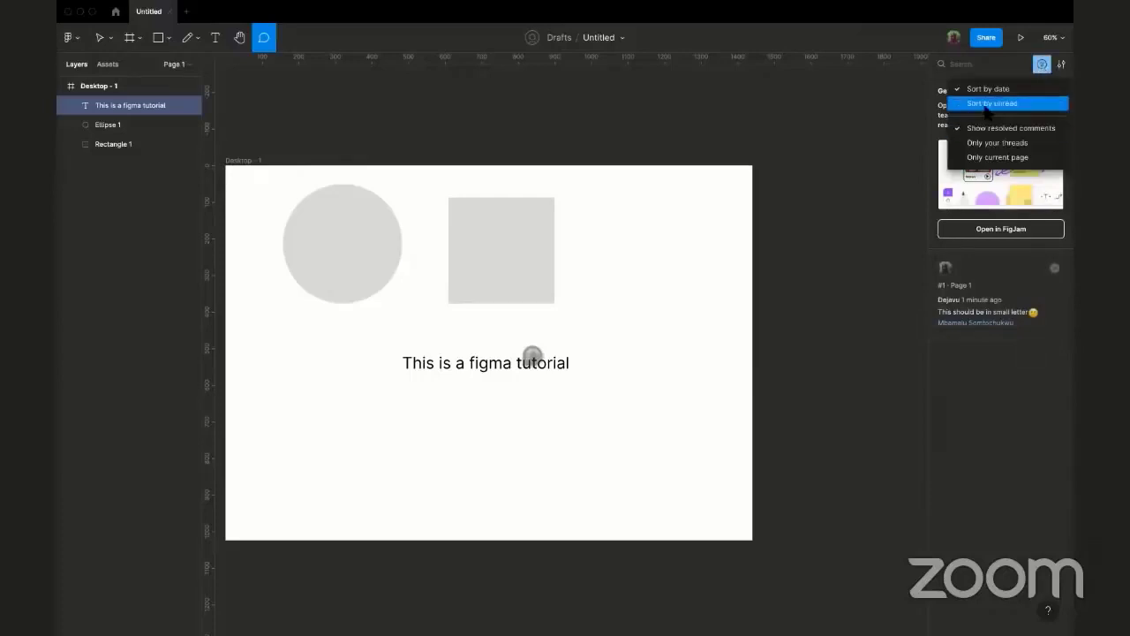
{"action": "left_click", "coordinate": [994, 157]}
{"action": "key", "text": "v"}
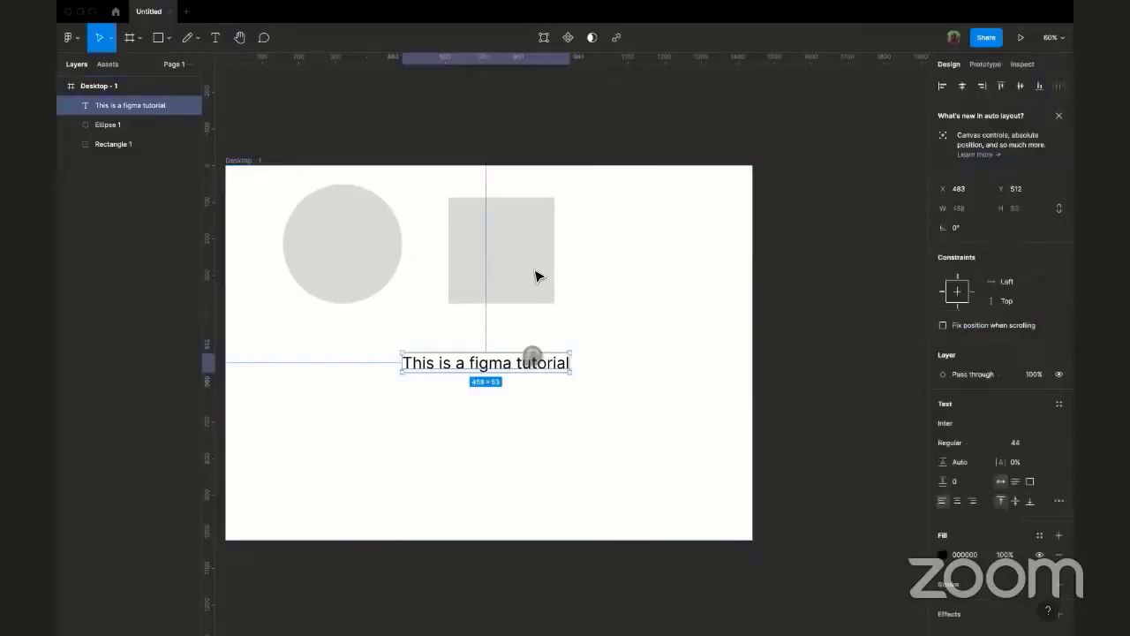
{"action": "scroll", "coordinate": [537, 273], "scroll_direction": "left", "scroll_amount": 3}
{"action": "right_click", "coordinate": [558, 85]}
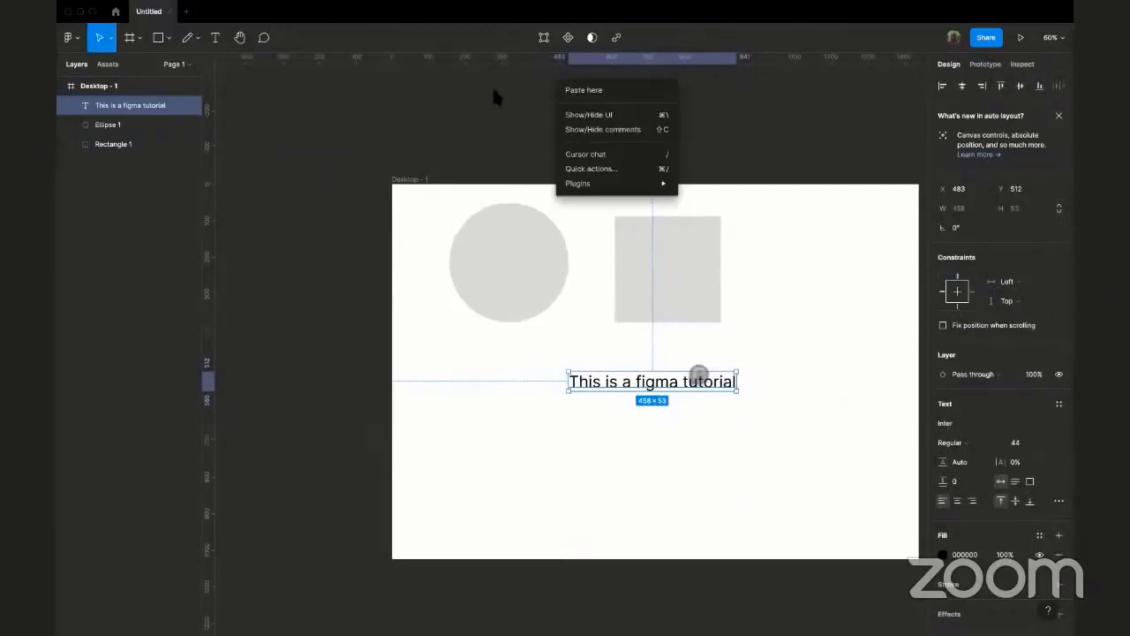
{"action": "key", "text": "Escape"}
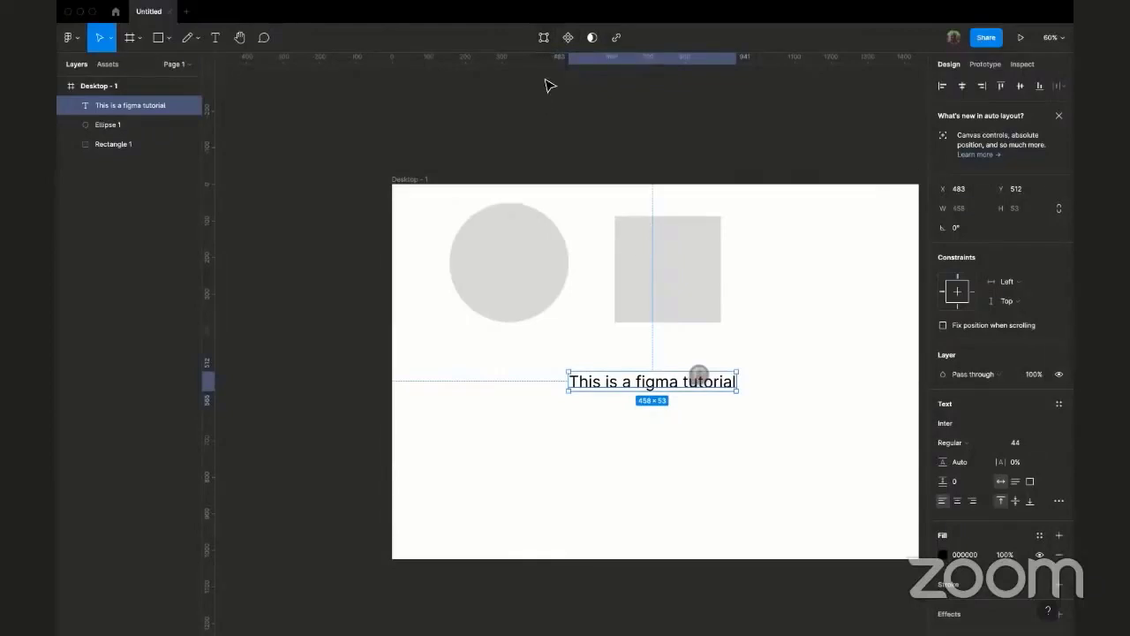
- Reshape the square as a vector, pulling its upper-right point out horizontally and its lower-right point down to about X 821, Y 442.5
{"action": "left_click", "coordinate": [668, 270]}
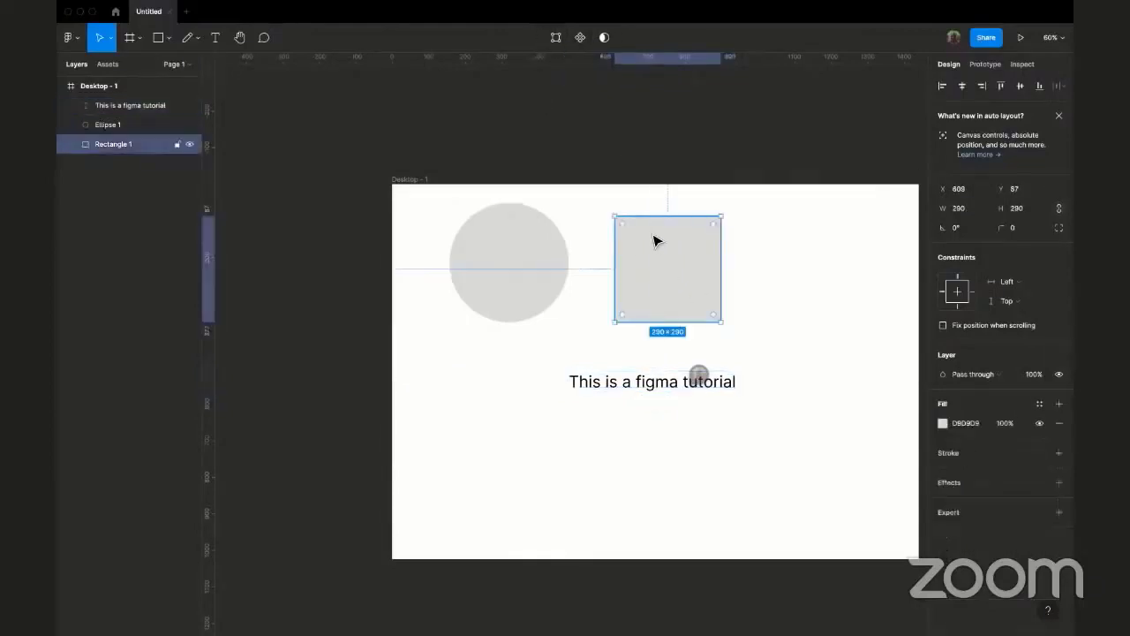
{"action": "scroll", "coordinate": [662, 243], "scroll_direction": "right", "scroll_amount": 3}
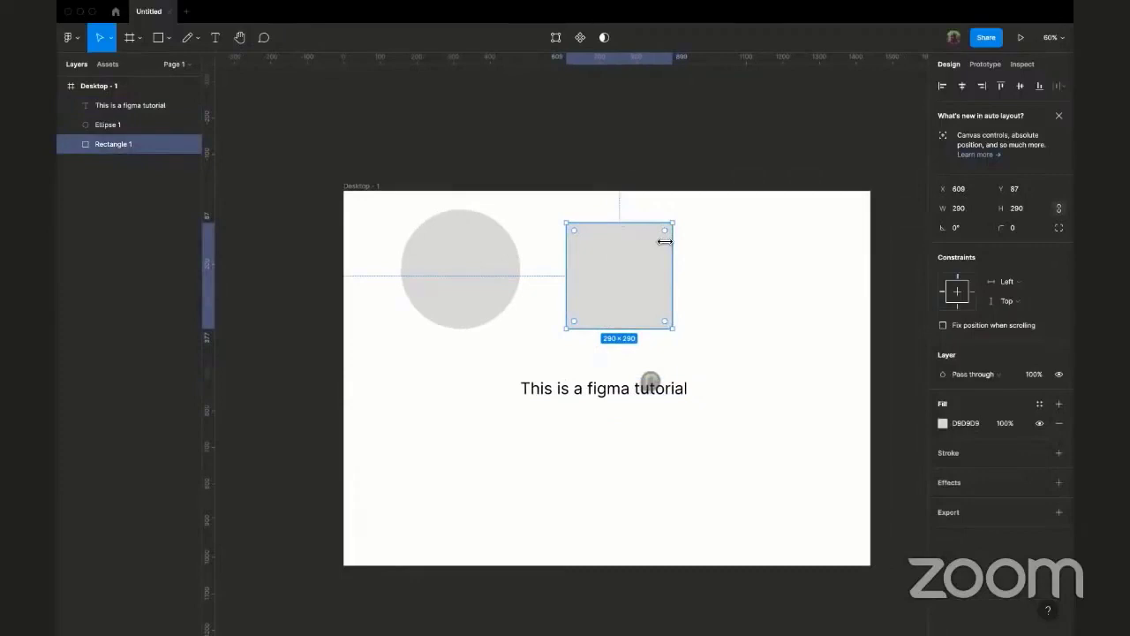
{"action": "scroll", "coordinate": [664, 241], "scroll_direction": "up", "scroll_amount": 3}
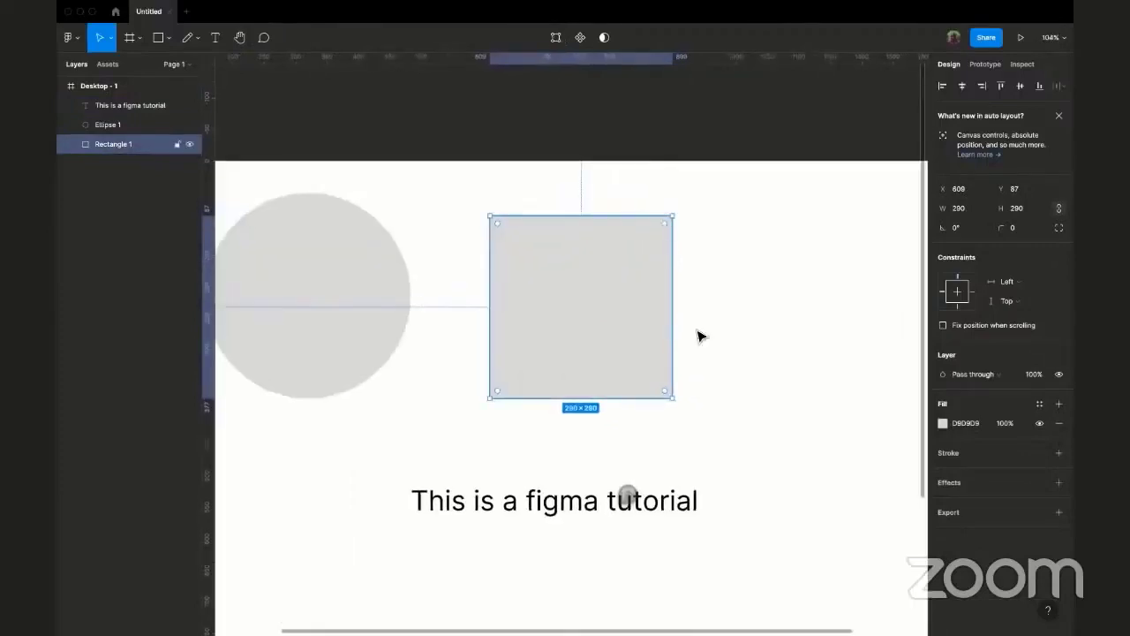
{"action": "double_click", "coordinate": [671, 221]}
{"action": "left_click", "coordinate": [674, 217]}
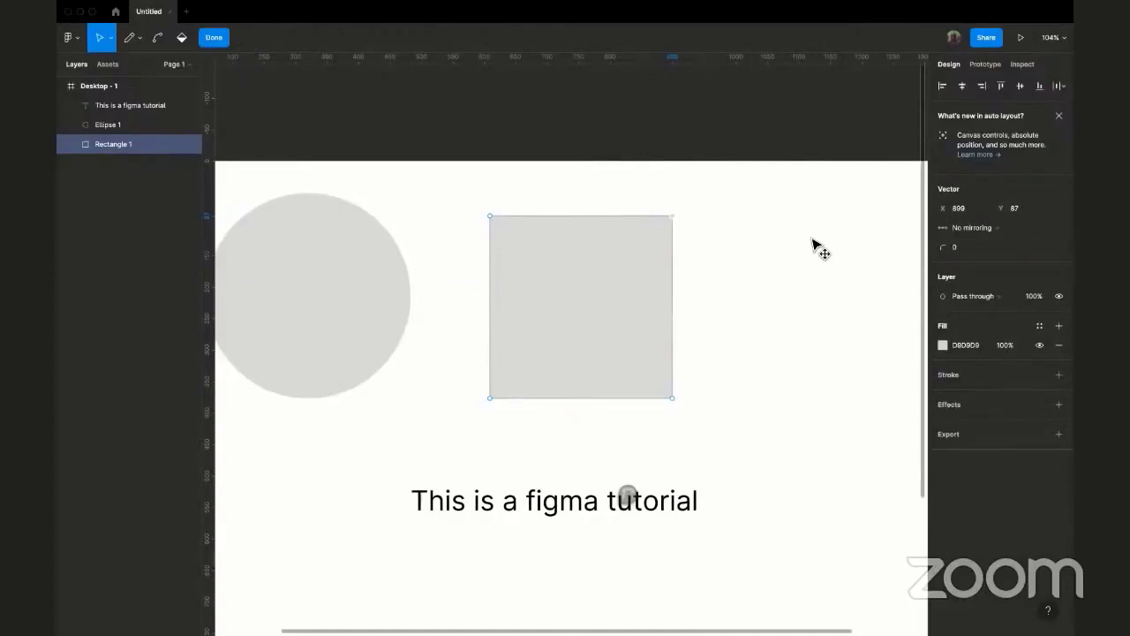
{"action": "left_click_drag", "start_coordinate": [812, 245], "coordinate": [825, 220]}
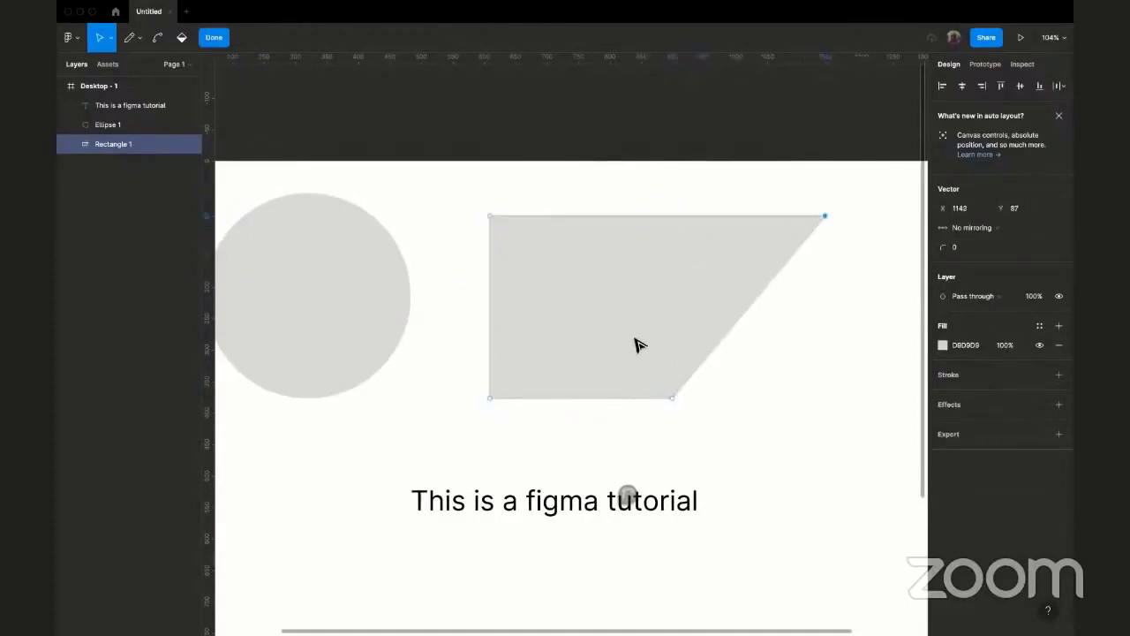
{"action": "mouse_move", "coordinate": [636, 344]}
{"action": "left_mouse_down"}
{"action": "mouse_move", "coordinate": [724, 446]}
{"action": "mouse_move", "coordinate": [769, 403]}
{"action": "mouse_move", "coordinate": [772, 424]}
{"action": "mouse_move", "coordinate": [636, 450]}
{"action": "left_mouse_up"}
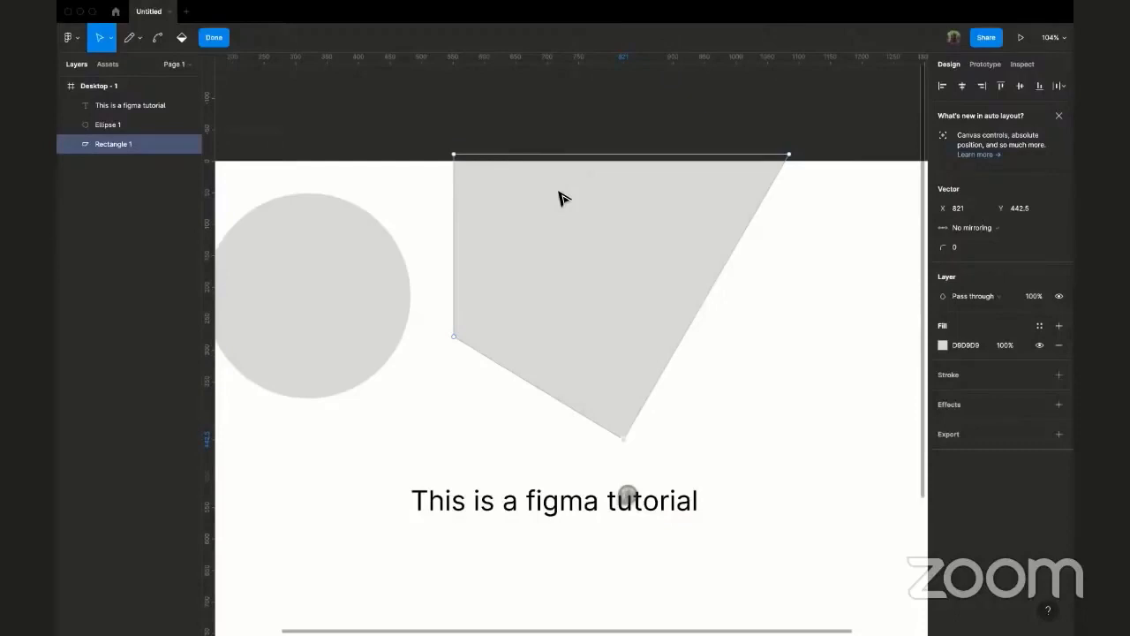
- Finish vector editing, move the reshaped rectangle back inside the frame to about X 549, Y 35, and deselect it
{"action": "left_click", "coordinate": [561, 196]}
{"action": "key", "text": "Escape"}
{"action": "key", "text": "shift+Down"}
{"action": "key", "text": "shift+Down"}
{"action": "key", "text": "shift+Down"}
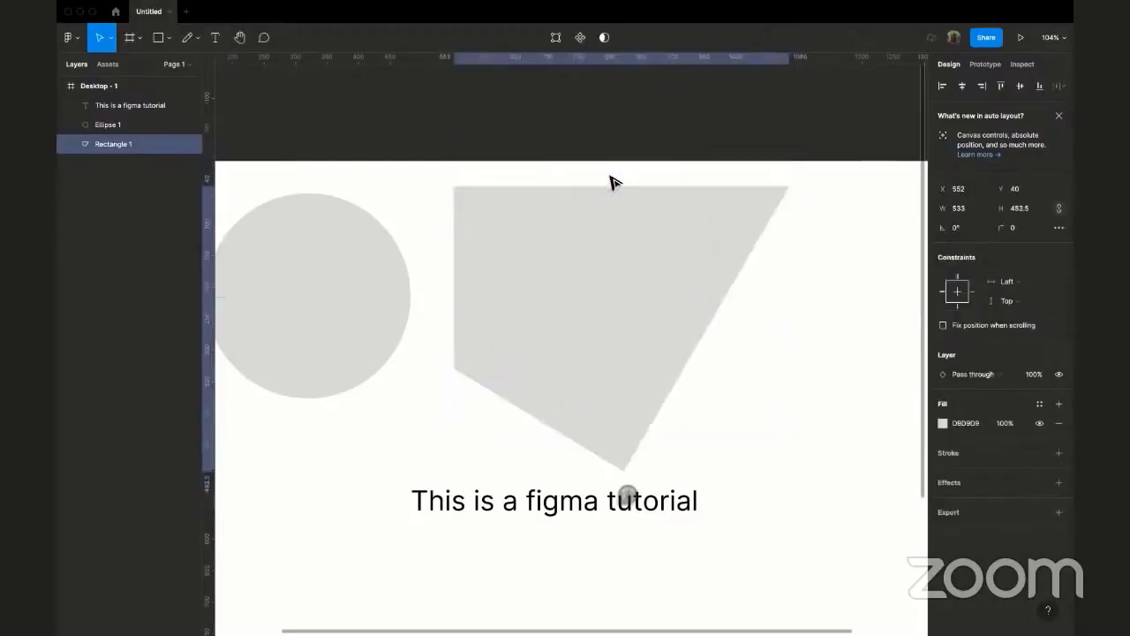
{"action": "left_click_drag", "start_coordinate": [611, 177], "coordinate": [610, 176]}
{"action": "scroll", "coordinate": [590, 102], "scroll_direction": "up", "scroll_amount": 1}
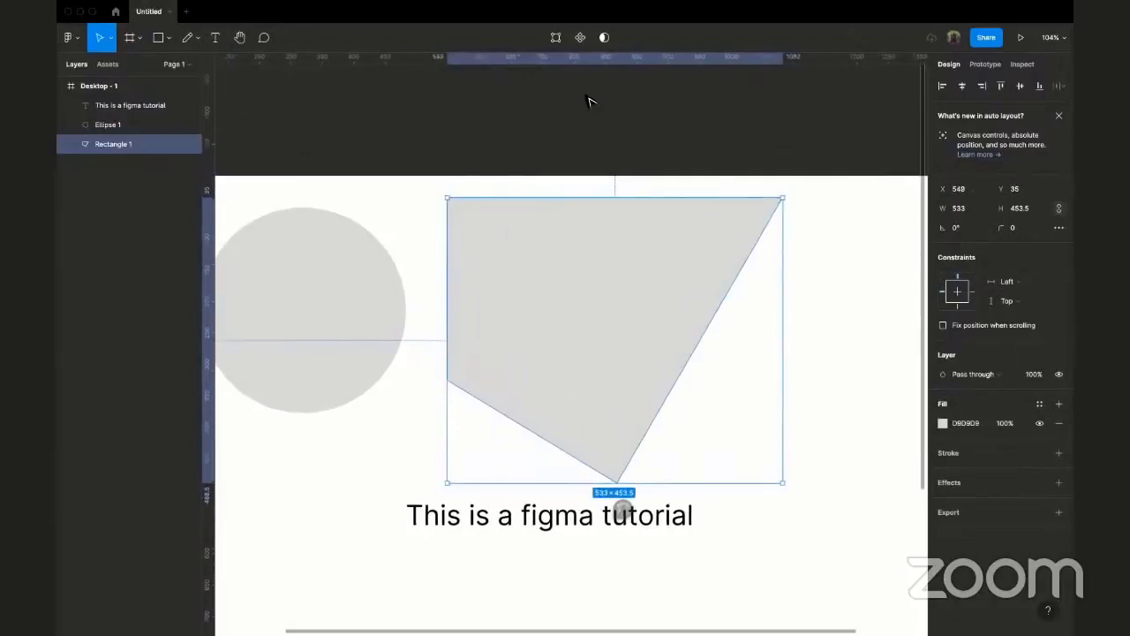
{"action": "key", "text": "Escape"}
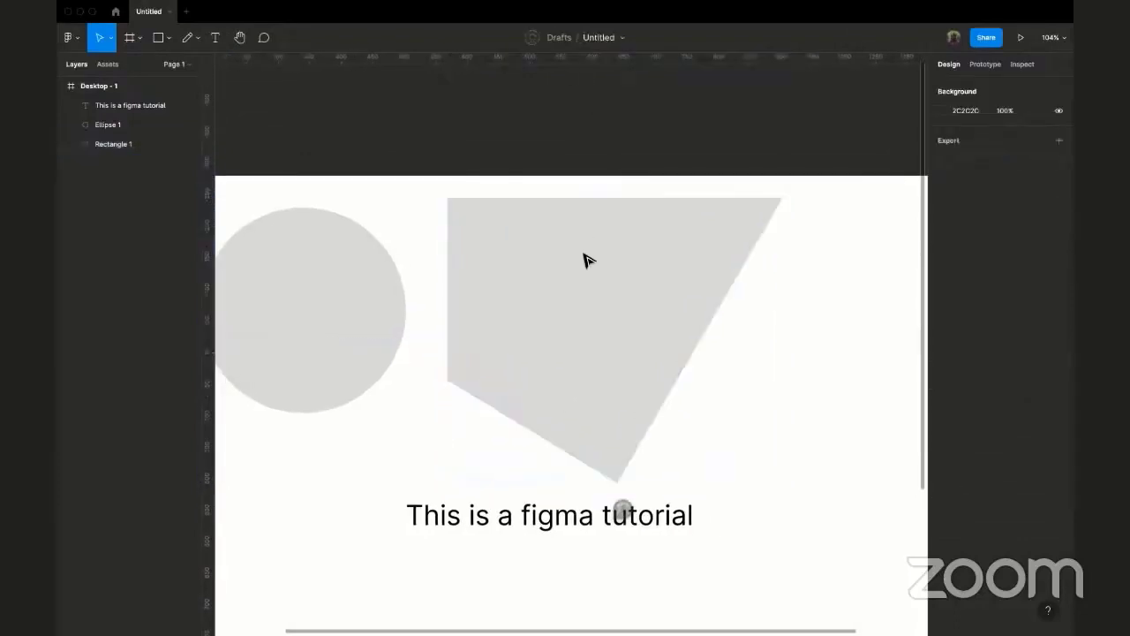
- Select the reshaped rectangle and examine the object actions offered for it, including Use as mask
{"action": "left_click", "coordinate": [586, 259]}
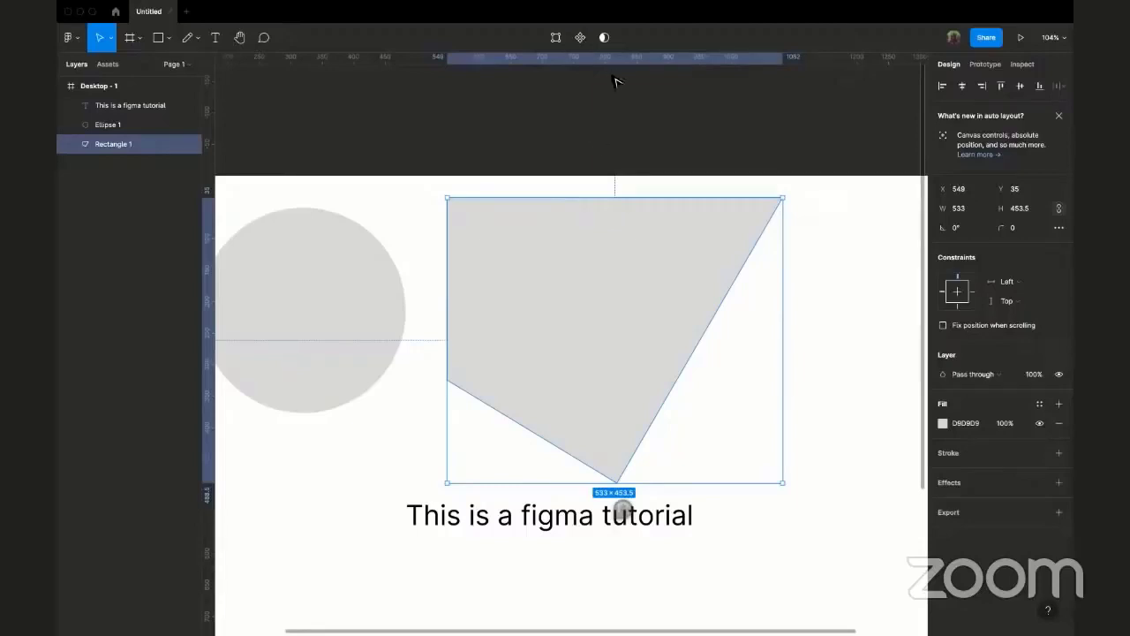
{"action": "left_click", "coordinate": [611, 147]}
{"action": "left_click", "coordinate": [588, 219]}
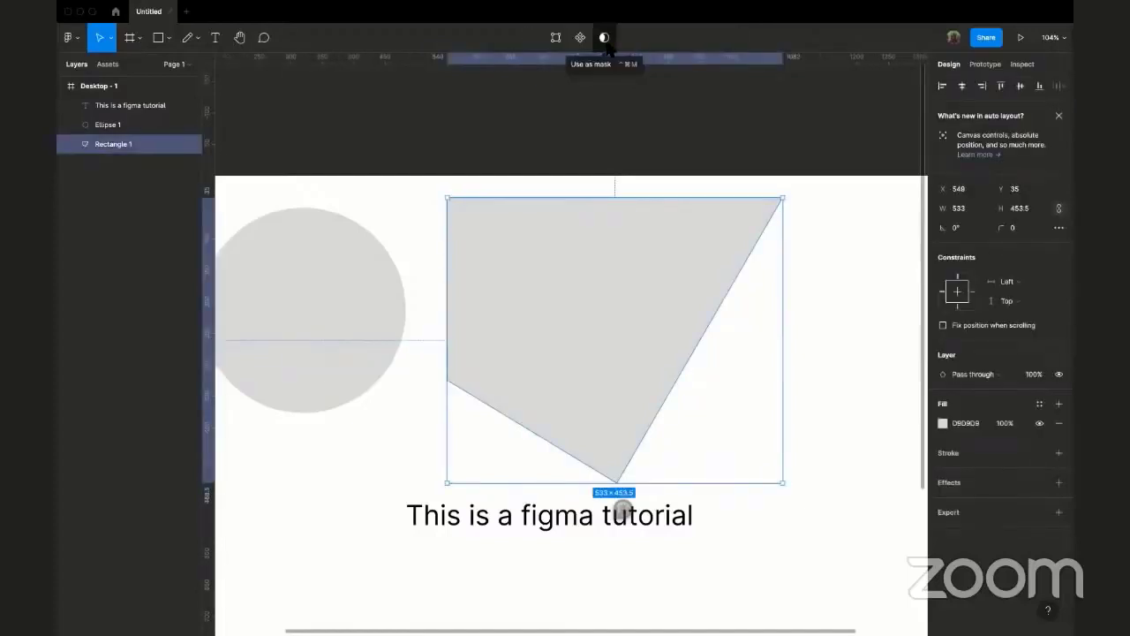
{"action": "scroll", "coordinate": [606, 288], "scroll_direction": "right", "scroll_amount": 1}
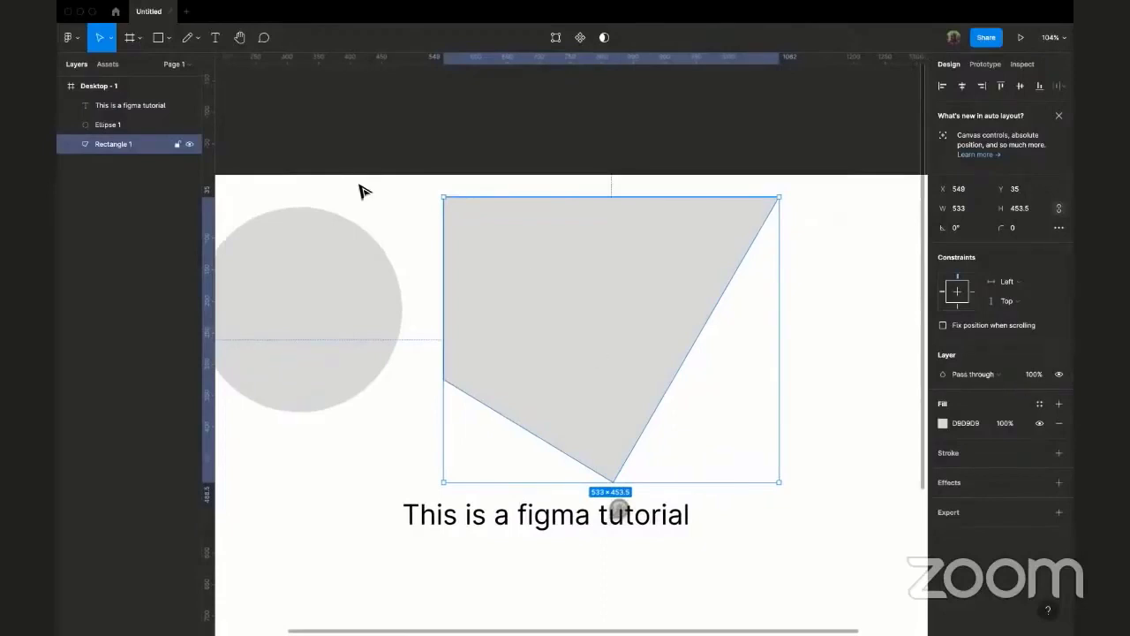
{"action": "left_click", "coordinate": [384, 106]}
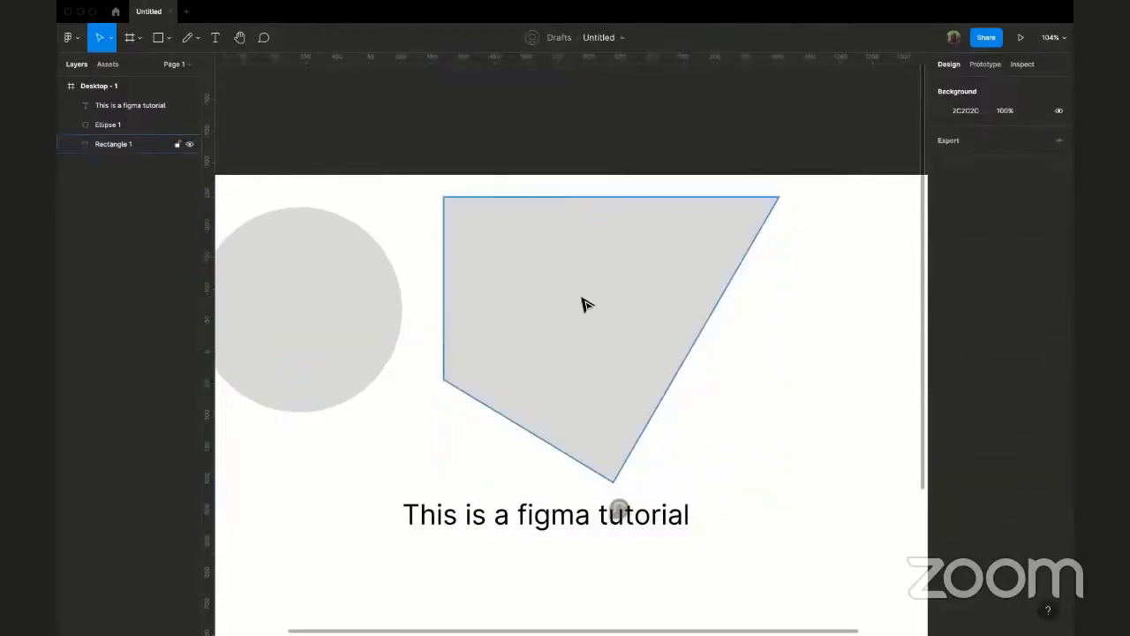
{"action": "scroll", "coordinate": [583, 303], "scroll_direction": "right", "scroll_amount": 3}
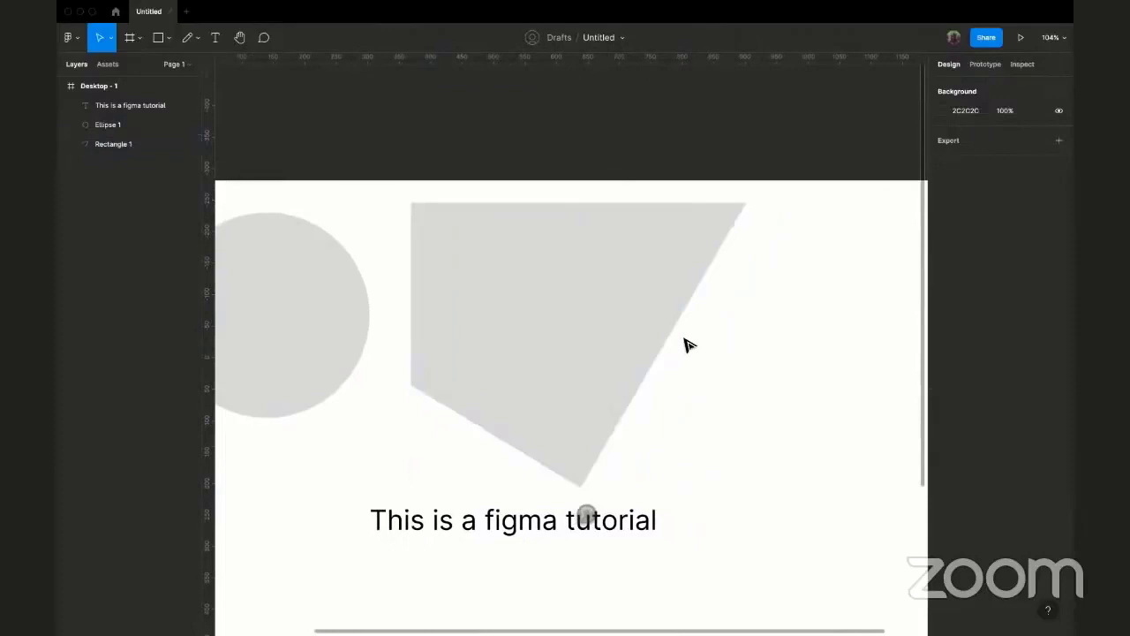
{"action": "scroll", "coordinate": [325, 352], "scroll_direction": "left", "scroll_amount": 3}
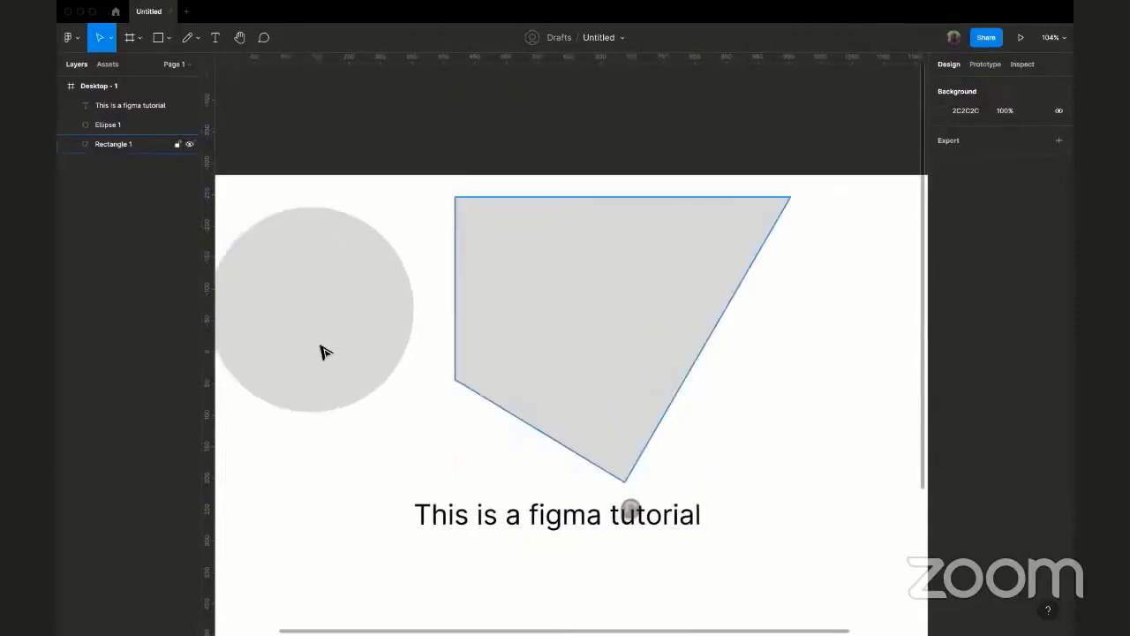
- Fill the circle with red EA0505 and move it to about X 233, Y 23, slightly overlapping the reshaped rectangle
{"action": "left_click", "coordinate": [323, 351]}
{"action": "left_click", "coordinate": [942, 423]}
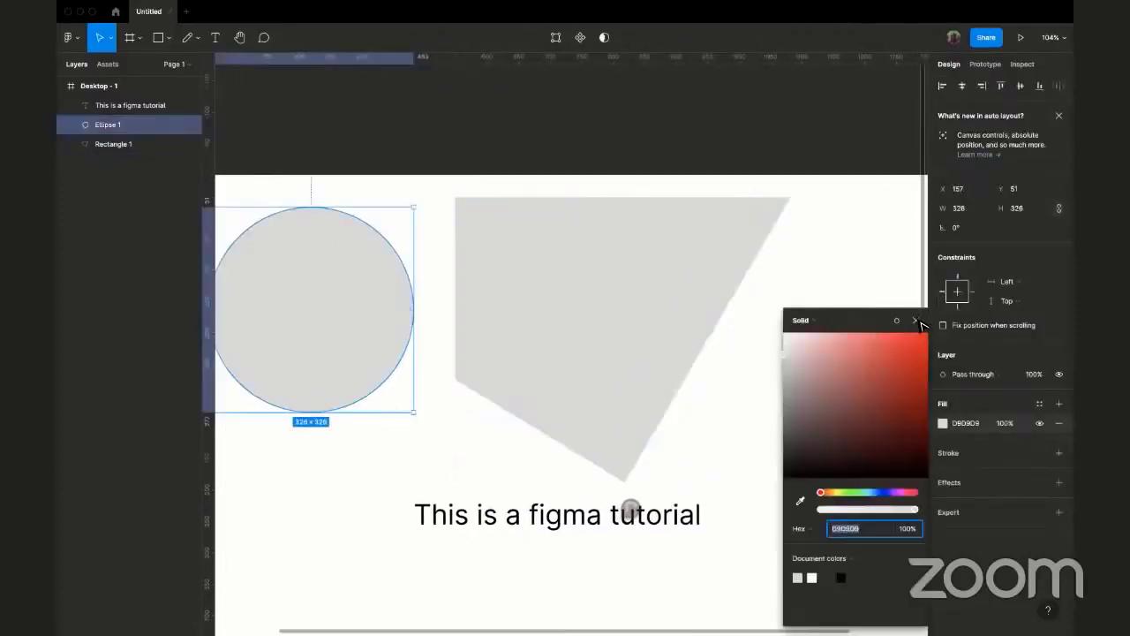
{"action": "left_click", "coordinate": [905, 340]}
{"action": "left_click", "coordinate": [332, 258]}
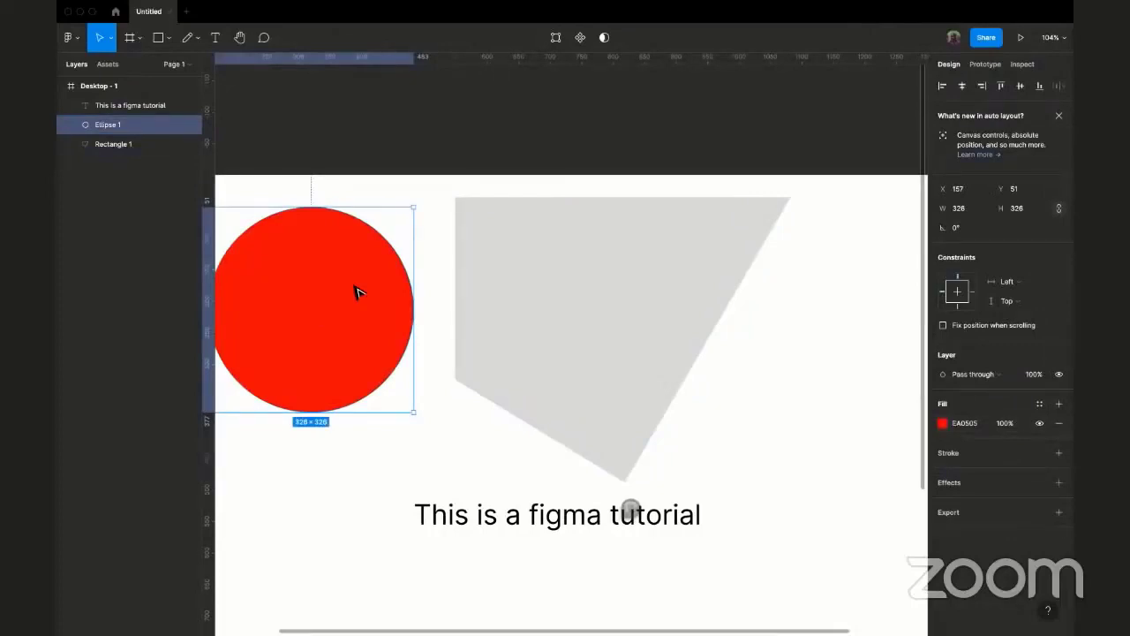
{"action": "left_click_drag", "start_coordinate": [356, 293], "coordinate": [401, 274]}
- Use the reshaped rectangle as a mask for the red circle
{"action": "key", "text": "Tab"}
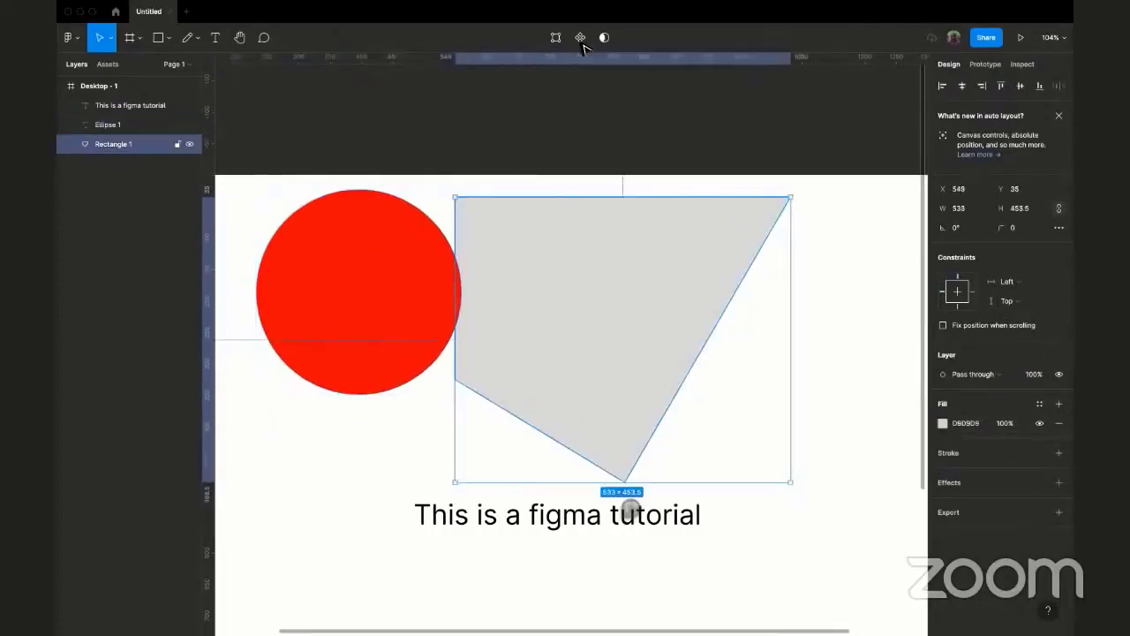
{"action": "left_click", "coordinate": [459, 302], "text": "shift"}
{"action": "key", "text": "ctrl+alt+m"}
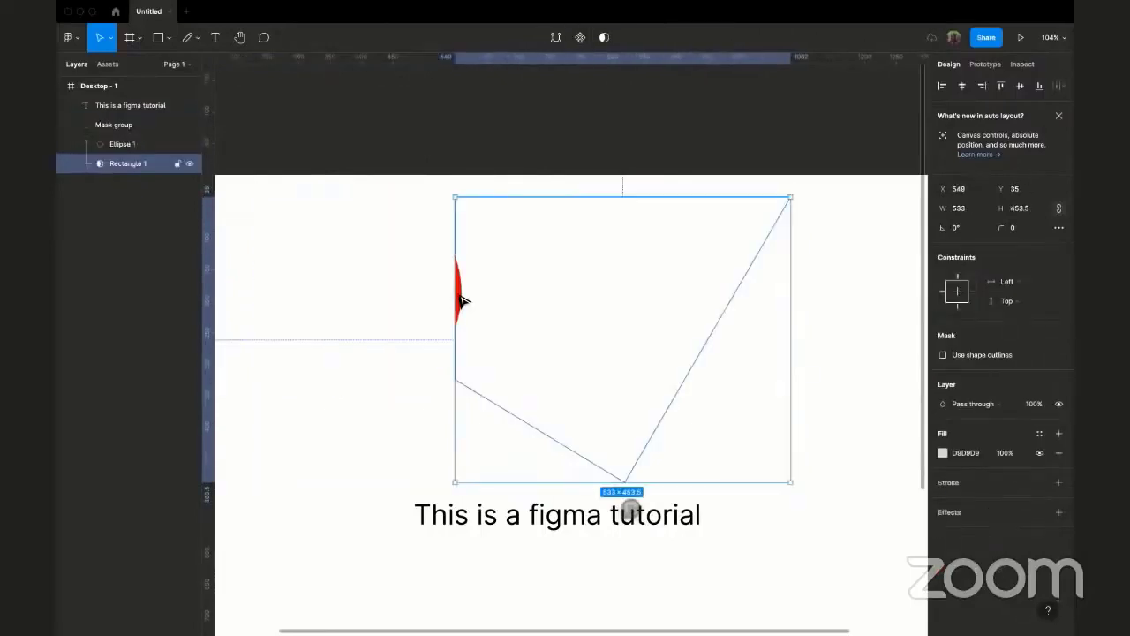
- Move the red circle within the mask group to about X 605, Y 63, inside the mask shape, and deselect it
{"action": "left_click", "coordinate": [460, 294]}
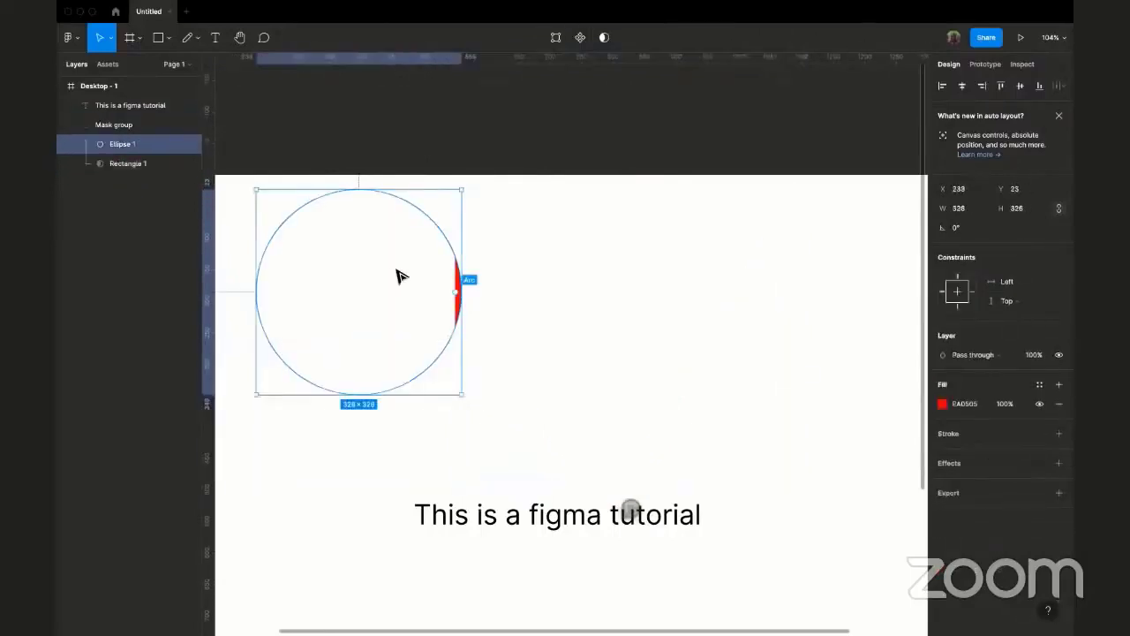
{"action": "left_click_drag", "start_coordinate": [397, 277], "coordinate": [723, 305]}
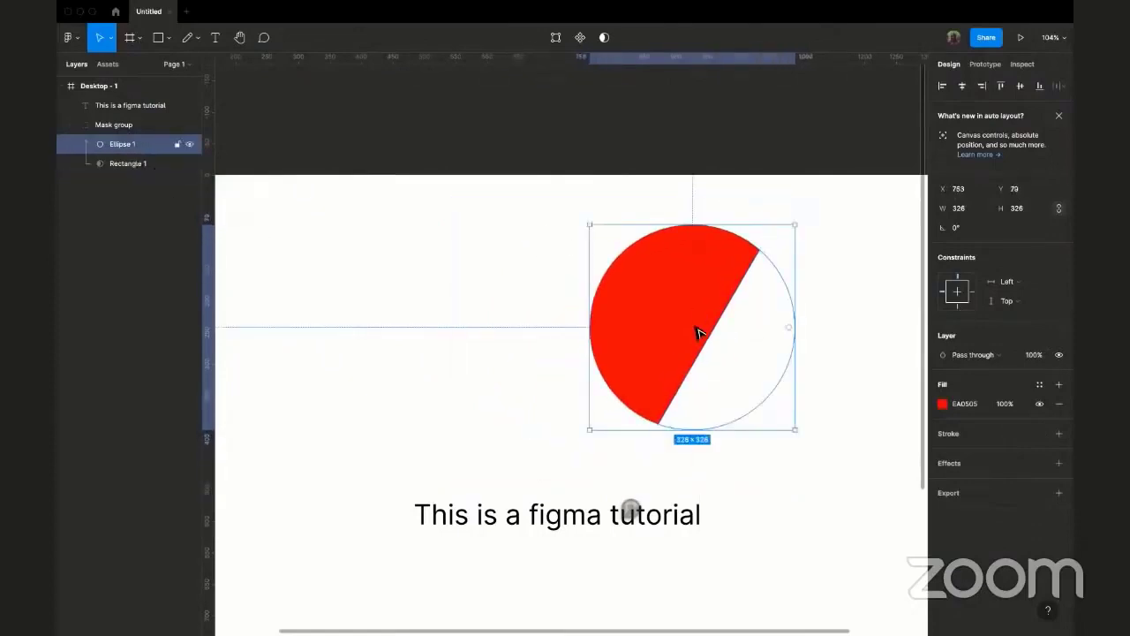
{"action": "left_click_drag", "start_coordinate": [657, 315], "coordinate": [562, 301]}
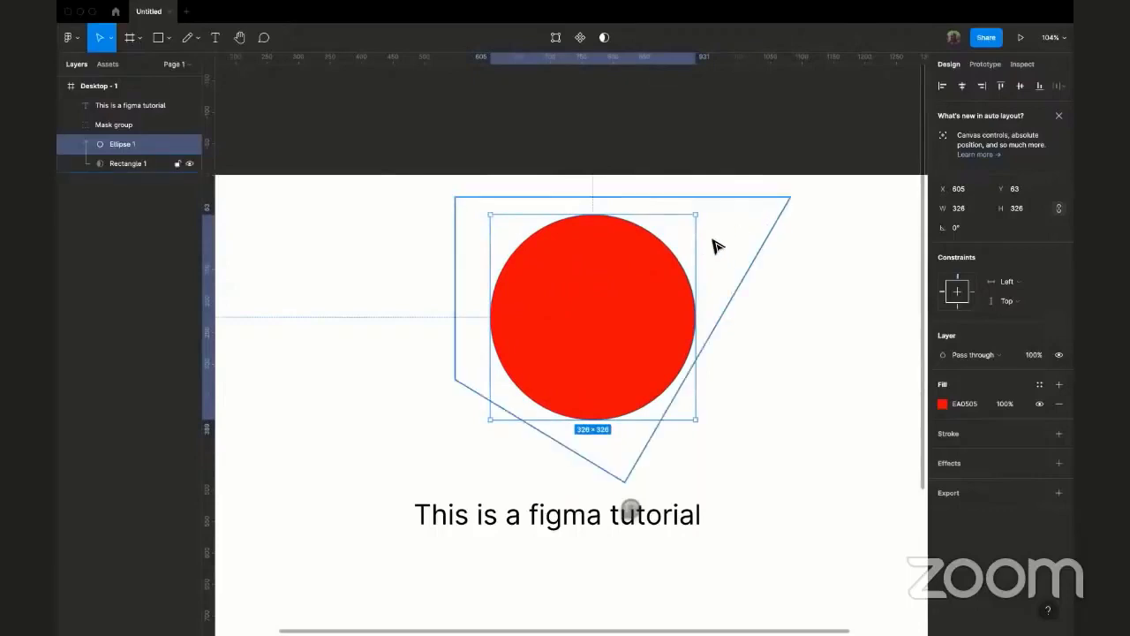
{"action": "left_click", "coordinate": [550, 117]}
{"action": "scroll", "coordinate": [618, 177], "scroll_direction": "right", "scroll_amount": 1}
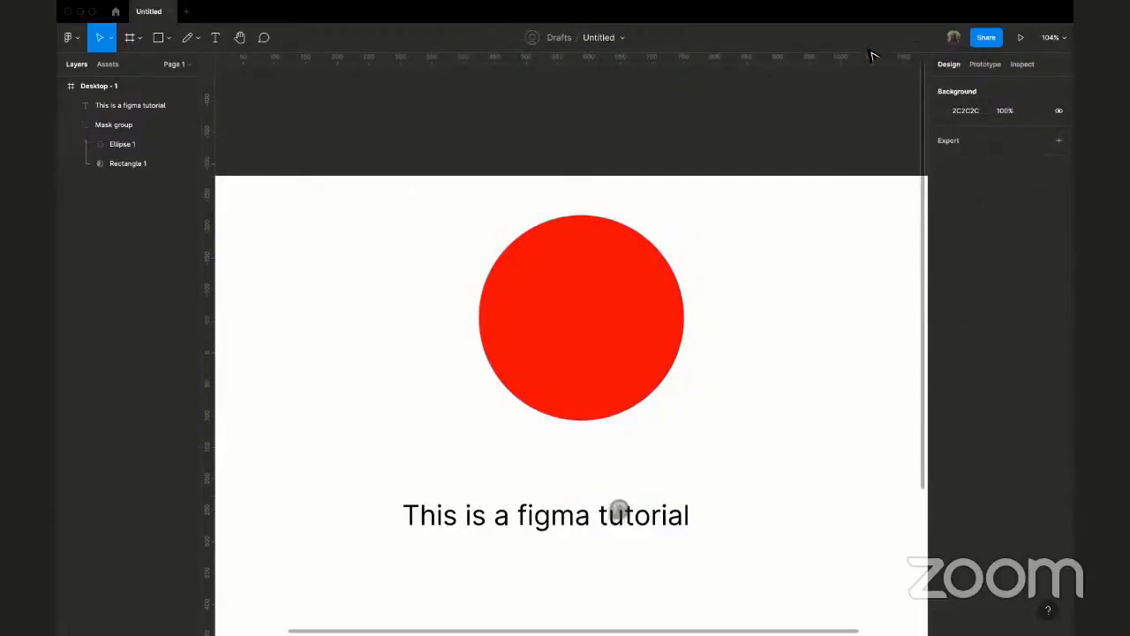
- Open the file's sharing settings and add the collaborator by name as an invite recipient
{"action": "left_click", "coordinate": [986, 42]}
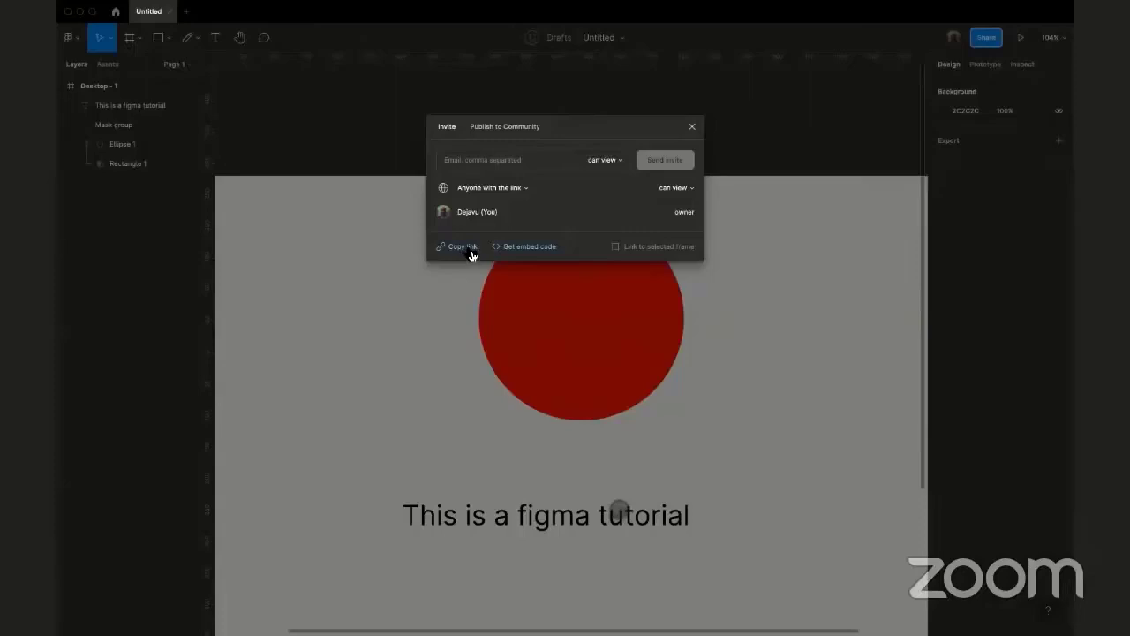
{"action": "left_click", "coordinate": [484, 164]}
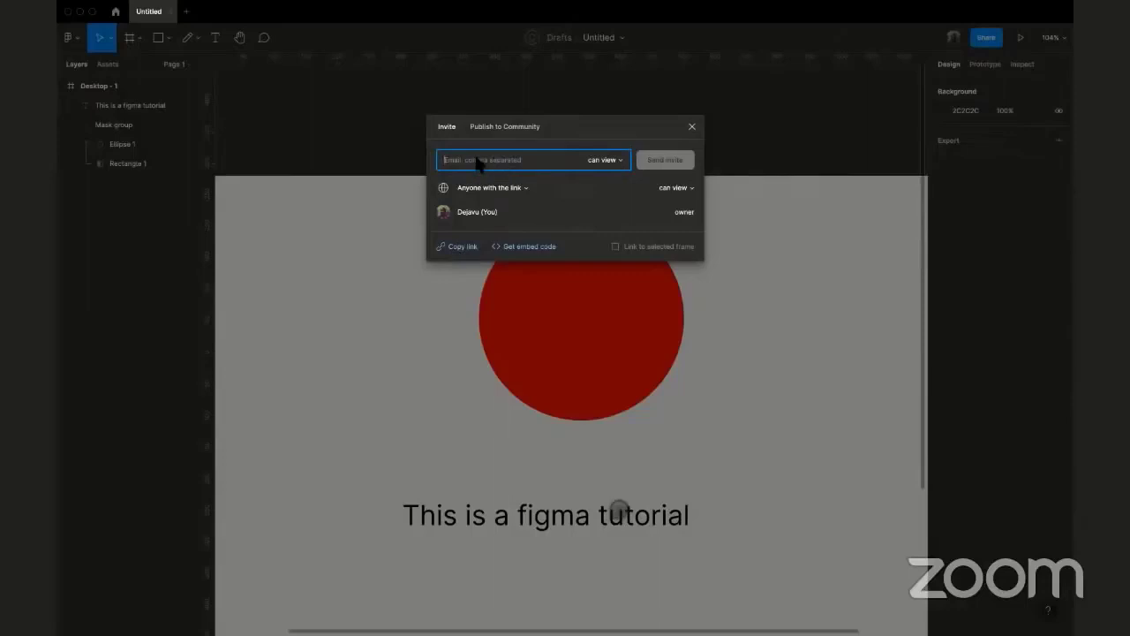
{"action": "type", "text": "inaba"}
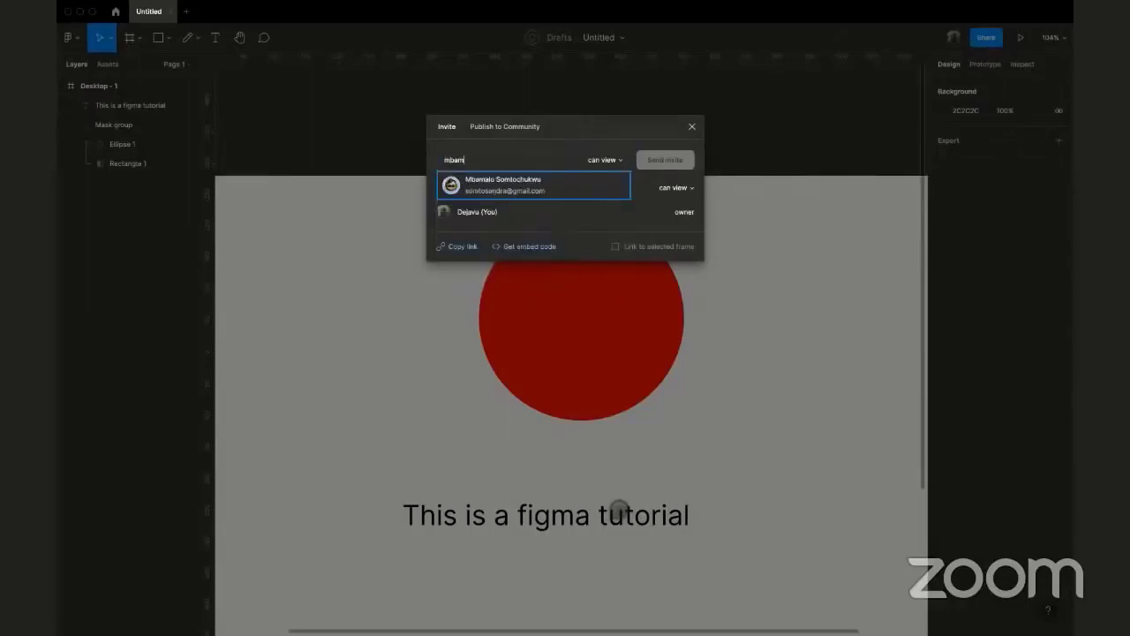
{"action": "left_click", "coordinate": [498, 174]}
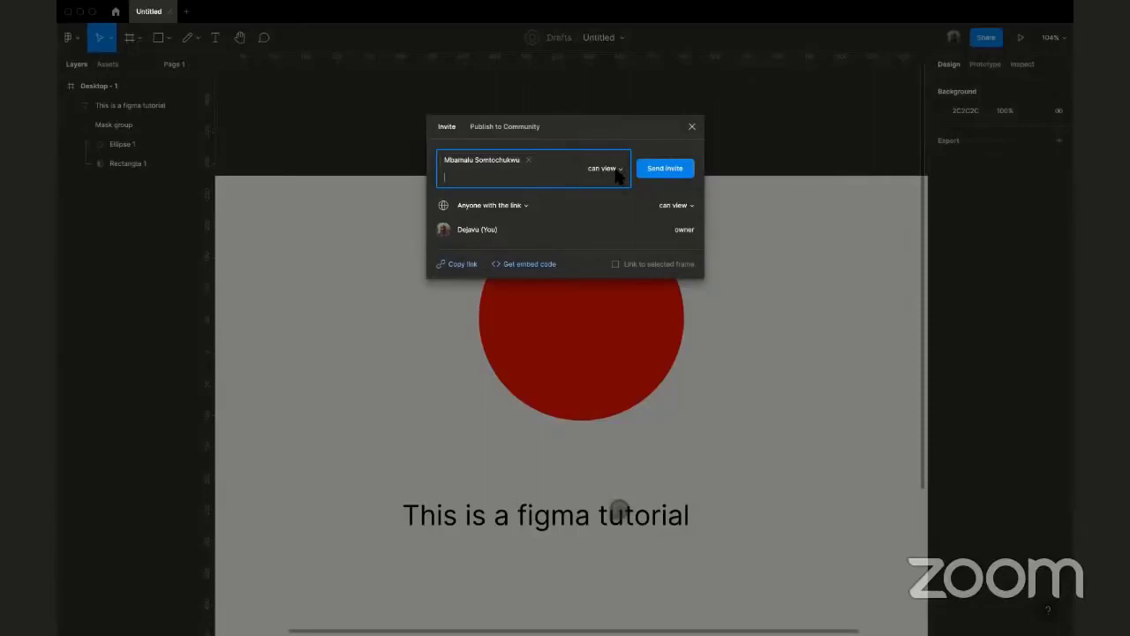
{"action": "key", "text": "BackSpace"}
{"action": "left_click", "coordinate": [541, 178]}
- Send the invitation with can edit access, and copy the file's share link
{"action": "left_click", "coordinate": [622, 170]}
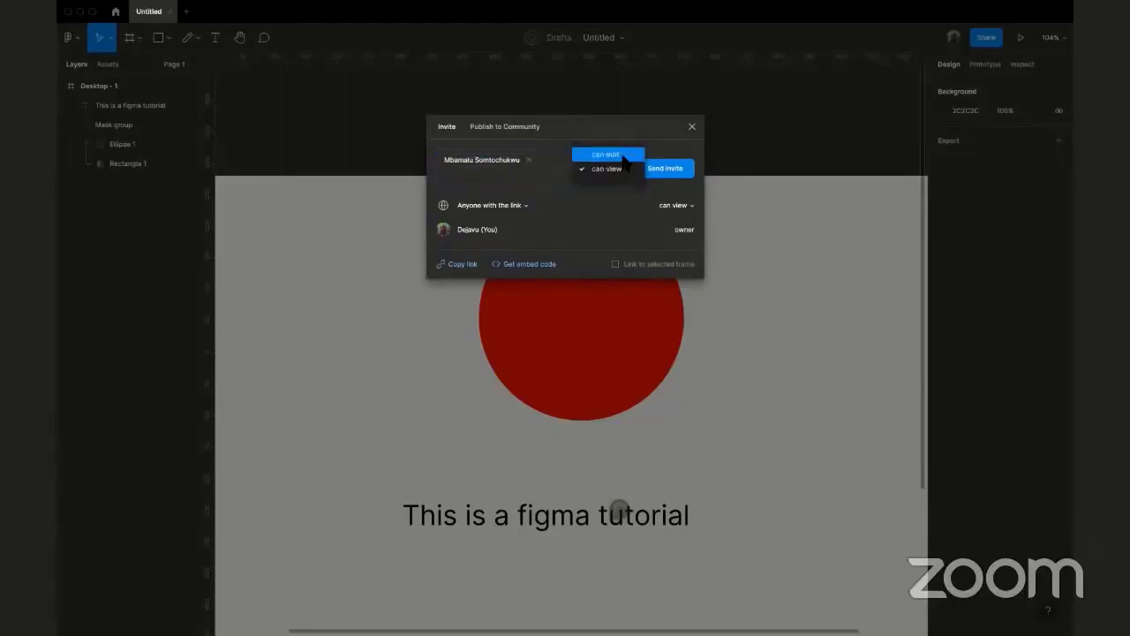
{"action": "left_click", "coordinate": [624, 156]}
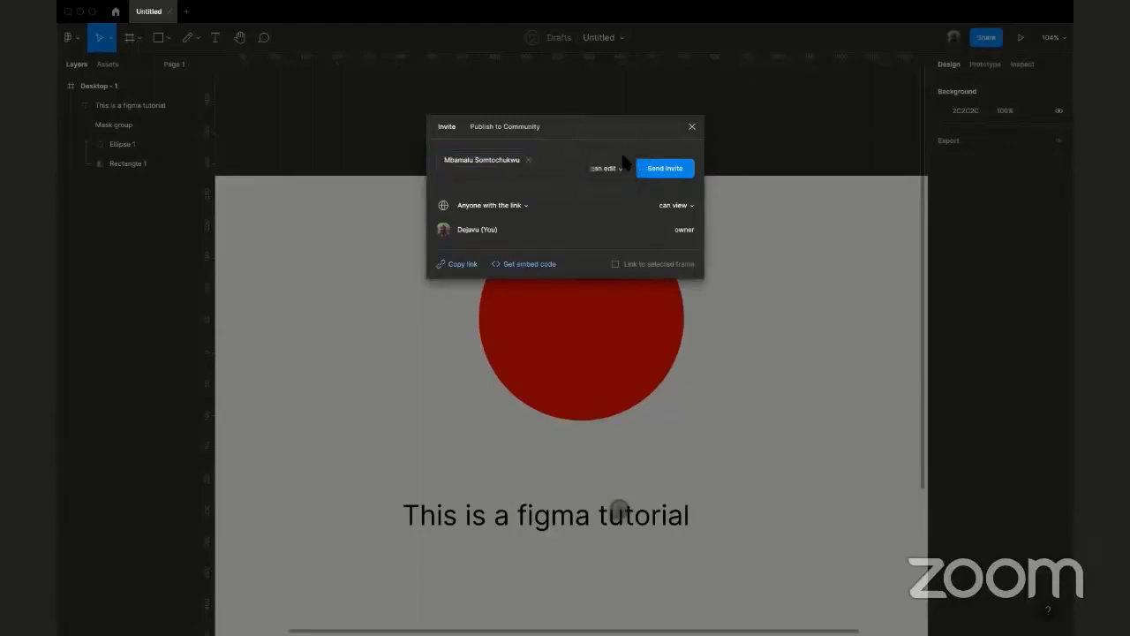
{"action": "left_click", "coordinate": [667, 170]}
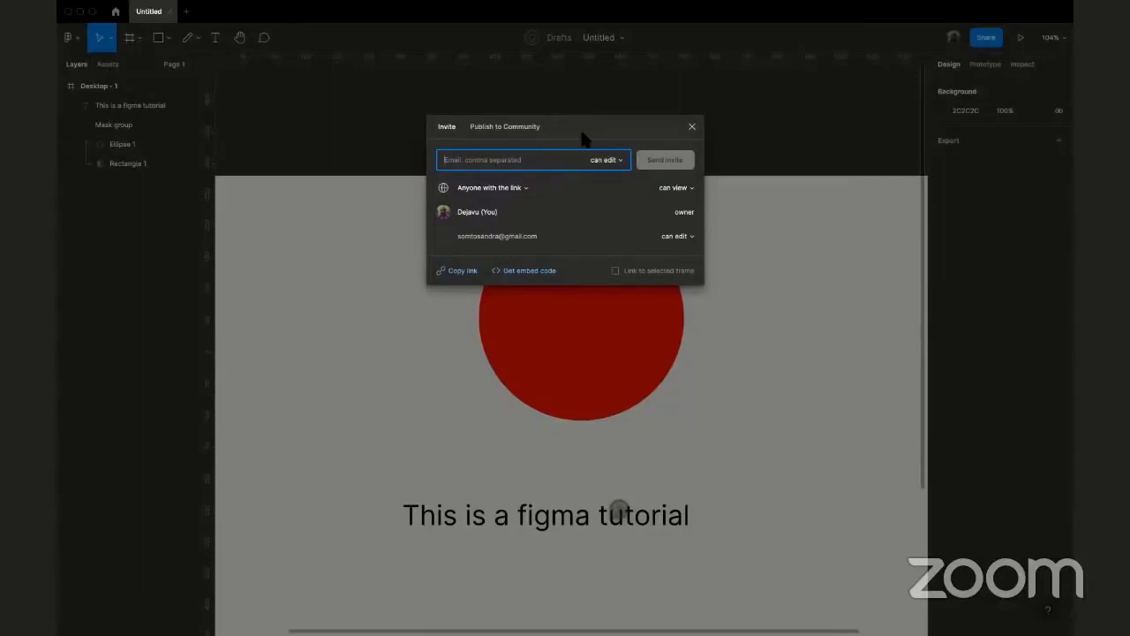
{"action": "left_click", "coordinate": [464, 276]}
{"action": "left_click", "coordinate": [693, 129]}
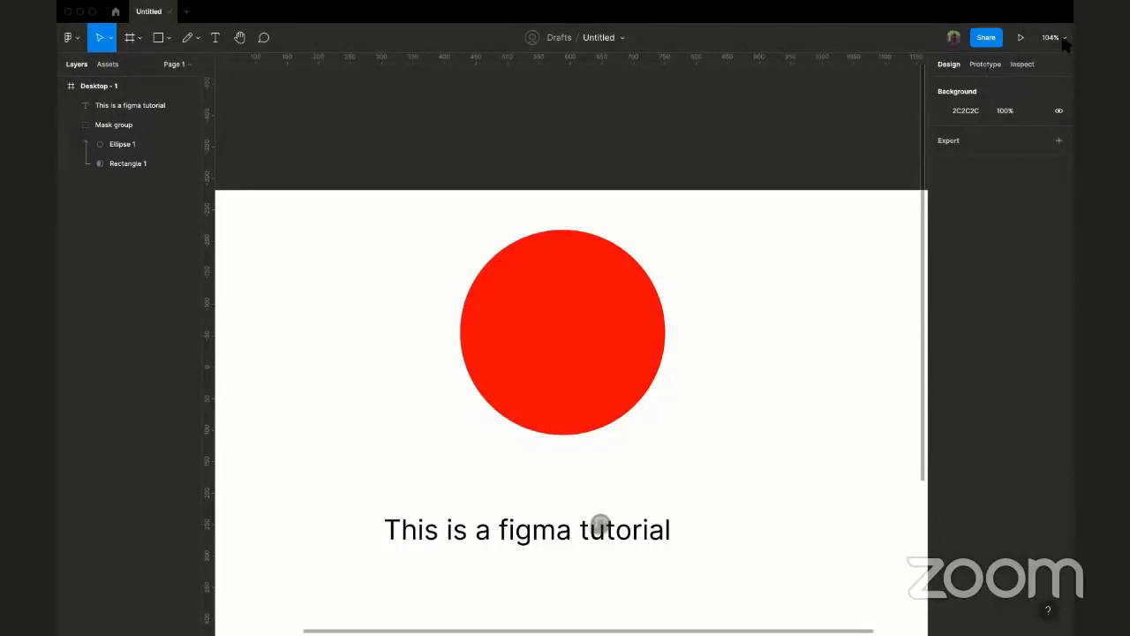
- Demonstrate the zoom options by zooming the canvas in and out, and fit the whole Desktop - 1 frame in view
{"action": "scroll", "coordinate": [617, 218], "scroll_direction": "down", "scroll_amount": 5}
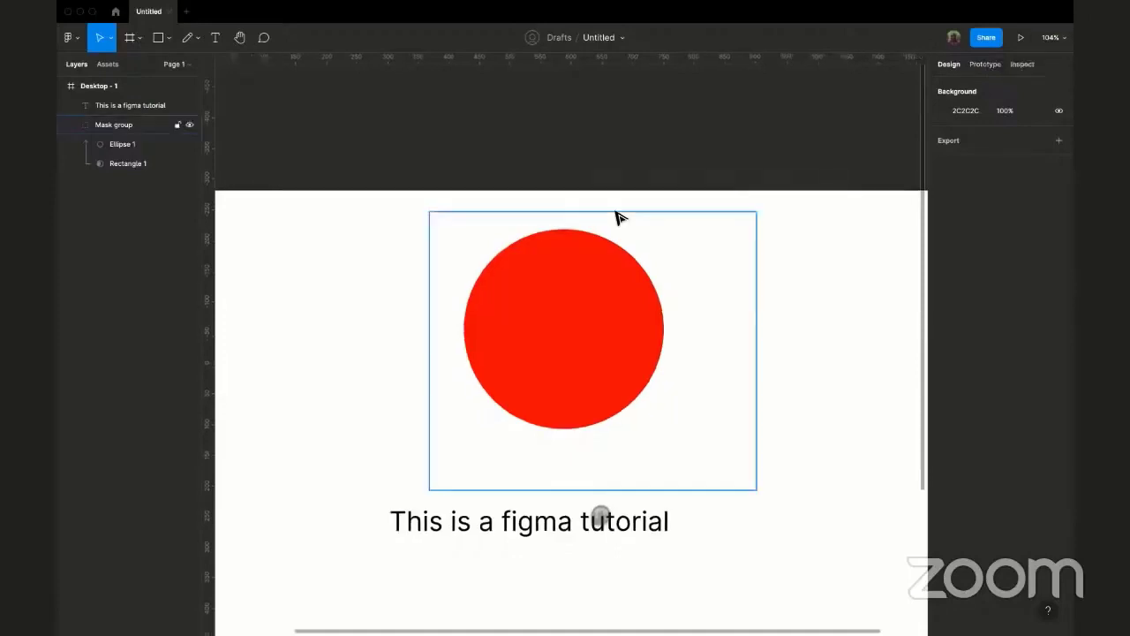
{"action": "scroll", "coordinate": [616, 218], "scroll_direction": "up", "scroll_amount": 5}
{"action": "left_click", "coordinate": [1050, 37]}
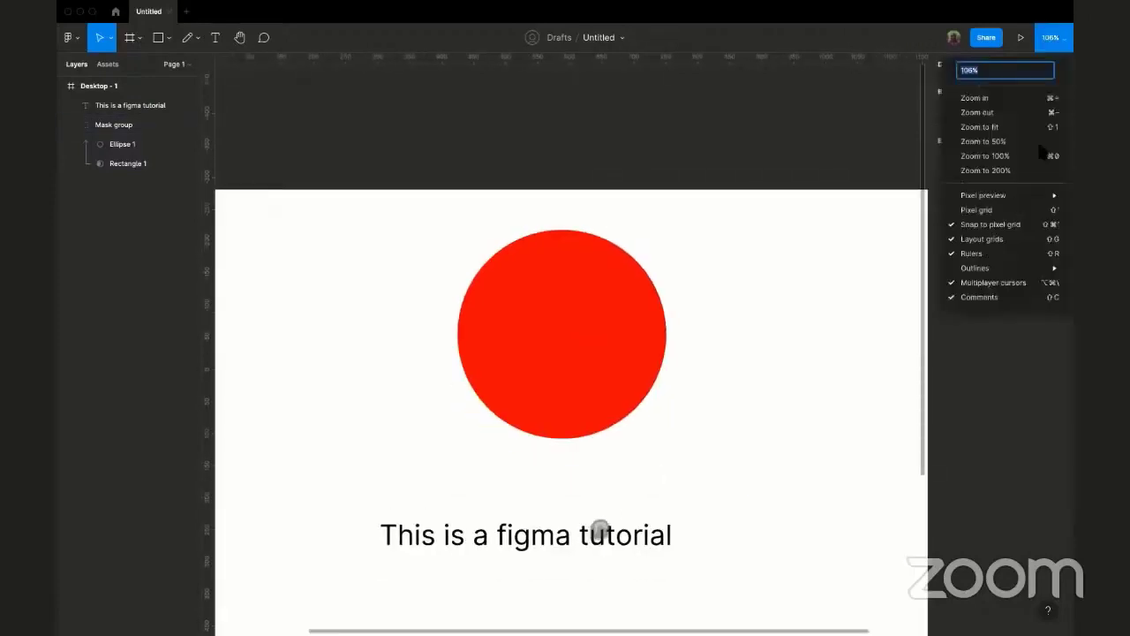
{"action": "left_click", "coordinate": [975, 98]}
{"action": "left_click", "coordinate": [1053, 37]}
{"action": "left_click", "coordinate": [989, 115]}
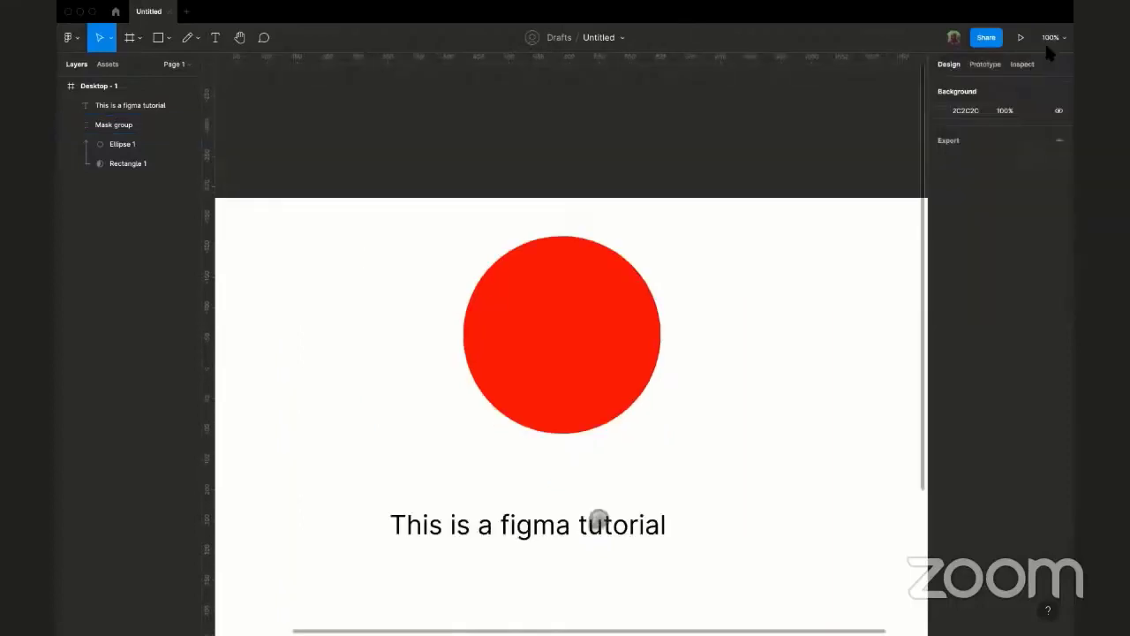
{"action": "left_click", "coordinate": [1053, 37]}
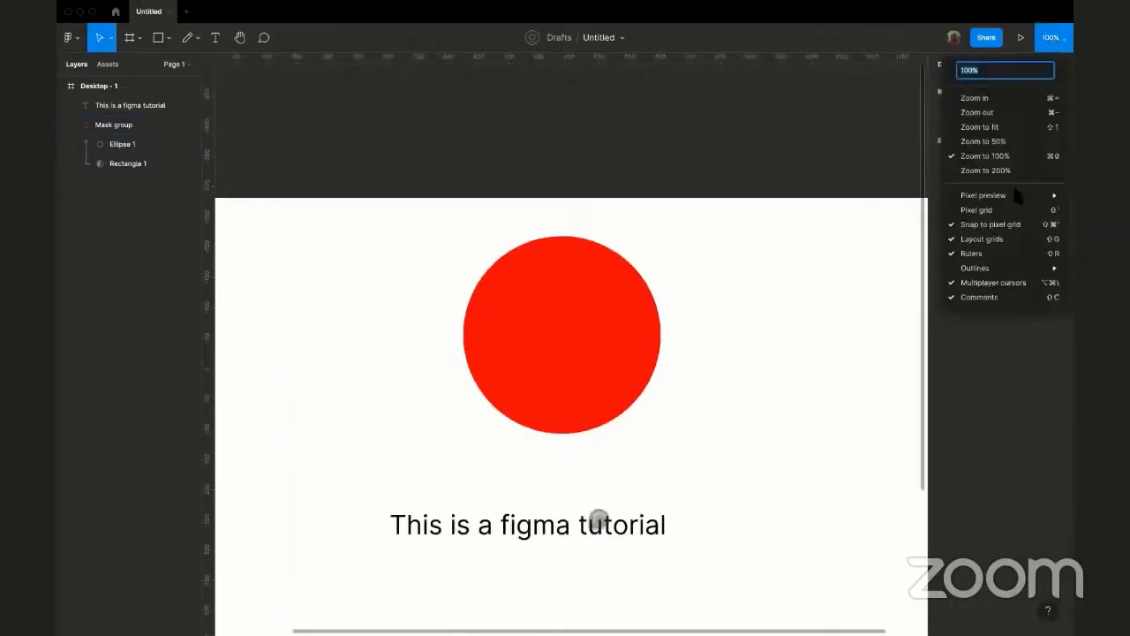
{"action": "left_click", "coordinate": [982, 119]}
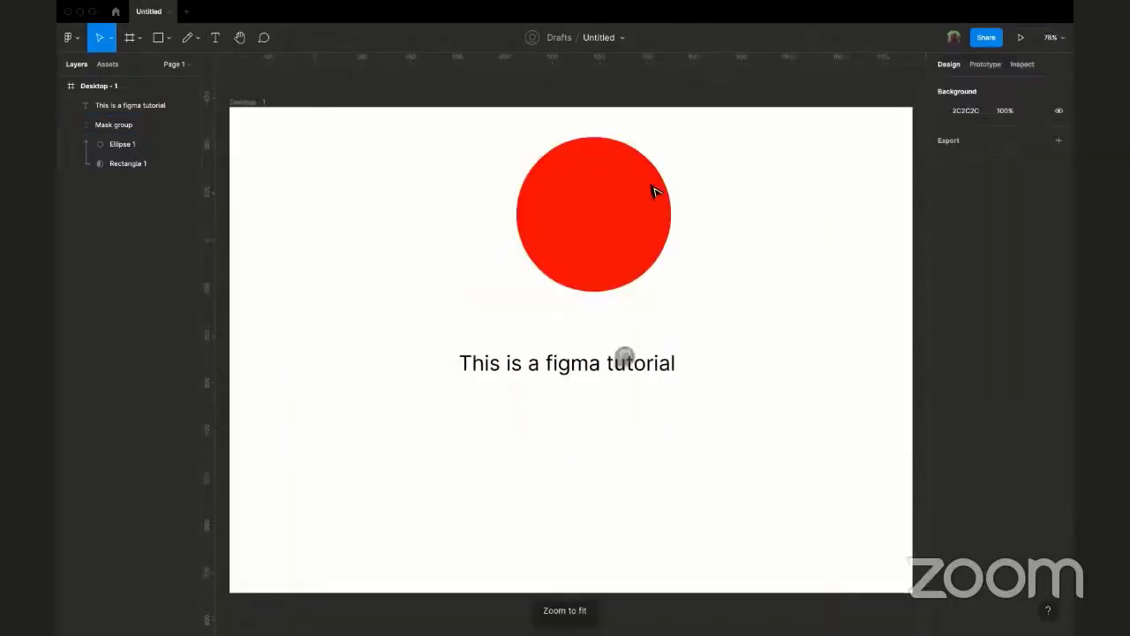
- Examine the remaining view options, such as pixel grid, layout grids, rulers, multiplayer cursors and comments
{"action": "left_click", "coordinate": [655, 189]}
{"action": "key", "text": "Escape"}
{"action": "left_click", "coordinate": [1052, 37]}
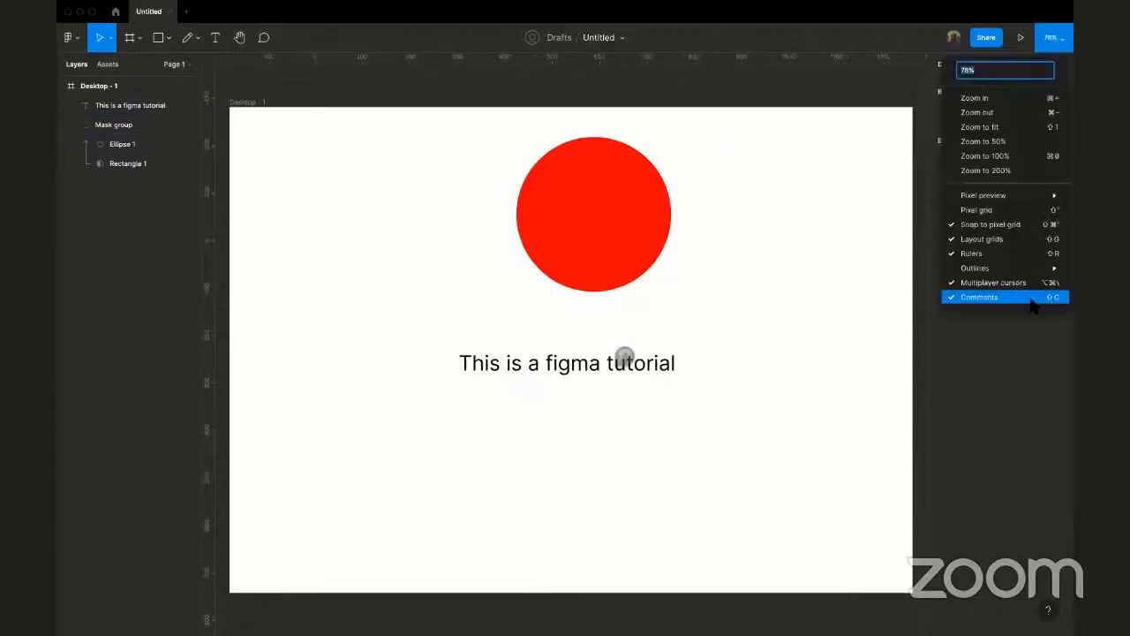
{"action": "left_click", "coordinate": [770, 81]}
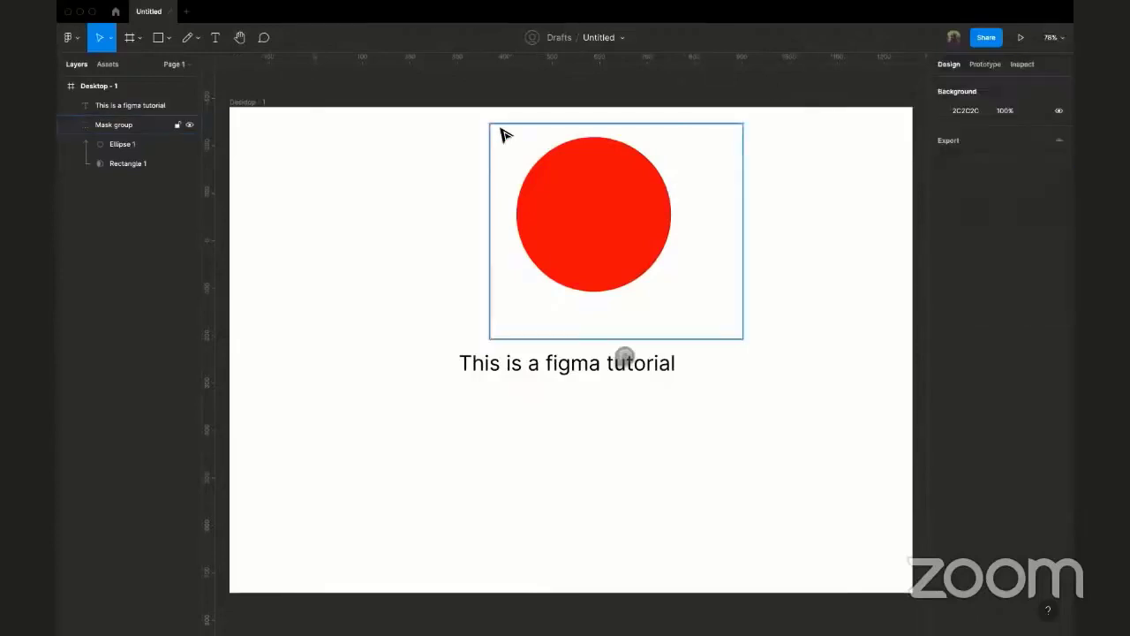
{"action": "scroll", "coordinate": [494, 177], "scroll_direction": "left", "scroll_amount": 3}
{"action": "scroll", "coordinate": [480, 217], "scroll_direction": "down", "scroll_amount": 5}
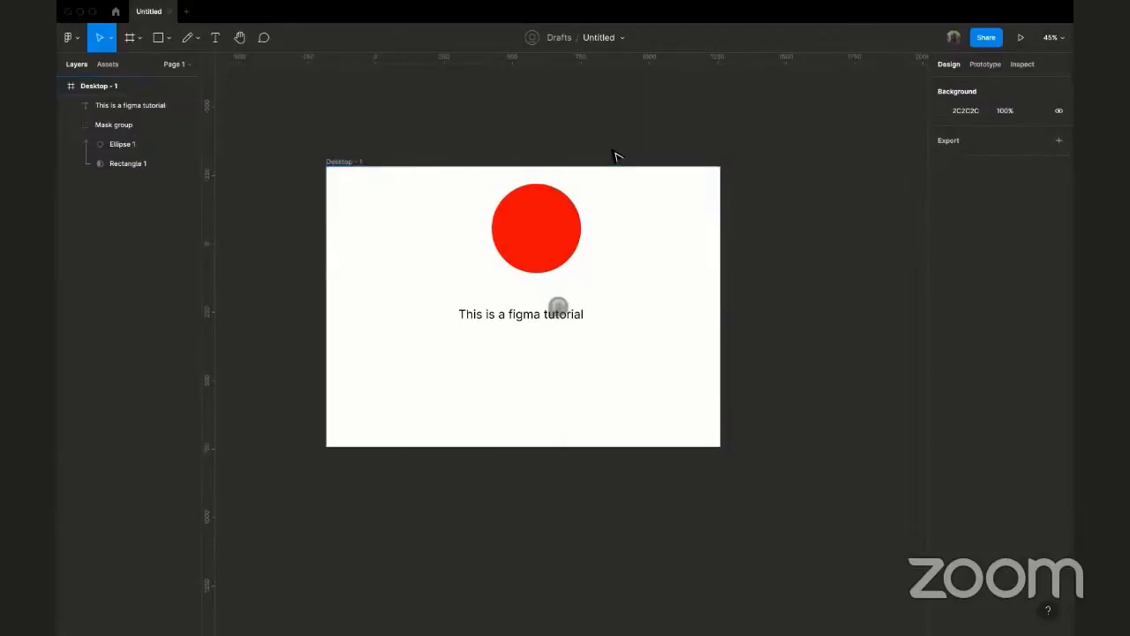
{"action": "scroll", "coordinate": [733, 240], "scroll_direction": "right", "scroll_amount": 3}
{"action": "scroll", "coordinate": [734, 239], "scroll_direction": "left", "scroll_amount": 1}
{"action": "scroll", "coordinate": [734, 239], "scroll_direction": "right", "scroll_amount": 1}
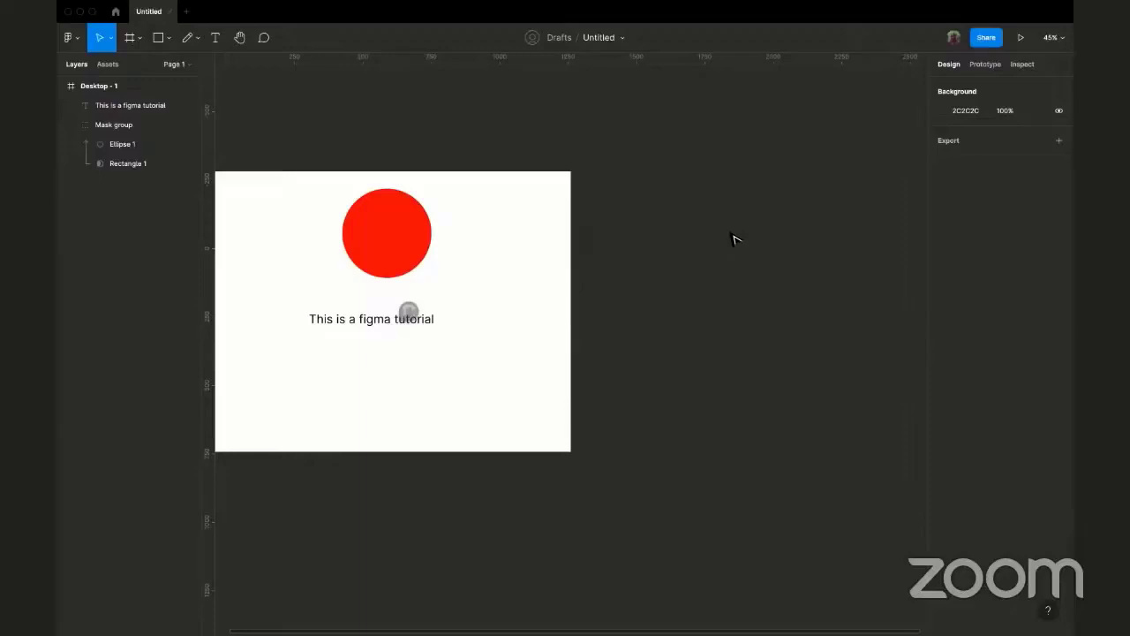
{"action": "scroll", "coordinate": [734, 239], "scroll_direction": "right", "scroll_amount": 1}
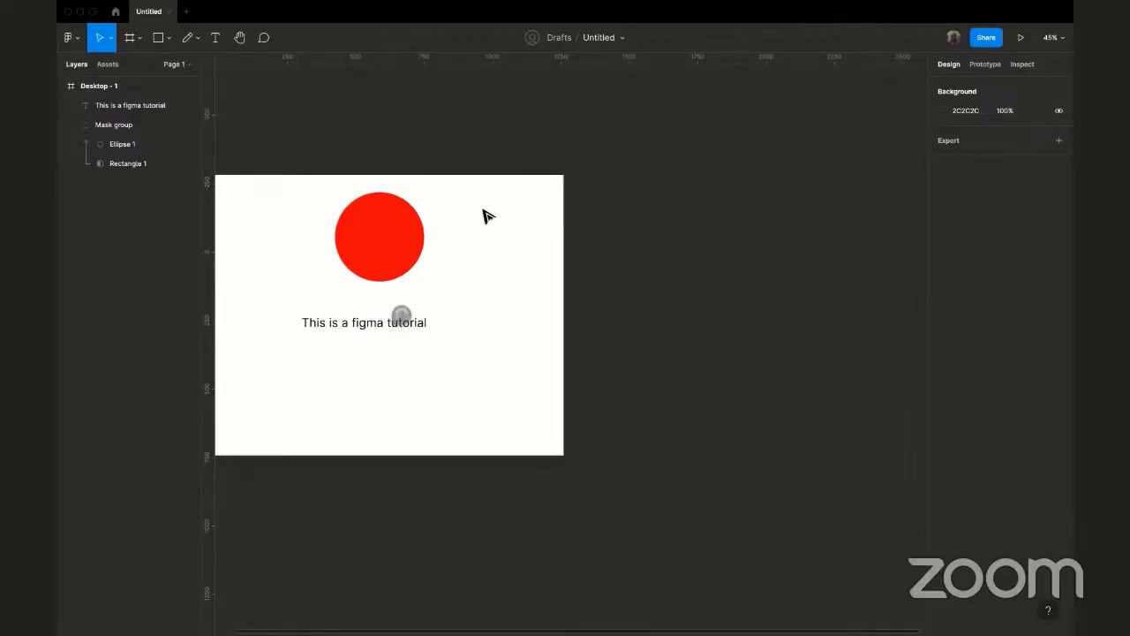
- Delete the Desktop - 1 frame with all its contents and hide the comments on the canvas
{"action": "scroll", "coordinate": [486, 215], "scroll_direction": "left", "scroll_amount": 3}
{"action": "scroll", "coordinate": [391, 412], "scroll_direction": "left", "scroll_amount": 5}
{"action": "key", "text": "ctrl+a"}
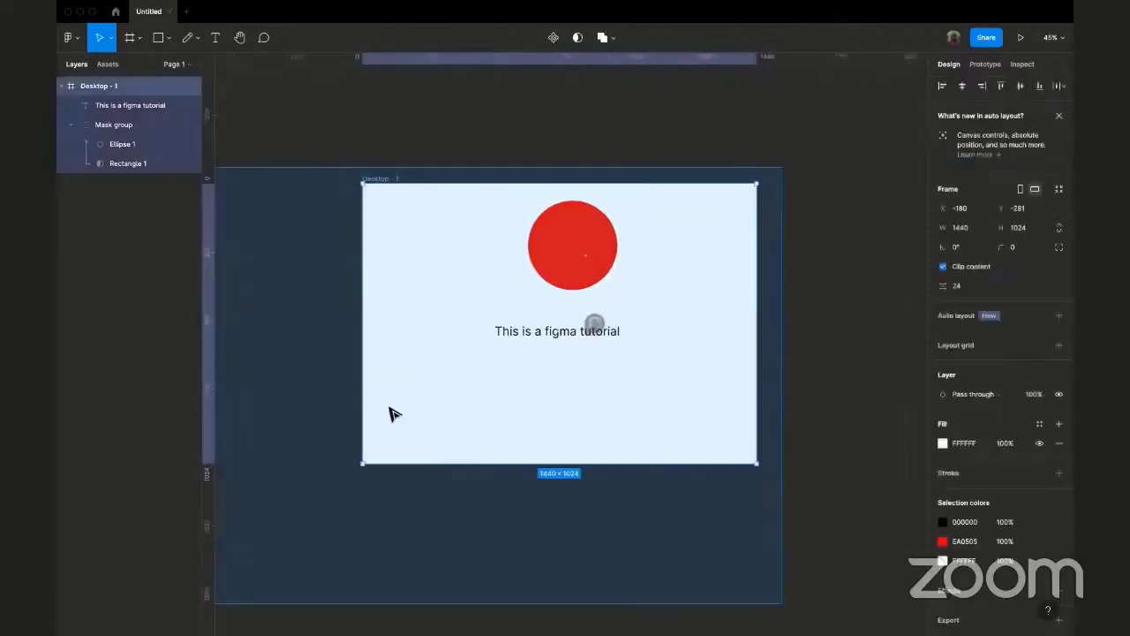
{"action": "key", "text": "Delete"}
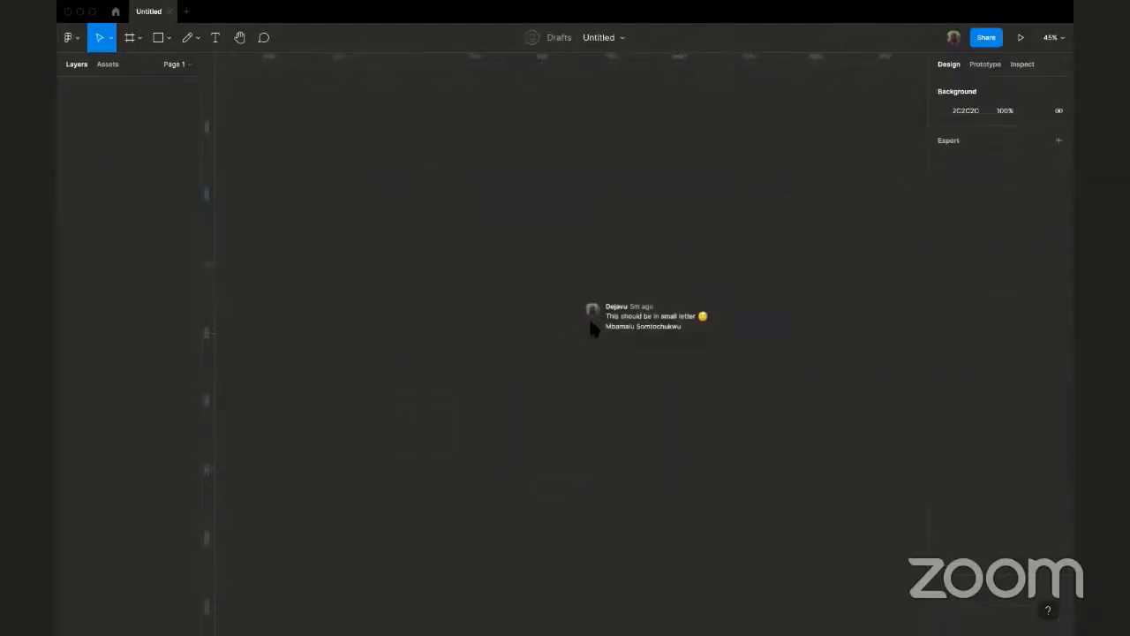
{"action": "scroll", "coordinate": [511, 444], "scroll_direction": "right", "scroll_amount": 1}
{"action": "key", "text": "shift+c"}
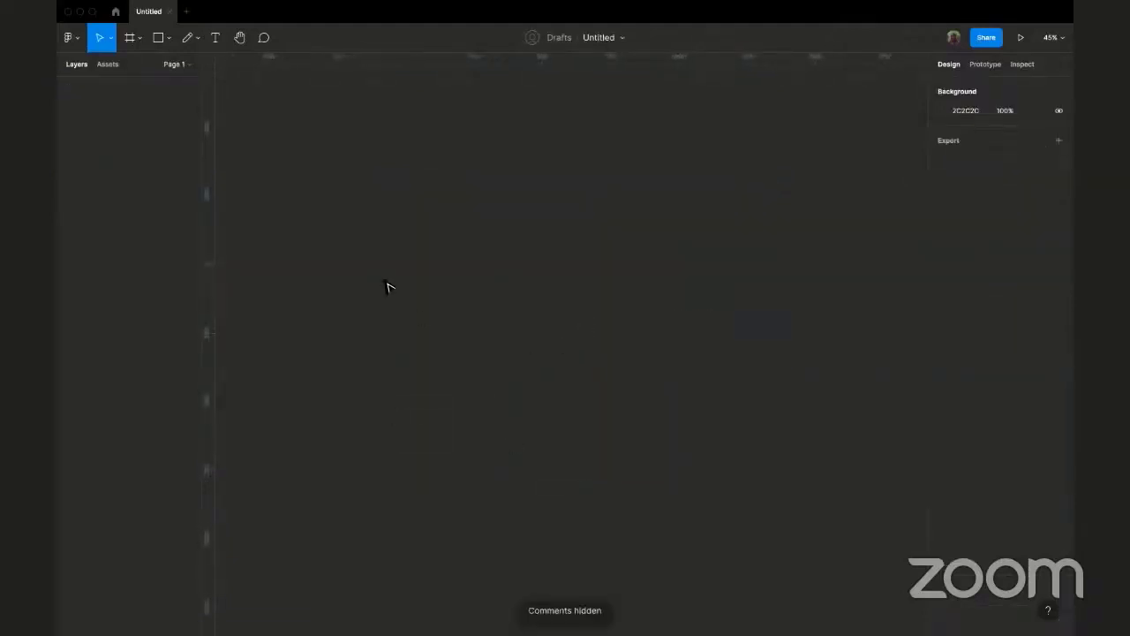
- Create a new frame from the iPhone 13 mini phone preset and deselect it
{"action": "scroll", "coordinate": [386, 286], "scroll_direction": "right", "scroll_amount": 1}
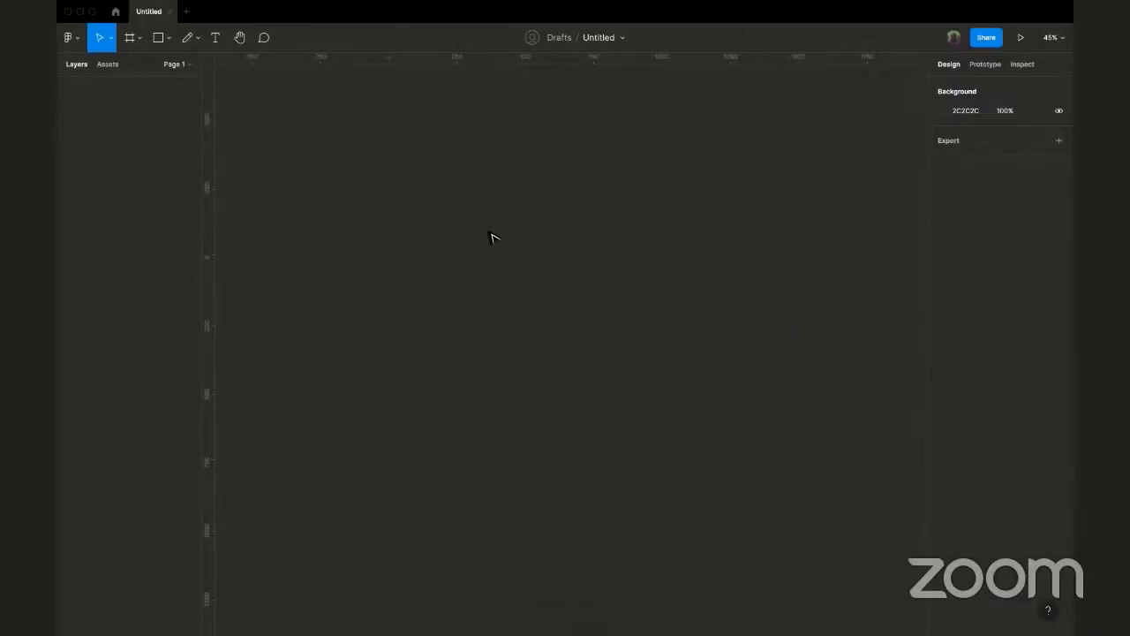
{"action": "key", "text": "f"}
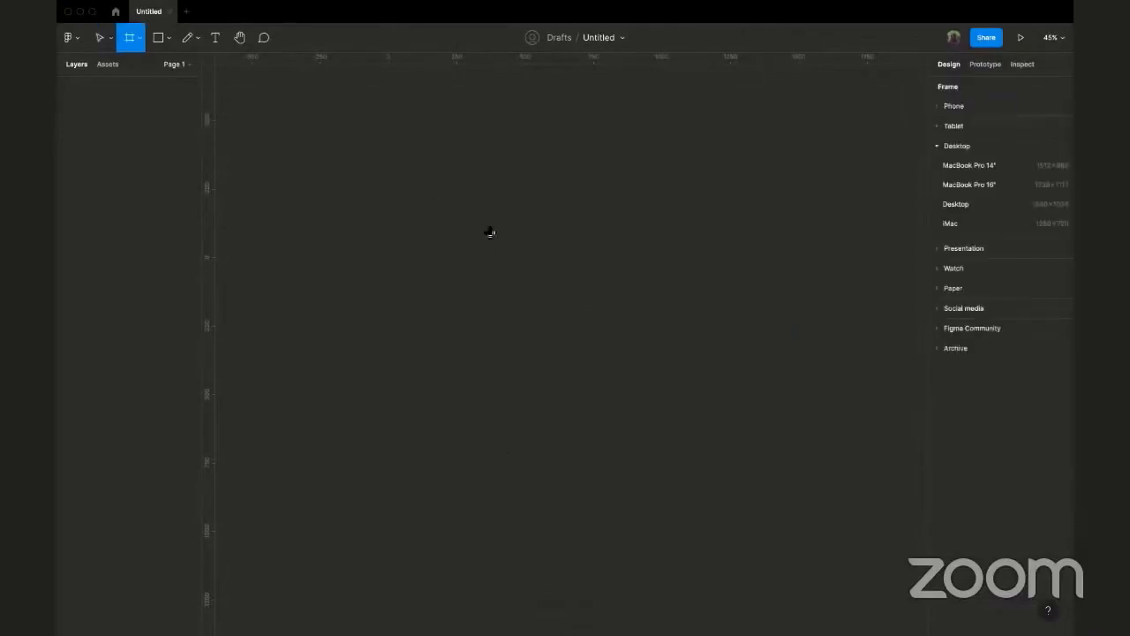
{"action": "left_click", "coordinate": [939, 147]}
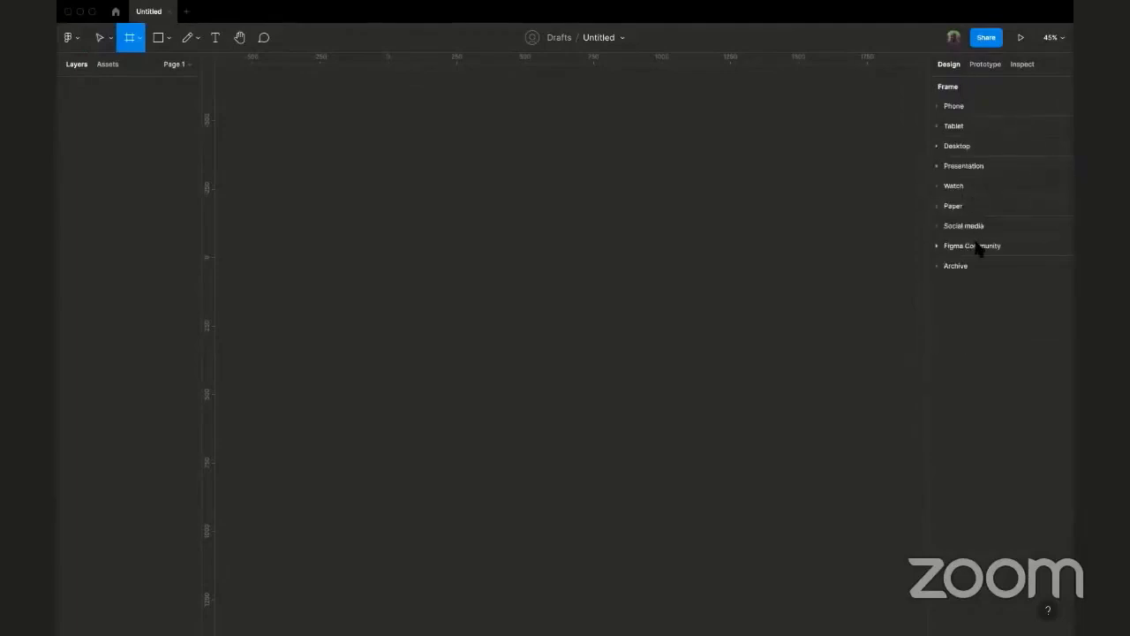
{"action": "left_click", "coordinate": [939, 107]}
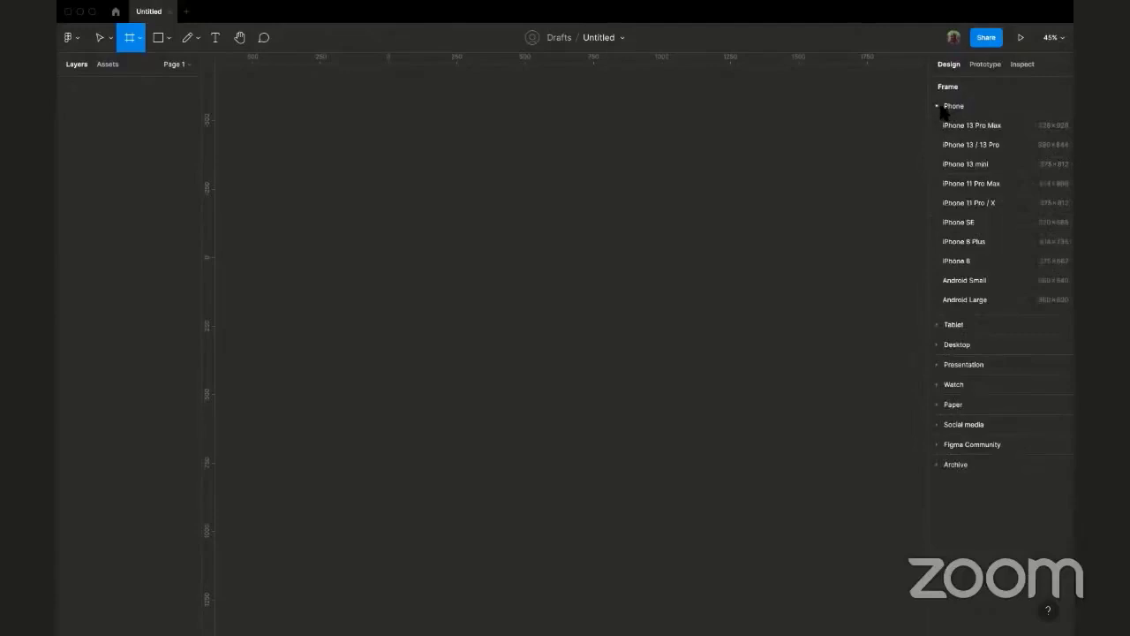
{"action": "left_click", "coordinate": [999, 170]}
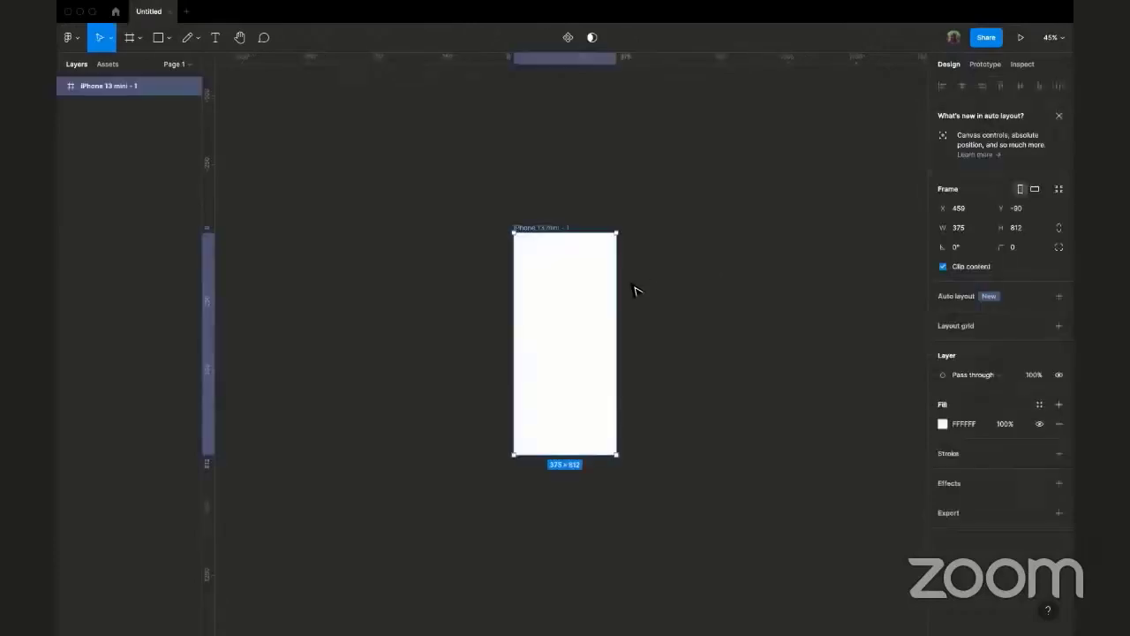
{"action": "scroll", "coordinate": [543, 276], "scroll_direction": "up", "scroll_amount": 3}
{"action": "scroll", "coordinate": [591, 189], "scroll_direction": "up", "scroll_amount": 2}
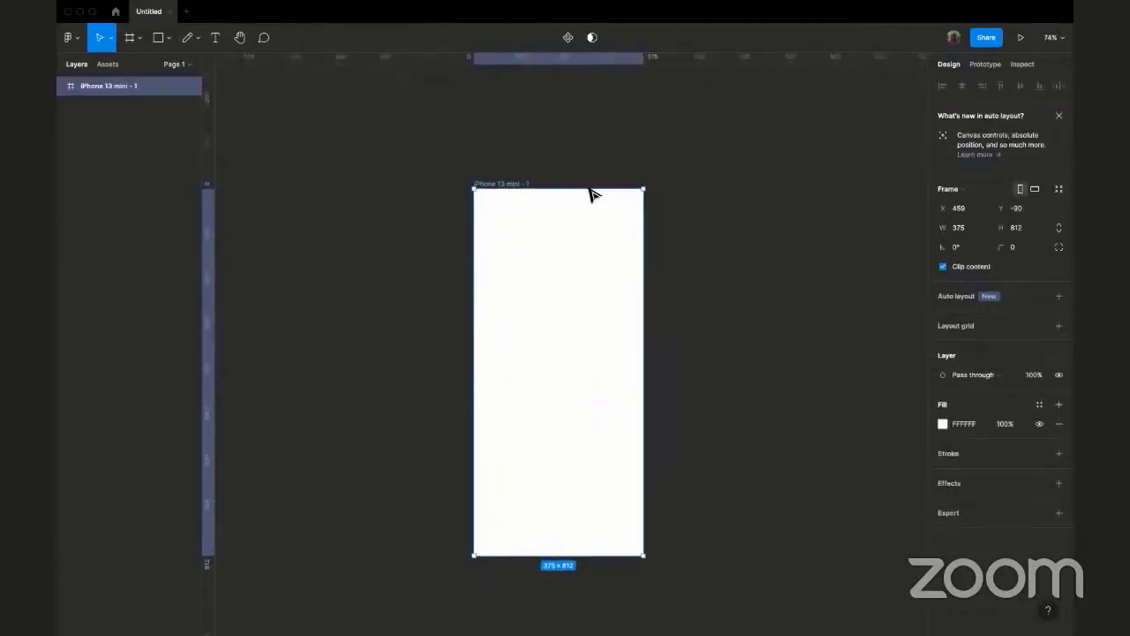
{"action": "scroll", "coordinate": [593, 189], "scroll_direction": "down", "scroll_amount": 2}
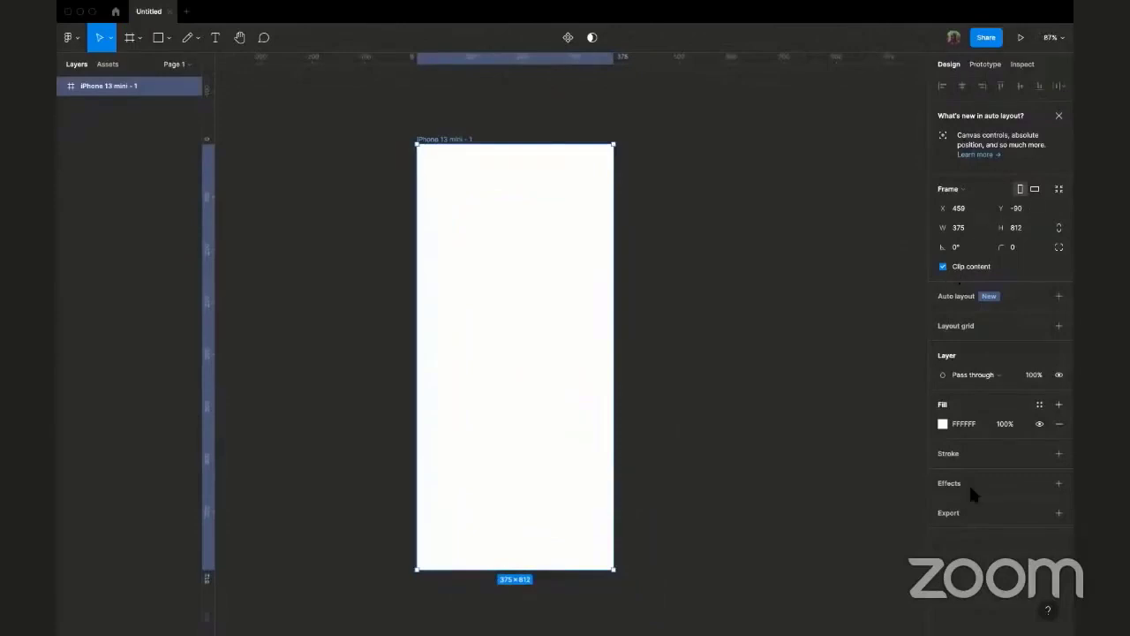
{"action": "scroll", "coordinate": [759, 353], "scroll_direction": "down", "scroll_amount": 2}
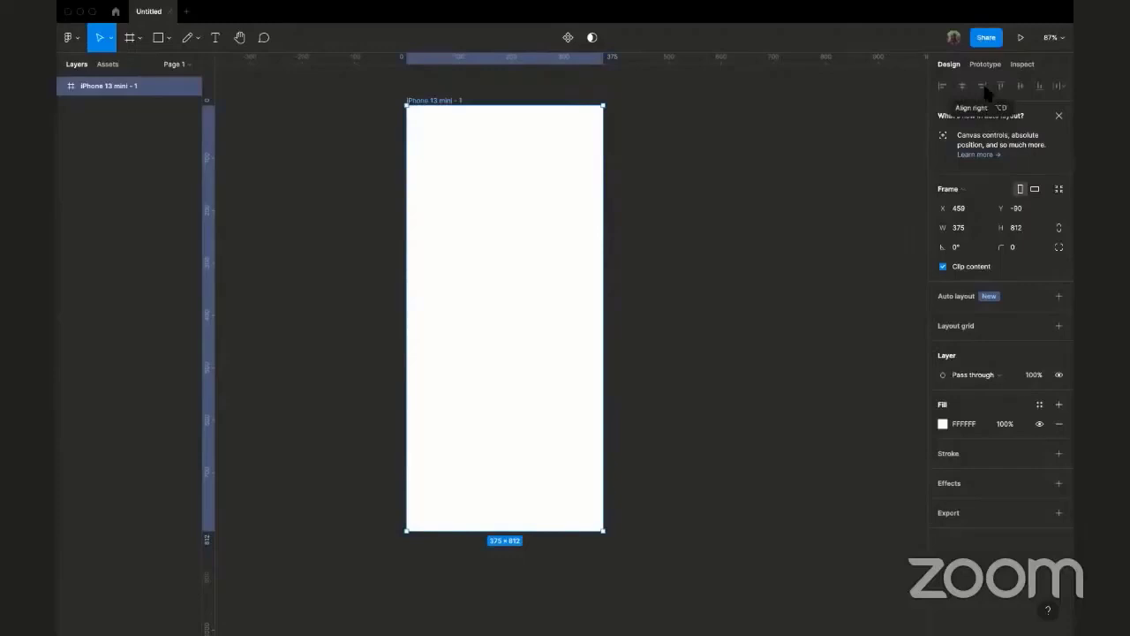
{"action": "right_click", "coordinate": [671, 256]}
{"action": "left_click", "coordinate": [666, 186]}
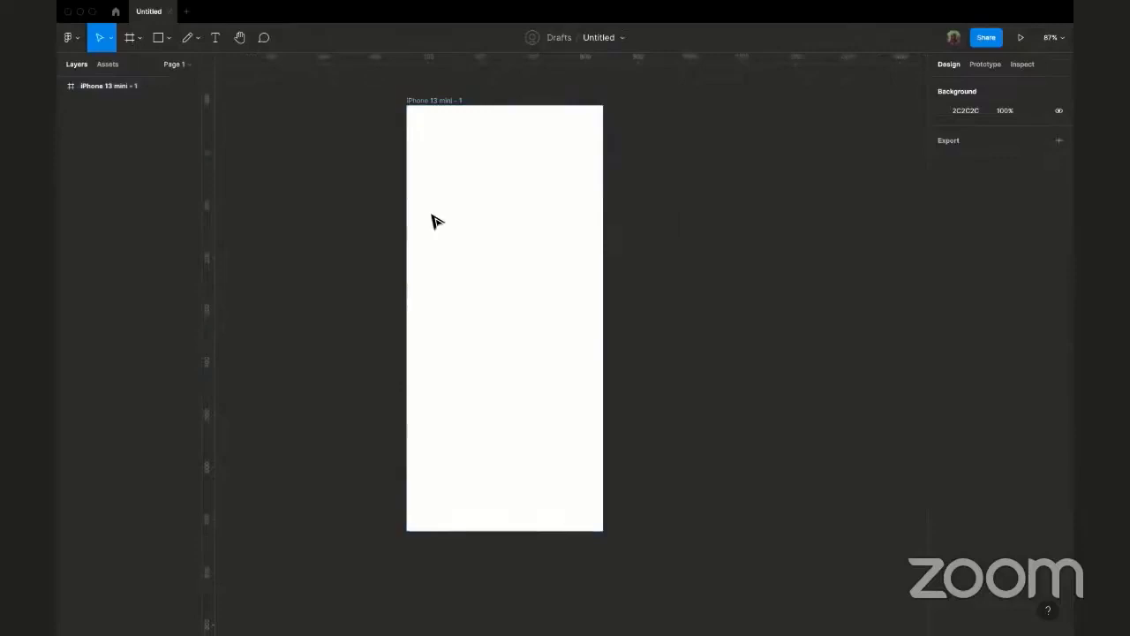
{"action": "scroll", "coordinate": [433, 221], "scroll_direction": "up", "scroll_amount": 3}
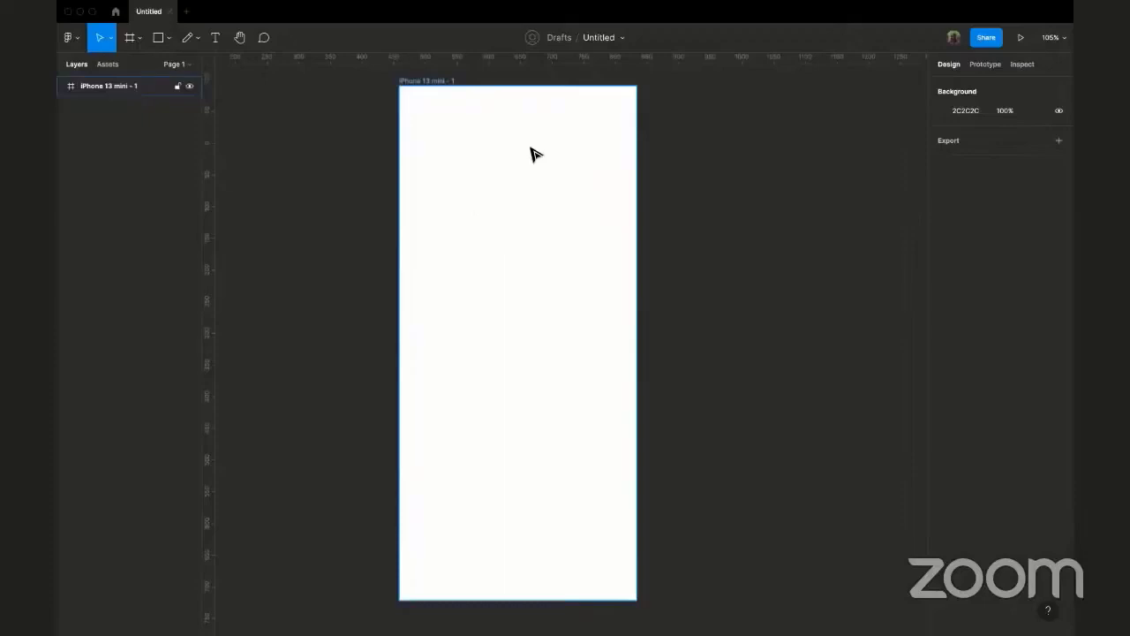
{"action": "scroll", "coordinate": [671, 181], "scroll_direction": "right", "scroll_amount": 1}
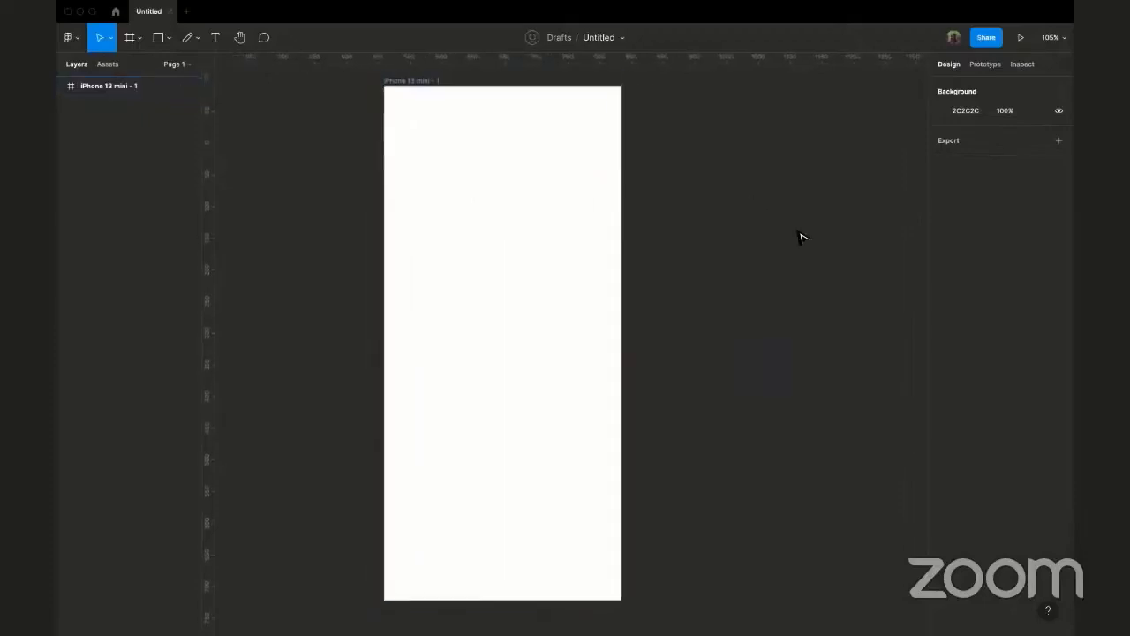
{"action": "scroll", "coordinate": [802, 236], "scroll_direction": "down", "scroll_amount": 1}
{"action": "scroll", "coordinate": [802, 237], "scroll_direction": "right", "scroll_amount": 1}
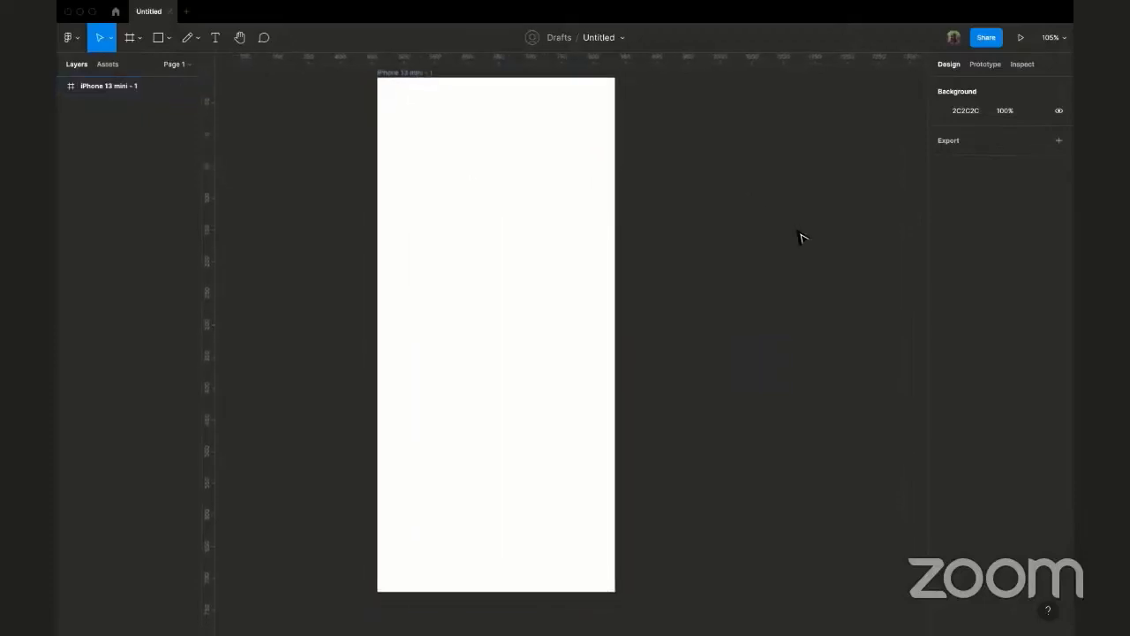
{"action": "scroll", "coordinate": [693, 221], "scroll_direction": "right", "scroll_amount": 1}
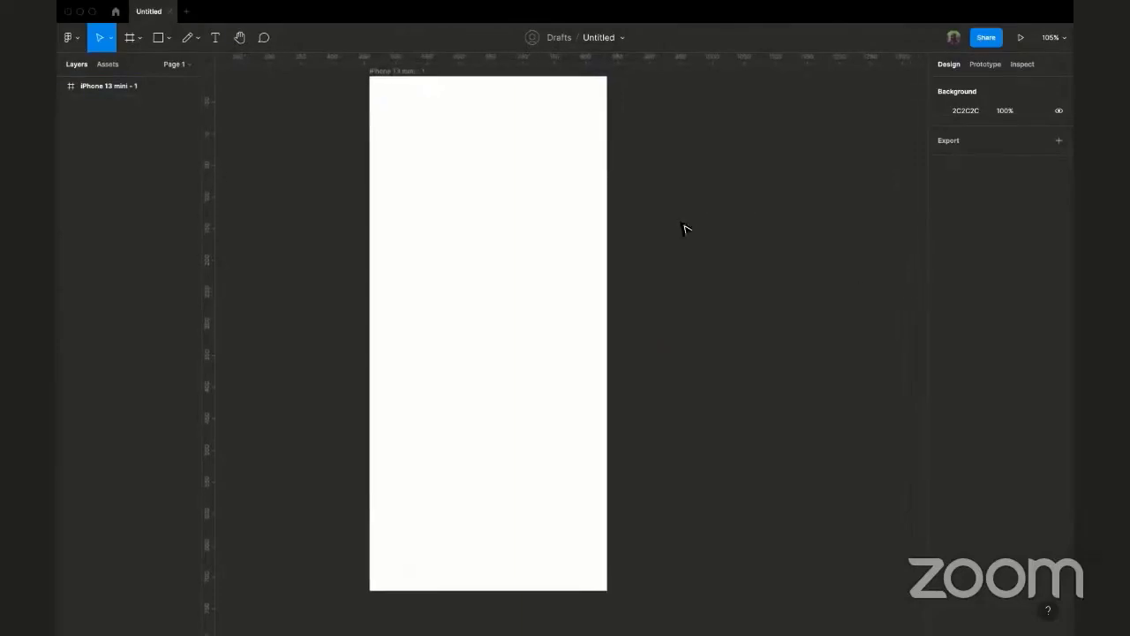
{"action": "scroll", "coordinate": [503, 150], "scroll_direction": "up", "scroll_amount": 2}
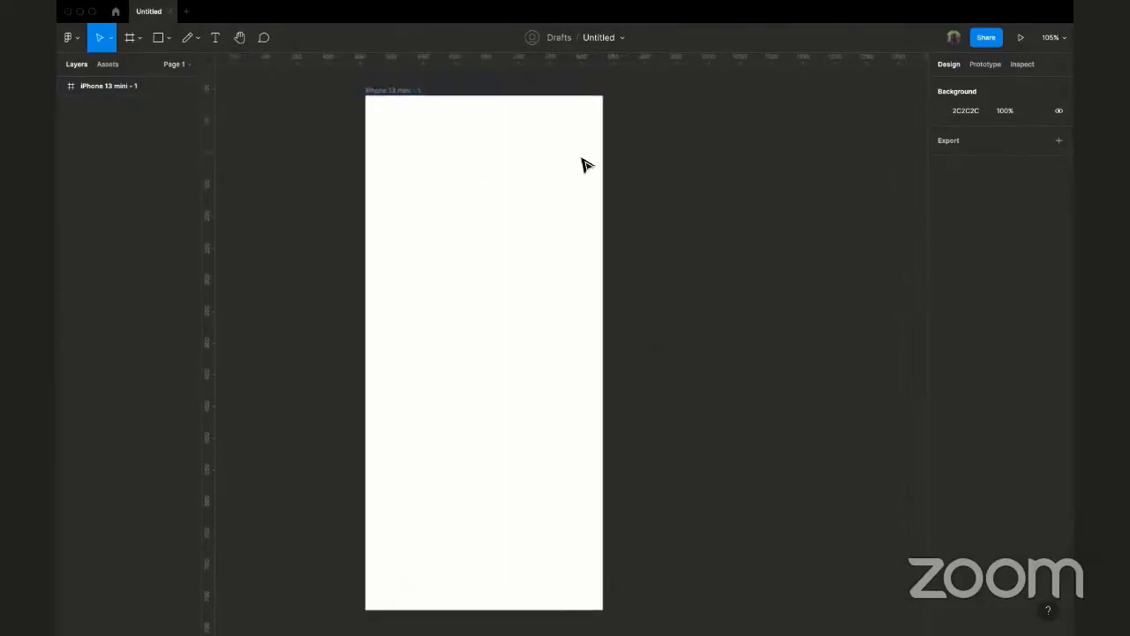
- Add a layout grid to the iPhone 13 mini frame and make it a column grid with a count of 2
{"action": "left_click", "coordinate": [390, 94]}
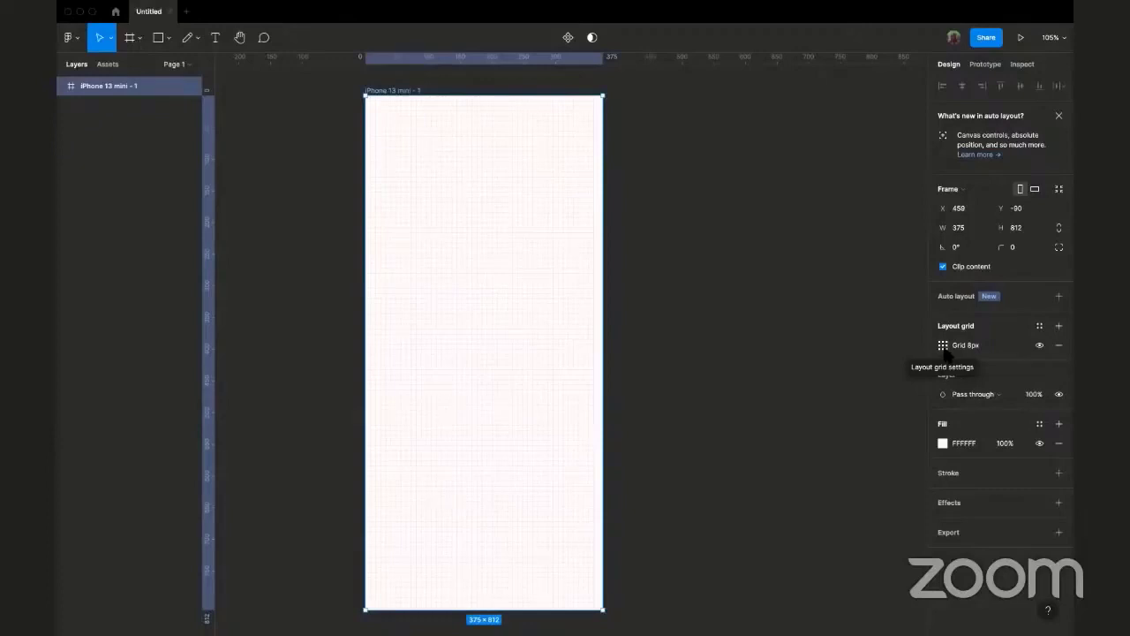
{"action": "left_click", "coordinate": [944, 348]}
{"action": "left_click", "coordinate": [817, 347]}
{"action": "left_click", "coordinate": [821, 369]}
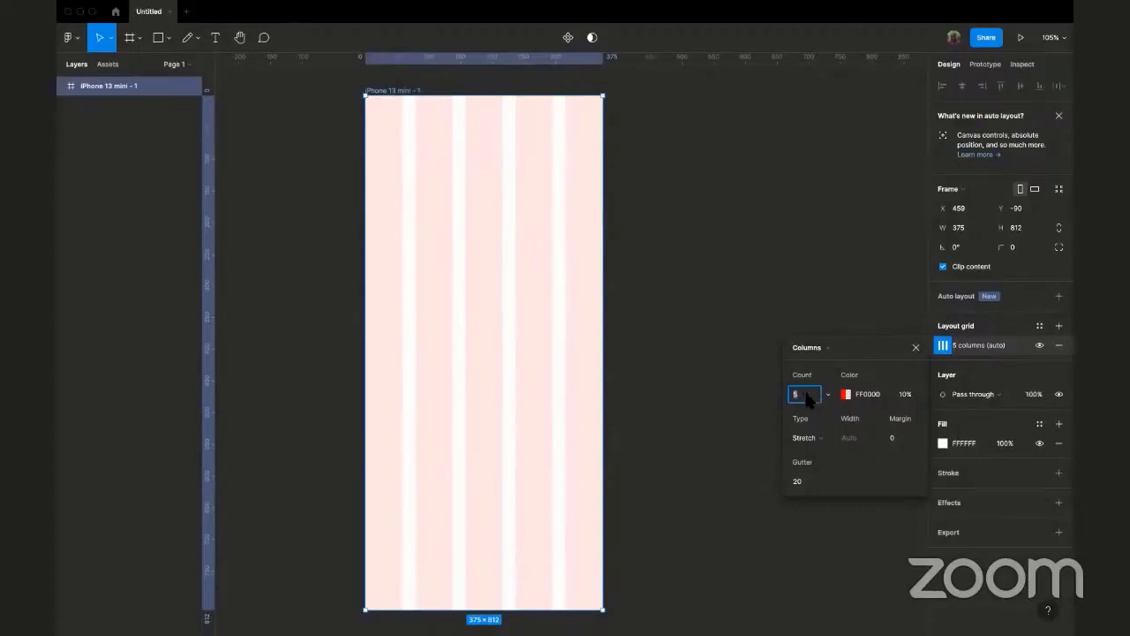
{"action": "type", "text": "2"}
{"action": "key", "text": "Return"}
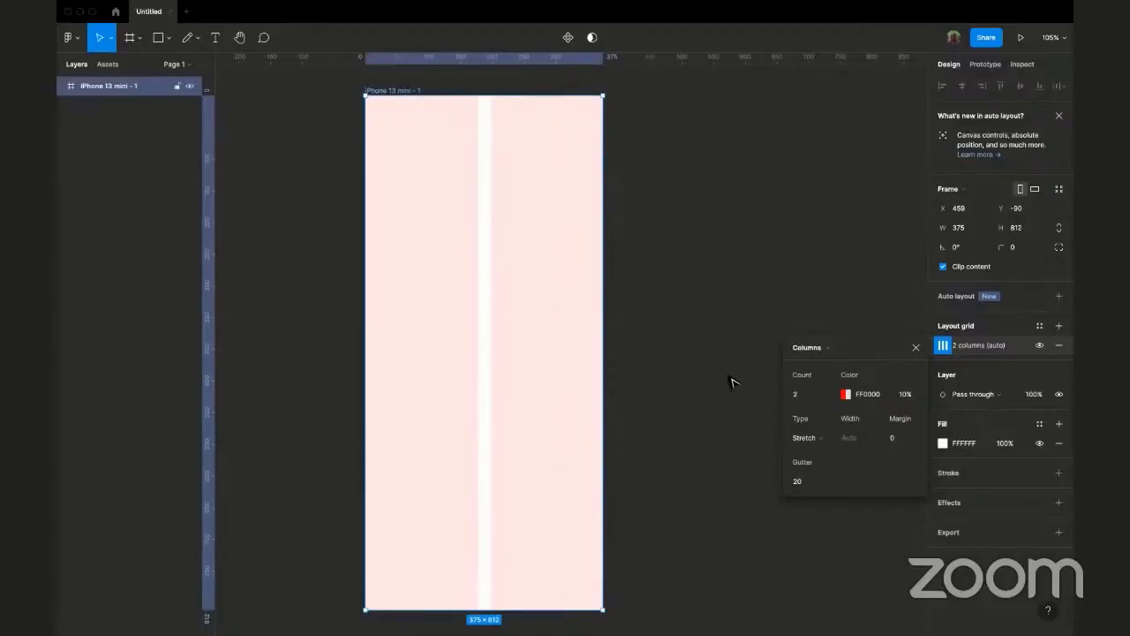
- Change the column grid's color to light gray B8B8B8
{"action": "left_click", "coordinate": [847, 394]}
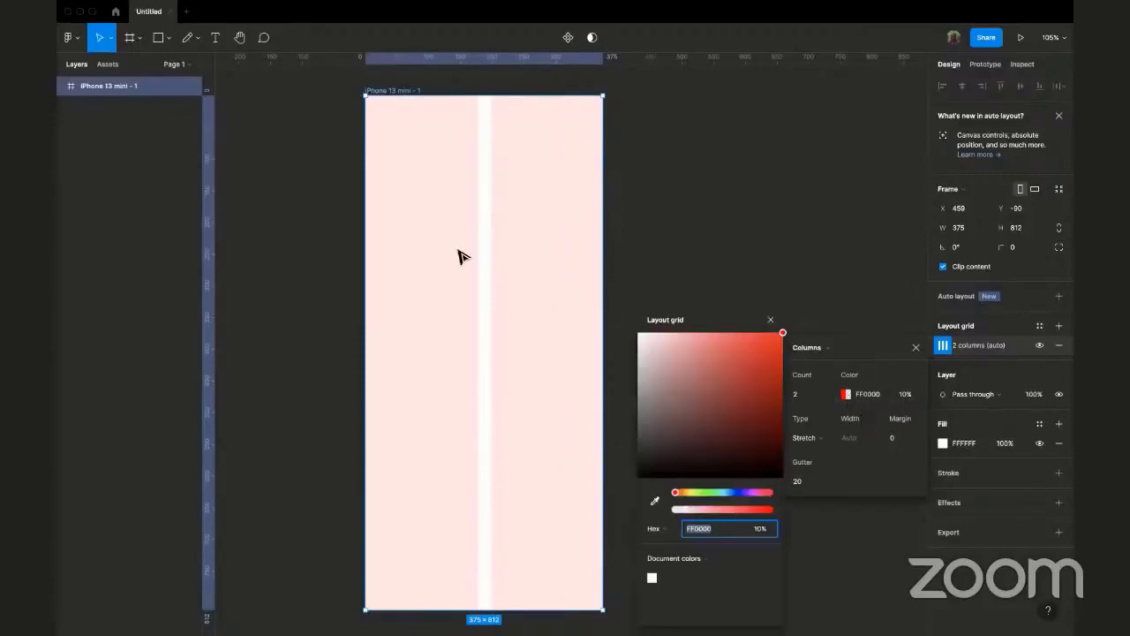
{"action": "mouse_move", "coordinate": [678, 375]}
{"action": "left_mouse_down"}
{"action": "mouse_move", "coordinate": [641, 361]}
{"action": "mouse_move", "coordinate": [638, 383]}
{"action": "left_mouse_up"}
{"action": "left_click", "coordinate": [868, 393]}
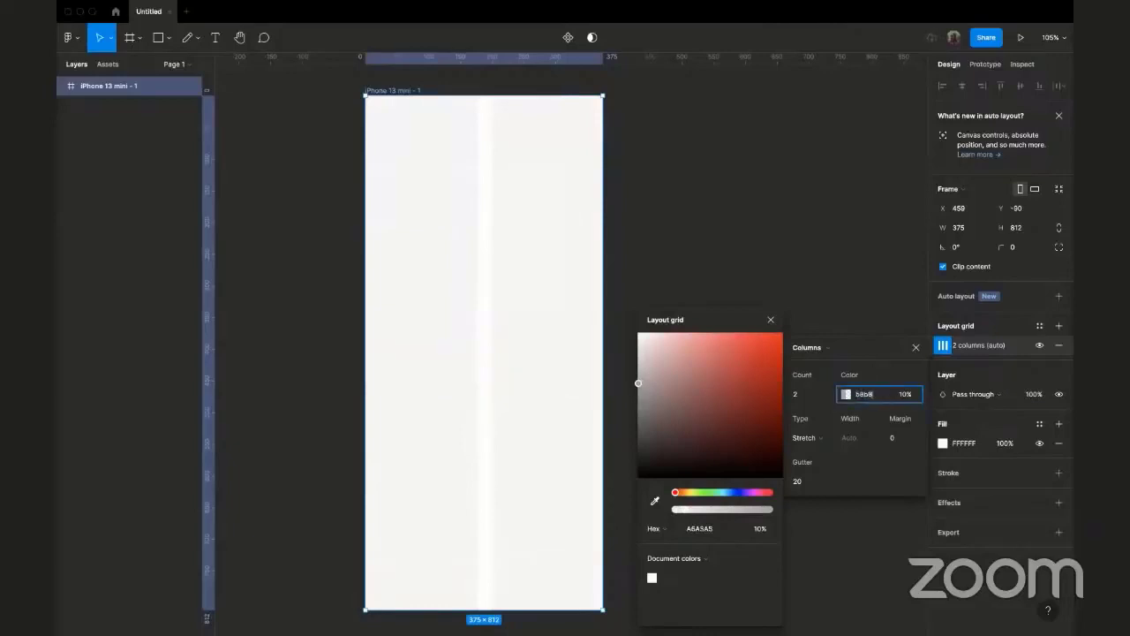
{"action": "type", "text": "b8b8b8"}
{"action": "key", "text": "Return"}
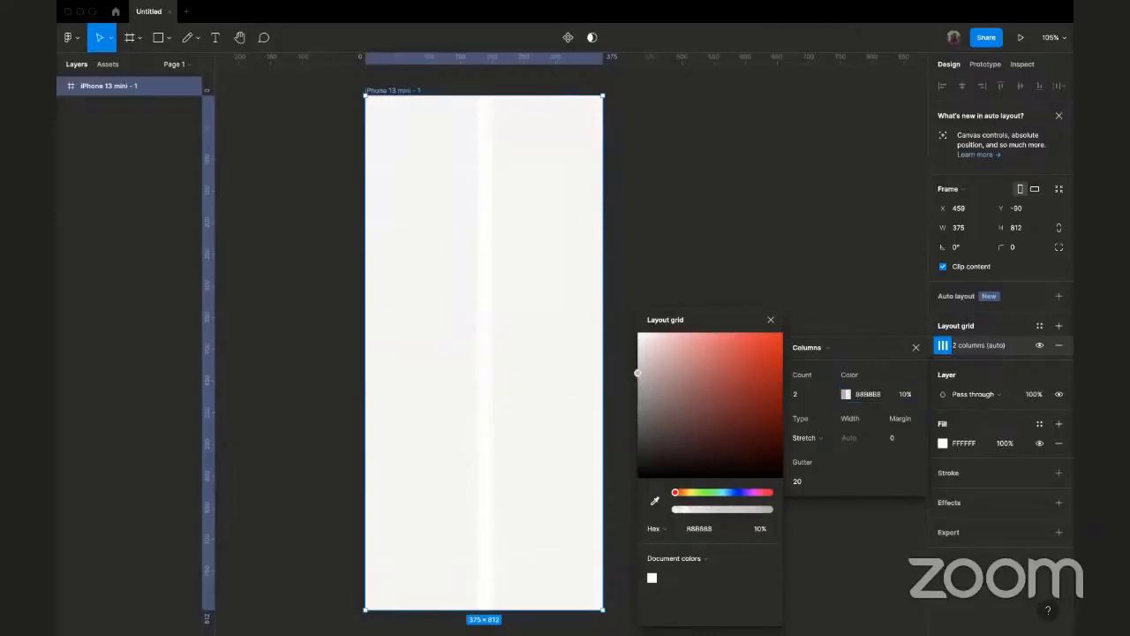
{"action": "left_click", "coordinate": [770, 320]}
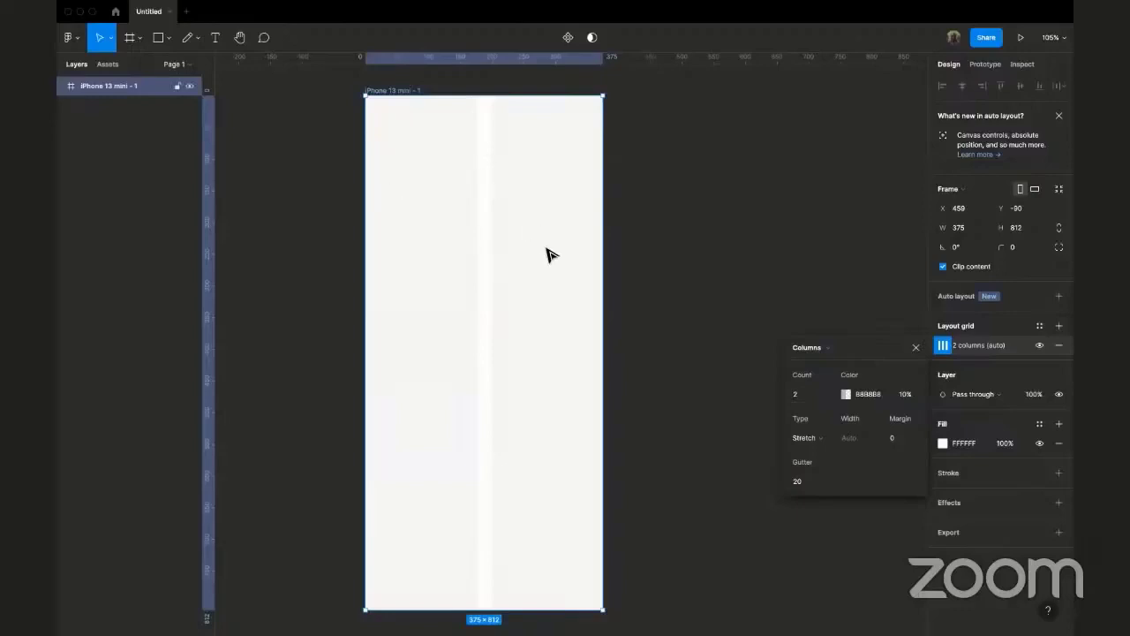
- Try a 60% opacity on the column grid's color, then return it to 10%
{"action": "left_click", "coordinate": [906, 395]}
{"action": "type", "text": "60"}
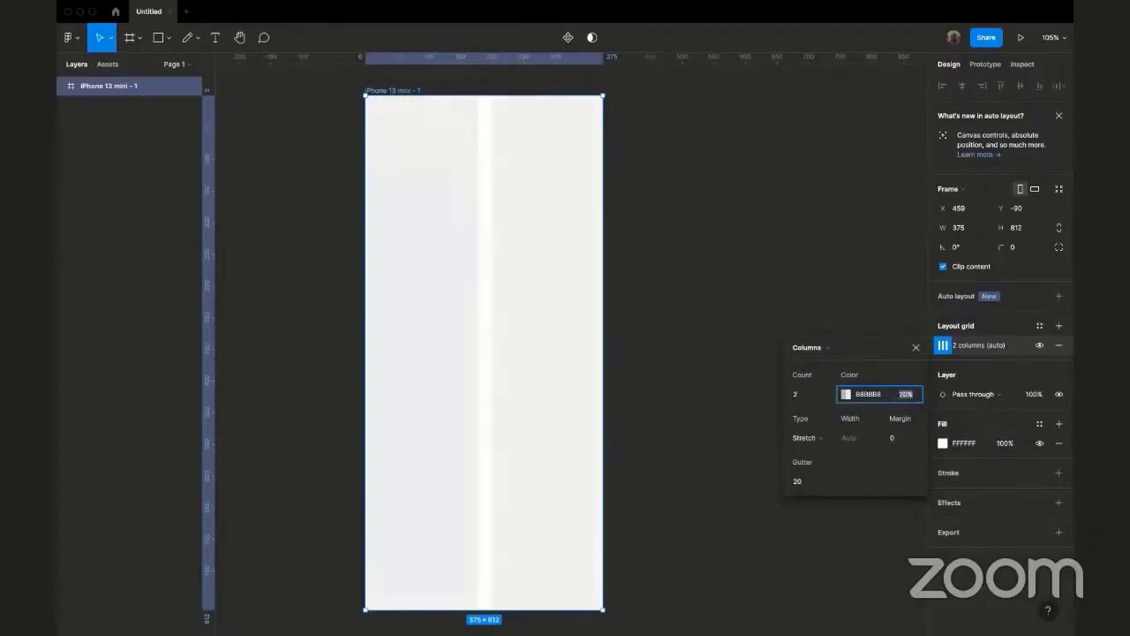
{"action": "key", "text": "Return"}
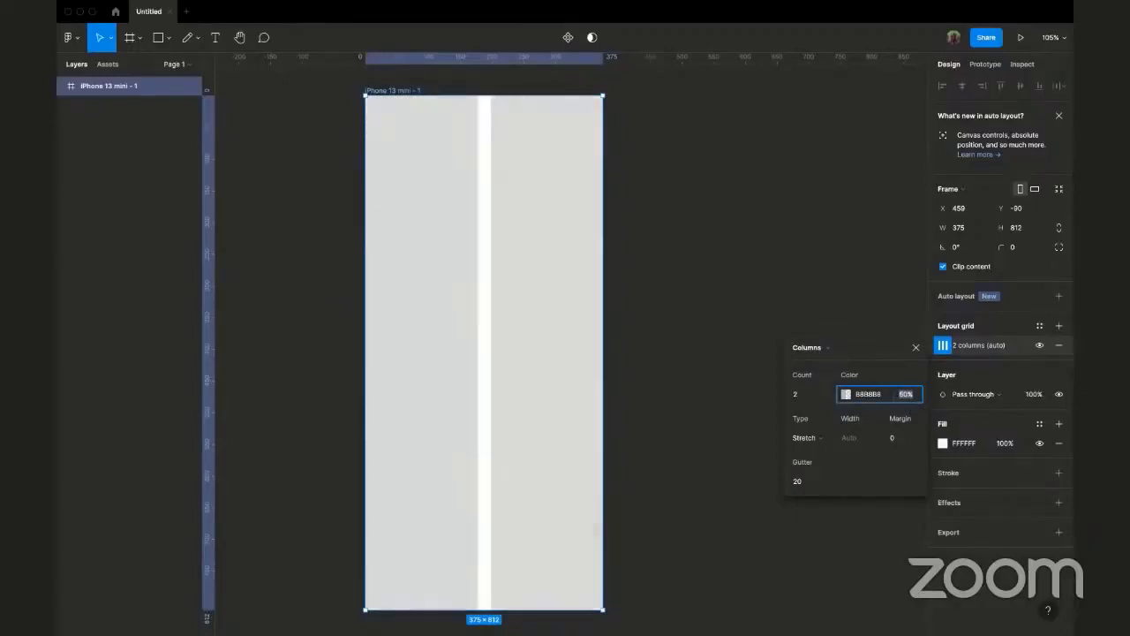
{"action": "type", "text": "10"}
{"action": "key", "text": "Return"}
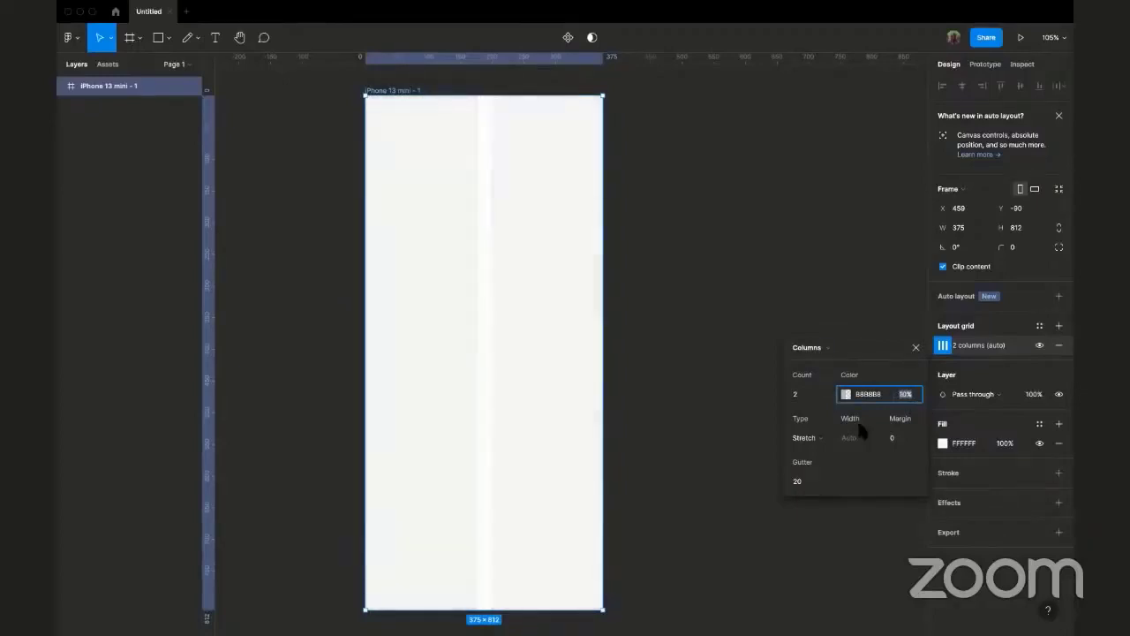
- Try the Right column type with the grid color set to red C51414 at 60% opacity
{"action": "left_click", "coordinate": [826, 442]}
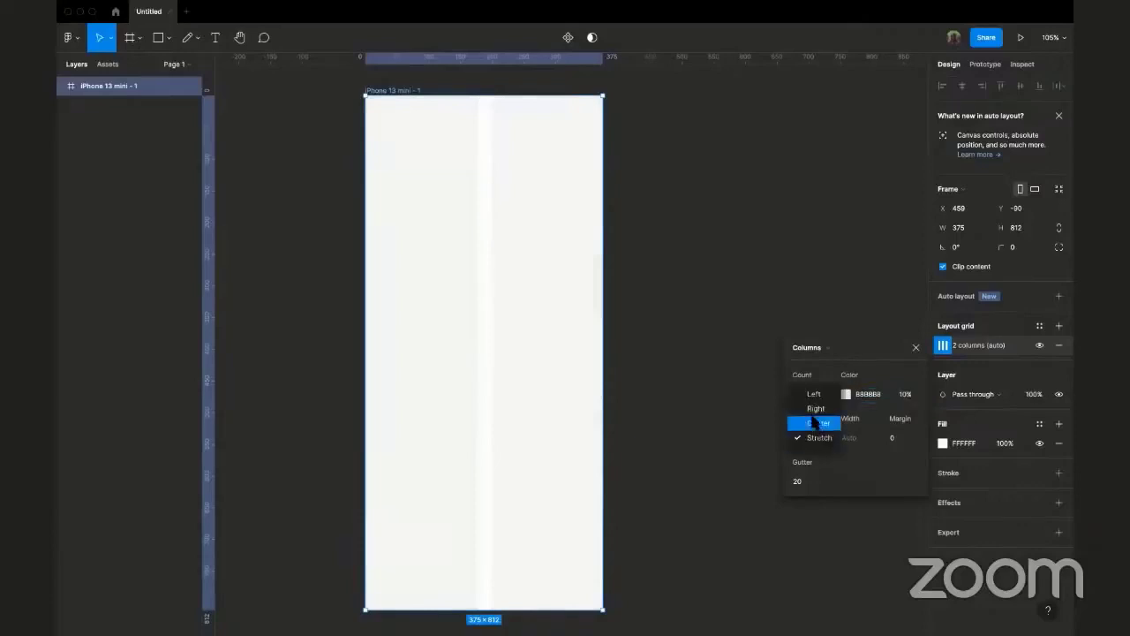
{"action": "left_click", "coordinate": [813, 408]}
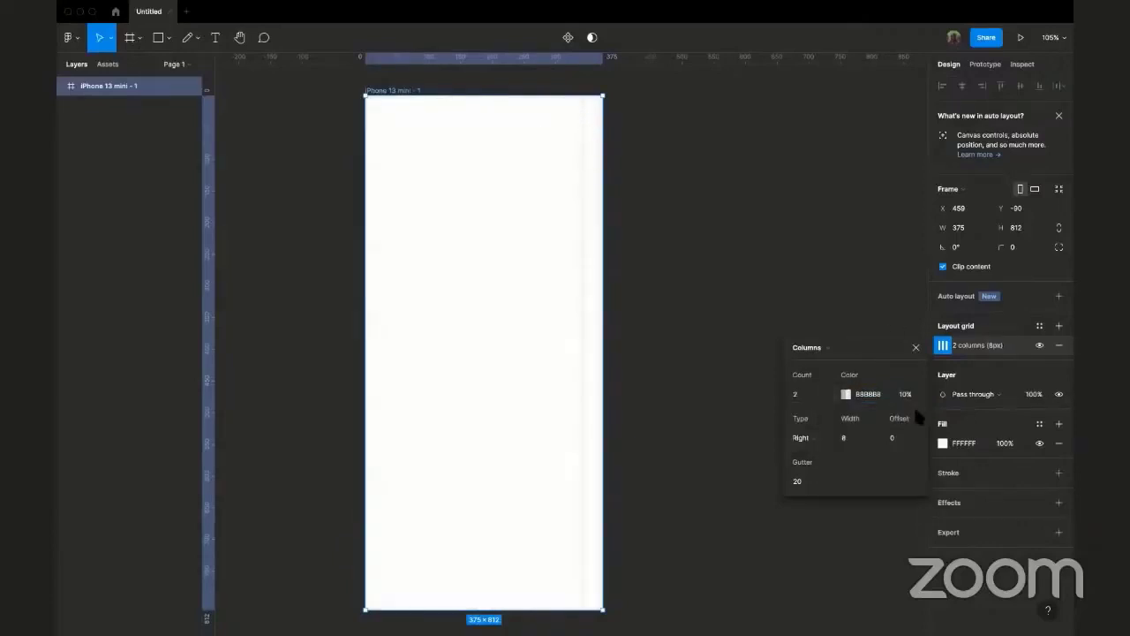
{"action": "left_click", "coordinate": [846, 396]}
{"action": "left_click", "coordinate": [748, 357]}
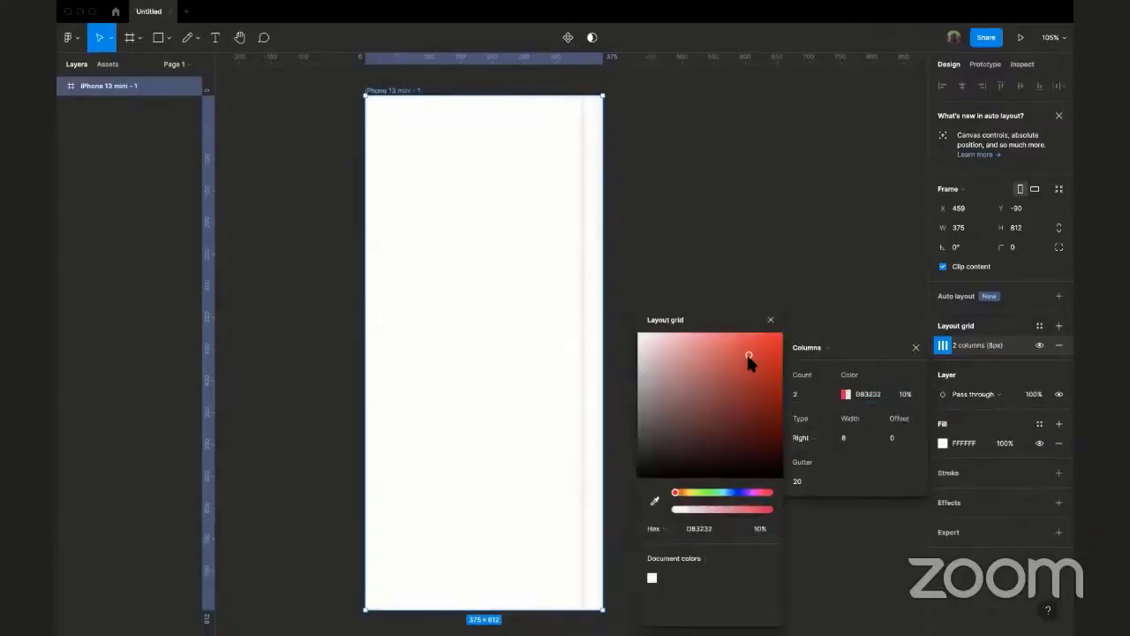
{"action": "left_click", "coordinate": [768, 366]}
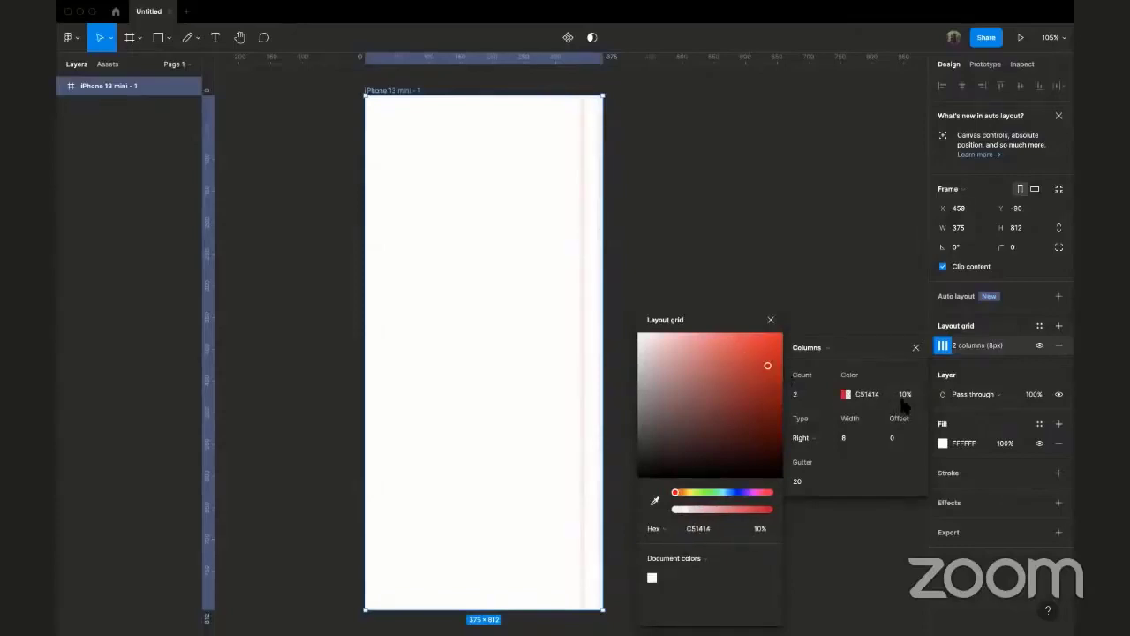
{"action": "left_click", "coordinate": [906, 394]}
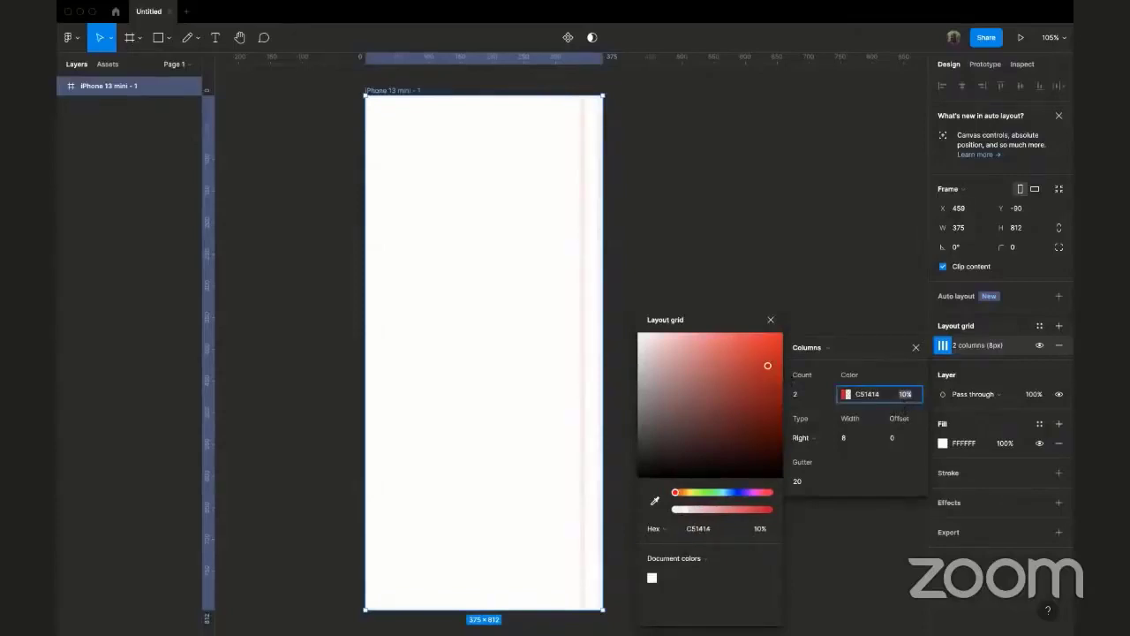
{"action": "type", "text": "40"}
{"action": "key", "text": "Return"}
{"action": "type", "text": "60"}
{"action": "key", "text": "Return"}
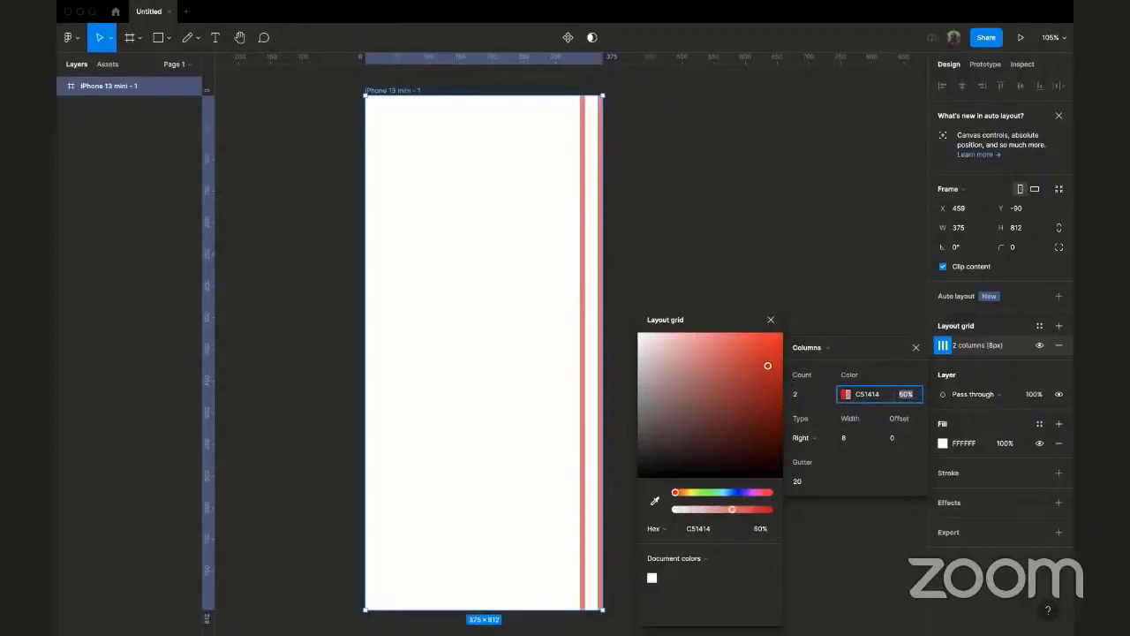
{"action": "key", "text": "Escape"}
- Restore the column grid to the Stretch type with color B8B8B8 at 10% opacity
{"action": "left_click", "coordinate": [775, 439]}
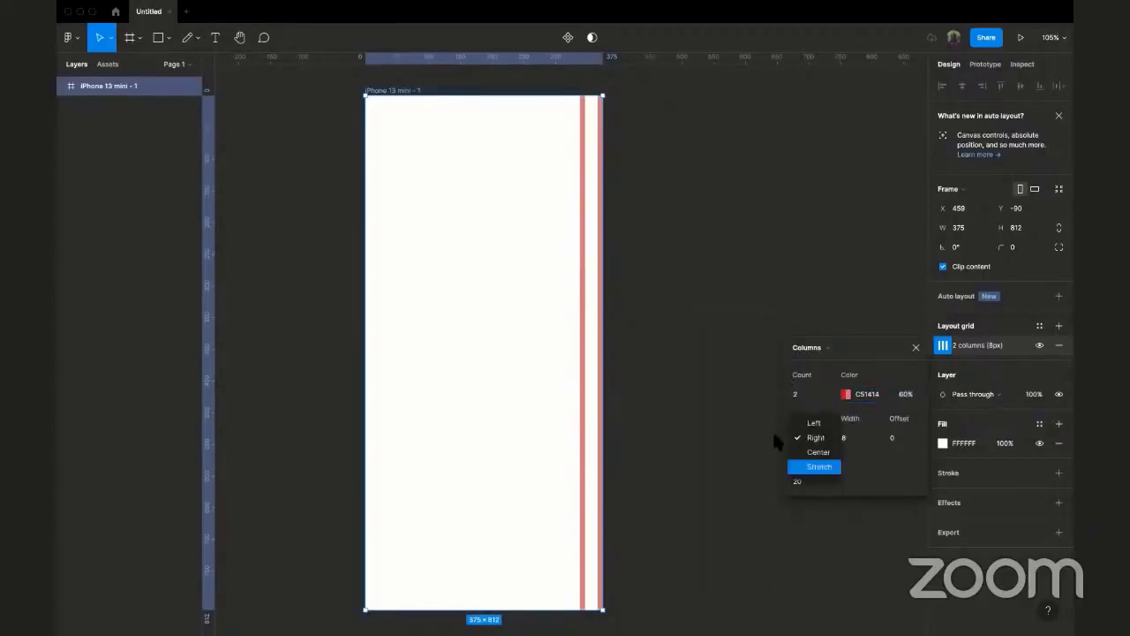
{"action": "left_click", "coordinate": [812, 467]}
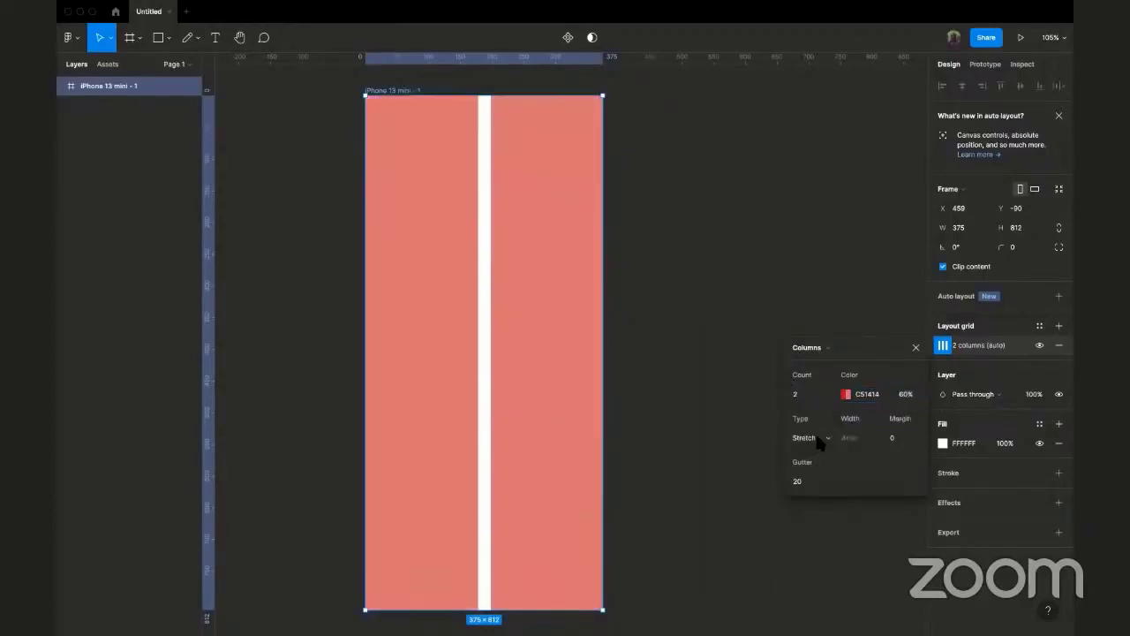
{"action": "left_click", "coordinate": [861, 393]}
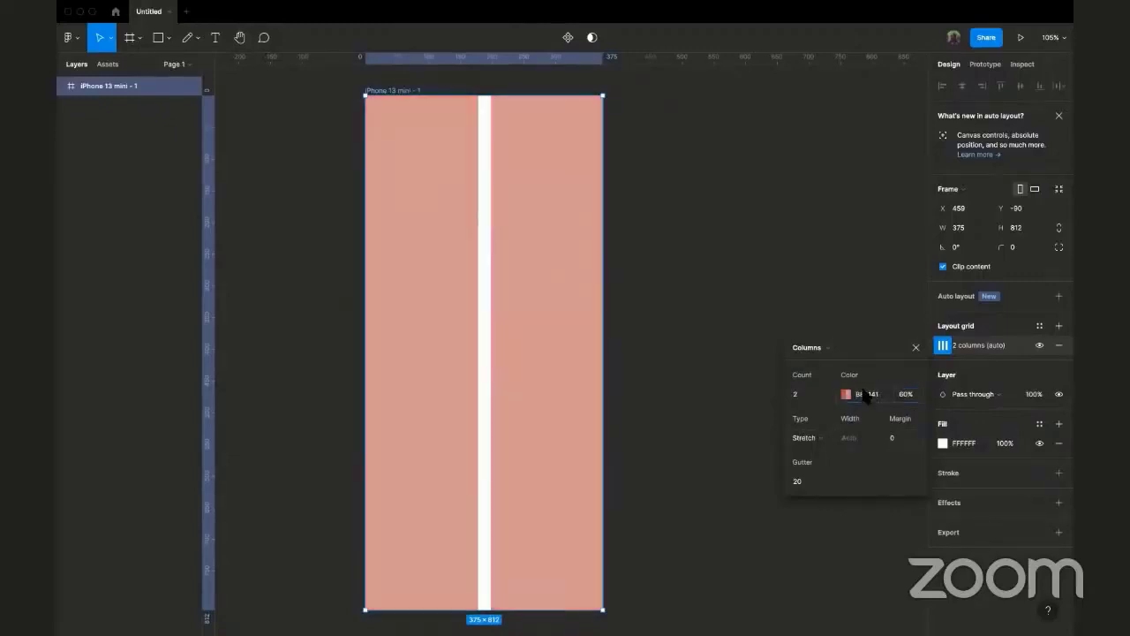
{"action": "left_click_drag", "start_coordinate": [870, 393], "coordinate": [883, 394]}
{"action": "key", "text": "Delete"}
{"action": "key", "text": "Return"}
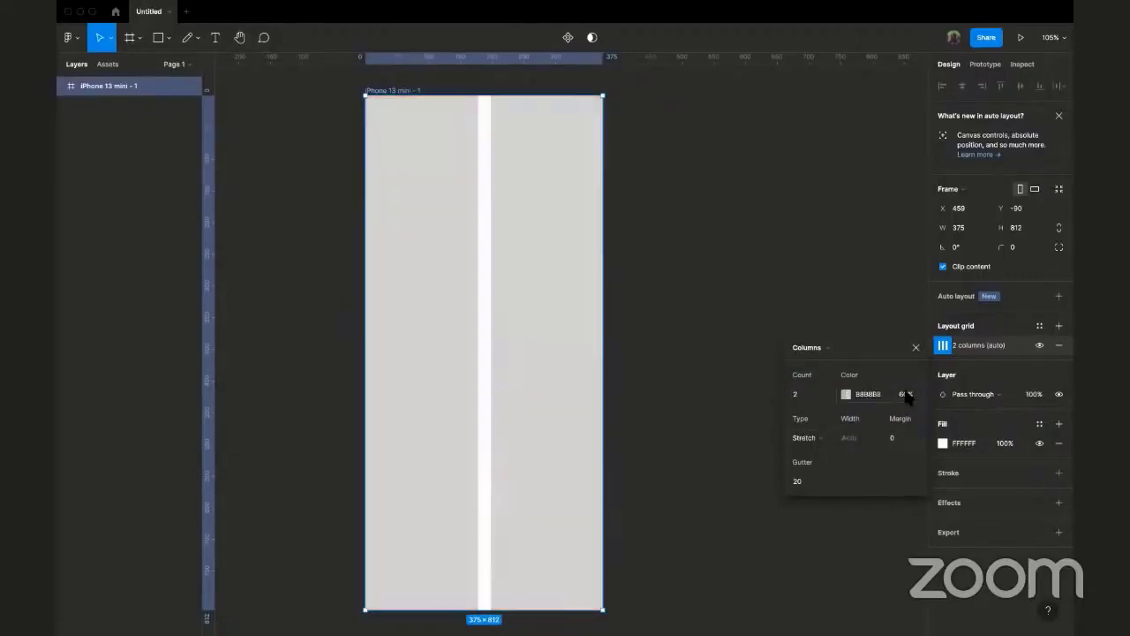
{"action": "left_click", "coordinate": [905, 394]}
{"action": "type", "text": "10"}
{"action": "key", "text": "Return"}
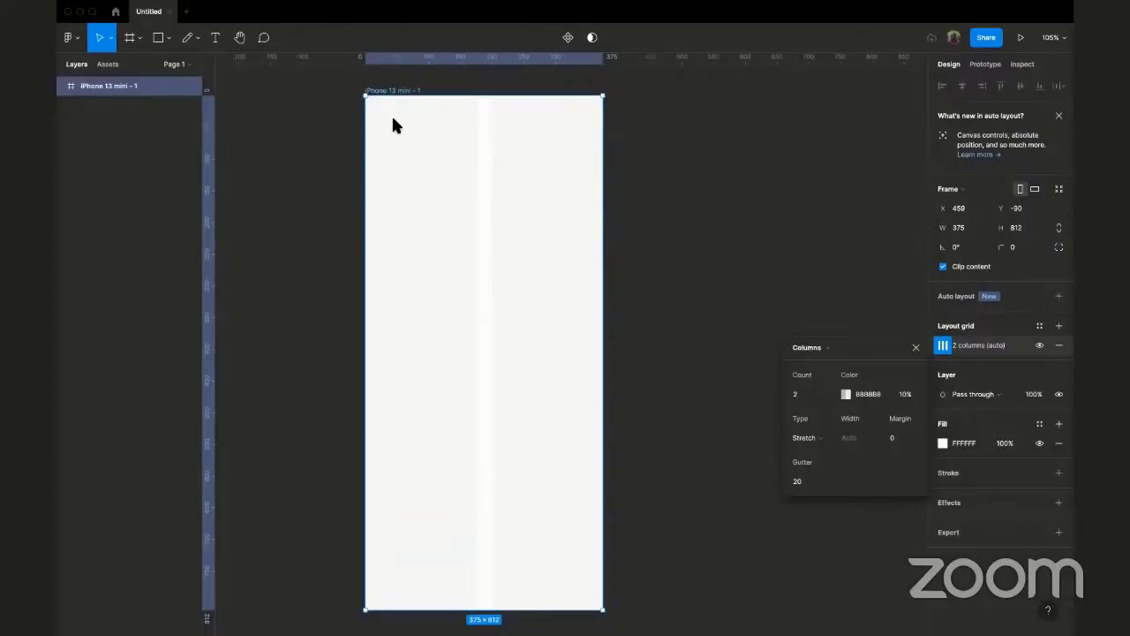
- Change the column grid's color to red C63131
{"action": "scroll", "coordinate": [393, 120], "scroll_direction": "up", "scroll_amount": 3}
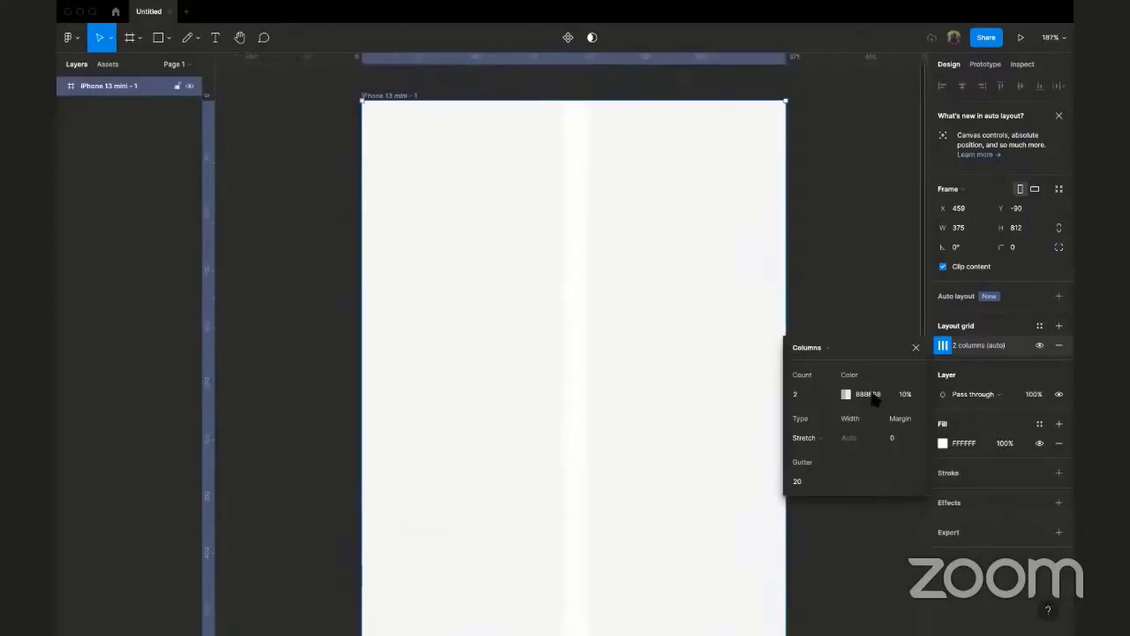
{"action": "left_click", "coordinate": [847, 395]}
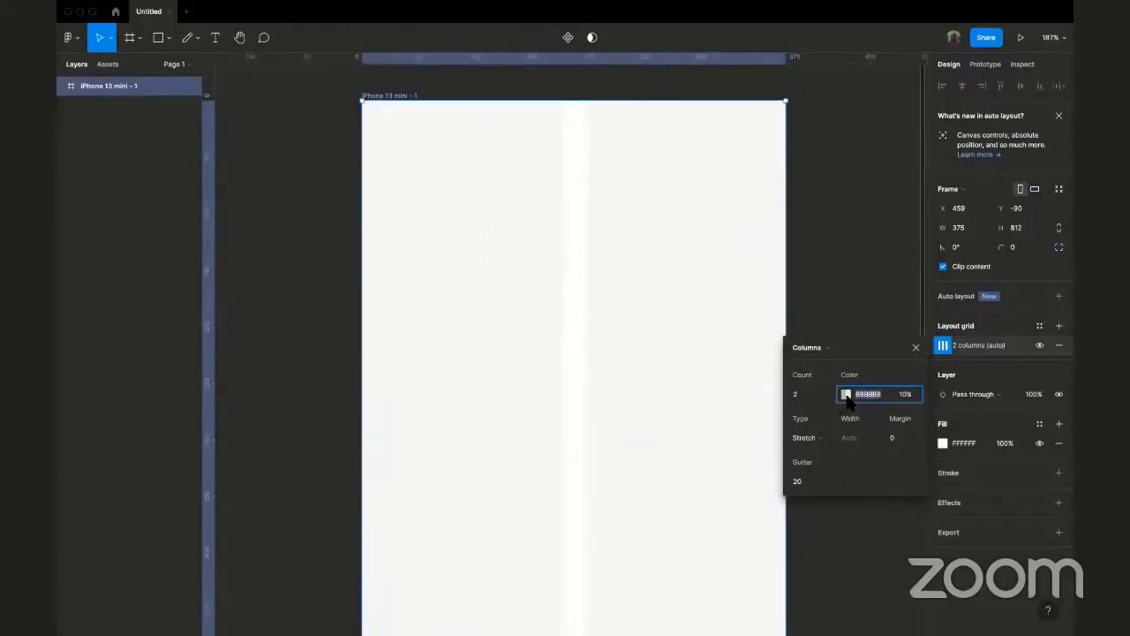
{"action": "left_click", "coordinate": [846, 396]}
{"action": "left_click", "coordinate": [745, 364]}
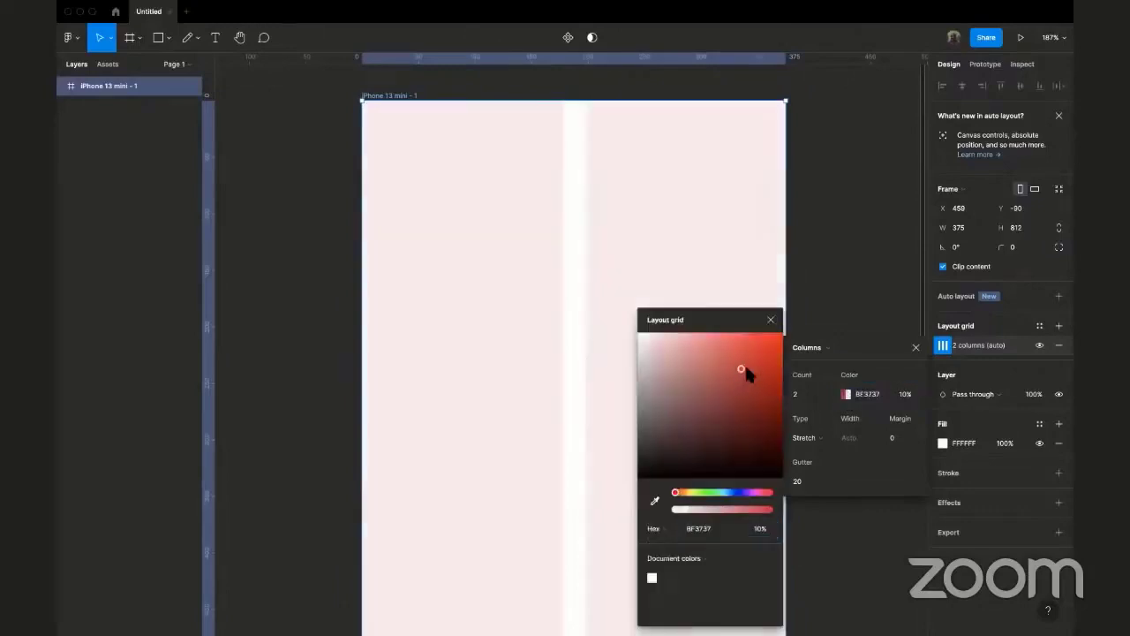
{"action": "left_click", "coordinate": [771, 321]}
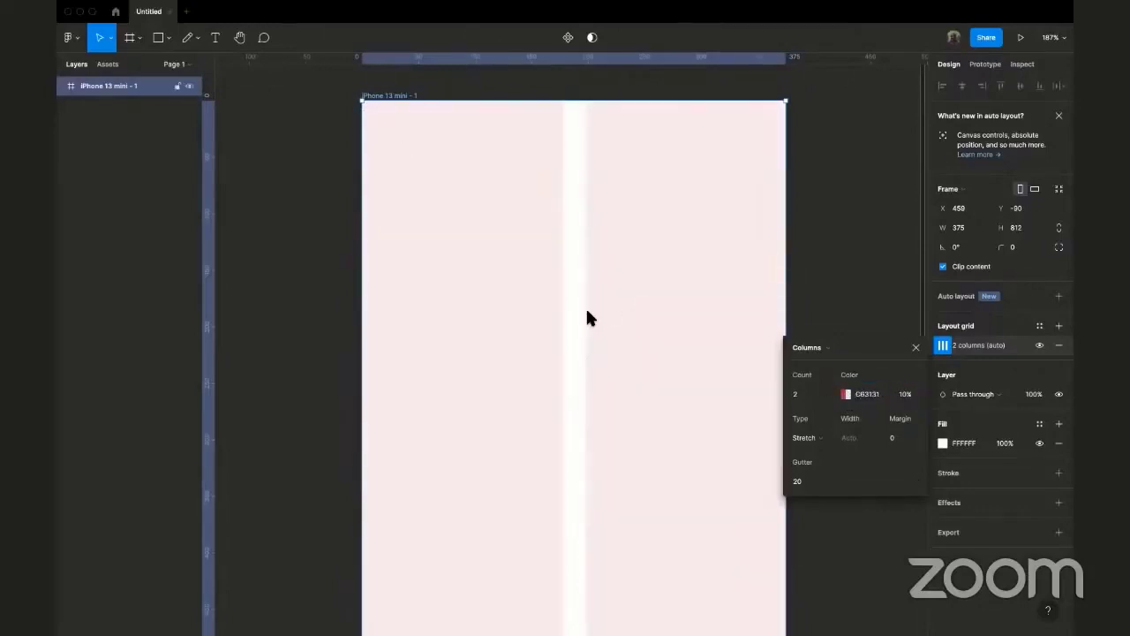
- Set the column grid's margin to 24
{"action": "left_click", "coordinate": [902, 439]}
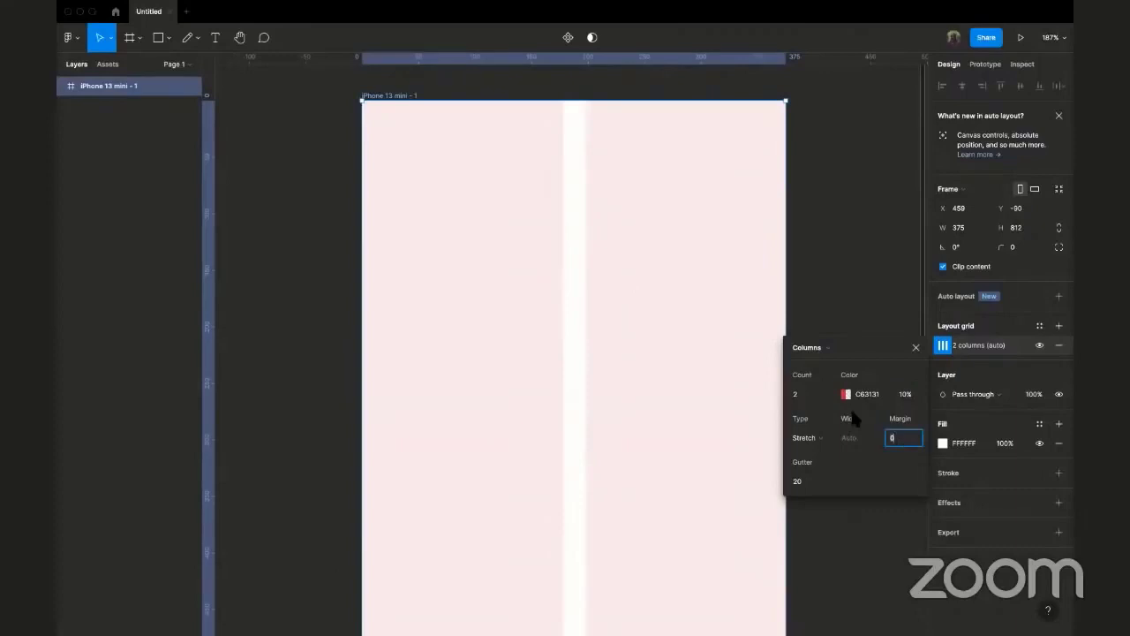
{"action": "type", "text": "24"}
{"action": "key", "text": "Return"}
{"action": "scroll", "coordinate": [373, 183], "scroll_direction": "down", "scroll_amount": 1}
{"action": "scroll", "coordinate": [373, 182], "scroll_direction": "right", "scroll_amount": 1}
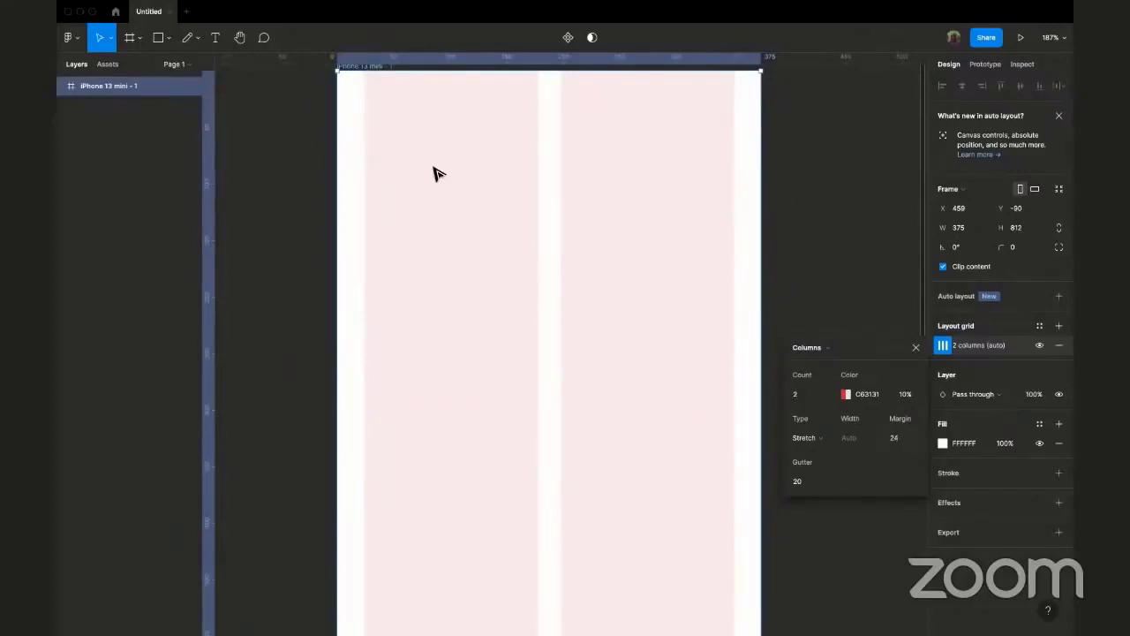
{"action": "scroll", "coordinate": [436, 173], "scroll_direction": "up", "scroll_amount": 1}
{"action": "scroll", "coordinate": [435, 172], "scroll_direction": "right", "scroll_amount": 1}
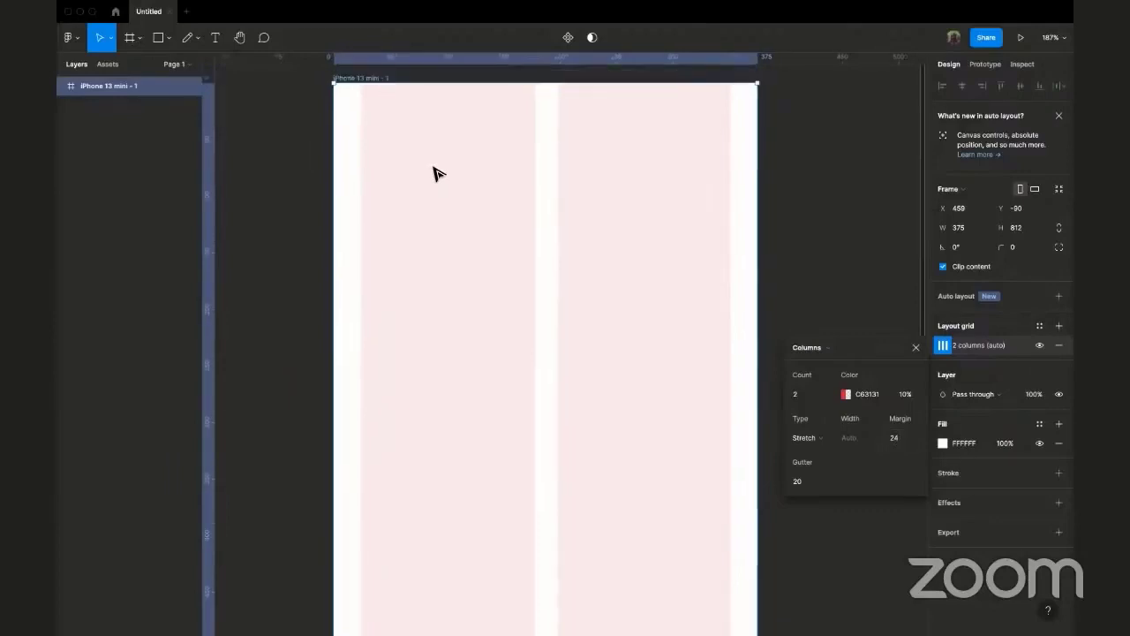
{"action": "scroll", "coordinate": [434, 174], "scroll_direction": "right", "scroll_amount": 1}
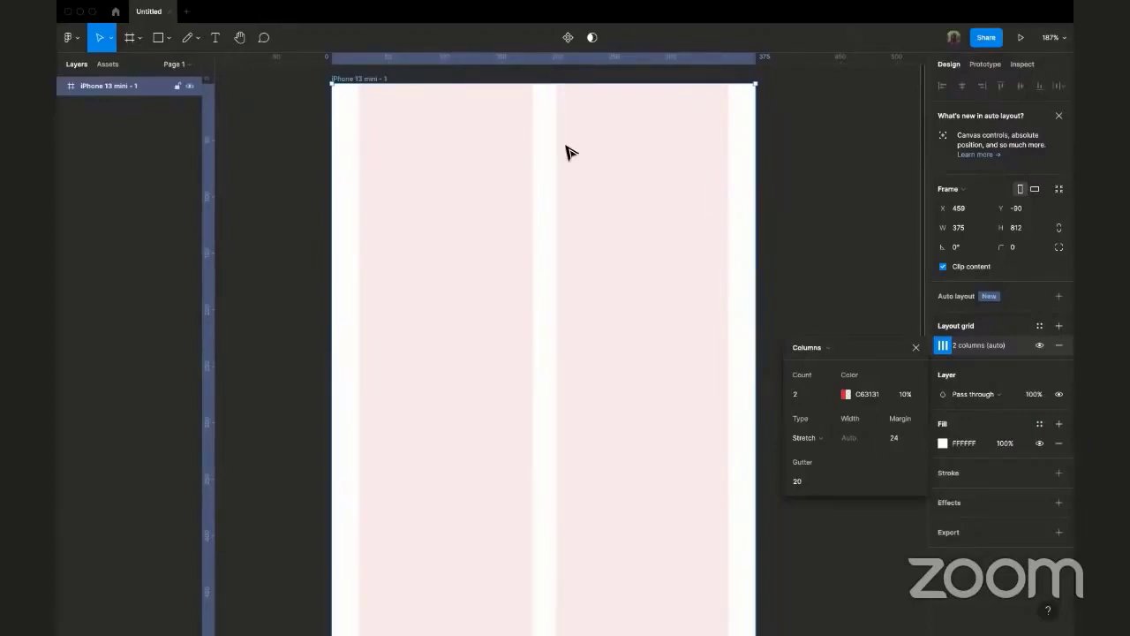
- Set the gutter between the two grid columns to 16
{"action": "left_click", "coordinate": [815, 489]}
{"action": "key", "text": "BackSpace"}
{"action": "key", "text": "BackSpace"}
{"action": "type", "text": "16"}
{"action": "key", "text": "Return"}
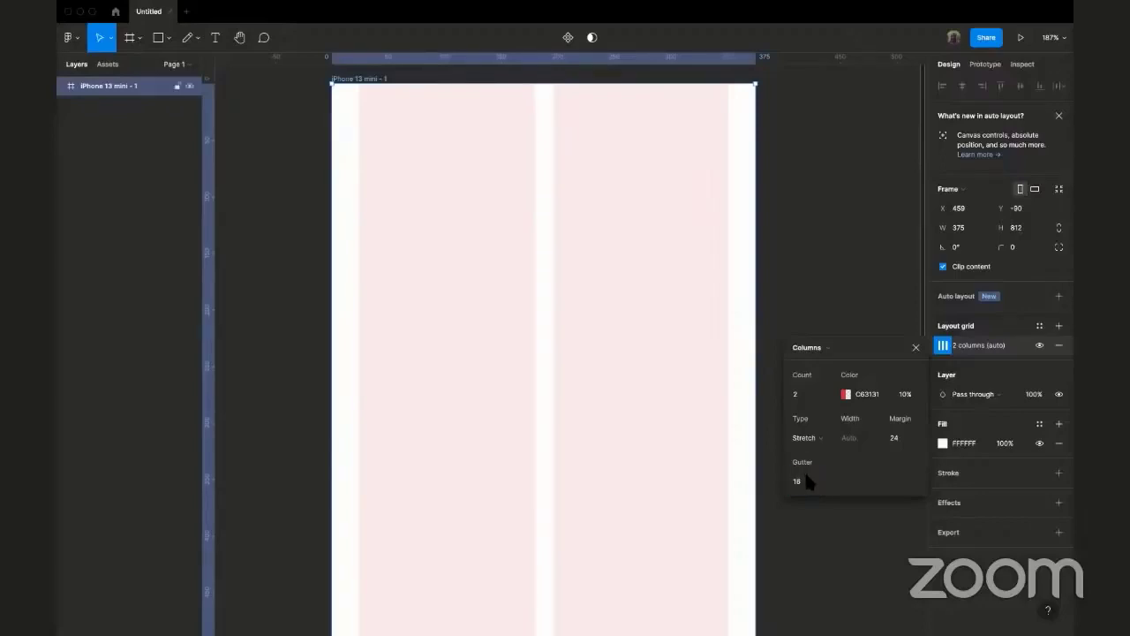
- Try a gutter of 8 between the grid columns, then return it to 16
{"action": "left_click", "coordinate": [804, 482]}
{"action": "type", "text": "8"}
{"action": "key", "text": "Return"}
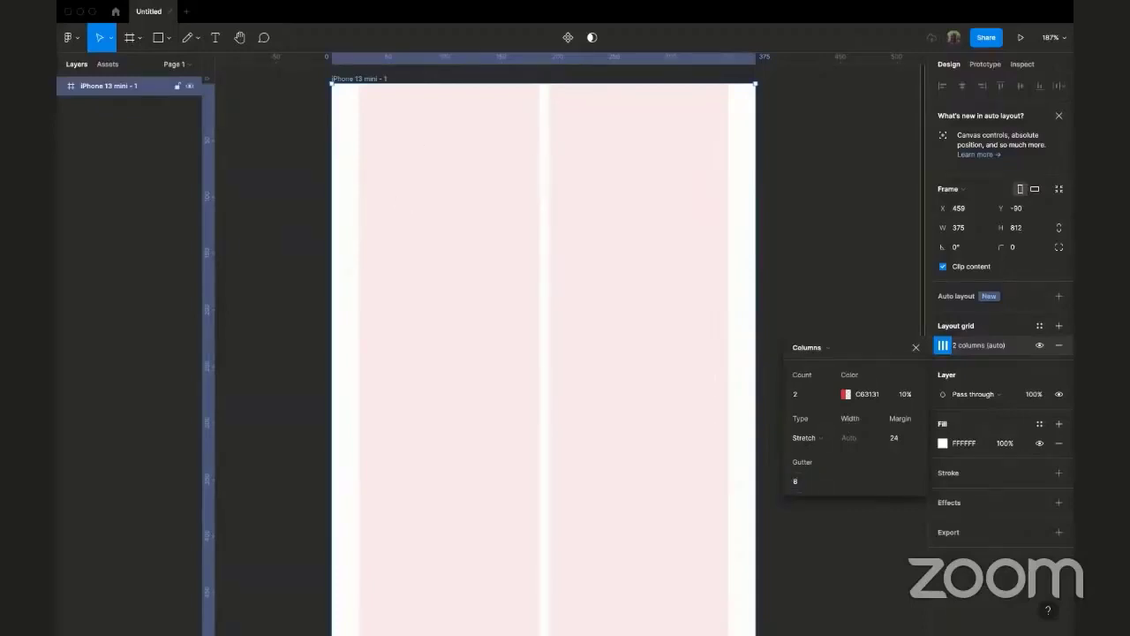
{"action": "left_click", "coordinate": [804, 481]}
{"action": "type", "text": "16"}
{"action": "key", "text": "Return"}
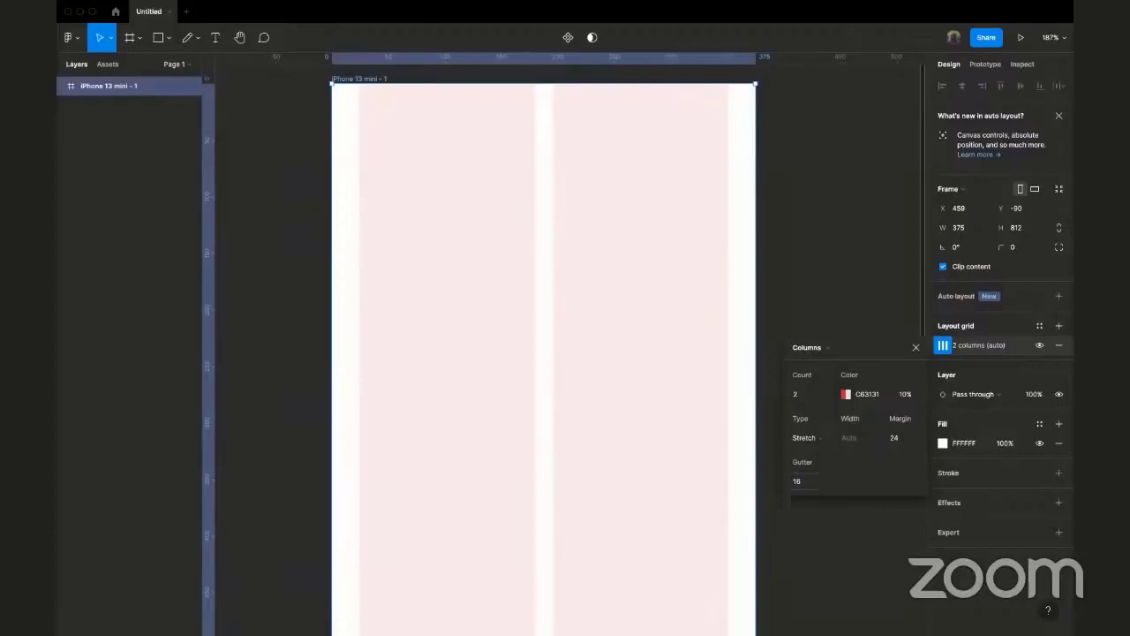
- Set the column grid's color back to gray B8B8B8 and close the grid settings
{"action": "left_click", "coordinate": [867, 394]}
{"action": "type", "text": "black"}
{"action": "key", "text": "Return"}
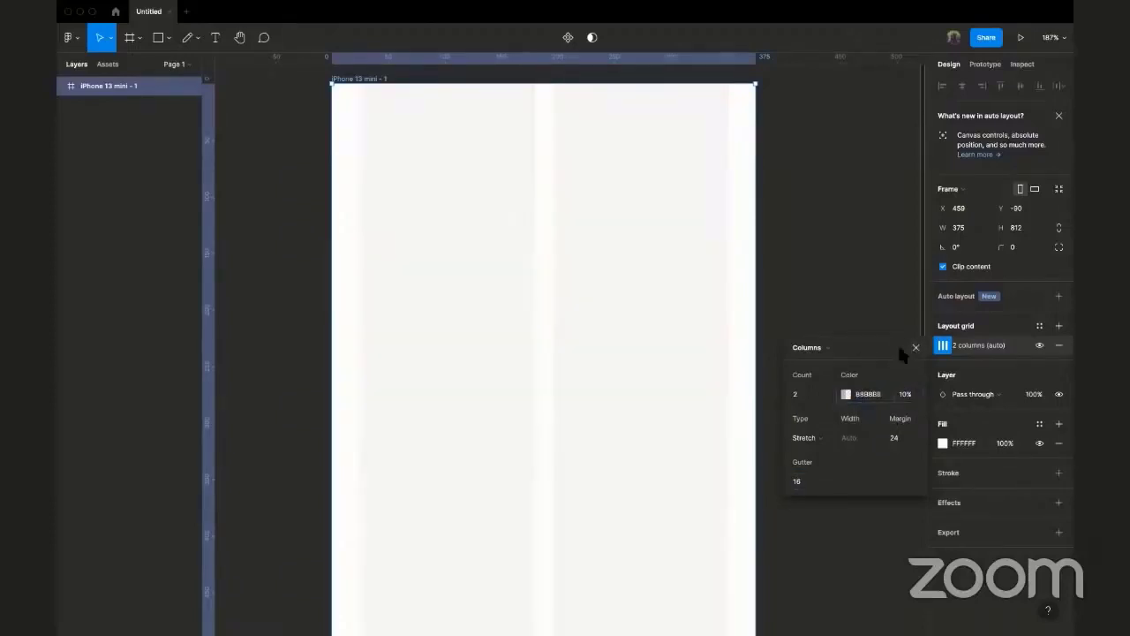
{"action": "left_click", "coordinate": [916, 347]}
{"action": "scroll", "coordinate": [944, 369], "scroll_direction": "up", "scroll_amount": 2}
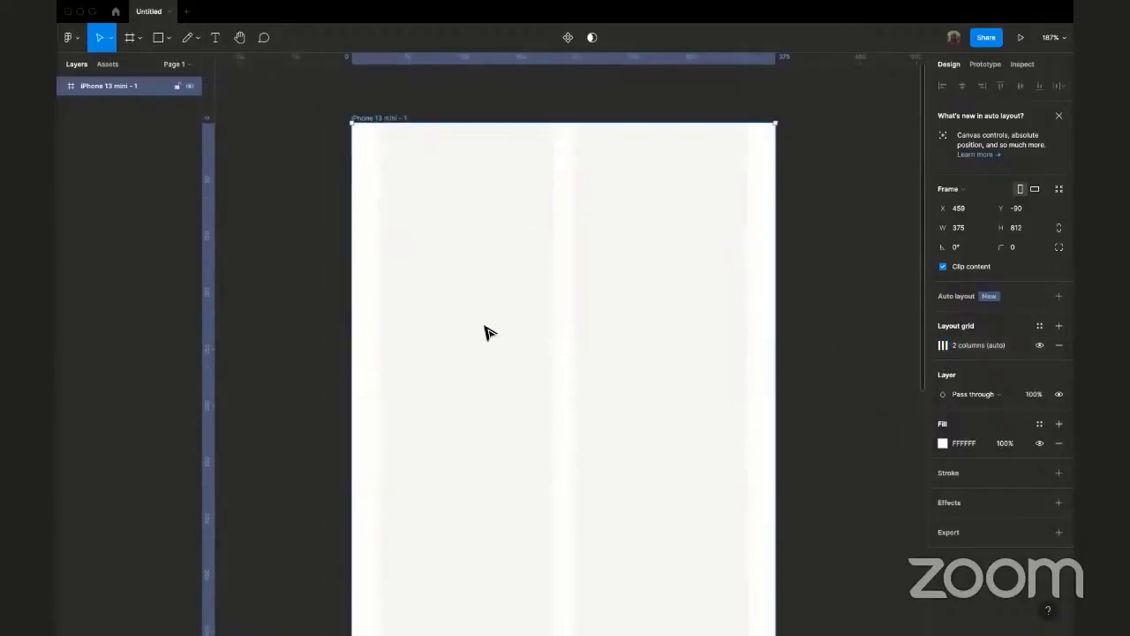
{"action": "scroll", "coordinate": [490, 334], "scroll_direction": "down", "scroll_amount": 2}
{"action": "scroll", "coordinate": [511, 350], "scroll_direction": "up", "scroll_amount": 1}
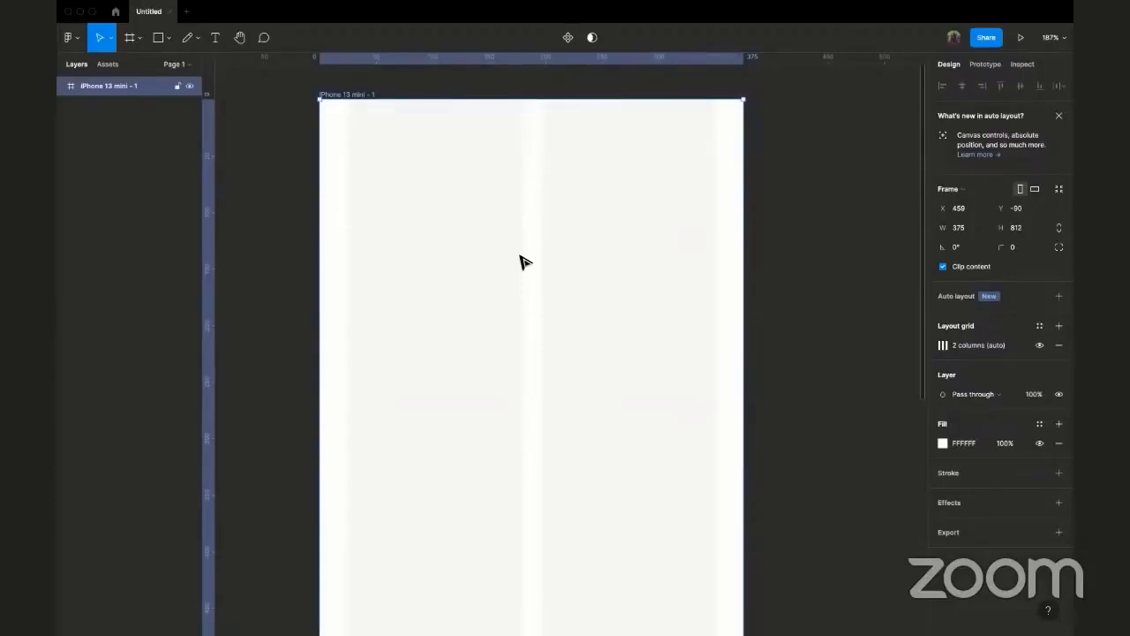
- Add the text "Welcome Back" in the upper part of the iPhone frame and move it to about X 35, Y 65
{"action": "key", "text": "t"}
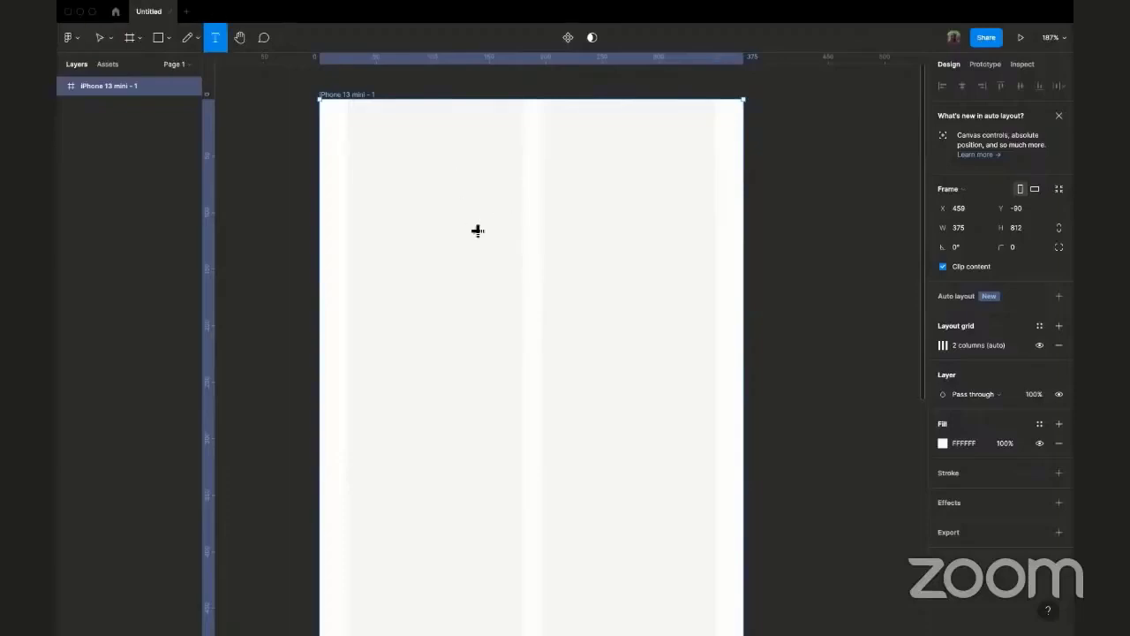
{"action": "key", "text": "v"}
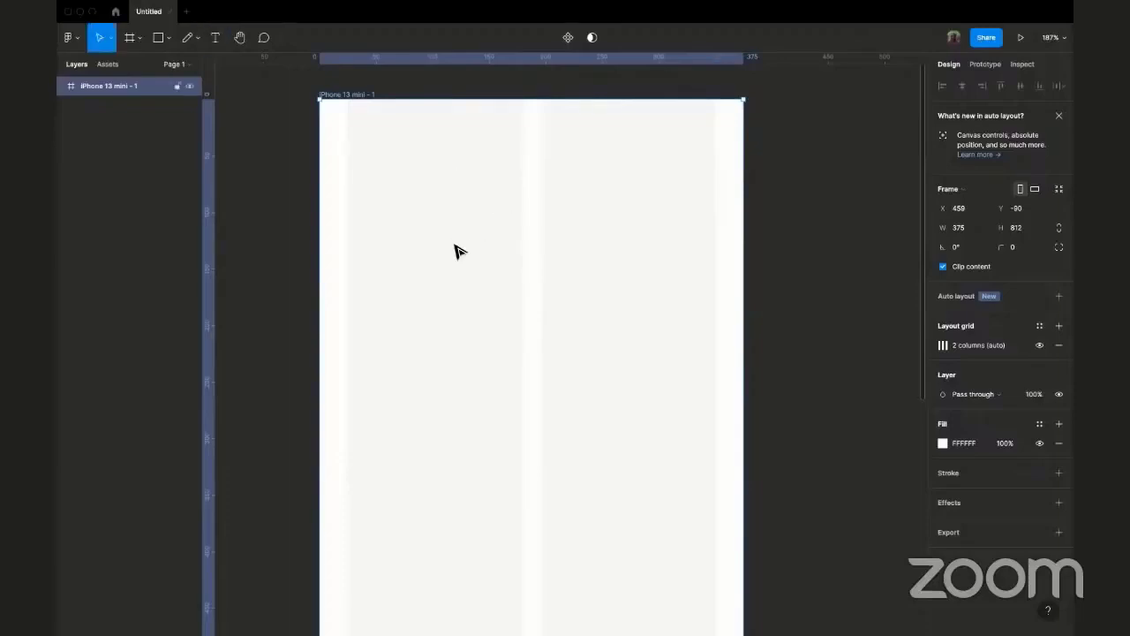
{"action": "left_click", "coordinate": [215, 38]}
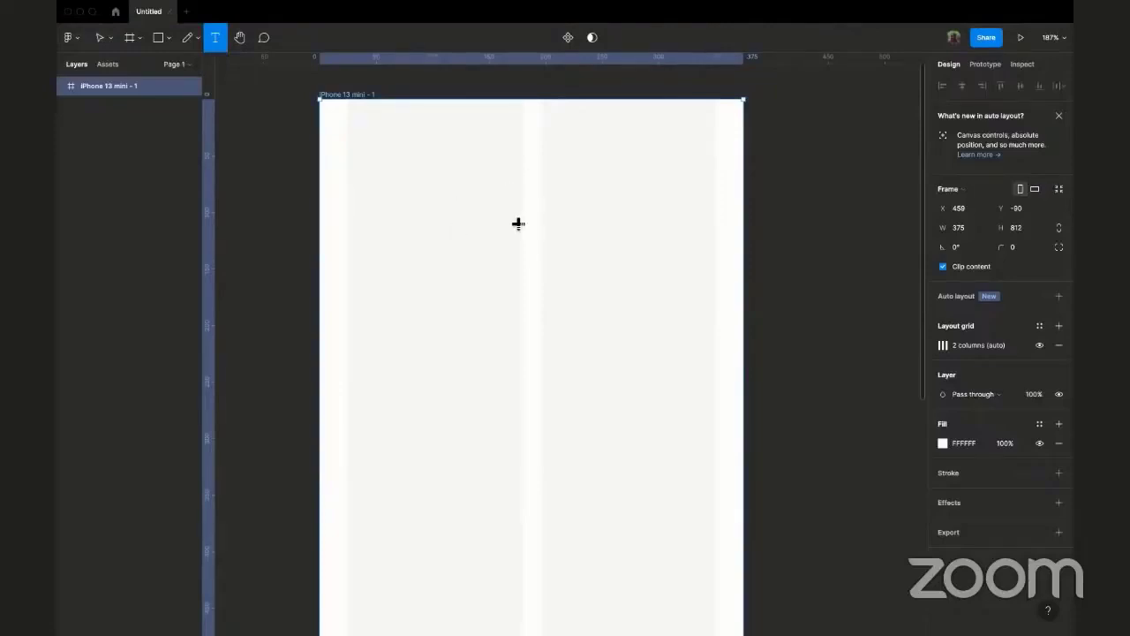
{"action": "left_click", "coordinate": [391, 192]}
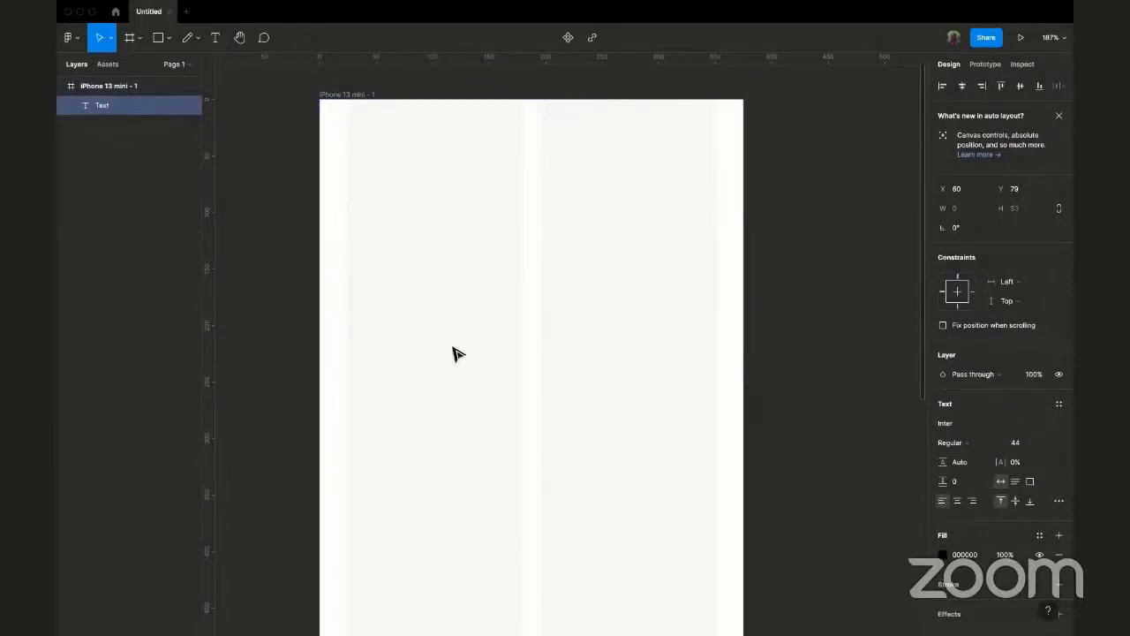
{"action": "type", "text": "Welcom"}
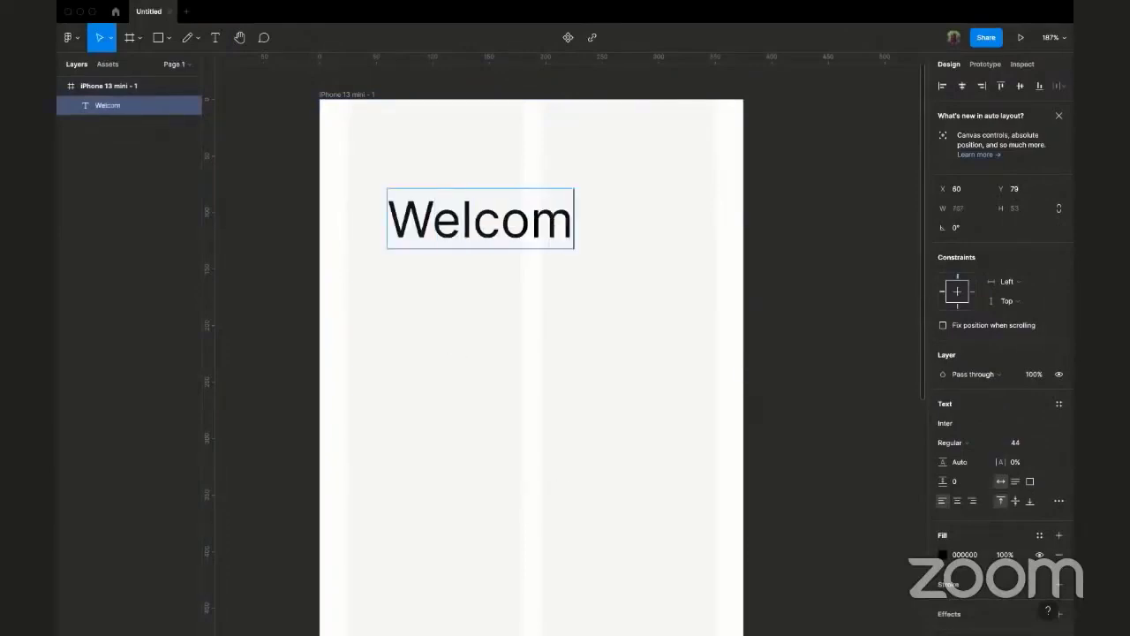
{"action": "type", "text": "e Back"}
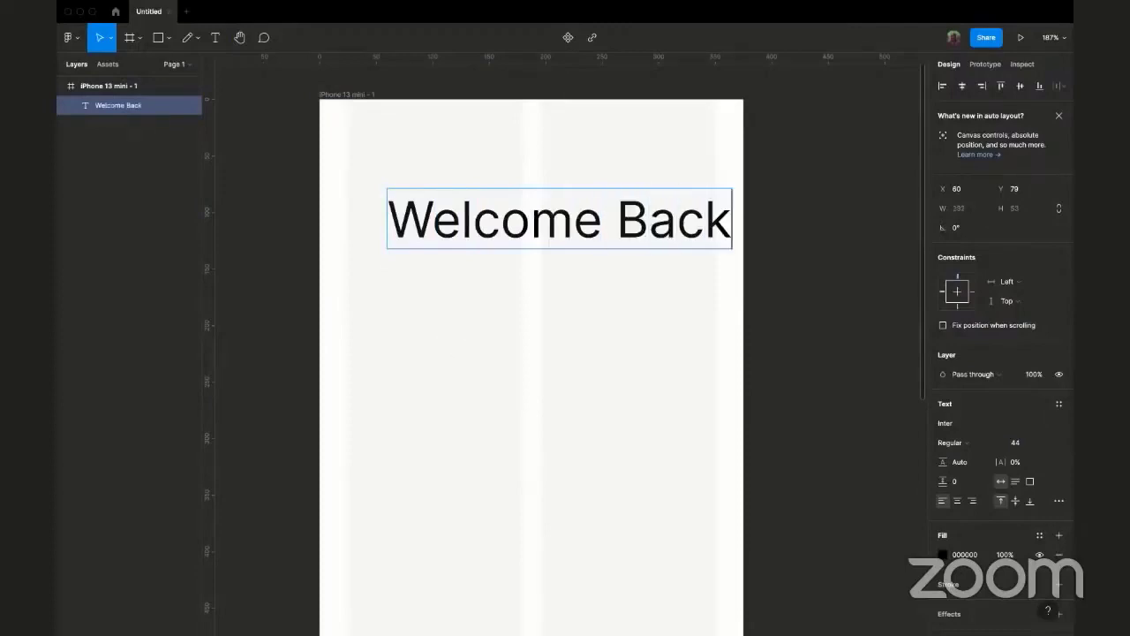
{"action": "key", "text": "Escape"}
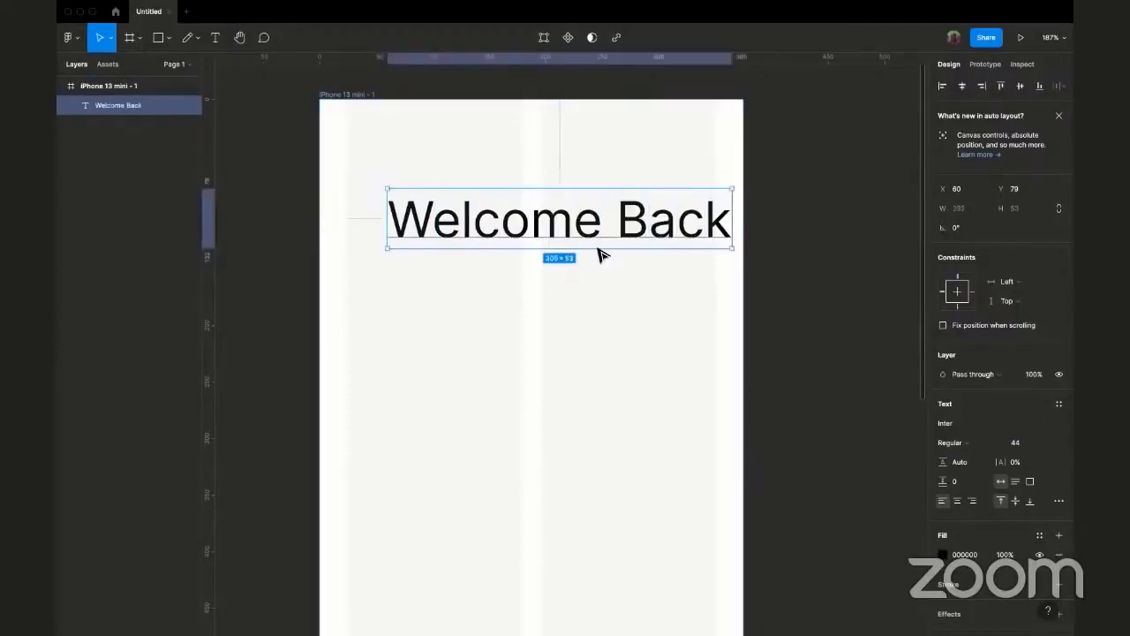
{"action": "left_click_drag", "start_coordinate": [600, 248], "coordinate": [573, 227]}
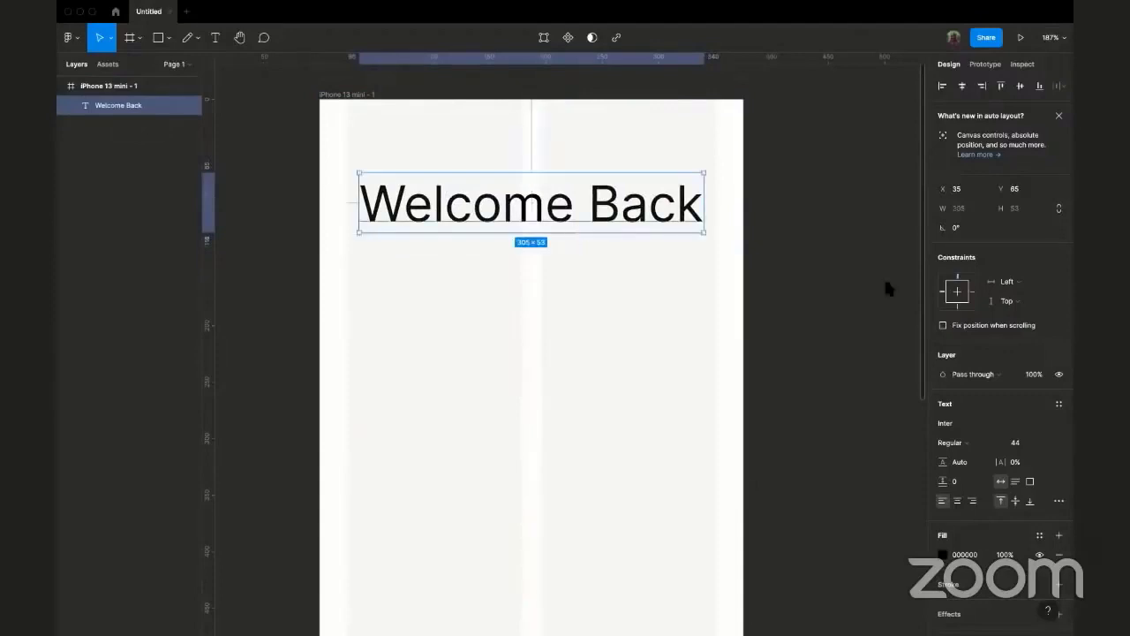
- Try a font size of 32 on the "Welcome Back" text, then set it to 24
{"action": "left_click", "coordinate": [1024, 443]}
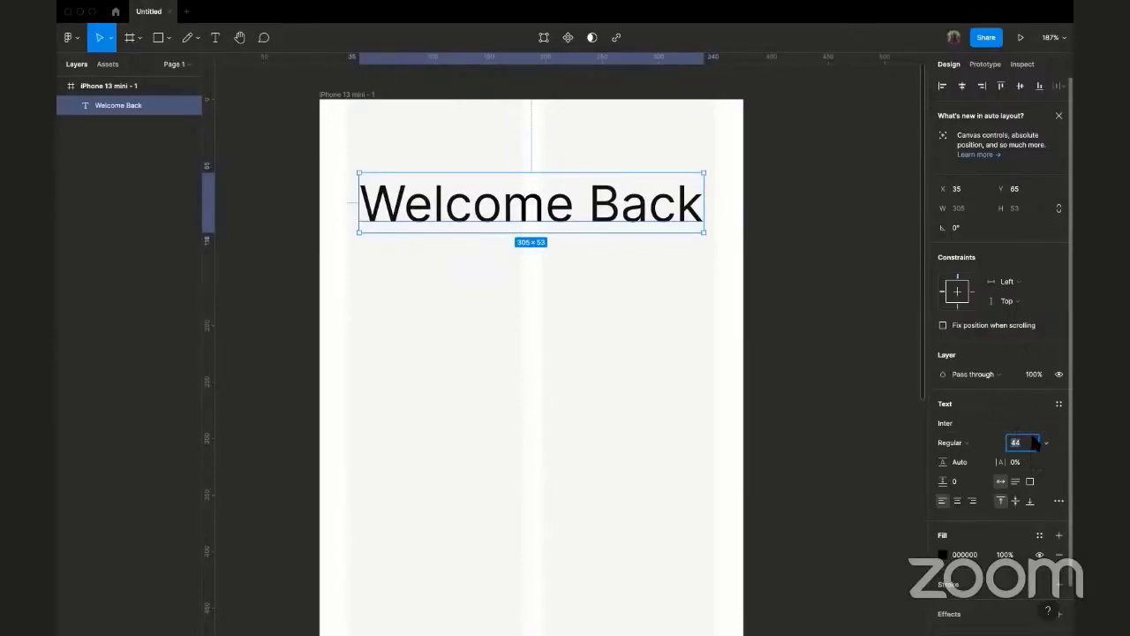
{"action": "scroll", "coordinate": [1033, 419], "scroll_direction": "down", "scroll_amount": 1}
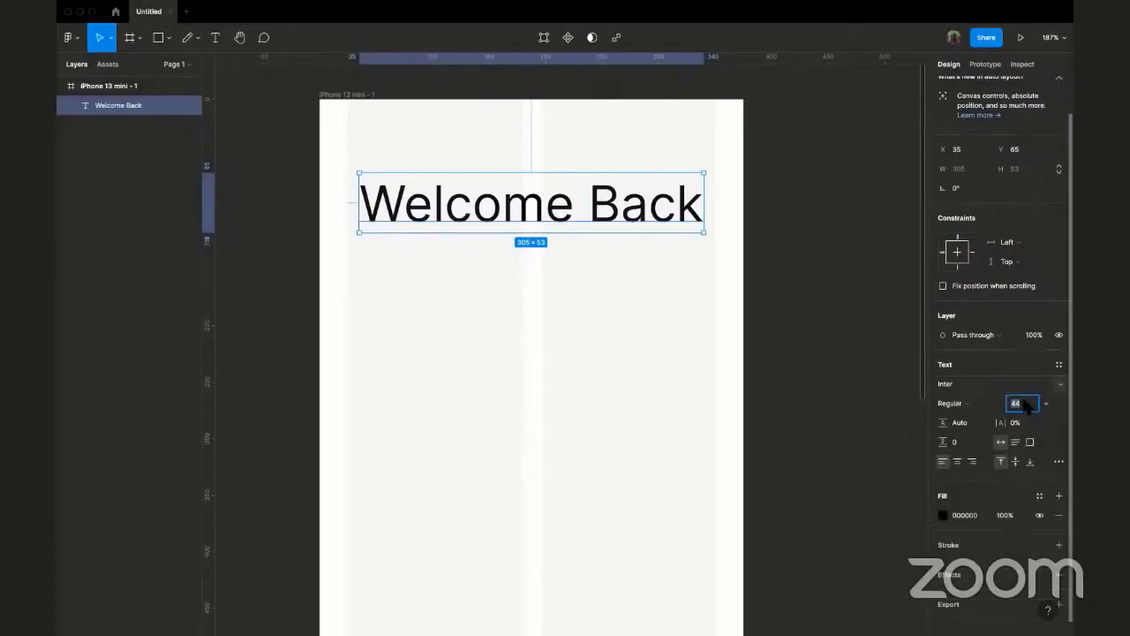
{"action": "type", "text": "32"}
{"action": "key", "text": "Return"}
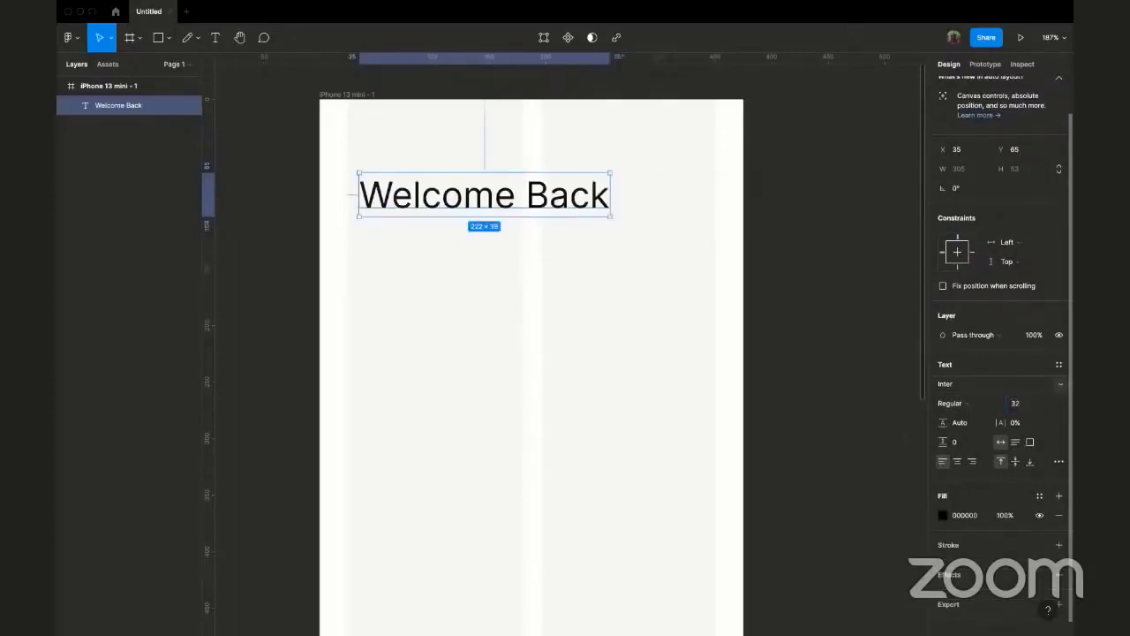
{"action": "left_click", "coordinate": [1016, 403]}
{"action": "type", "text": "24"}
{"action": "key", "text": "Return"}
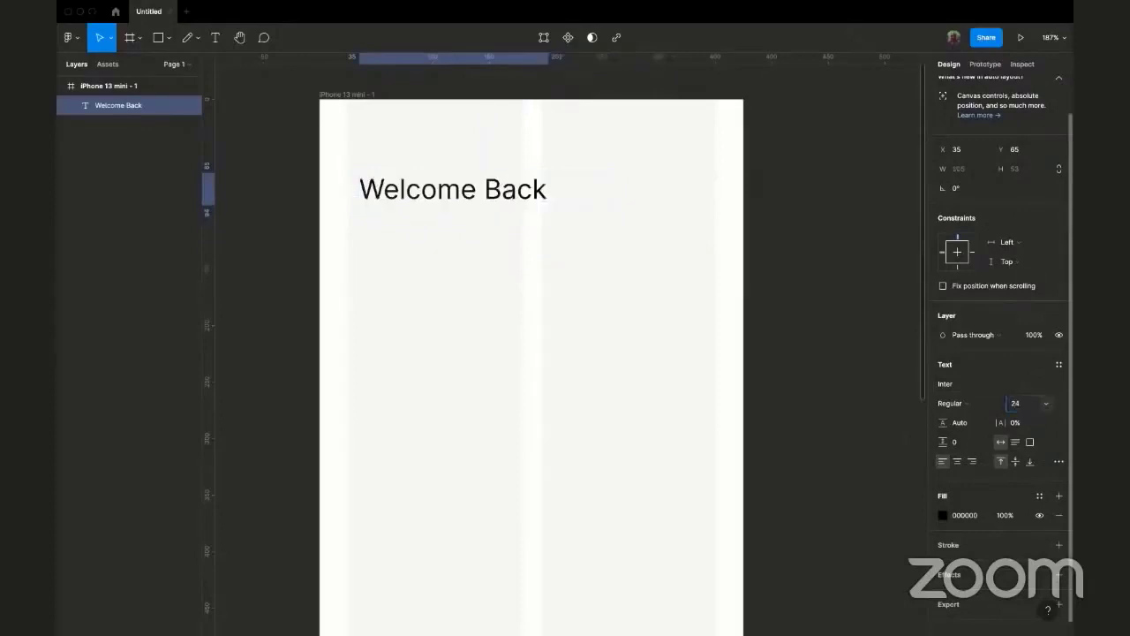
- Move the "Welcome Back" text to X 24, Y 88 so it aligns with the first column's outer edge, and deselect it
{"action": "left_click_drag", "start_coordinate": [431, 195], "coordinate": [426, 229]}
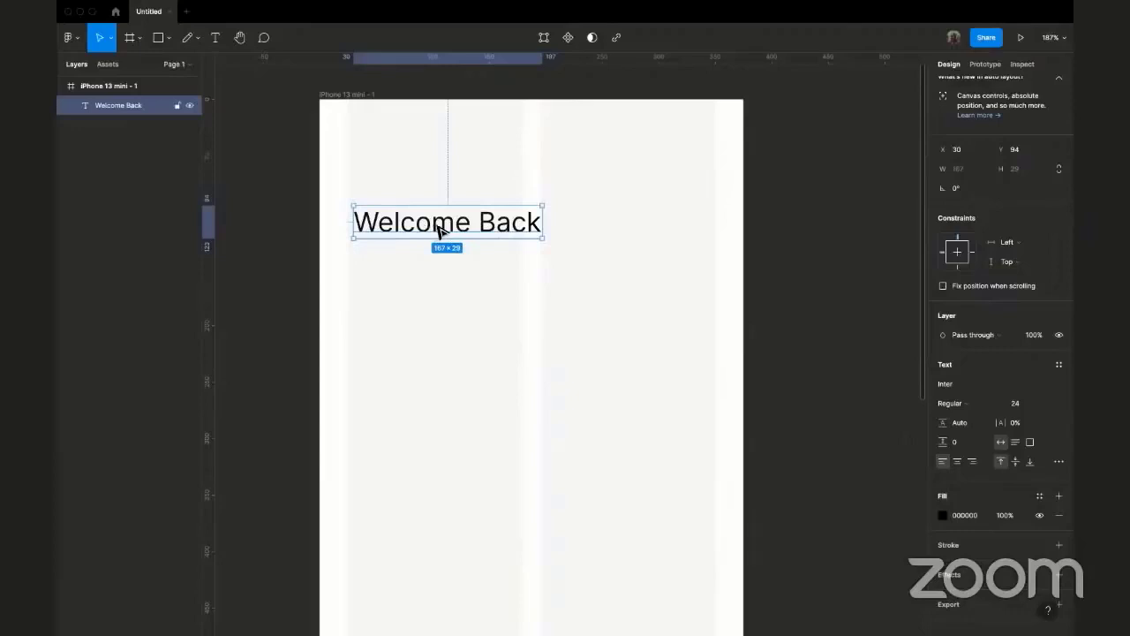
{"action": "left_click_drag", "start_coordinate": [438, 227], "coordinate": [437, 223]}
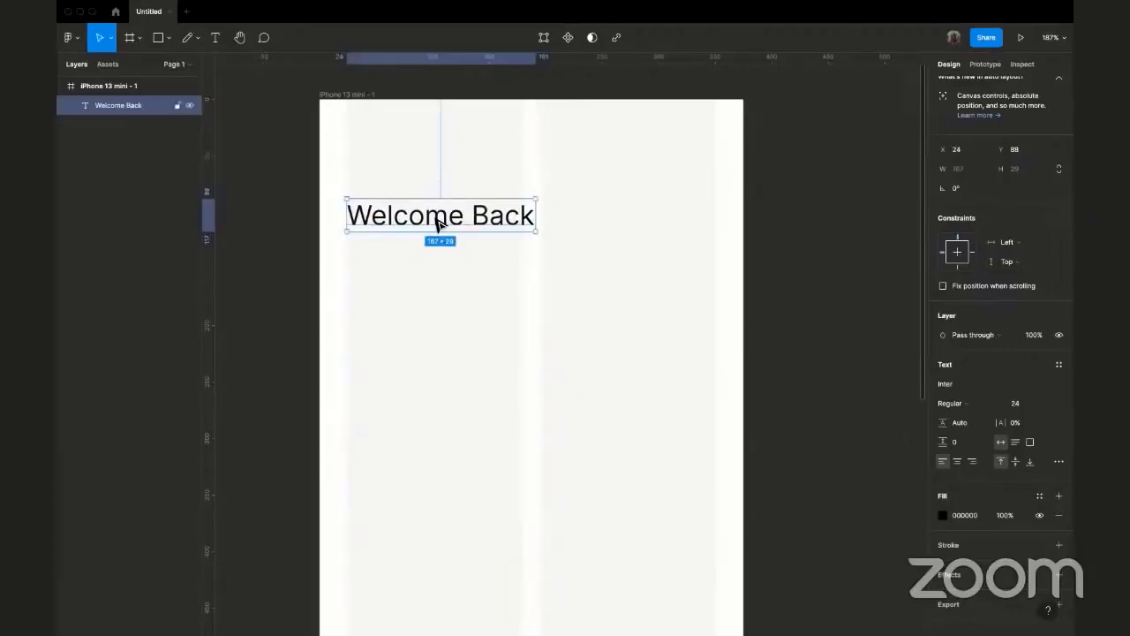
{"action": "left_click", "coordinate": [454, 239]}
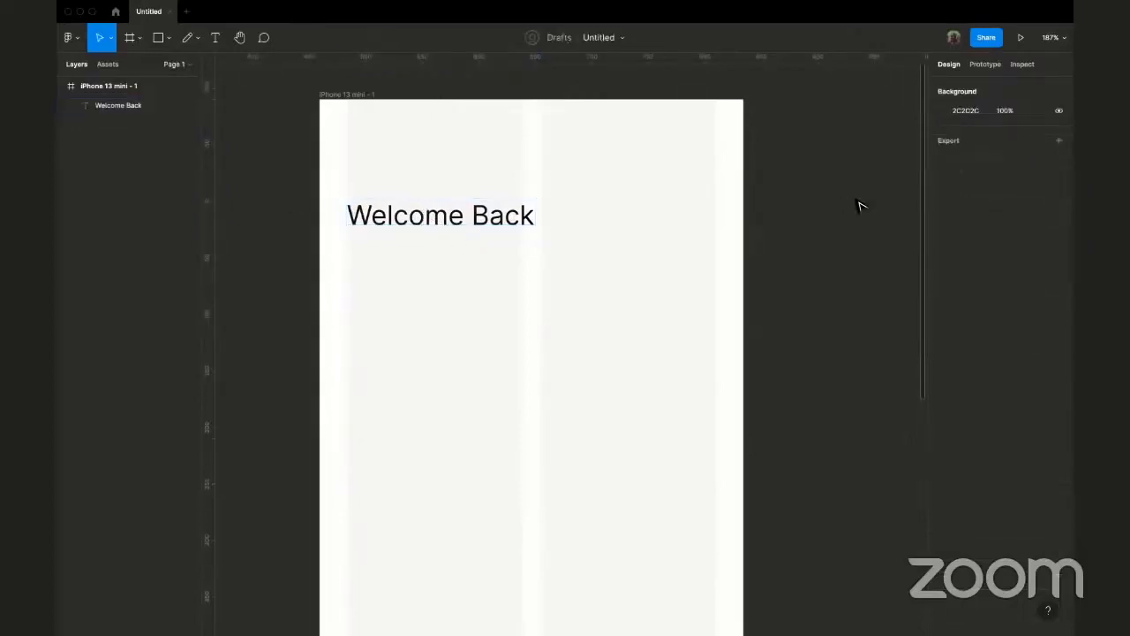
- Switch the interface theme to Light in the preferences
{"action": "scroll", "coordinate": [859, 206], "scroll_direction": "down", "scroll_amount": 2}
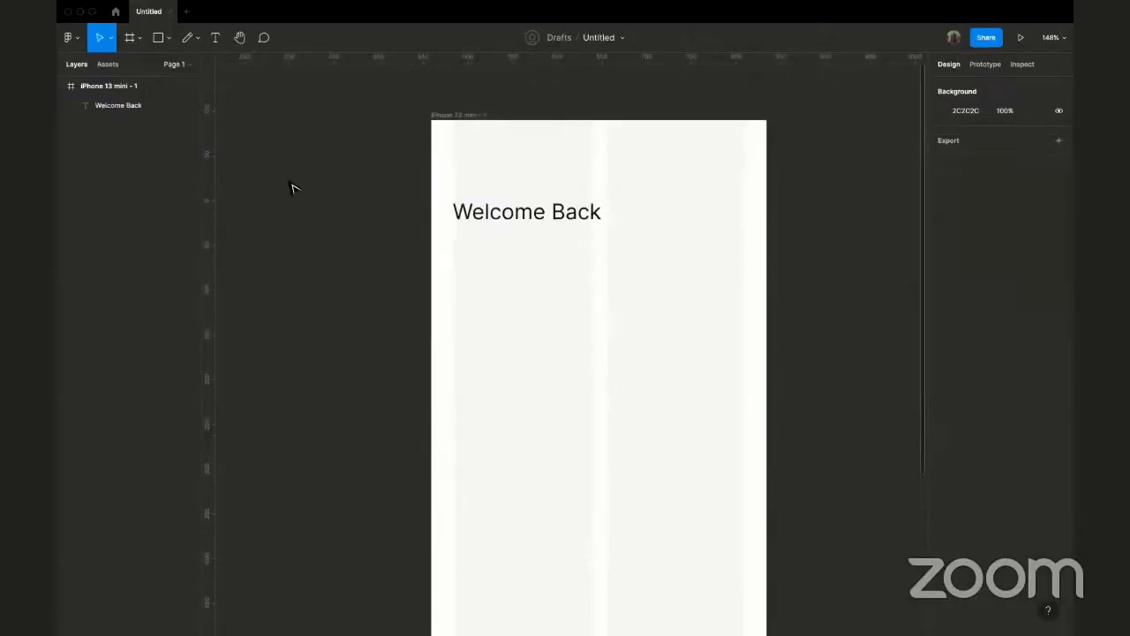
{"action": "left_click", "coordinate": [78, 39]}
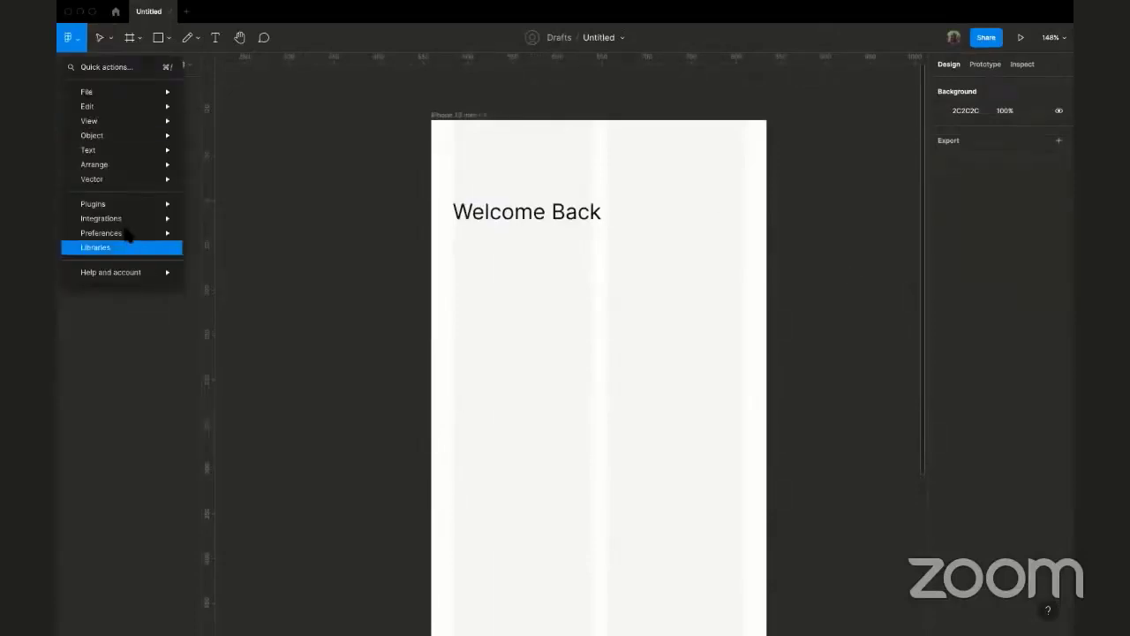
{"action": "mouse_move", "coordinate": [128, 234]}
{"action": "mouse_move", "coordinate": [249, 460]}
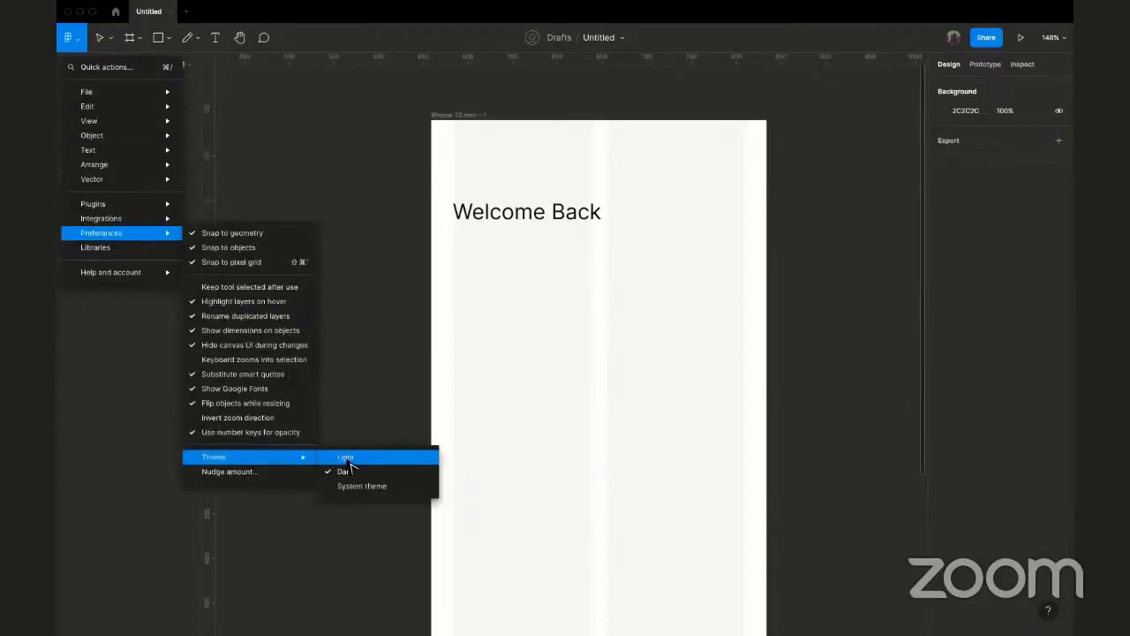
{"action": "left_click", "coordinate": [349, 457]}
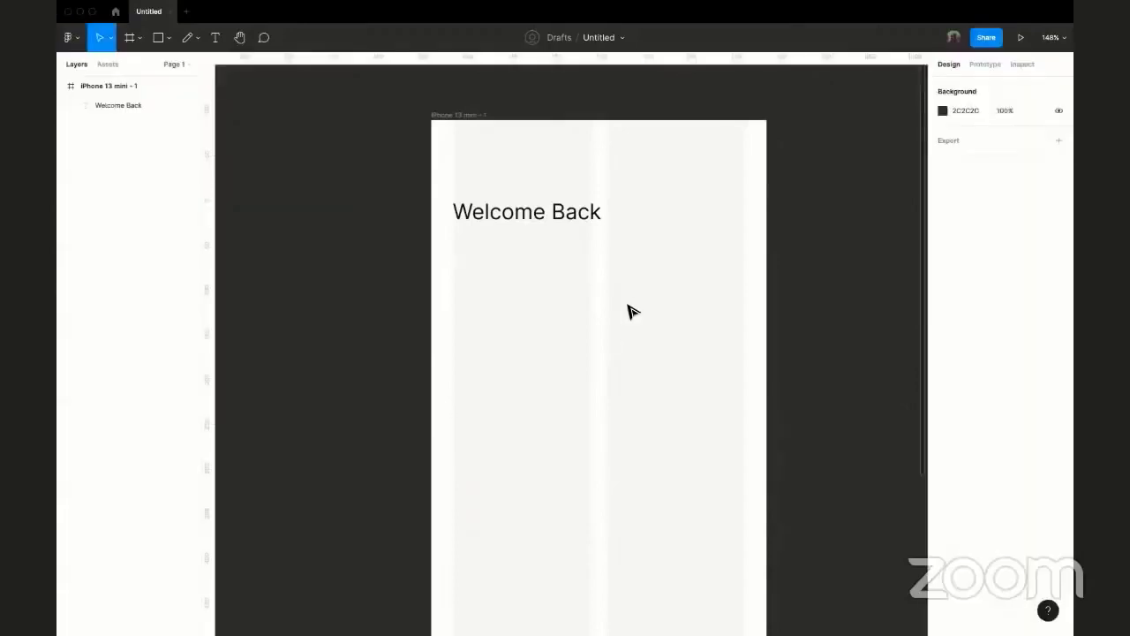
- Set the canvas background color to ECECEC
{"action": "left_click", "coordinate": [958, 115]}
{"action": "type", "text": "ECECEC"}
{"action": "key", "text": "Return"}
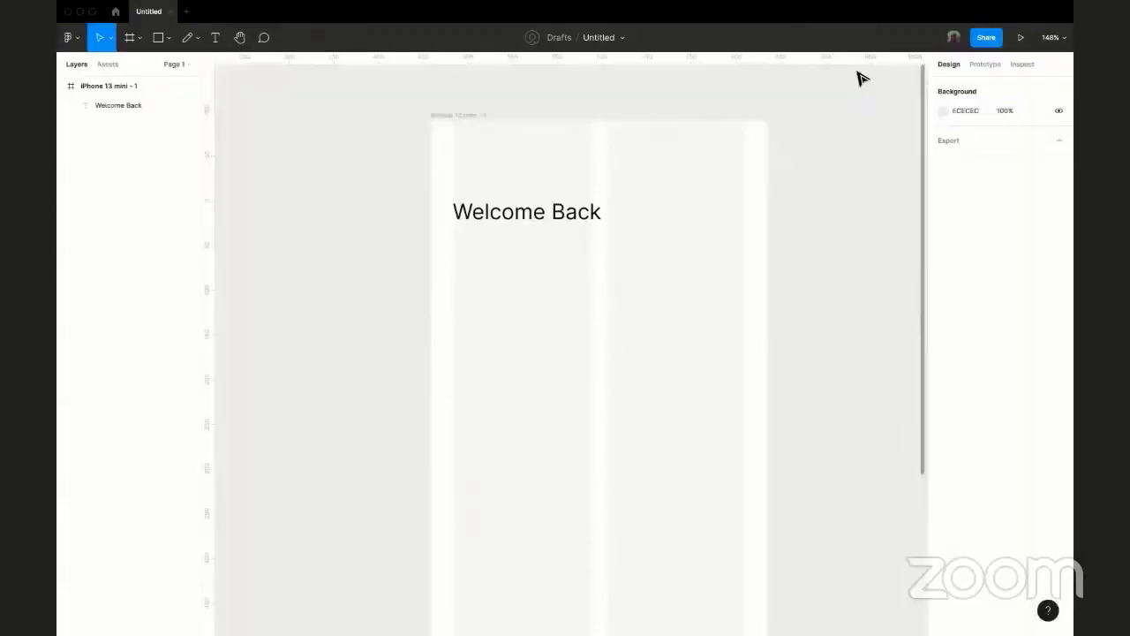
{"action": "scroll", "coordinate": [839, 262], "scroll_direction": "down", "scroll_amount": 1}
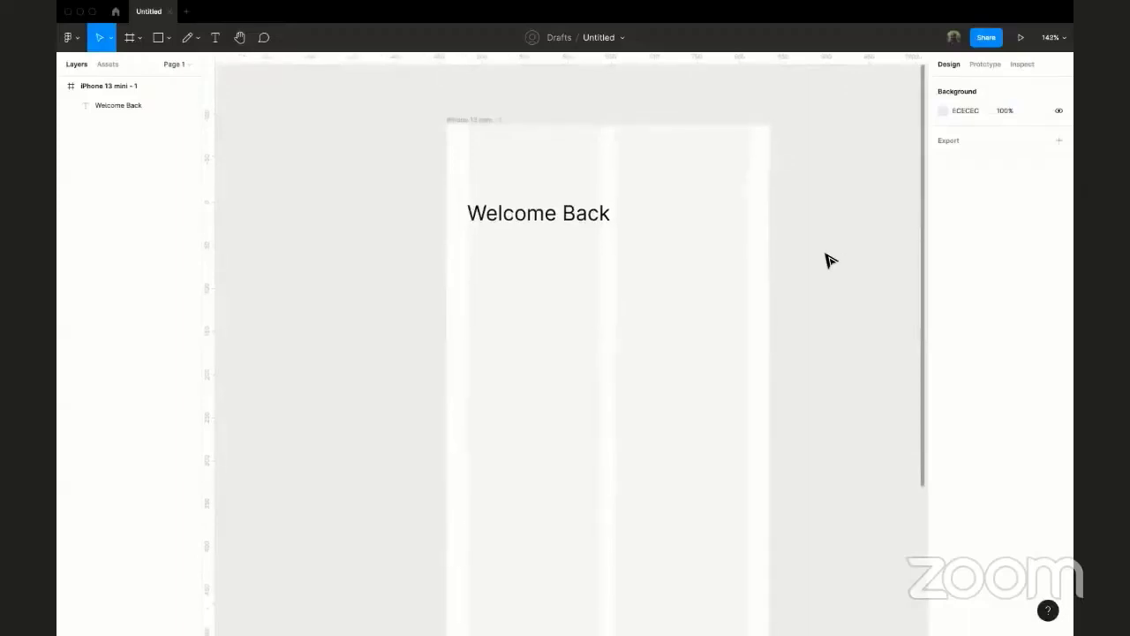
{"action": "scroll", "coordinate": [830, 259], "scroll_direction": "right", "scroll_amount": 2}
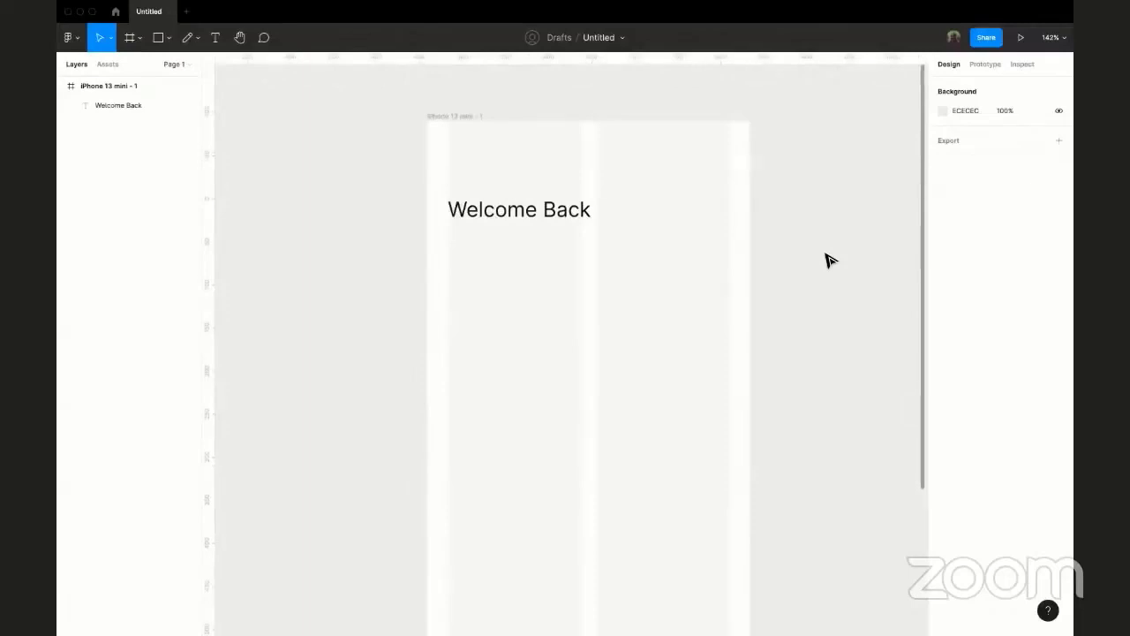
{"action": "scroll", "coordinate": [827, 260], "scroll_direction": "right", "scroll_amount": 3}
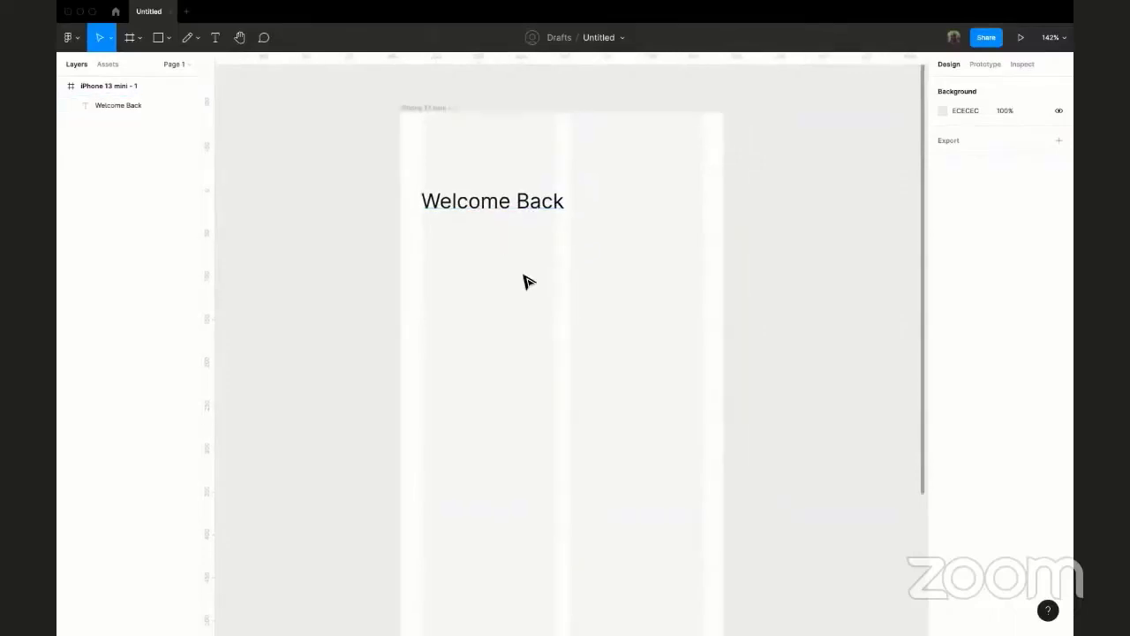
{"action": "left_click", "coordinate": [484, 204]}
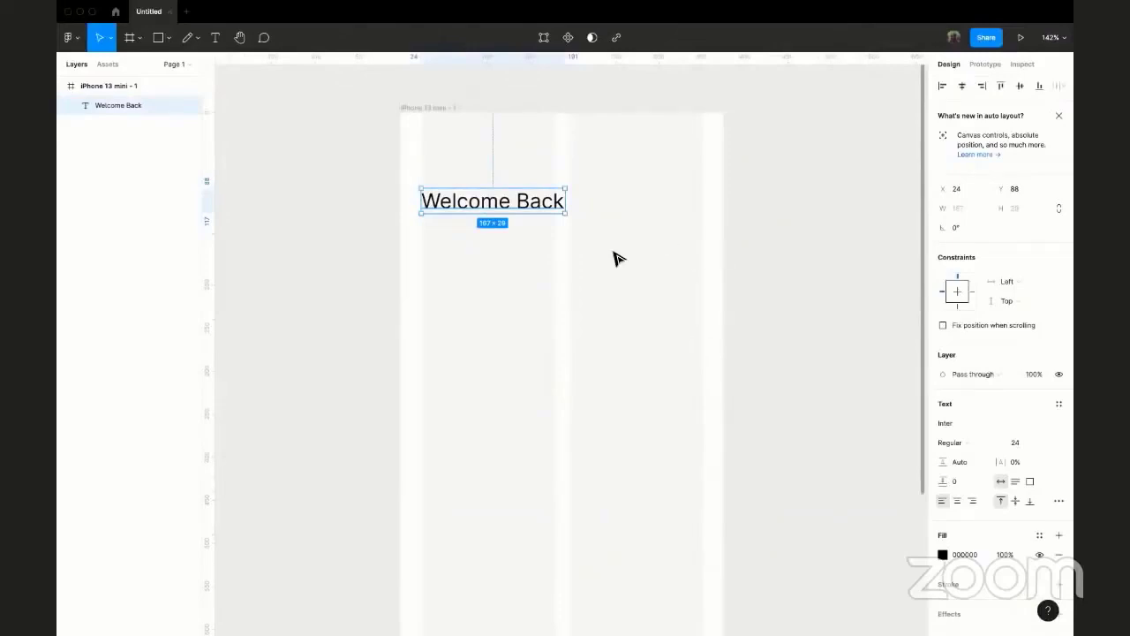
{"action": "left_click", "coordinate": [1024, 439]}
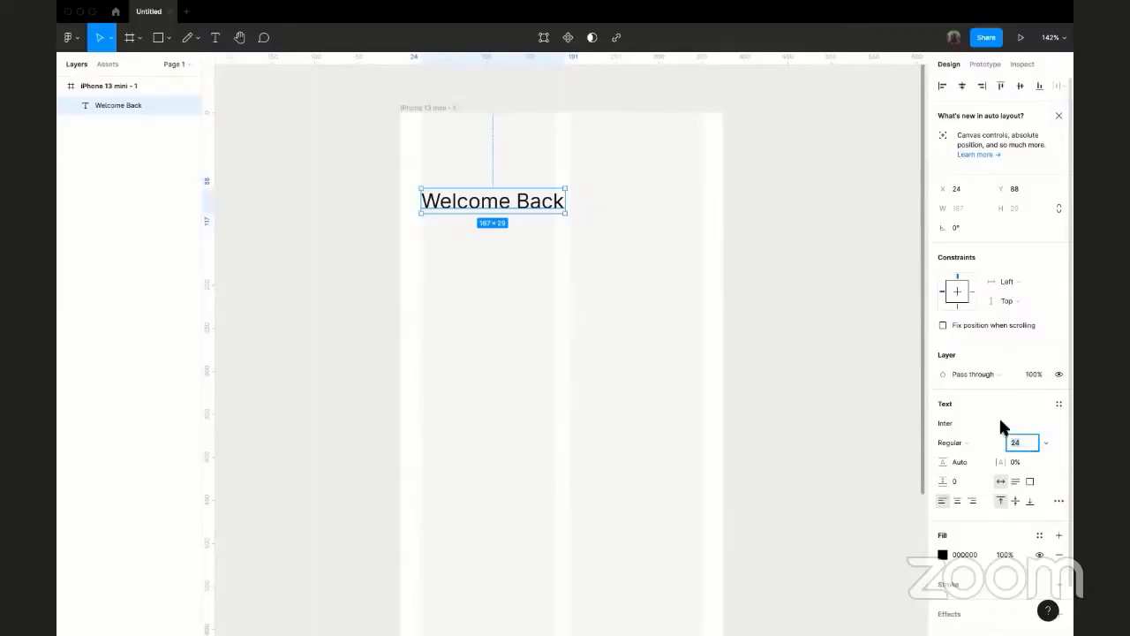
{"action": "left_click", "coordinate": [592, 272]}
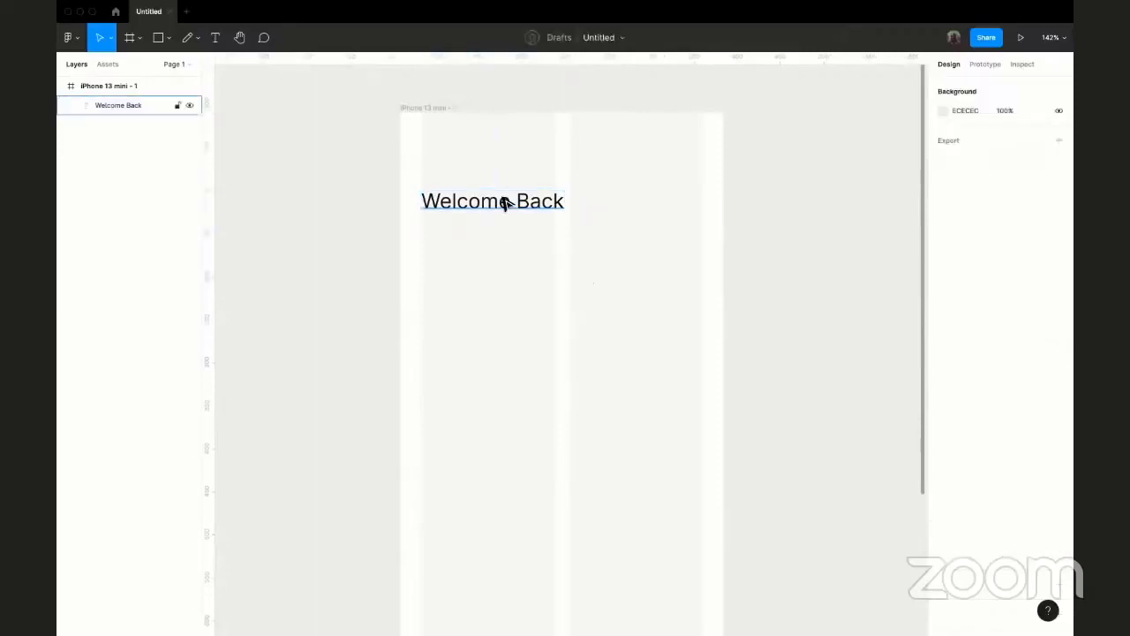
- Browse the available fonts and change the "Welcome Back" text's font to Manrope
{"action": "left_click", "coordinate": [505, 205]}
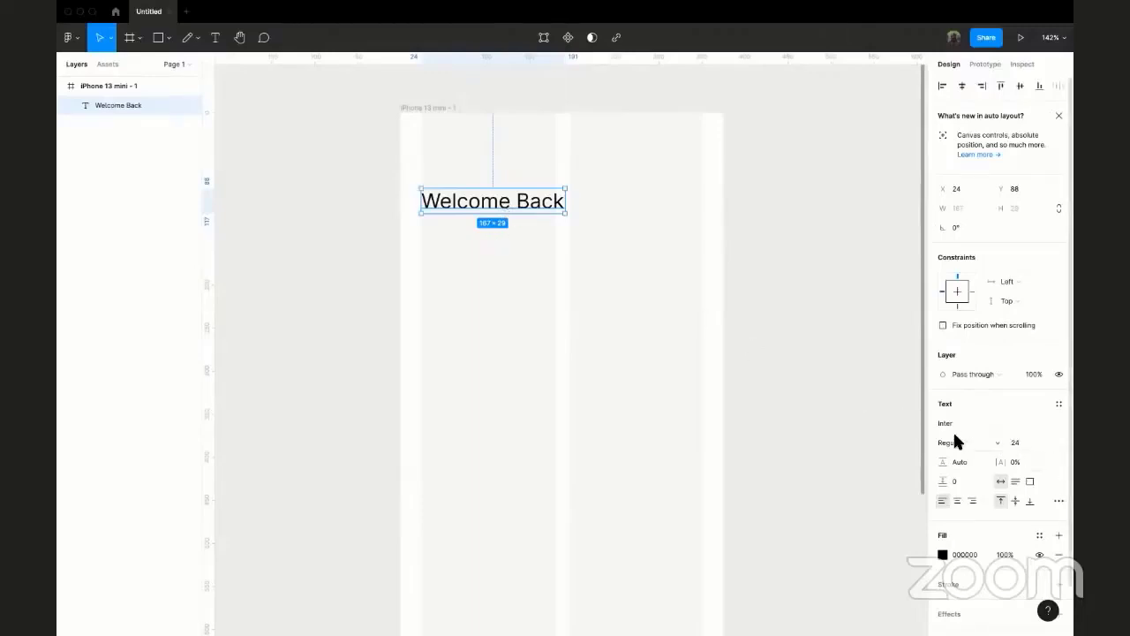
{"action": "scroll", "coordinate": [987, 428], "scroll_direction": "down", "scroll_amount": 1}
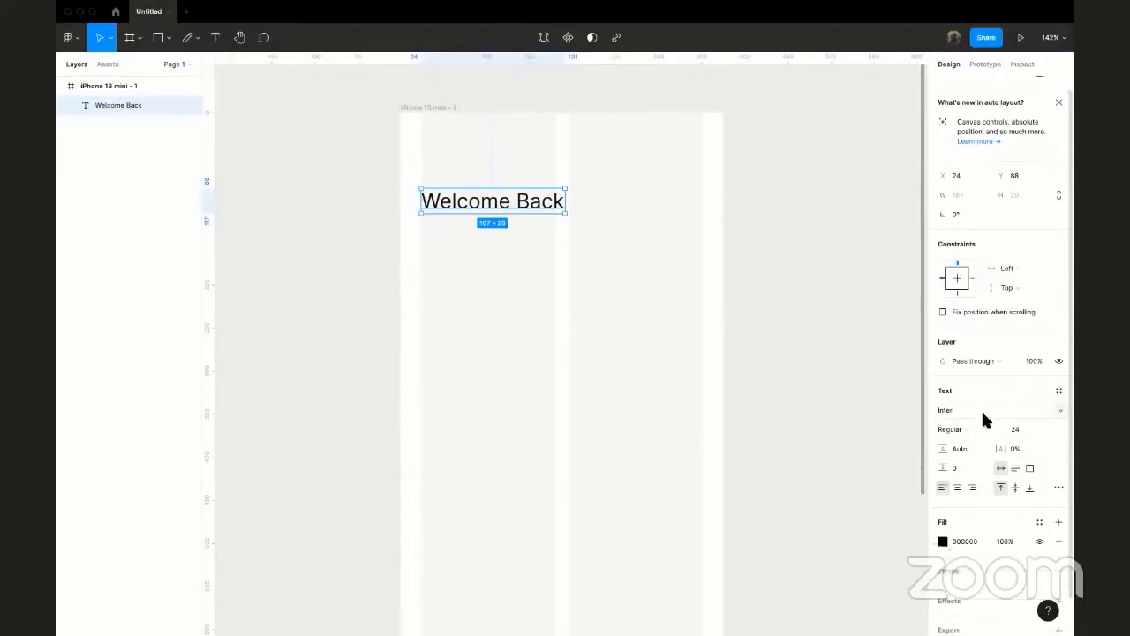
{"action": "left_click", "coordinate": [1058, 409]}
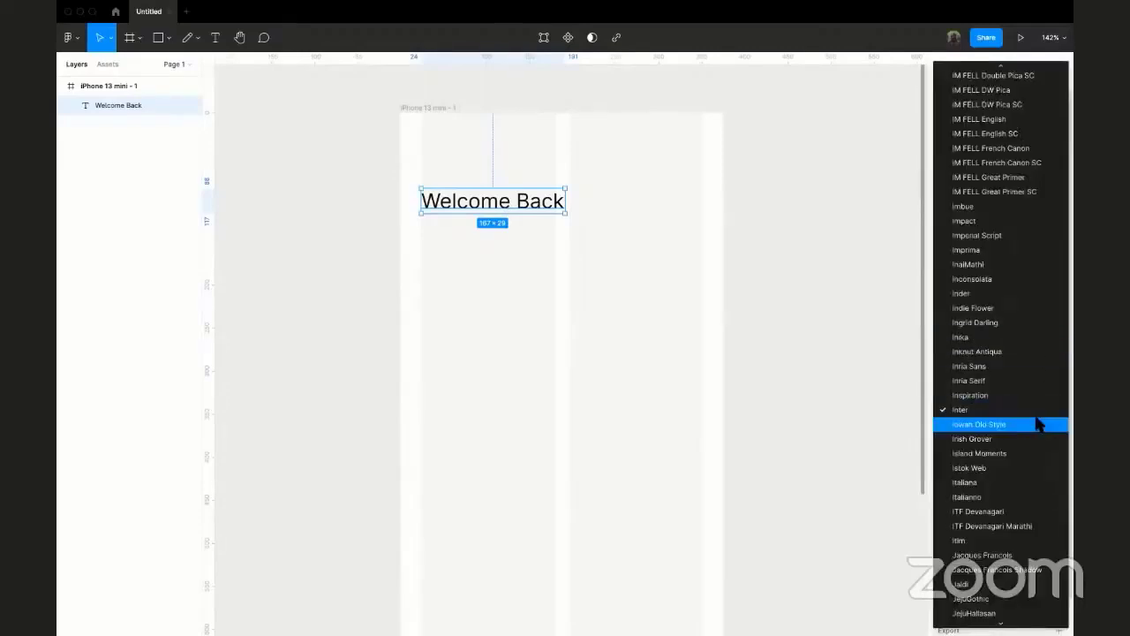
{"action": "scroll", "coordinate": [1031, 187], "scroll_direction": "up", "scroll_amount": 5}
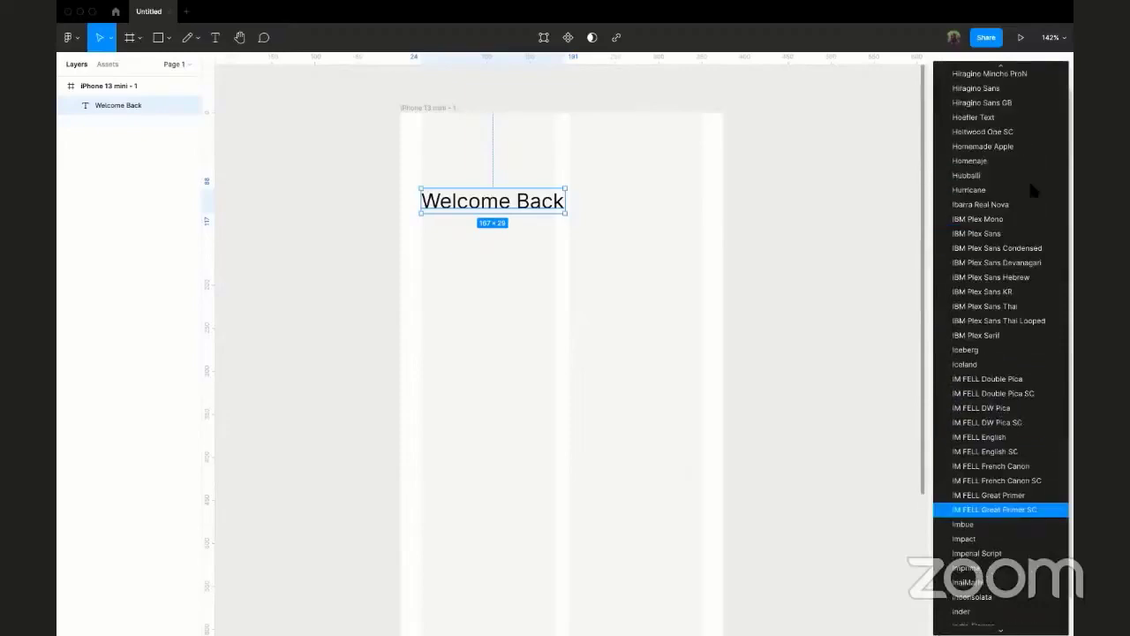
{"action": "scroll", "coordinate": [1029, 185], "scroll_direction": "up", "scroll_amount": 10}
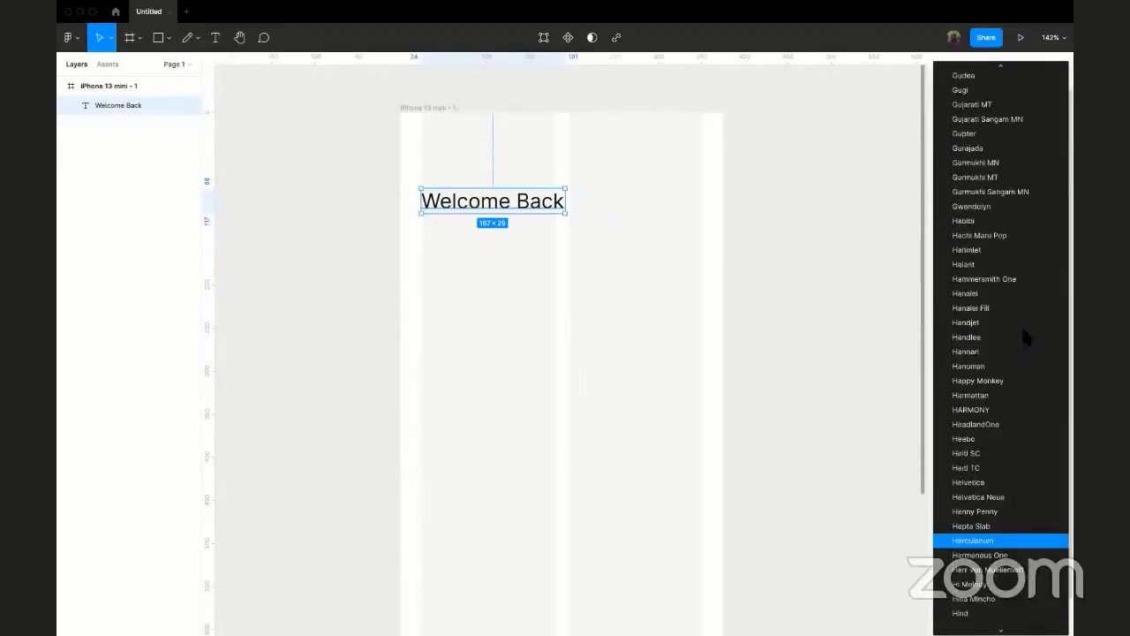
{"action": "scroll", "coordinate": [1022, 329], "scroll_direction": "up", "scroll_amount": 5}
{"action": "scroll", "coordinate": [1023, 330], "scroll_direction": "down", "scroll_amount": 20}
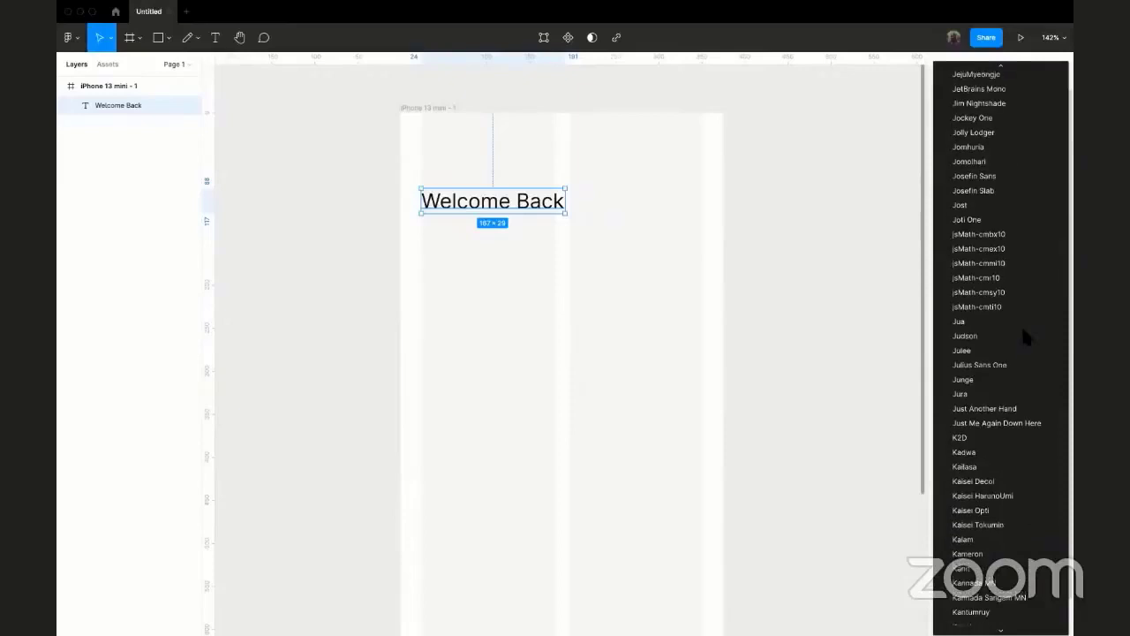
{"action": "scroll", "coordinate": [1023, 330], "scroll_direction": "up", "scroll_amount": 6}
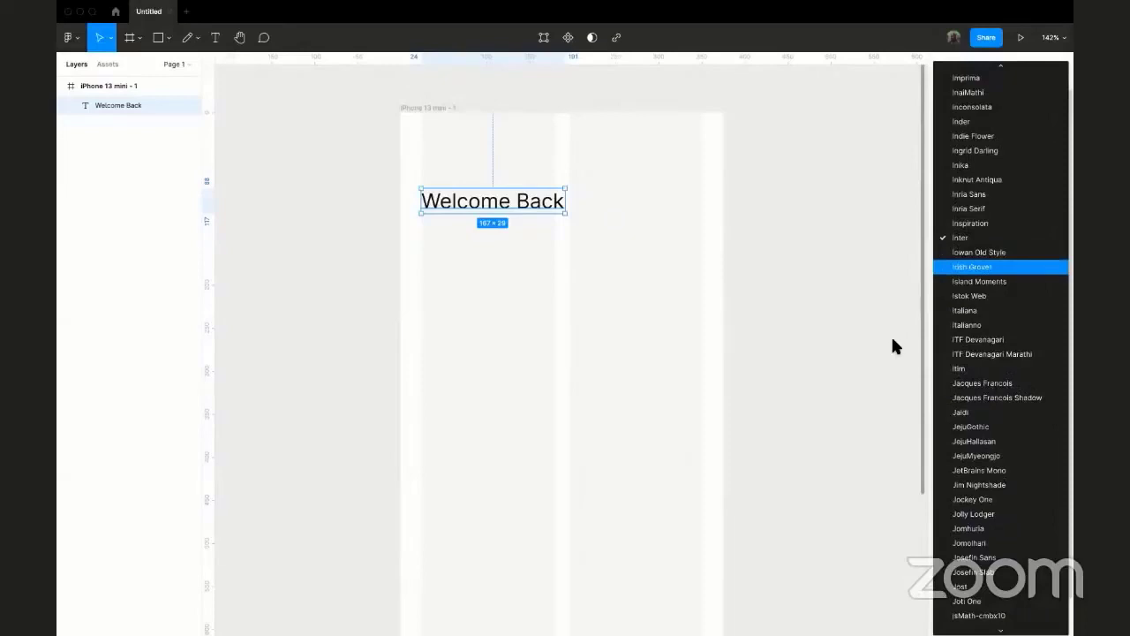
{"action": "type", "text": "mall"}
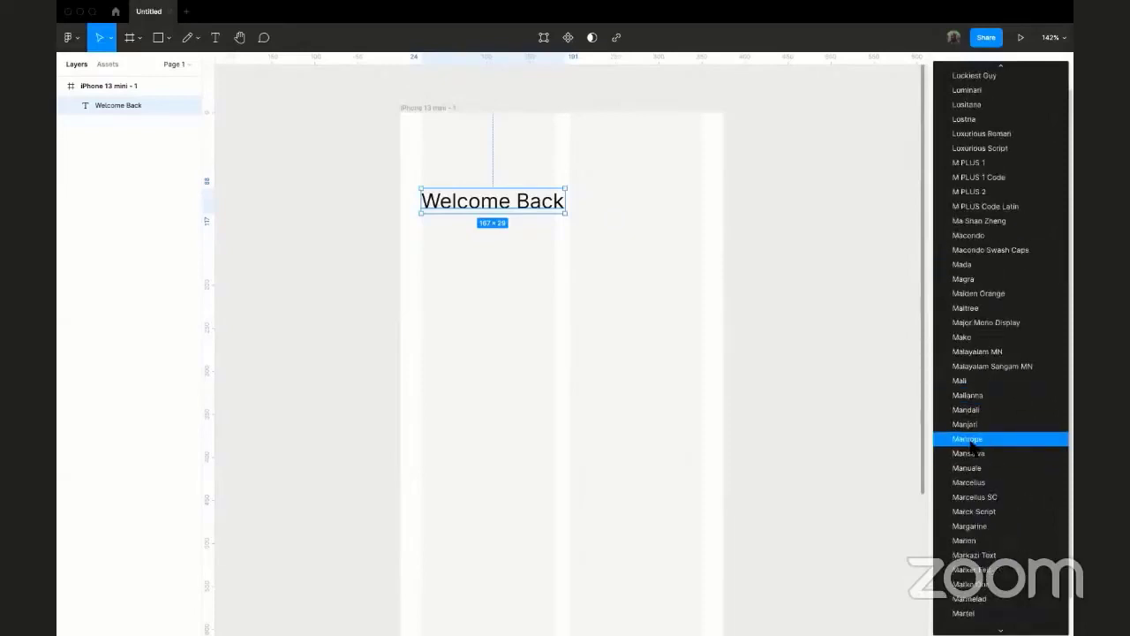
{"action": "left_click", "coordinate": [969, 439]}
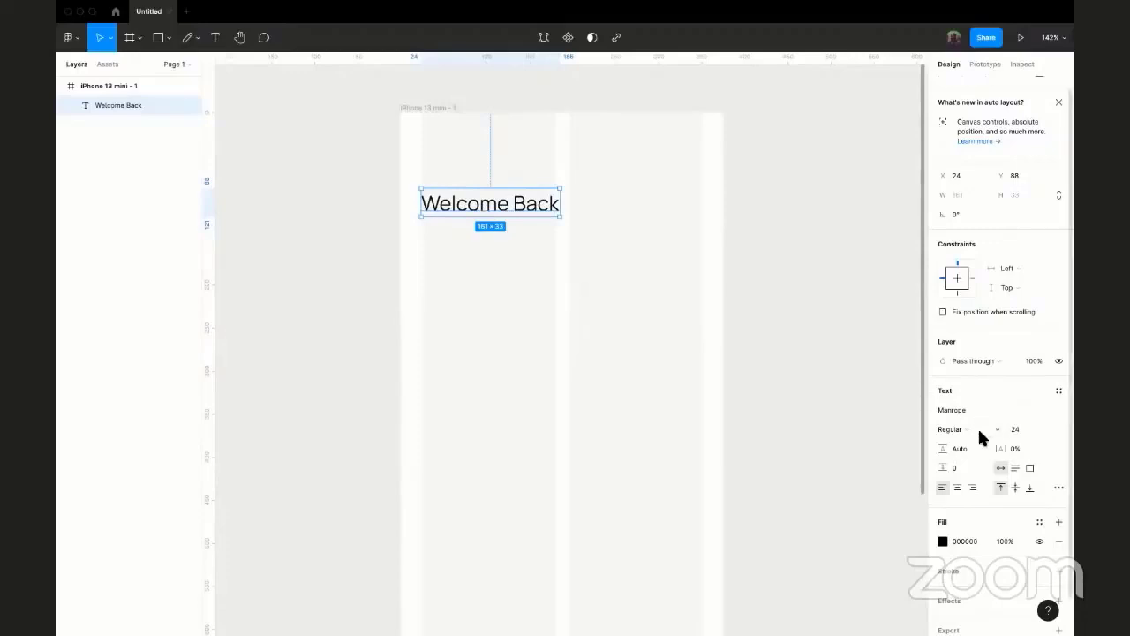
- Set the "Welcome Back" text's font weight to Bold, leaving its line height on Auto
{"action": "left_click", "coordinate": [994, 431]}
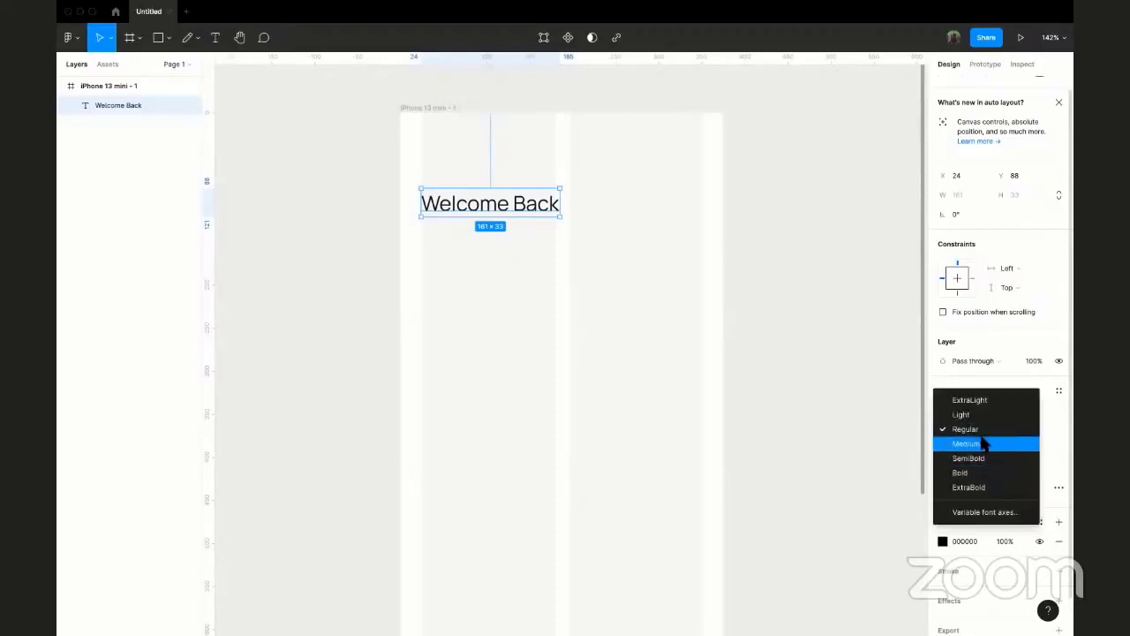
{"action": "left_click", "coordinate": [981, 429]}
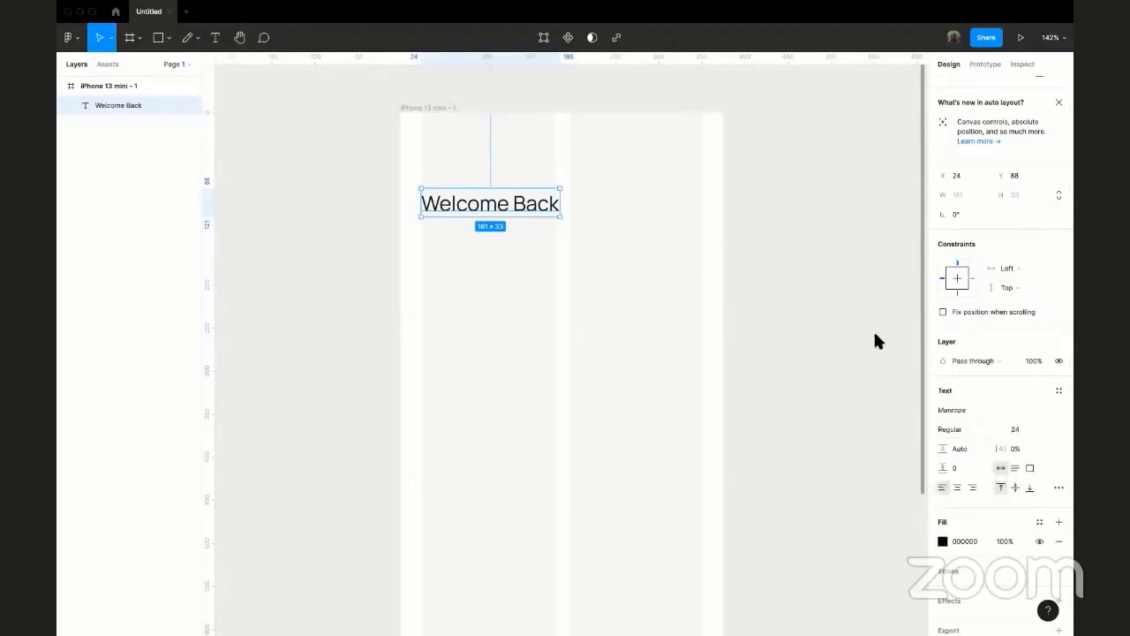
{"action": "left_click", "coordinate": [977, 428]}
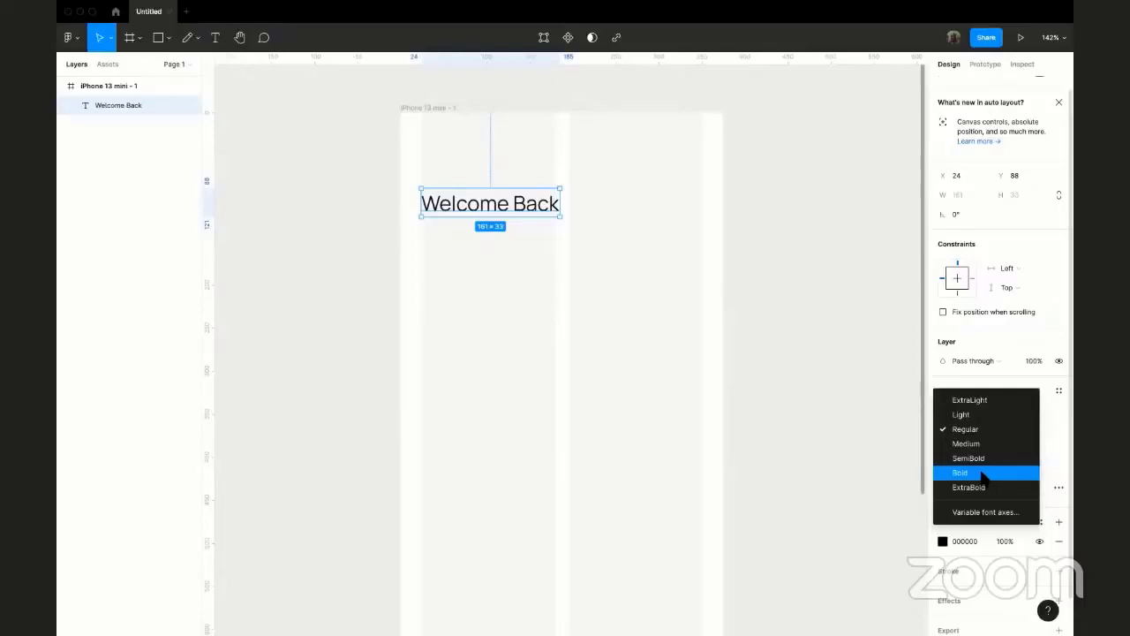
{"action": "left_click", "coordinate": [983, 474]}
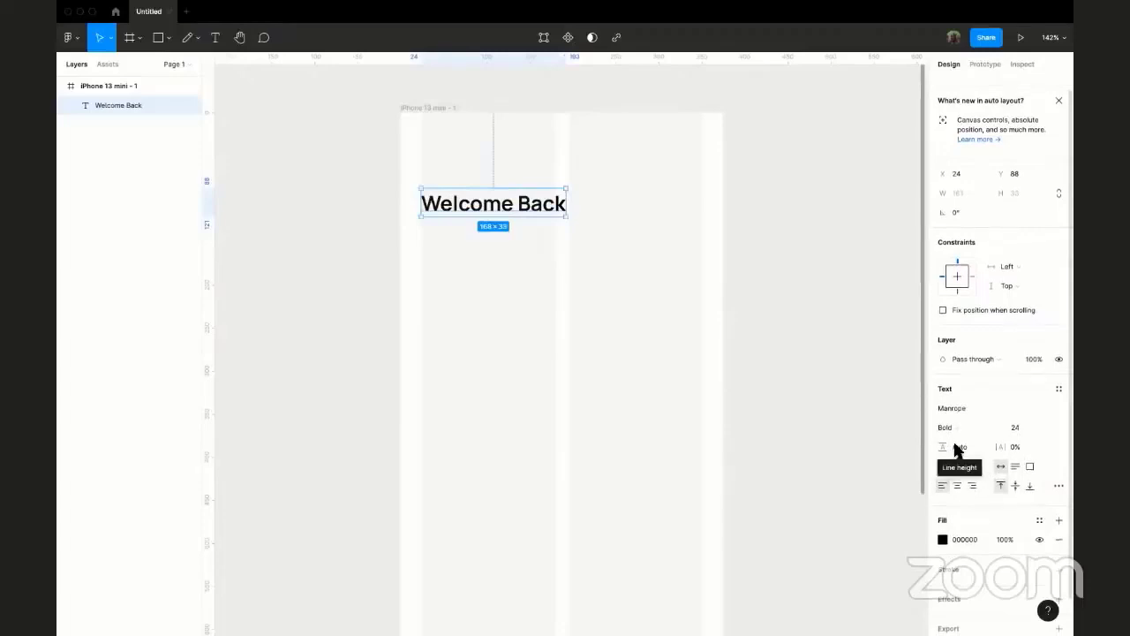
{"action": "left_click", "coordinate": [954, 447]}
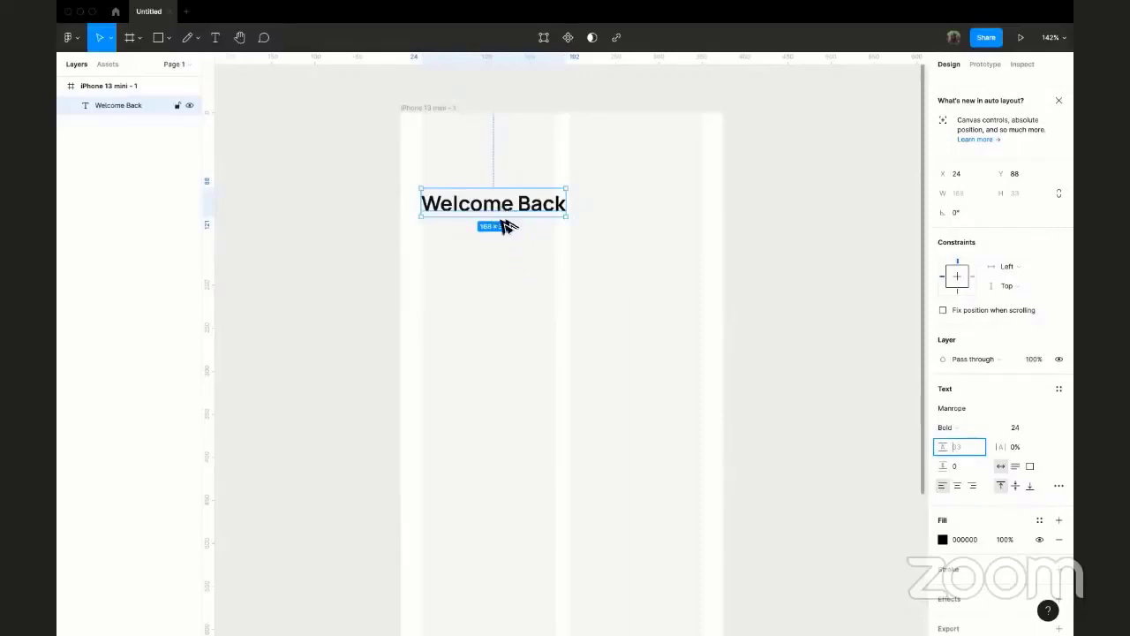
- Duplicate the "Welcome Back" heading below the original at Y 156, and set the copy to size 16 in Regular weight
{"action": "left_click_drag", "start_coordinate": [504, 216], "coordinate": [508, 270]}
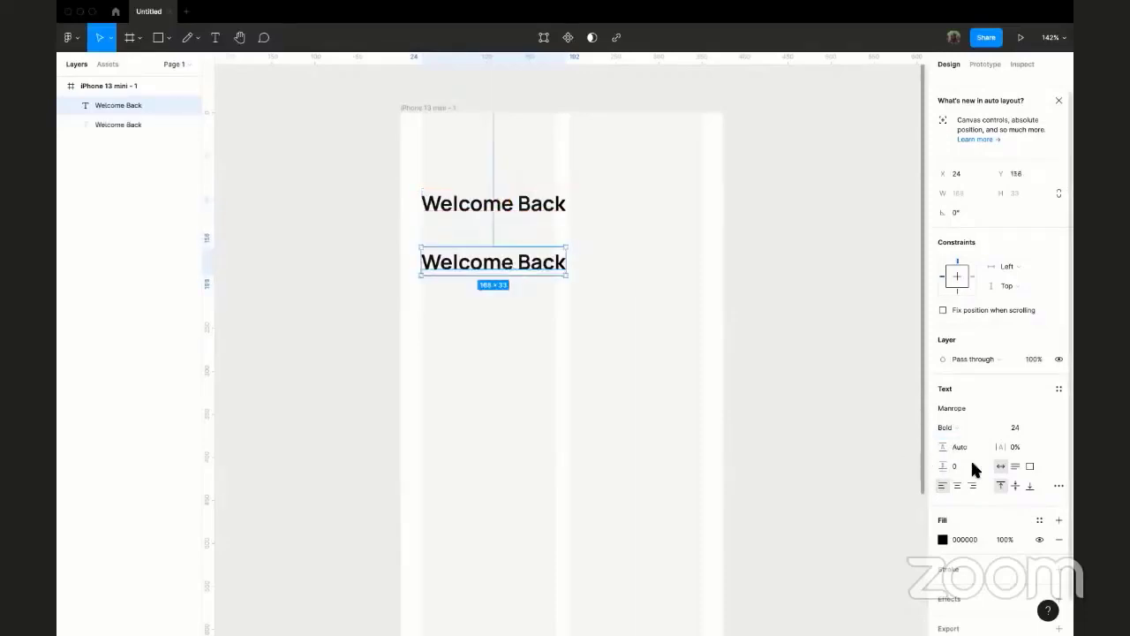
{"action": "left_click", "coordinate": [1018, 427]}
{"action": "type", "text": "18"}
{"action": "key", "text": "Return"}
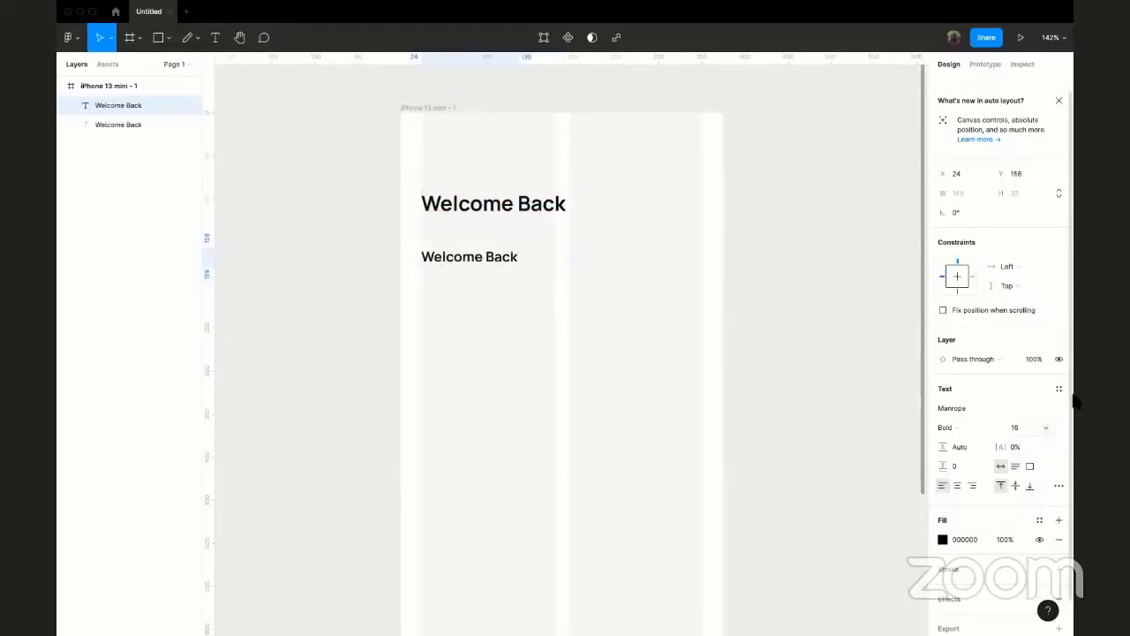
{"action": "left_click", "coordinate": [946, 428]}
{"action": "left_click", "coordinate": [959, 393]}
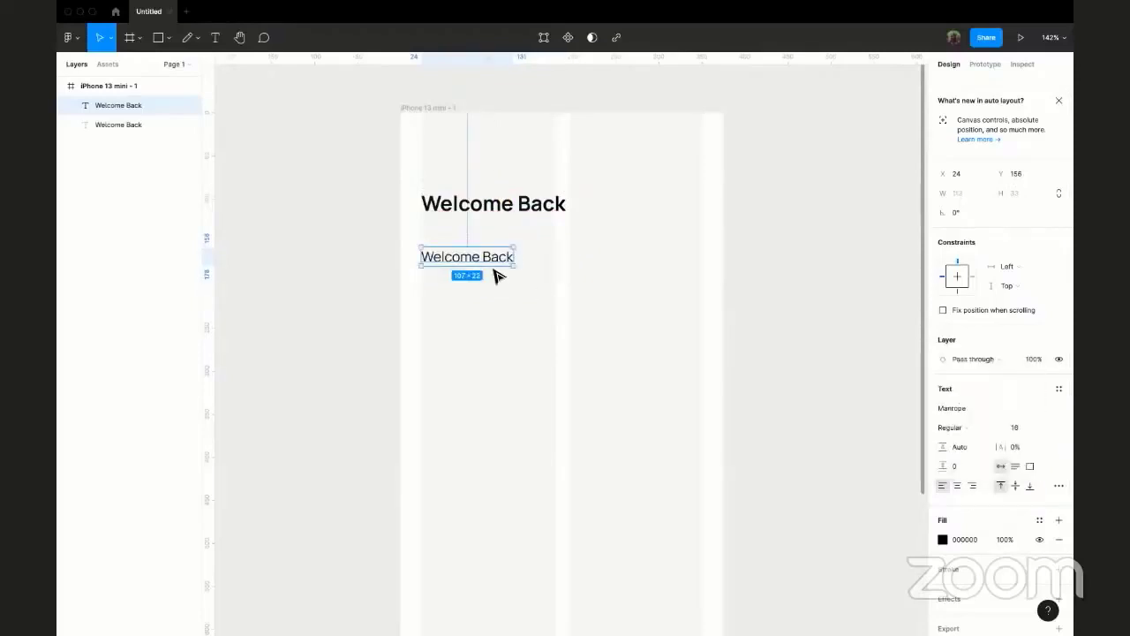
- Resize the duplicate's text box to 327 × 99 across both columns and replace its text with three lines of random placeholder characters
{"action": "left_click_drag", "start_coordinate": [516, 258], "coordinate": [681, 334]}
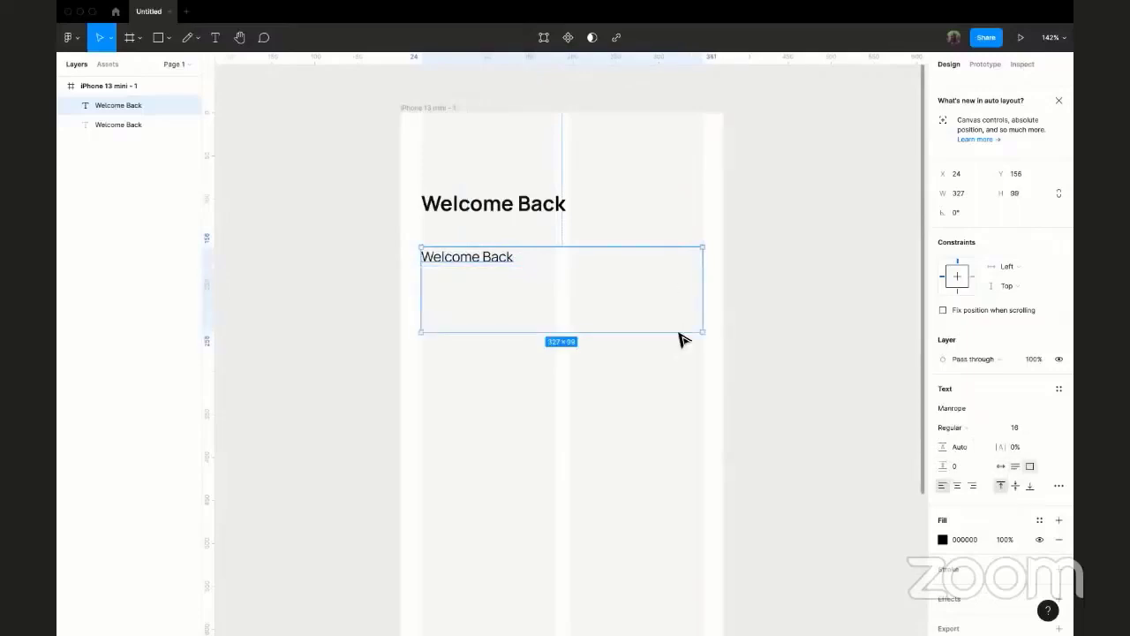
{"action": "double_click", "coordinate": [514, 271]}
{"action": "type", "text": "ckjwebciwurbvwenoir"}
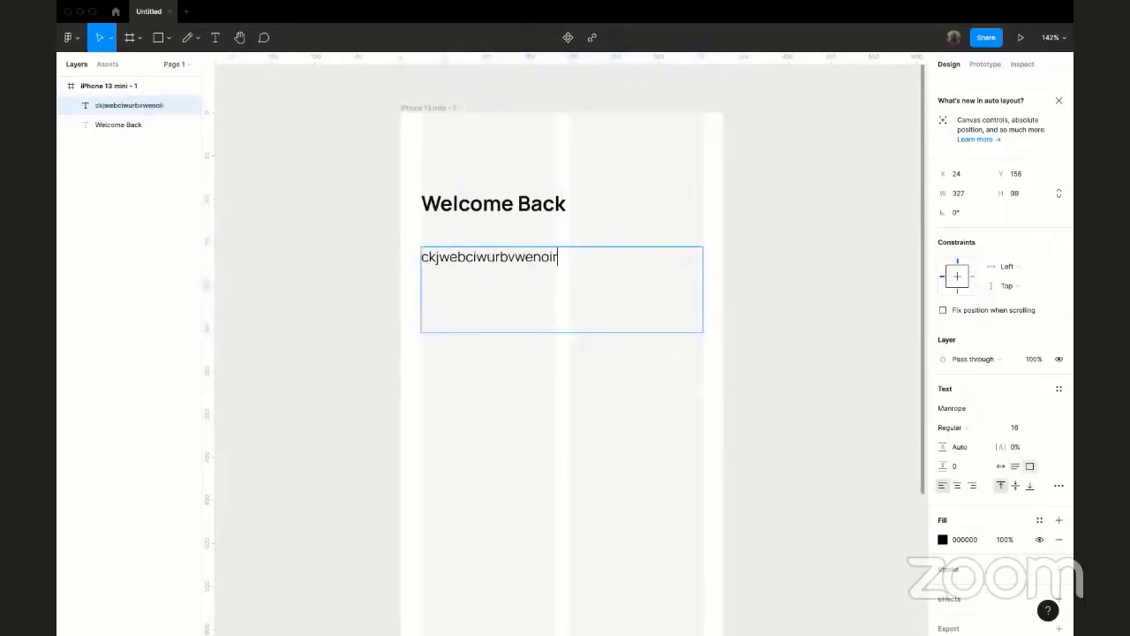
{"action": "type", "text": "nviotbvneporibjvnerpotibnepobnwibnreoibvne"}
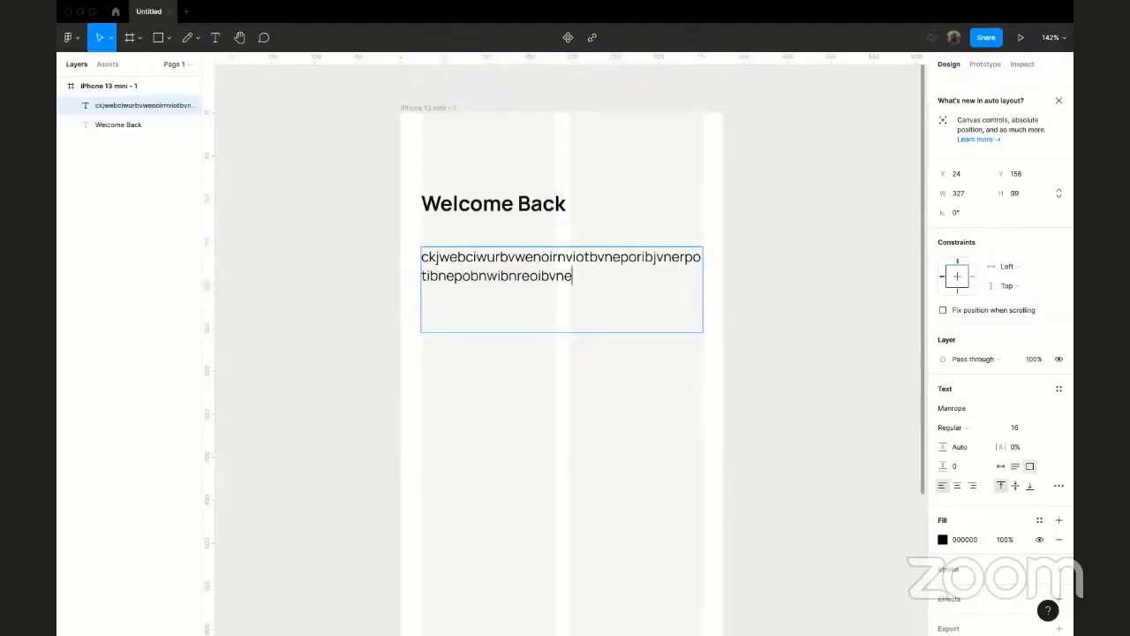
{"action": "type", "text": "oibnvoiweoirbnvoirbnvowienvi"}
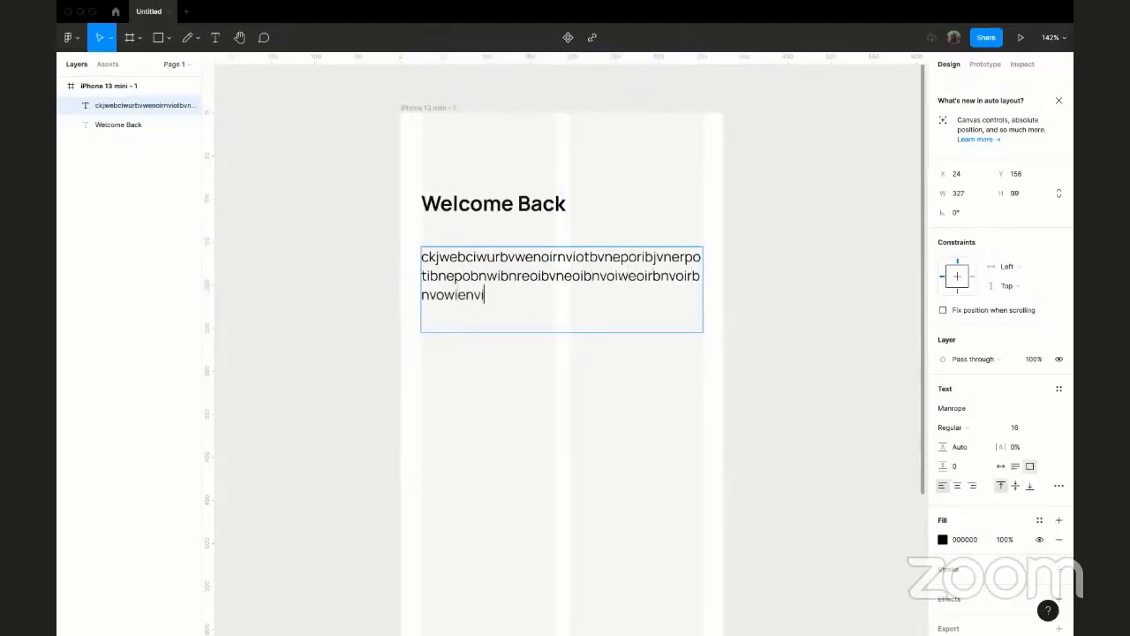
{"action": "key", "text": "Escape"}
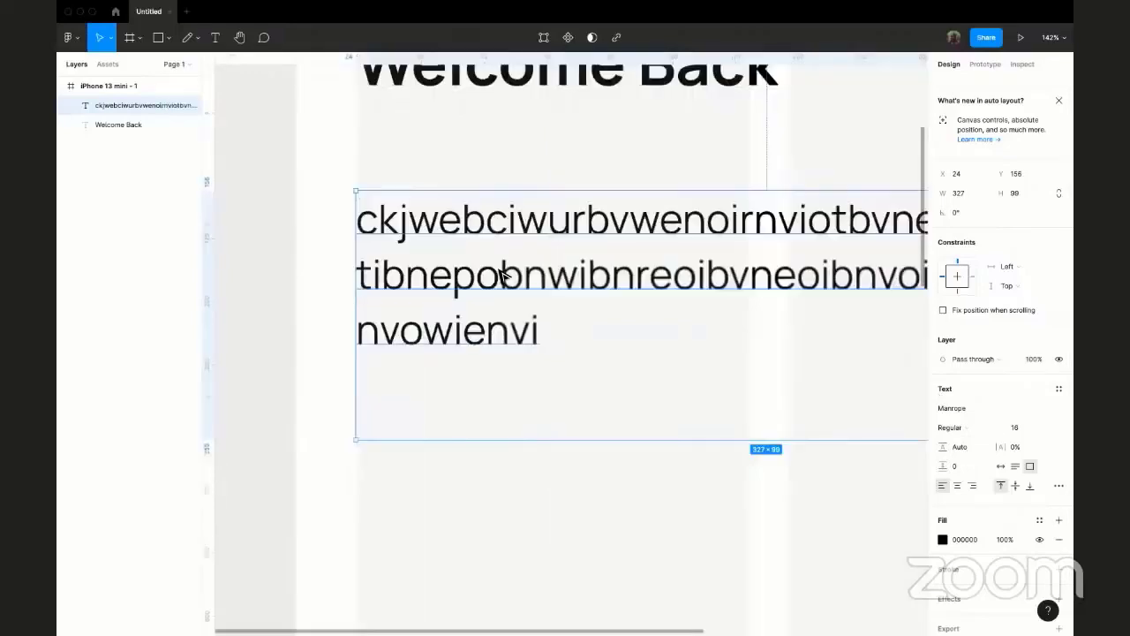
- Set the placeholder paragraph's line height to 32
{"action": "scroll", "coordinate": [503, 273], "scroll_direction": "up", "scroll_amount": 5}
{"action": "scroll", "coordinate": [438, 164], "scroll_direction": "left", "scroll_amount": 2}
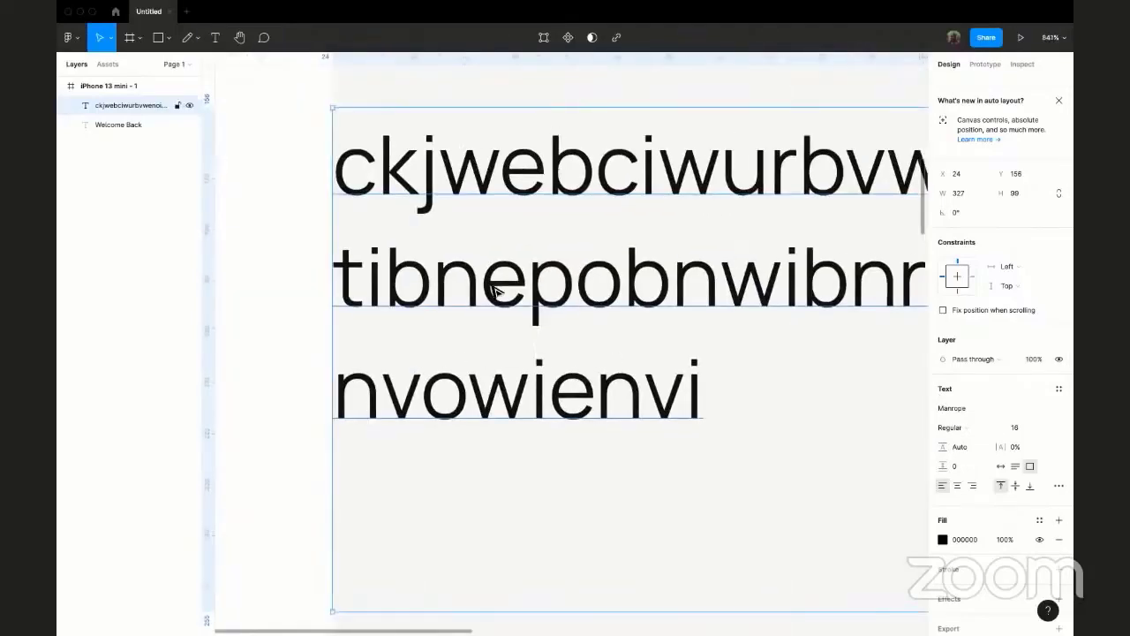
{"action": "scroll", "coordinate": [536, 325], "scroll_direction": "down", "scroll_amount": 2}
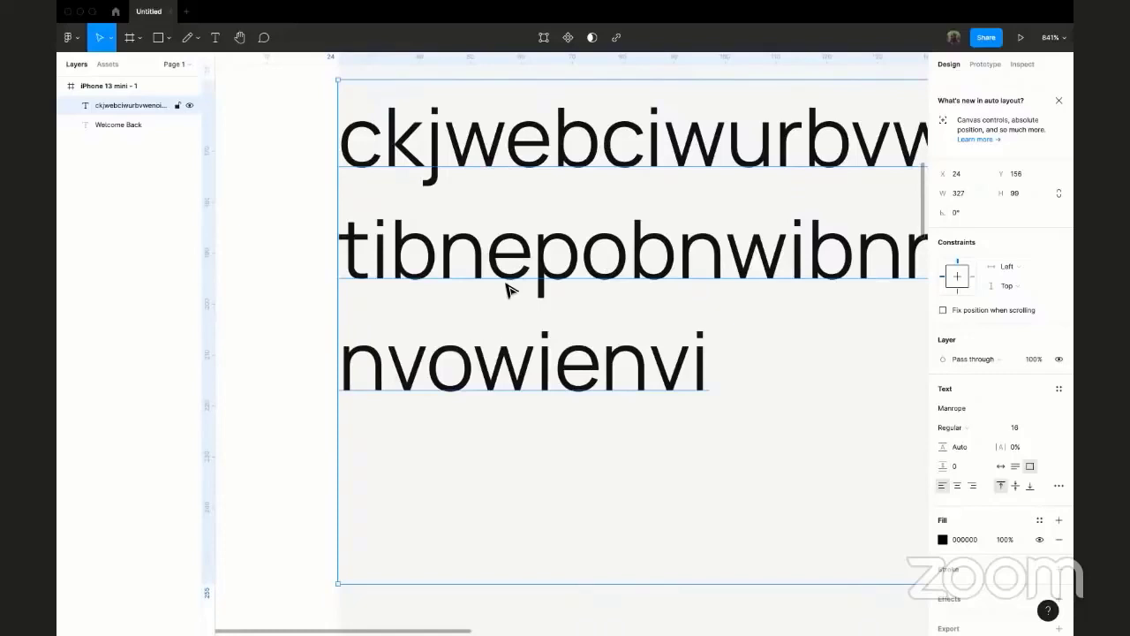
{"action": "left_click", "coordinate": [960, 448]}
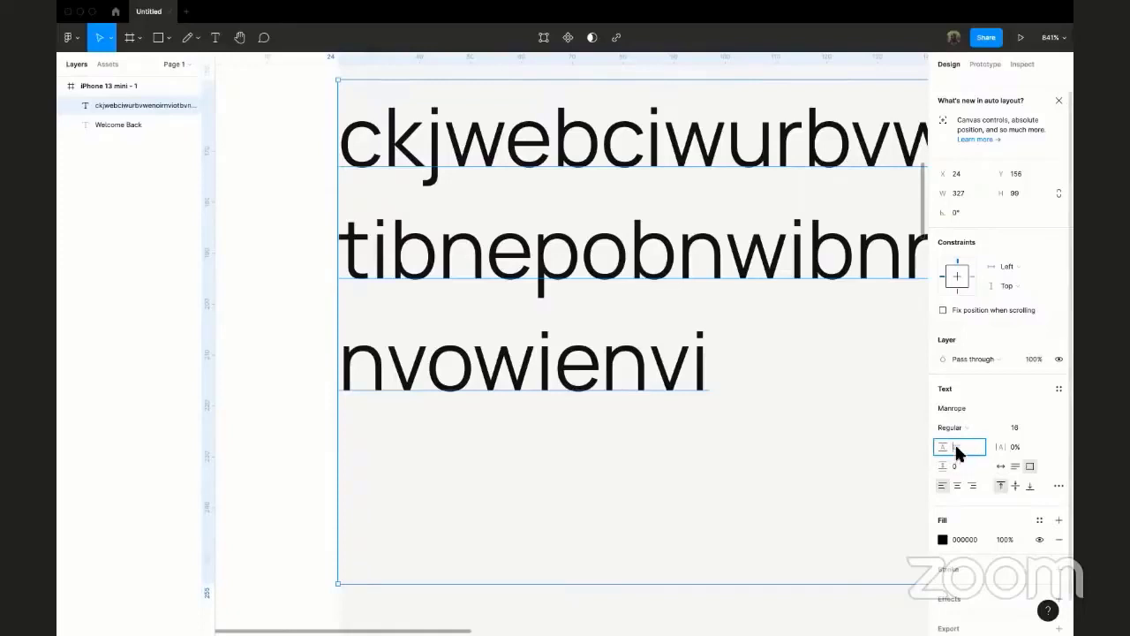
{"action": "type", "text": "32"}
{"action": "key", "text": "Return"}
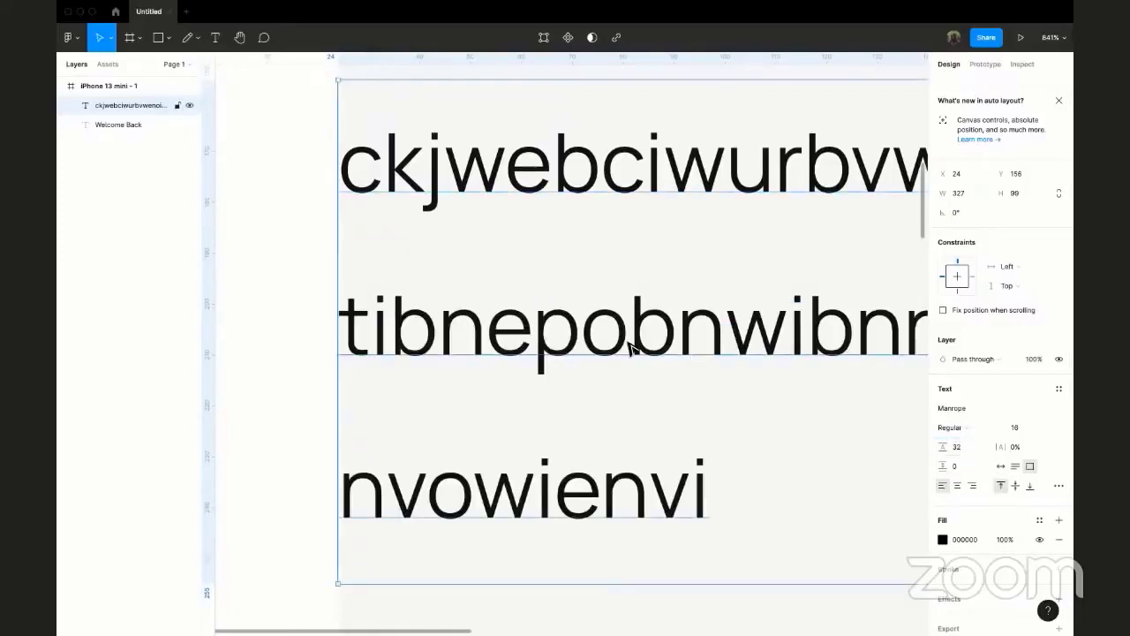
{"action": "scroll", "coordinate": [631, 347], "scroll_direction": "down", "scroll_amount": 10}
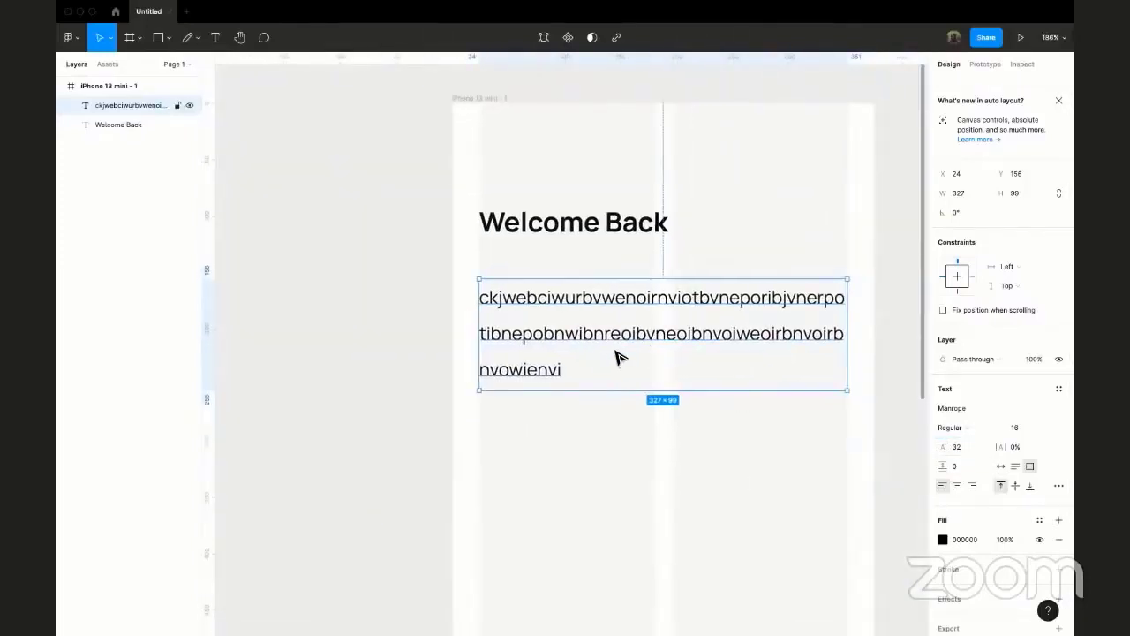
- Try a line height of 56 on the placeholder paragraph, and replace it with the calculation 16*2
{"action": "left_click", "coordinate": [958, 441]}
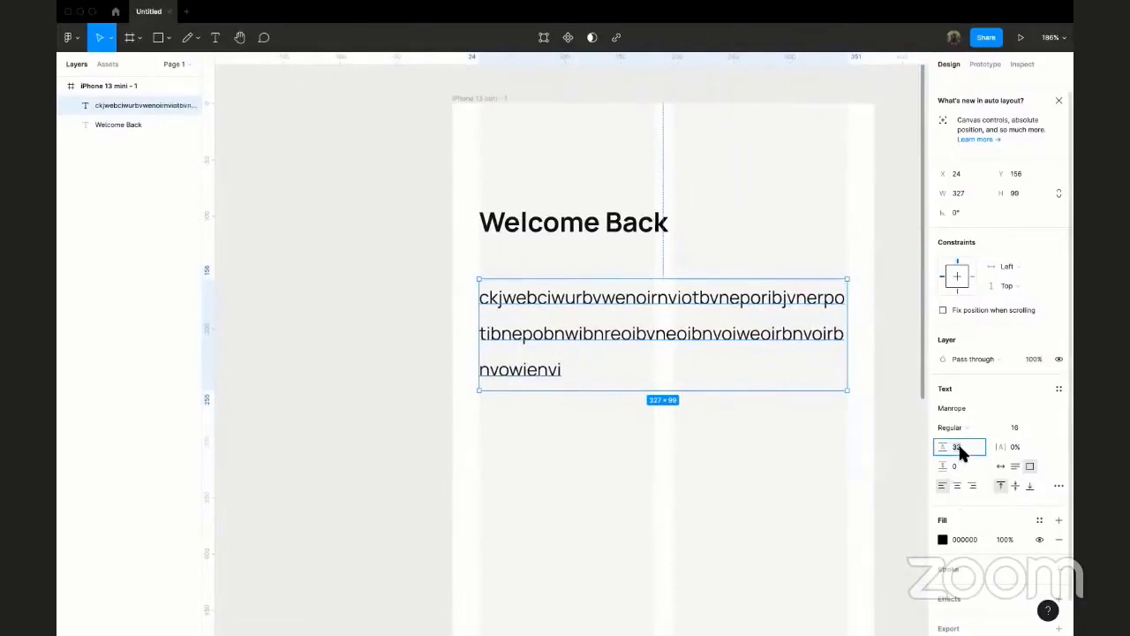
{"action": "type", "text": "36"}
{"action": "key", "text": "Return"}
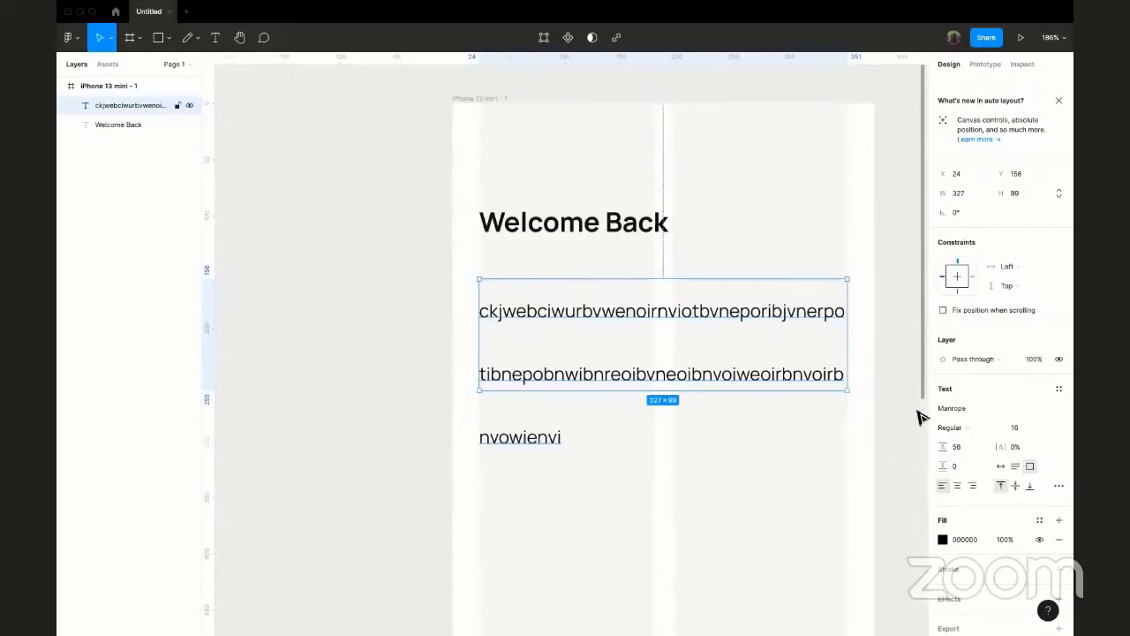
{"action": "left_click", "coordinate": [960, 446]}
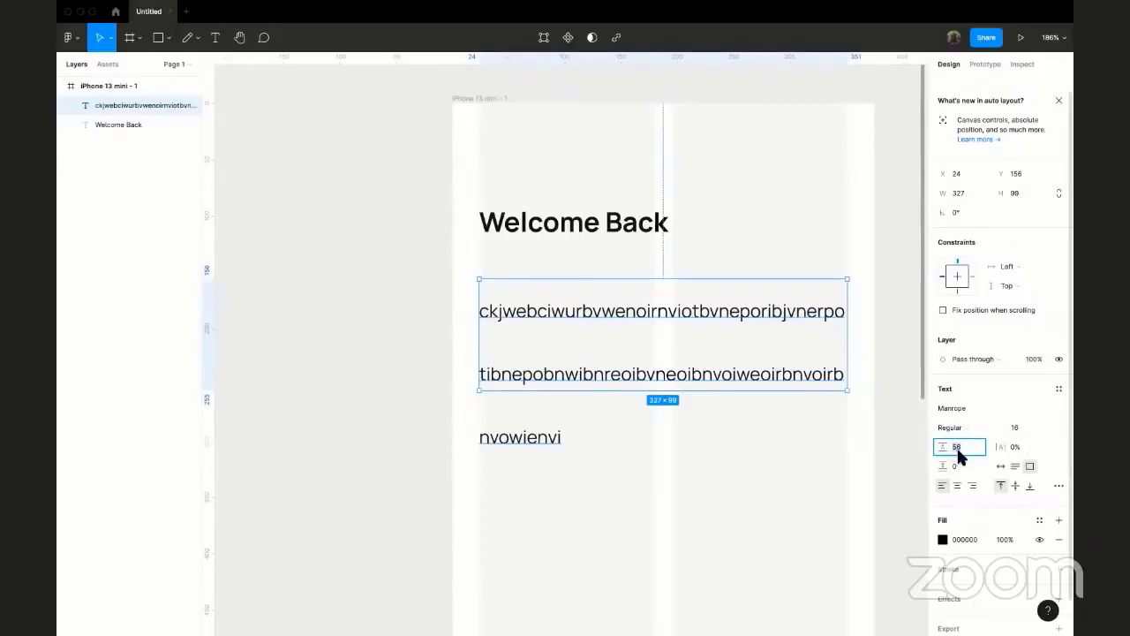
{"action": "type", "text": "16*2"}
{"action": "key", "text": "Return"}
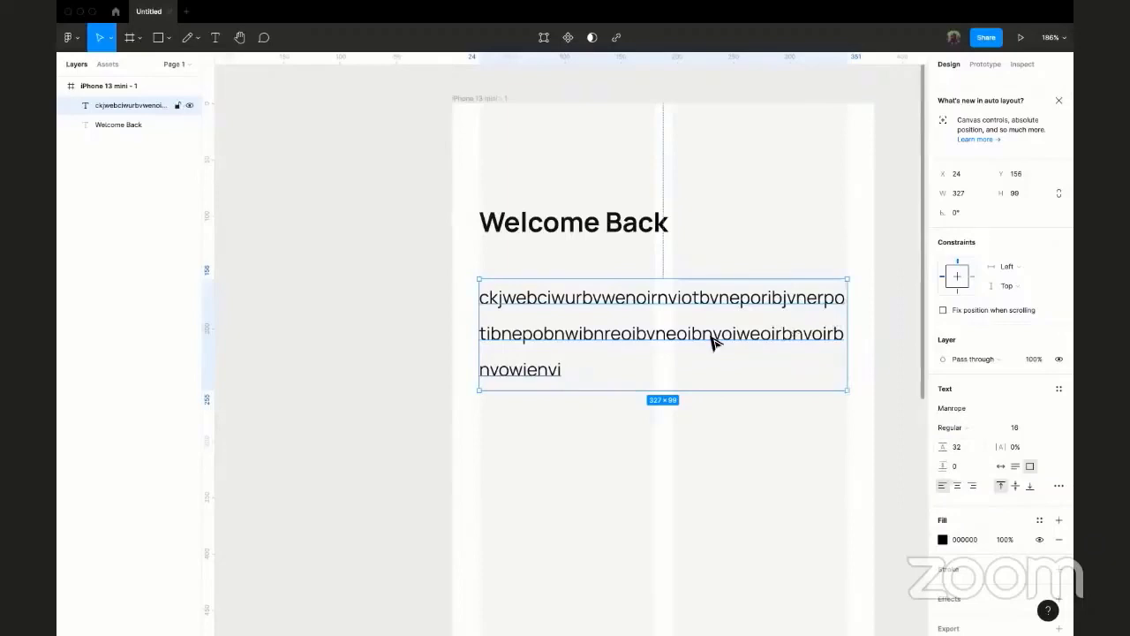
- Reduce the placeholder paragraph's line height to 14 and examine the tighter line spacing up close
{"action": "left_click_drag", "start_coordinate": [964, 444], "coordinate": [951, 444]}
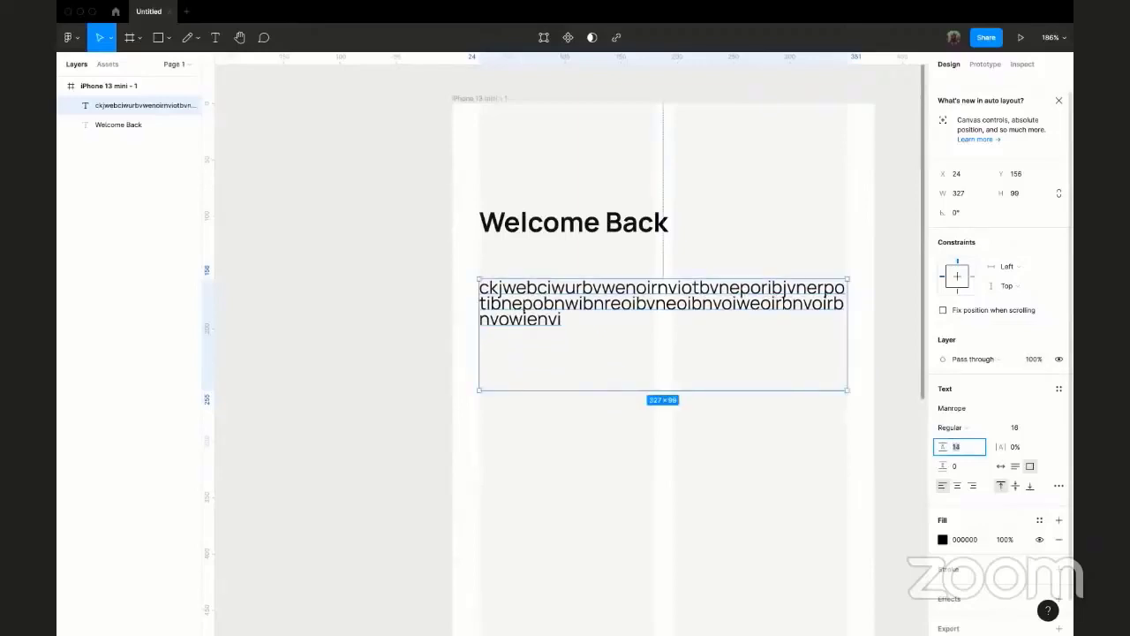
{"action": "scroll", "coordinate": [575, 345], "scroll_direction": "up", "scroll_amount": 5}
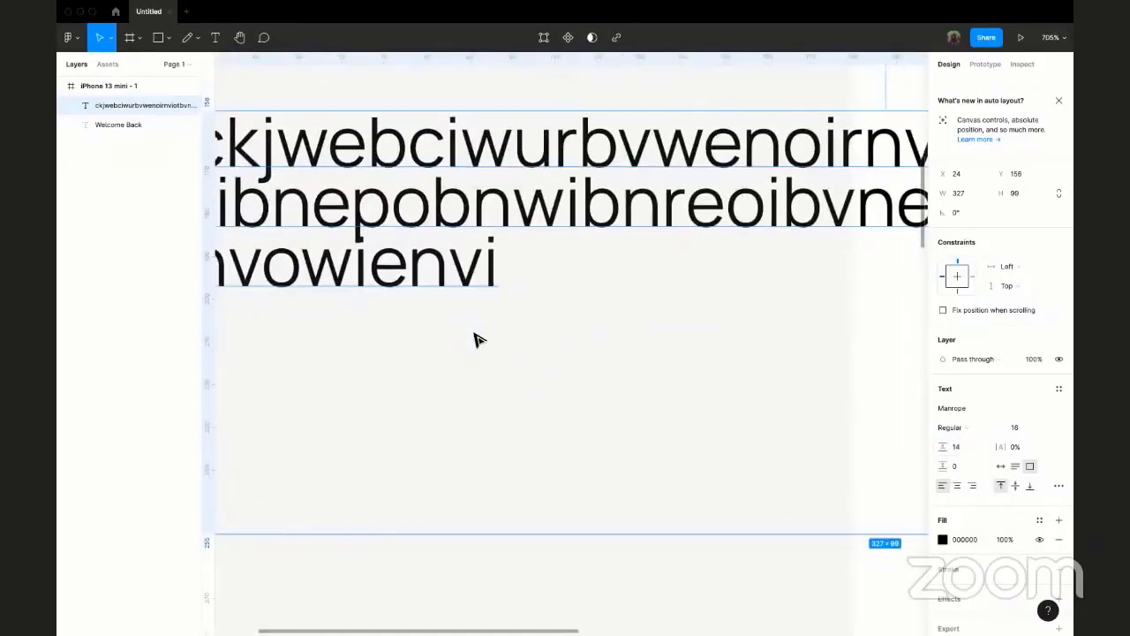
{"action": "scroll", "coordinate": [475, 340], "scroll_direction": "down", "scroll_amount": 4}
- Raise the placeholder paragraph's line height in single increments to 32
{"action": "left_click", "coordinate": [959, 446]}
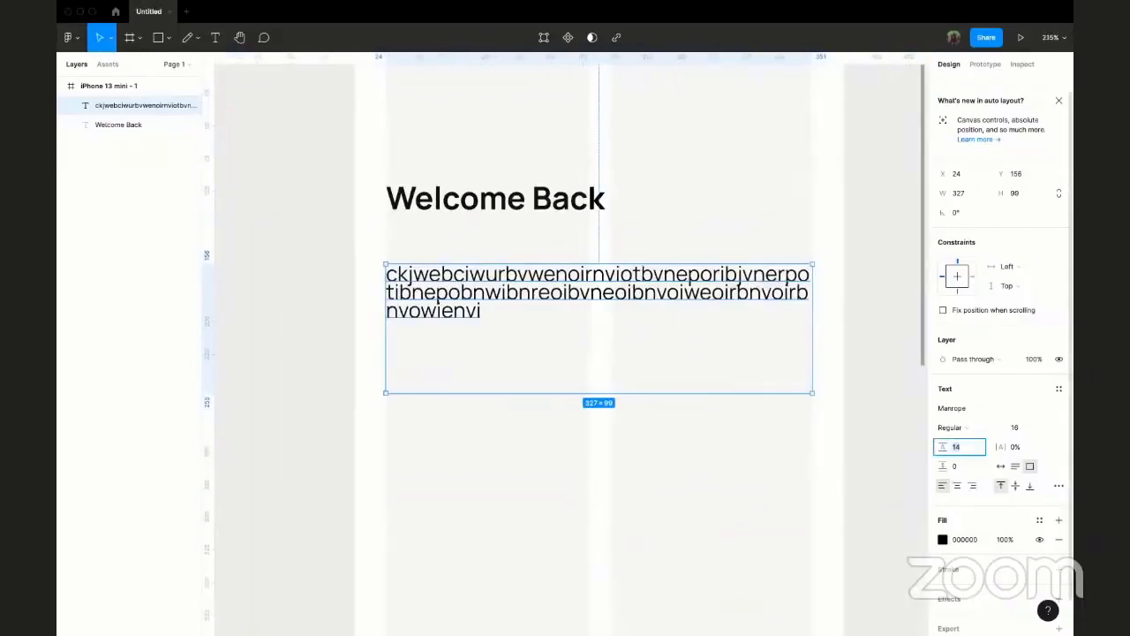
{"action": "key", "text": "Up"}
{"action": "key", "text": "Up"}
{"action": "key", "text": "Up"}
{"action": "key", "text": "Up"}
{"action": "key", "text": "Up"}
{"action": "key", "text": "Up"}
{"action": "key", "text": "Up"}
{"action": "key", "text": "Up"}
{"action": "key", "text": "Up"}
{"action": "key", "text": "Up"}
{"action": "key", "text": "Up"}
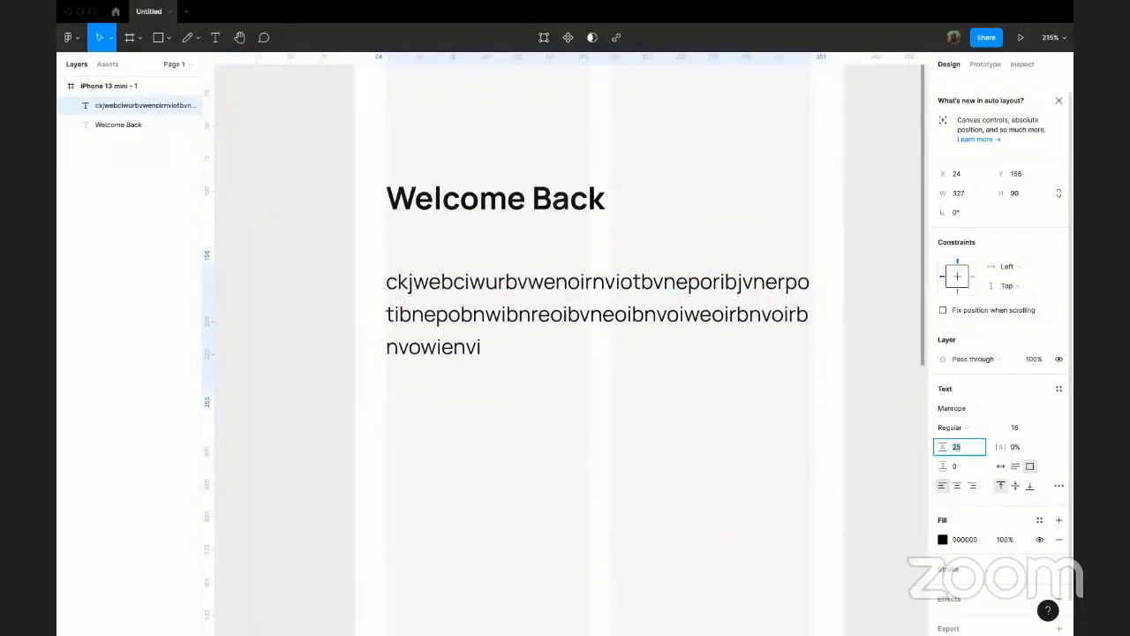
{"action": "key", "text": "Up"}
{"action": "key", "text": "Up"}
{"action": "key", "text": "Up"}
{"action": "key", "text": "Up"}
{"action": "key", "text": "Up"}
{"action": "key", "text": "Up"}
{"action": "key", "text": "Up"}
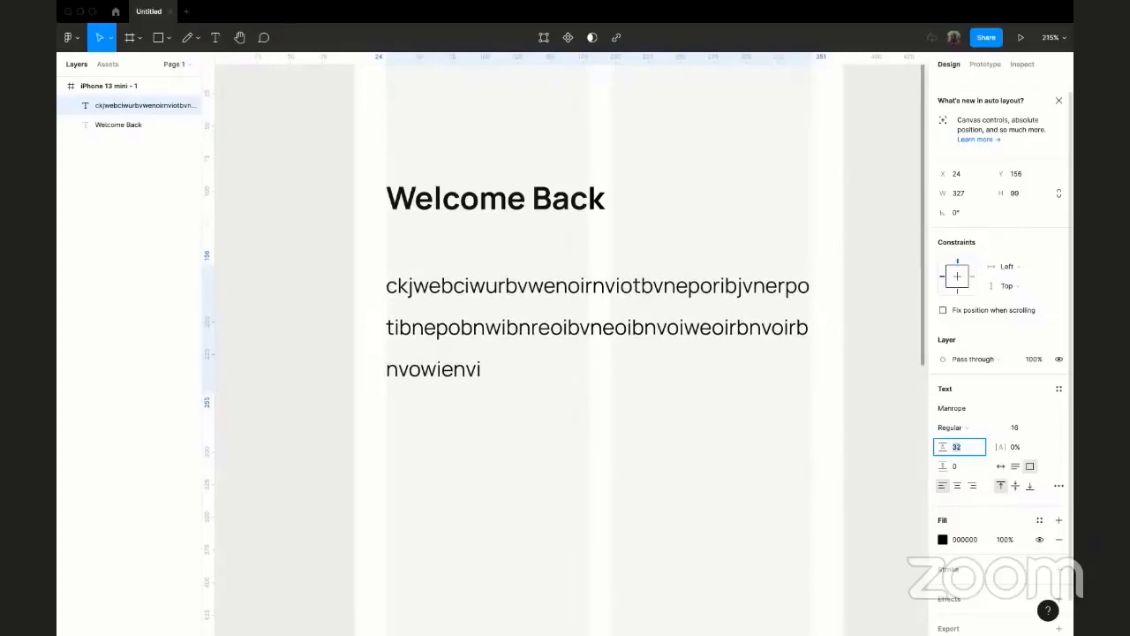
- Delete the placeholder paragraph below the heading
{"action": "key", "text": "Escape"}
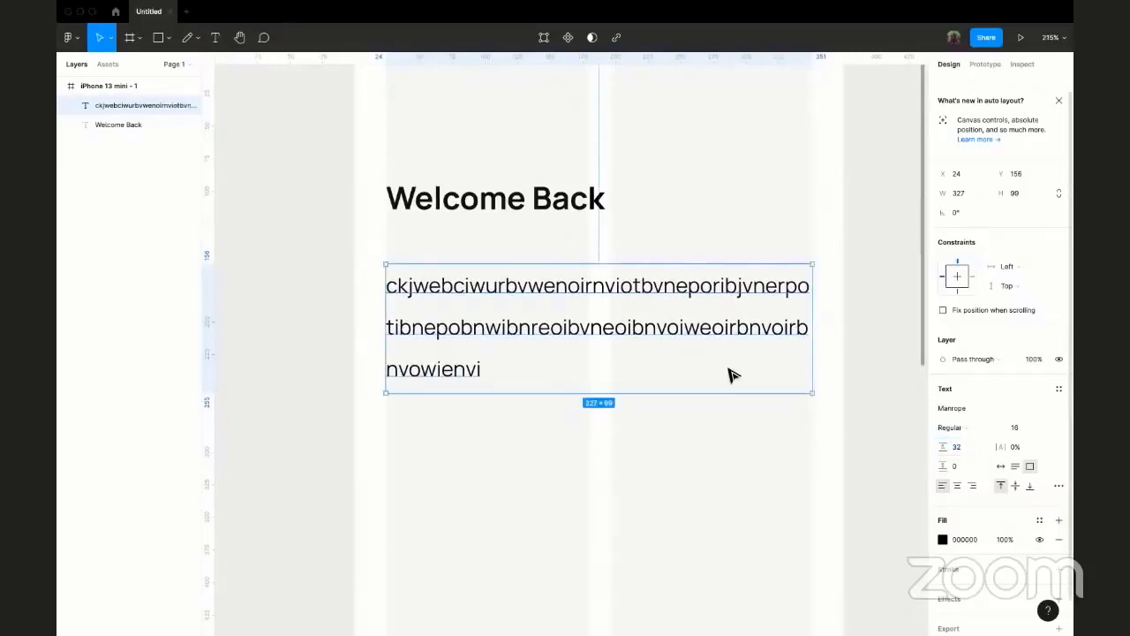
{"action": "key", "text": "BackSpace"}
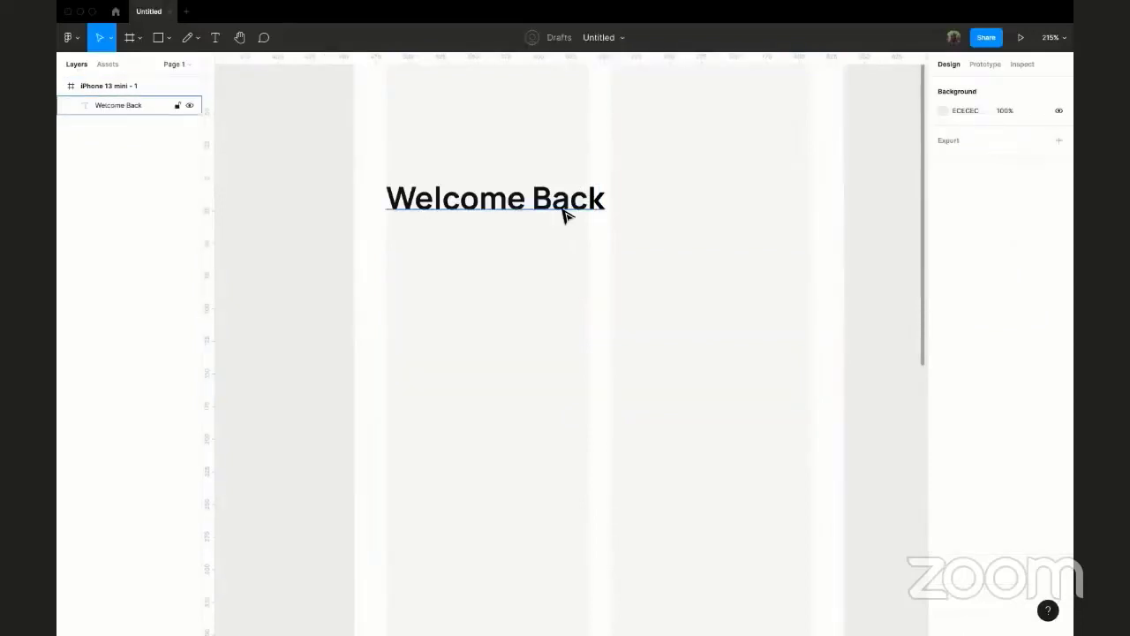
- Set the "Welcome Back" heading's letter spacing to 10% and increase it in larger increments to 50%
{"action": "left_click", "coordinate": [565, 215]}
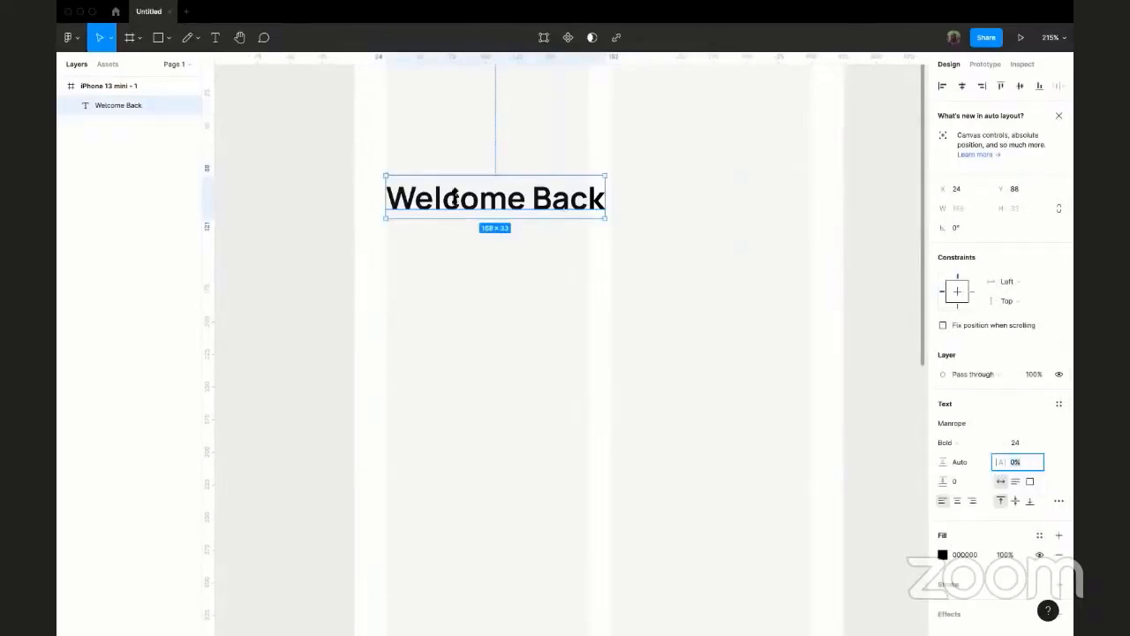
{"action": "scroll", "coordinate": [452, 197], "scroll_direction": "up", "scroll_amount": 3}
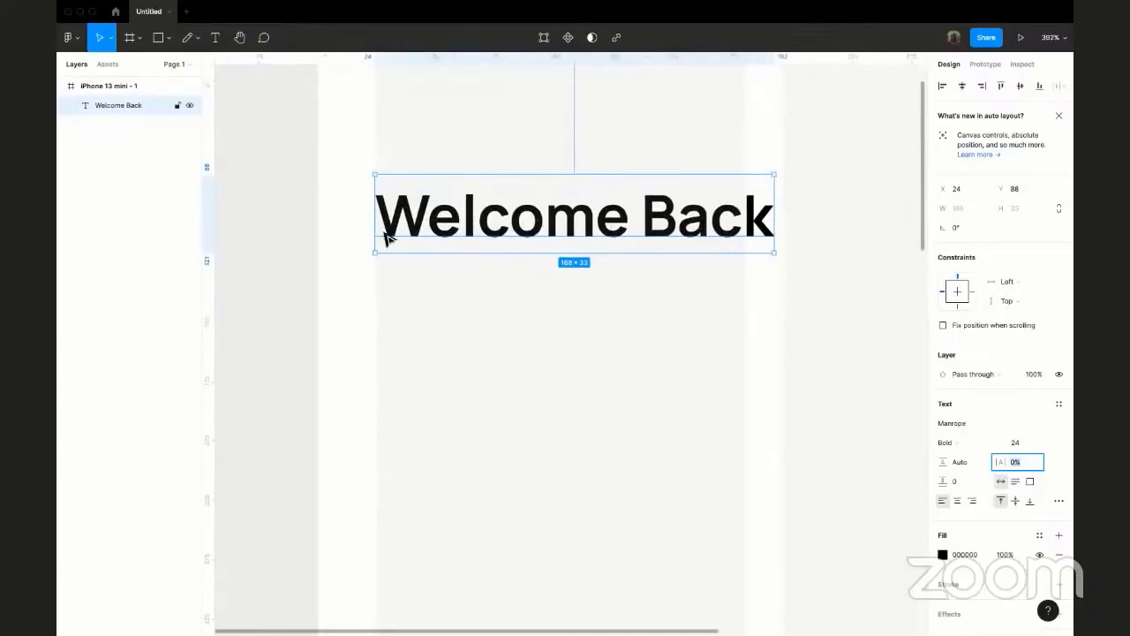
{"action": "type", "text": "10"}
{"action": "key", "text": "Return"}
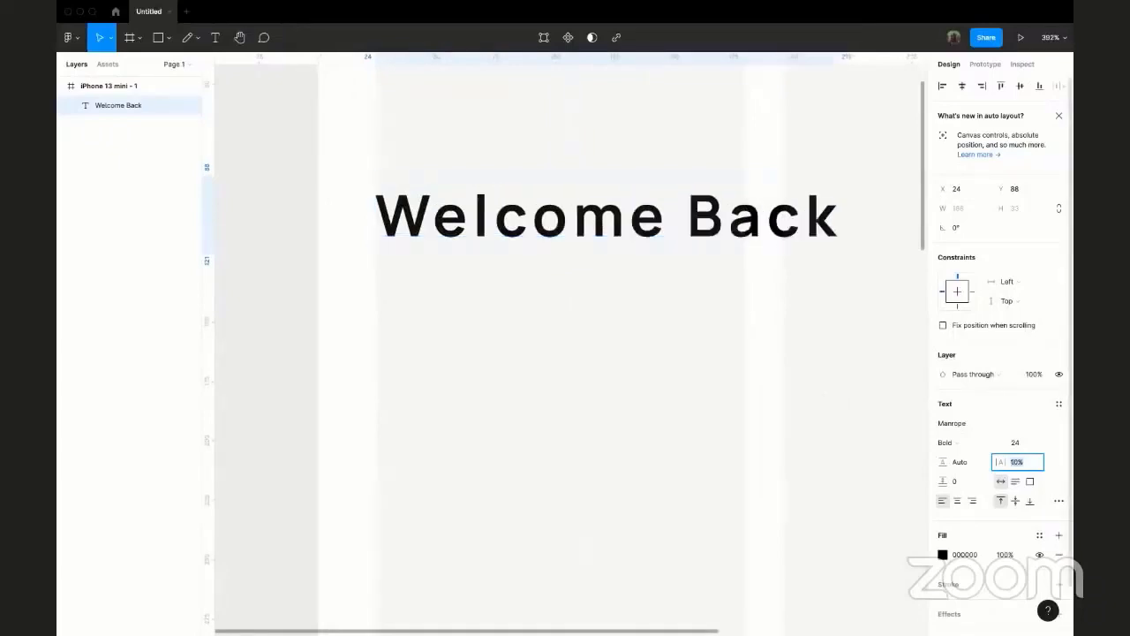
{"action": "key", "text": "shift+Up"}
{"action": "key", "text": "shift+Up"}
{"action": "scroll", "coordinate": [913, 449], "scroll_direction": "down", "scroll_amount": 5}
{"action": "scroll", "coordinate": [771, 401], "scroll_direction": "right", "scroll_amount": 3}
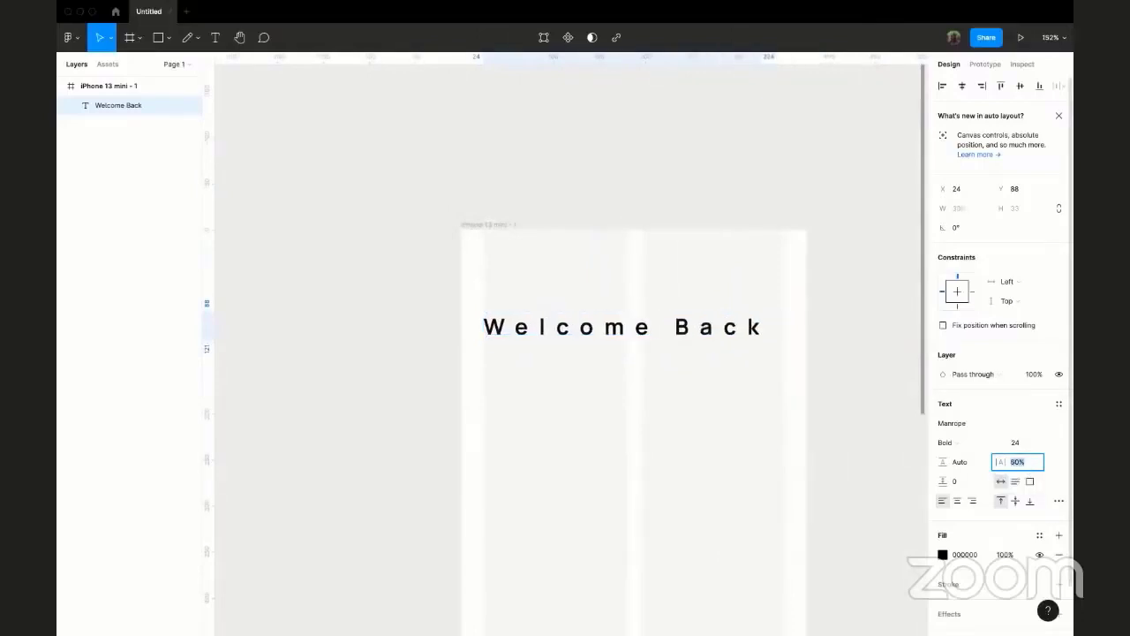
- Decrease the "Welcome Back" heading's letter spacing in large increments to -90%, and raise it part of the way back
{"action": "key", "text": "shift+Down"}
{"action": "key", "text": "shift+Down"}
{"action": "key", "text": "shift+Down"}
{"action": "key", "text": "shift+Down"}
{"action": "key", "text": "shift+Down"}
{"action": "key", "text": "shift+Down"}
{"action": "key", "text": "shift+Down"}
{"action": "key", "text": "shift+Down"}
{"action": "key", "text": "shift+Down"}
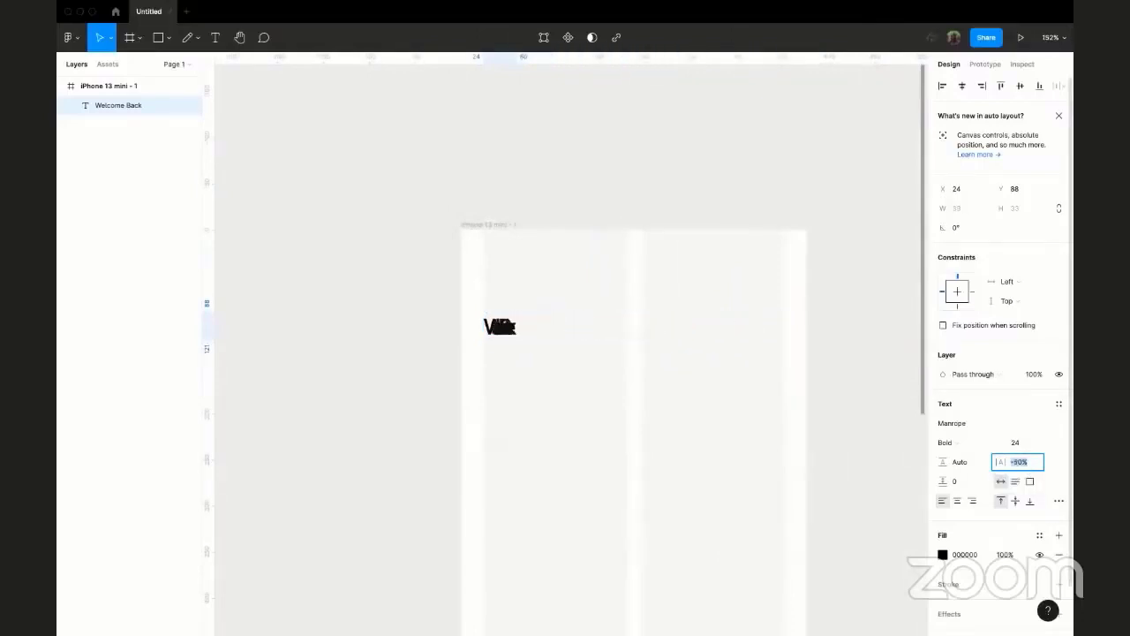
{"action": "key", "text": "shift+Up"}
{"action": "key", "text": "shift+Up"}
{"action": "key", "text": "shift+Up"}
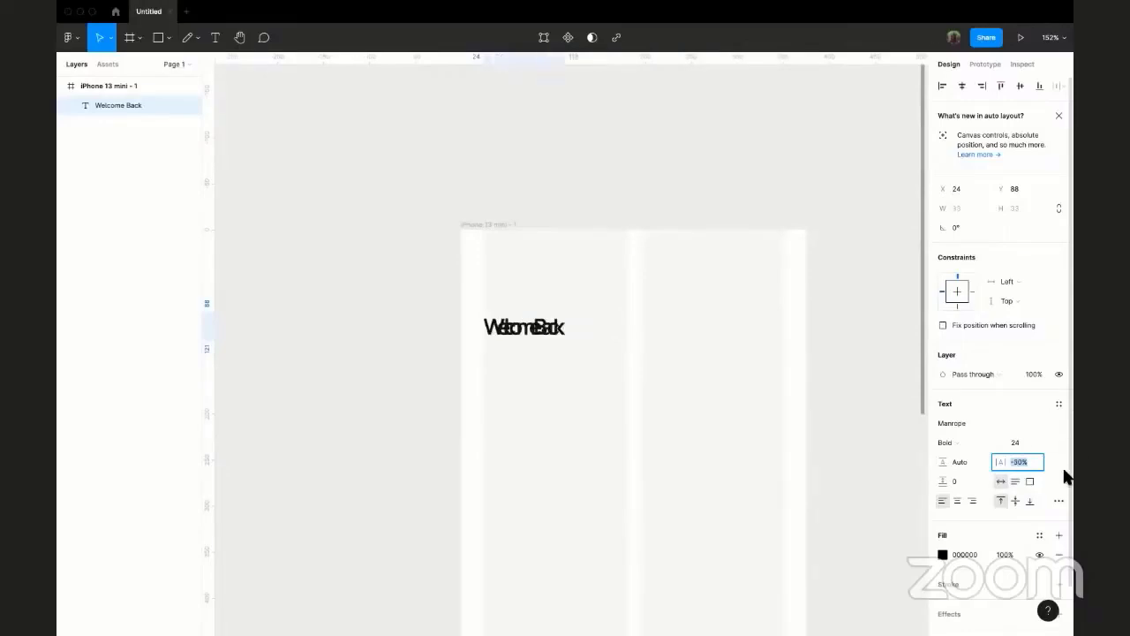
- Reset the "Welcome Back" heading's letter spacing to 0%
{"action": "type", "text": "0"}
{"action": "key", "text": "Return"}
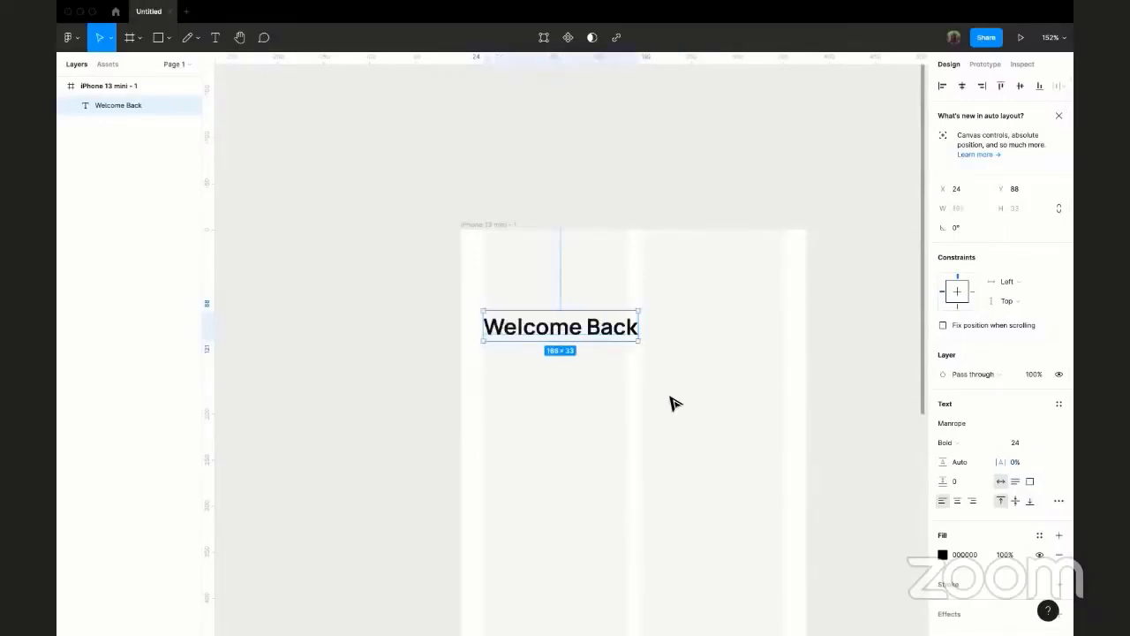
- Try a paragraph spacing of 24 on the "Welcome Back" heading and return it to 0
{"action": "scroll", "coordinate": [671, 401], "scroll_direction": "right", "scroll_amount": 2}
{"action": "scroll", "coordinate": [582, 329], "scroll_direction": "up", "scroll_amount": 3}
{"action": "scroll", "coordinate": [582, 328], "scroll_direction": "up", "scroll_amount": 2}
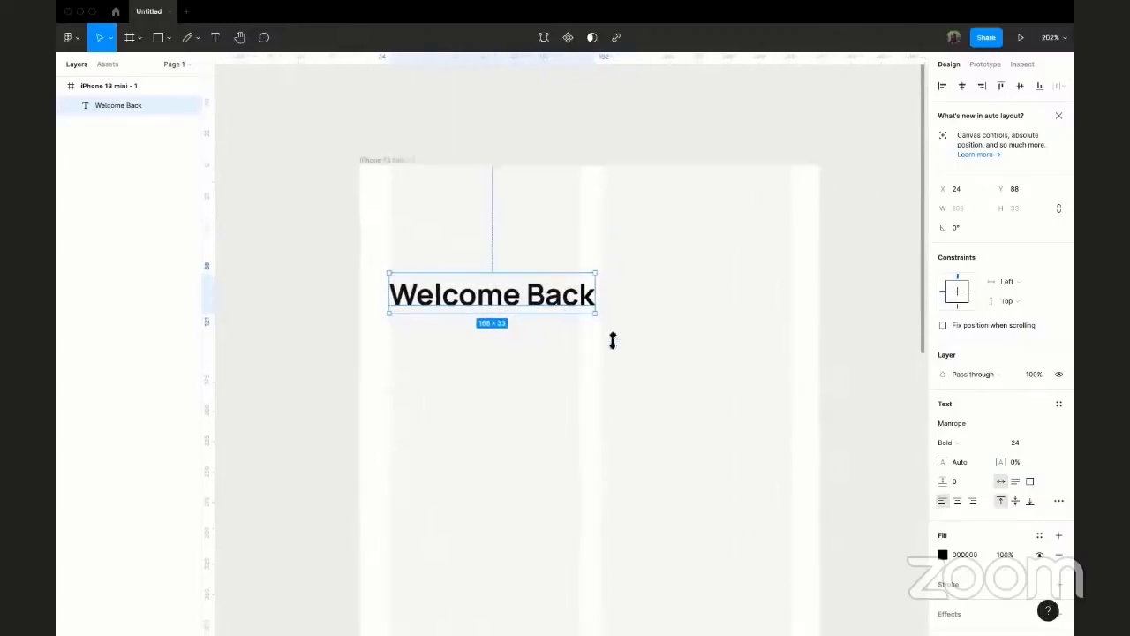
{"action": "left_click", "coordinate": [962, 480]}
{"action": "type", "text": "24"}
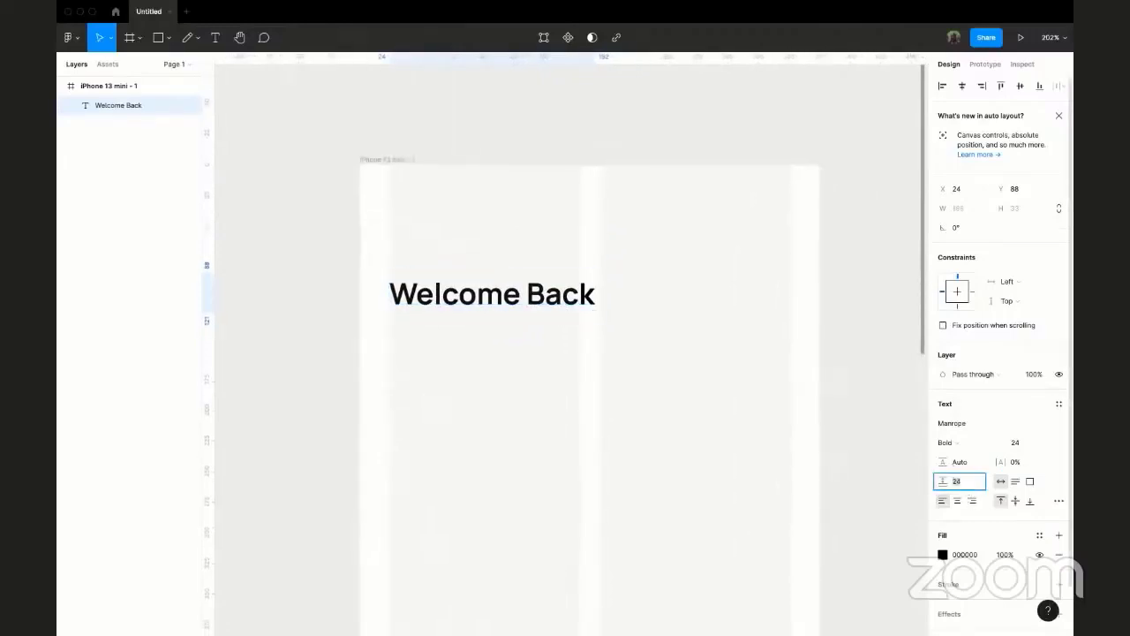
{"action": "key", "text": "Return"}
{"action": "type", "text": "0"}
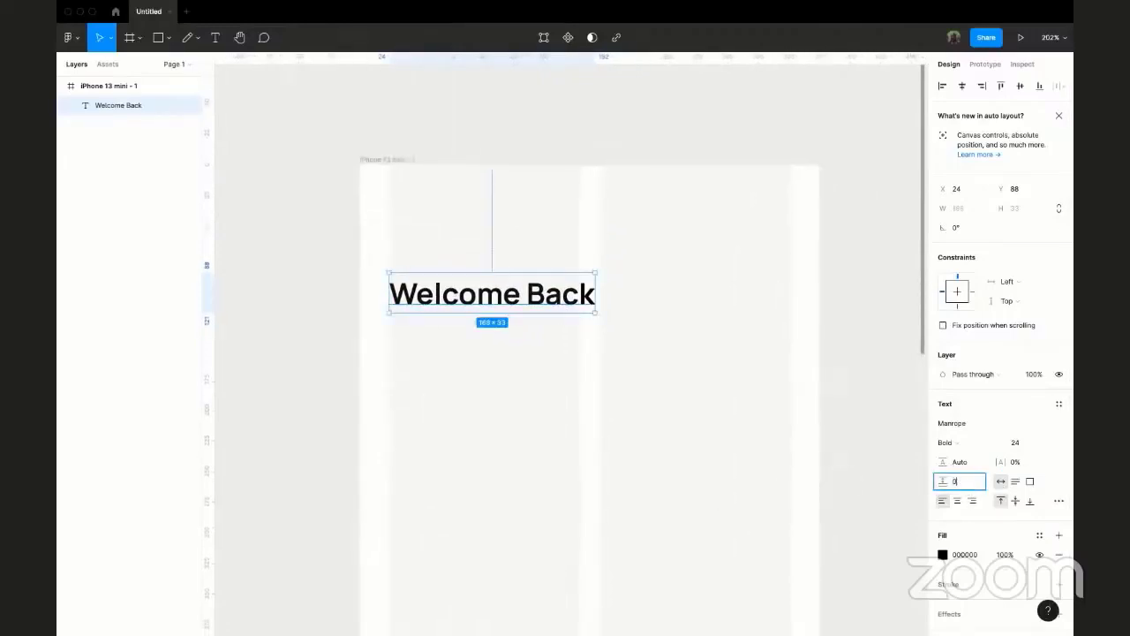
{"action": "key", "text": "Return"}
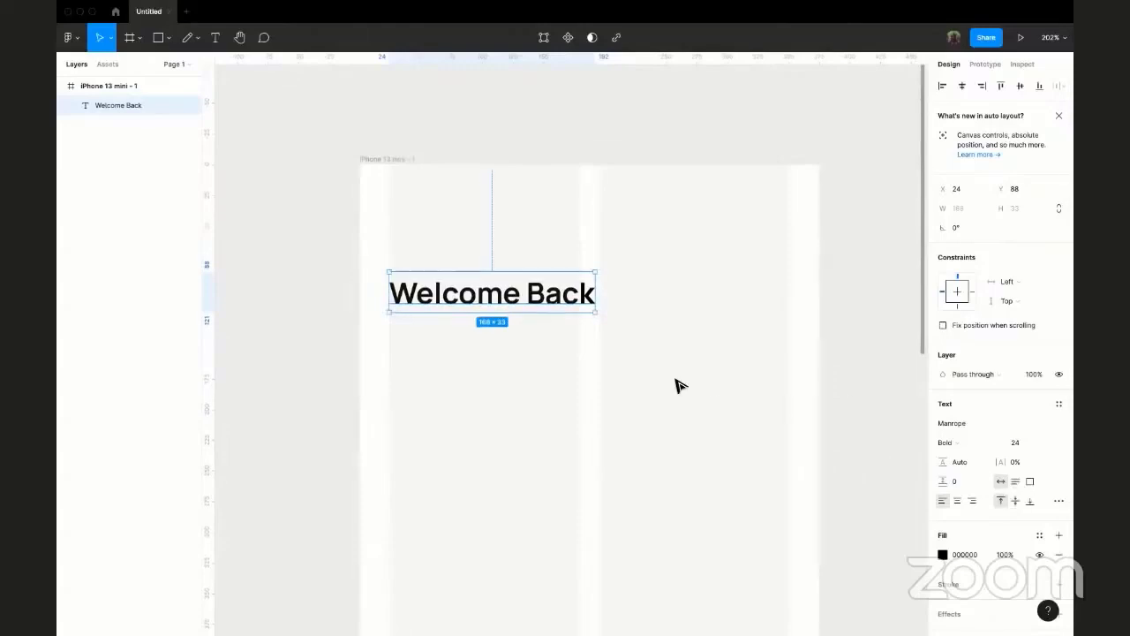
{"action": "scroll", "coordinate": [675, 386], "scroll_direction": "down", "scroll_amount": 2}
{"action": "scroll", "coordinate": [675, 385], "scroll_direction": "right", "scroll_amount": 2}
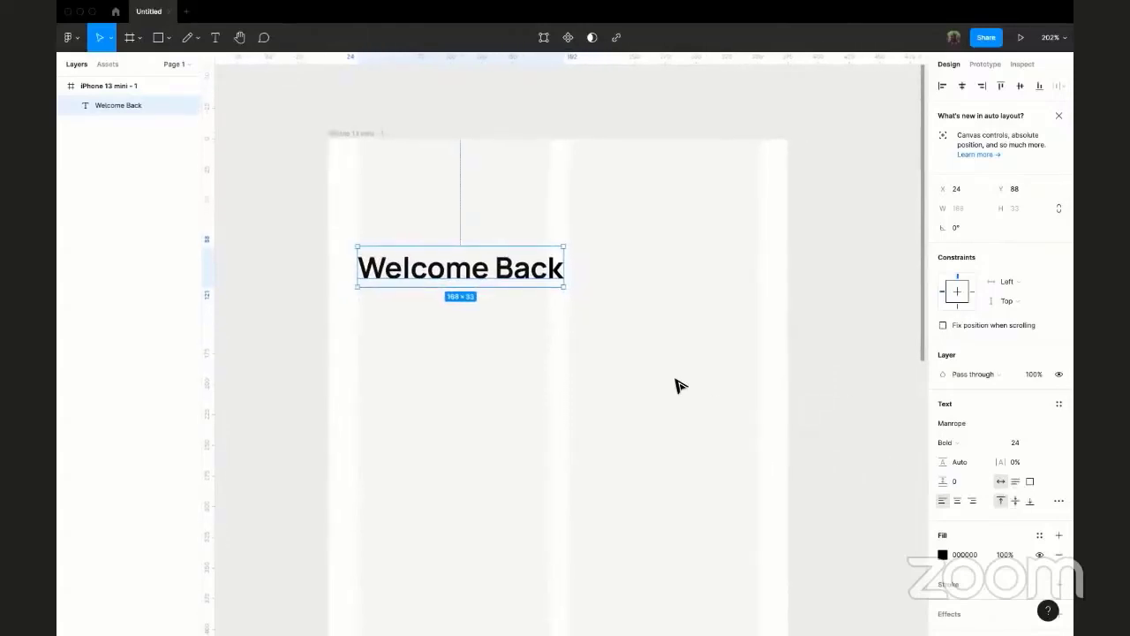
{"action": "scroll", "coordinate": [676, 385], "scroll_direction": "down", "scroll_amount": 3}
{"action": "scroll", "coordinate": [676, 385], "scroll_direction": "down", "scroll_amount": 1, "text": "ctrl"}
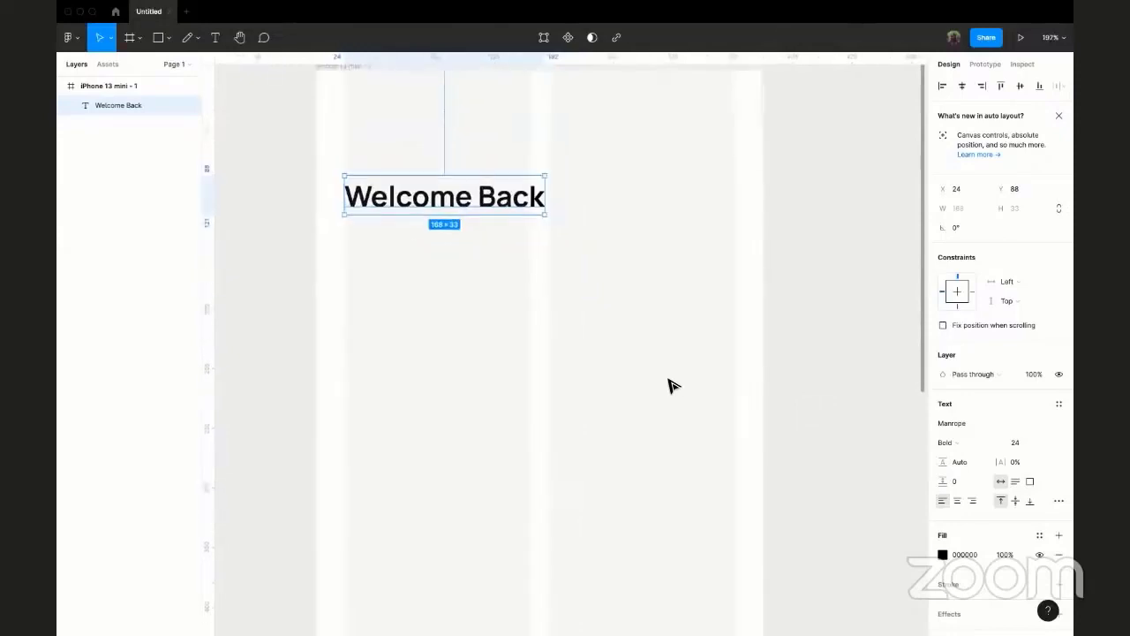
{"action": "scroll", "coordinate": [676, 385], "scroll_direction": "up", "scroll_amount": 2}
{"action": "scroll", "coordinate": [459, 279], "scroll_direction": "down", "scroll_amount": 2}
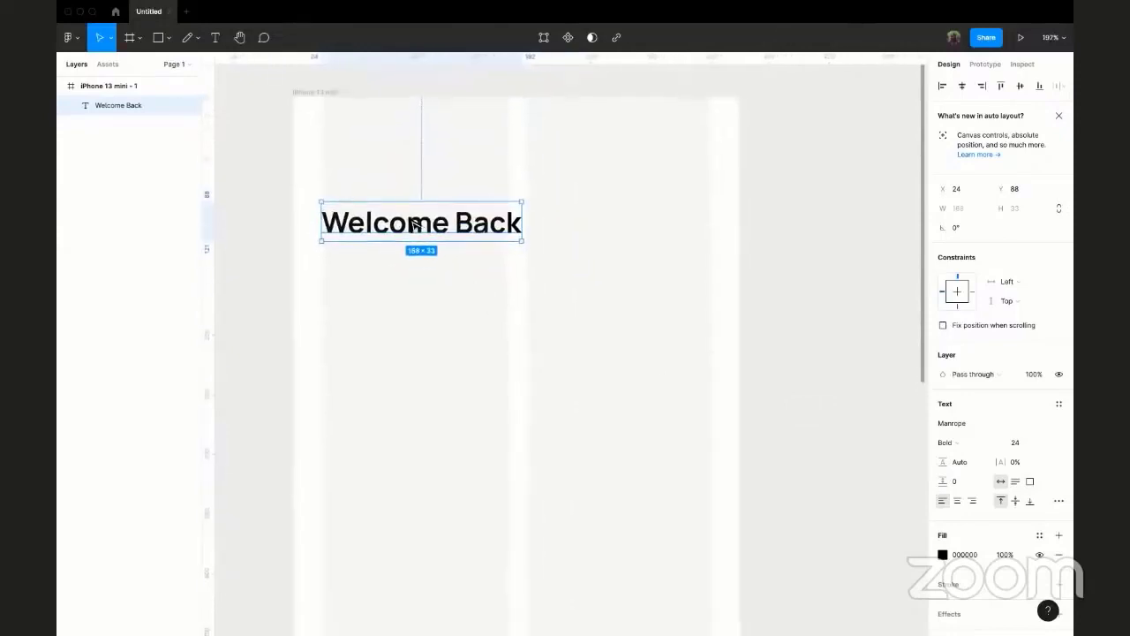
{"action": "scroll", "coordinate": [468, 228], "scroll_direction": "down", "scroll_amount": 1}
{"action": "scroll", "coordinate": [469, 228], "scroll_direction": "up", "scroll_amount": 1}
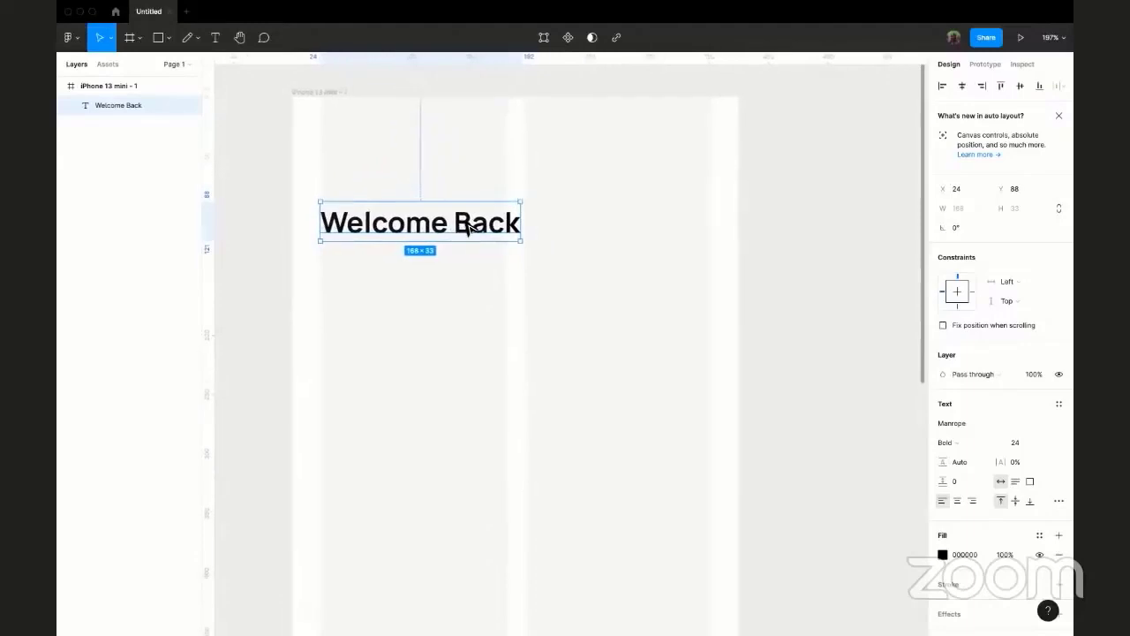
- Duplicate the "Welcome Back" heading directly below the original and set the copy's font size to 16
{"action": "left_click_drag", "start_coordinate": [419, 228], "coordinate": [424, 264], "text": "alt"}
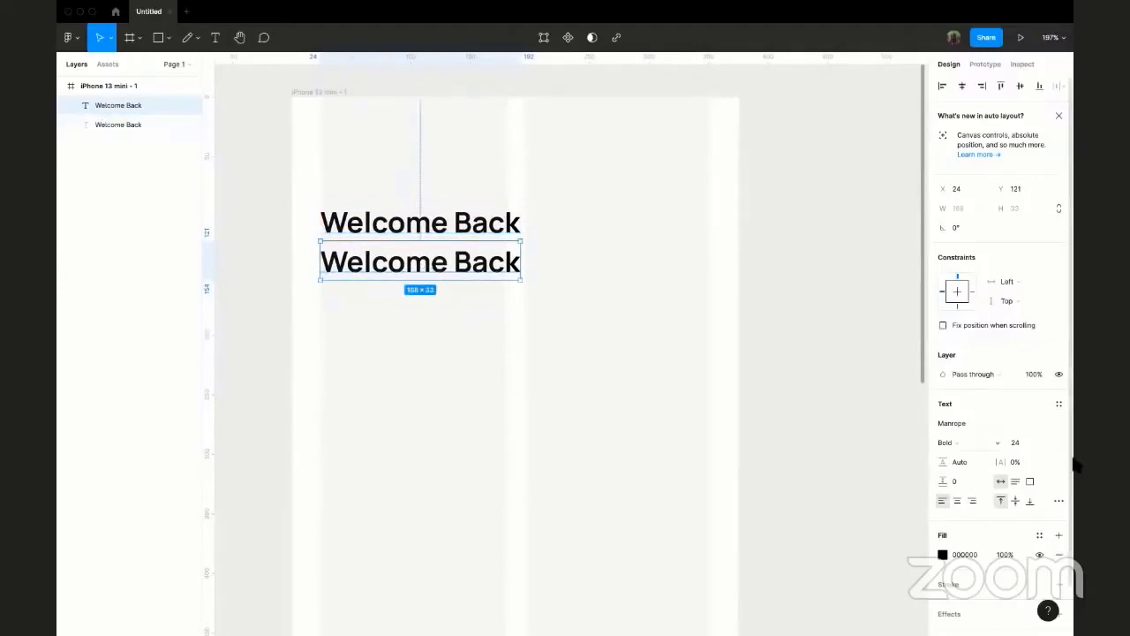
{"action": "left_click", "coordinate": [1020, 442]}
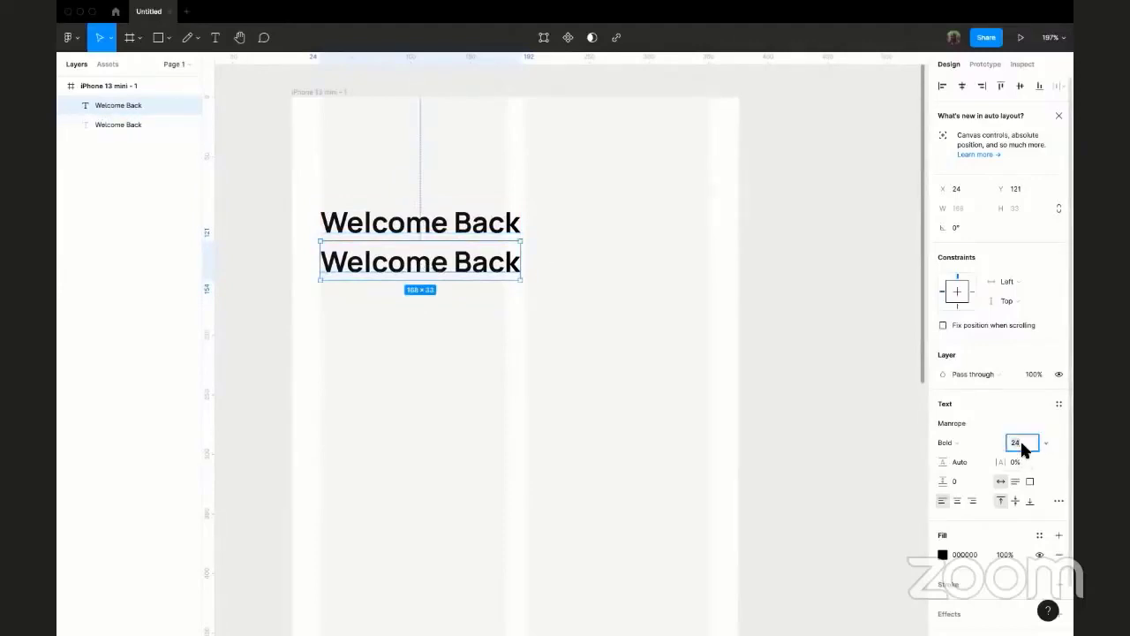
{"action": "type", "text": "18"}
{"action": "key", "text": "Return"}
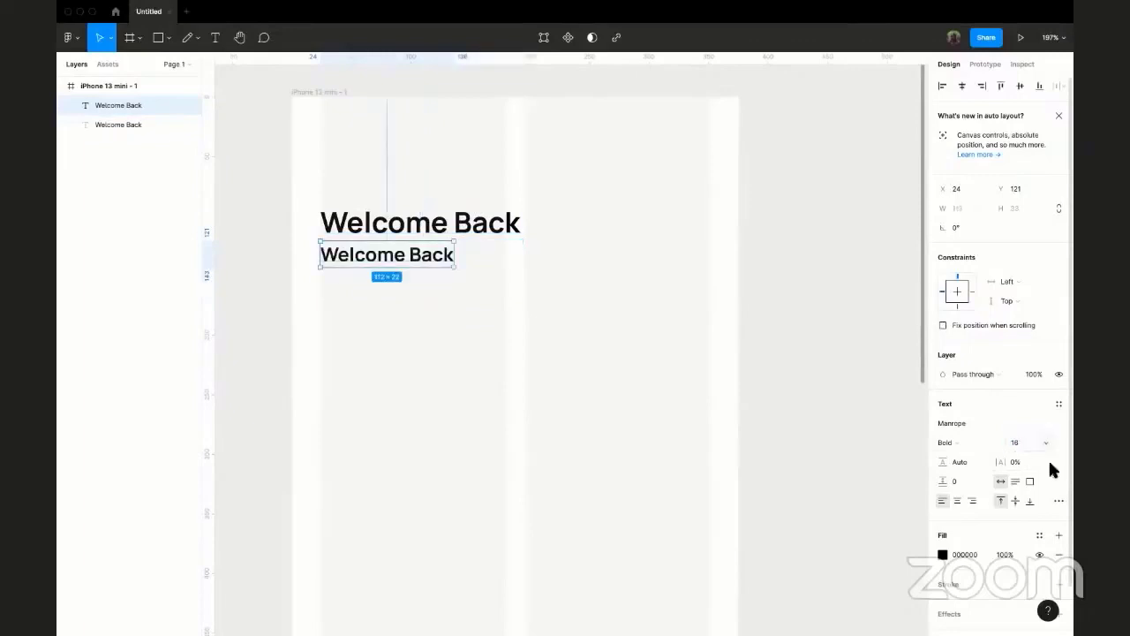
- Compare the font weight settings of the "Welcome Back" heading and its smaller copy
{"action": "left_click", "coordinate": [976, 441]}
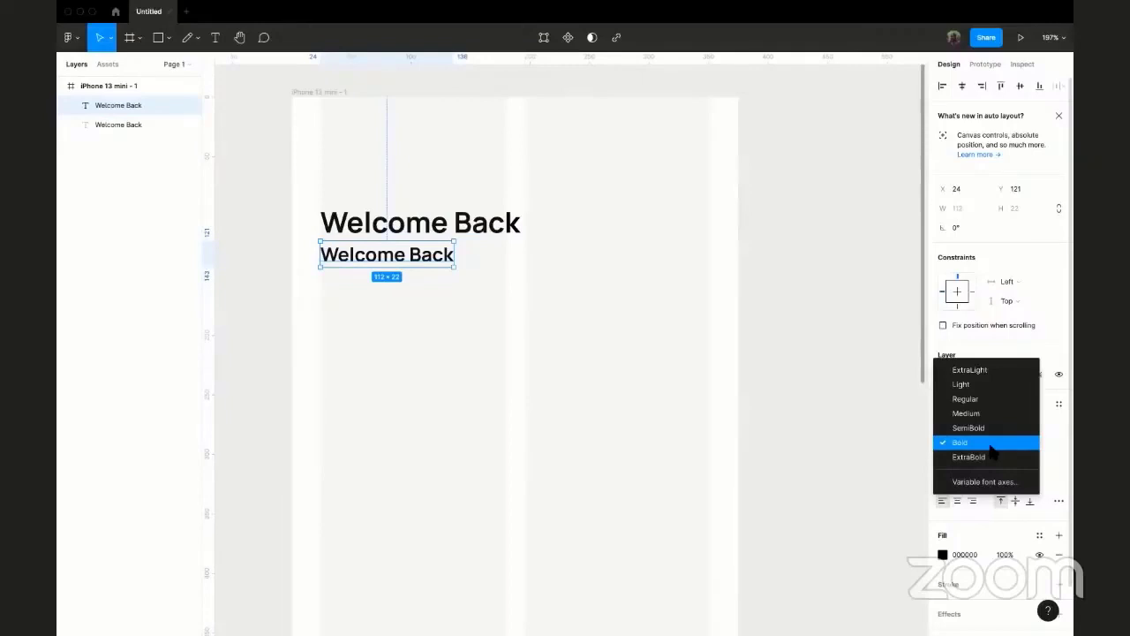
{"action": "left_click", "coordinate": [402, 229]}
{"action": "left_click", "coordinate": [404, 232]}
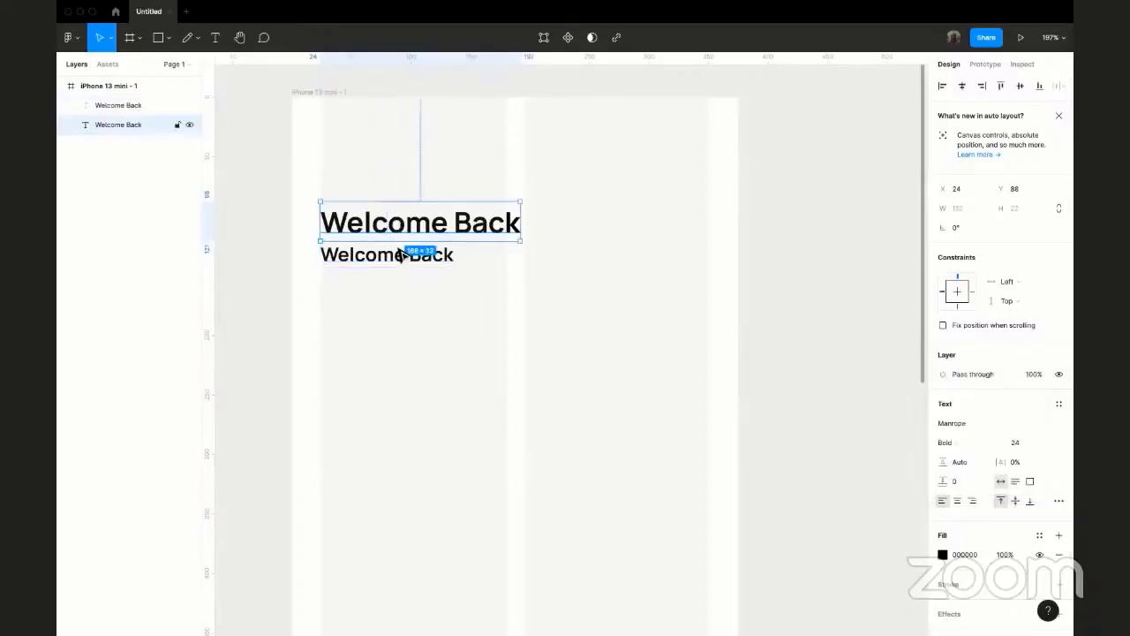
{"action": "left_click", "coordinate": [402, 256]}
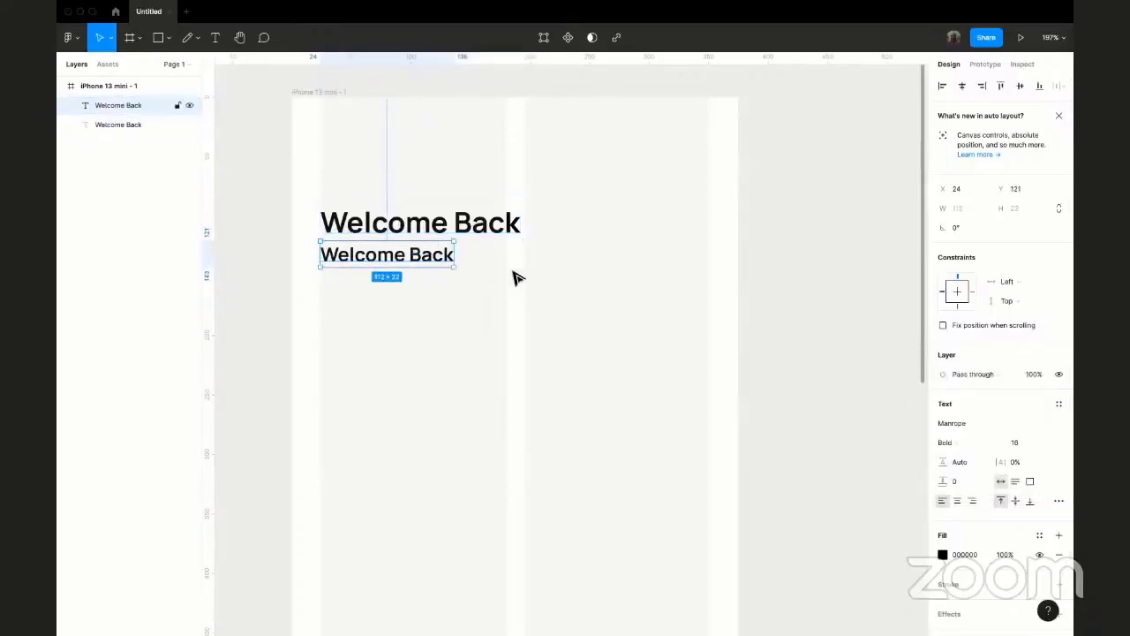
{"action": "left_click", "coordinate": [484, 234]}
{"action": "left_click", "coordinate": [969, 441]}
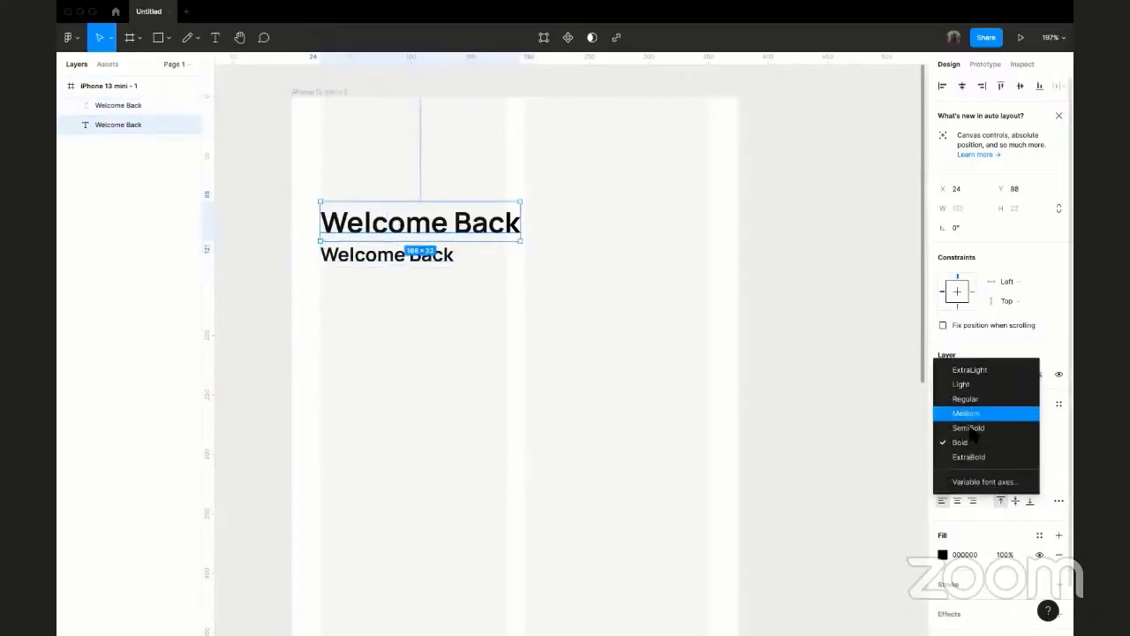
{"action": "left_click", "coordinate": [444, 267]}
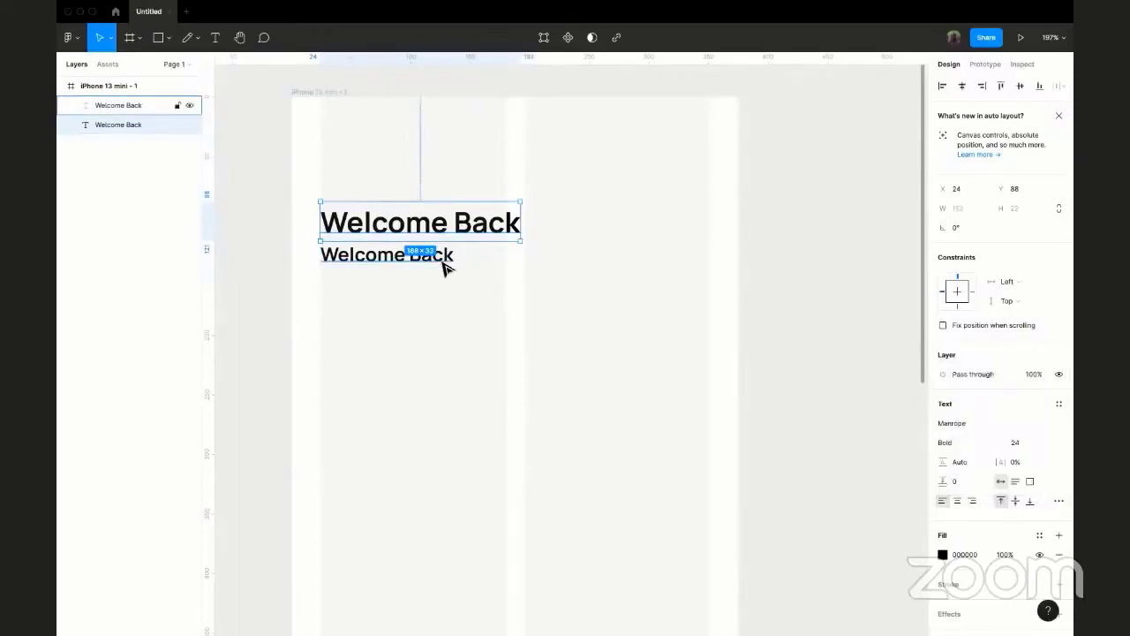
{"action": "left_click", "coordinate": [444, 267]}
{"action": "left_click", "coordinate": [965, 441]}
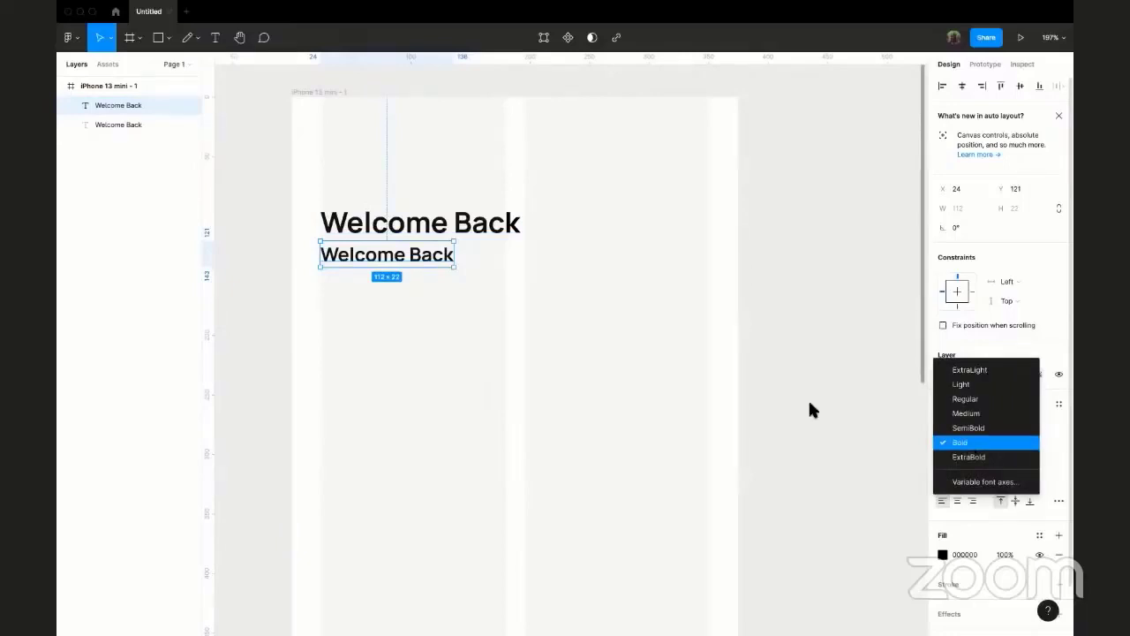
{"action": "left_click", "coordinate": [469, 232]}
{"action": "left_click", "coordinate": [469, 232]}
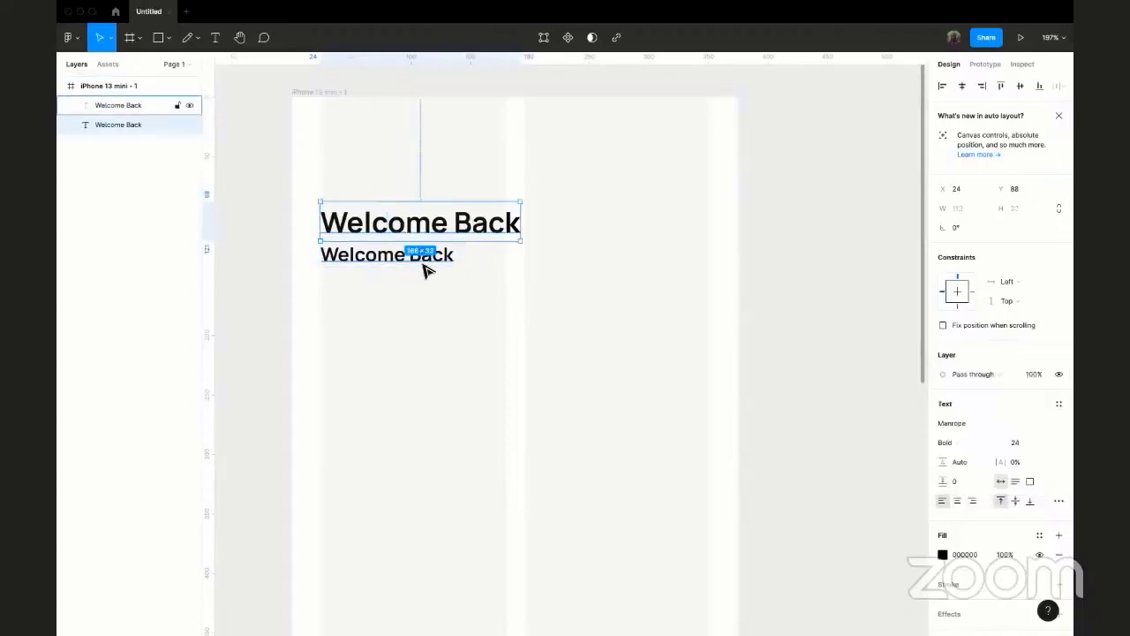
- Set the font weight of the smaller "Welcome Back" copy to Medium
{"action": "left_click", "coordinate": [427, 267]}
{"action": "left_click", "coordinate": [987, 442]}
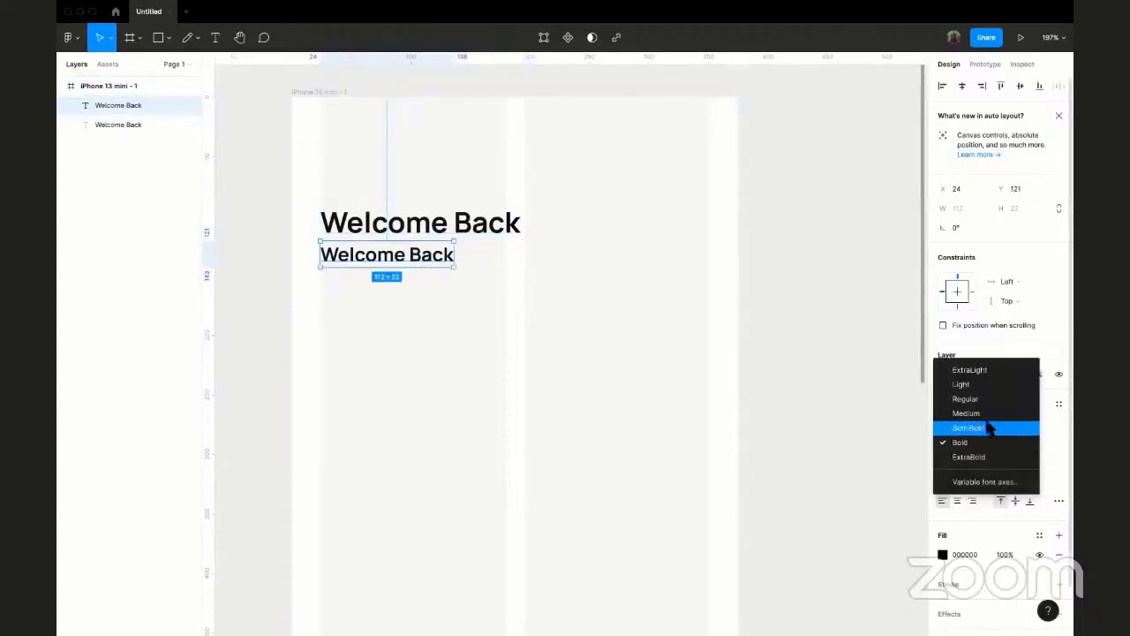
{"action": "left_click", "coordinate": [990, 414]}
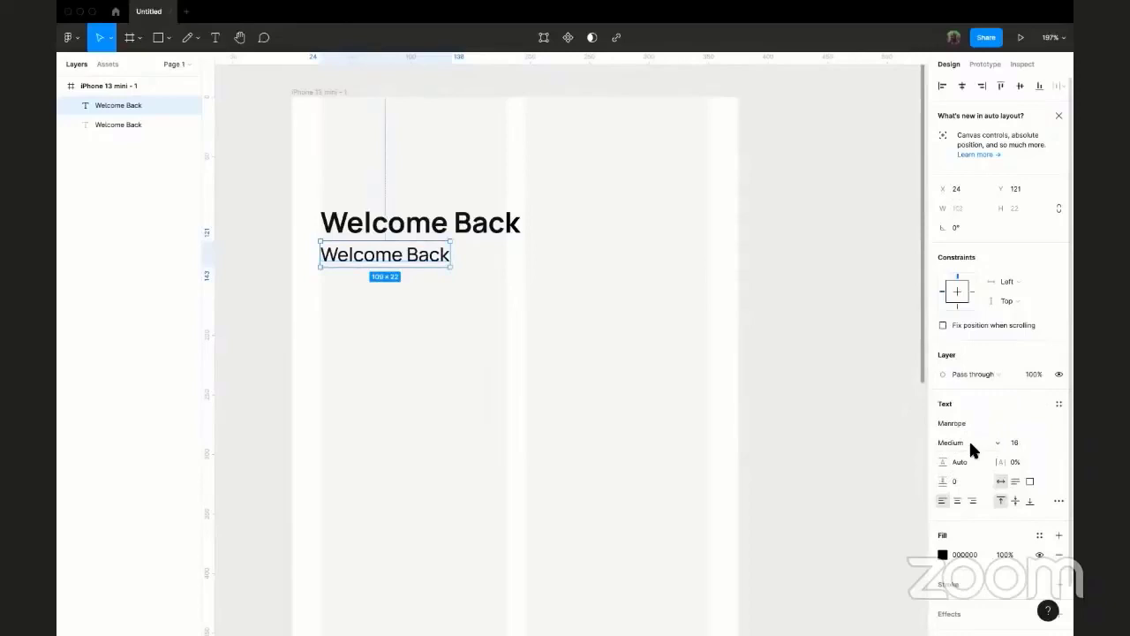
- Check the weight options of the Medium copy against those of the Bold heading above it
{"action": "left_click", "coordinate": [971, 444]}
{"action": "left_click", "coordinate": [473, 237]}
{"action": "left_click", "coordinate": [474, 237]}
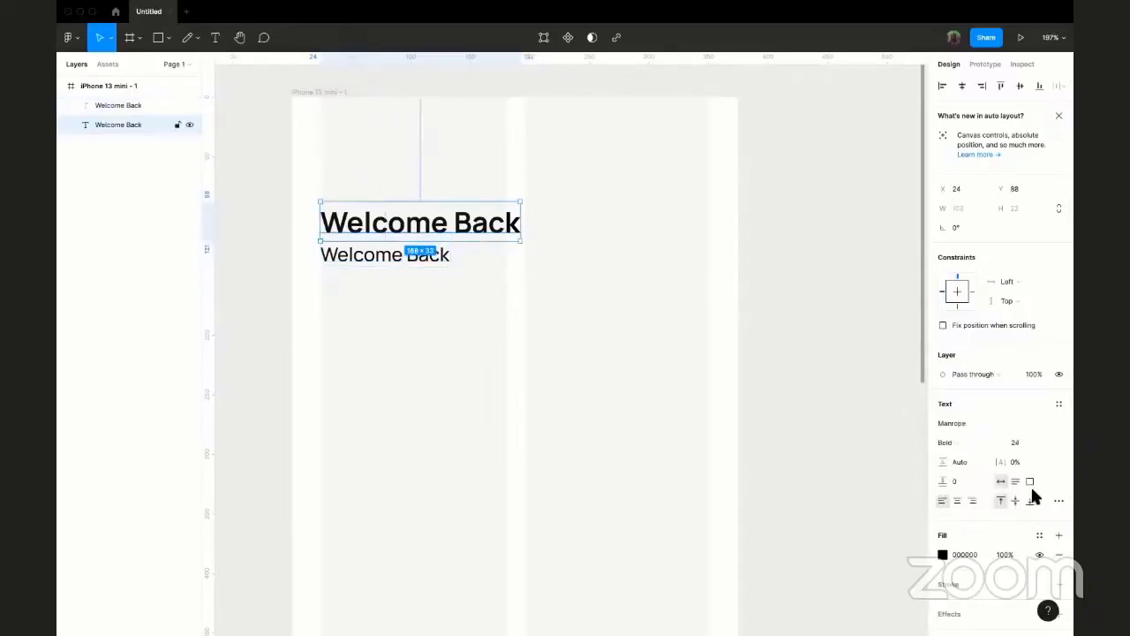
{"action": "left_click", "coordinate": [979, 445]}
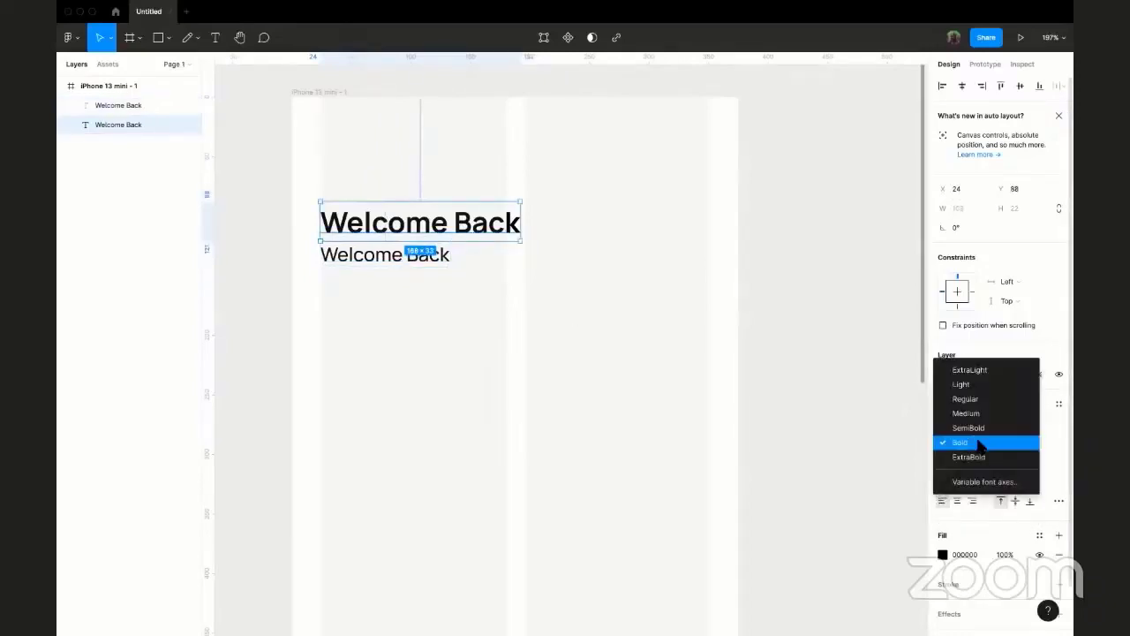
{"action": "left_click", "coordinate": [379, 255]}
{"action": "left_click", "coordinate": [380, 256]}
{"action": "left_click", "coordinate": [956, 442]}
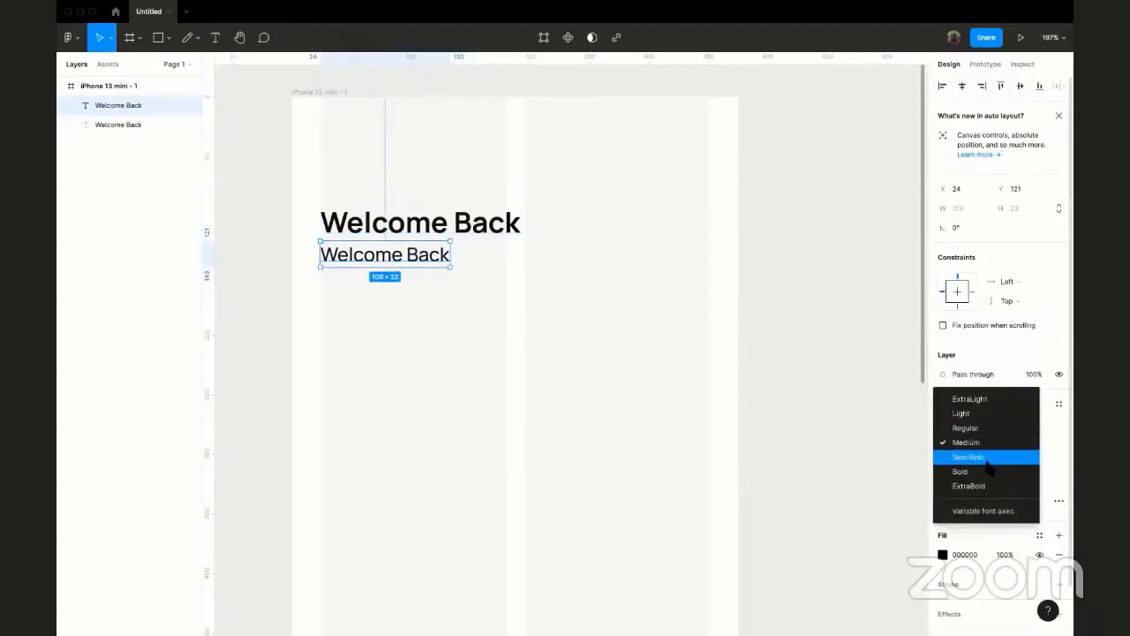
{"action": "left_click", "coordinate": [465, 230]}
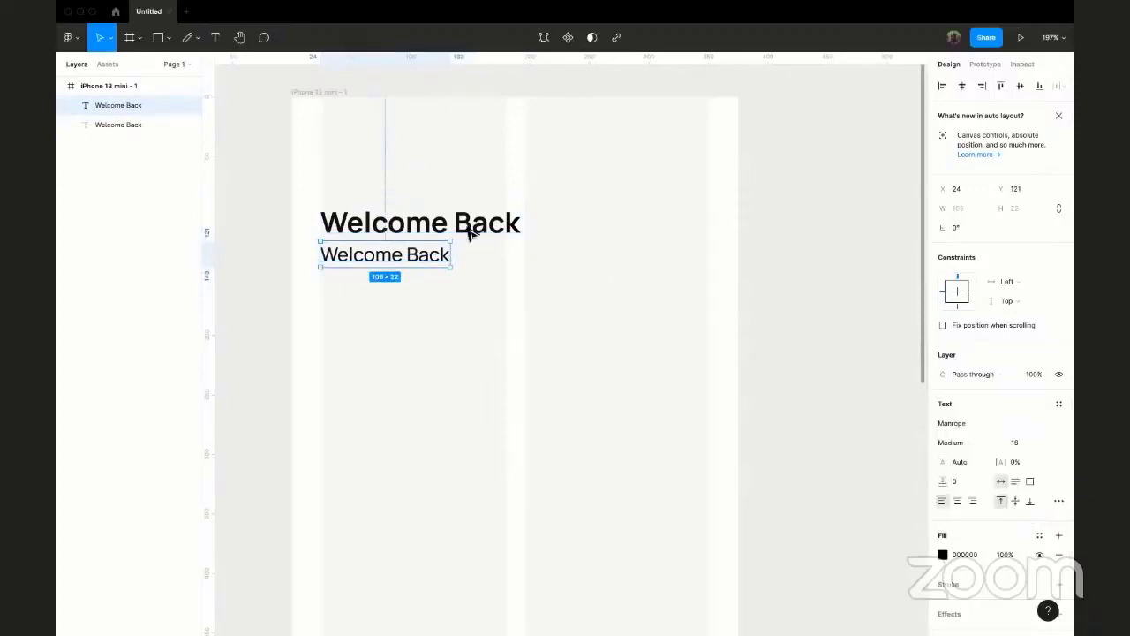
{"action": "left_click", "coordinate": [466, 231]}
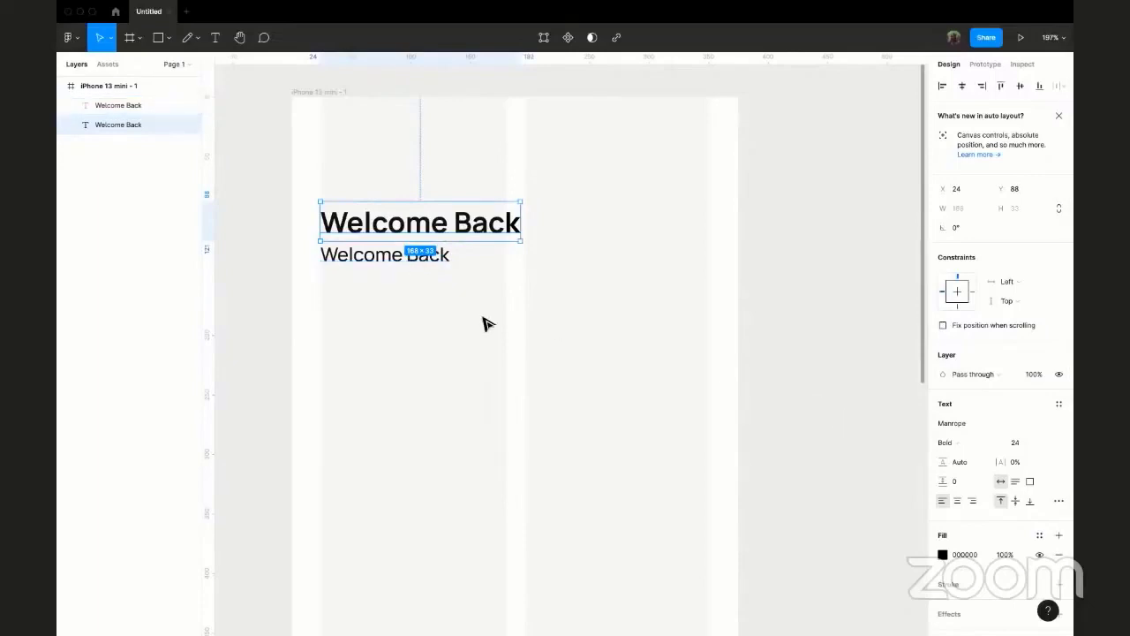
- Replace the smaller copy's text with "Please sign into your account" and move the line down to leave a gap below the heading
{"action": "left_click", "coordinate": [409, 257]}
{"action": "double_click", "coordinate": [406, 255]}
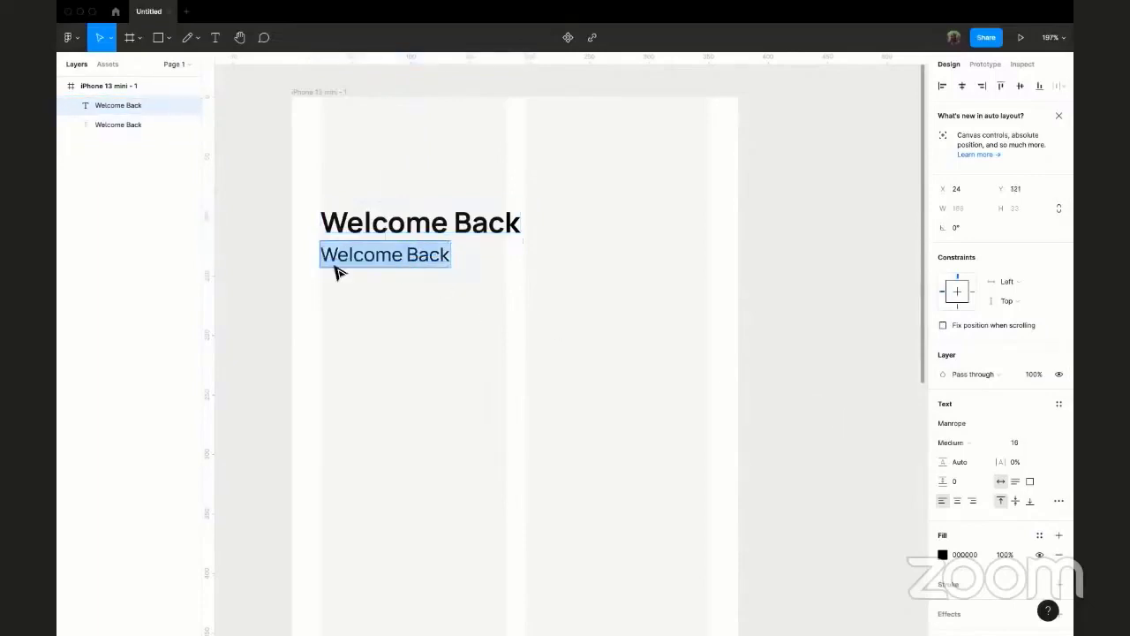
{"action": "type", "text": "Please"}
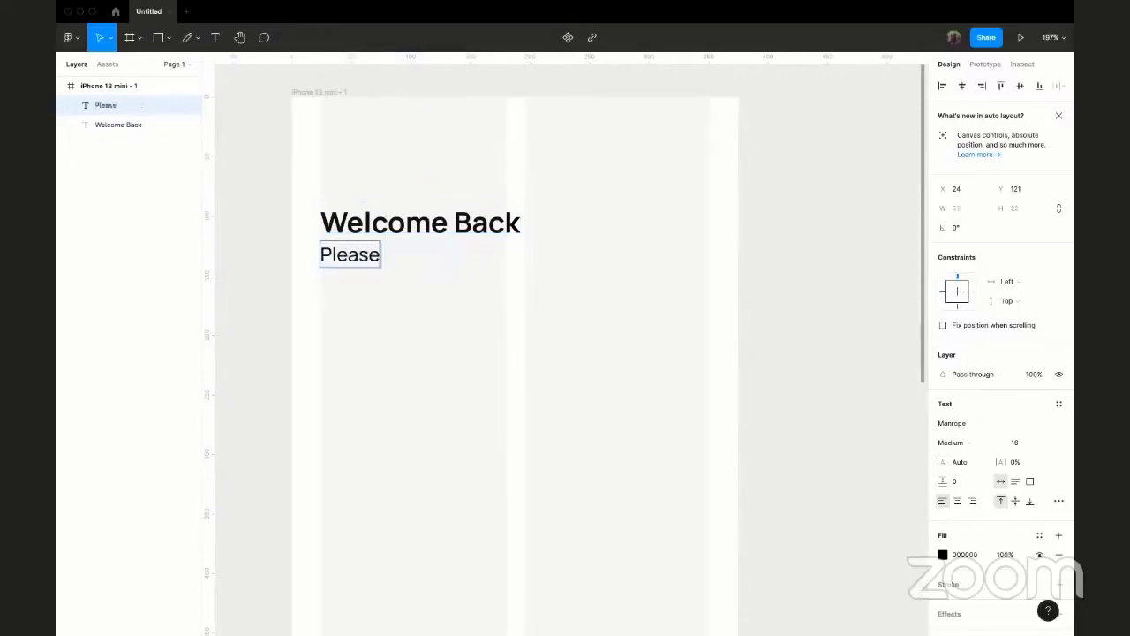
{"action": "type", "text": " sign i"}
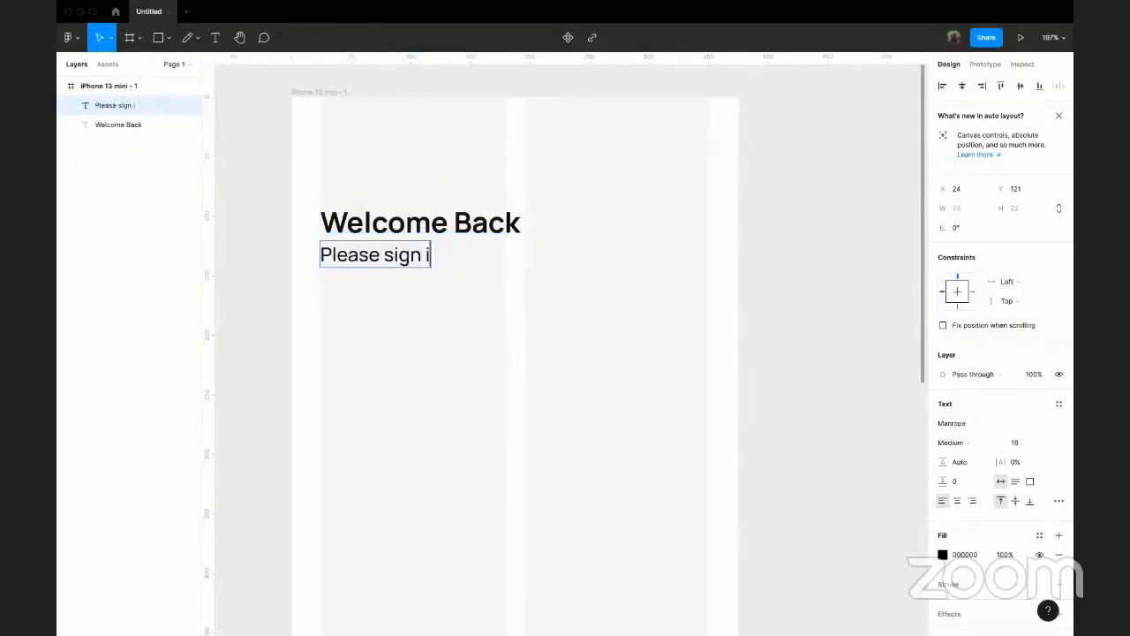
{"action": "type", "text": "nto your account"}
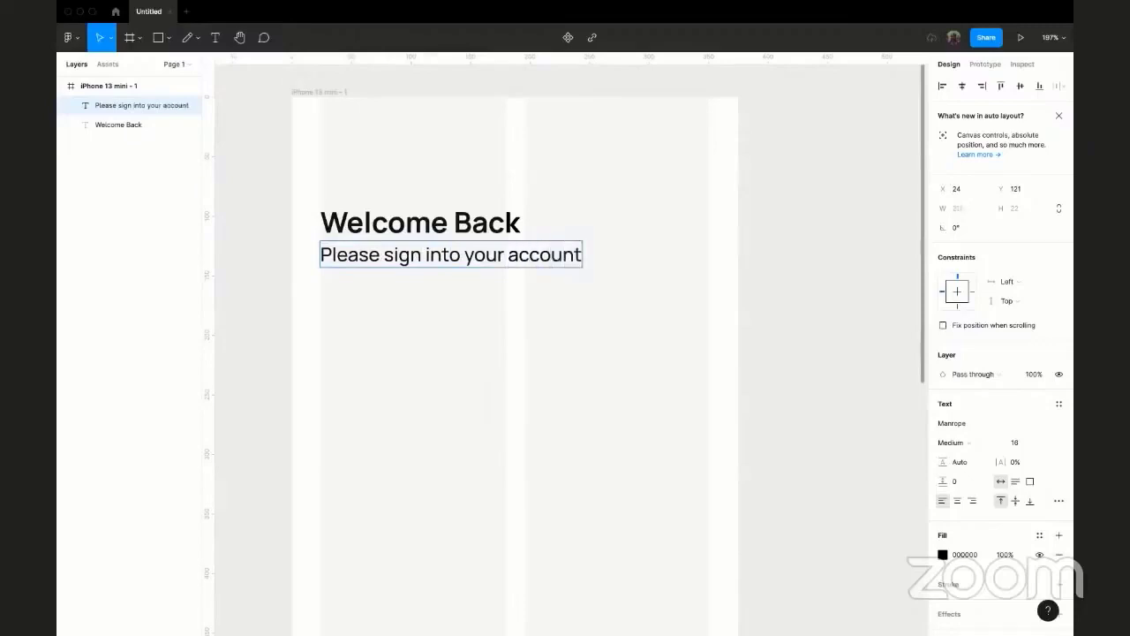
{"action": "key", "text": "Escape"}
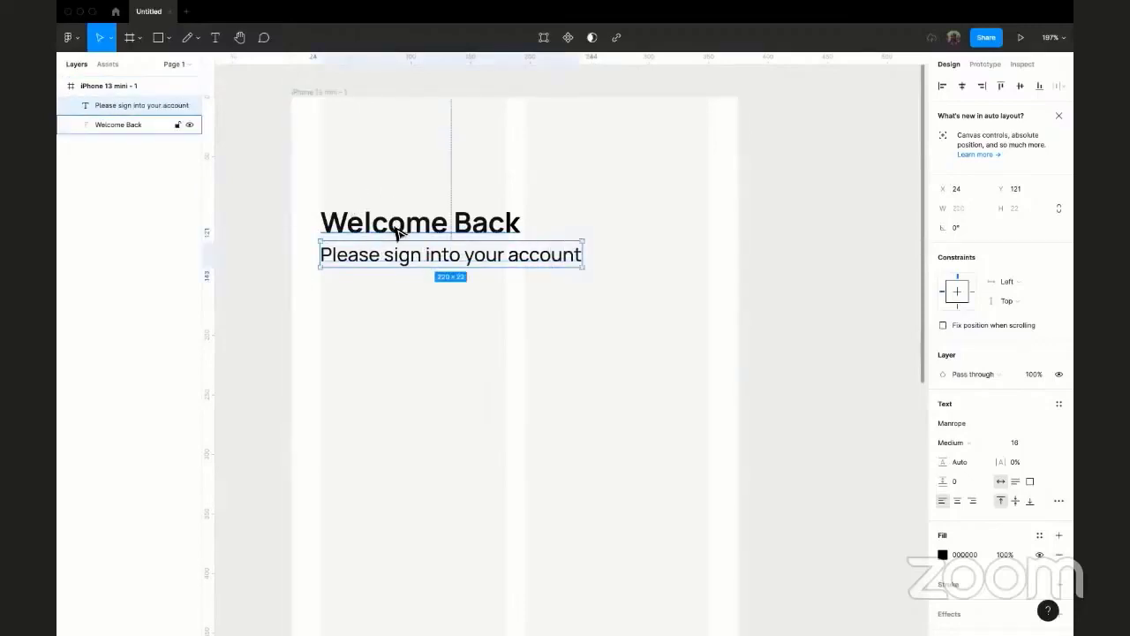
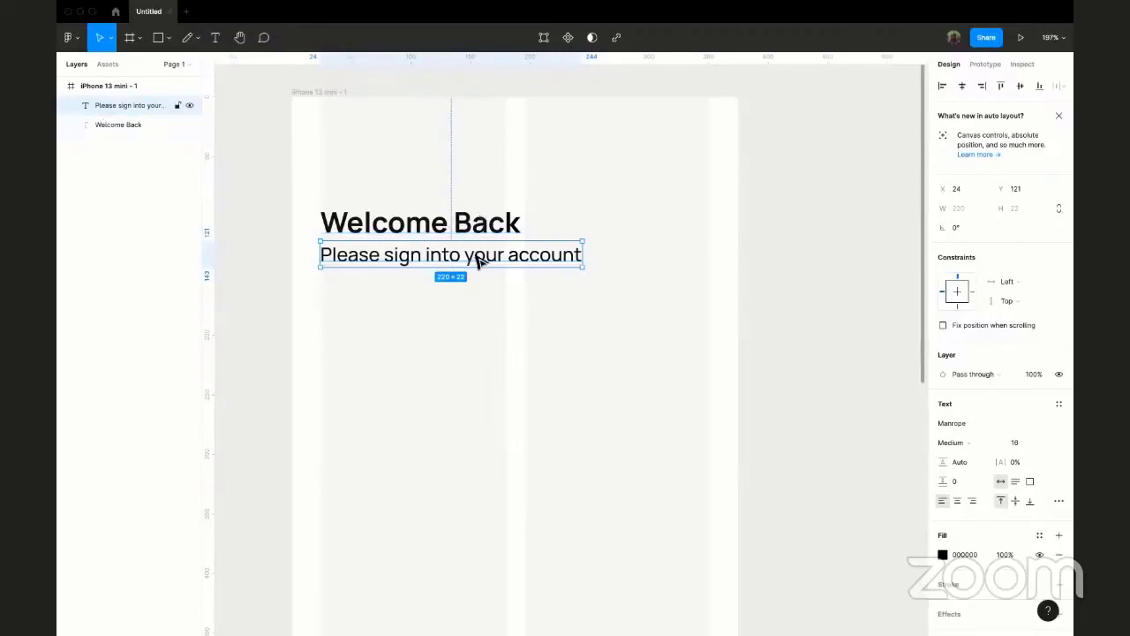
{"action": "left_click_drag", "start_coordinate": [477, 258], "coordinate": [482, 281]}
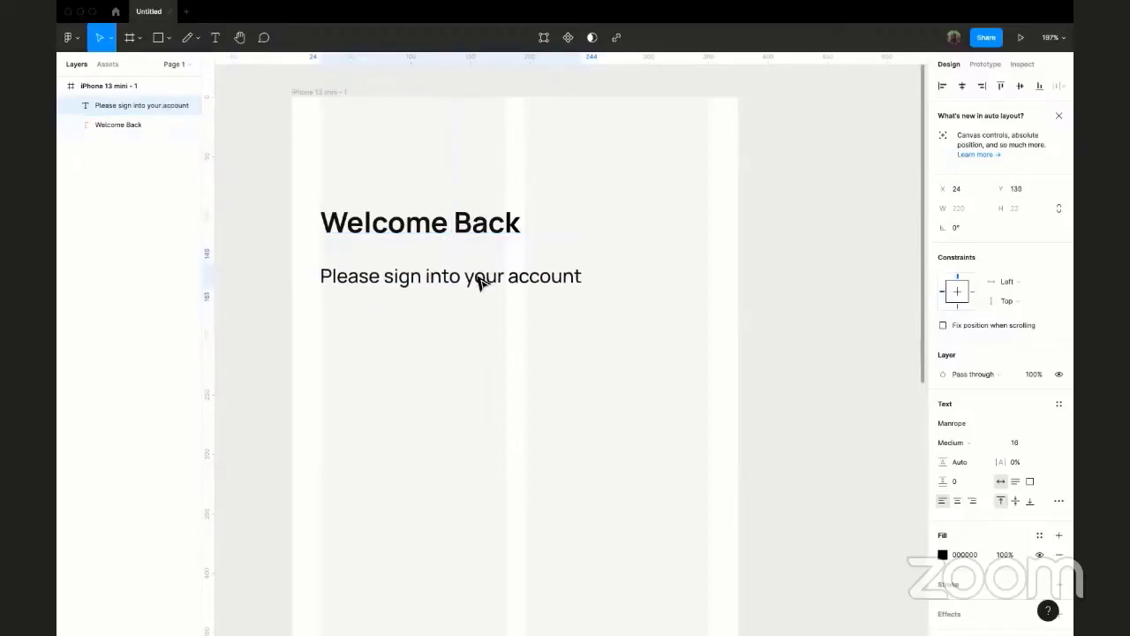
- Undo the subtitle's last move and try nudging it down from the heading and back up
{"action": "key", "text": "ctrl+z"}
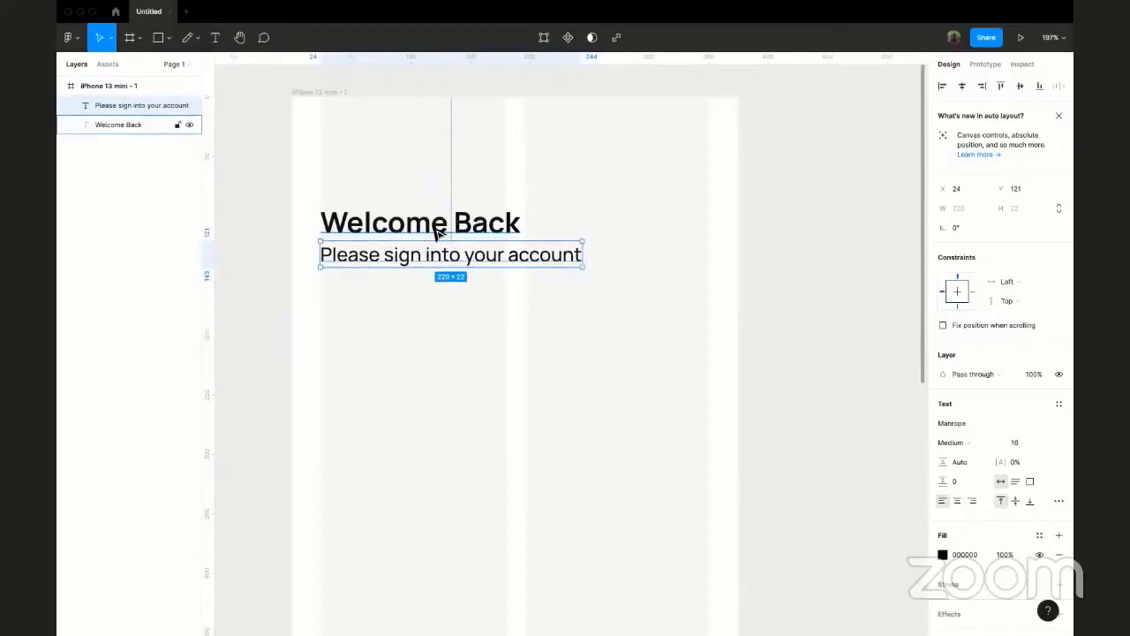
{"action": "key", "text": "Down"}
{"action": "key", "text": "Down"}
{"action": "key", "text": "Down"}
{"action": "key", "text": "Down"}
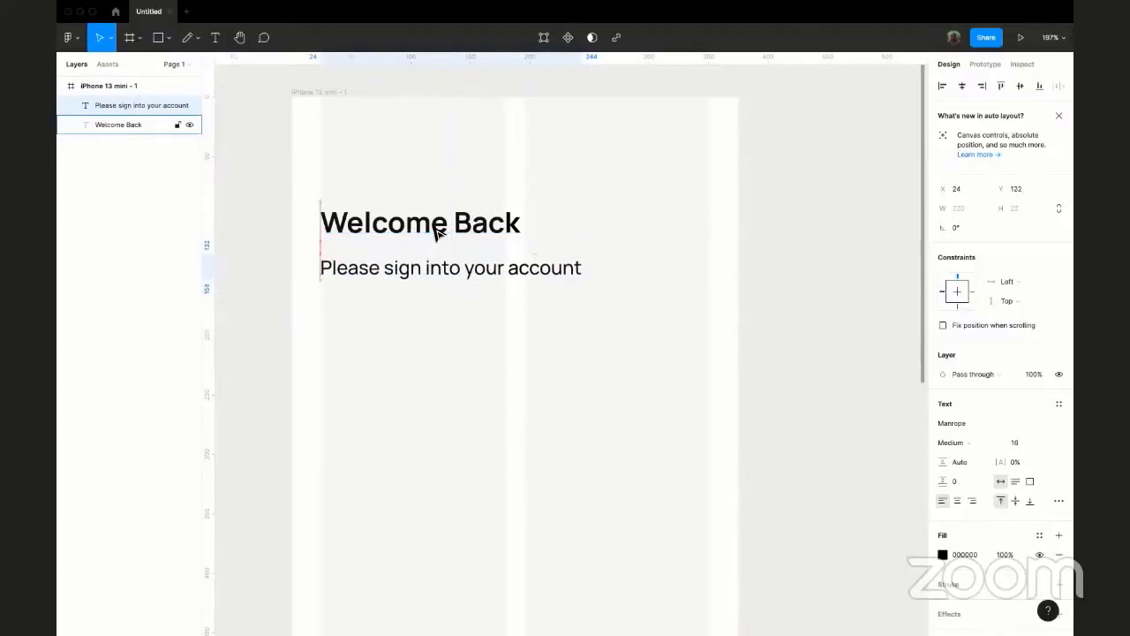
{"action": "key", "text": "Down"}
{"action": "key", "text": "Down"}
{"action": "key", "text": "Down"}
{"action": "key", "text": "Down"}
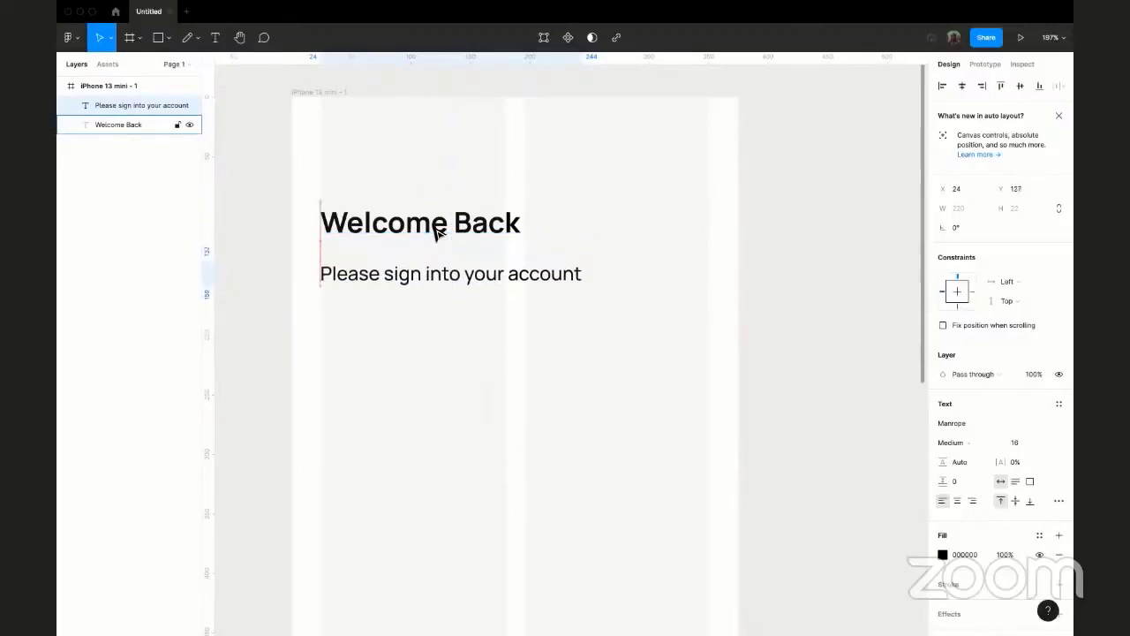
{"action": "key", "text": "Up"}
{"action": "key", "text": "Up"}
{"action": "key", "text": "Up"}
{"action": "key", "text": "Up"}
{"action": "key", "text": "Up"}
{"action": "key", "text": "Up"}
{"action": "key", "text": "Up"}
{"action": "key", "text": "Up"}
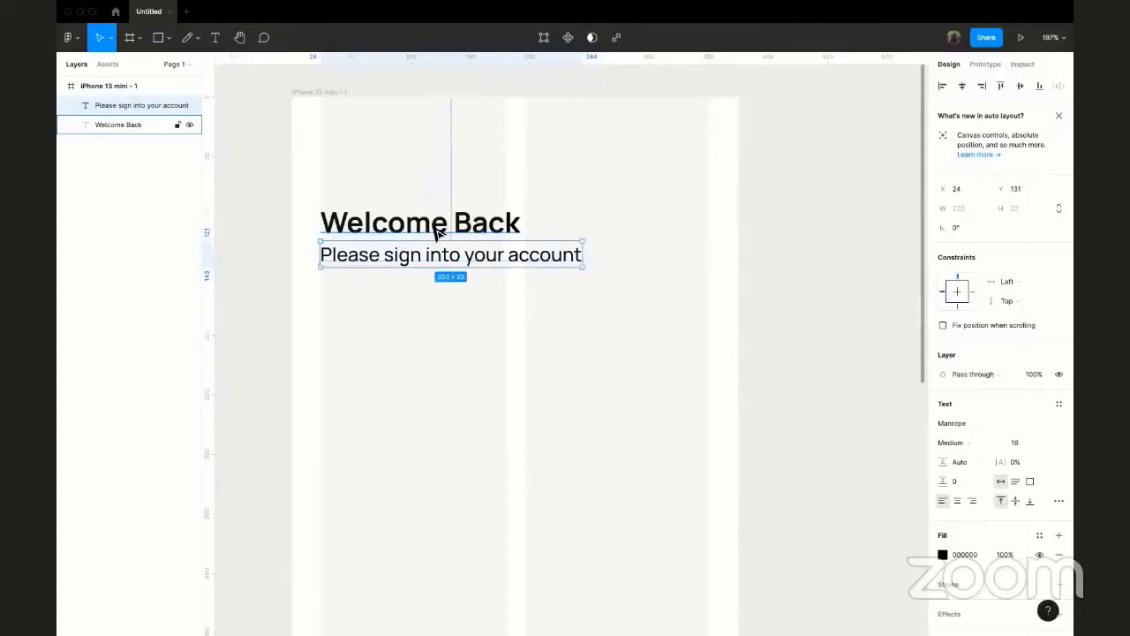
- Nudge the subtitle down from the heading and back up until it sits at Y 129
{"action": "key", "text": "Down"}
{"action": "key", "text": "Down"}
{"action": "key", "text": "Down"}
{"action": "key", "text": "Down"}
{"action": "key", "text": "Down"}
{"action": "key", "text": "Down"}
{"action": "key", "text": "Down"}
{"action": "key", "text": "Down"}
{"action": "key", "text": "Down"}
{"action": "key", "text": "Down"}
{"action": "key", "text": "Down"}
{"action": "key", "text": "Down"}
{"action": "key", "text": "Down"}
{"action": "key", "text": "Down"}
{"action": "key", "text": "Down"}
{"action": "key", "text": "Down"}
{"action": "key", "text": "Down"}
{"action": "key", "text": "Down"}
{"action": "key", "text": "Down"}
{"action": "key", "text": "Down"}
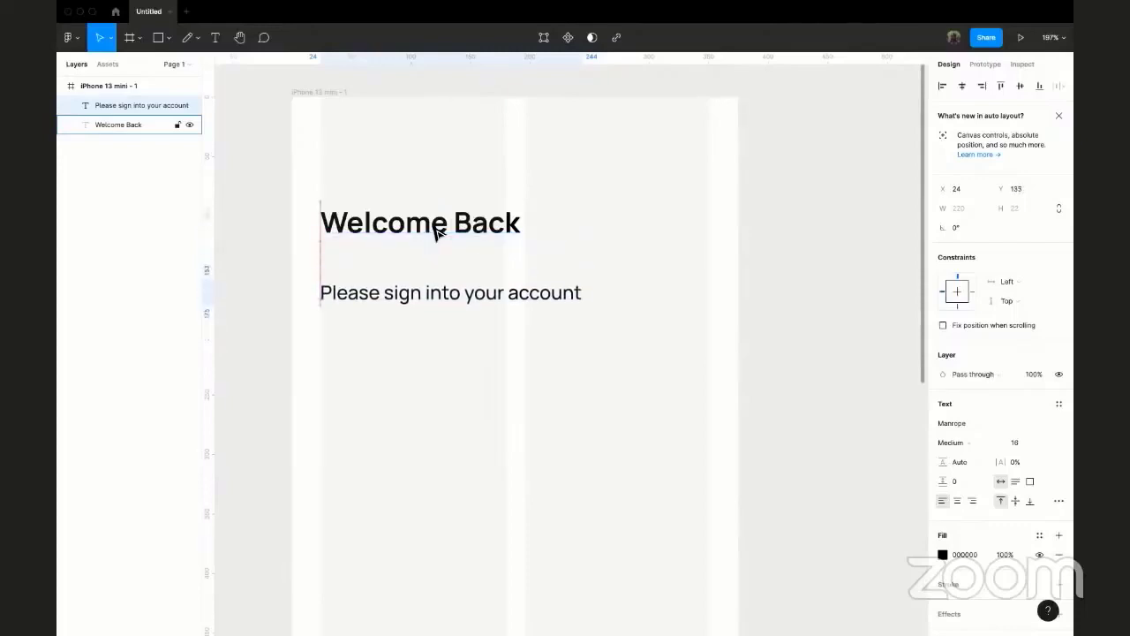
{"action": "key", "text": "Up"}
{"action": "key", "text": "Up"}
{"action": "key", "text": "Up"}
{"action": "key", "text": "Up"}
{"action": "key", "text": "Up"}
{"action": "key", "text": "Up"}
{"action": "key", "text": "Up"}
{"action": "key", "text": "Up"}
{"action": "key", "text": "Up"}
{"action": "key", "text": "Up"}
{"action": "key", "text": "Up"}
{"action": "key", "text": "Up"}
{"action": "key", "text": "Up"}
{"action": "key", "text": "Up"}
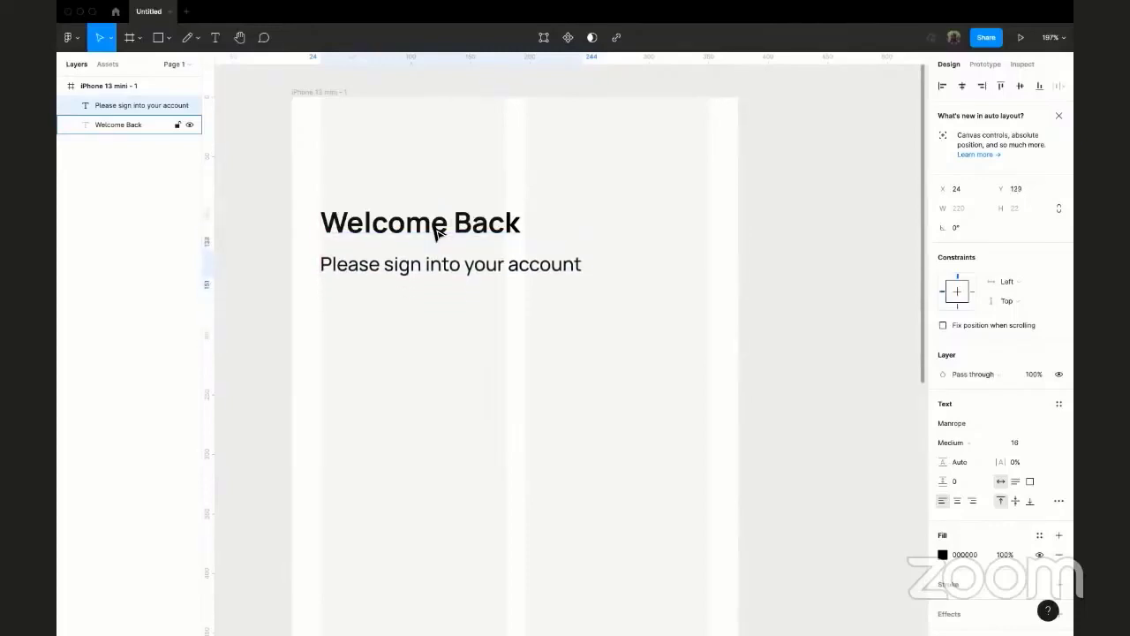
- Measure the subtitle's distances to the "Welcome Back" heading and to the edges of the phone frame
{"action": "key", "text": "alt"}
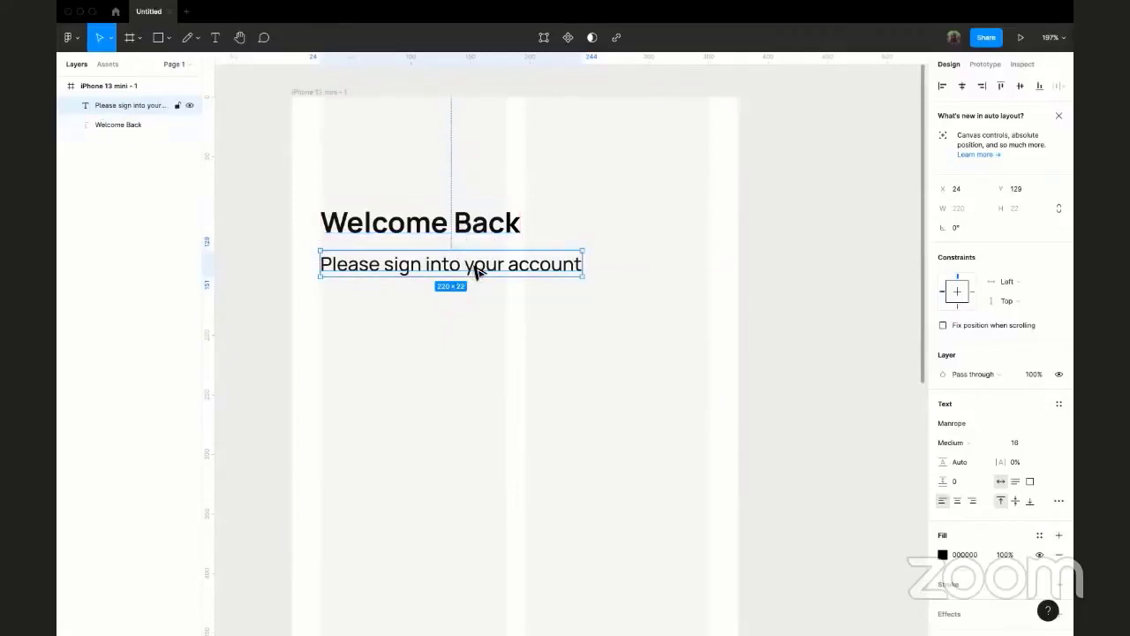
{"action": "left_click", "coordinate": [469, 235]}
{"action": "left_click", "coordinate": [518, 264]}
{"action": "key", "text": "alt"}
{"action": "key", "text": "alt"}
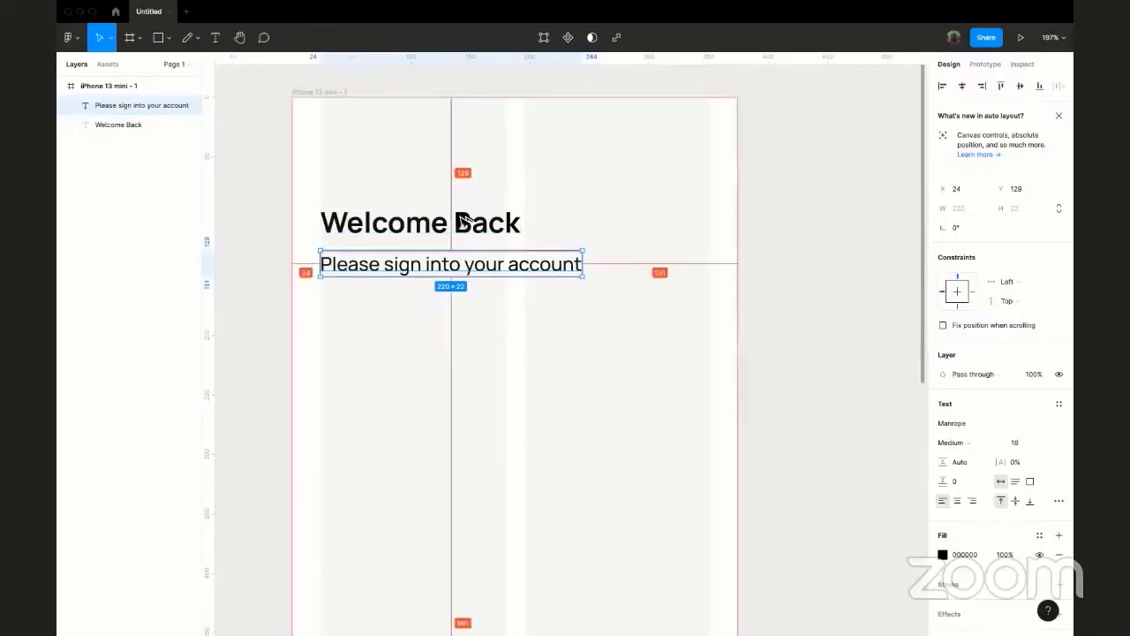
{"action": "mouse_move", "coordinate": [449, 232]}
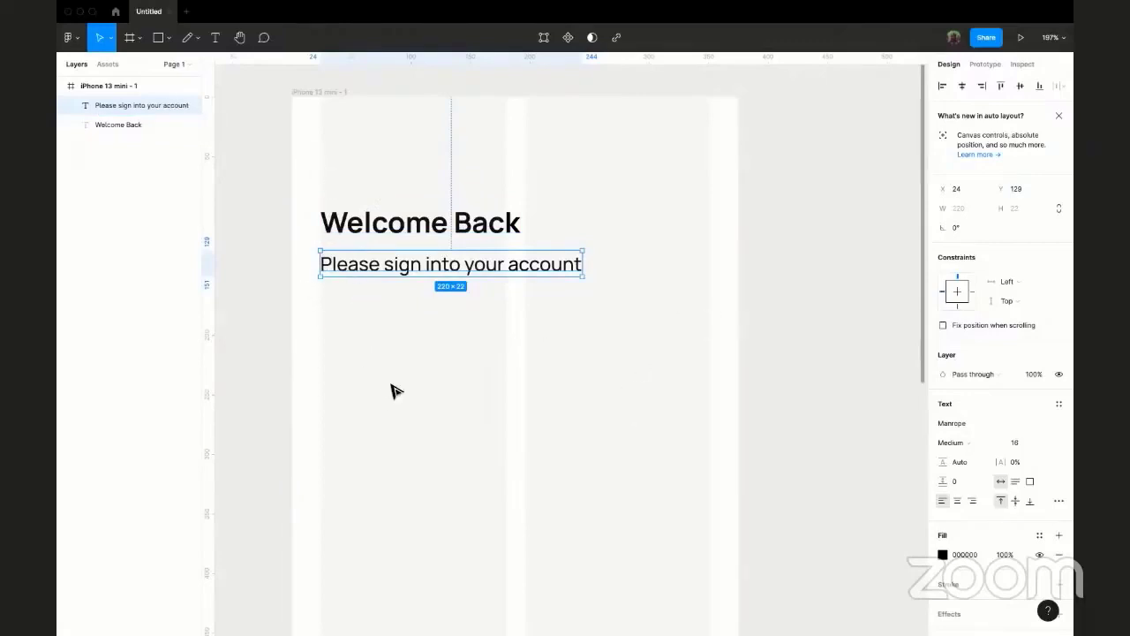
{"action": "key", "text": "alt"}
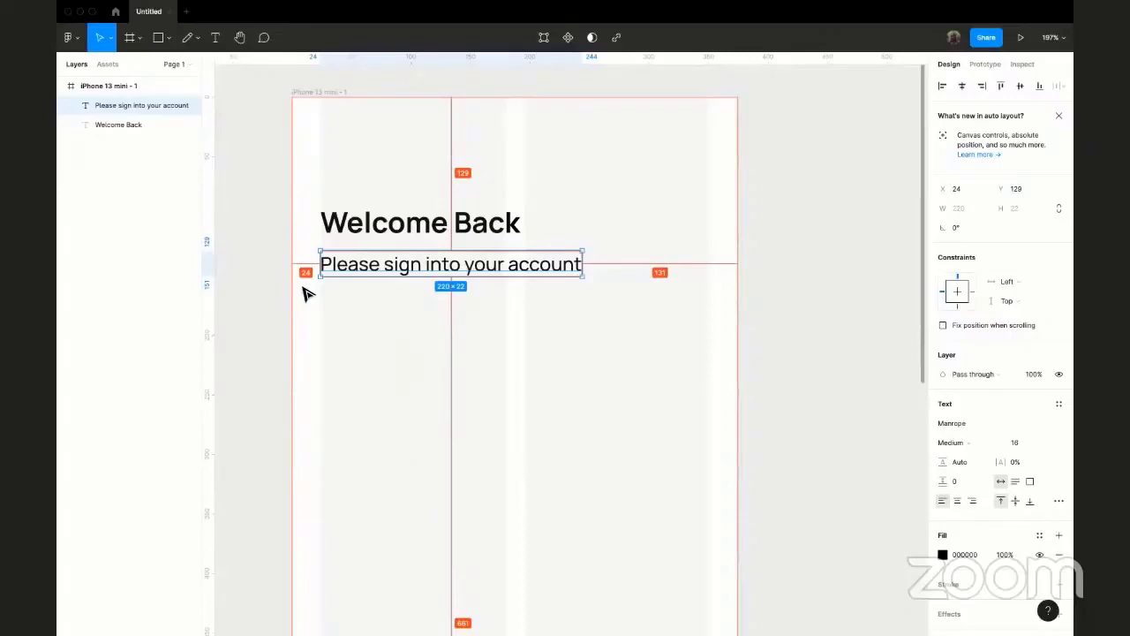
- Add an "Email address" text layer below the subtitle and shift it to about X 38, Y 217
{"action": "scroll", "coordinate": [454, 371], "scroll_direction": "down", "scroll_amount": 3}
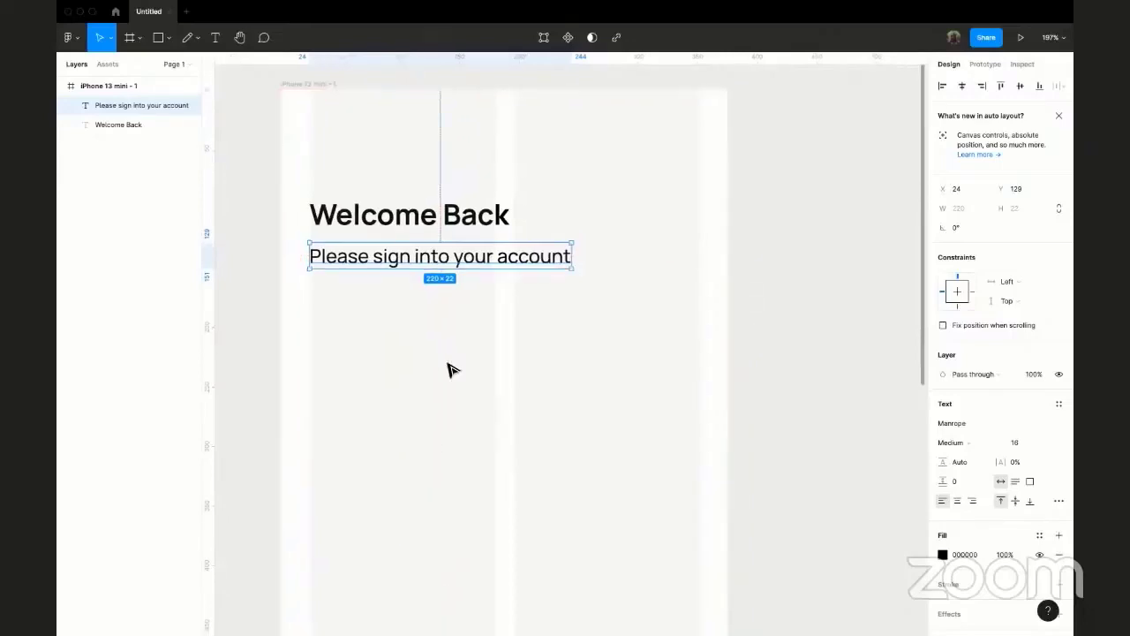
{"action": "scroll", "coordinate": [448, 370], "scroll_direction": "down", "scroll_amount": 2}
{"action": "scroll", "coordinate": [424, 347], "scroll_direction": "up", "scroll_amount": 2}
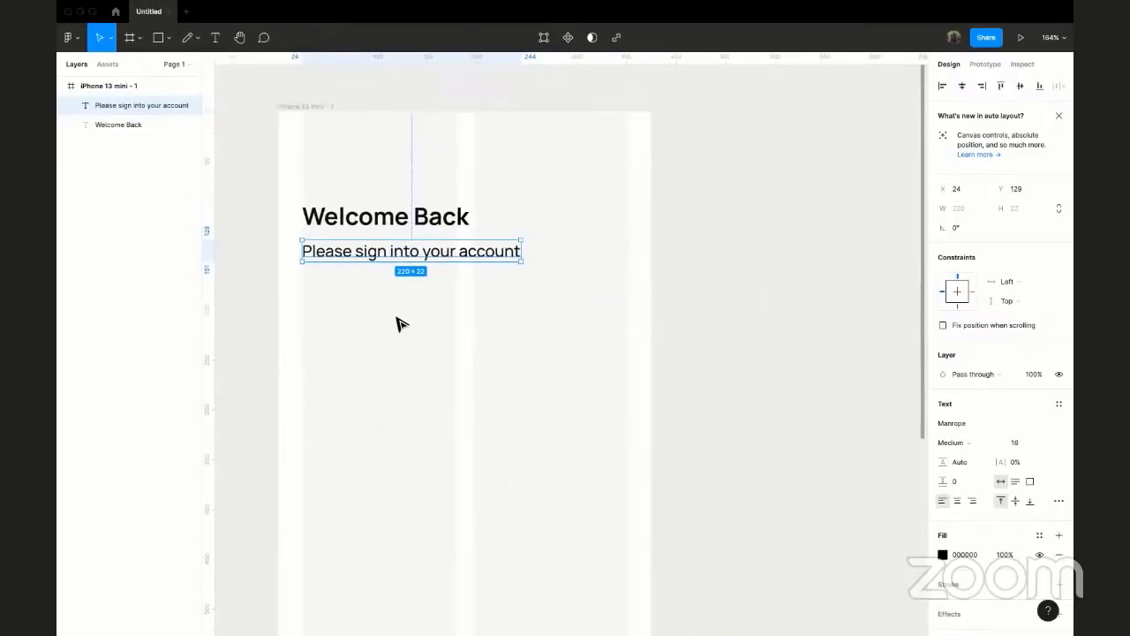
{"action": "scroll", "coordinate": [399, 324], "scroll_direction": "up", "scroll_amount": 5}
{"action": "left_click", "coordinate": [401, 384]}
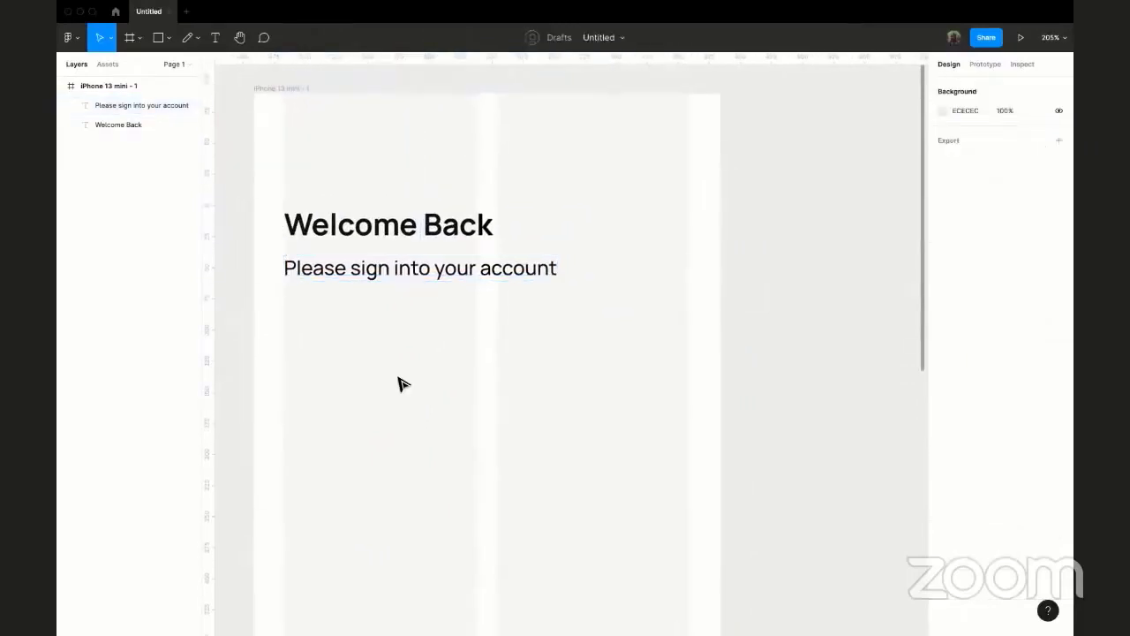
{"action": "key", "text": "r"}
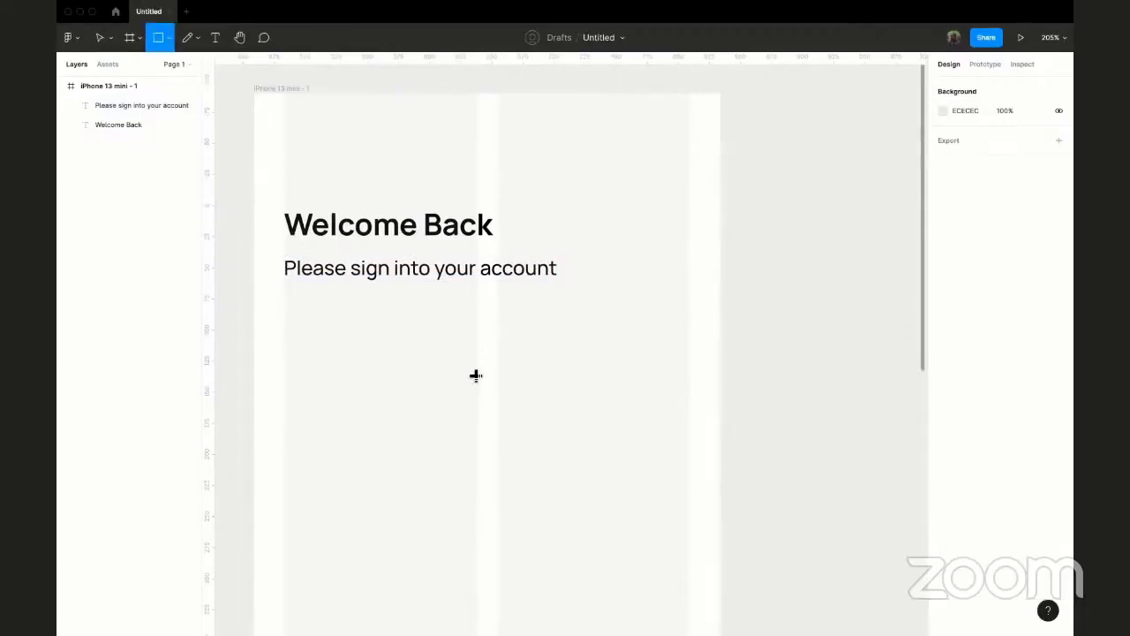
{"action": "key", "text": "t"}
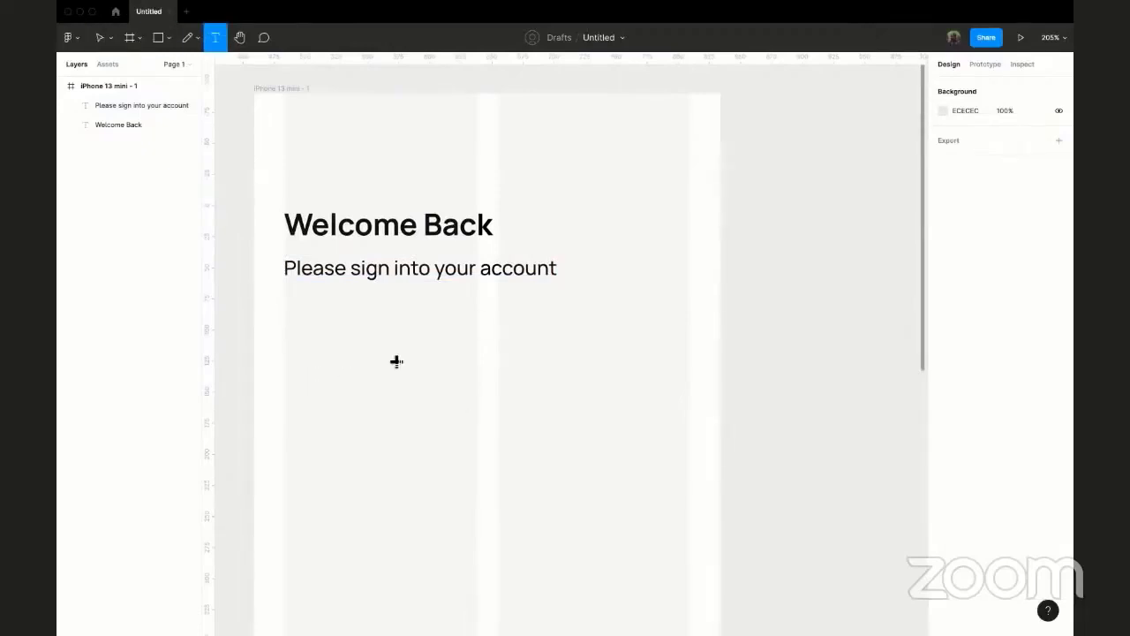
{"action": "left_click", "coordinate": [334, 361]}
{"action": "type", "text": "Email"}
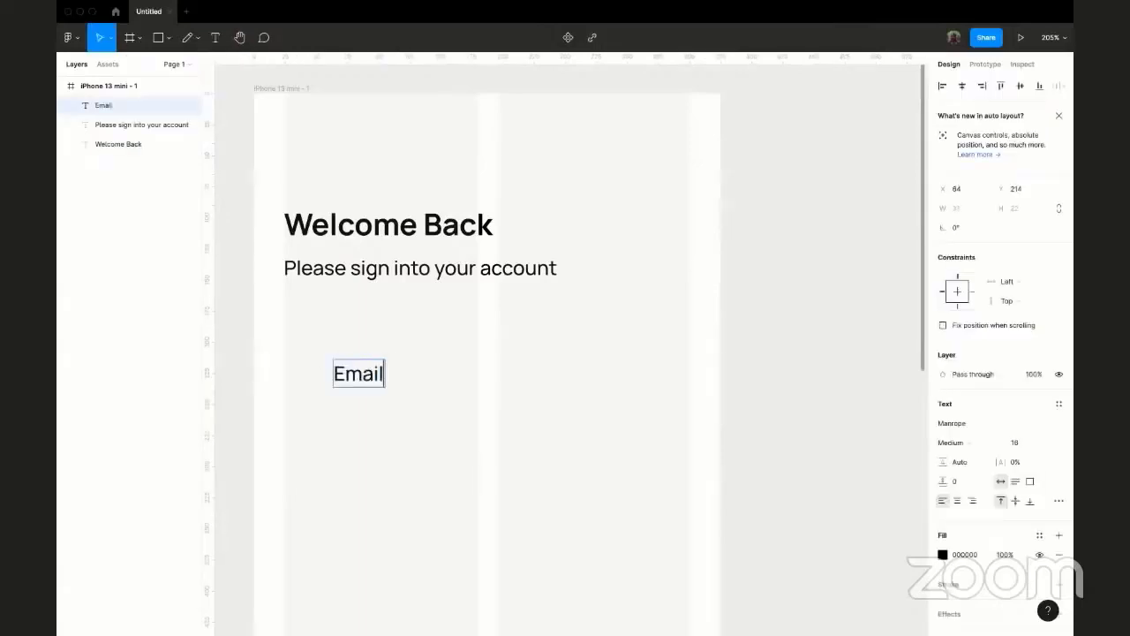
{"action": "type", "text": " address"}
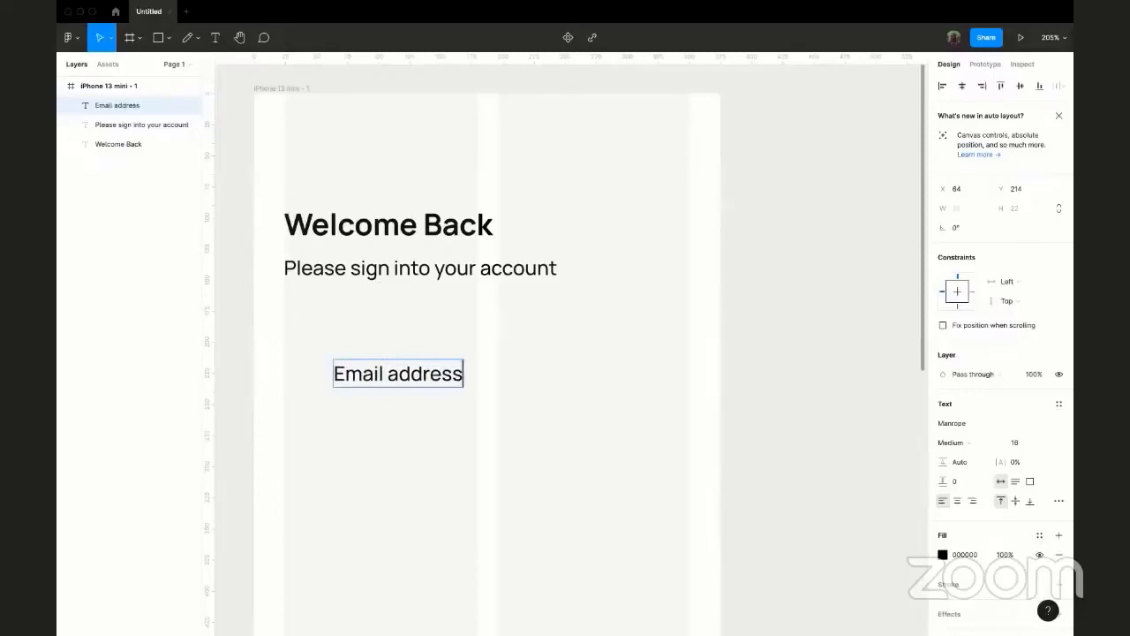
{"action": "key", "text": "Escape"}
{"action": "scroll", "coordinate": [499, 393], "scroll_direction": "left", "scroll_amount": 2}
{"action": "scroll", "coordinate": [499, 393], "scroll_direction": "down", "scroll_amount": 1}
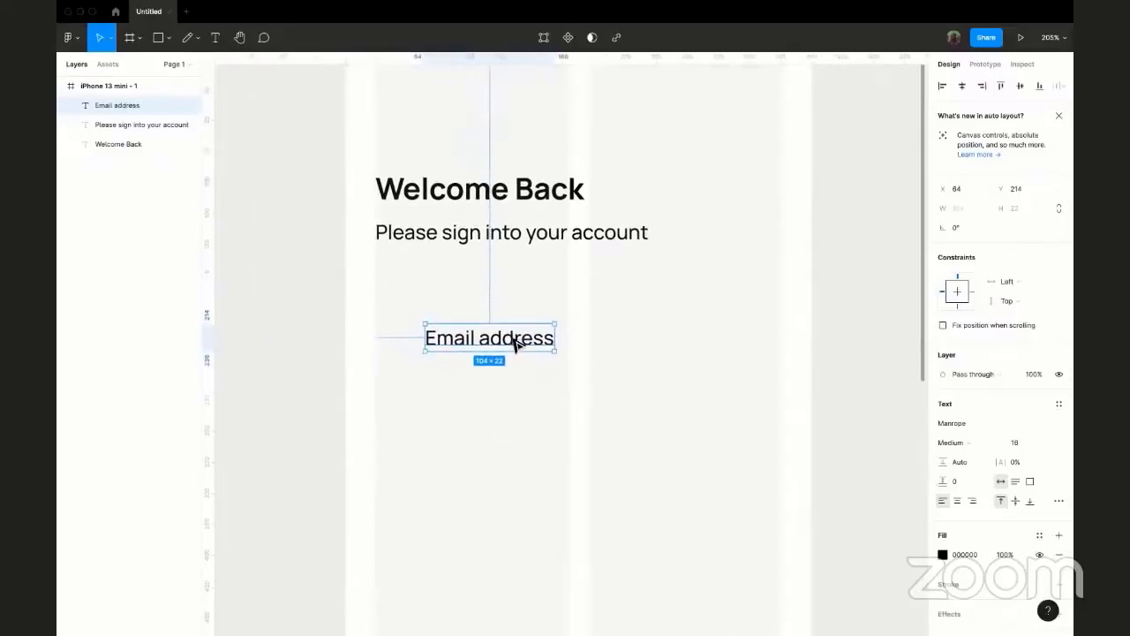
{"action": "left_click_drag", "start_coordinate": [488, 350], "coordinate": [480, 346]}
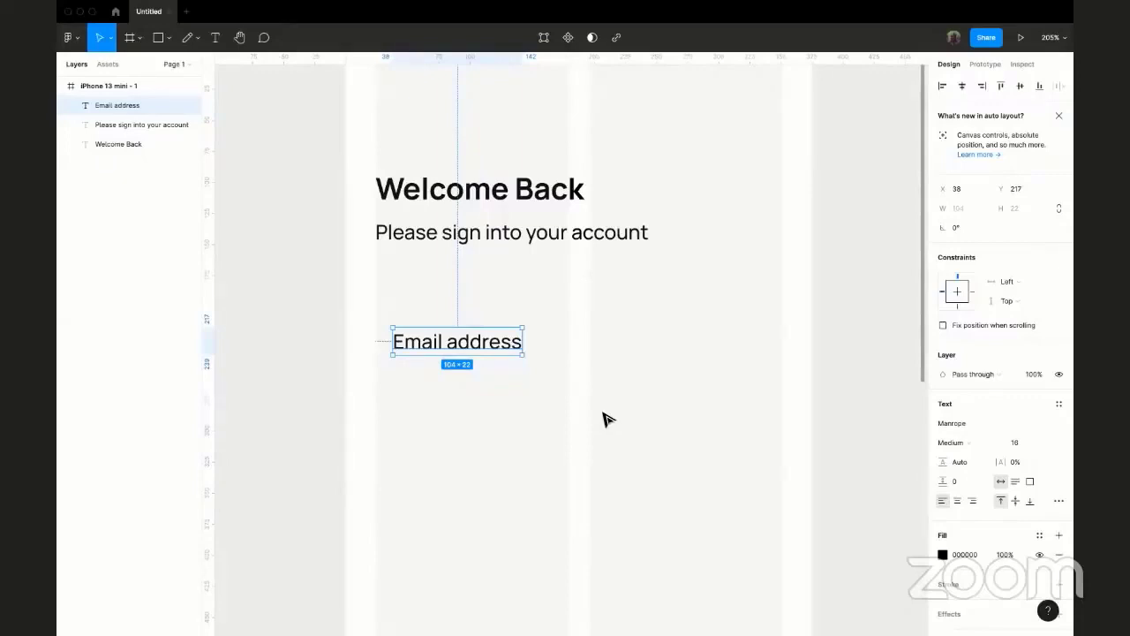
- Wrap the "Email address" text in an auto layout frame and expand that frame in the layer list
{"action": "key", "text": "shift+a"}
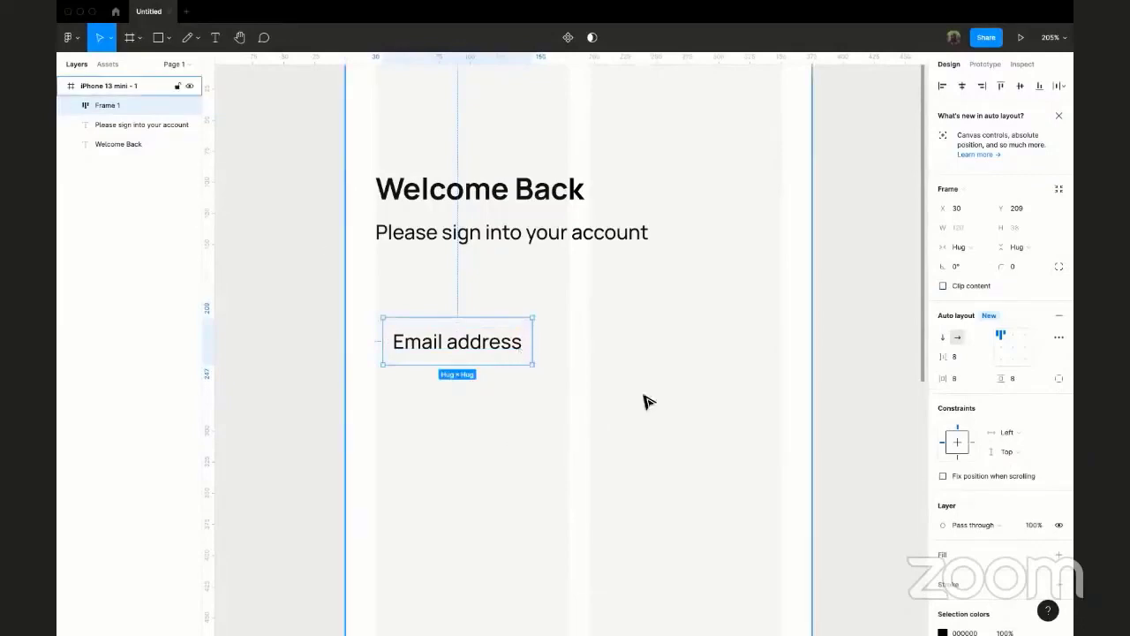
{"action": "key", "text": "super+z"}
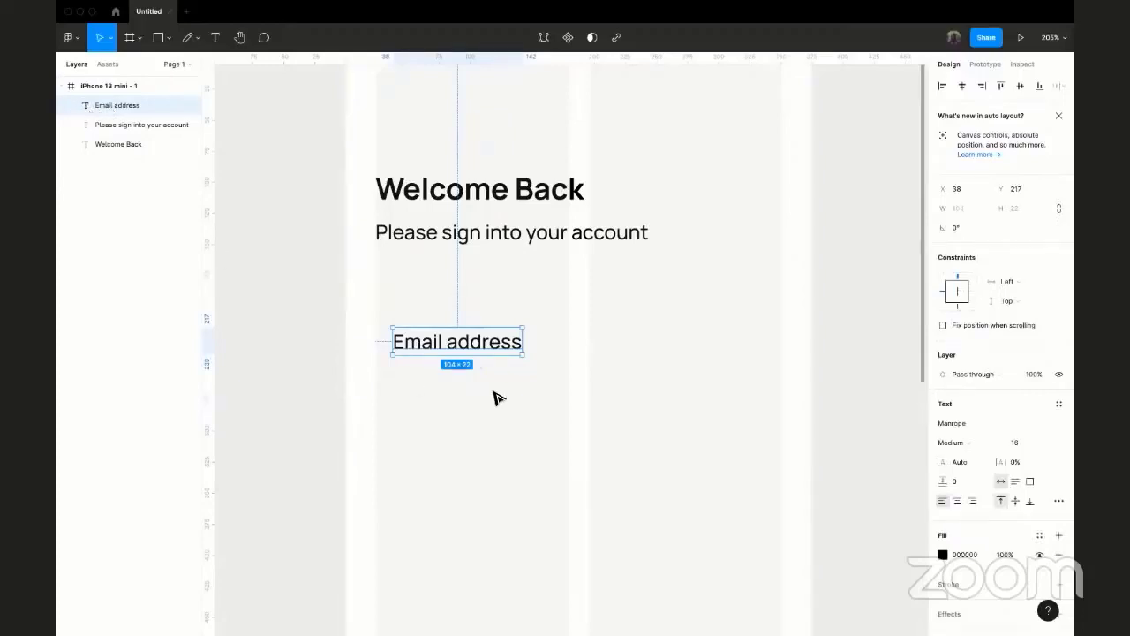
{"action": "key", "text": "shift+a"}
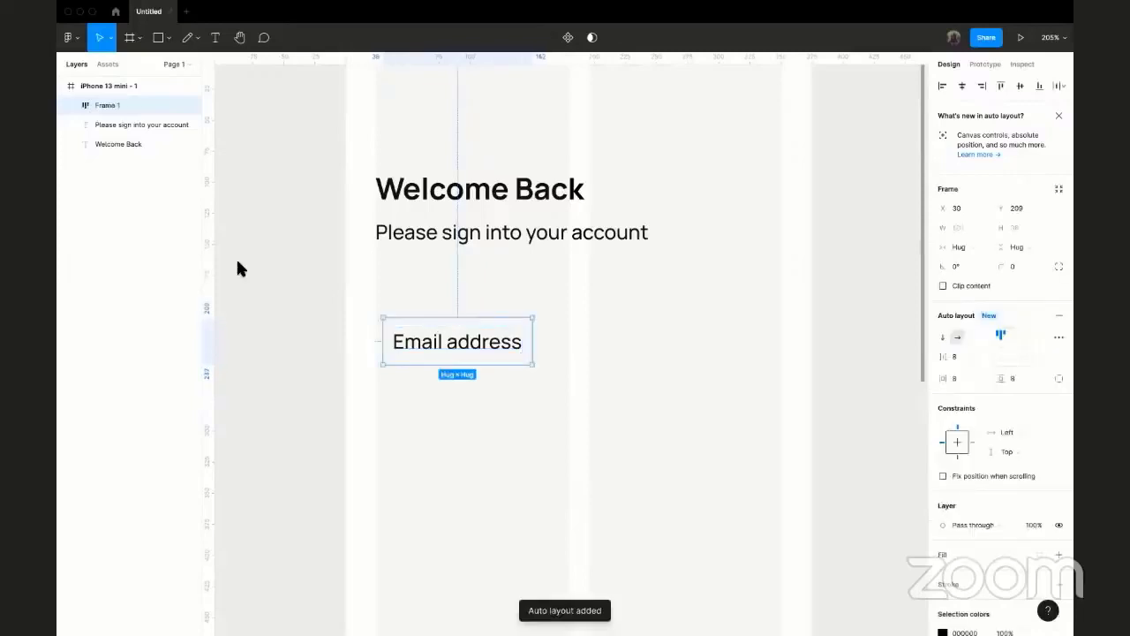
{"action": "left_click", "coordinate": [71, 106]}
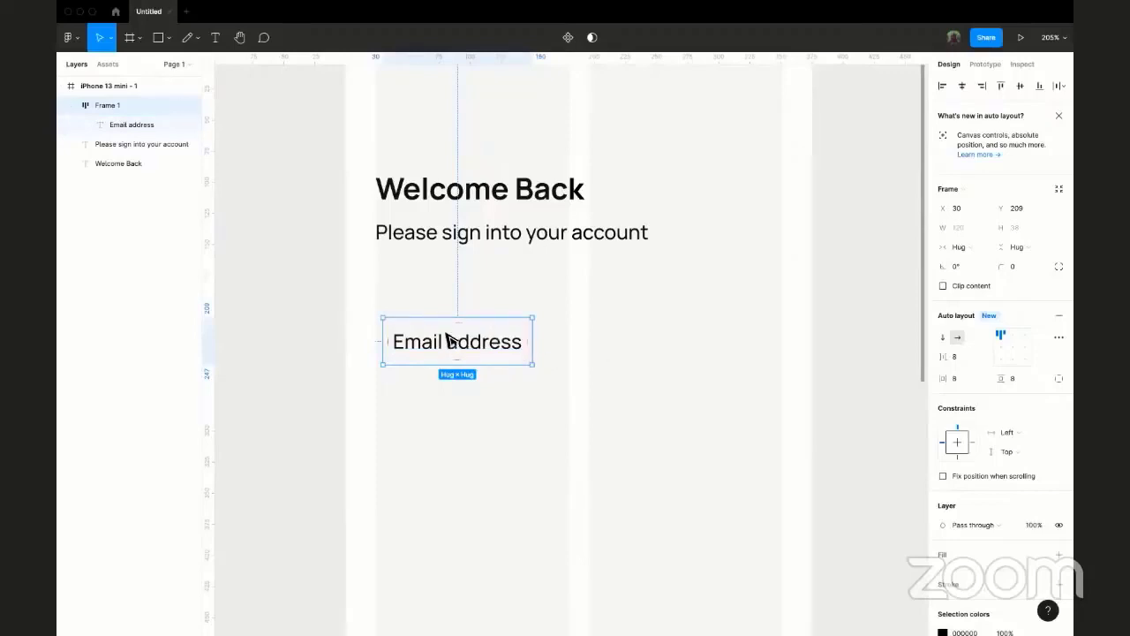
- Move the "Email address" frame to X 24, Y 193 and widen it to 327 across both grid columns
{"action": "left_click_drag", "start_coordinate": [447, 347], "coordinate": [442, 323]}
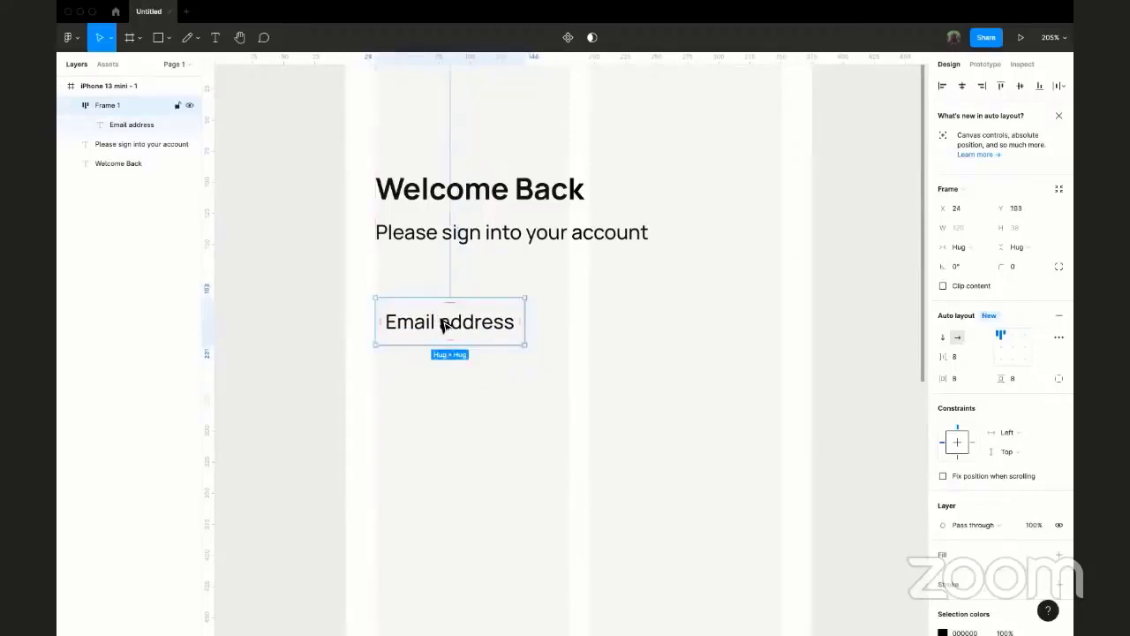
{"action": "left_click_drag", "start_coordinate": [605, 322], "coordinate": [785, 310]}
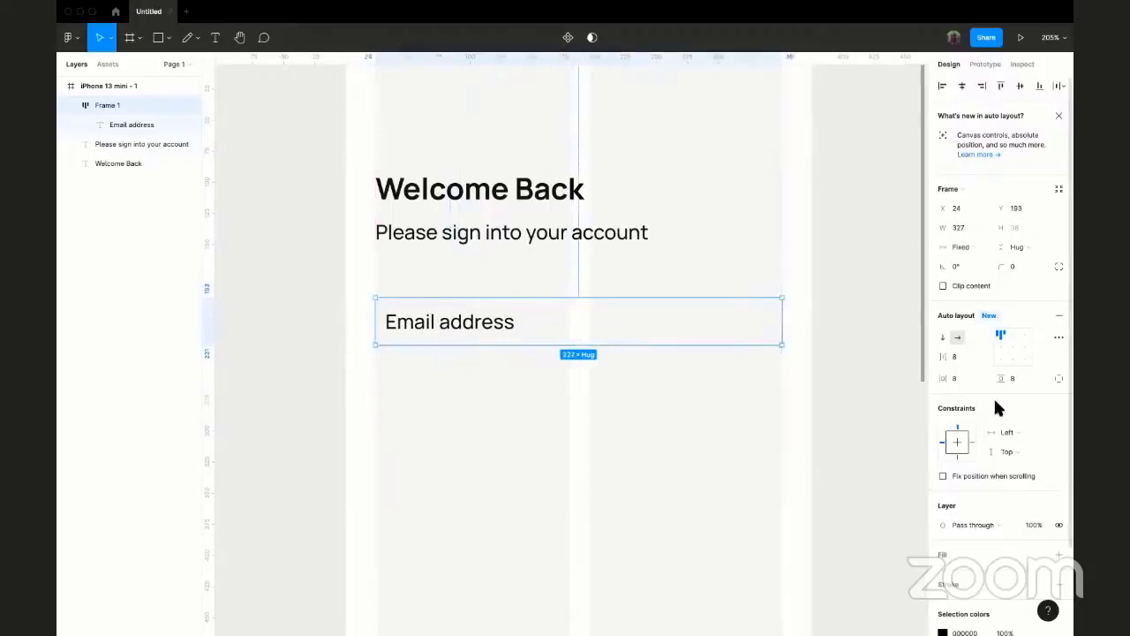
- Add a solid fill to the "Email address" frame and set its colour to light grey EEEEEE
{"action": "scroll", "coordinate": [1048, 512], "scroll_direction": "down", "scroll_amount": 1}
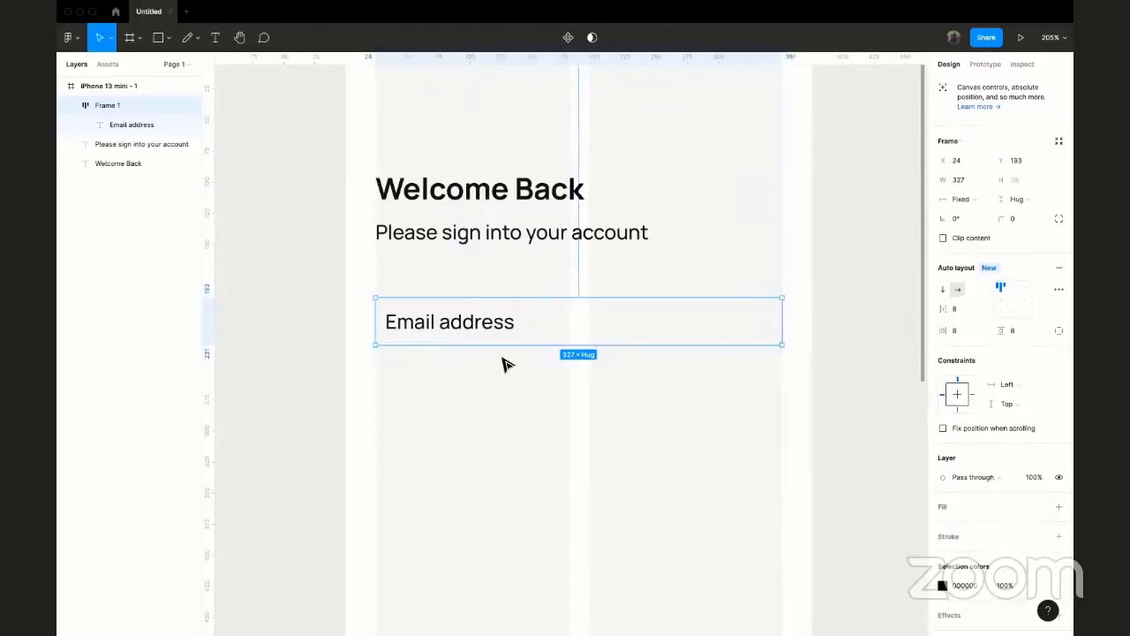
{"action": "scroll", "coordinate": [505, 364], "scroll_direction": "down", "scroll_amount": 1}
{"action": "scroll", "coordinate": [505, 364], "scroll_direction": "right", "scroll_amount": 1}
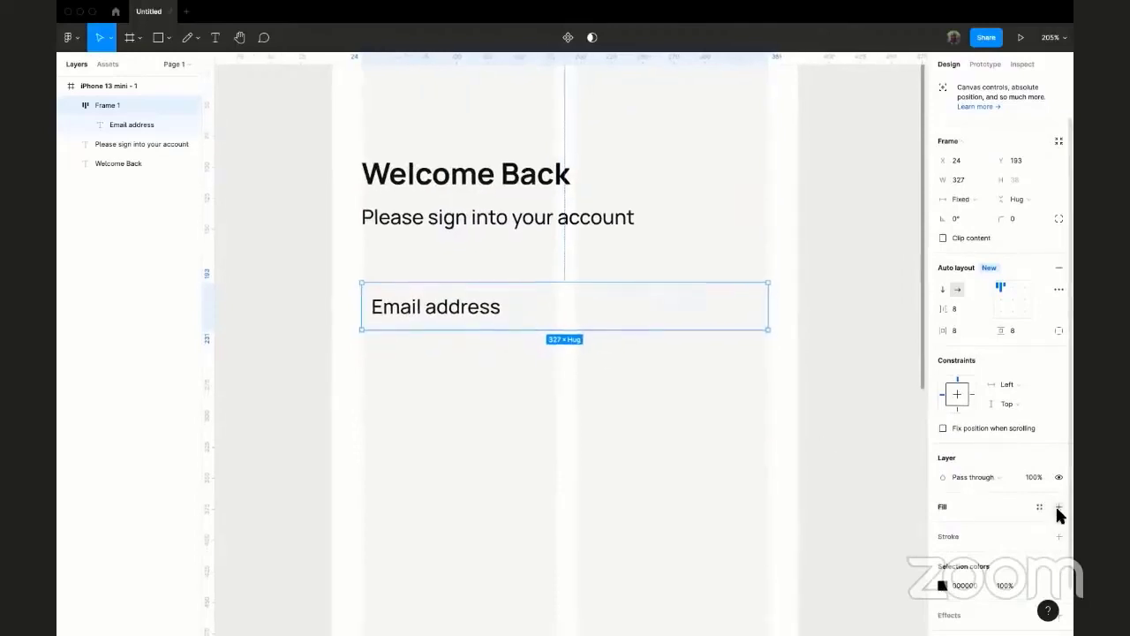
{"action": "scroll", "coordinate": [1034, 406], "scroll_direction": "down", "scroll_amount": 1}
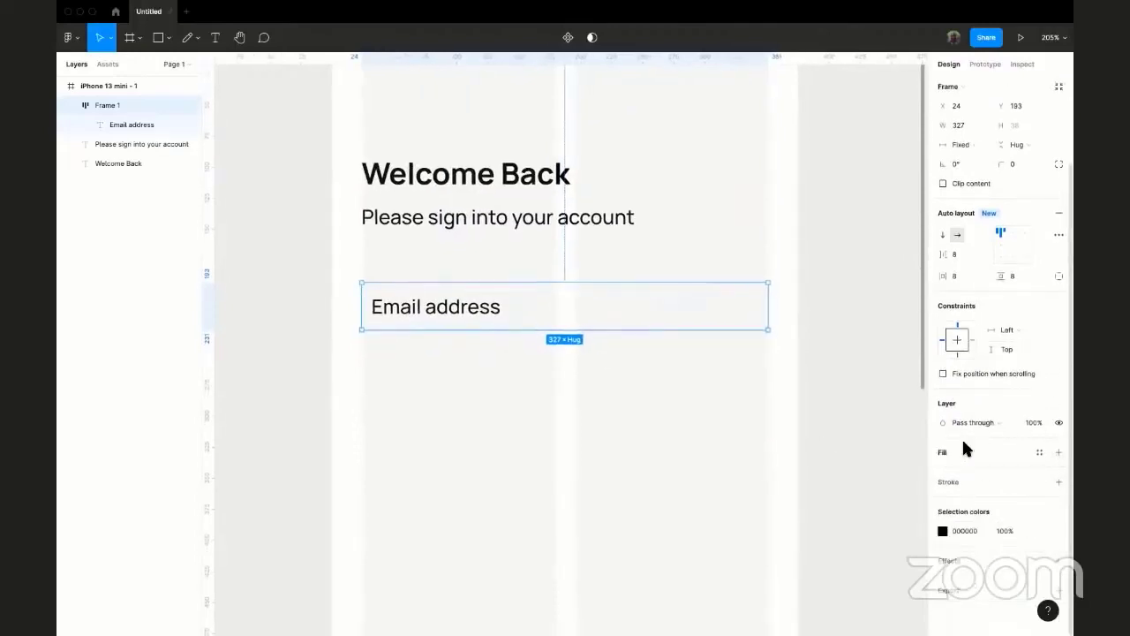
{"action": "left_click", "coordinate": [1059, 452]}
{"action": "scroll", "coordinate": [1037, 429], "scroll_direction": "down", "scroll_amount": 1}
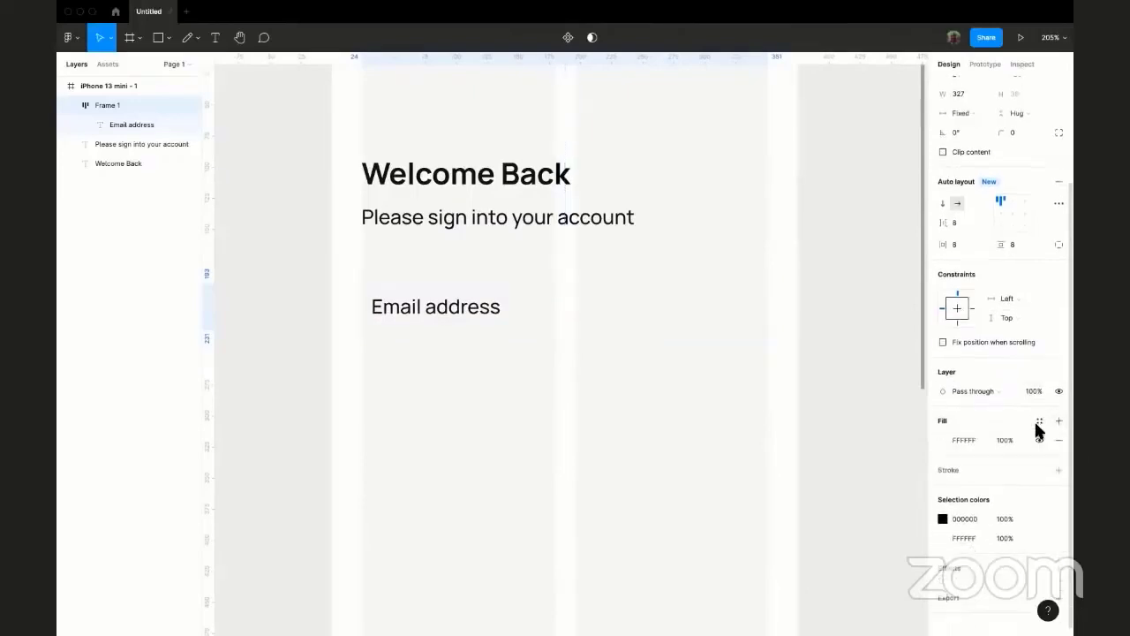
{"action": "left_click", "coordinate": [943, 440]}
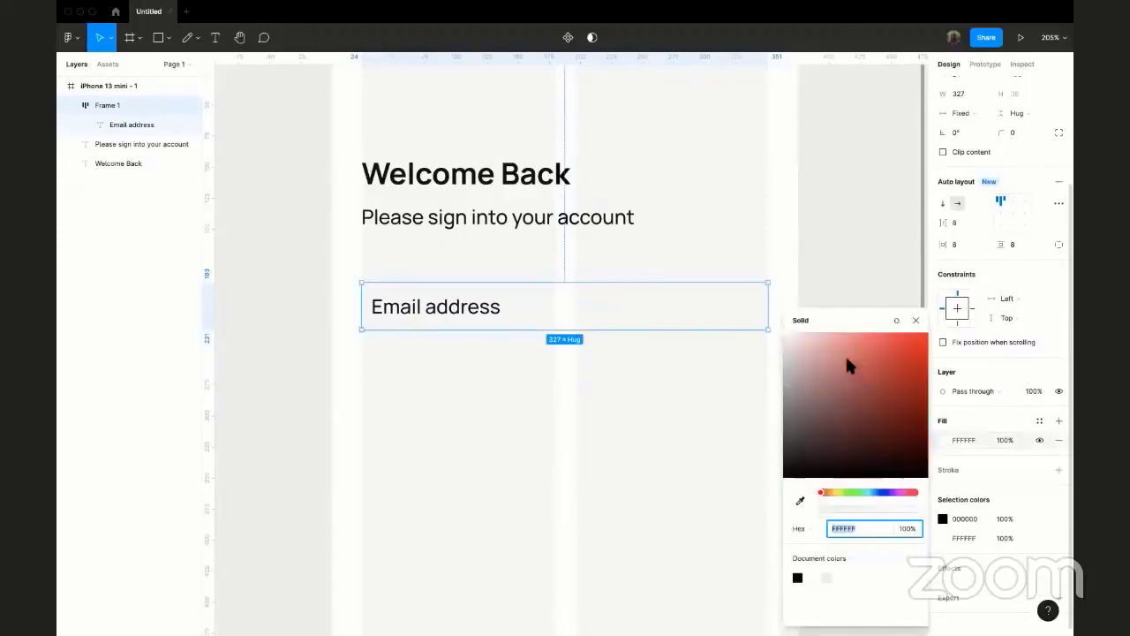
{"action": "type", "text": "EFDBDB"}
{"action": "key", "text": "Return"}
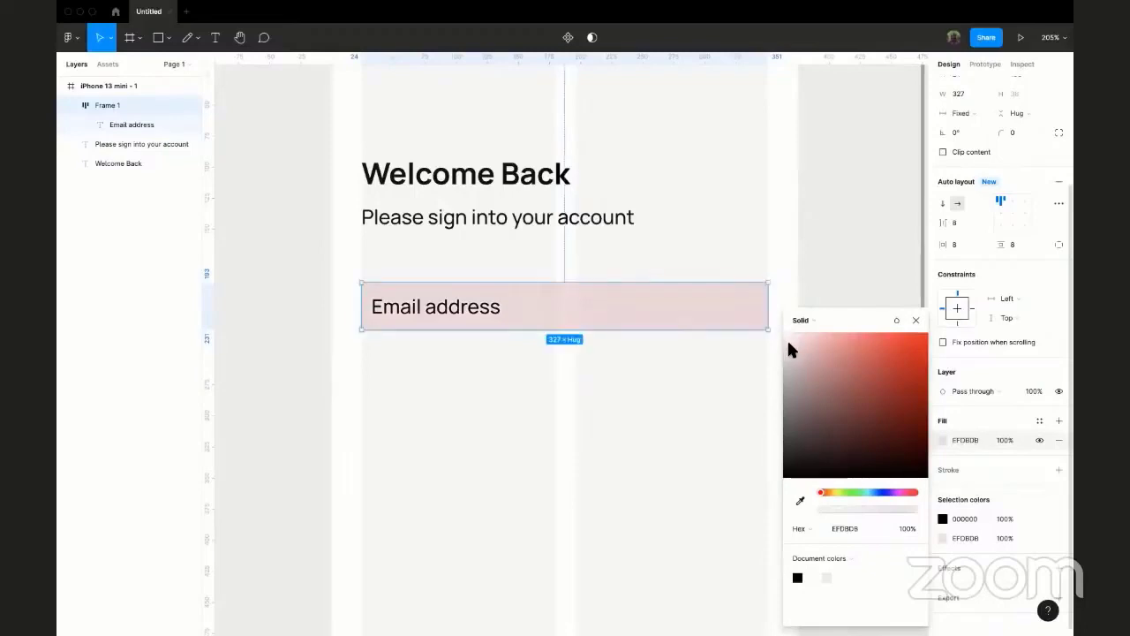
{"action": "mouse_move", "coordinate": [792, 343]}
{"action": "left_mouse_down"}
{"action": "mouse_move", "coordinate": [780, 340]}
{"action": "mouse_move", "coordinate": [784, 348]}
{"action": "left_mouse_up"}
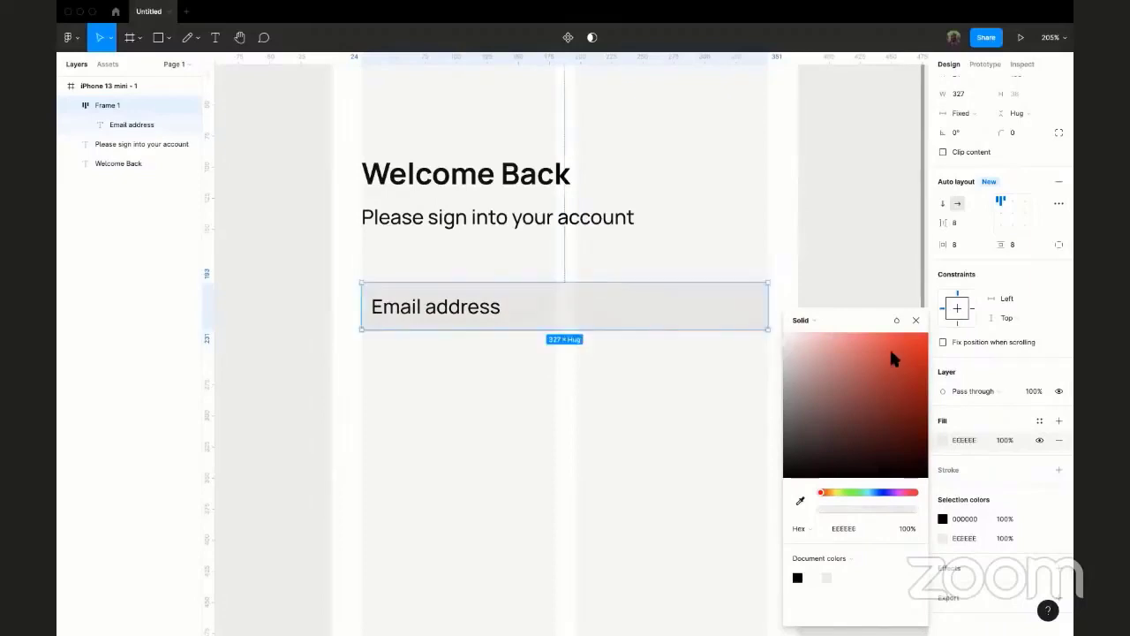
{"action": "left_click", "coordinate": [916, 320]}
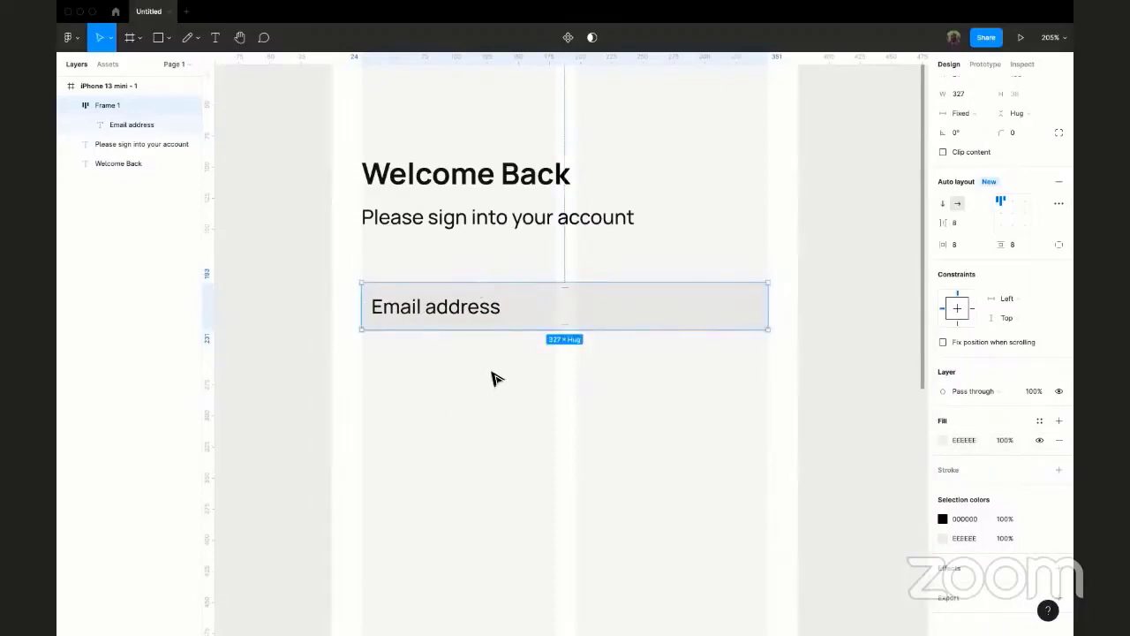
- Examine the horizontal and vertical padding around the text inside the "Email address" frame
{"action": "scroll", "coordinate": [495, 378], "scroll_direction": "up", "scroll_amount": 2}
{"action": "scroll", "coordinate": [471, 301], "scroll_direction": "up", "scroll_amount": 1}
{"action": "scroll", "coordinate": [471, 301], "scroll_direction": "up", "scroll_amount": 3}
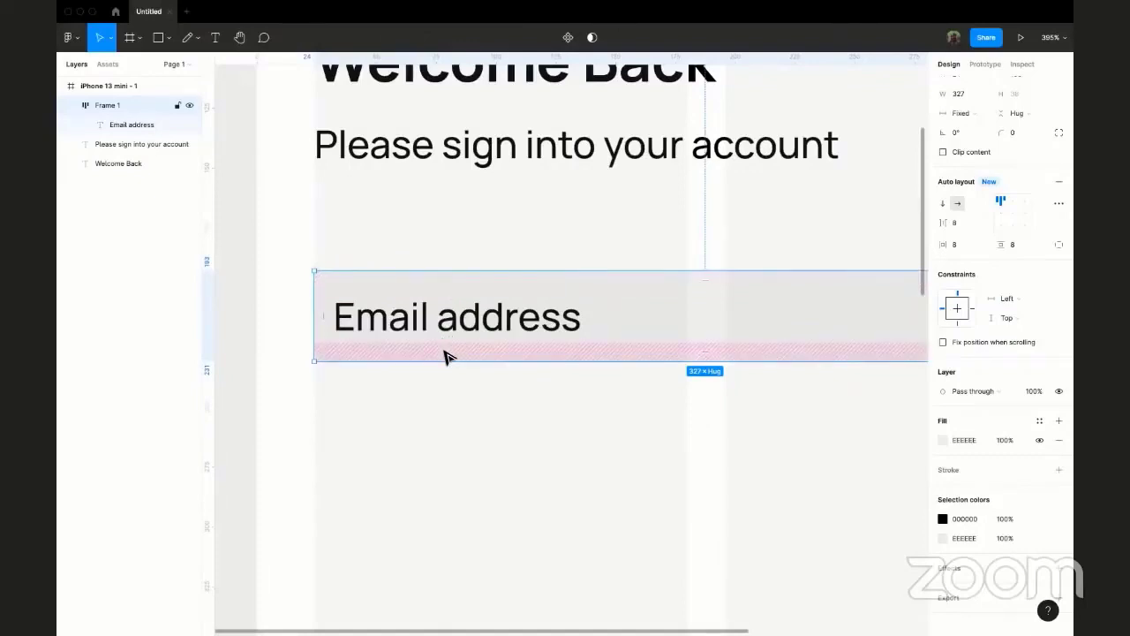
{"action": "scroll", "coordinate": [444, 356], "scroll_direction": "down", "scroll_amount": 3}
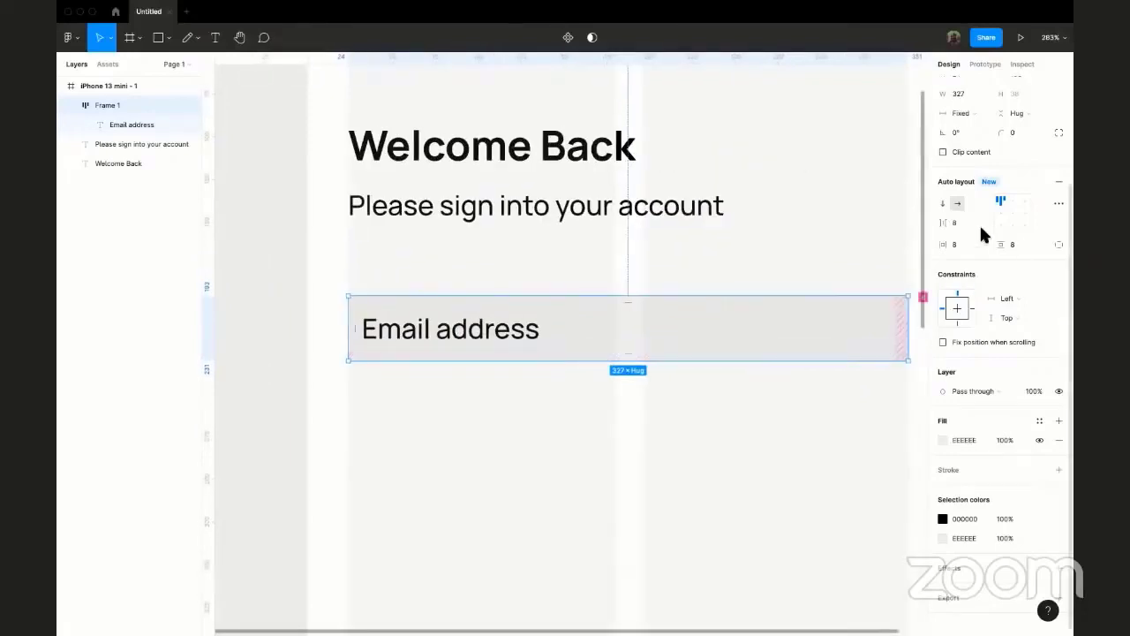
{"action": "left_click", "coordinate": [1016, 244]}
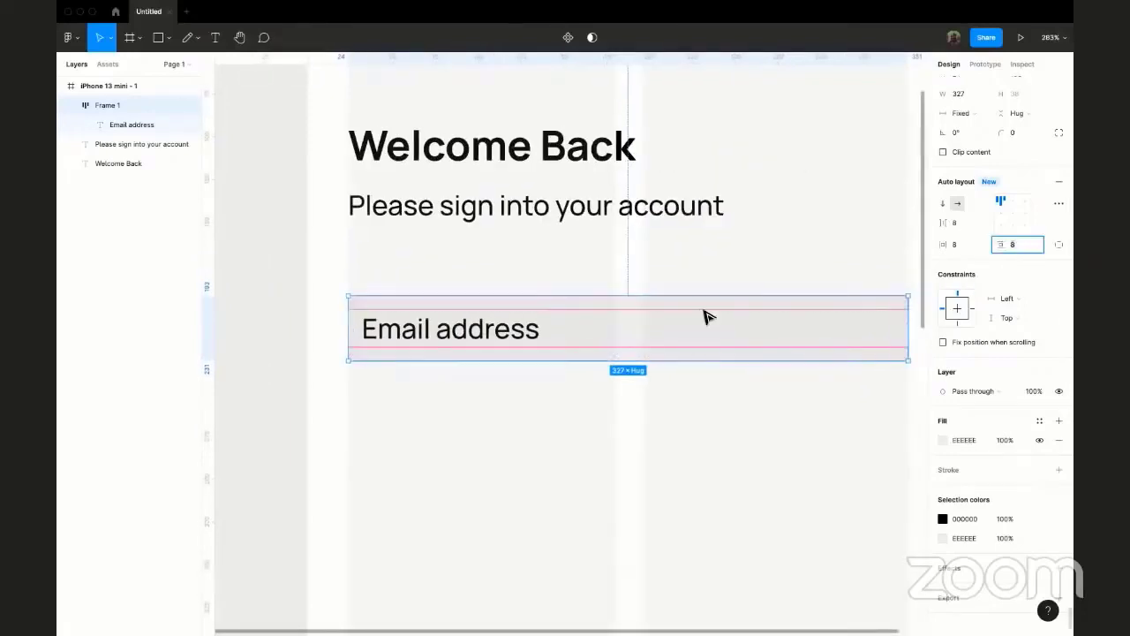
{"action": "left_click", "coordinate": [500, 365]}
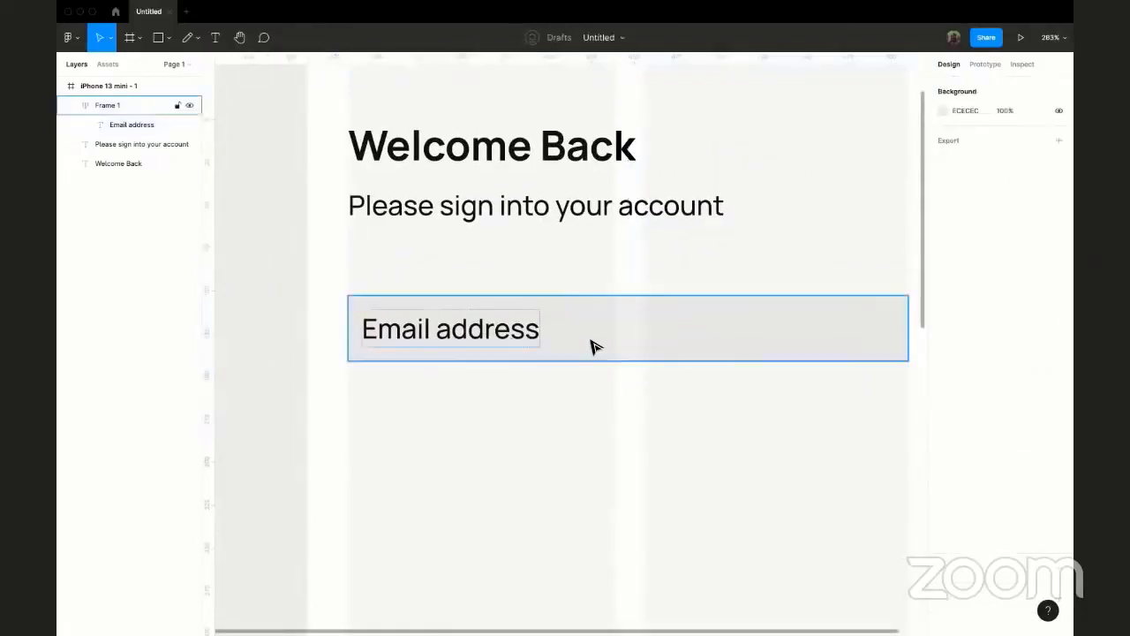
{"action": "left_click", "coordinate": [592, 346]}
{"action": "scroll", "coordinate": [592, 347], "scroll_direction": "right", "scroll_amount": 3}
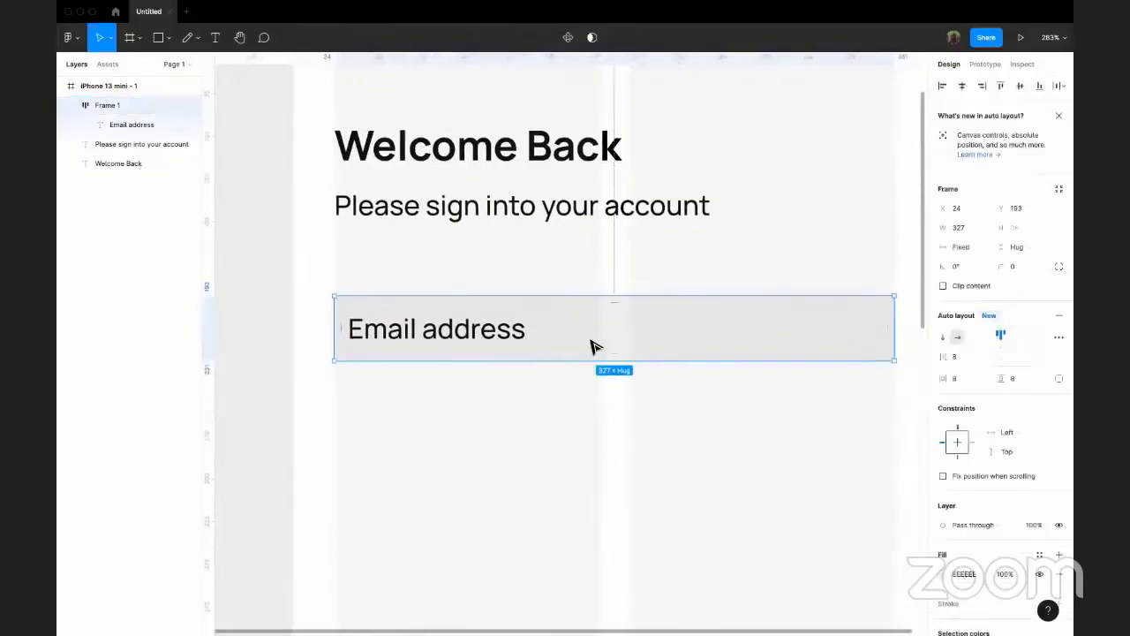
{"action": "key", "text": "alt"}
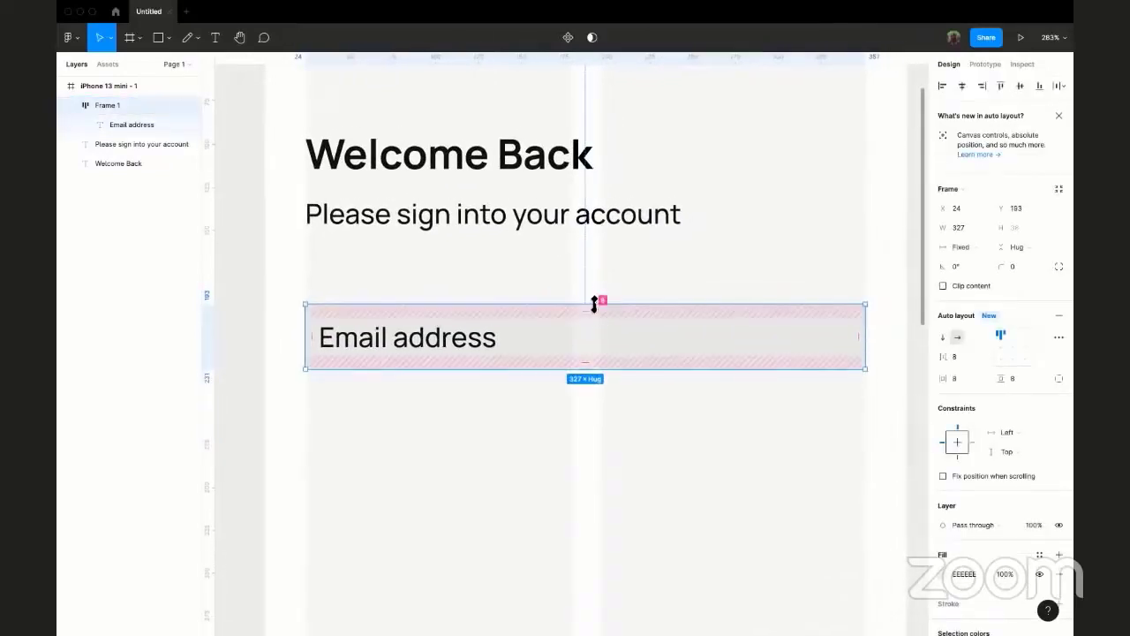
- Resize the email field frame to a height of 48 and align its text to the left, vertically centred
{"action": "left_click_drag", "start_coordinate": [594, 298], "coordinate": [598, 302]}
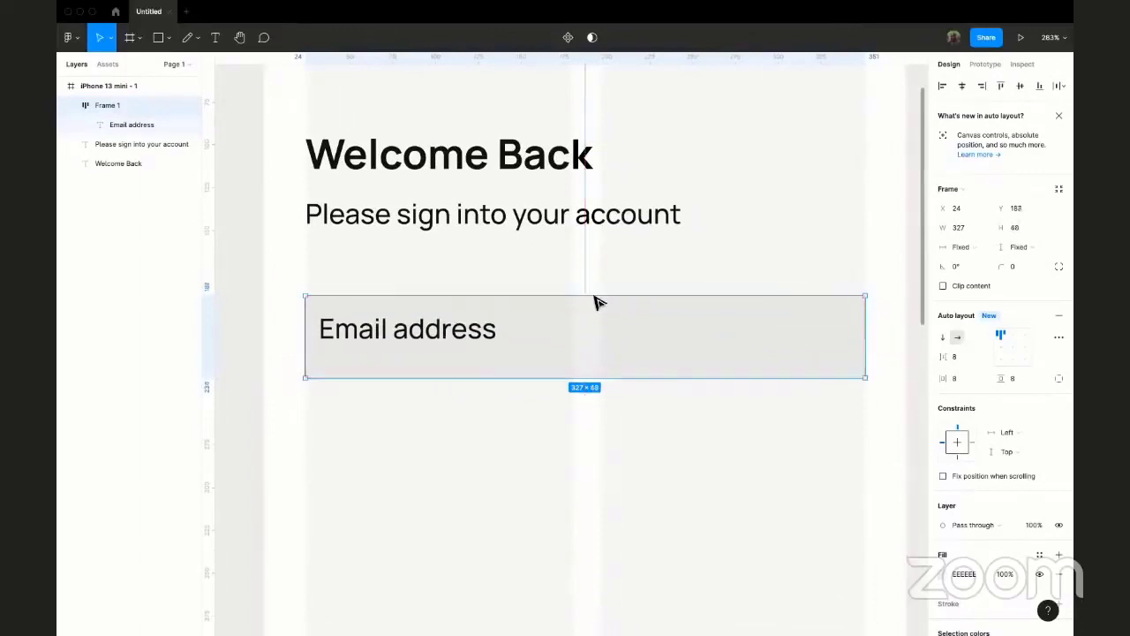
{"action": "left_click", "coordinate": [1013, 348]}
{"action": "left_click", "coordinate": [997, 347]}
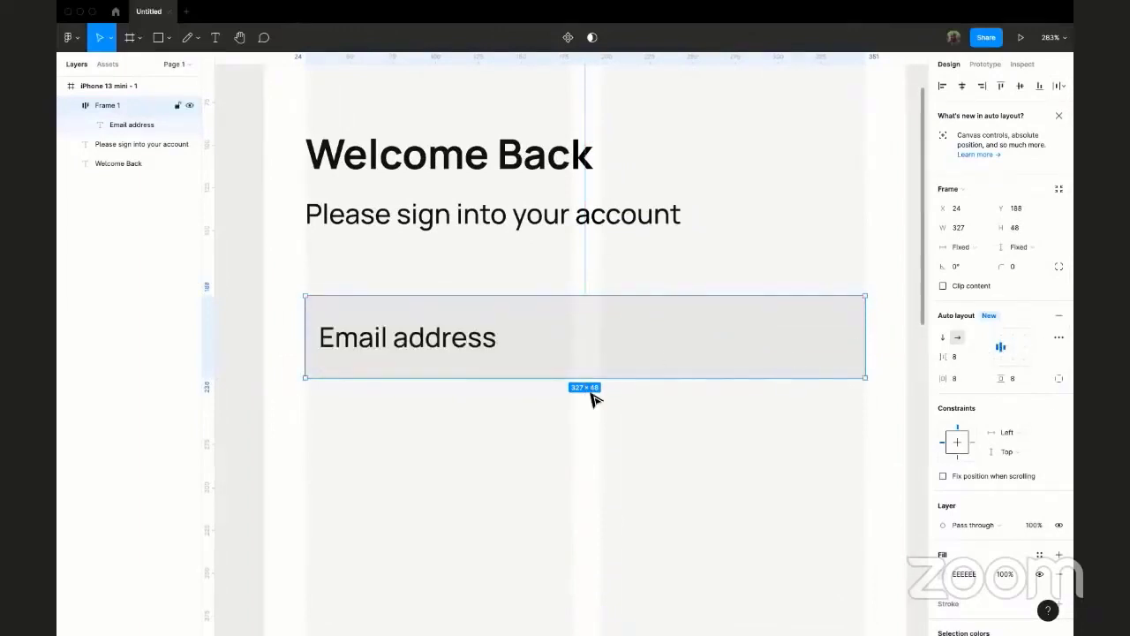
{"action": "left_click", "coordinate": [645, 466]}
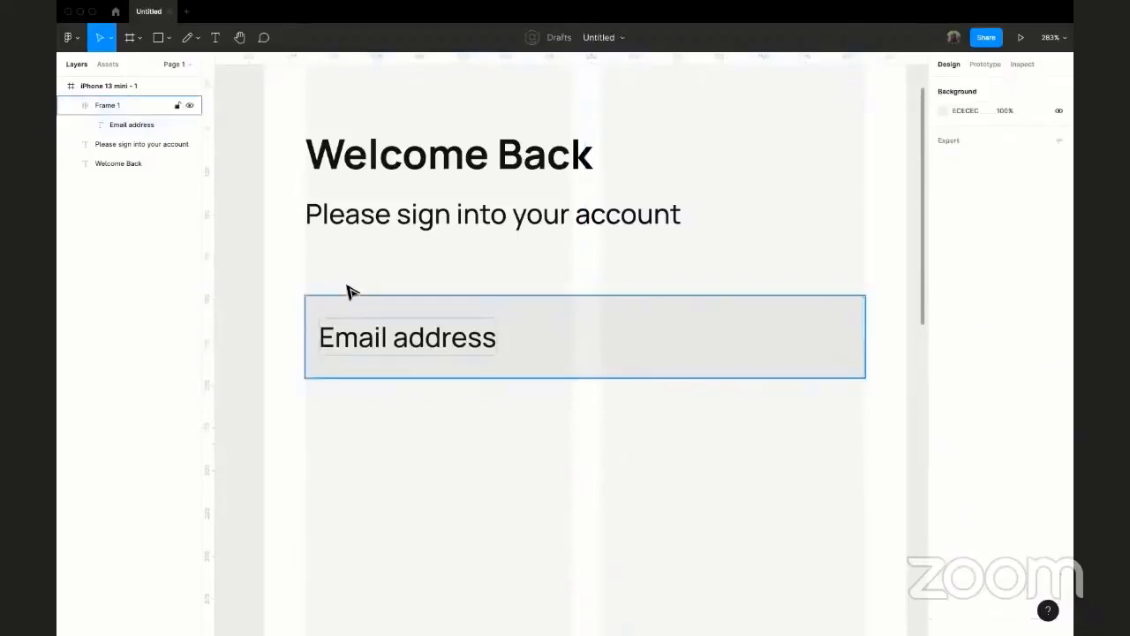
- Set the "Email address" placeholder text to font size 12
{"action": "double_click", "coordinate": [398, 340]}
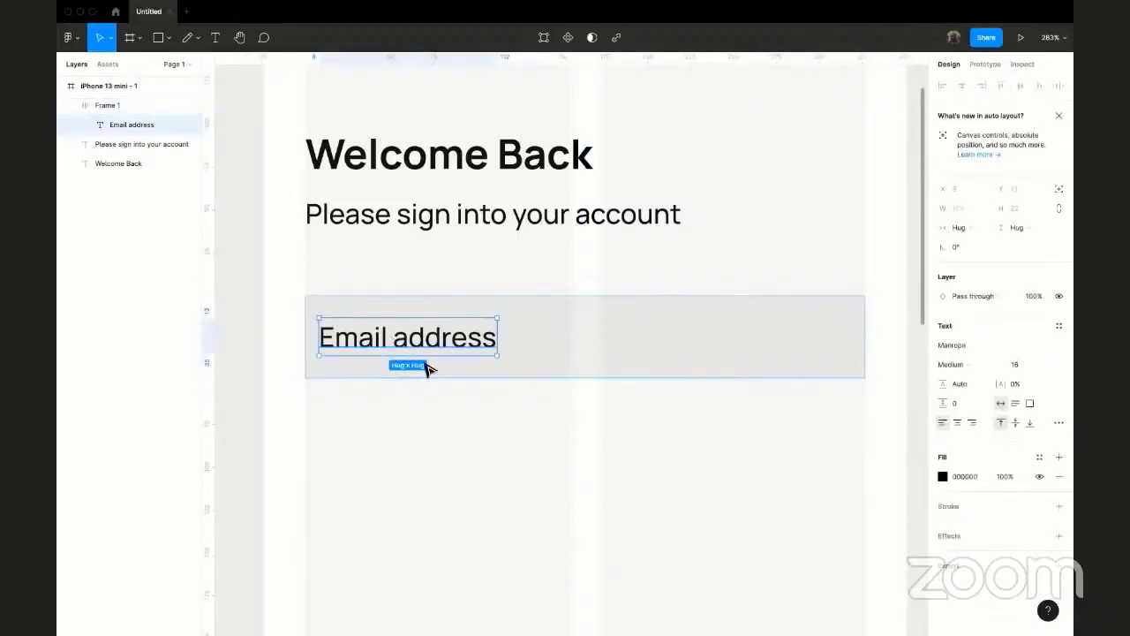
{"action": "left_click", "coordinate": [1017, 362]}
{"action": "type", "text": "13"}
{"action": "key", "text": "Return"}
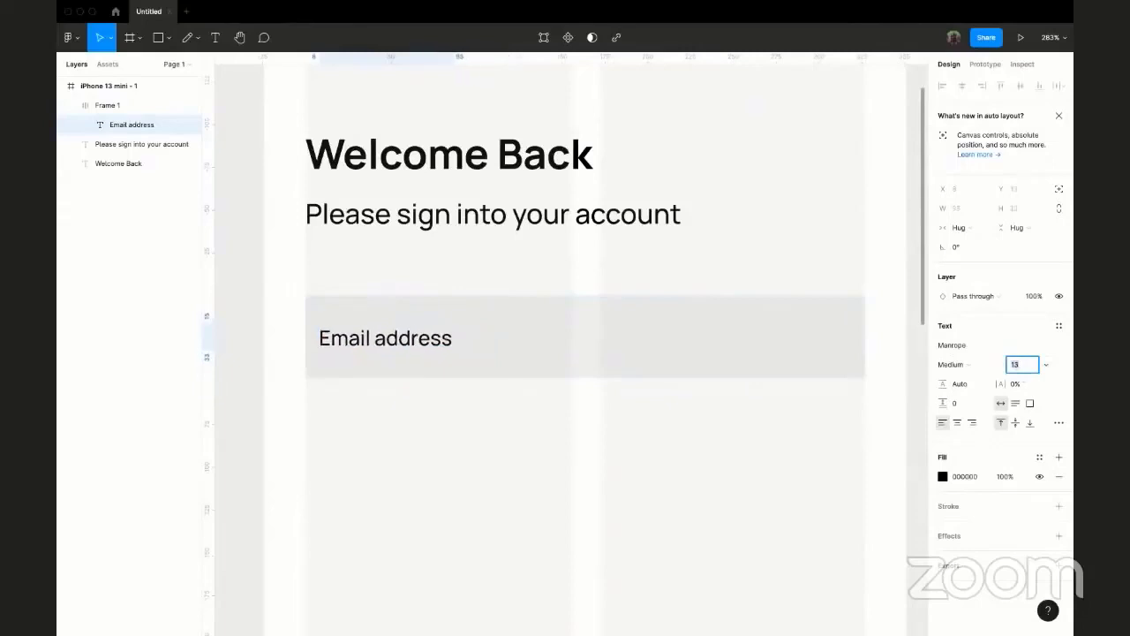
{"action": "type", "text": "12"}
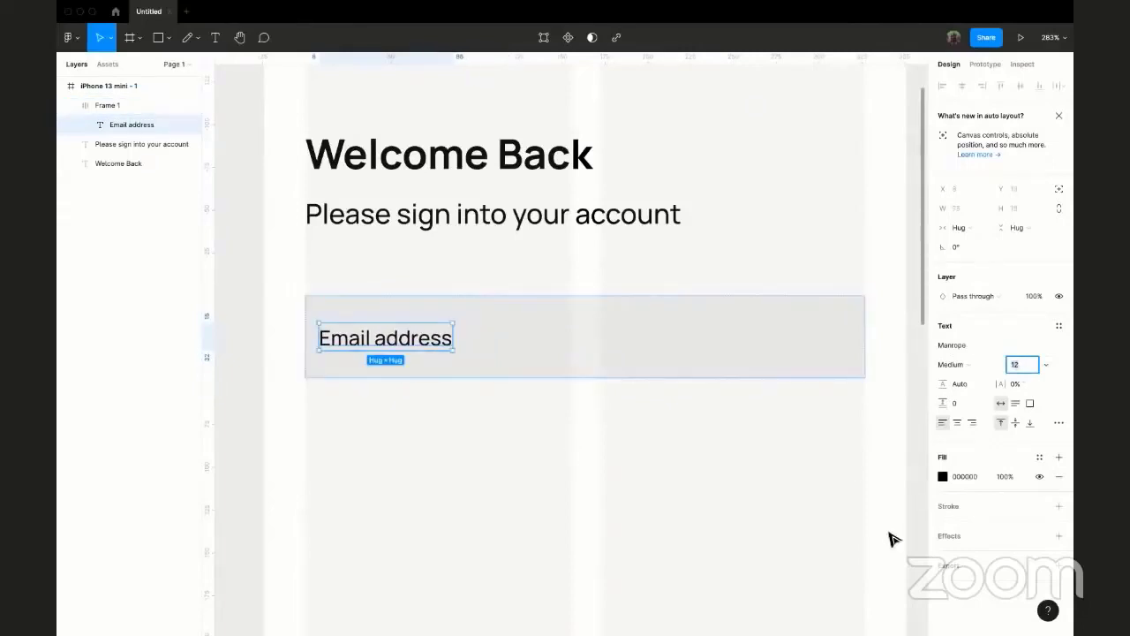
{"action": "left_click", "coordinate": [544, 446]}
- Change the "Email address" placeholder's fill to the mid grey 767676
{"action": "double_click", "coordinate": [383, 333]}
{"action": "left_click", "coordinate": [942, 477]}
{"action": "mouse_move", "coordinate": [817, 375]}
{"action": "left_mouse_down"}
{"action": "mouse_move", "coordinate": [787, 374]}
{"action": "mouse_move", "coordinate": [781, 415]}
{"action": "left_mouse_up"}
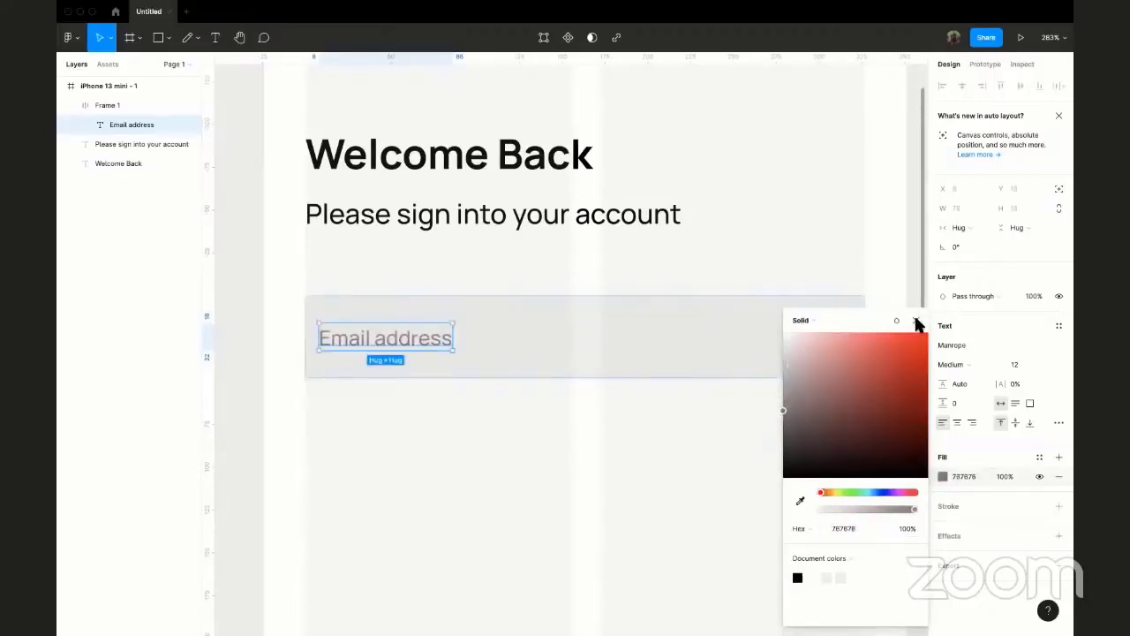
{"action": "left_click", "coordinate": [916, 323]}
{"action": "left_click", "coordinate": [631, 418]}
- Examine the email field's corners and its fit within the column layout
{"action": "left_click", "coordinate": [654, 360]}
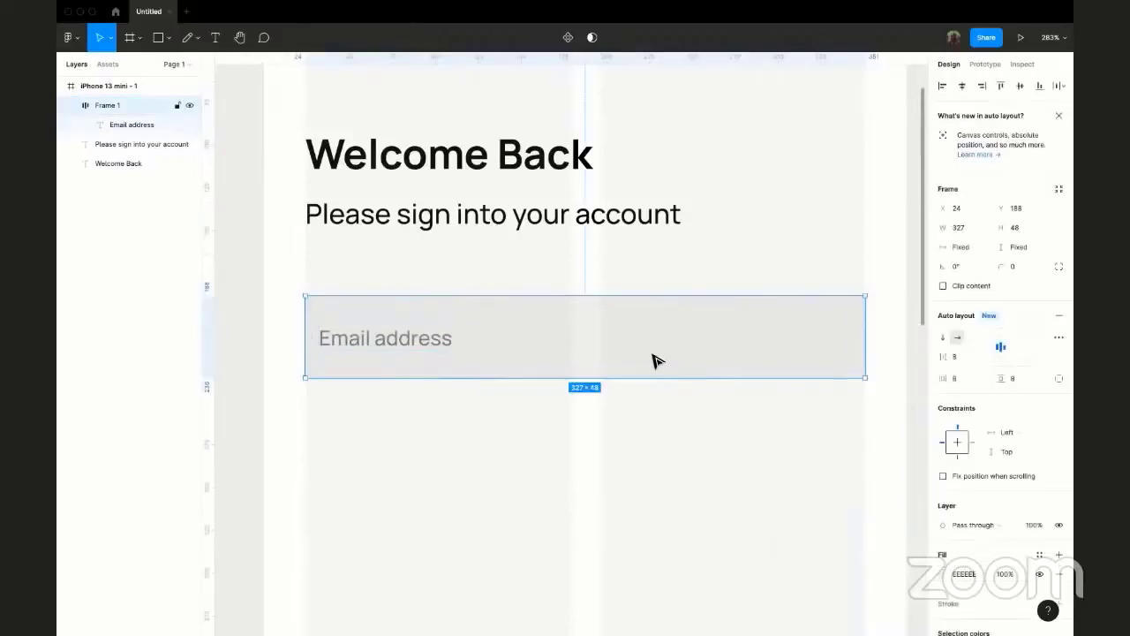
{"action": "scroll", "coordinate": [636, 367], "scroll_direction": "right", "scroll_amount": 1}
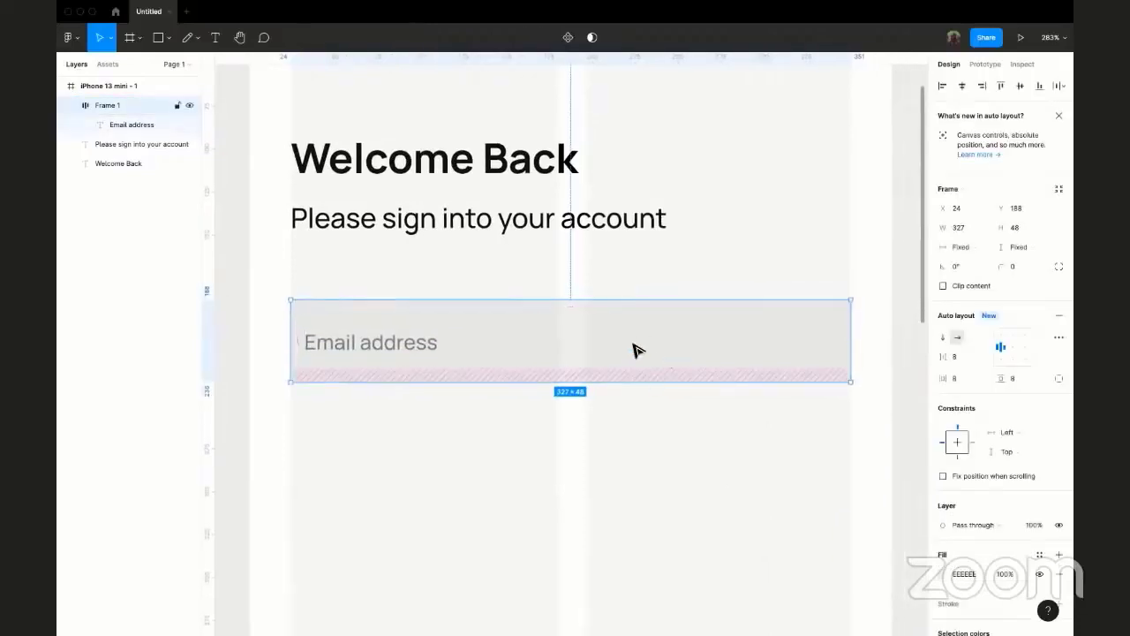
{"action": "left_click", "coordinate": [638, 396]}
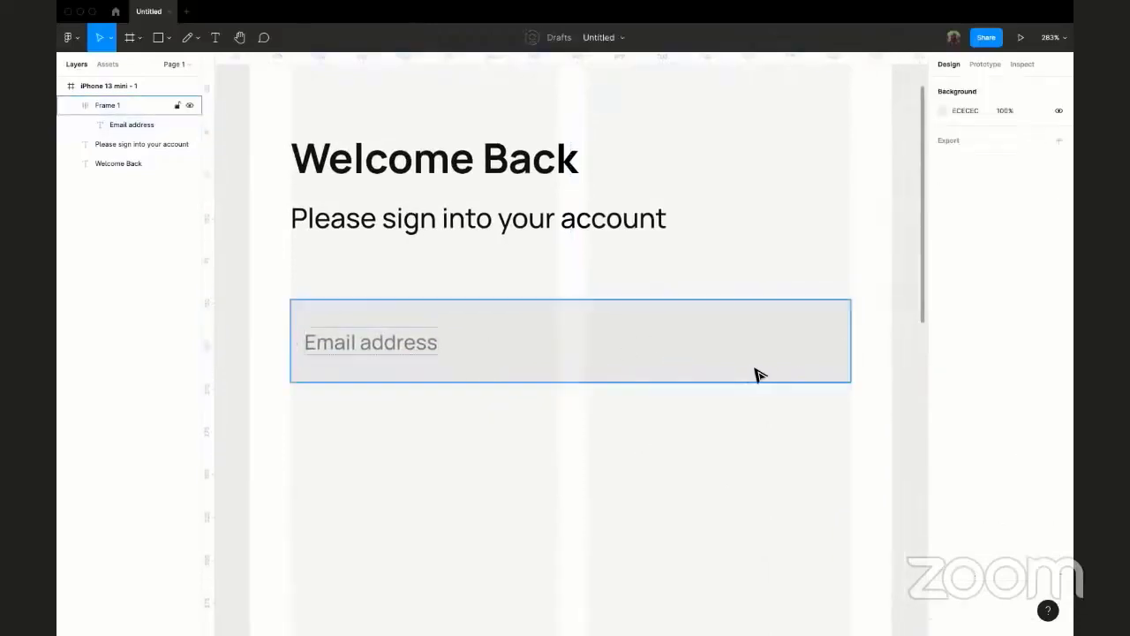
{"action": "scroll", "coordinate": [914, 283], "scroll_direction": "down", "scroll_amount": 5}
{"action": "scroll", "coordinate": [914, 282], "scroll_direction": "down", "scroll_amount": 2}
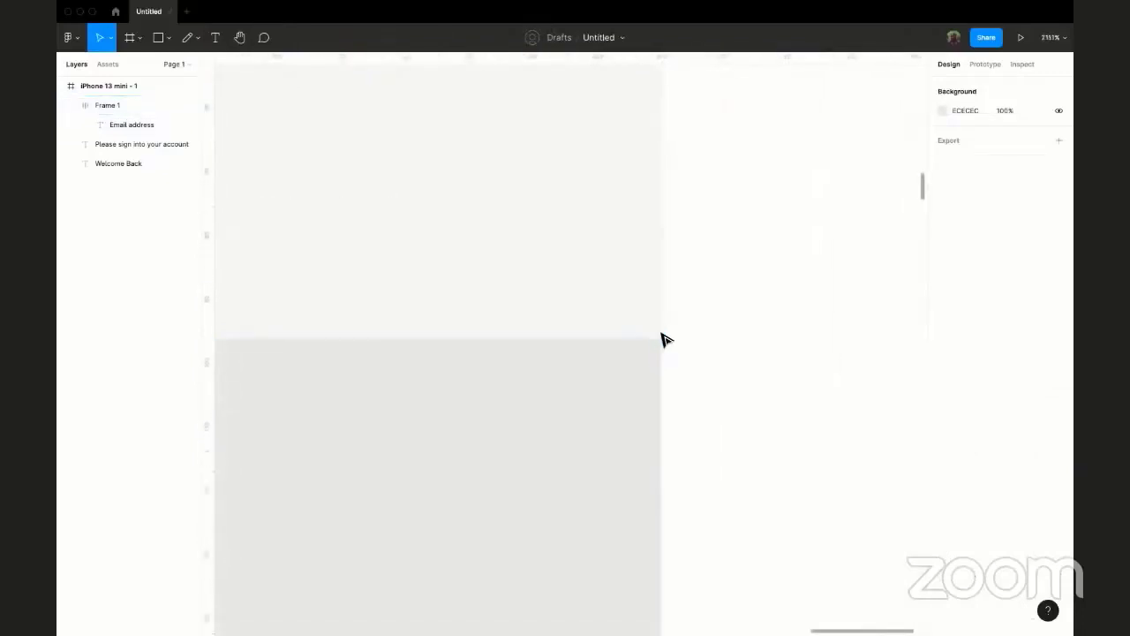
{"action": "scroll", "coordinate": [669, 352], "scroll_direction": "down", "scroll_amount": 2}
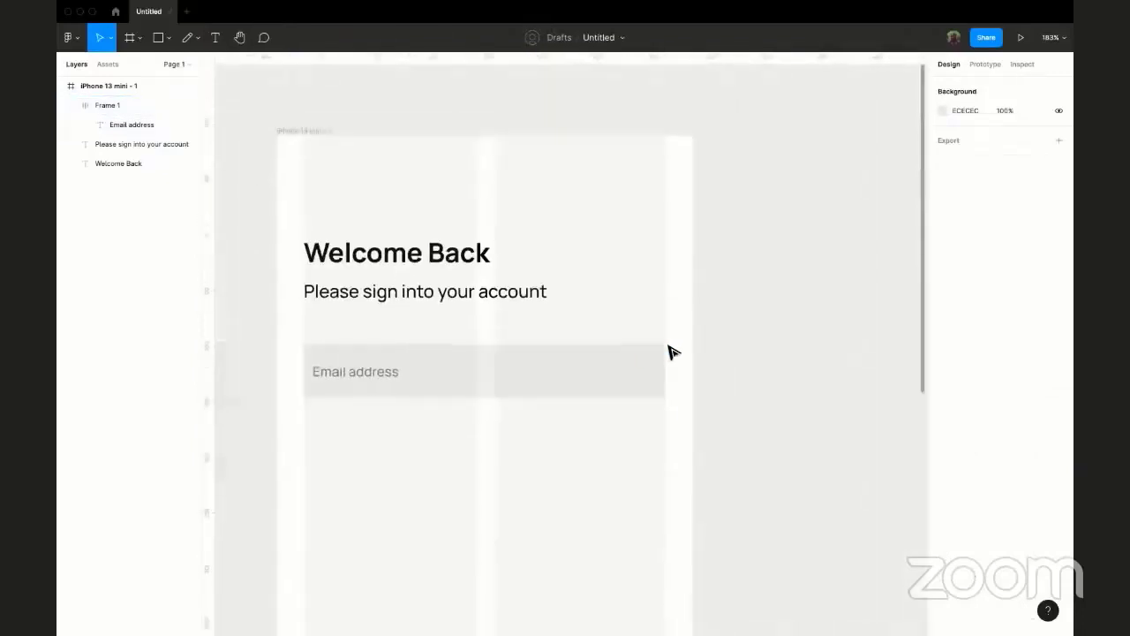
{"action": "scroll", "coordinate": [618, 356], "scroll_direction": "left", "scroll_amount": 2}
{"action": "scroll", "coordinate": [592, 358], "scroll_direction": "up", "scroll_amount": 3}
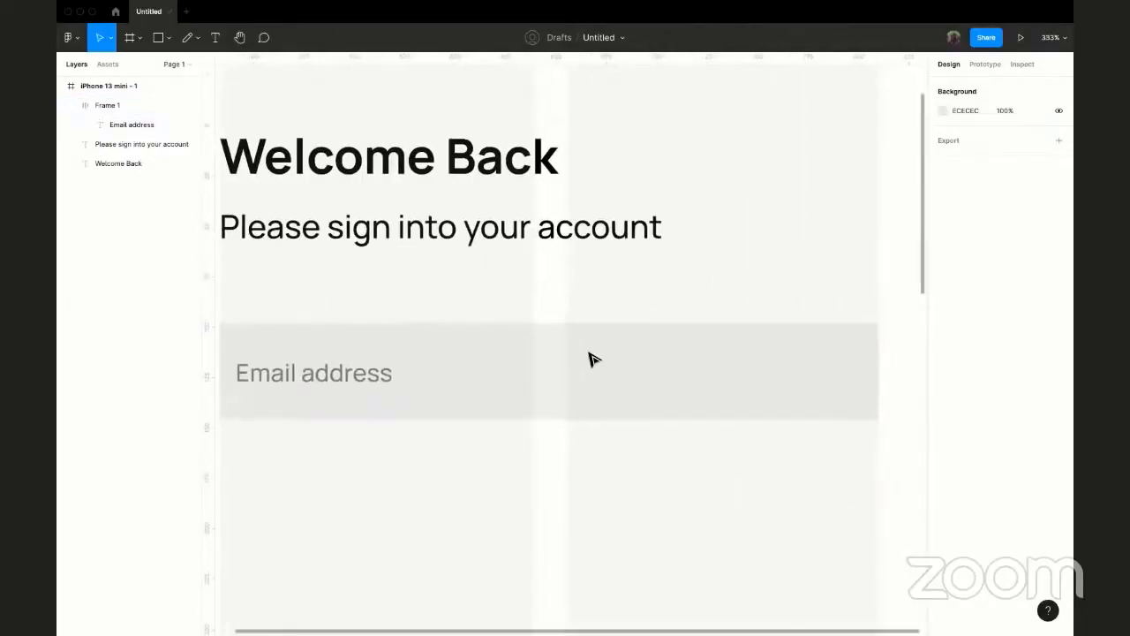
{"action": "scroll", "coordinate": [590, 359], "scroll_direction": "left", "scroll_amount": 2}
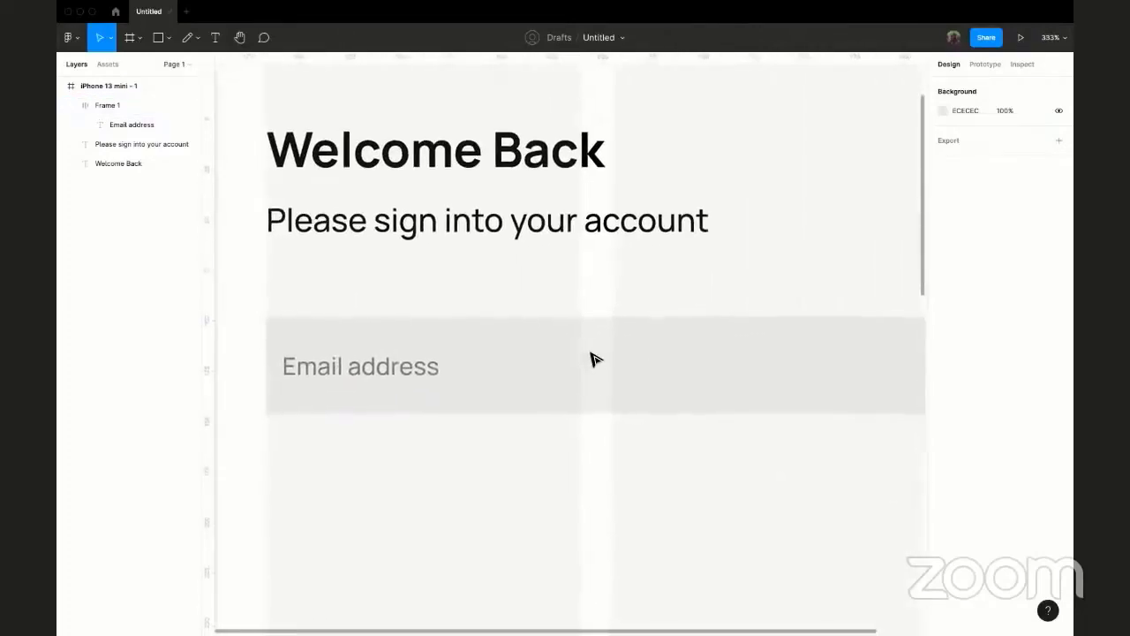
- Set the email field frame's corner radius to 16
{"action": "left_click", "coordinate": [707, 361]}
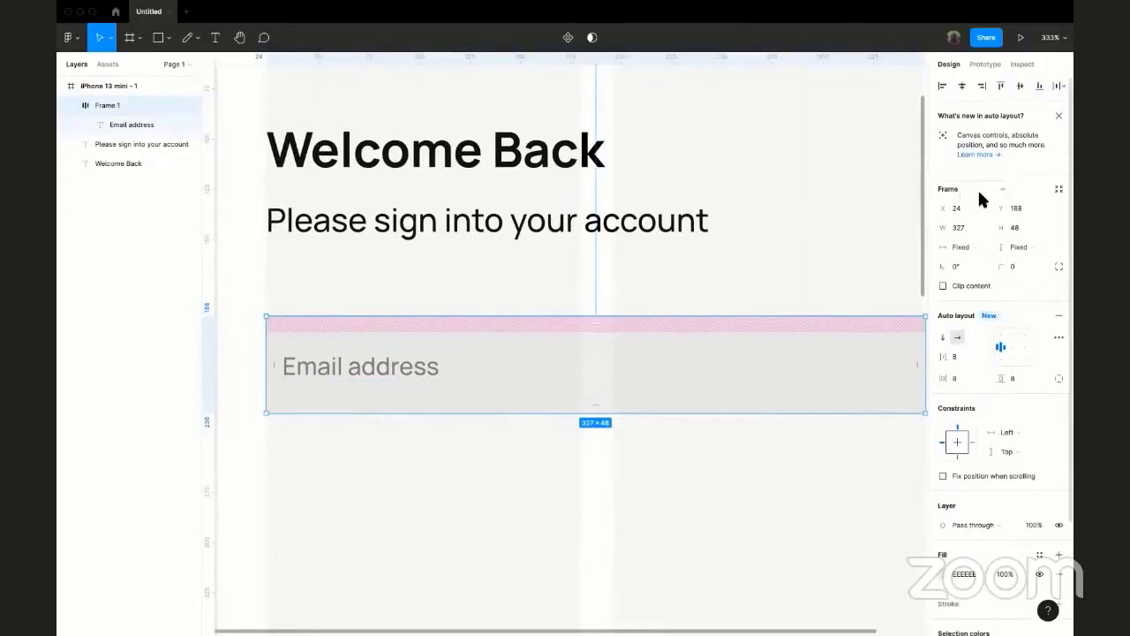
{"action": "left_click", "coordinate": [1019, 267]}
{"action": "type", "text": "16"}
{"action": "key", "text": "Return"}
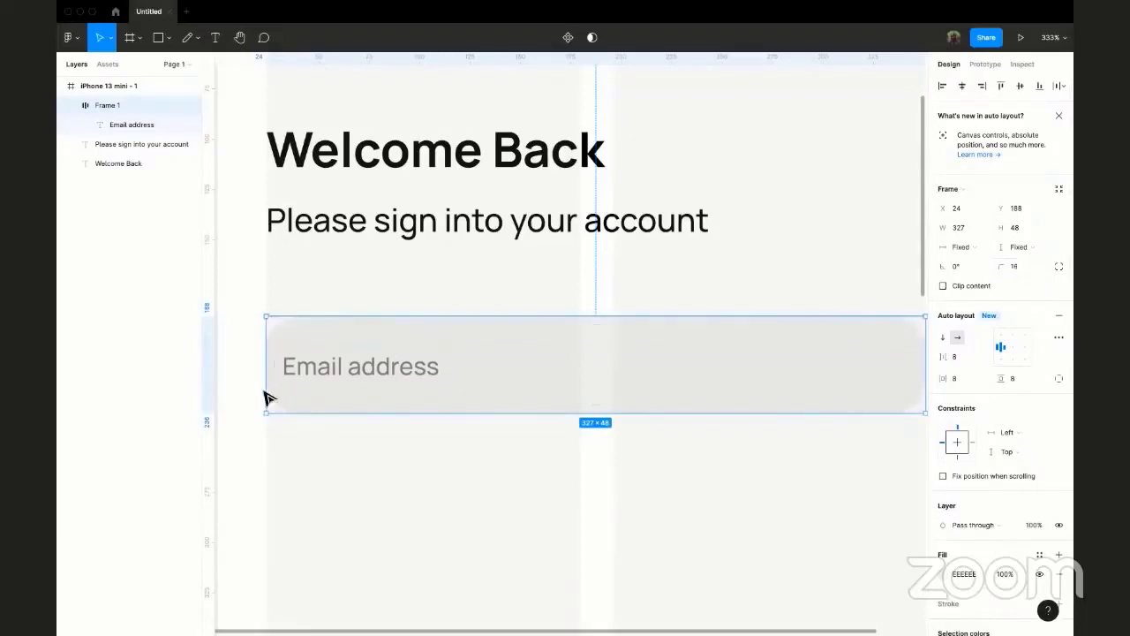
- Check the email field's rounded corners up close and set the frame's corner radius to 8
{"action": "scroll", "coordinate": [268, 398], "scroll_direction": "up", "scroll_amount": 10}
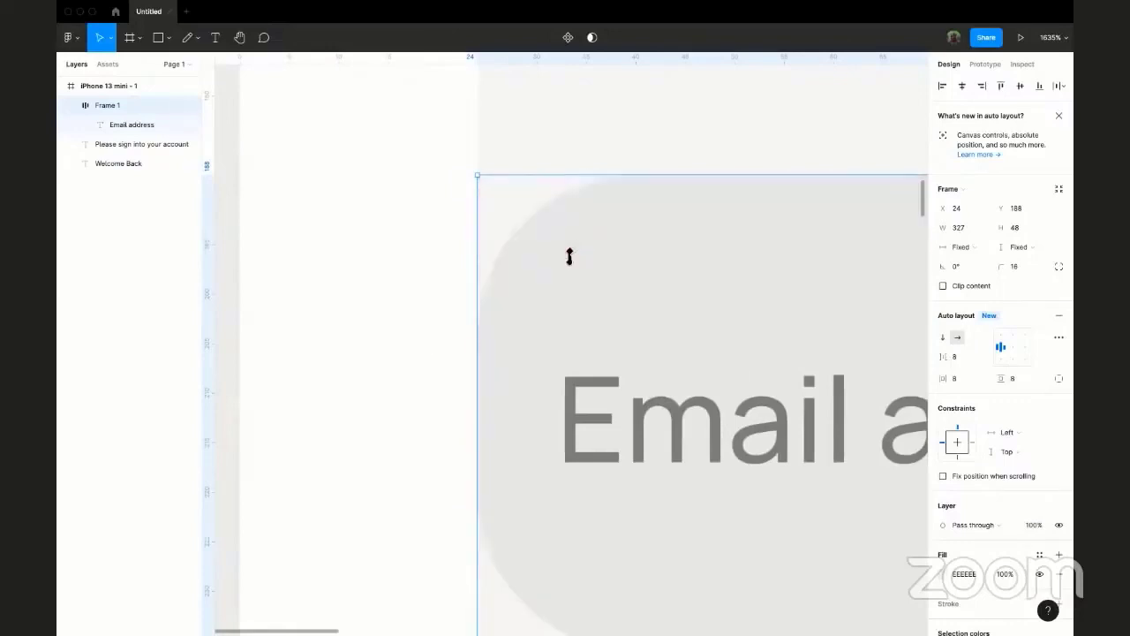
{"action": "scroll", "coordinate": [570, 256], "scroll_direction": "down", "scroll_amount": 5}
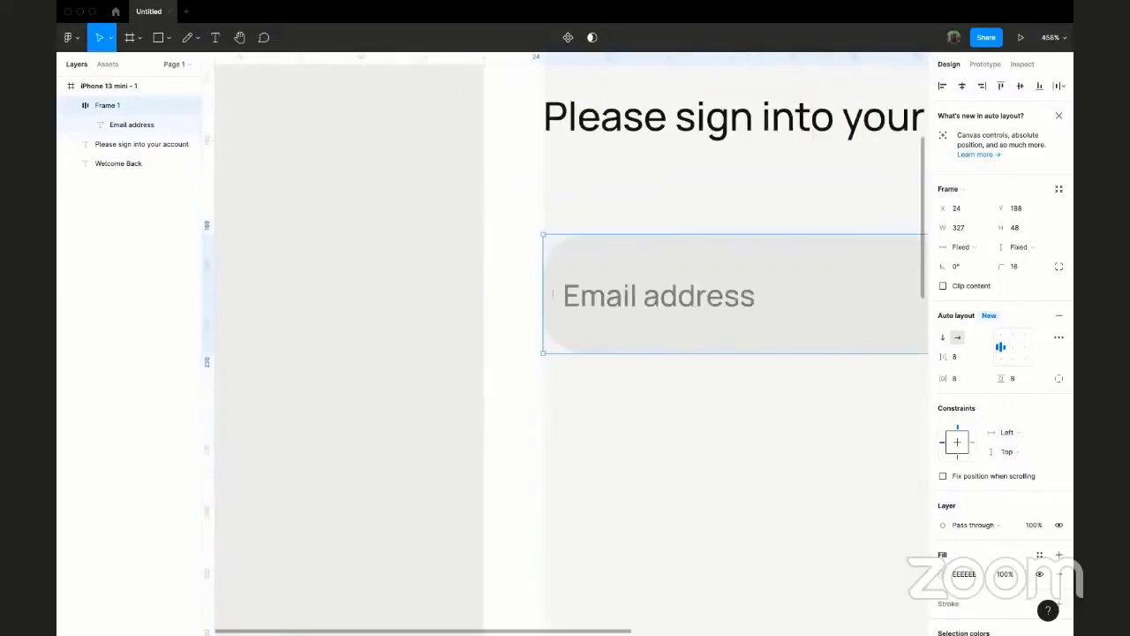
{"action": "scroll", "coordinate": [591, 521], "scroll_direction": "up", "scroll_amount": 3}
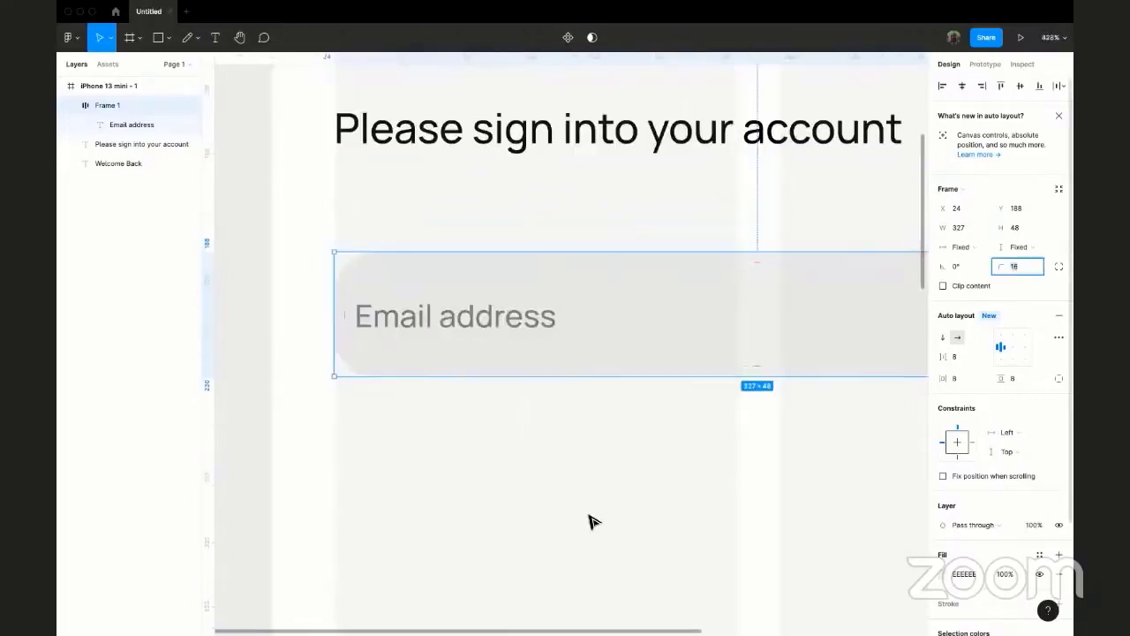
{"action": "left_click", "coordinate": [590, 521]}
{"action": "scroll", "coordinate": [591, 494], "scroll_direction": "down", "scroll_amount": 4}
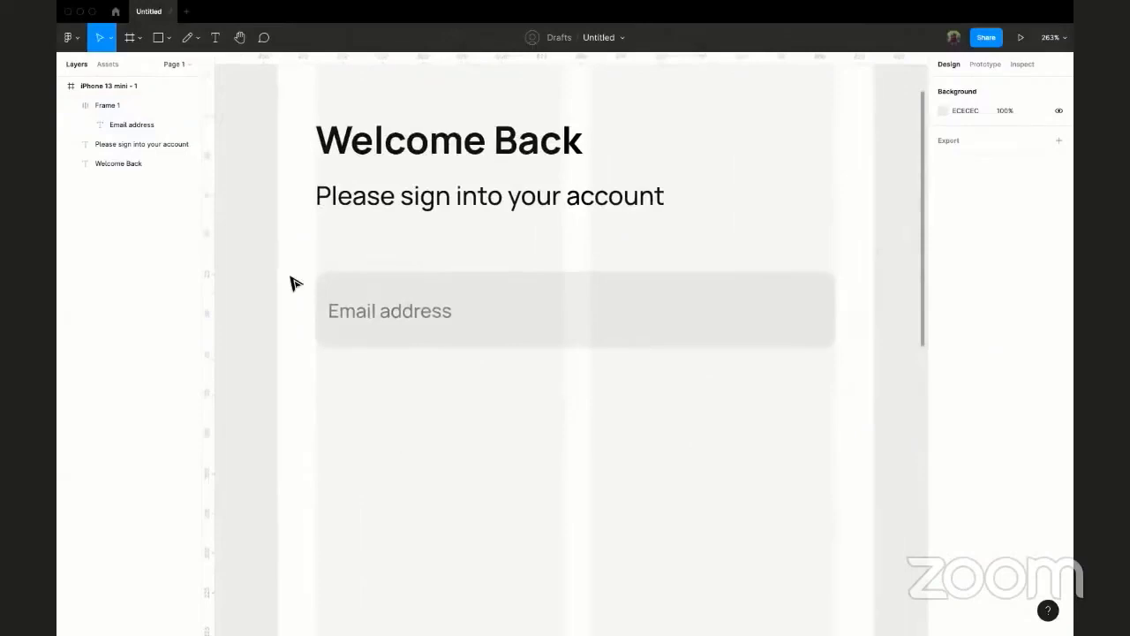
{"action": "scroll", "coordinate": [295, 283], "scroll_direction": "right", "scroll_amount": 1}
{"action": "scroll", "coordinate": [291, 265], "scroll_direction": "down", "scroll_amount": 3}
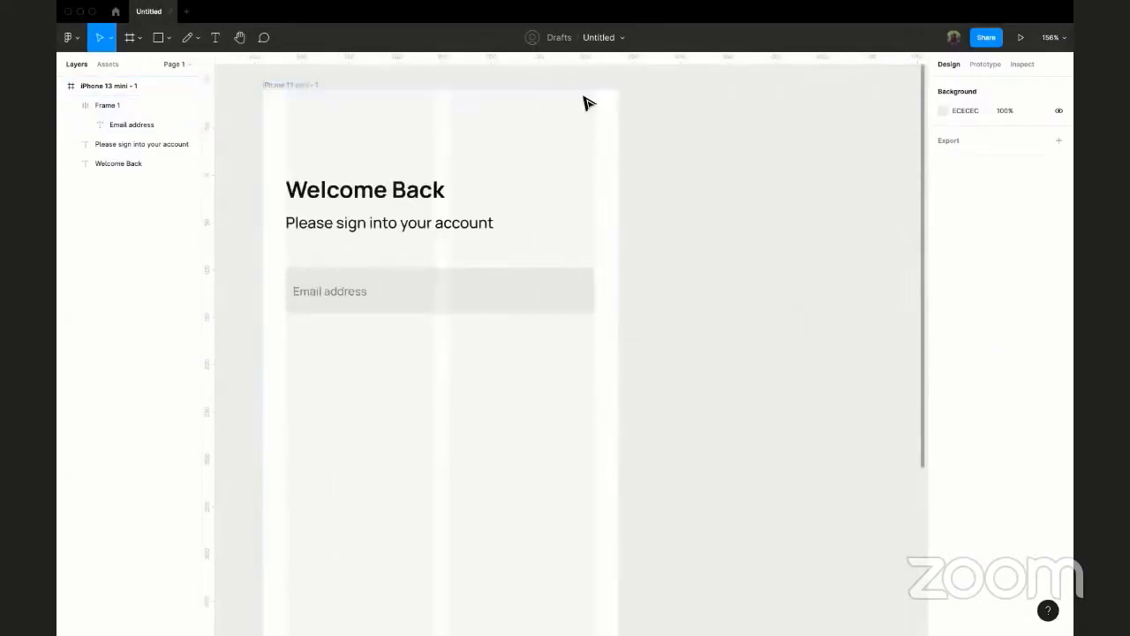
- Measure the distances from the email field to the edges of the phone frame
{"action": "left_click", "coordinate": [567, 300]}
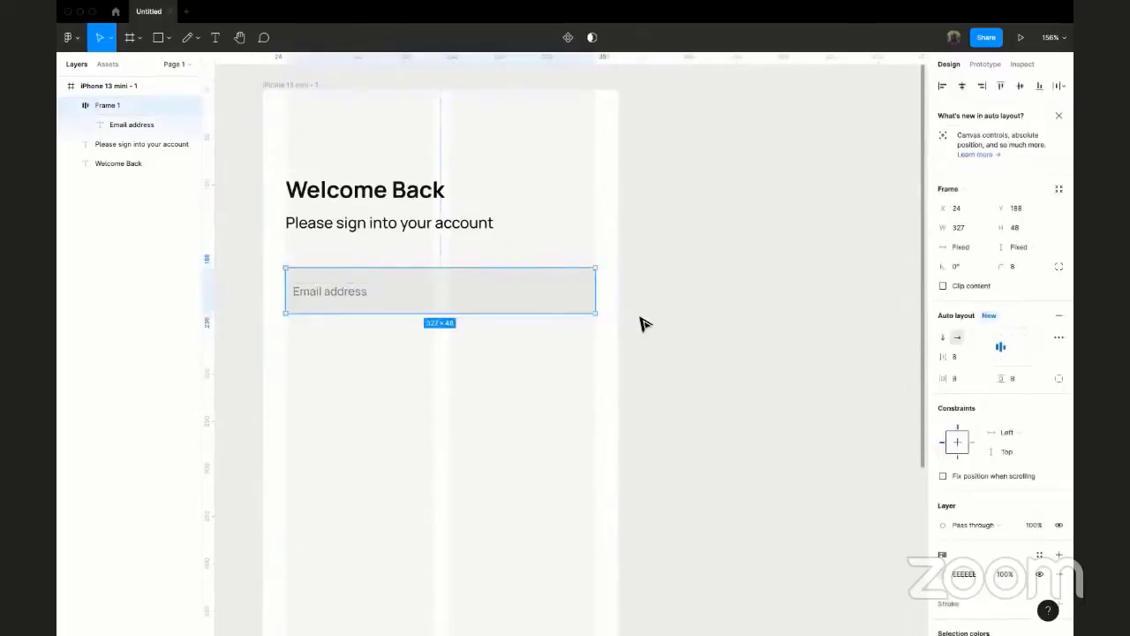
{"action": "key", "text": "alt"}
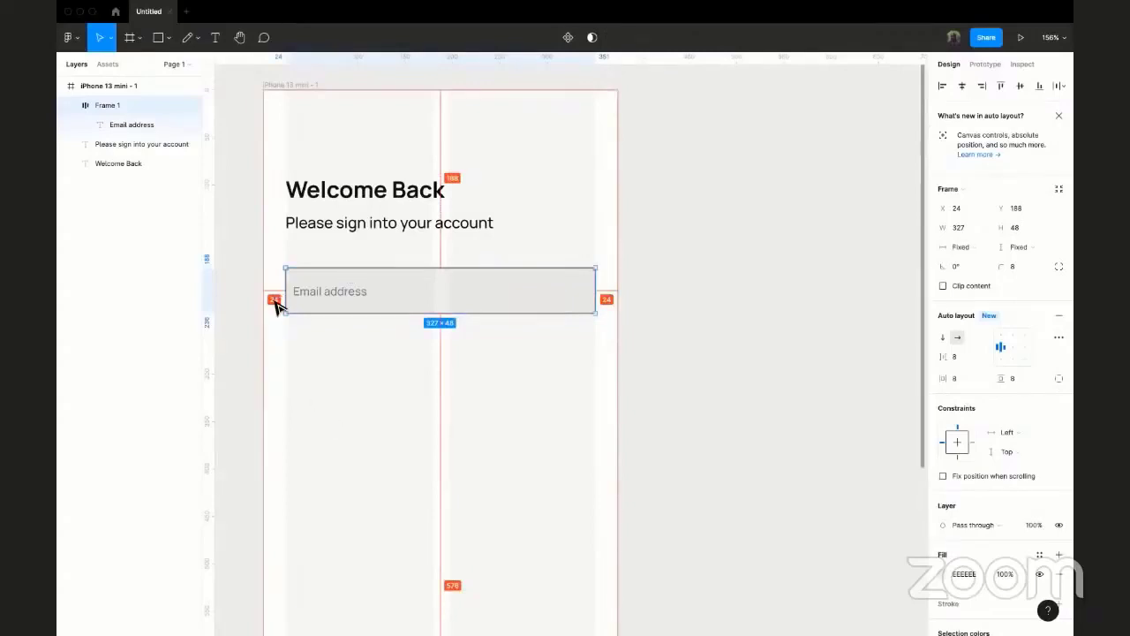
{"action": "left_click", "coordinate": [568, 160]}
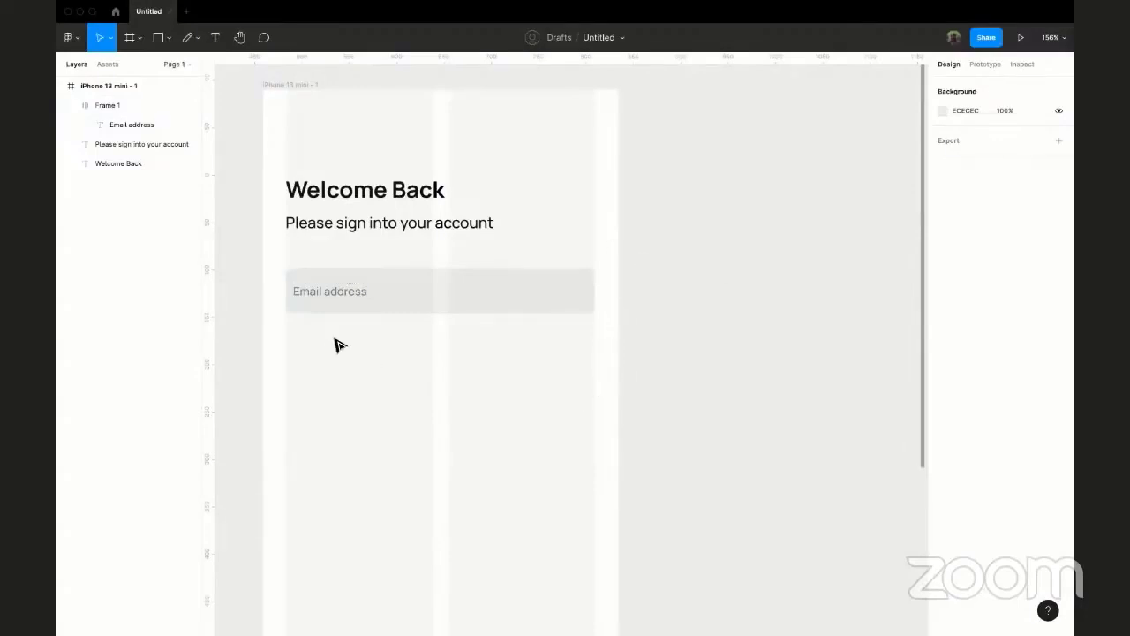
- Duplicate the email field and place the copy directly below it with a gap of about 21
{"action": "scroll", "coordinate": [420, 262], "scroll_direction": "down", "scroll_amount": 2}
{"action": "left_click", "coordinate": [420, 262]}
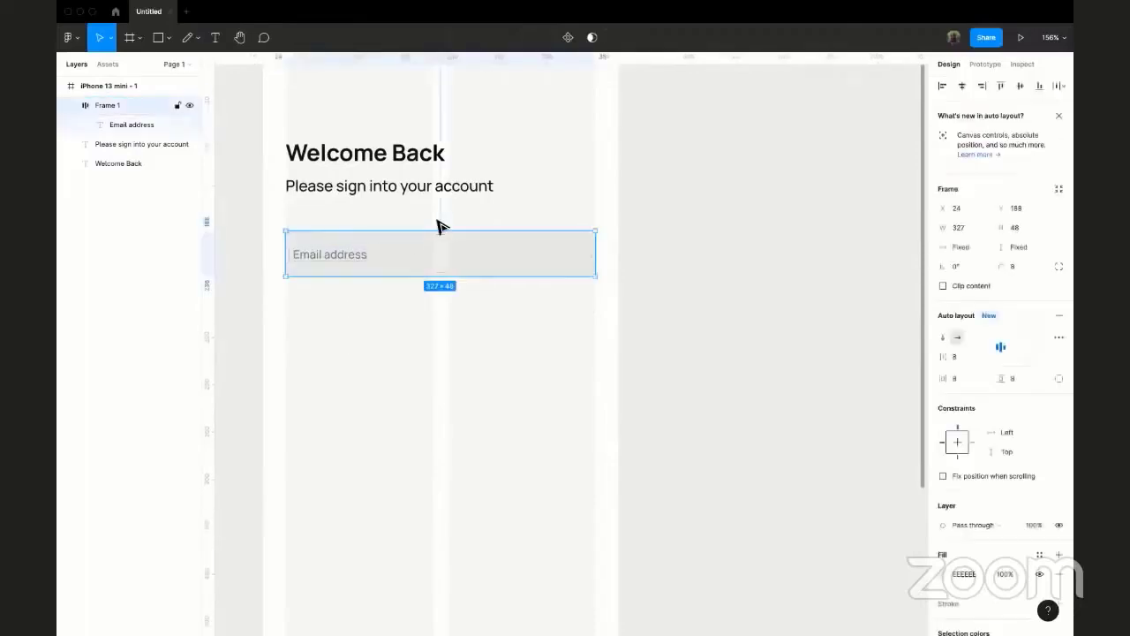
{"action": "scroll", "coordinate": [443, 224], "scroll_direction": "down", "scroll_amount": 2}
{"action": "scroll", "coordinate": [443, 224], "scroll_direction": "left", "scroll_amount": 2}
{"action": "key", "text": "ctrl+d"}
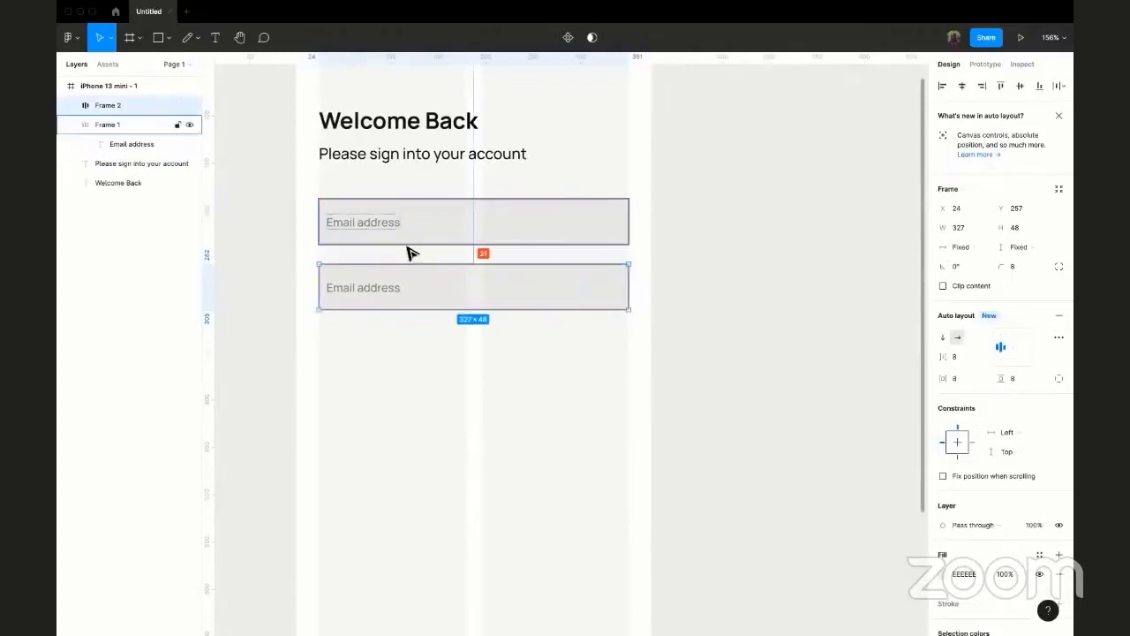
- Change the lower field's placeholder text to "Password"
{"action": "double_click", "coordinate": [368, 290]}
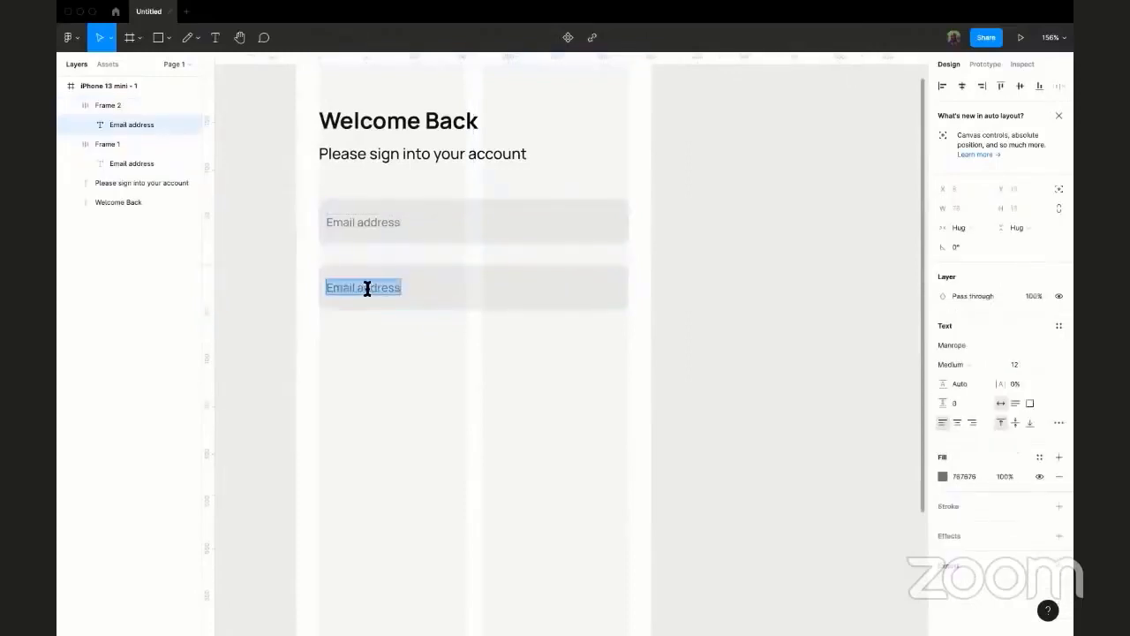
{"action": "scroll", "coordinate": [368, 290], "scroll_direction": "up", "scroll_amount": 5}
{"action": "type", "text": "P"}
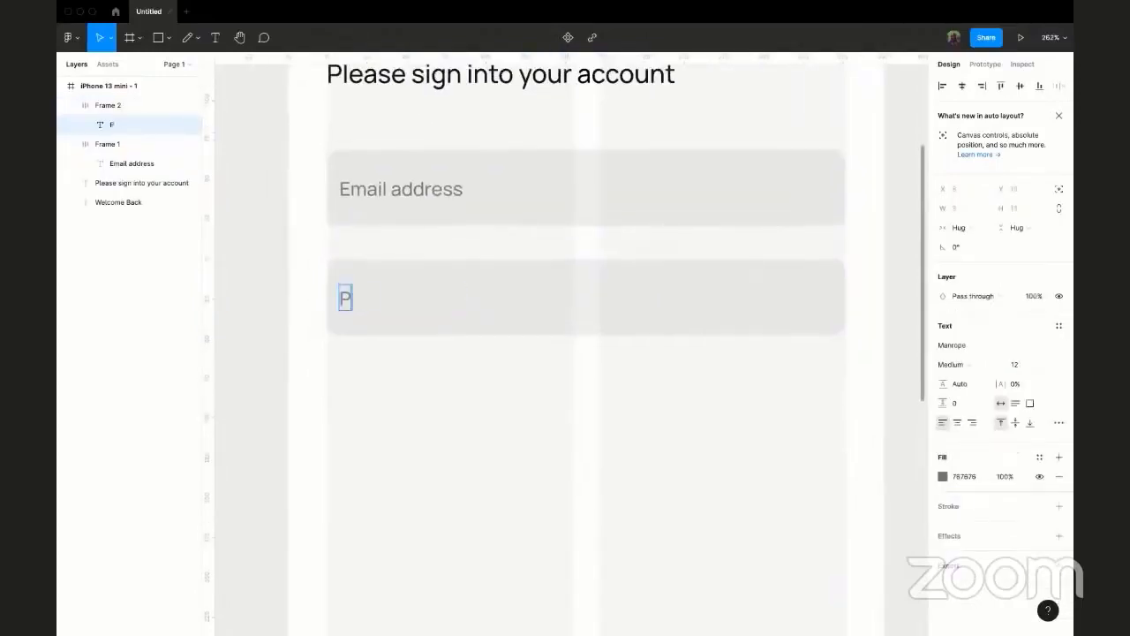
{"action": "type", "text": "assword"}
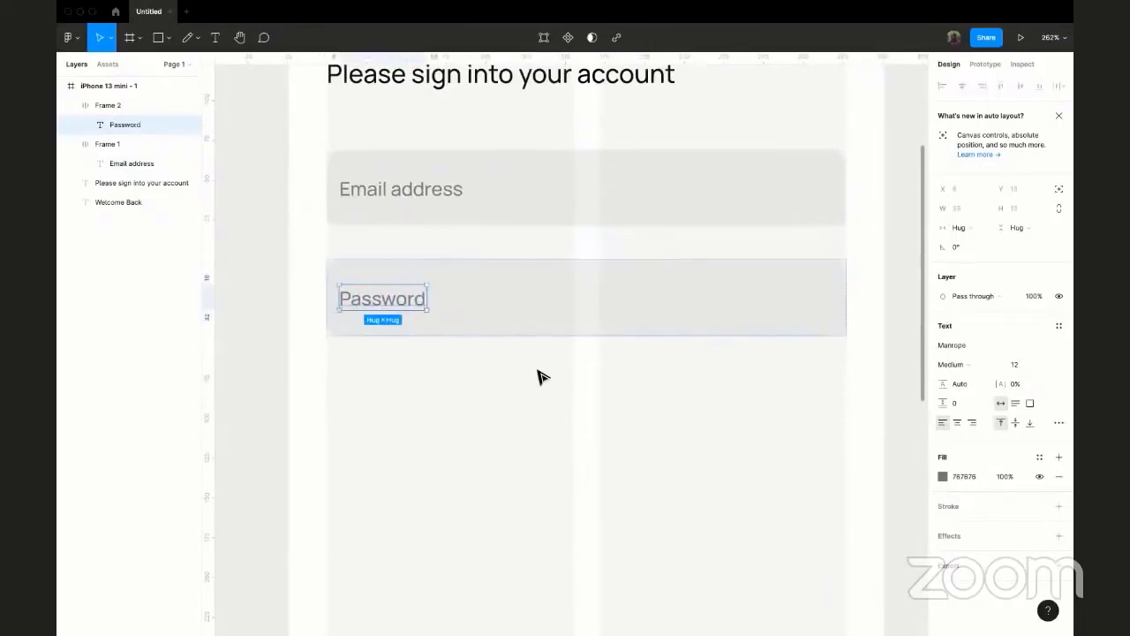
{"action": "left_click", "coordinate": [537, 376]}
- Move the Password field up to leave a gap of 16 below the email field
{"action": "scroll", "coordinate": [424, 336], "scroll_direction": "down", "scroll_amount": 3}
{"action": "left_click", "coordinate": [424, 338]}
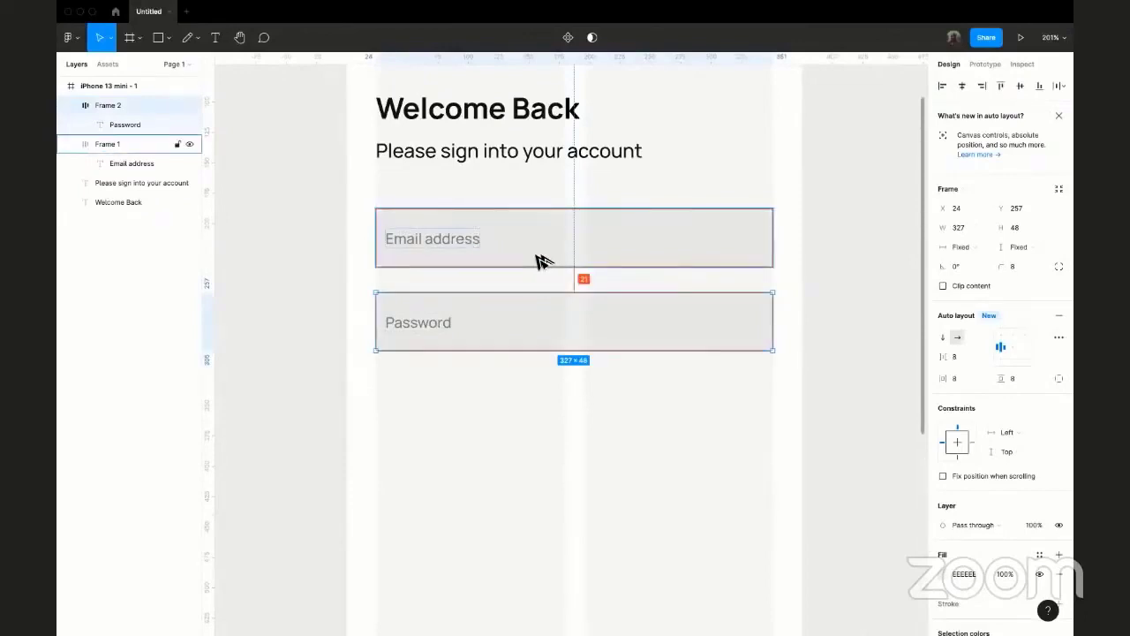
{"action": "key", "text": "Up"}
{"action": "key", "text": "Up"}
{"action": "key", "text": "Up"}
{"action": "key", "text": "Up"}
{"action": "key", "text": "Up"}
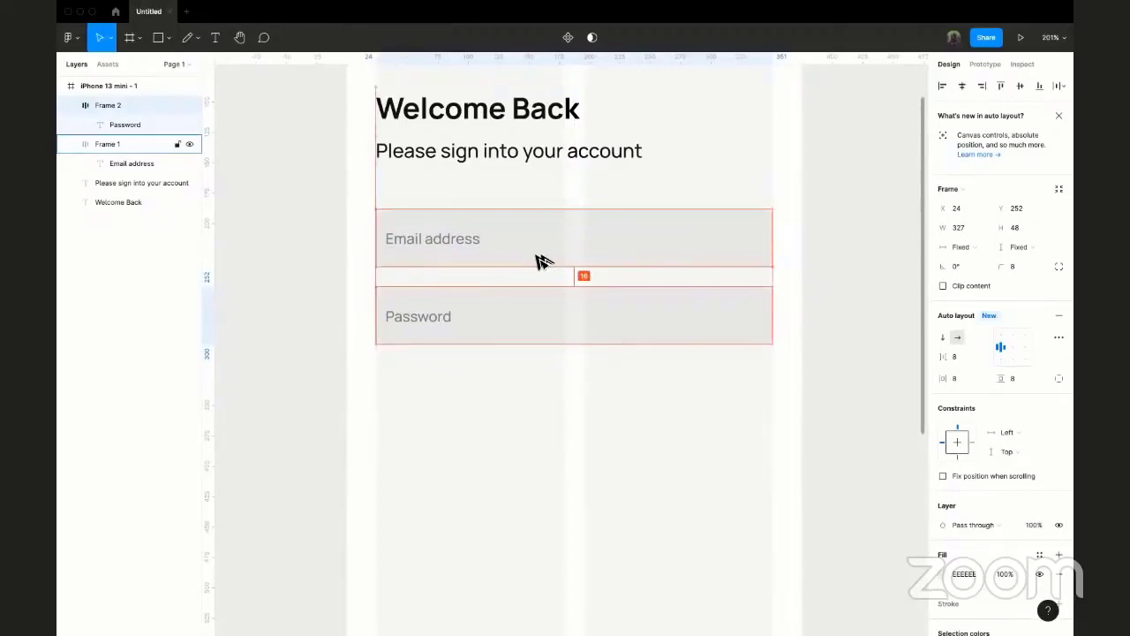
- Try a tighter gap of 8 between the two fields by moving the Password field up to Y 244
{"action": "key", "text": "Up"}
{"action": "key", "text": "Up"}
{"action": "key", "text": "Up"}
{"action": "key", "text": "Up"}
{"action": "key", "text": "Up"}
{"action": "key", "text": "Up"}
{"action": "key", "text": "Up"}
{"action": "key", "text": "Up"}
- Move the Password field back down to Y 252 to restore the gap of 16 between the fields
{"action": "scroll", "coordinate": [545, 355], "scroll_direction": "down", "scroll_amount": 1}
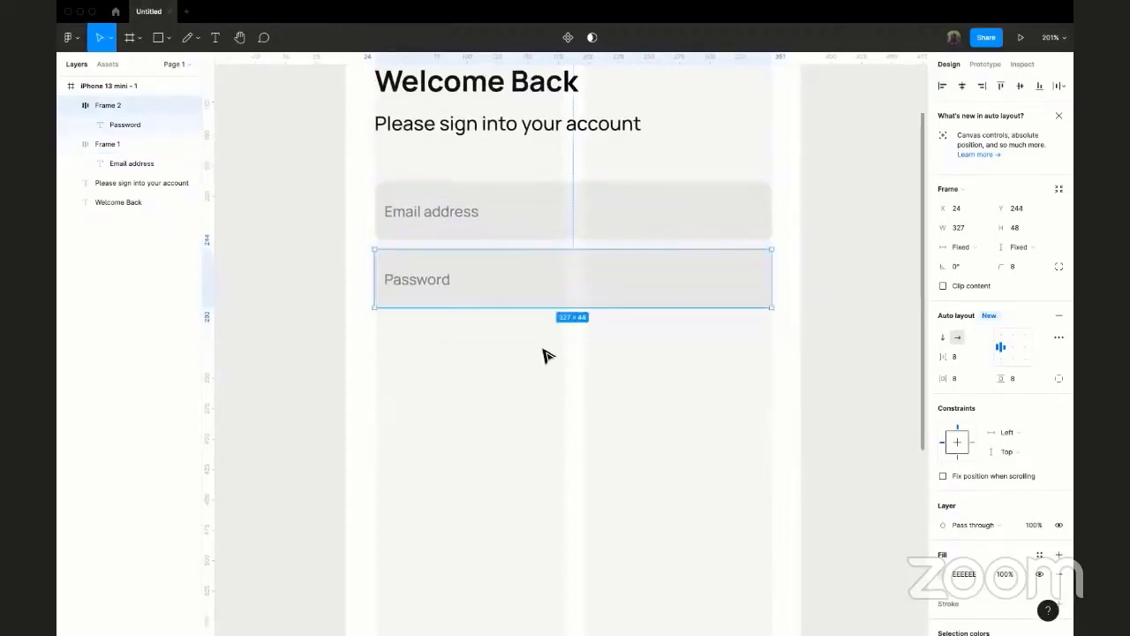
{"action": "key", "text": "Down"}
{"action": "key", "text": "Down"}
{"action": "key", "text": "Down"}
{"action": "key", "text": "Down"}
{"action": "key", "text": "Down"}
{"action": "key", "text": "Down"}
{"action": "key", "text": "Down"}
{"action": "key", "text": "Down"}
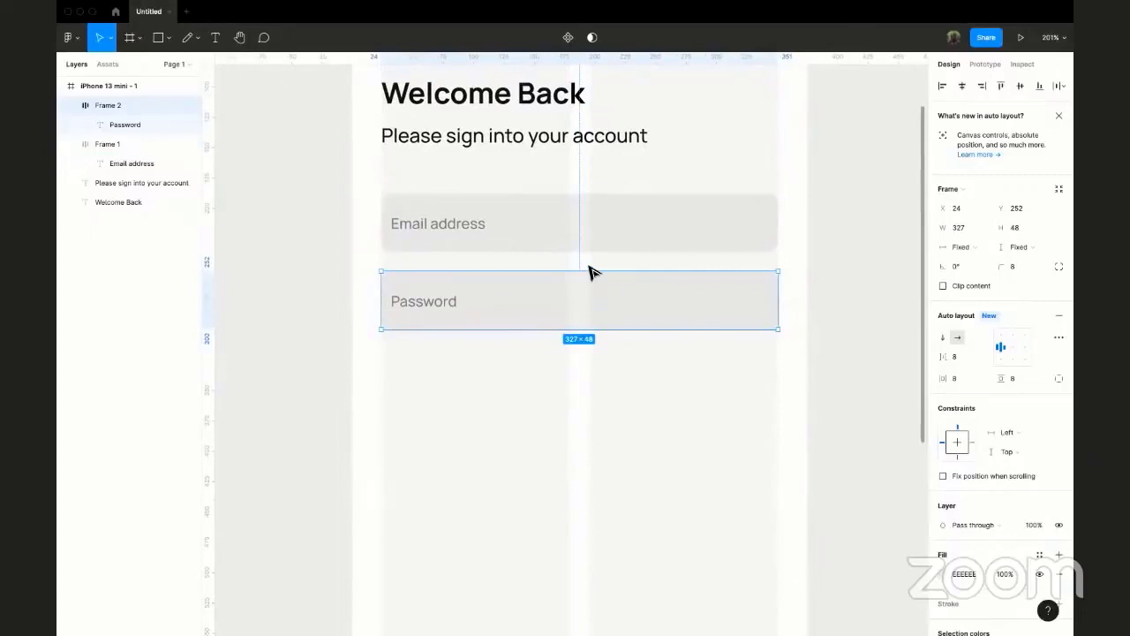
{"action": "left_click", "coordinate": [669, 405]}
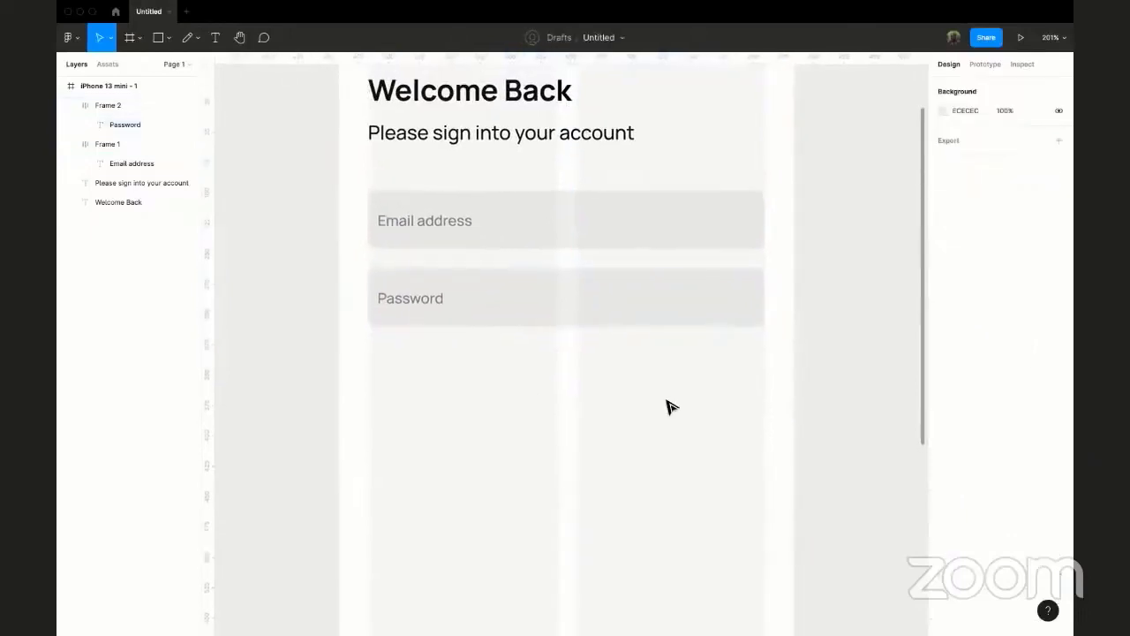
{"action": "left_click", "coordinate": [507, 311]}
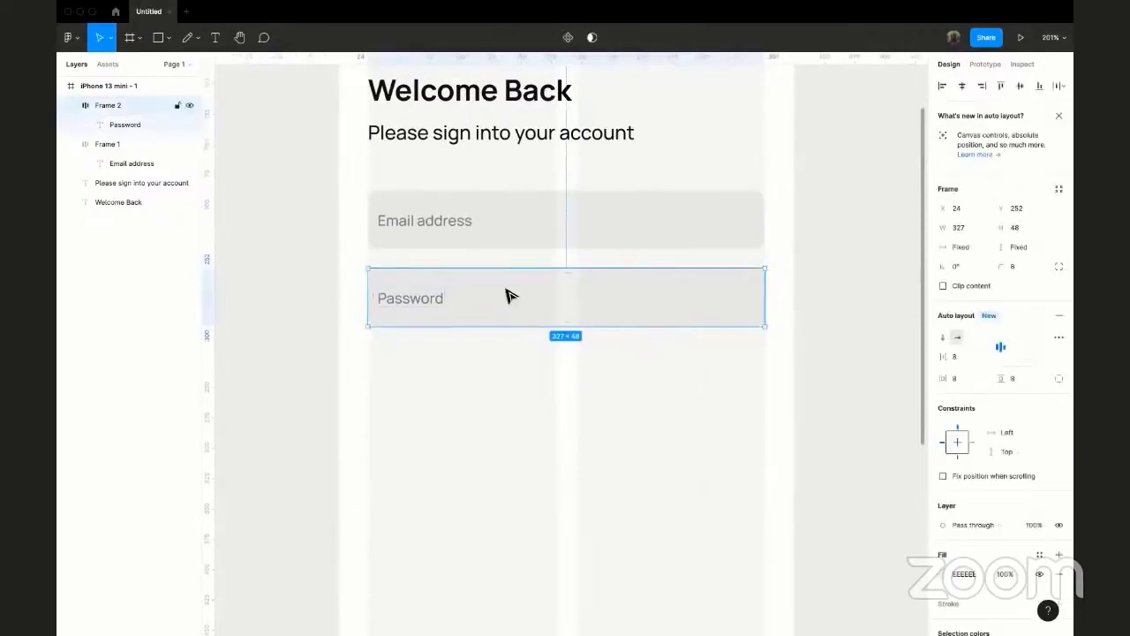
{"action": "left_click", "coordinate": [523, 264]}
{"action": "scroll", "coordinate": [537, 356], "scroll_direction": "down", "scroll_amount": 1}
{"action": "scroll", "coordinate": [537, 355], "scroll_direction": "up", "scroll_amount": 5}
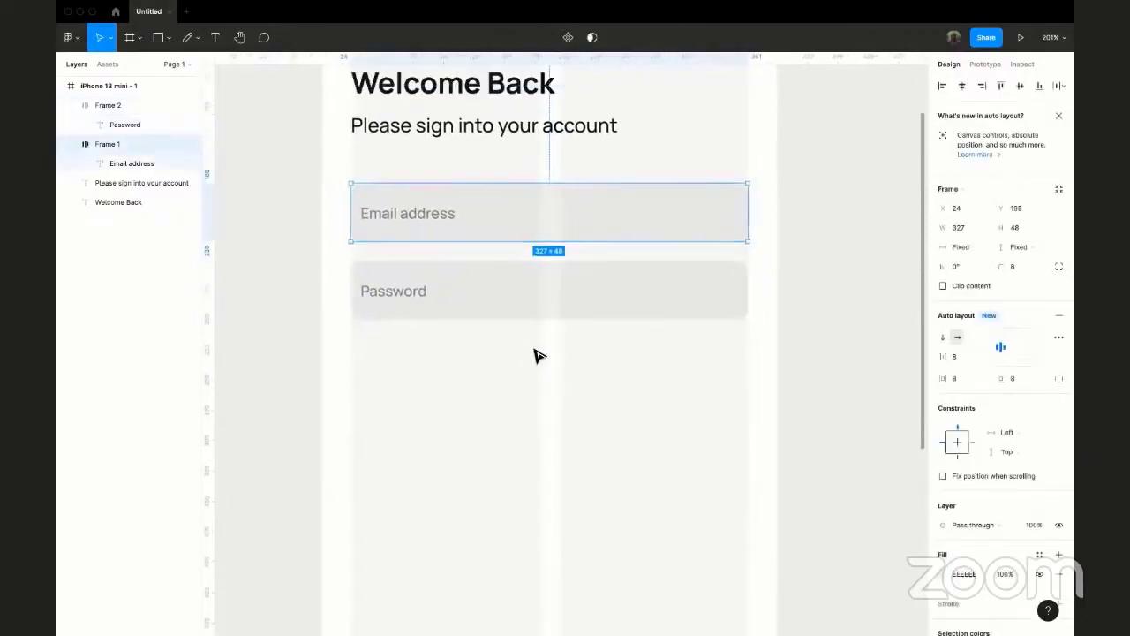
{"action": "scroll", "coordinate": [537, 356], "scroll_direction": "down", "scroll_amount": 2}
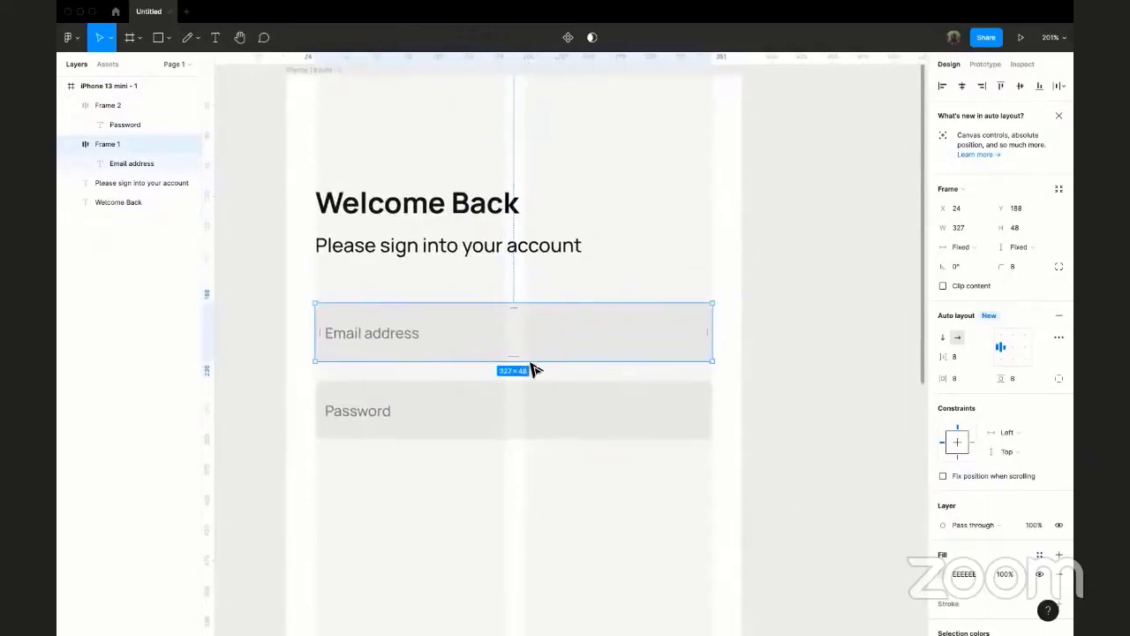
{"action": "scroll", "coordinate": [512, 470], "scroll_direction": "down", "scroll_amount": 2}
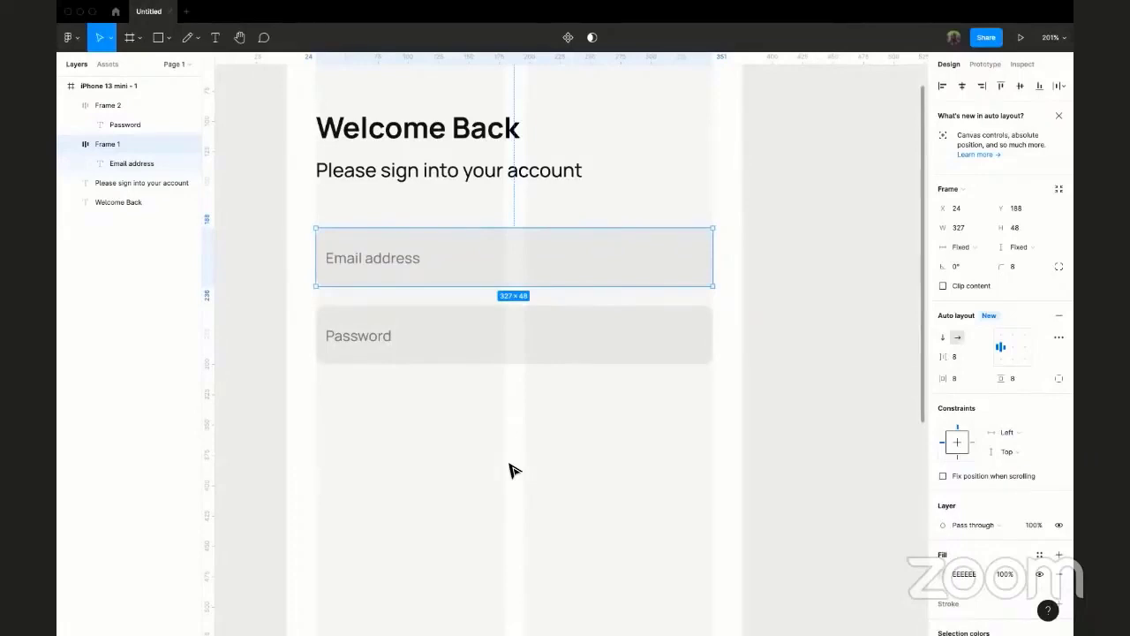
{"action": "right_click", "coordinate": [535, 419]}
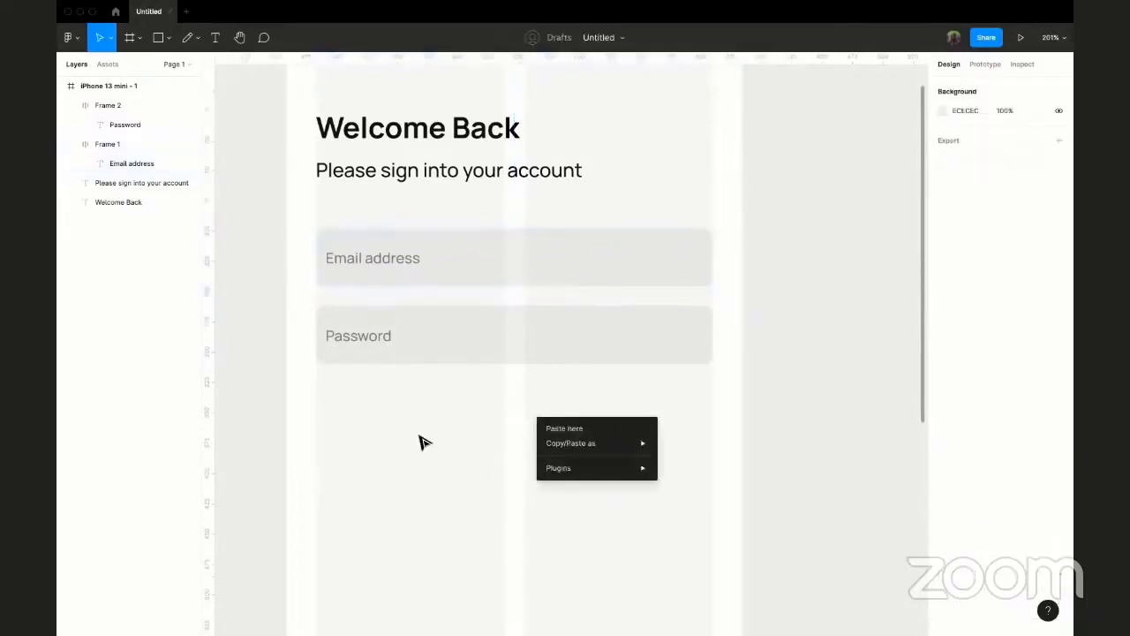
{"action": "left_click", "coordinate": [421, 441]}
- Add a text label reading "Forgot Password" in the empty area below the Password field
{"action": "key", "text": "t"}
{"action": "left_click", "coordinate": [486, 475]}
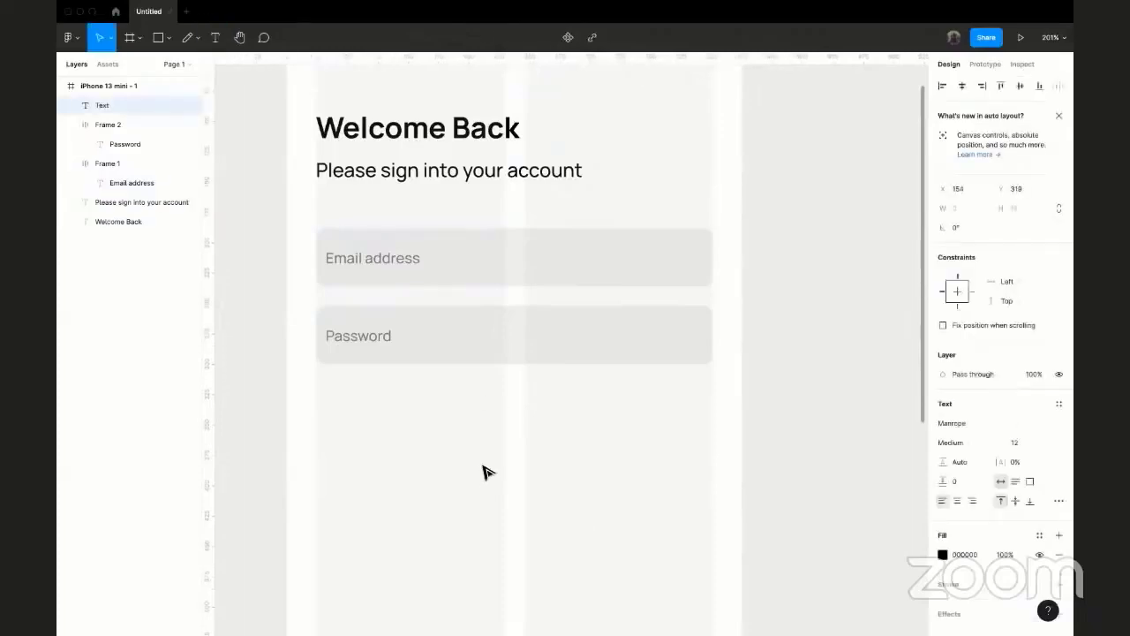
{"action": "type", "text": "t"}
{"action": "key", "text": "Return"}
{"action": "key", "text": "BackSpace"}
{"action": "key", "text": "BackSpace"}
{"action": "type", "text": "Forgot"}
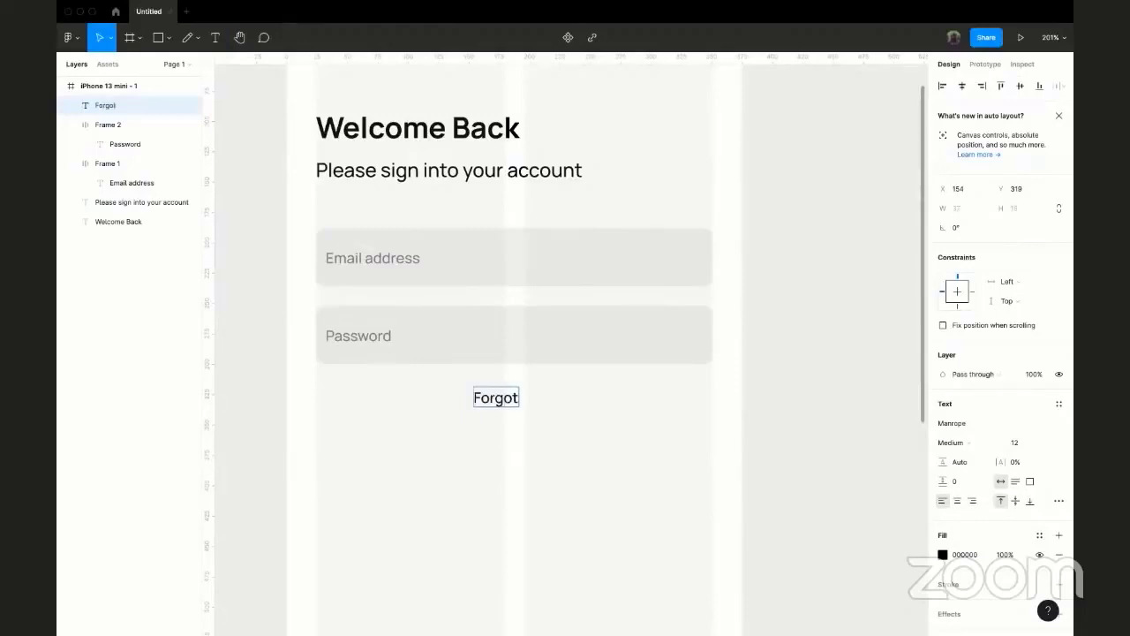
{"action": "type", "text": " Password"}
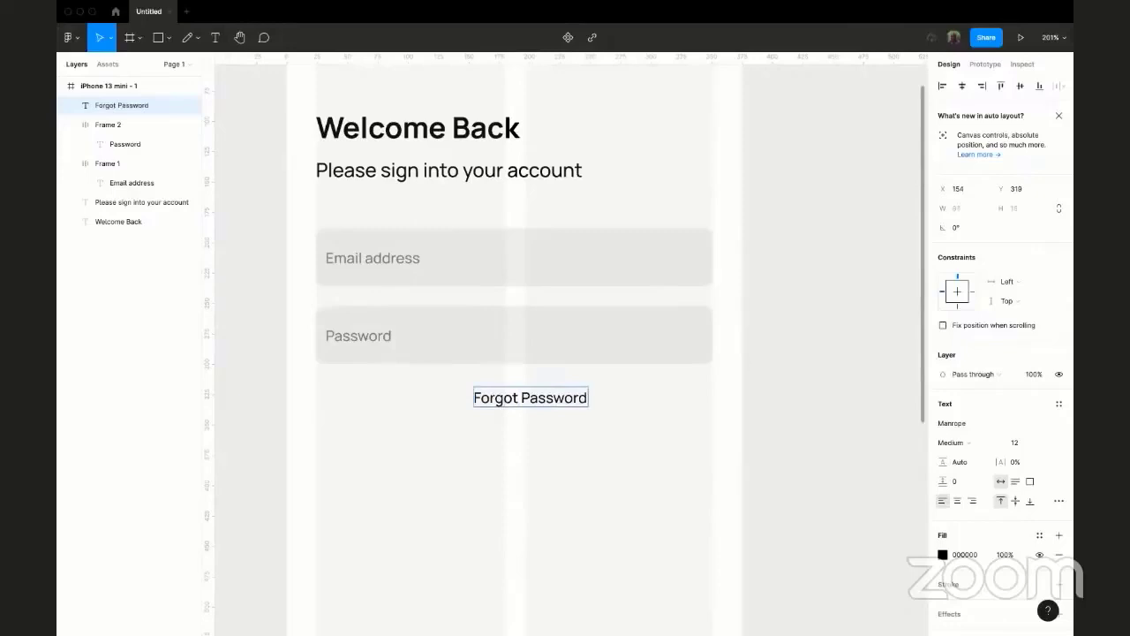
{"action": "key", "text": "Escape"}
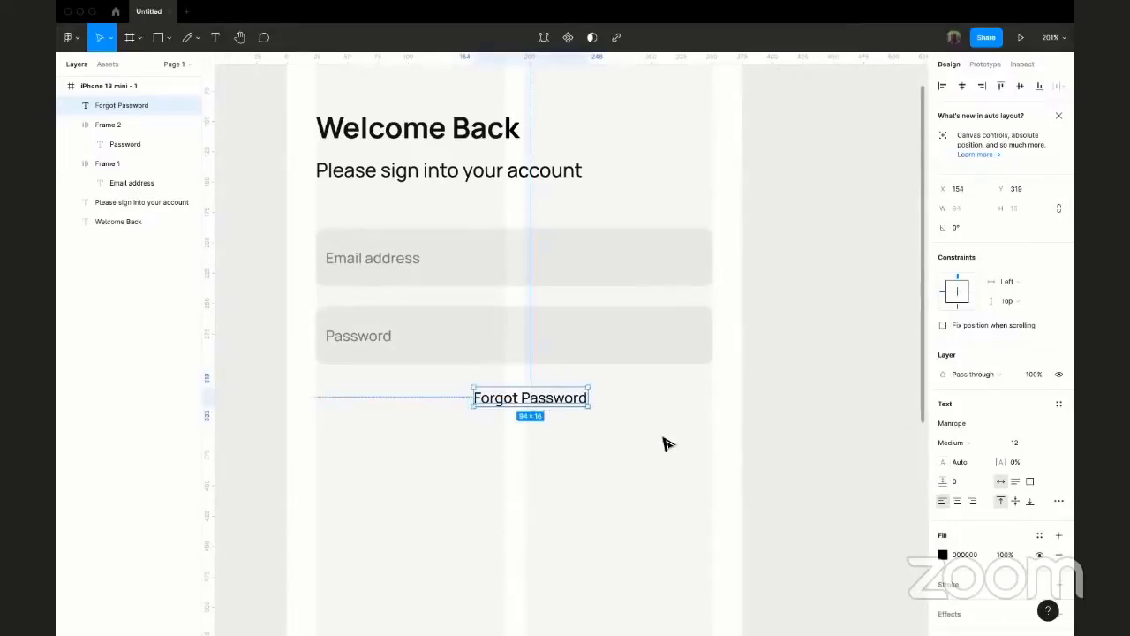
- Change the "Forgot Password" label's fill from solid black to the dark grey 2D2D2D
{"action": "scroll", "coordinate": [512, 171], "scroll_direction": "up", "scroll_amount": 2}
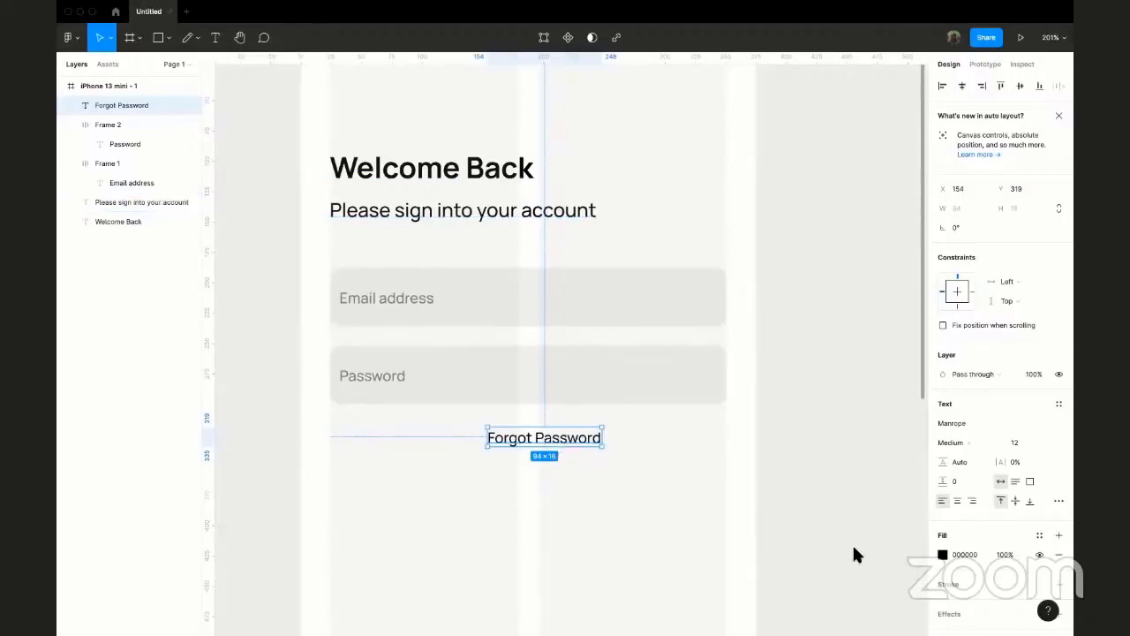
{"action": "left_click", "coordinate": [943, 554]}
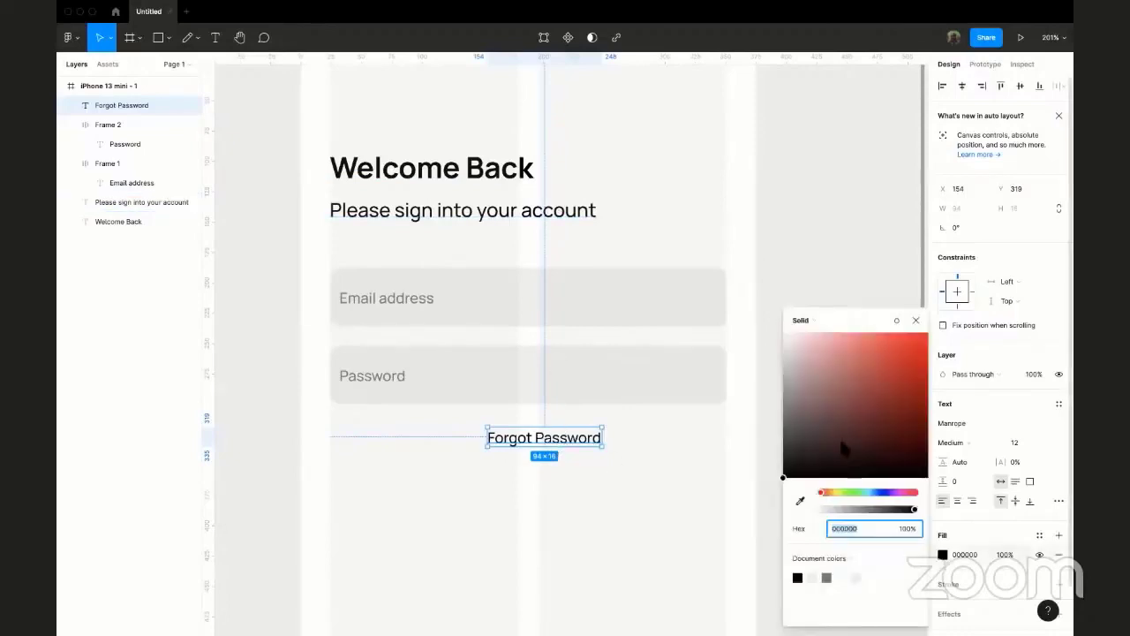
{"action": "left_click", "coordinate": [972, 555]}
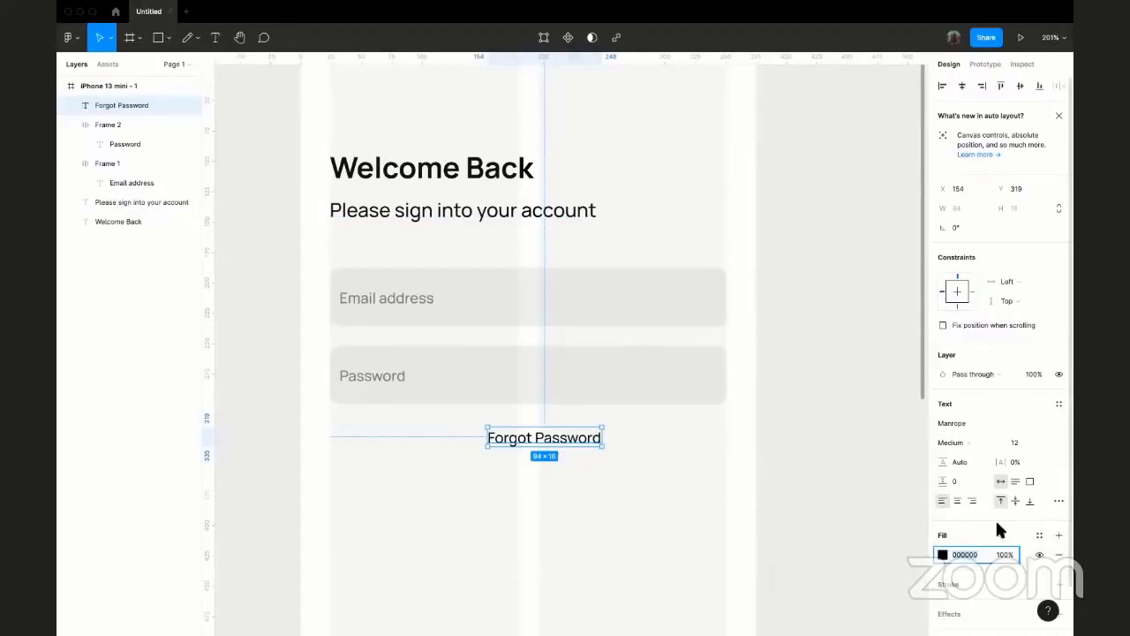
{"action": "left_click", "coordinate": [942, 554]}
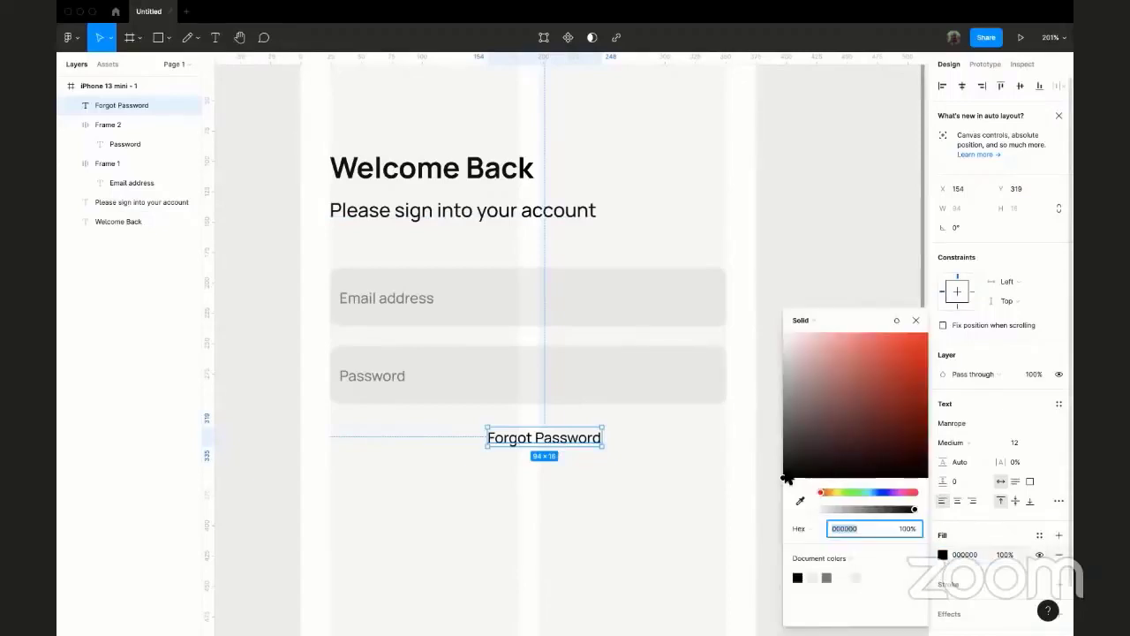
{"action": "left_click_drag", "start_coordinate": [792, 478], "coordinate": [781, 477]}
{"action": "left_click_drag", "start_coordinate": [775, 474], "coordinate": [763, 464]}
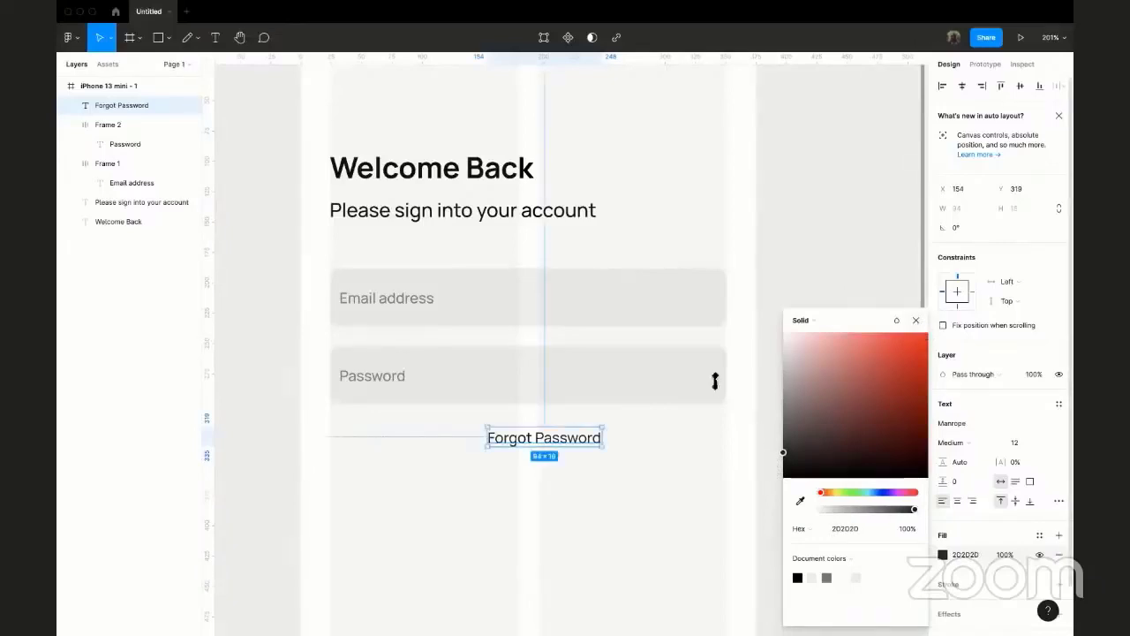
{"action": "key", "text": "Escape"}
- Move the label below the right end of the Password field, at Y 311, and append a question mark to read "Forgot Password?"
{"action": "left_click_drag", "start_coordinate": [575, 443], "coordinate": [677, 437]}
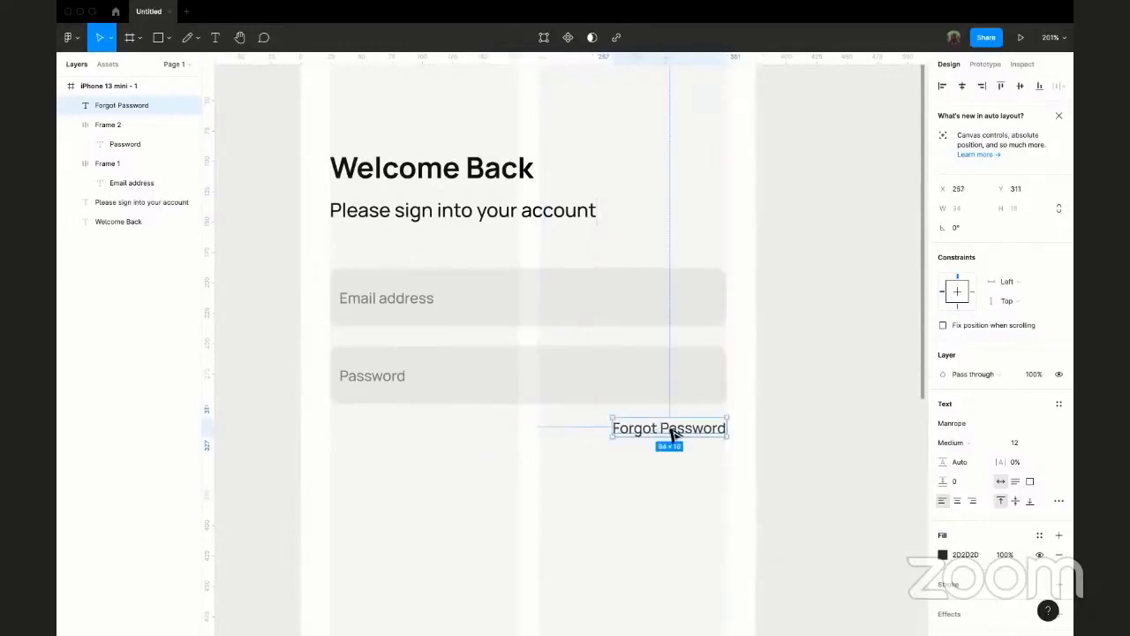
{"action": "key", "text": "Return"}
{"action": "type", "text": "?"}
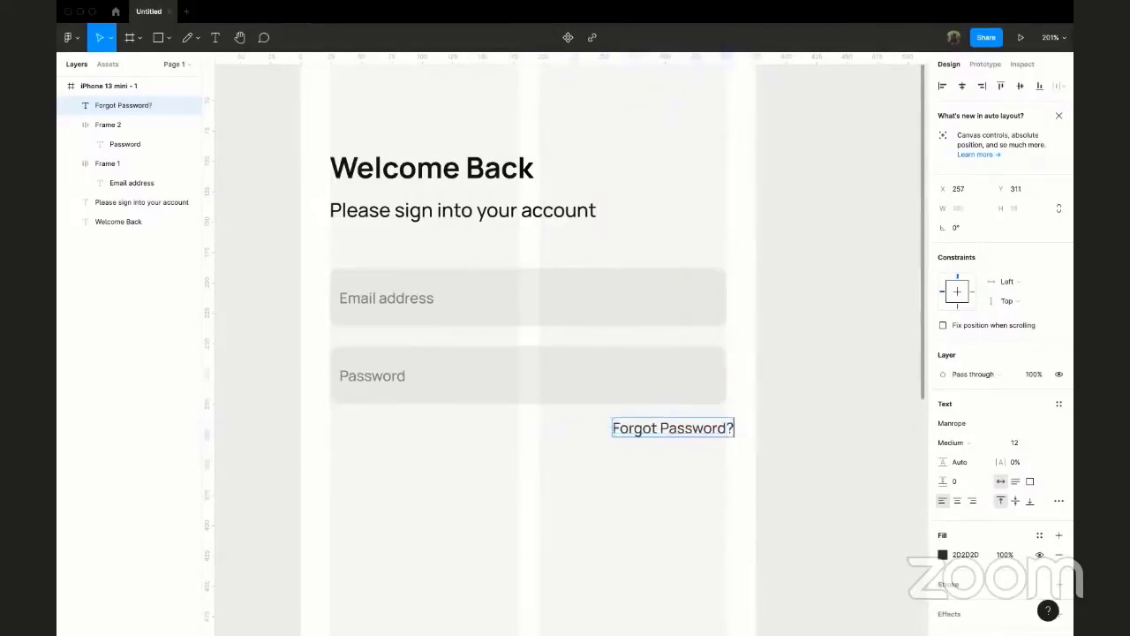
{"action": "key", "text": "Escape"}
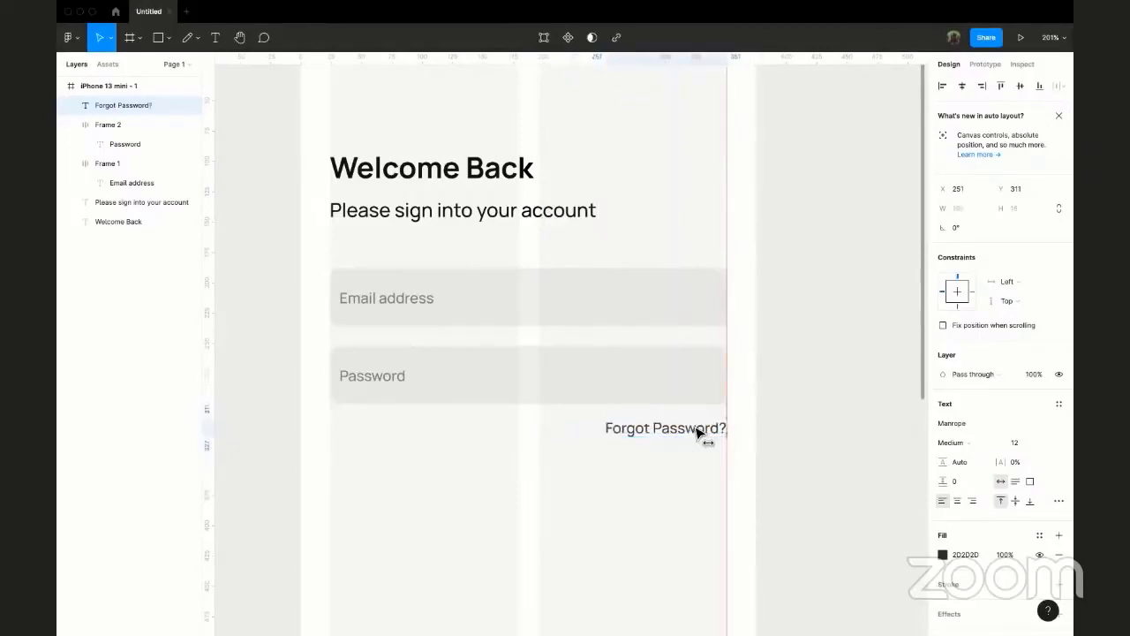
- Align the "Forgot Password?" label's right edge with the Password field and lower it to leave a gap of 16 below the field
{"action": "left_click_drag", "start_coordinate": [700, 430], "coordinate": [645, 373]}
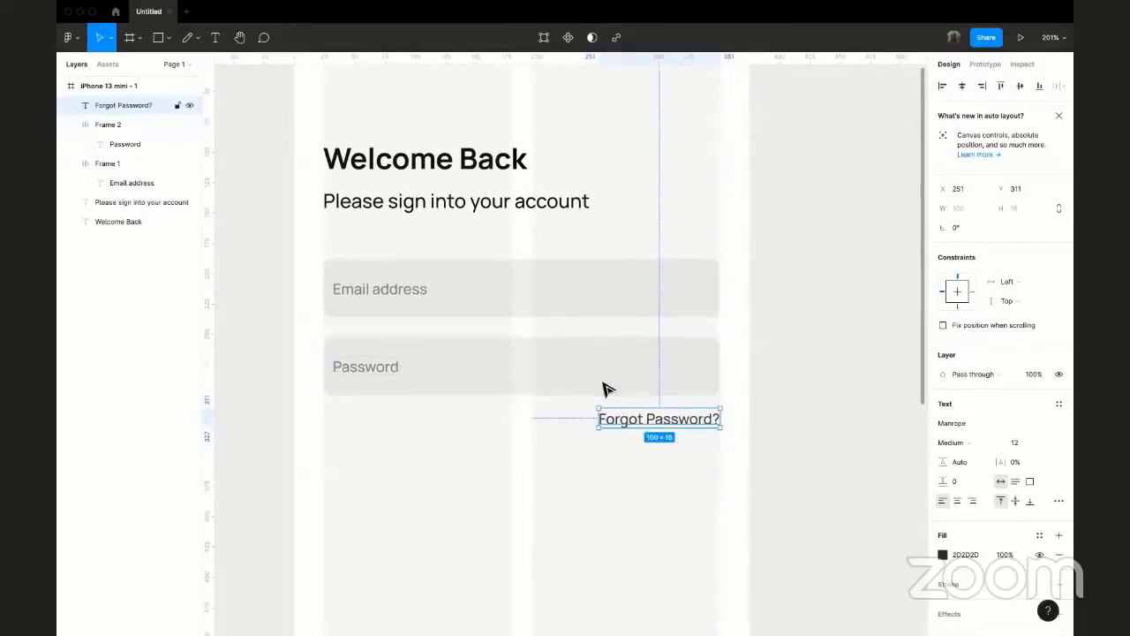
{"action": "key", "text": "alt"}
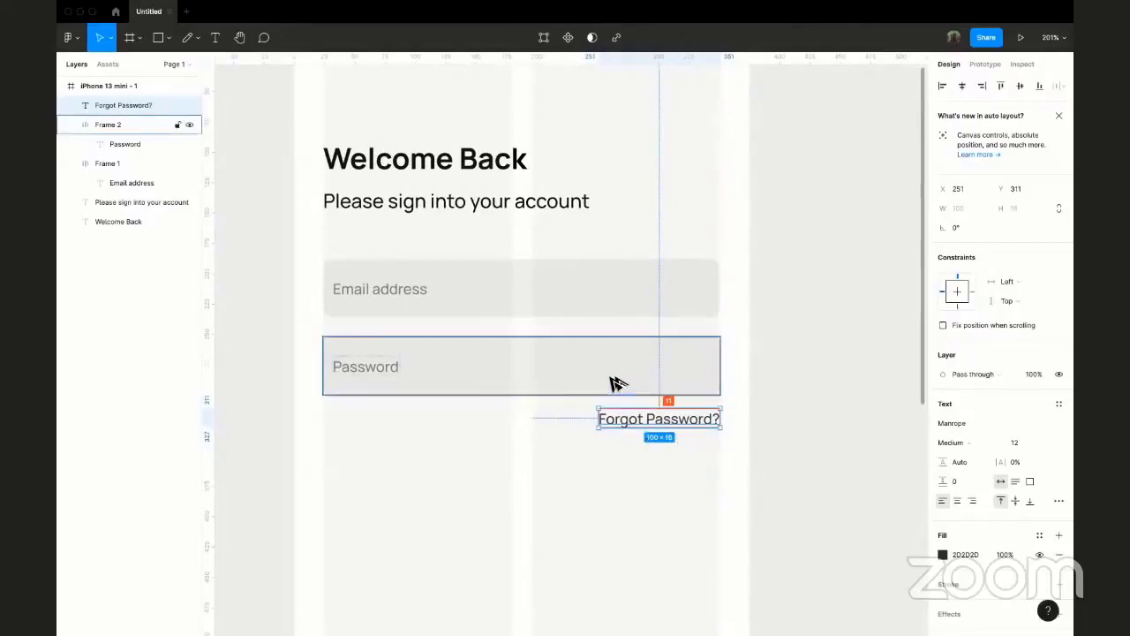
{"action": "key", "text": "Down"}
{"action": "key", "text": "Down"}
{"action": "key", "text": "Down"}
{"action": "key", "text": "Down"}
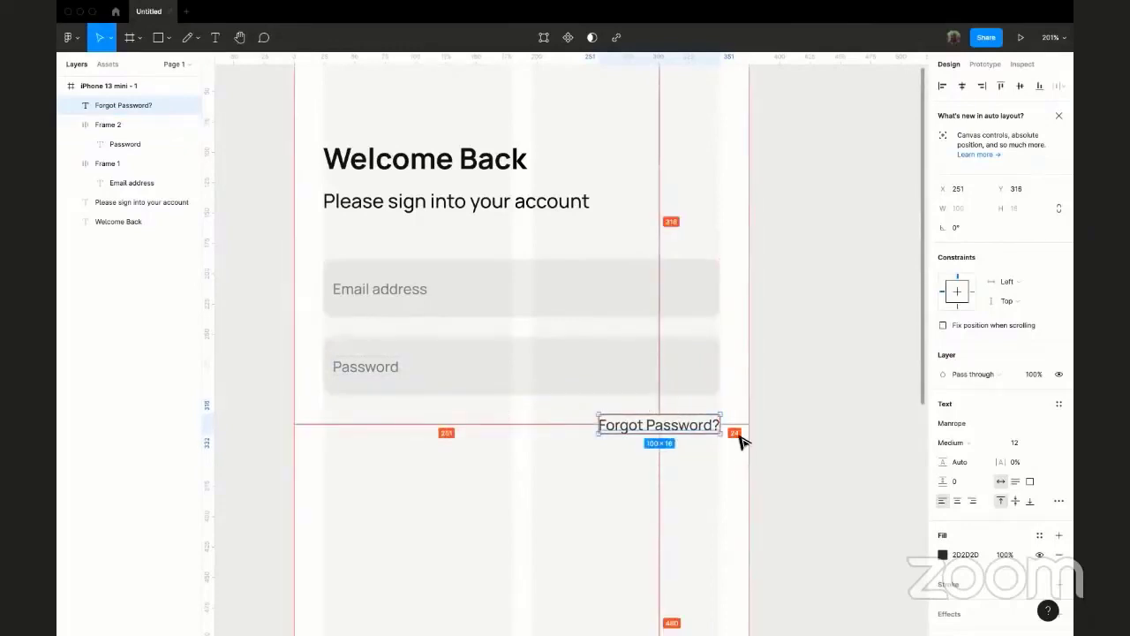
{"action": "scroll", "coordinate": [740, 441], "scroll_direction": "up", "scroll_amount": 5}
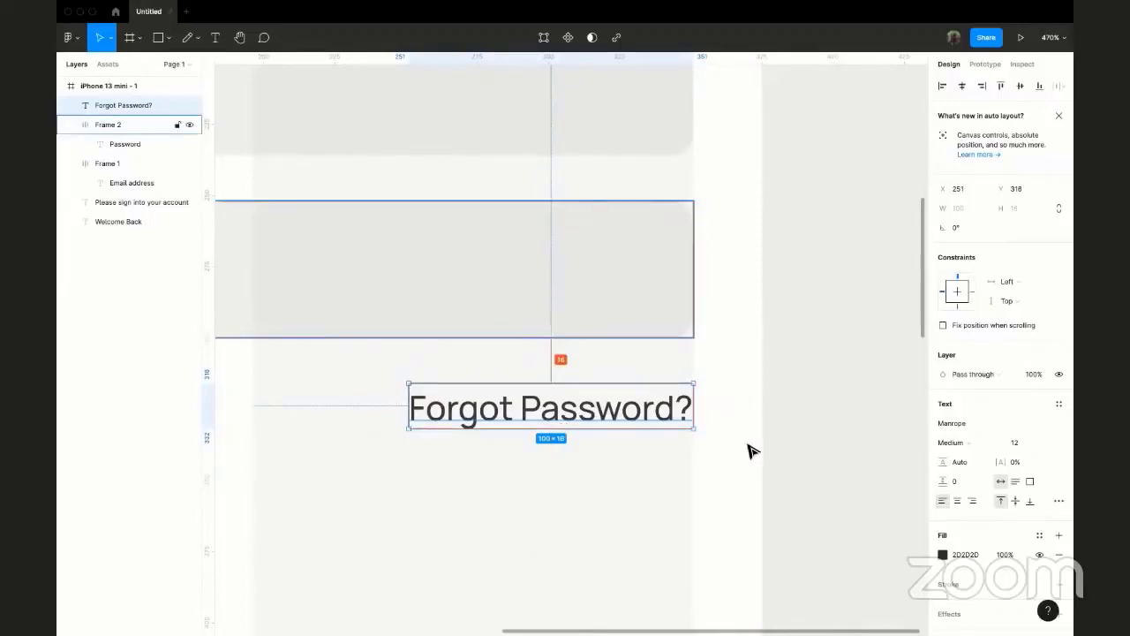
{"action": "key", "text": "alt"}
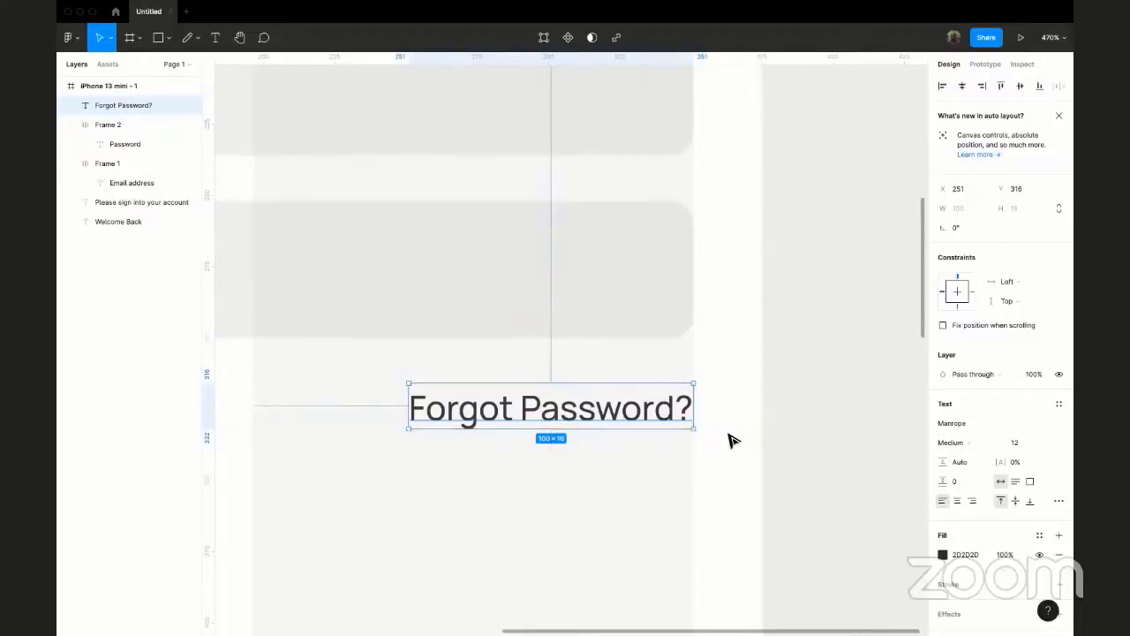
{"action": "scroll", "coordinate": [732, 433], "scroll_direction": "down", "scroll_amount": 5}
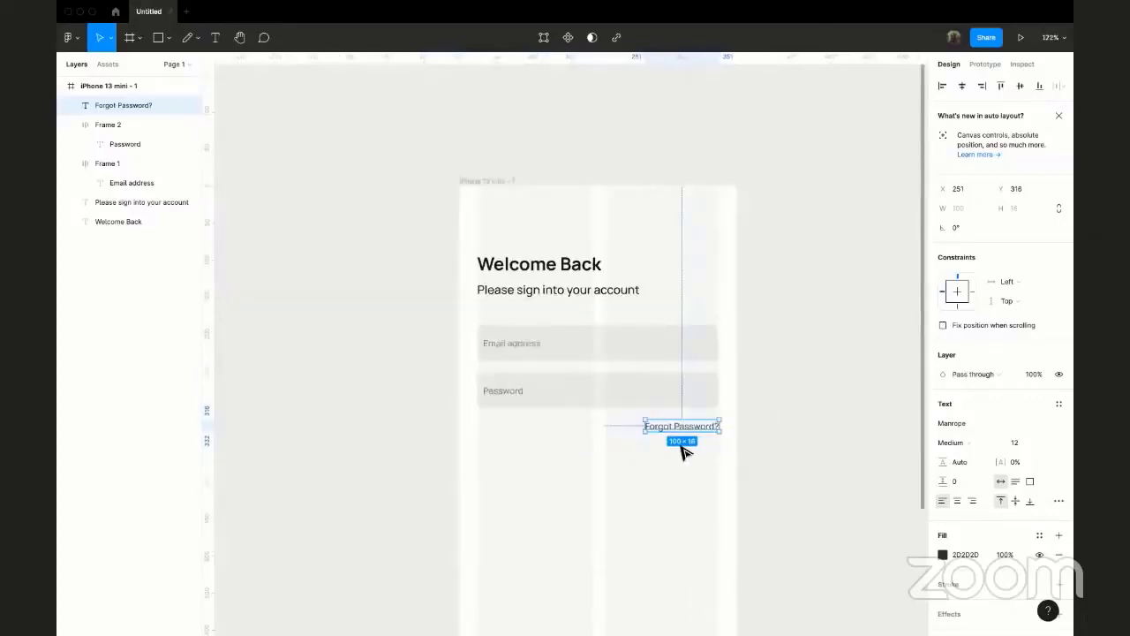
{"action": "scroll", "coordinate": [677, 442], "scroll_direction": "down", "scroll_amount": 2}
{"action": "left_click", "coordinate": [613, 341]}
- Add a text label reading "Sign in" below the "Forgot Password?" label, near the middle of the screen frame
{"action": "scroll", "coordinate": [616, 342], "scroll_direction": "up", "scroll_amount": 3}
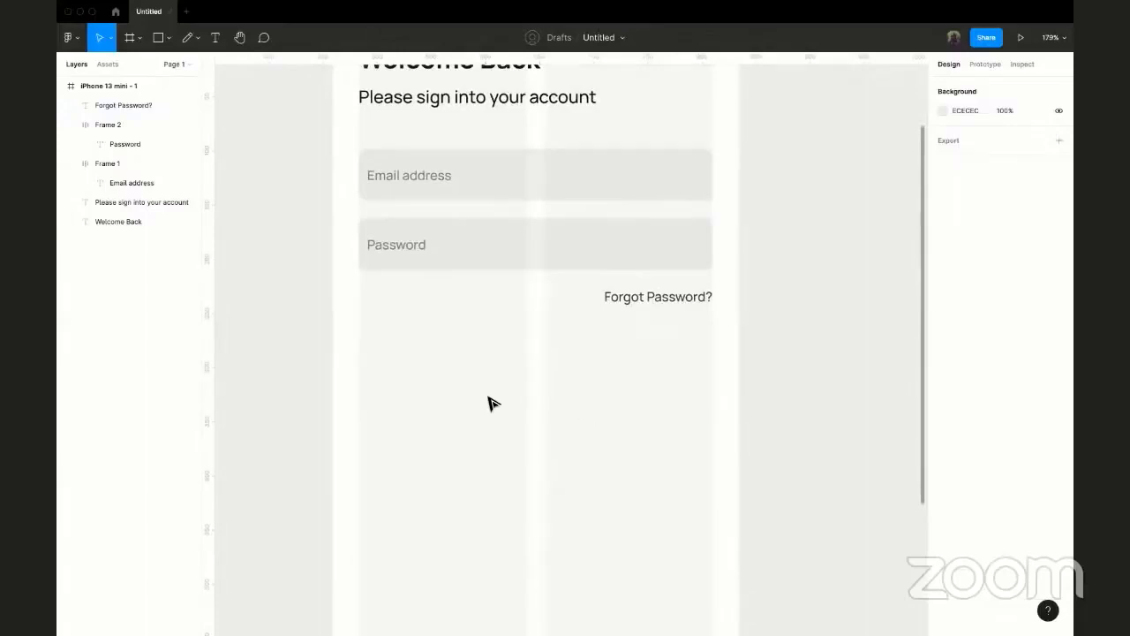
{"action": "scroll", "coordinate": [492, 407], "scroll_direction": "down", "scroll_amount": 1}
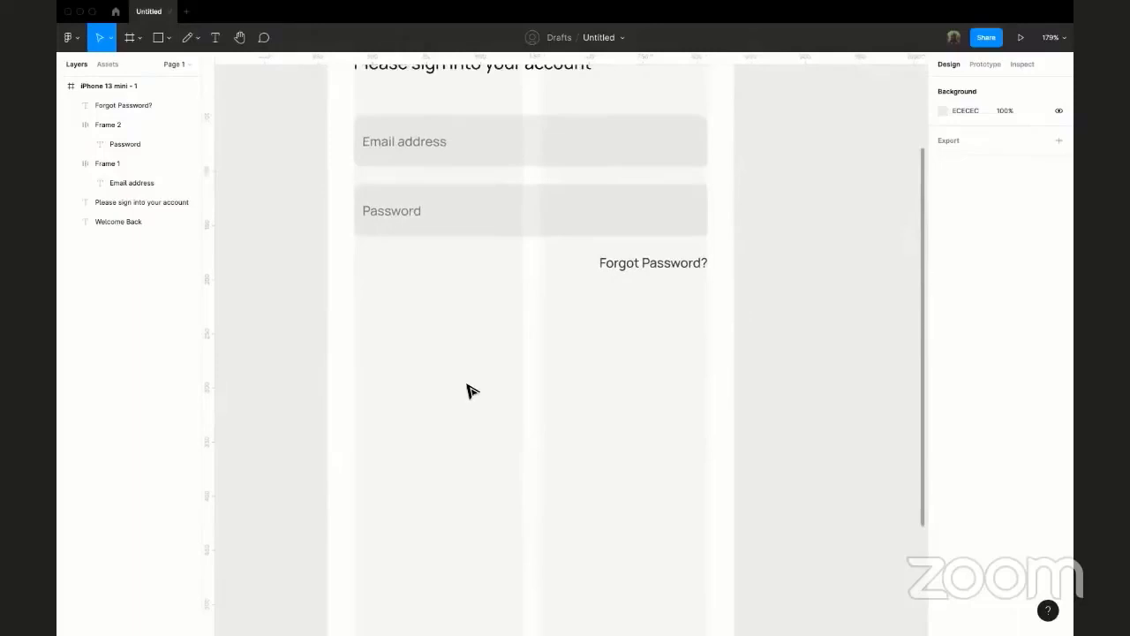
{"action": "key", "text": "t"}
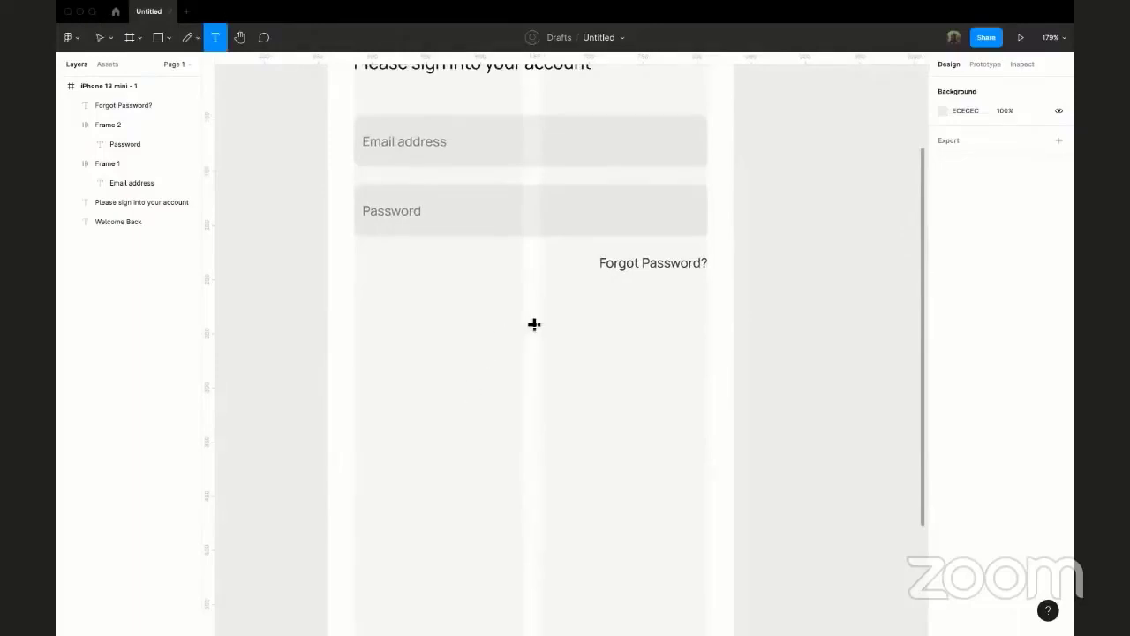
{"action": "left_click", "coordinate": [522, 347]}
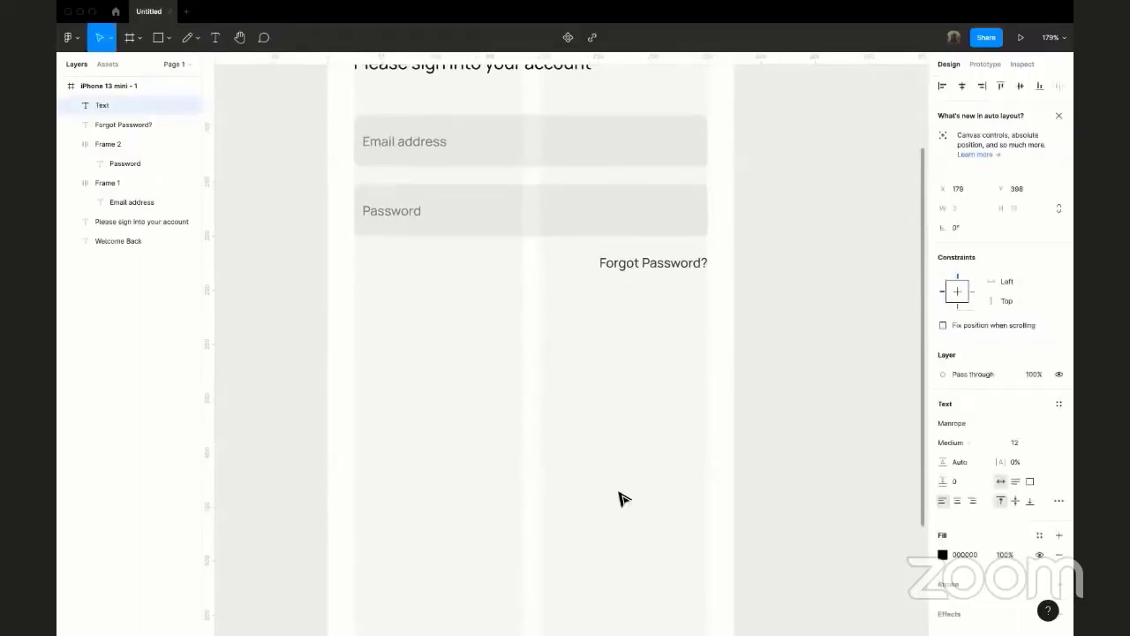
{"action": "type", "text": "Sign in"}
{"action": "key", "text": "Escape"}
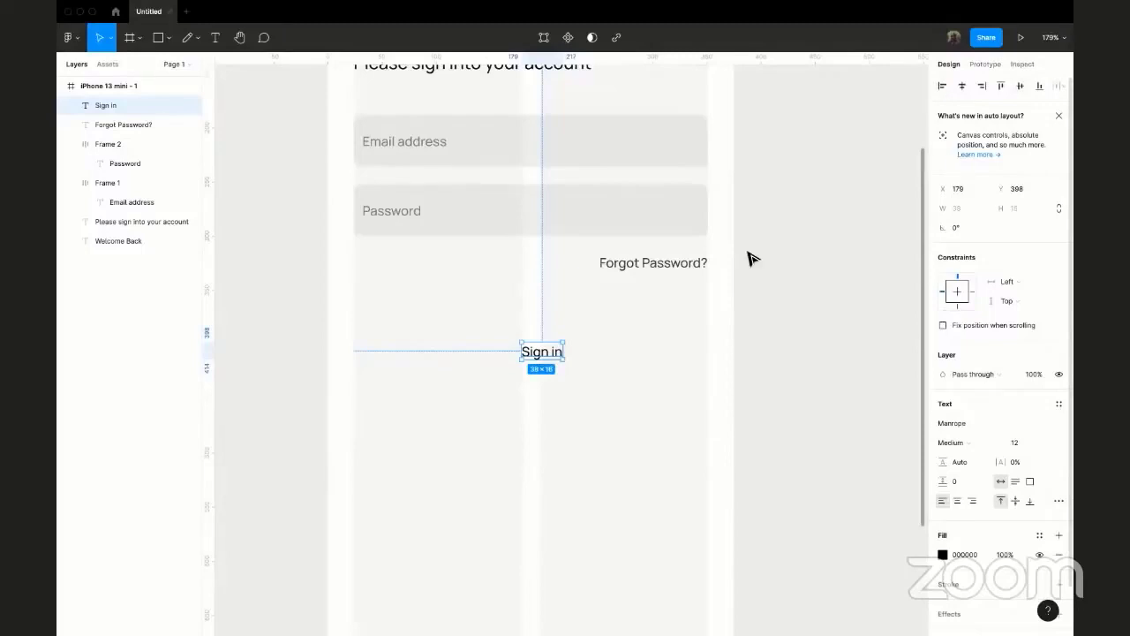
- Try aligning the "Sign in" text to the left edge of the phone frame
{"action": "scroll", "coordinate": [747, 255], "scroll_direction": "up", "scroll_amount": 2}
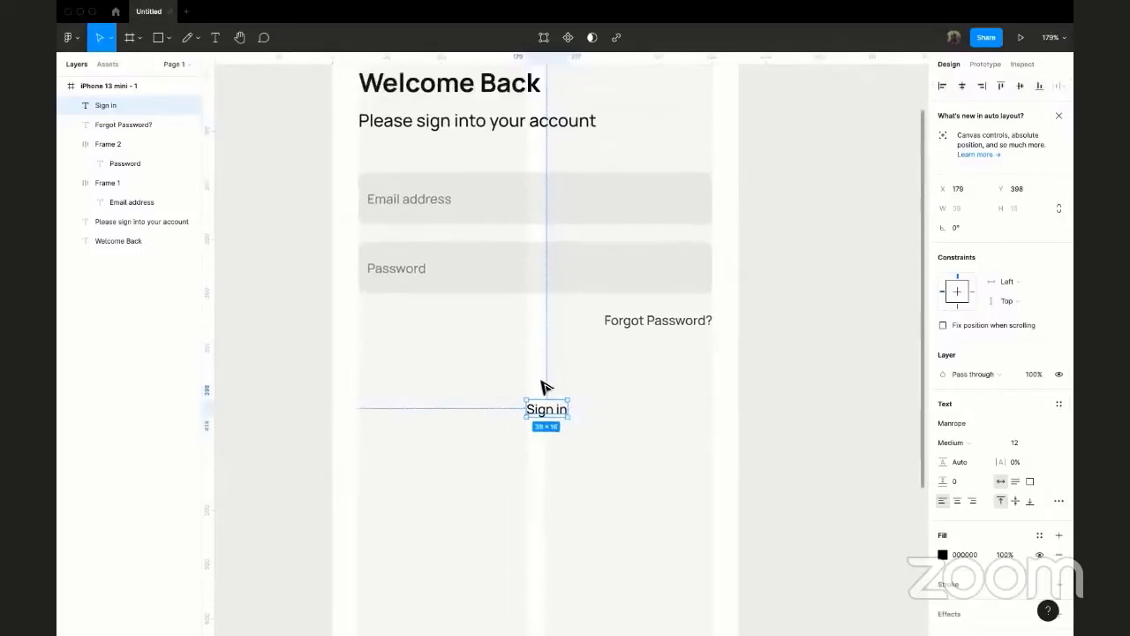
{"action": "scroll", "coordinate": [590, 407], "scroll_direction": "up", "scroll_amount": 1}
{"action": "scroll", "coordinate": [590, 406], "scroll_direction": "down", "scroll_amount": 2}
{"action": "scroll", "coordinate": [517, 169], "scroll_direction": "down", "scroll_amount": 3}
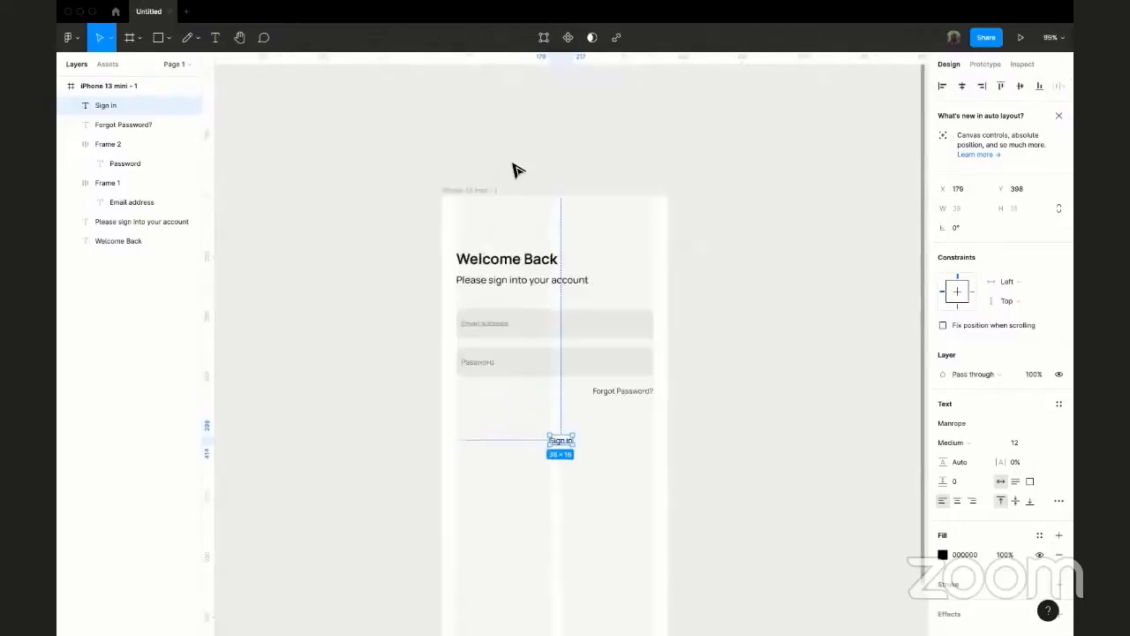
{"action": "scroll", "coordinate": [459, 189], "scroll_direction": "down", "scroll_amount": 2}
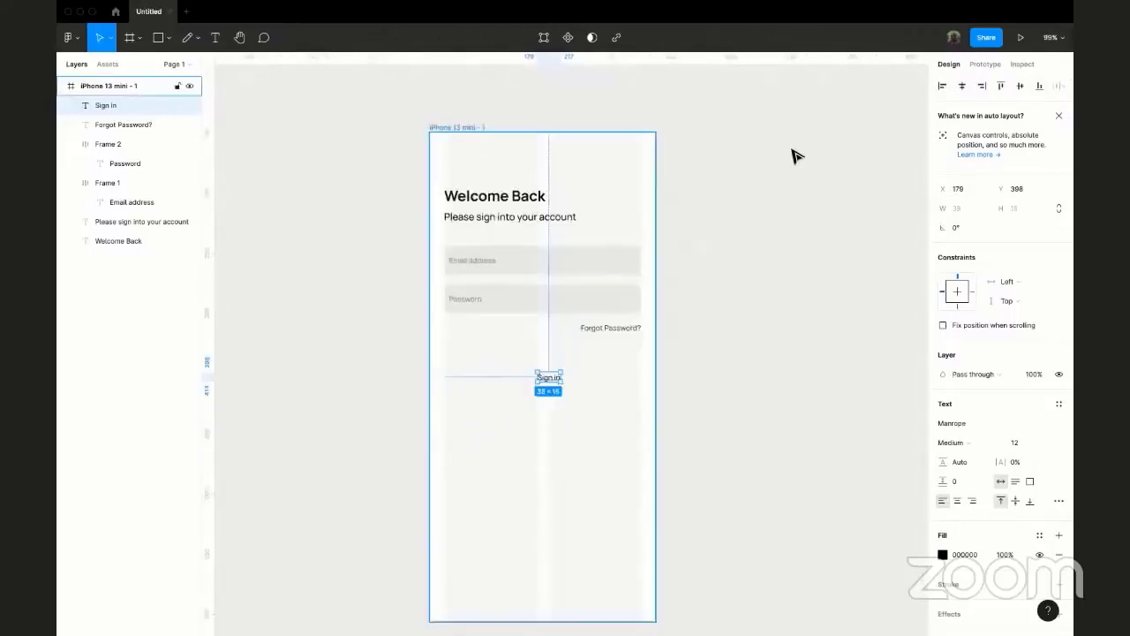
{"action": "left_click", "coordinate": [942, 88]}
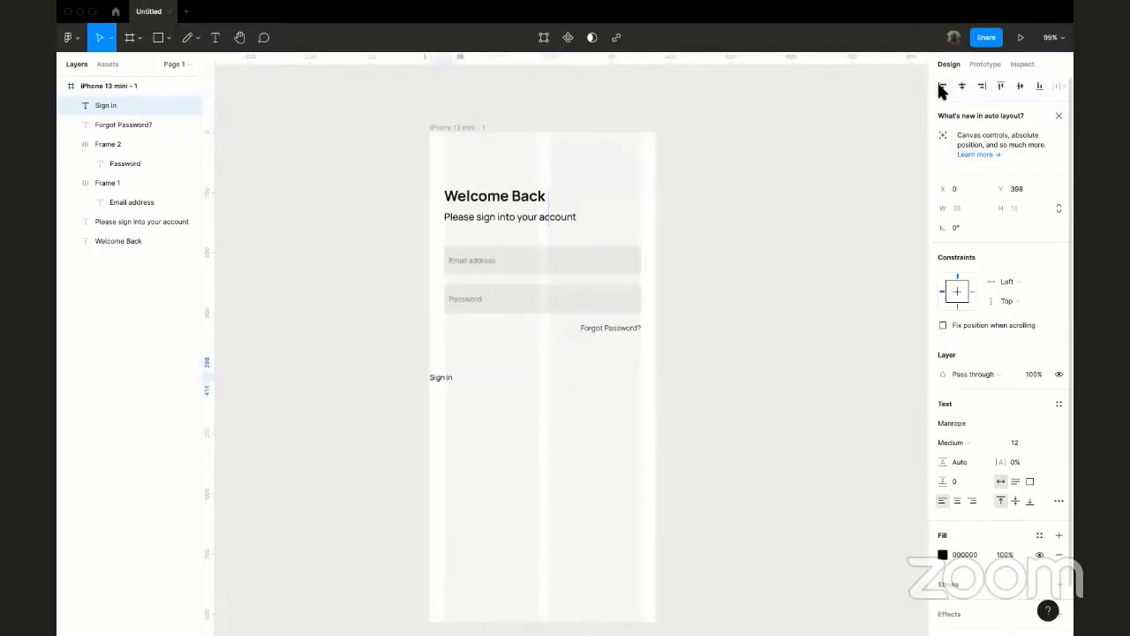
- Center the "Sign in" text horizontally within the phone frame
{"action": "scroll", "coordinate": [572, 316], "scroll_direction": "up", "scroll_amount": 5}
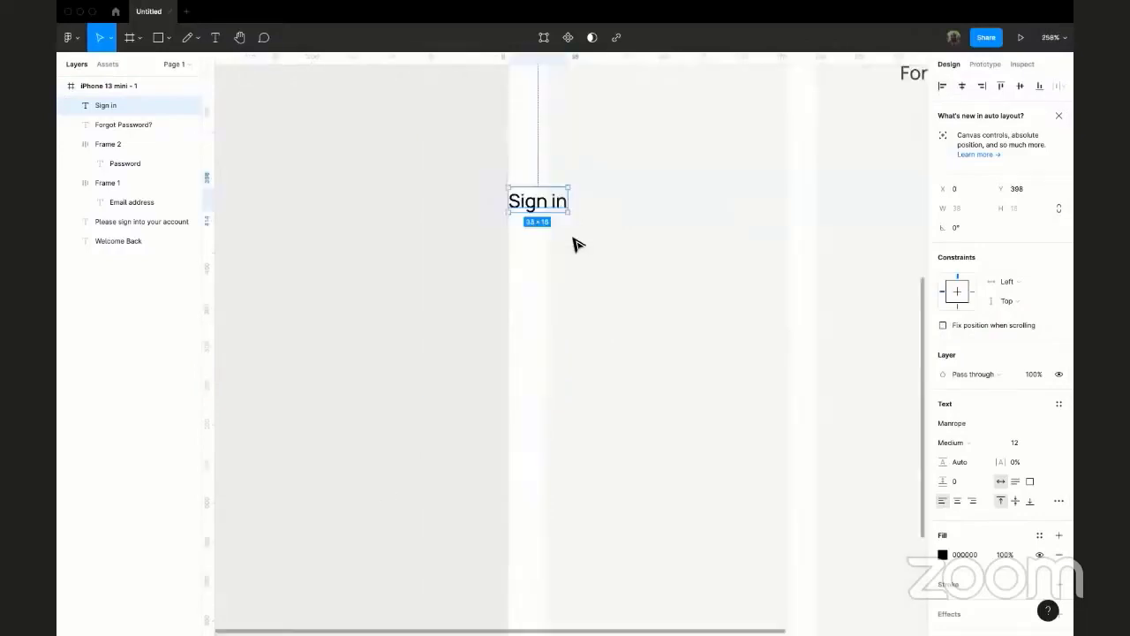
{"action": "scroll", "coordinate": [585, 233], "scroll_direction": "down", "scroll_amount": 3}
{"action": "scroll", "coordinate": [619, 212], "scroll_direction": "left", "scroll_amount": 3}
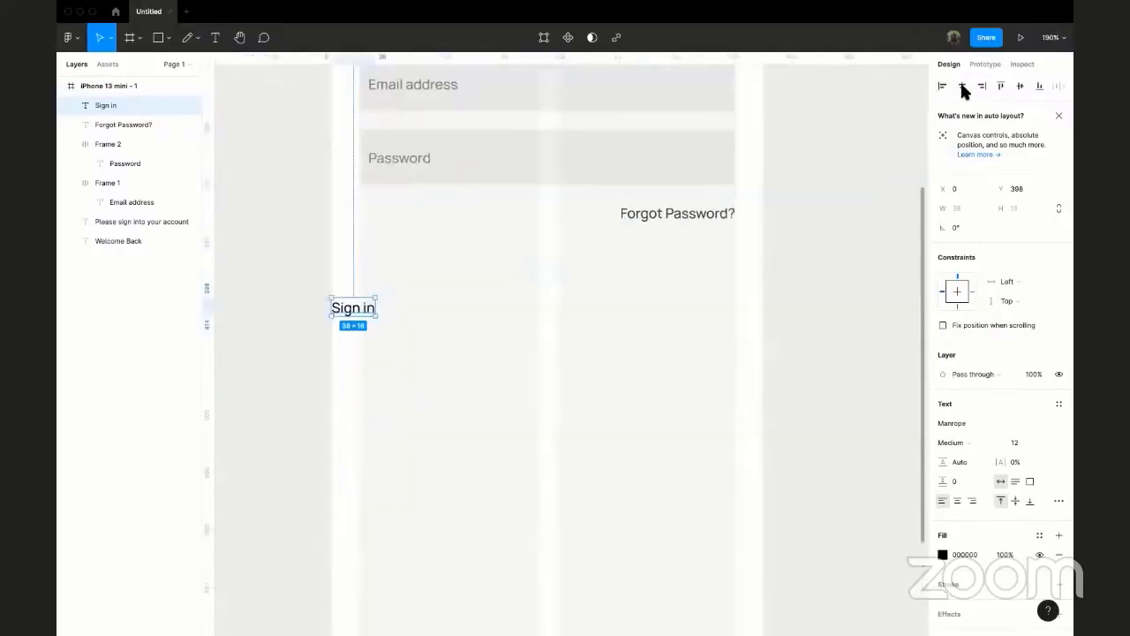
{"action": "left_click_drag", "start_coordinate": [354, 308], "coordinate": [548, 308]}
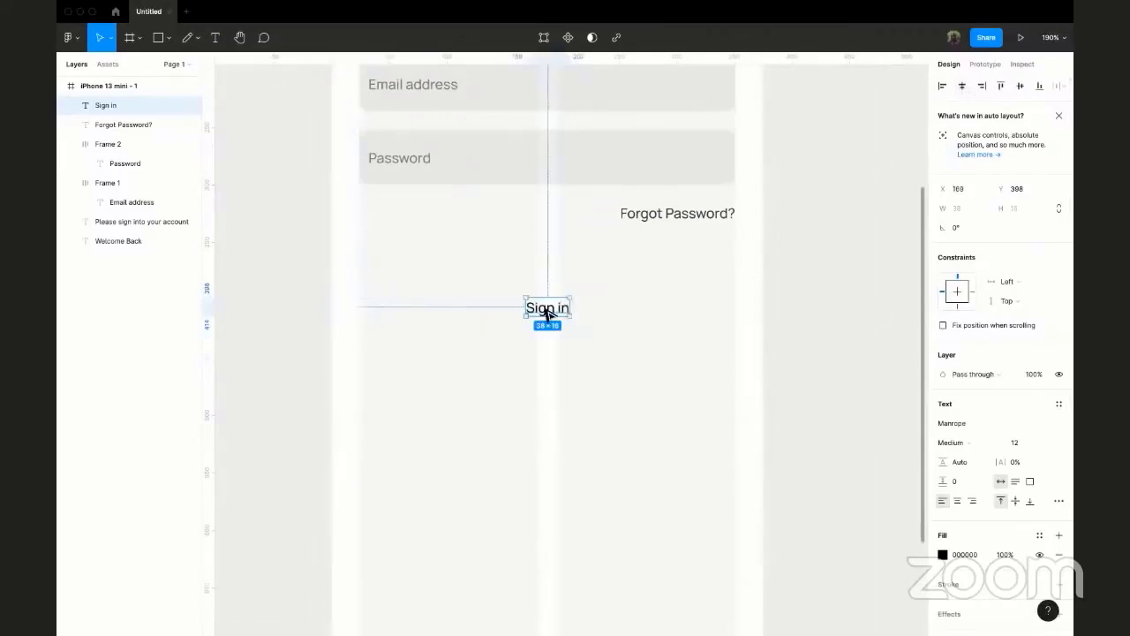
- Try the right, top, vertical-center and bottom alignments on the "Sign in" text within the phone frame
{"action": "left_click", "coordinate": [982, 86]}
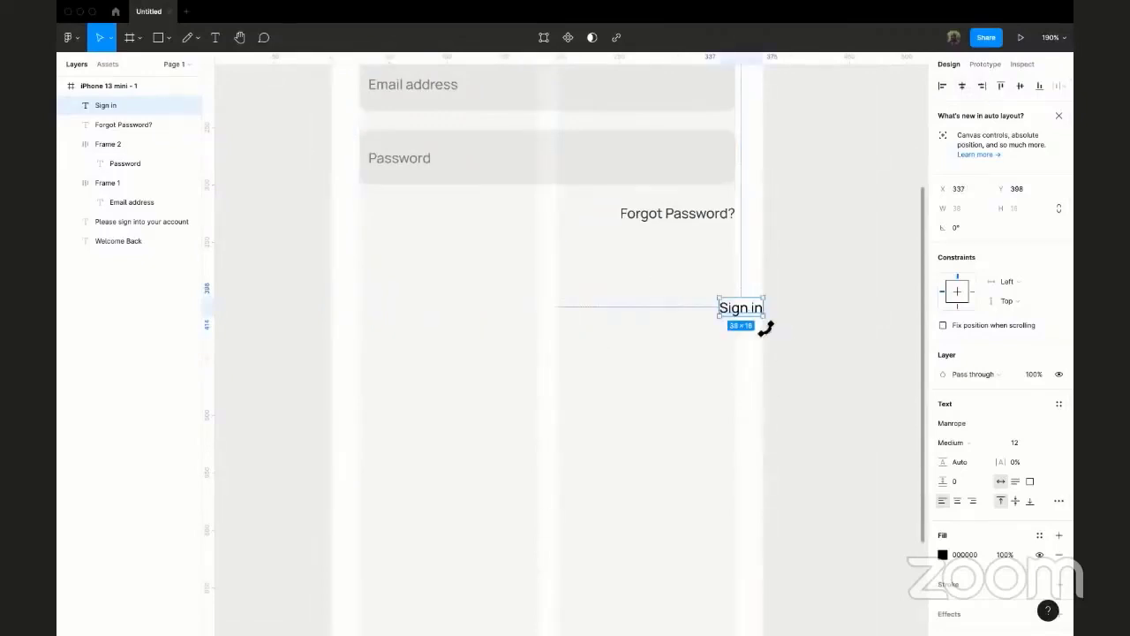
{"action": "left_click", "coordinate": [1000, 86]}
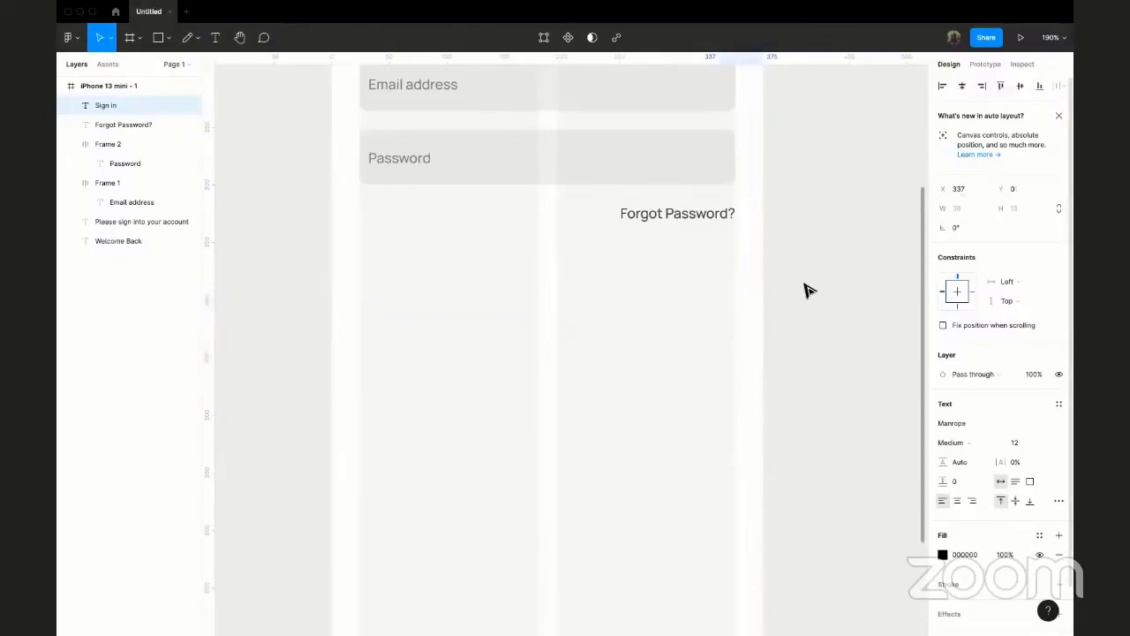
{"action": "scroll", "coordinate": [808, 290], "scroll_direction": "down", "scroll_amount": 5}
{"action": "scroll", "coordinate": [808, 290], "scroll_direction": "up", "scroll_amount": 3}
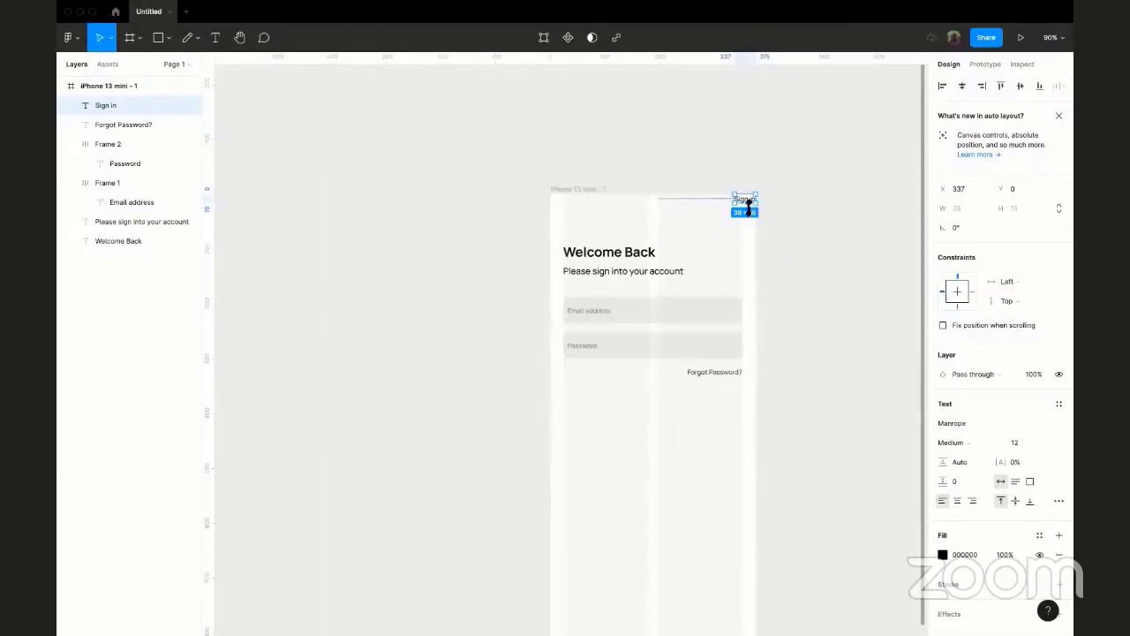
{"action": "left_click_drag", "start_coordinate": [748, 203], "coordinate": [742, 409]}
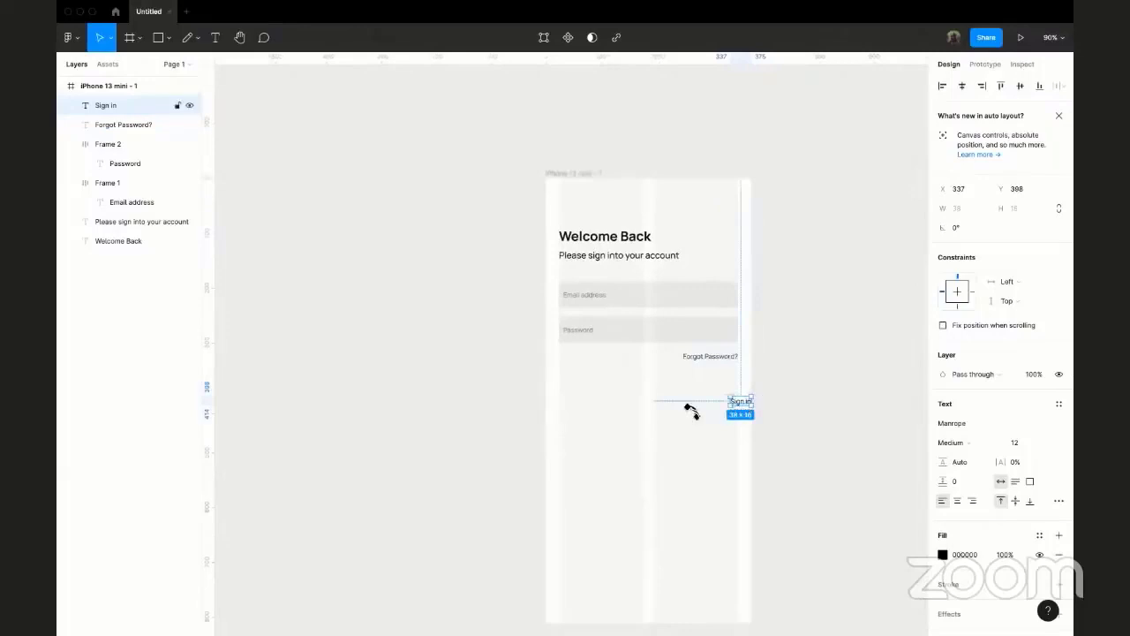
{"action": "left_click", "coordinate": [1039, 86]}
{"action": "scroll", "coordinate": [734, 469], "scroll_direction": "down", "scroll_amount": 3}
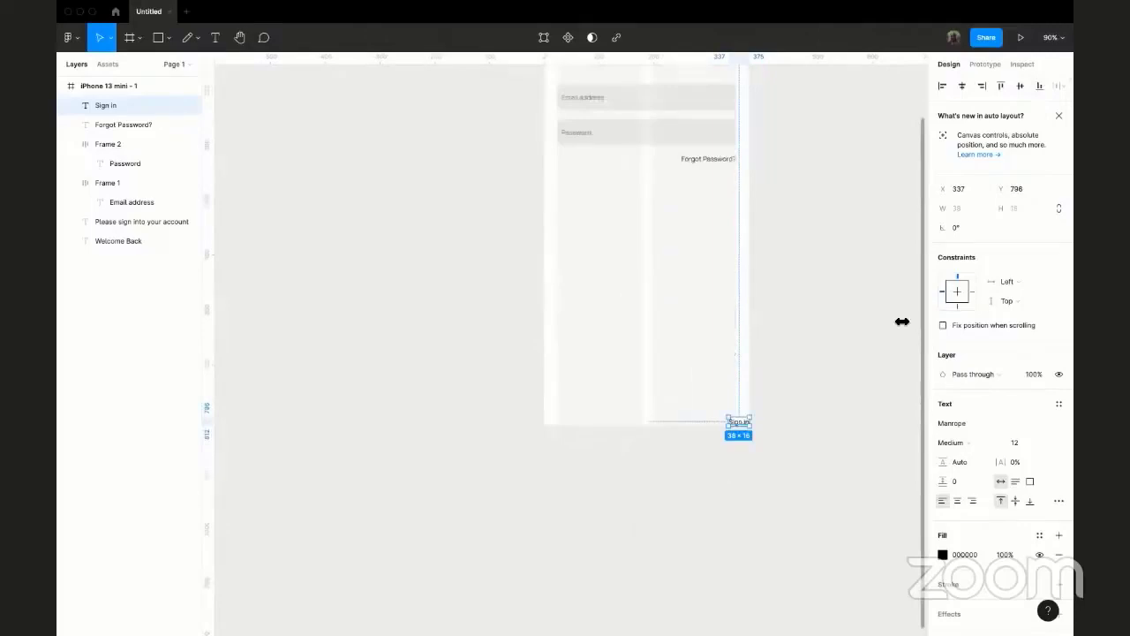
- Cycle the "Sign in" text through all horizontal and vertical alignments, finishing in the phone frame's bottom-right corner
{"action": "left_click", "coordinate": [945, 86]}
{"action": "left_click", "coordinate": [963, 85]}
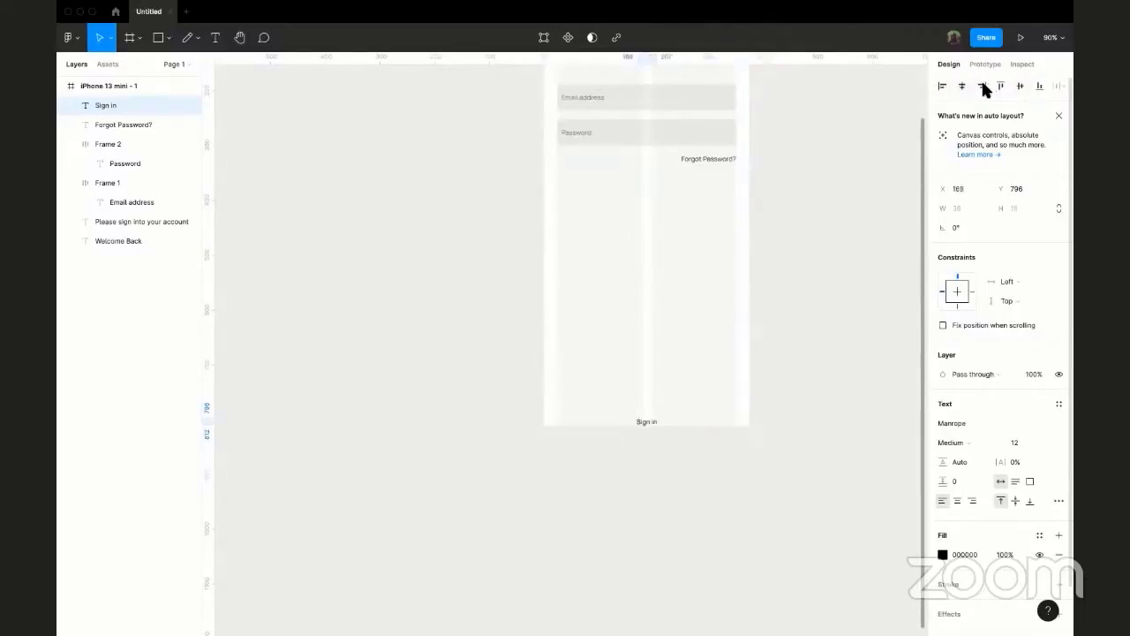
{"action": "left_click", "coordinate": [982, 86]}
{"action": "left_click", "coordinate": [1002, 86]}
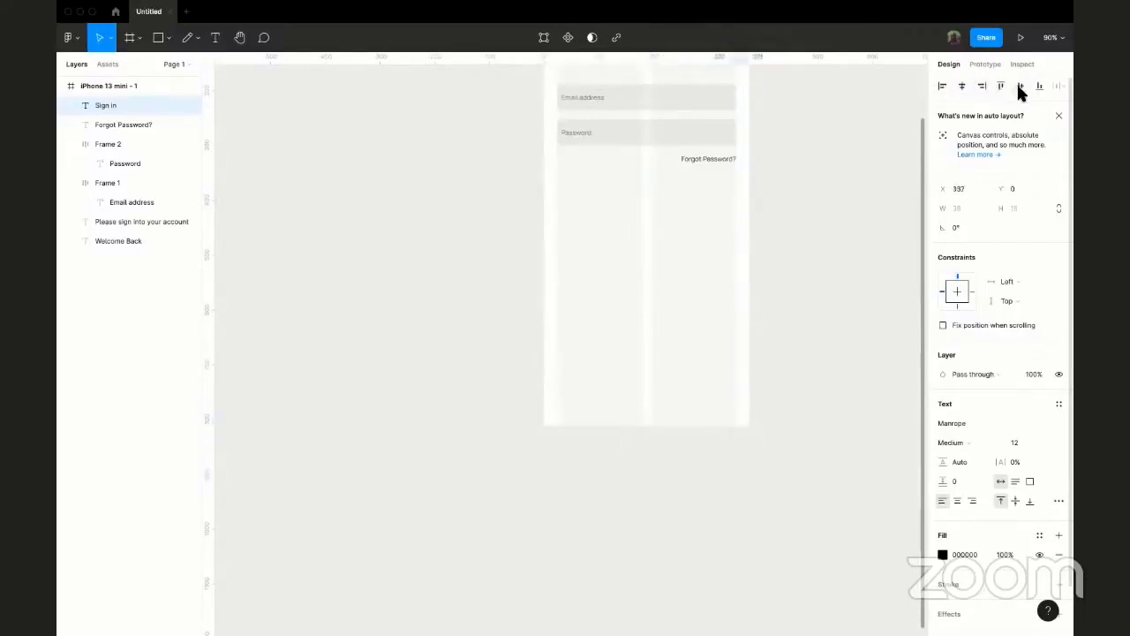
{"action": "left_click", "coordinate": [1021, 86]}
{"action": "left_click", "coordinate": [1039, 85]}
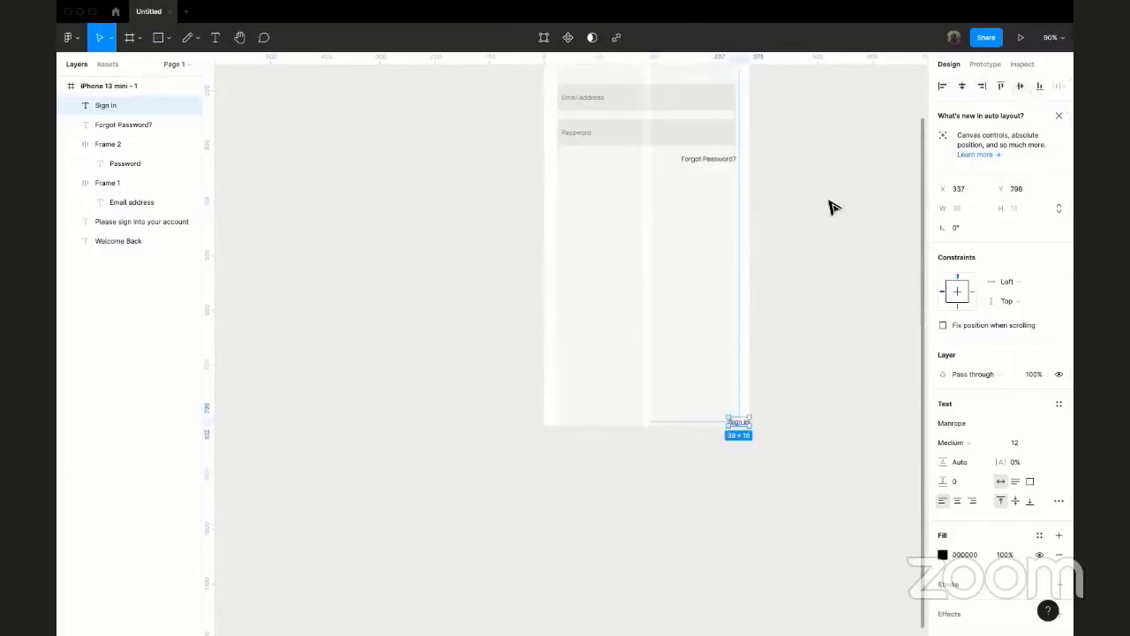
- Run the "Sign in" text through the full set of frame alignments again, from left edge to bottom edge
{"action": "scroll", "coordinate": [874, 167], "scroll_direction": "up", "scroll_amount": 3}
{"action": "left_click", "coordinate": [942, 86]}
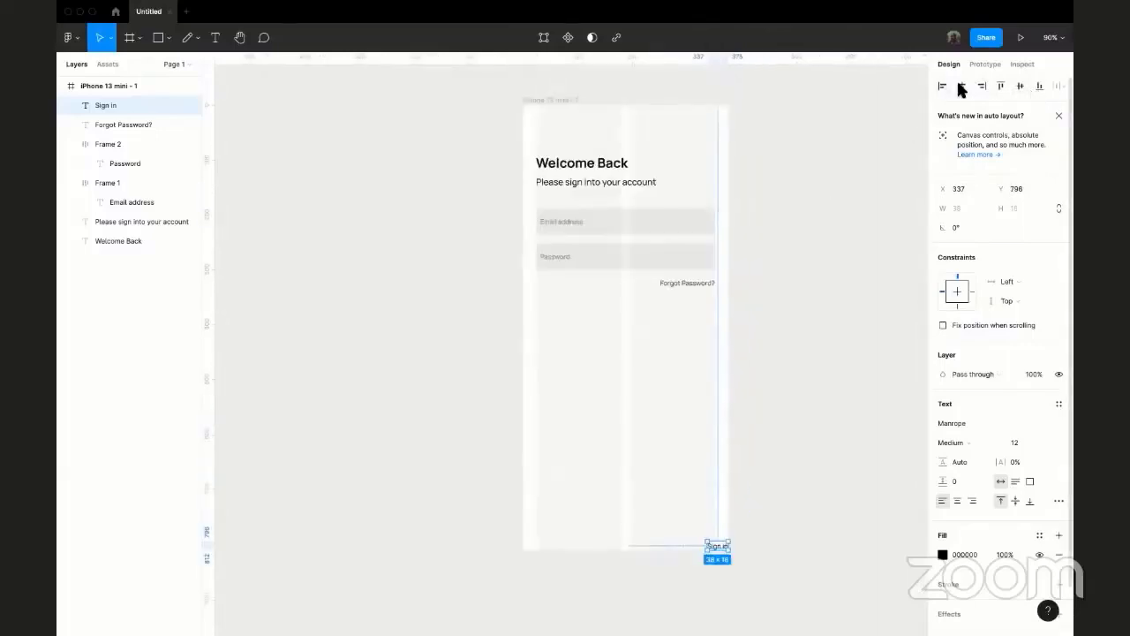
{"action": "left_click", "coordinate": [962, 86]}
{"action": "left_click", "coordinate": [981, 86]}
{"action": "left_click", "coordinate": [1001, 86]}
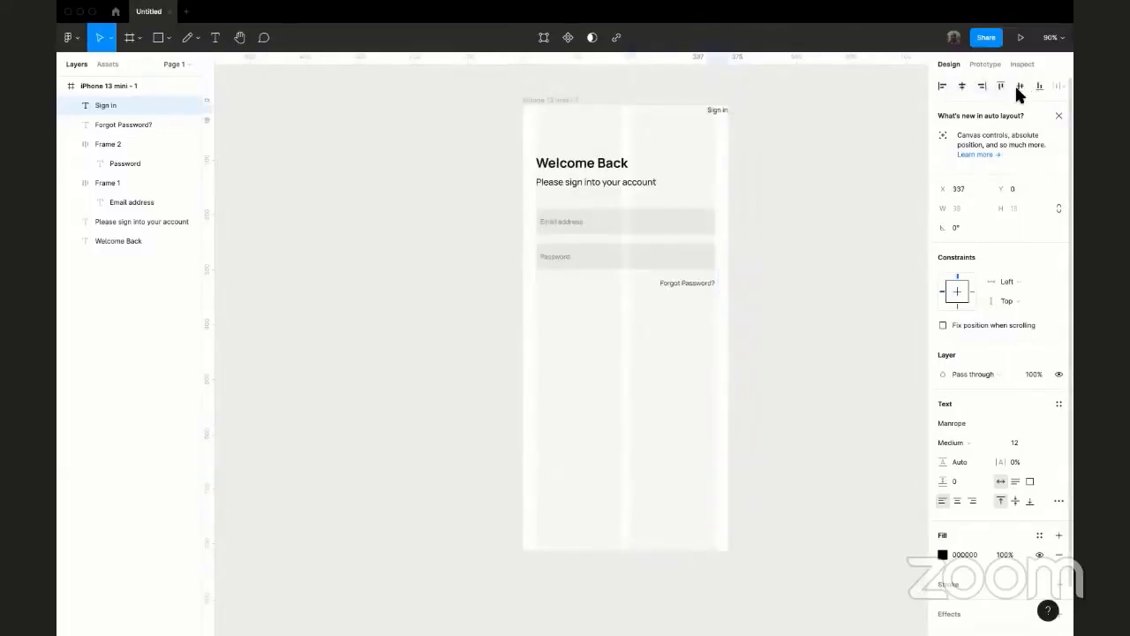
{"action": "left_click", "coordinate": [1027, 86]}
{"action": "key", "text": "alt+s"}
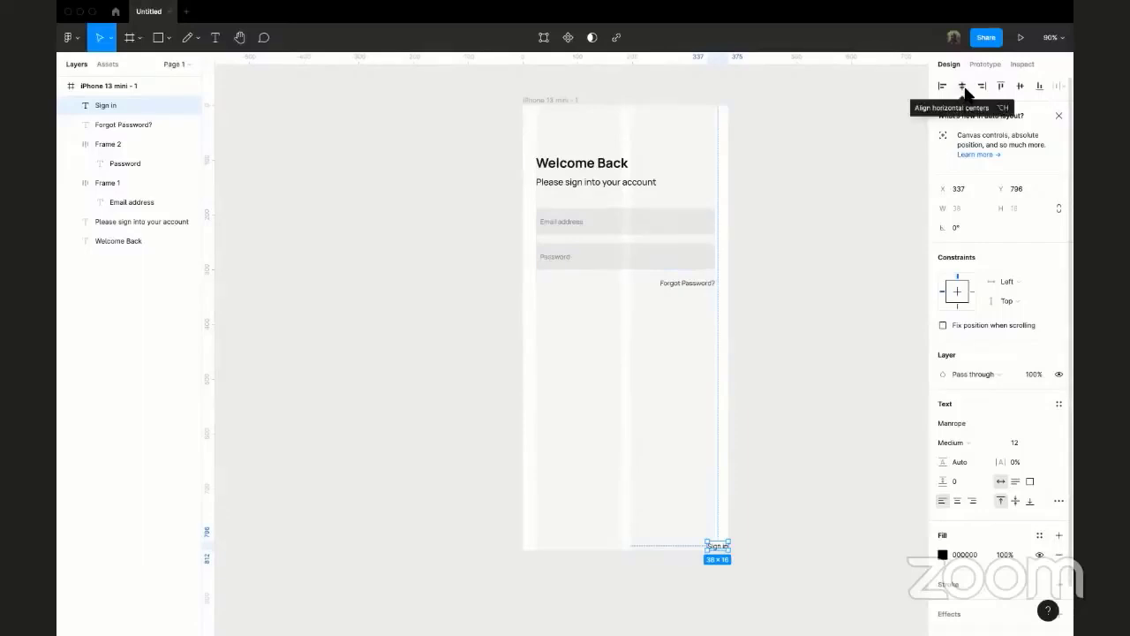
- Center the "Sign in" text both horizontally and vertically within the phone frame
{"action": "key", "text": "alt+h"}
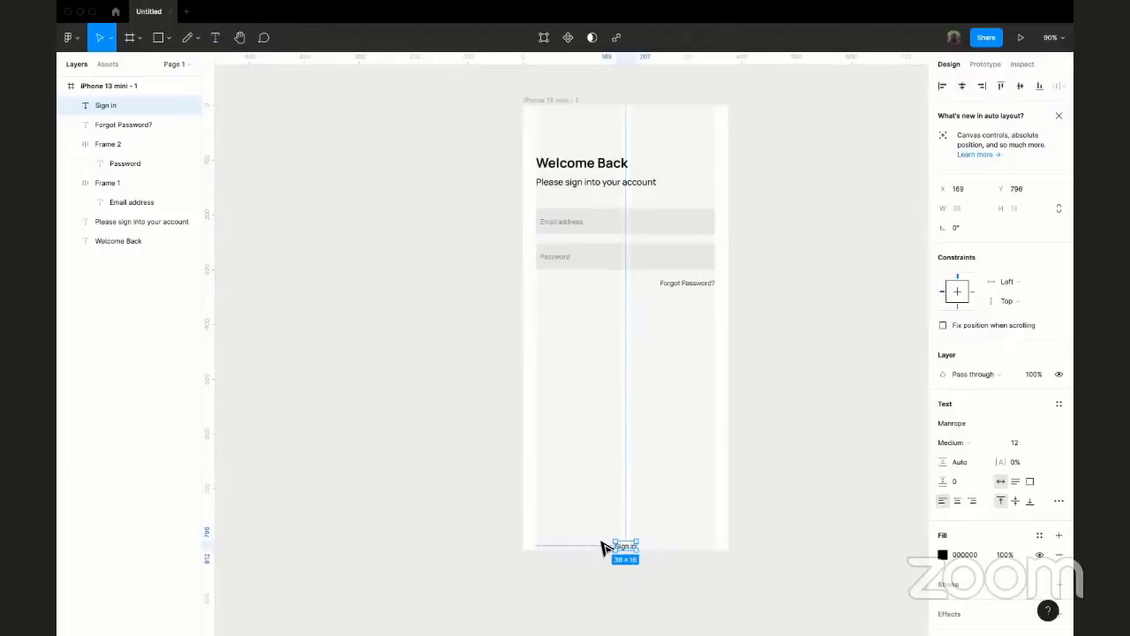
{"action": "left_click_drag", "start_coordinate": [623, 550], "coordinate": [623, 328]}
- Wrap the "Sign in" text in an auto layout frame
{"action": "scroll", "coordinate": [623, 329], "scroll_direction": "up", "scroll_amount": 5}
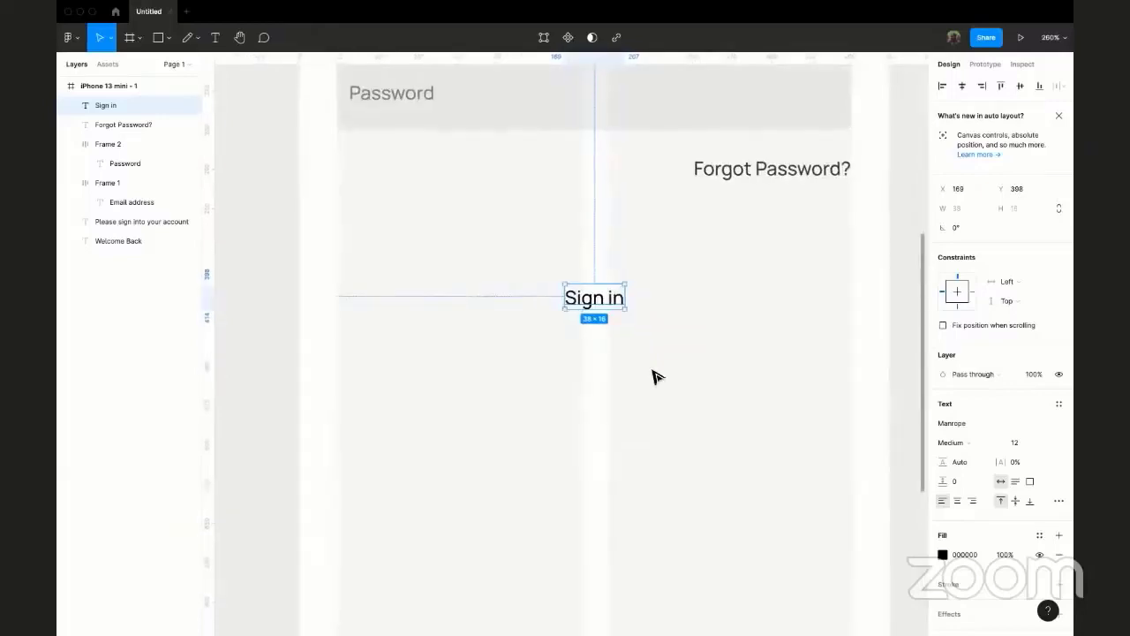
{"action": "scroll", "coordinate": [547, 428], "scroll_direction": "down", "scroll_amount": 1}
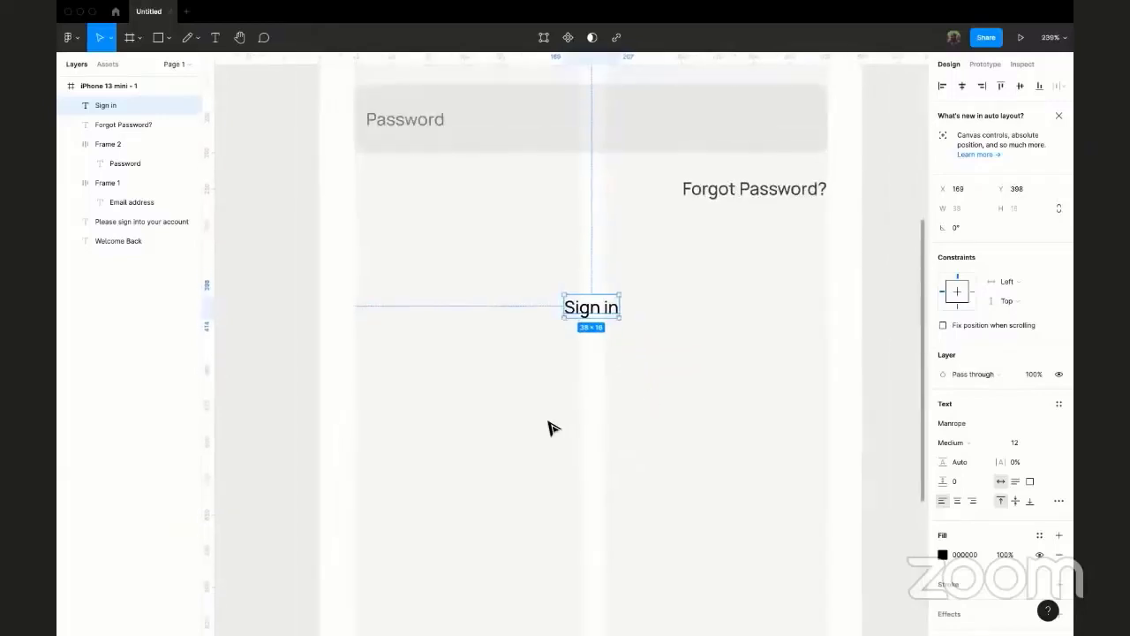
{"action": "scroll", "coordinate": [502, 379], "scroll_direction": "up", "scroll_amount": 3}
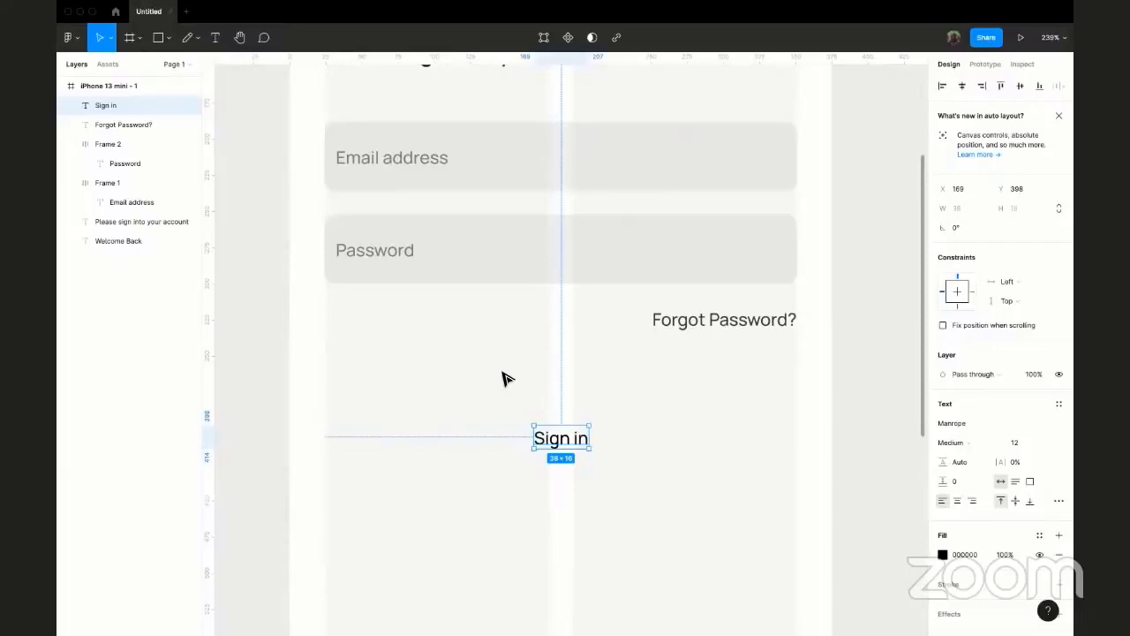
{"action": "key", "text": "shift+a"}
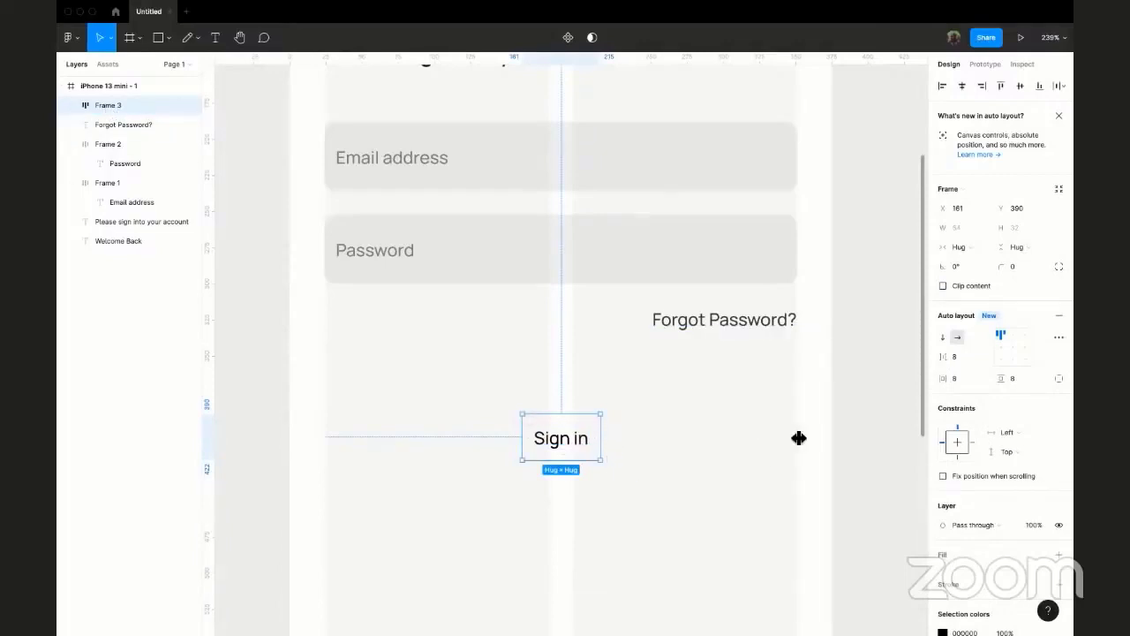
- Set the left padding of the "Sign in" auto layout frame to 156 after undoing a trial horizontal padding of 76
{"action": "left_click_drag", "start_coordinate": [798, 438], "coordinate": [965, 385]}
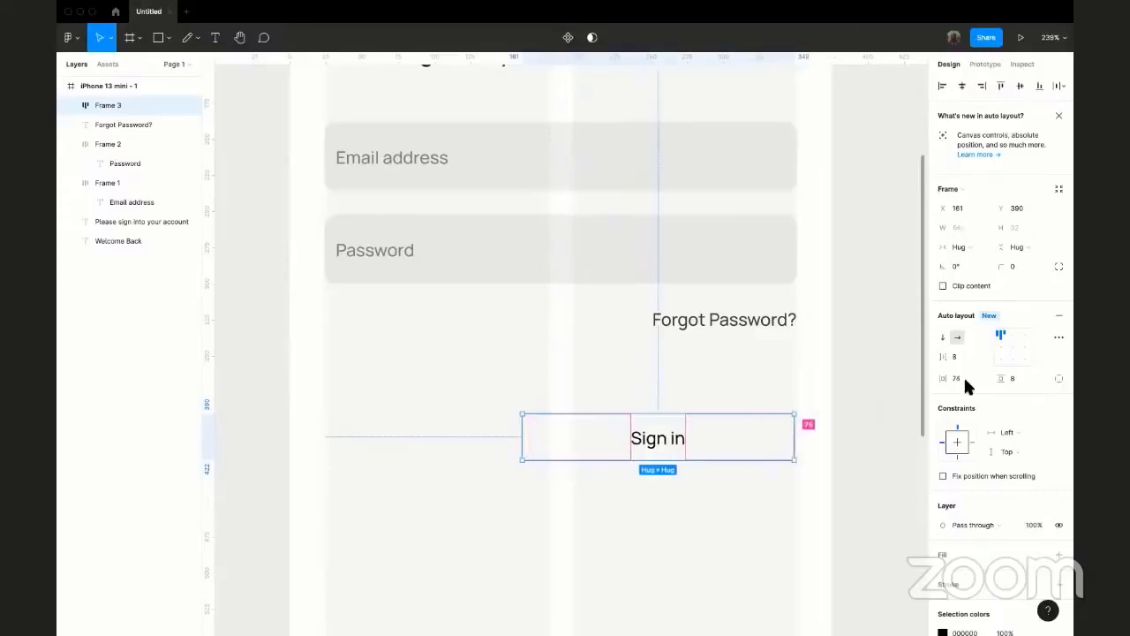
{"action": "key", "text": "ctrl+z"}
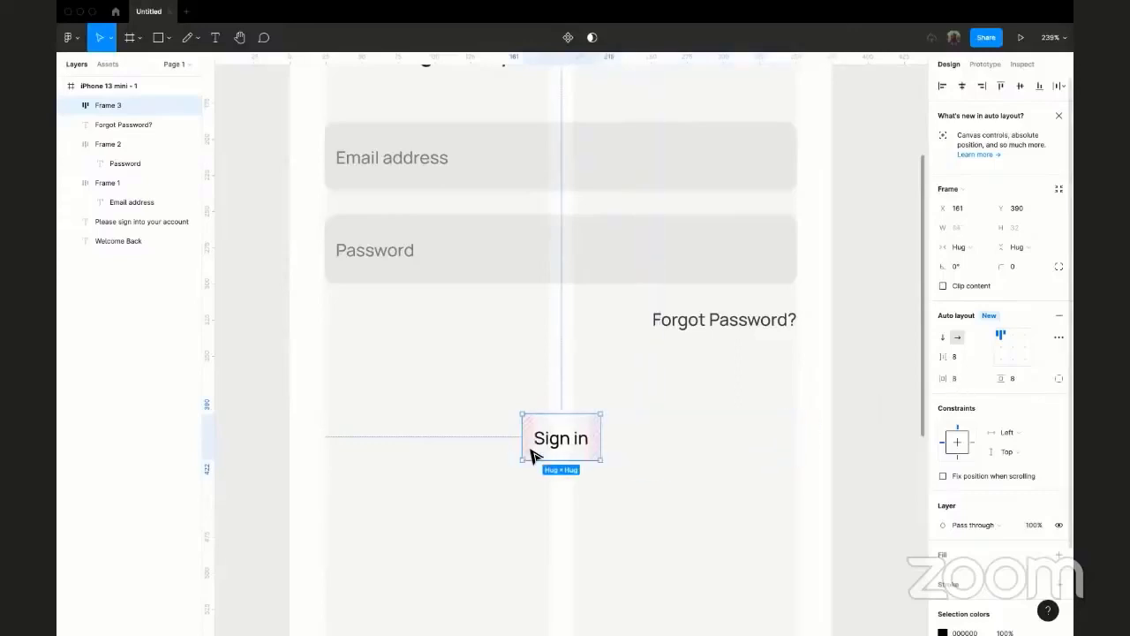
{"action": "scroll", "coordinate": [649, 373], "scroll_direction": "up", "scroll_amount": 3}
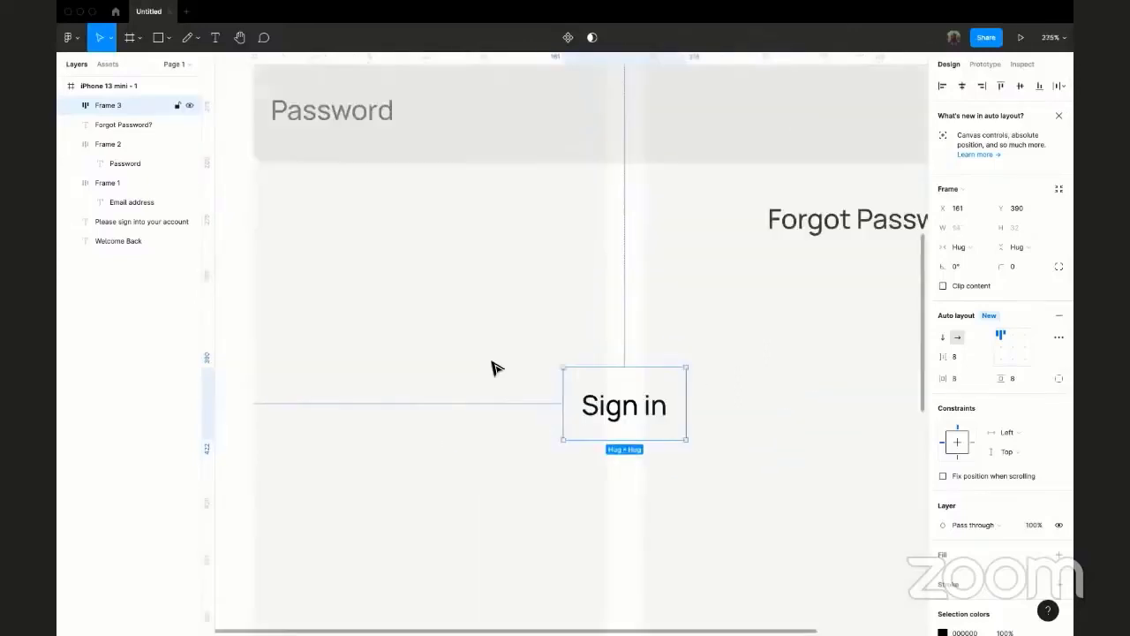
{"action": "scroll", "coordinate": [490, 366], "scroll_direction": "up", "scroll_amount": 5}
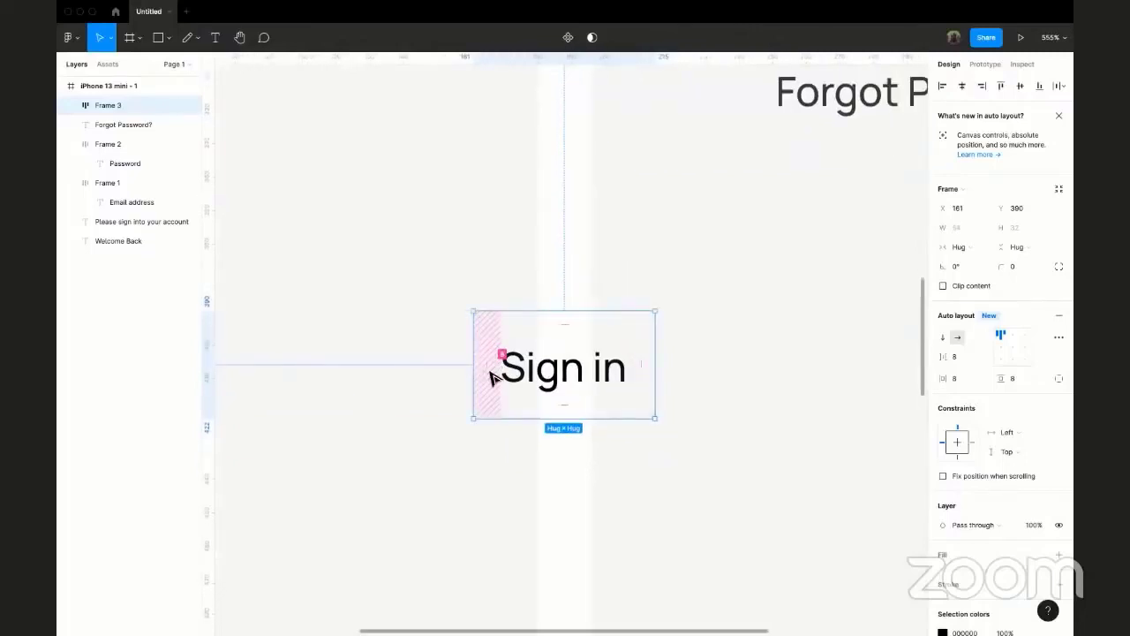
{"action": "scroll", "coordinate": [471, 340], "scroll_direction": "up", "scroll_amount": 1}
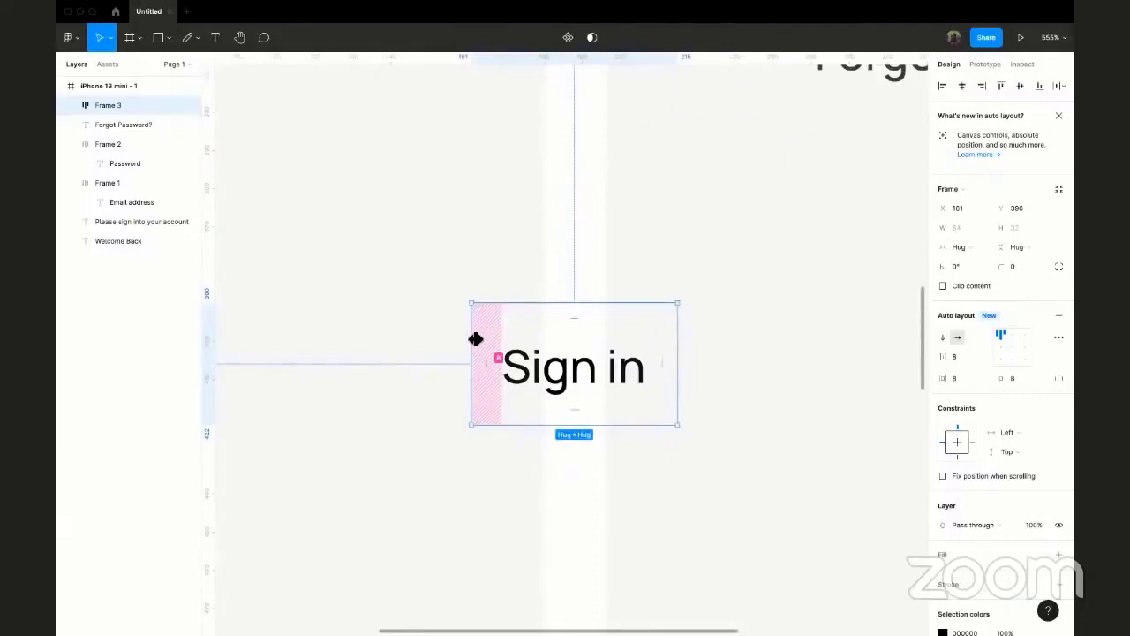
{"action": "scroll", "coordinate": [476, 339], "scroll_direction": "up", "scroll_amount": 5}
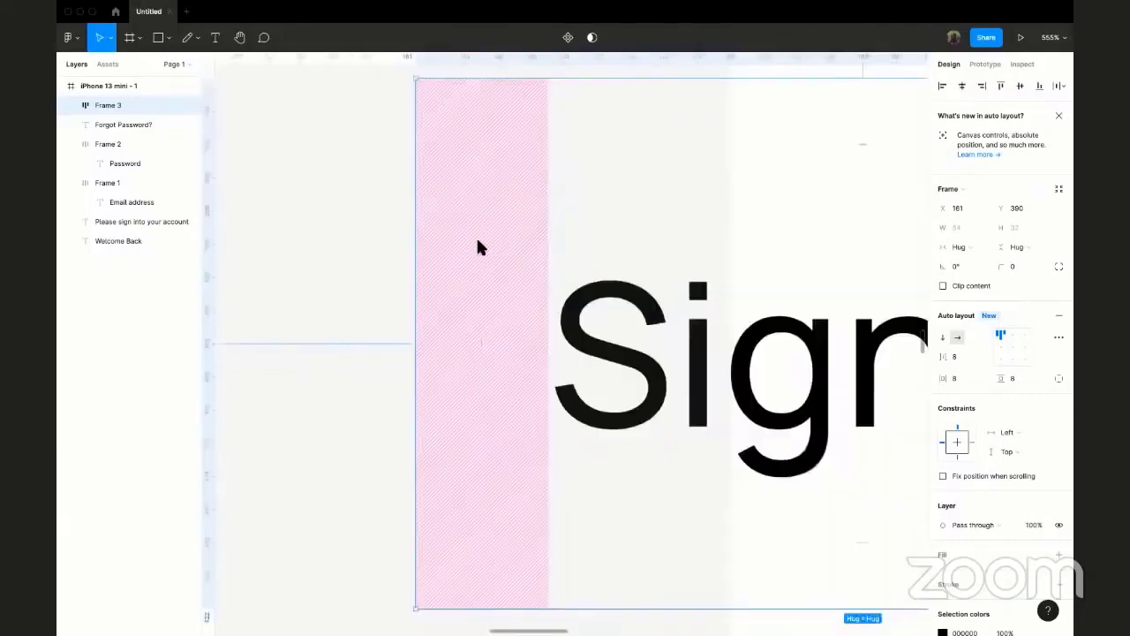
{"action": "scroll", "coordinate": [462, 255], "scroll_direction": "down", "scroll_amount": 3}
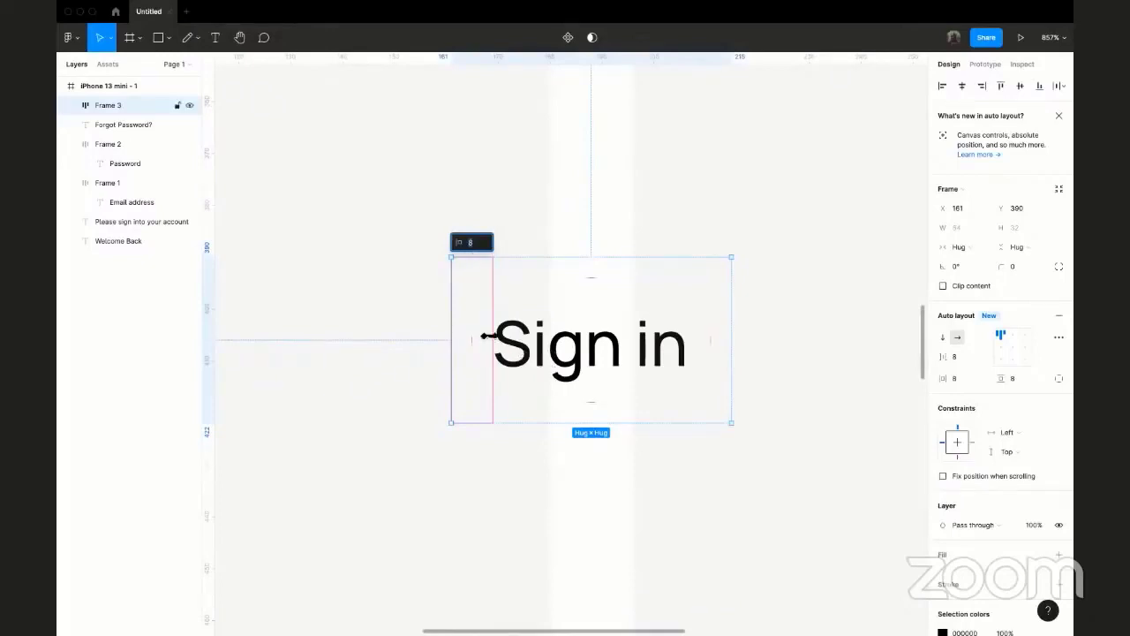
{"action": "scroll", "coordinate": [510, 282], "scroll_direction": "down", "scroll_amount": 5}
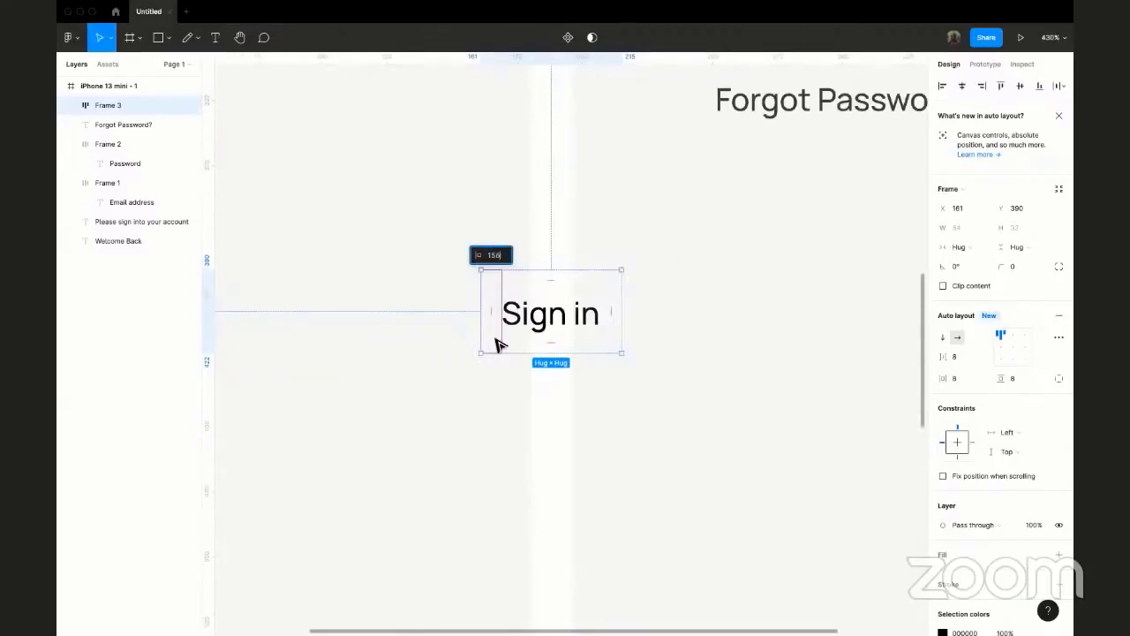
{"action": "key", "text": "Return"}
- Set the right padding of the "Sign in" auto layout frame to 156
{"action": "scroll", "coordinate": [648, 336], "scroll_direction": "down", "scroll_amount": 6}
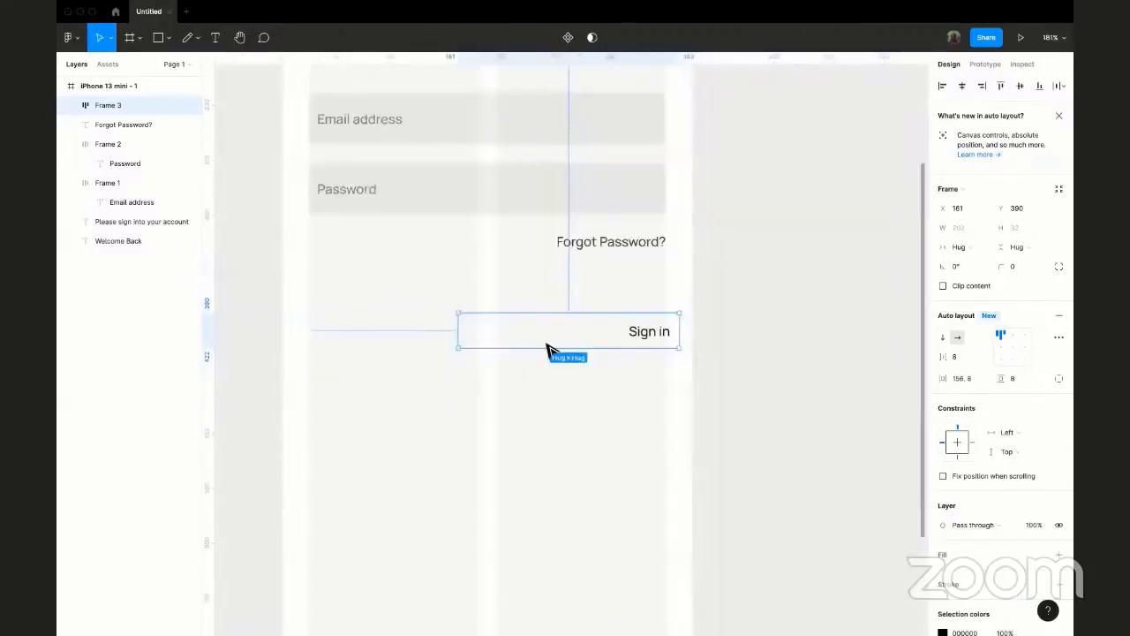
{"action": "scroll", "coordinate": [548, 349], "scroll_direction": "right", "scroll_amount": 1}
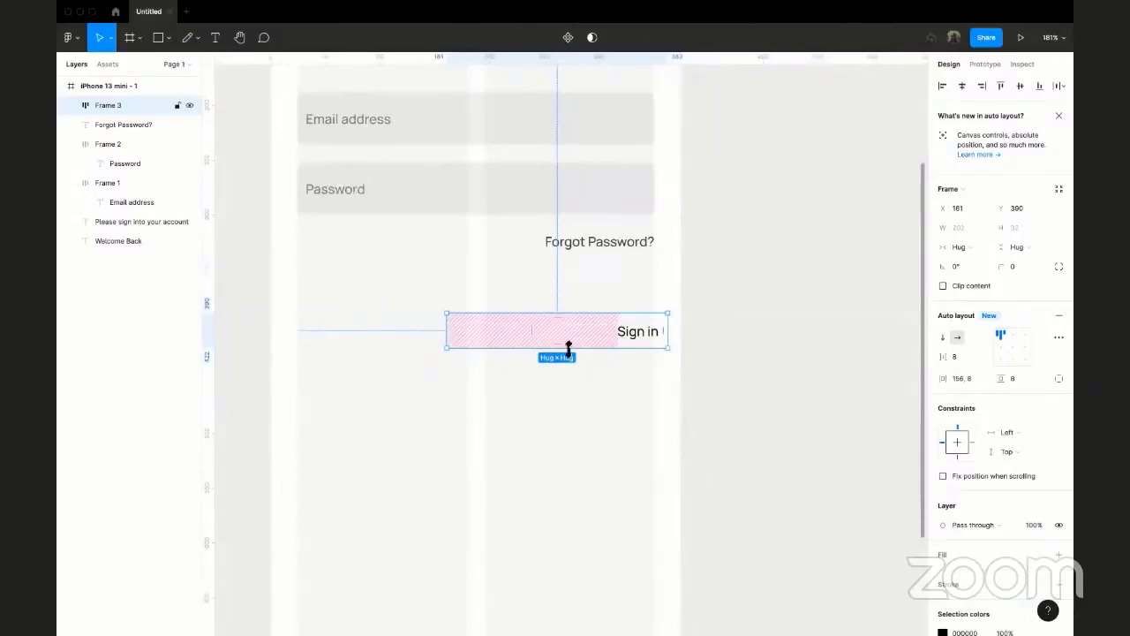
{"action": "left_click", "coordinate": [662, 303]}
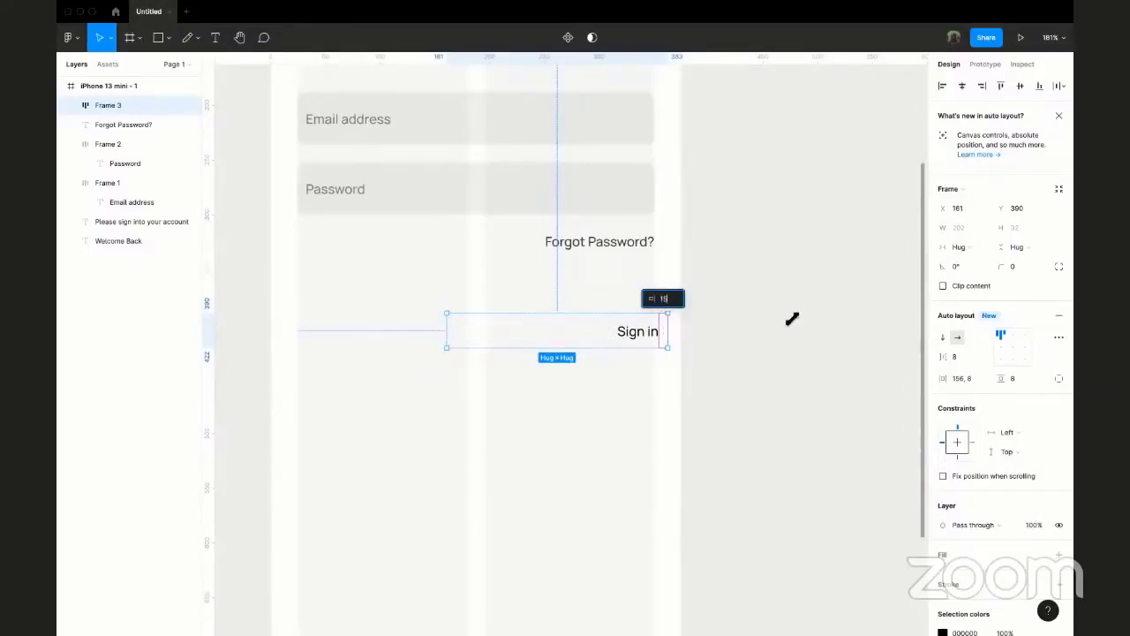
{"action": "type", "text": "156"}
{"action": "key", "text": "Return"}
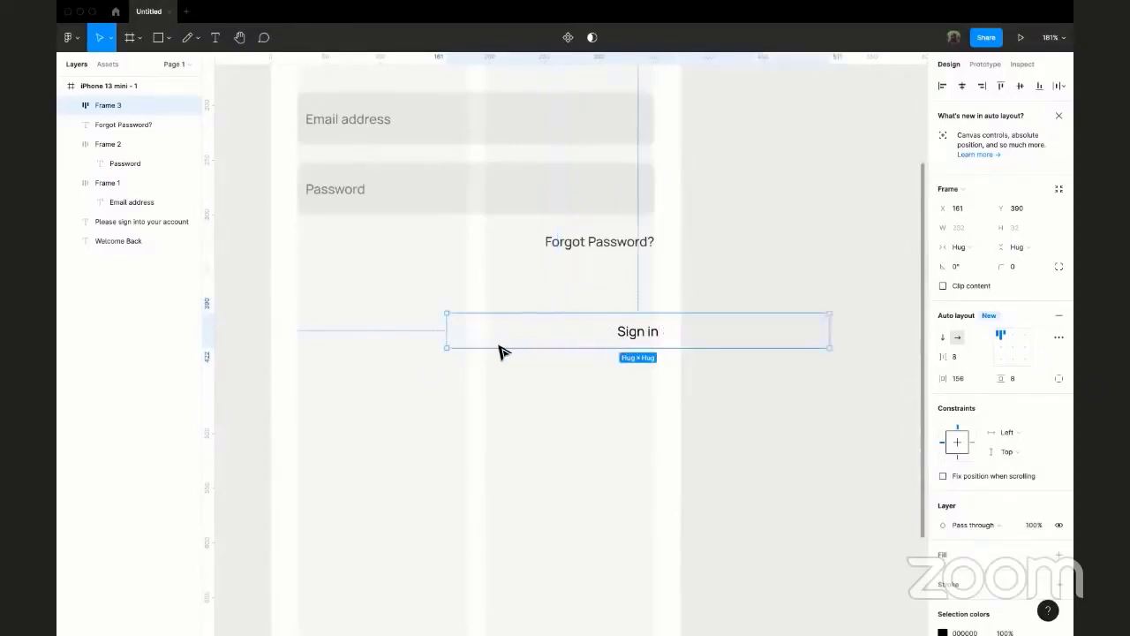
- Move the "Sign in" auto layout frame left to X 13, Y 386, centering it across the phone frame
{"action": "scroll", "coordinate": [462, 345], "scroll_direction": "right", "scroll_amount": 2}
{"action": "key", "text": "shift+Left"}
{"action": "key", "text": "shift+Left"}
{"action": "key", "text": "shift+Left"}
{"action": "key", "text": "shift+Left"}
{"action": "key", "text": "shift+Left"}
{"action": "key", "text": "shift+Left"}
{"action": "key", "text": "shift+Left"}
{"action": "key", "text": "shift+Left"}
{"action": "left_click_drag", "start_coordinate": [456, 345], "coordinate": [559, 331]}
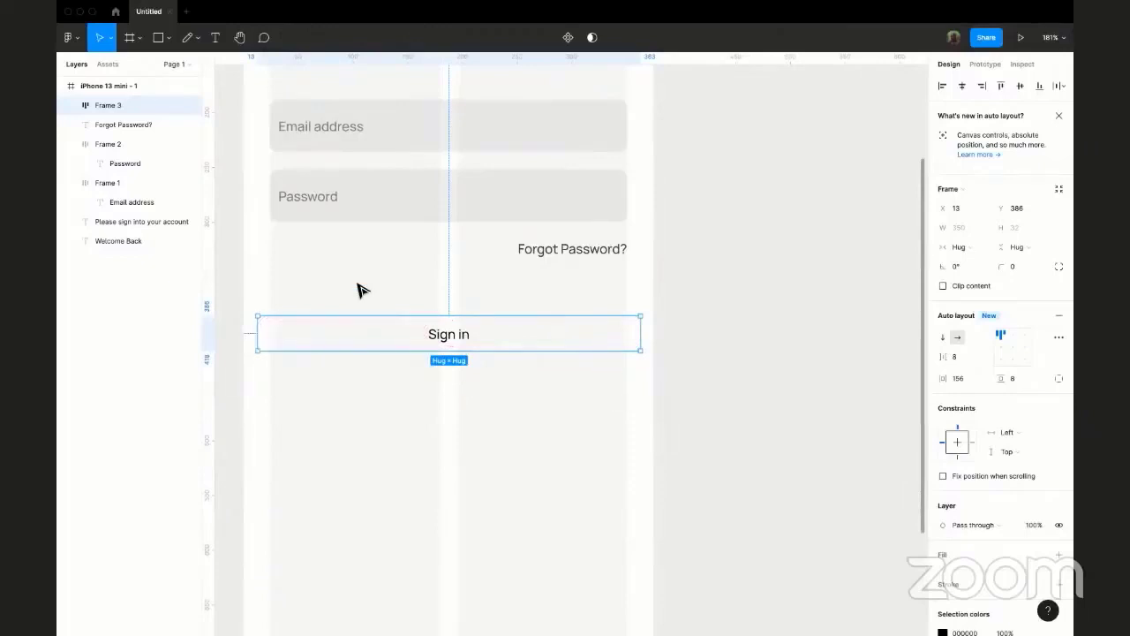
- Reduce the horizontal padding on both sides of the "Sign in" frame to 132
{"action": "scroll", "coordinate": [291, 447], "scroll_direction": "down", "scroll_amount": 2}
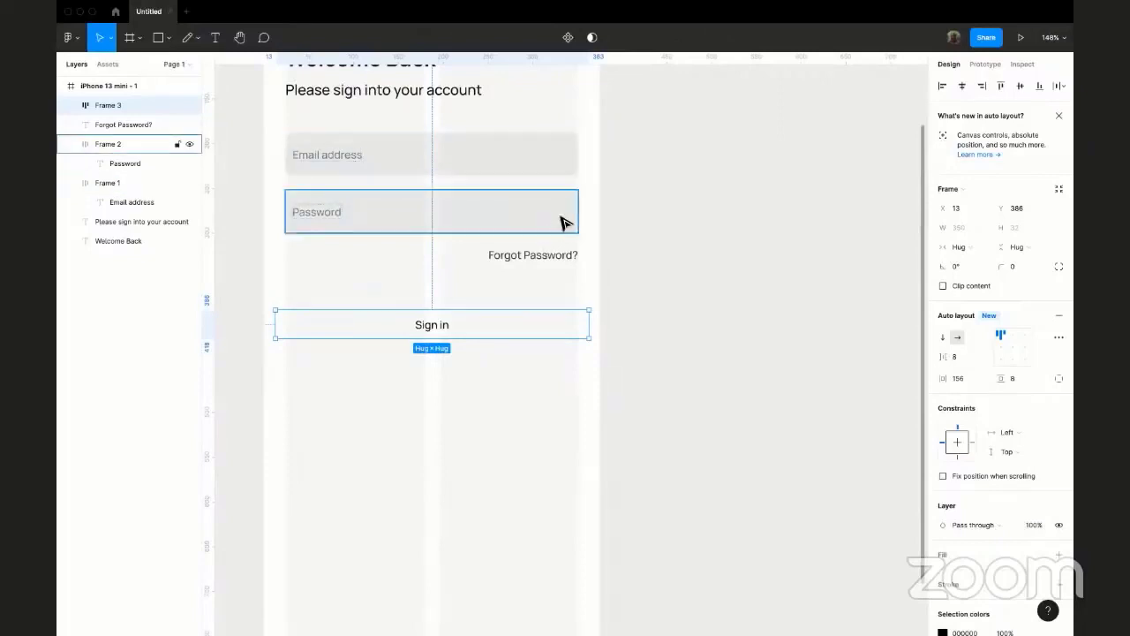
{"action": "scroll", "coordinate": [565, 221], "scroll_direction": "up", "scroll_amount": 1}
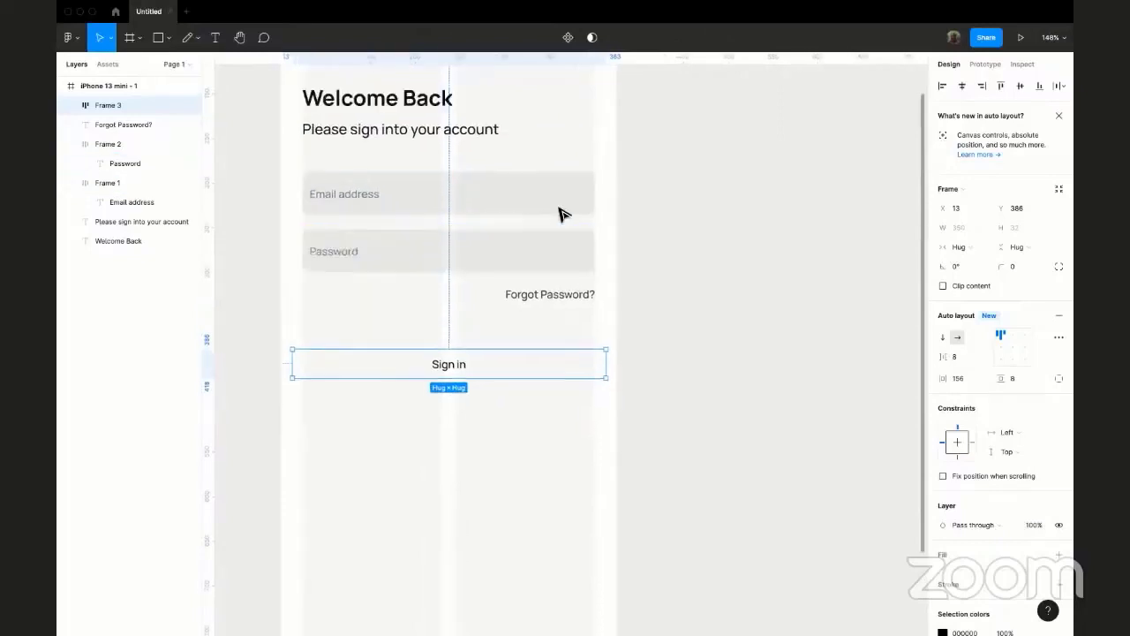
{"action": "scroll", "coordinate": [566, 228], "scroll_direction": "up", "scroll_amount": 2}
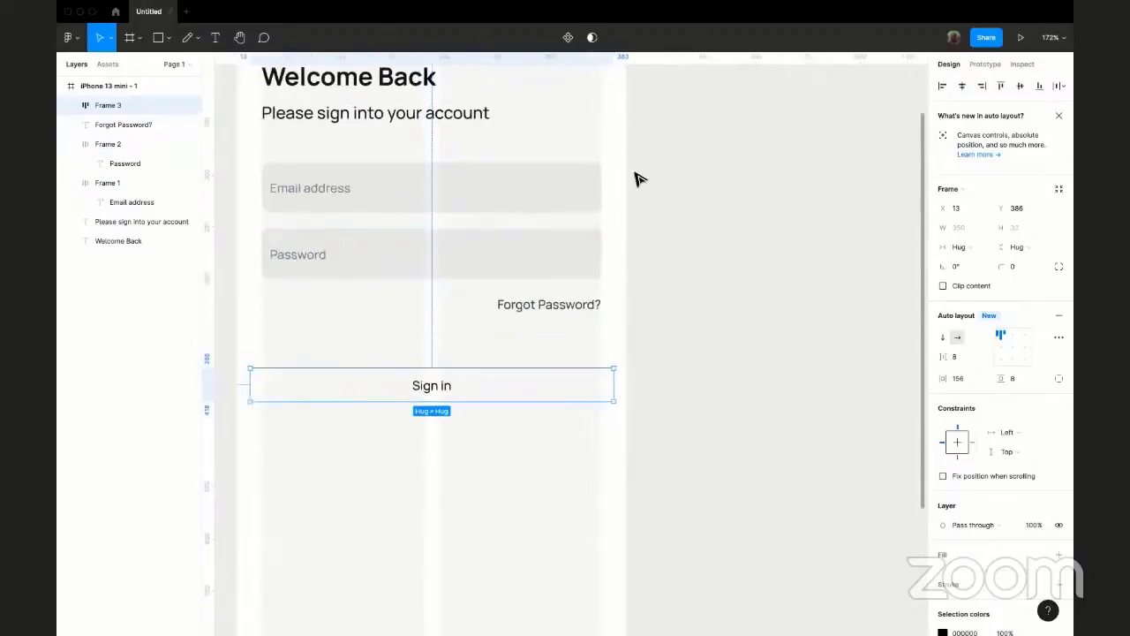
{"action": "scroll", "coordinate": [632, 301], "scroll_direction": "up", "scroll_amount": 1}
{"action": "scroll", "coordinate": [632, 301], "scroll_direction": "left", "scroll_amount": 1}
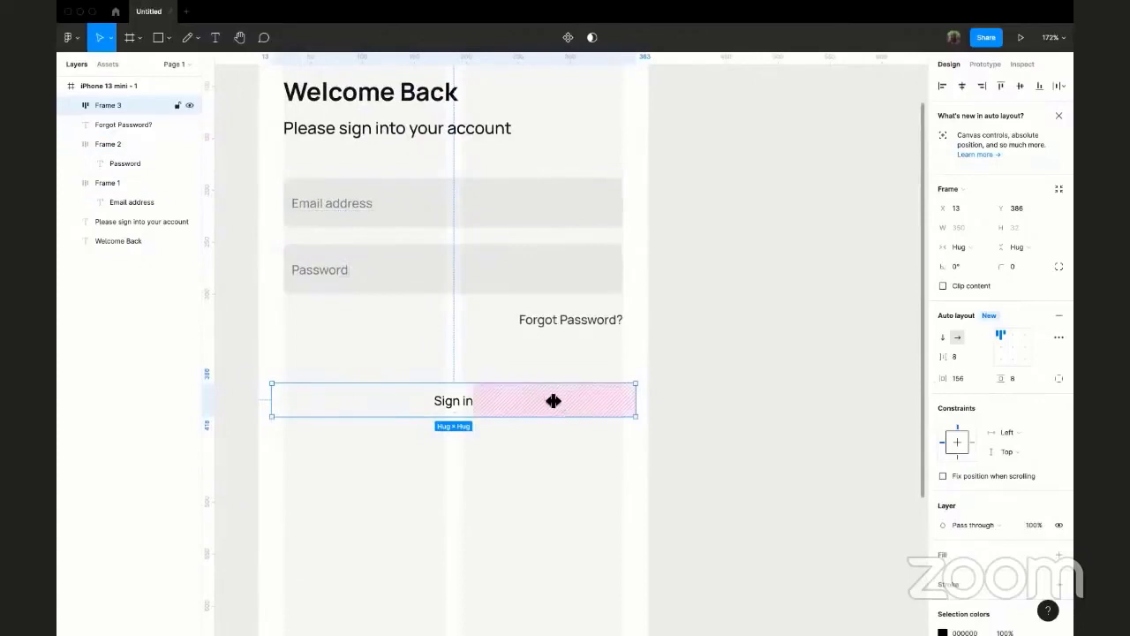
{"action": "left_click", "coordinate": [580, 398]}
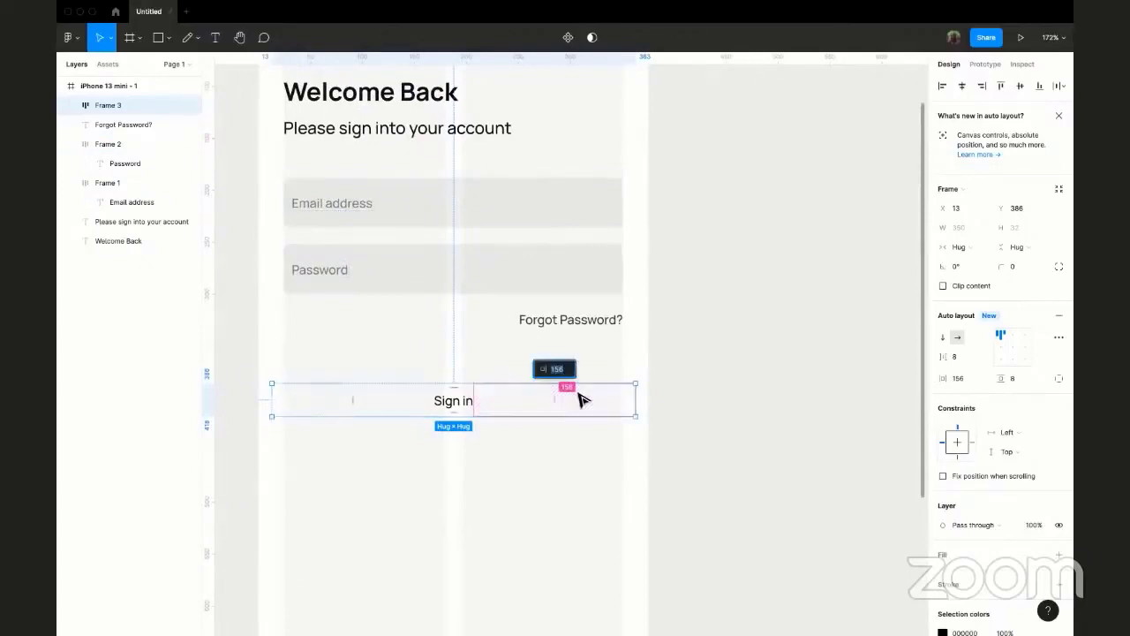
{"action": "type", "text": "140"}
{"action": "key", "text": "Return"}
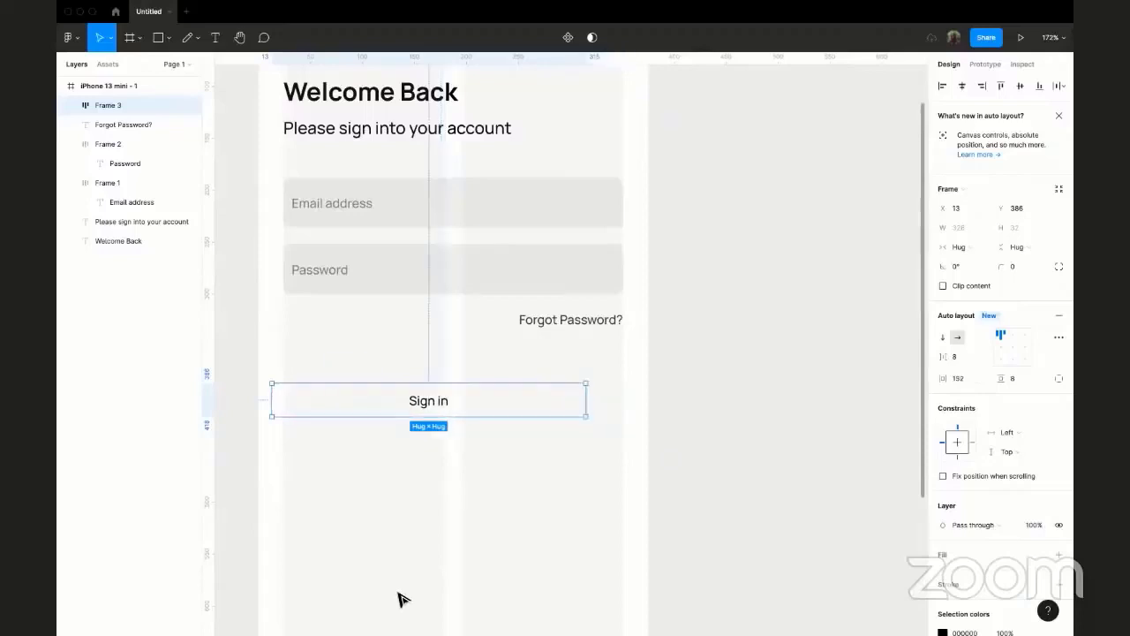
- Widen the "Sign in" frame evenly on both sides to 327 at X 24 and center its label inside it
{"action": "scroll", "coordinate": [350, 512], "scroll_direction": "up", "scroll_amount": 1}
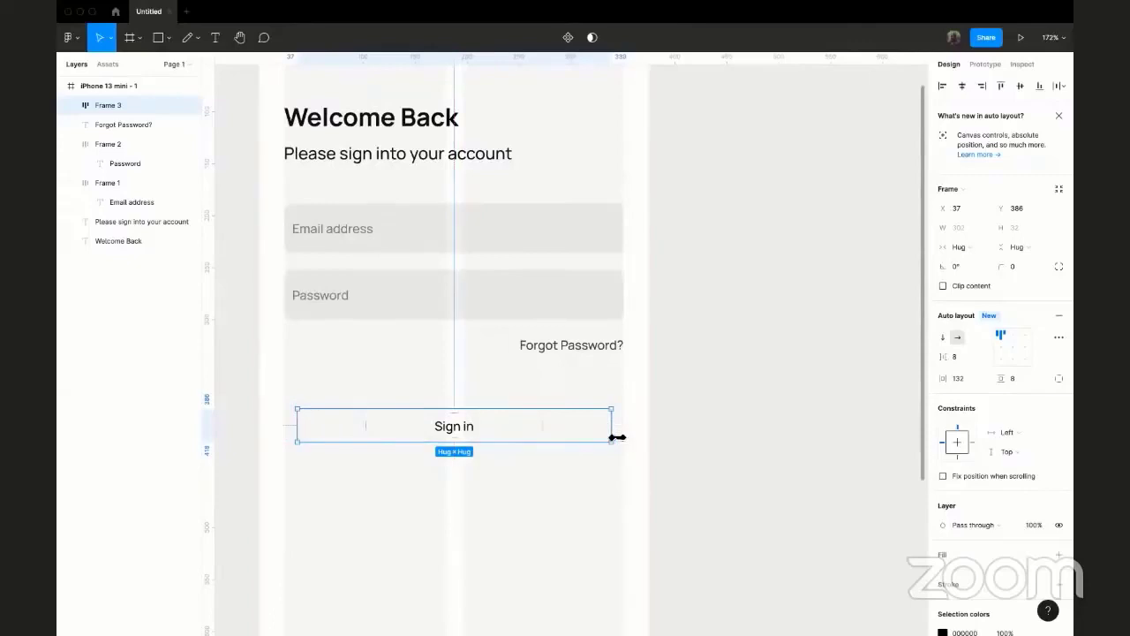
{"action": "key", "text": "alt"}
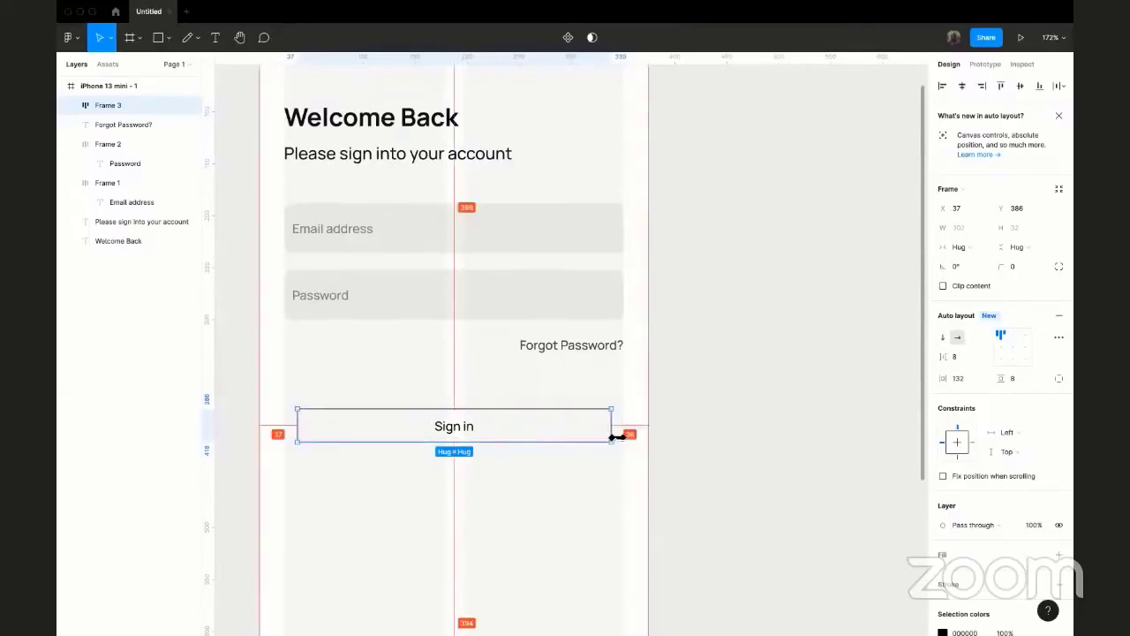
{"action": "left_click_drag", "start_coordinate": [613, 436], "coordinate": [627, 433]}
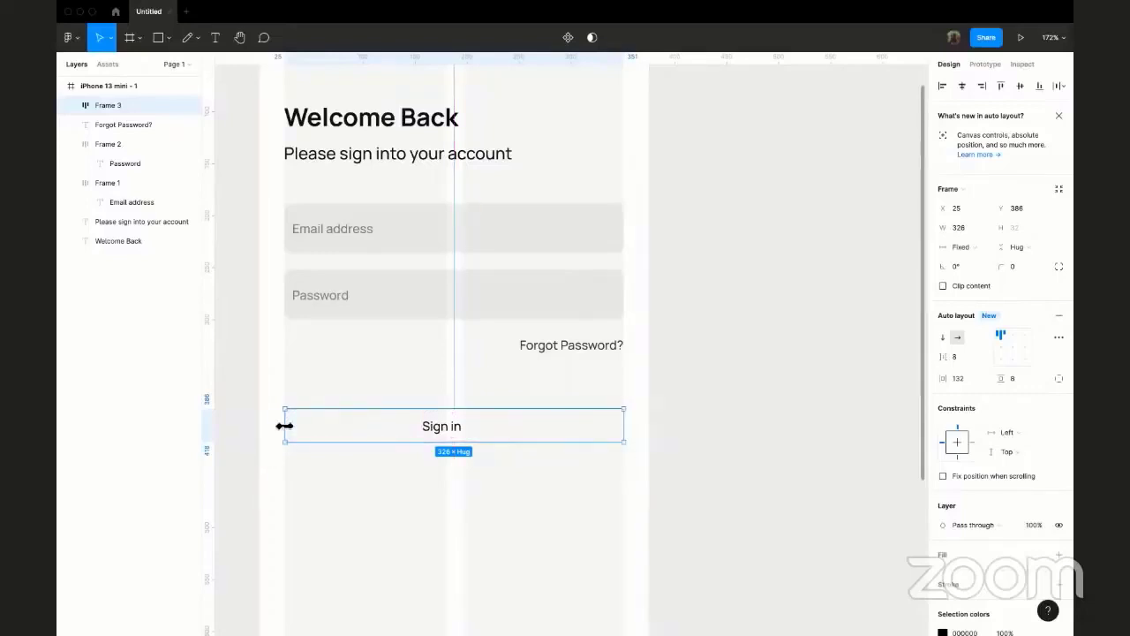
{"action": "mouse_move", "coordinate": [285, 424]}
{"action": "left_mouse_down"}
{"action": "mouse_move", "coordinate": [285, 415]}
{"action": "mouse_move", "coordinate": [283, 424]}
{"action": "left_mouse_up"}
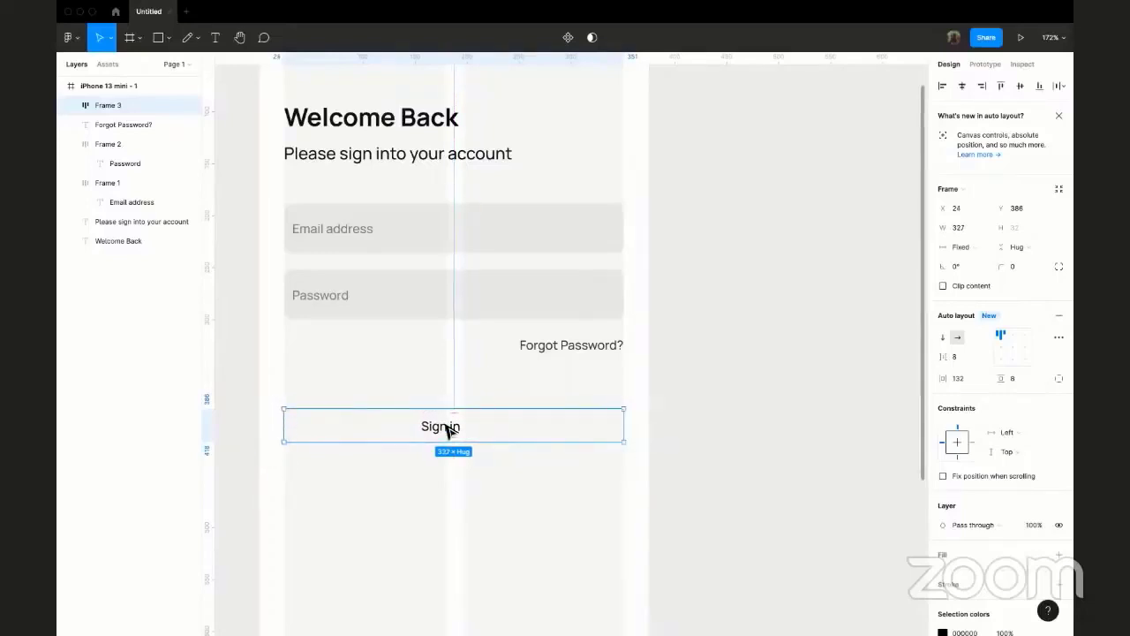
{"action": "left_click", "coordinate": [1010, 346]}
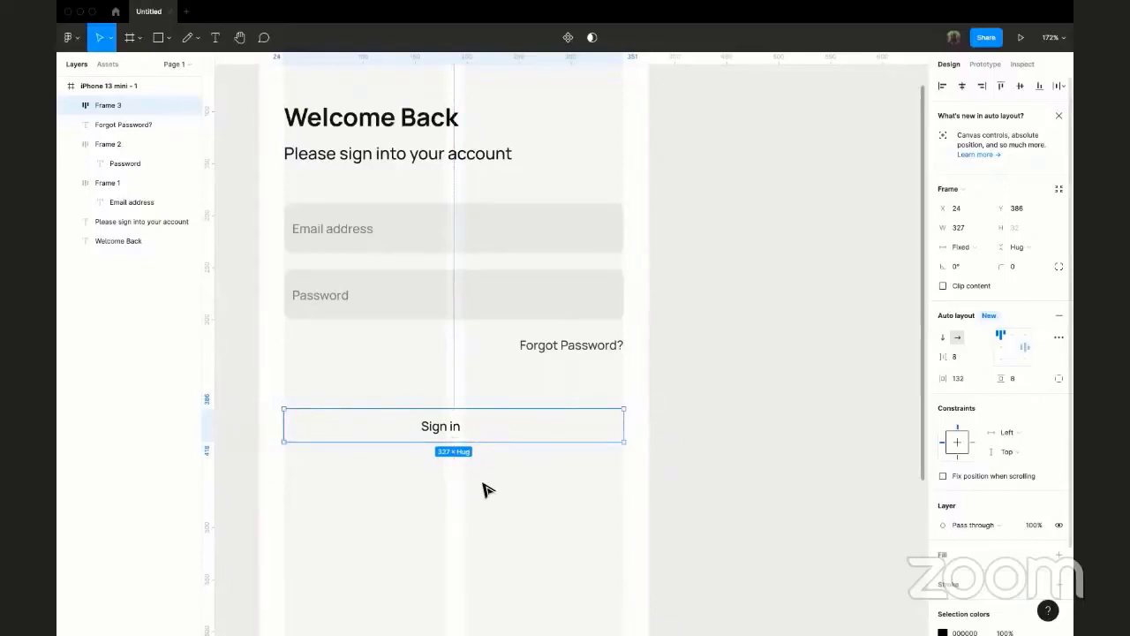
{"action": "left_click", "coordinate": [749, 397]}
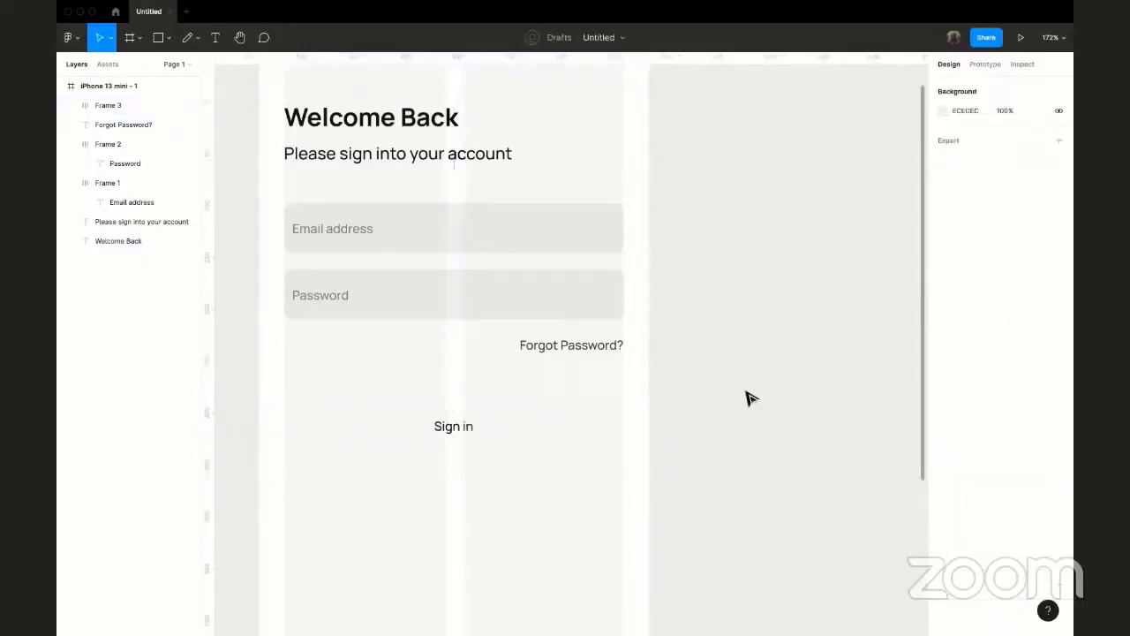
- Add a solid blue fill, hex 2A3CD8, to the "Sign in" frame
{"action": "left_click", "coordinate": [412, 432]}
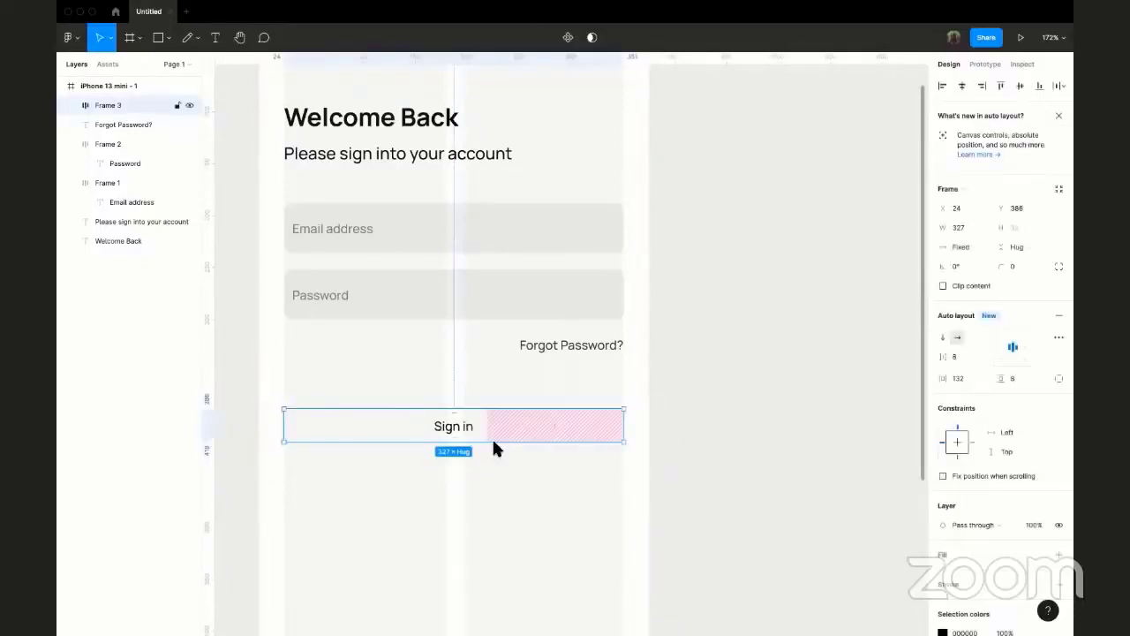
{"action": "scroll", "coordinate": [1042, 528], "scroll_direction": "down", "scroll_amount": 1}
{"action": "scroll", "coordinate": [1058, 566], "scroll_direction": "down", "scroll_amount": 2}
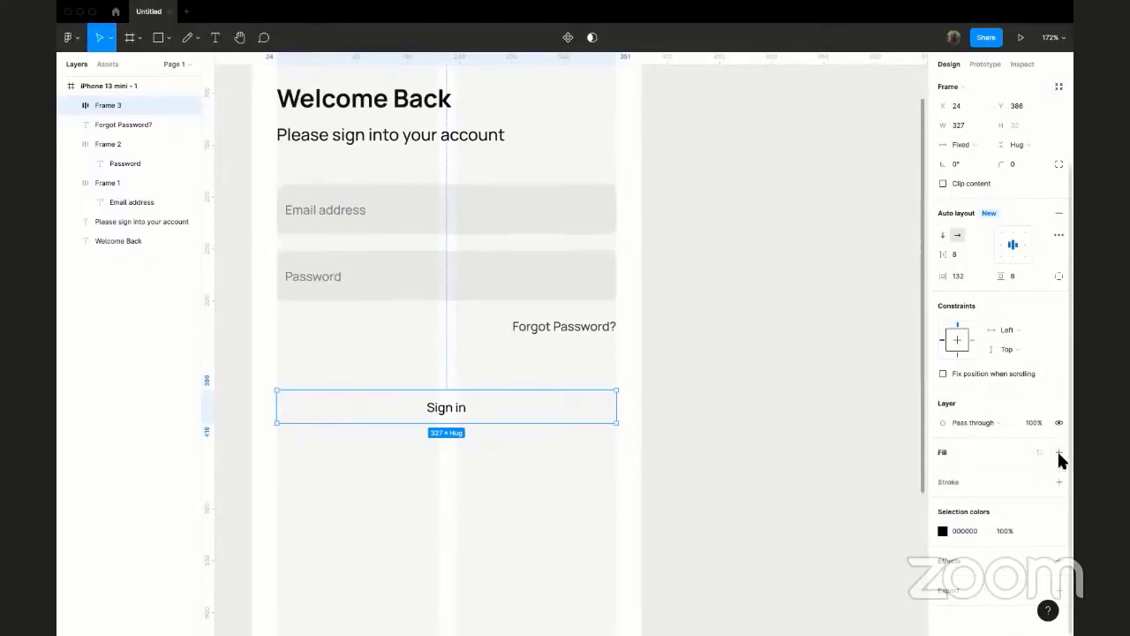
{"action": "left_click", "coordinate": [943, 460]}
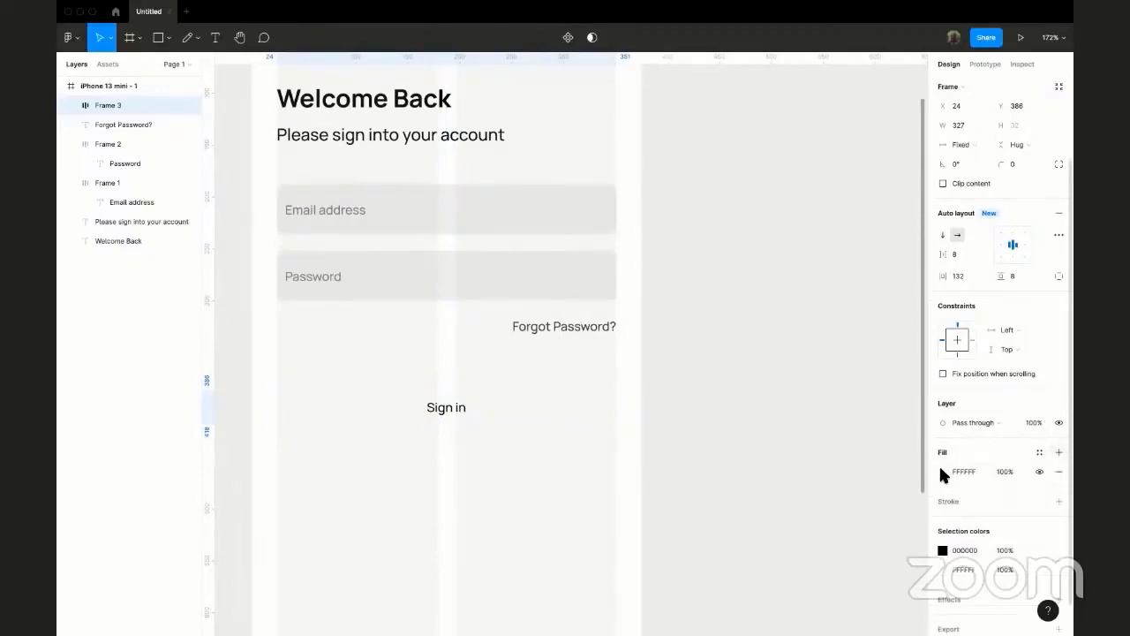
{"action": "left_click", "coordinate": [942, 470]}
{"action": "left_click_drag", "start_coordinate": [817, 419], "coordinate": [773, 465]}
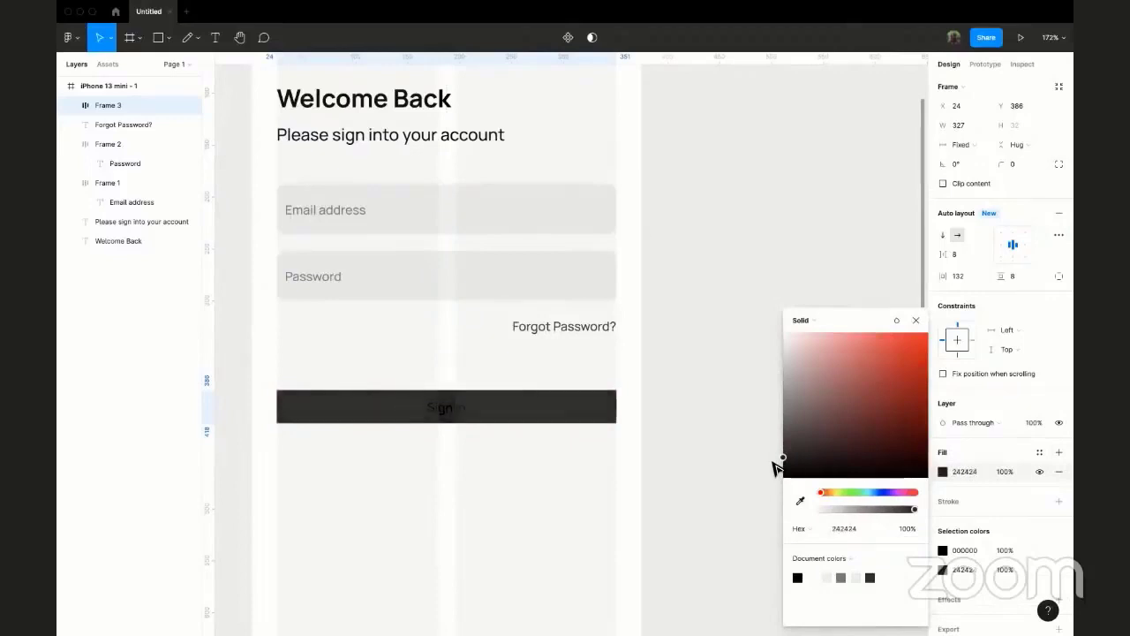
{"action": "left_click", "coordinate": [881, 492]}
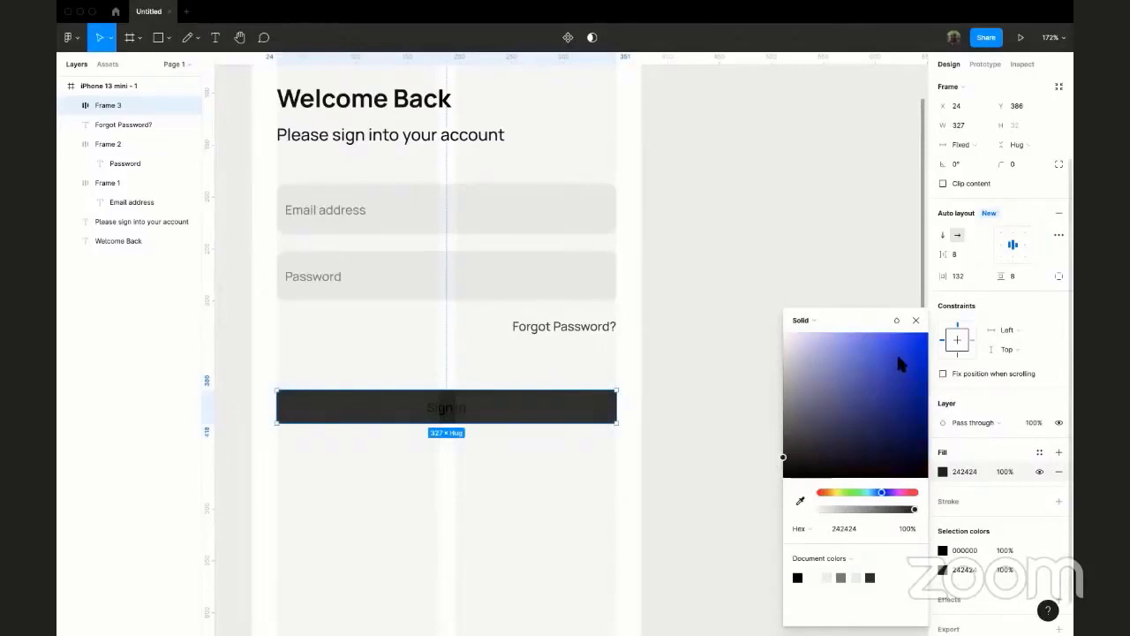
{"action": "left_click", "coordinate": [899, 355]}
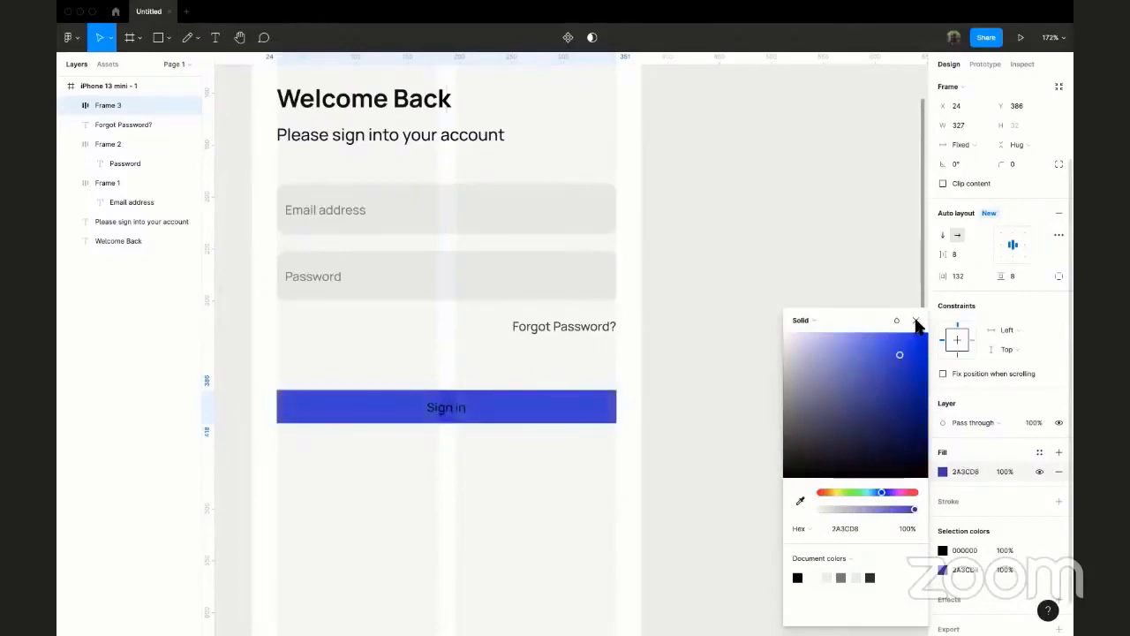
{"action": "key", "text": "Escape"}
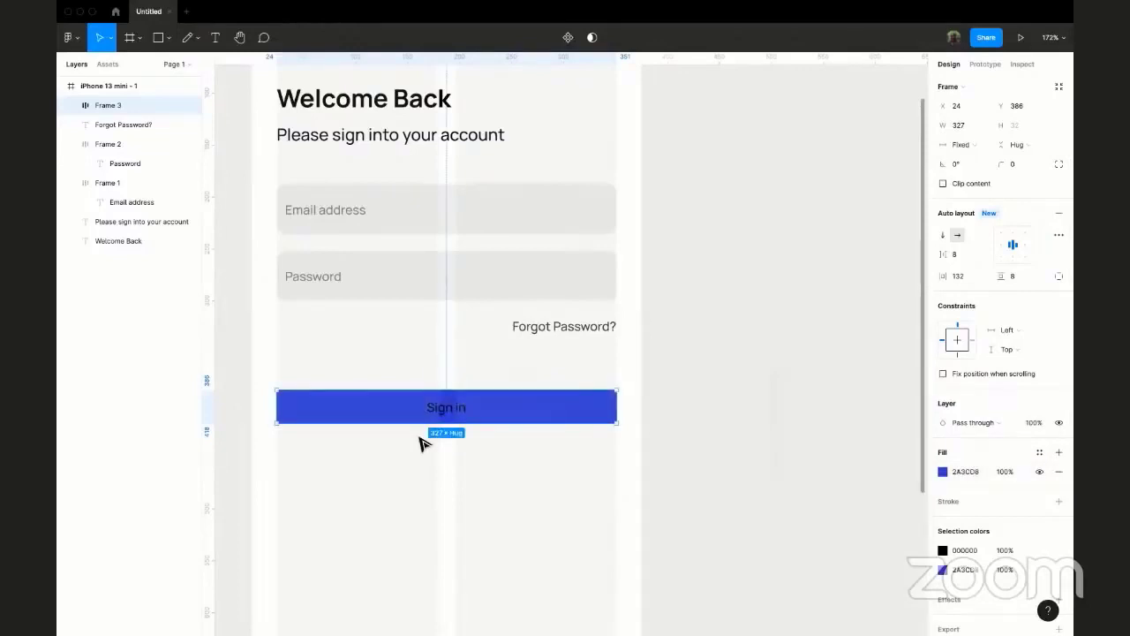
{"action": "scroll", "coordinate": [459, 381], "scroll_direction": "up", "scroll_amount": 3}
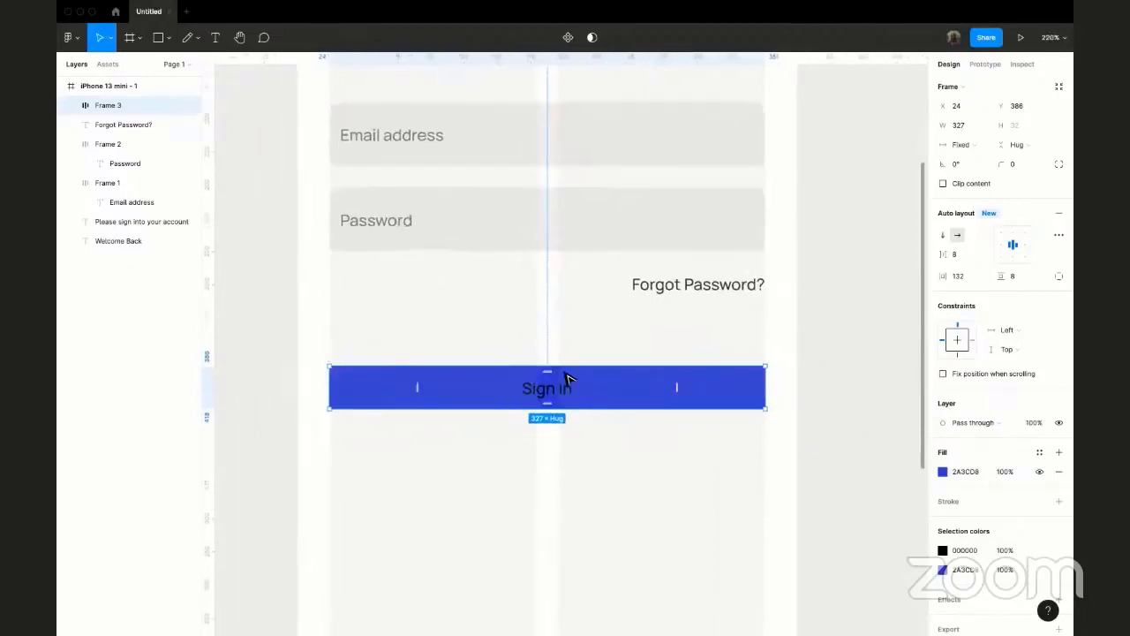
{"action": "scroll", "coordinate": [568, 378], "scroll_direction": "down", "scroll_amount": 1}
{"action": "scroll", "coordinate": [578, 381], "scroll_direction": "up", "scroll_amount": 3}
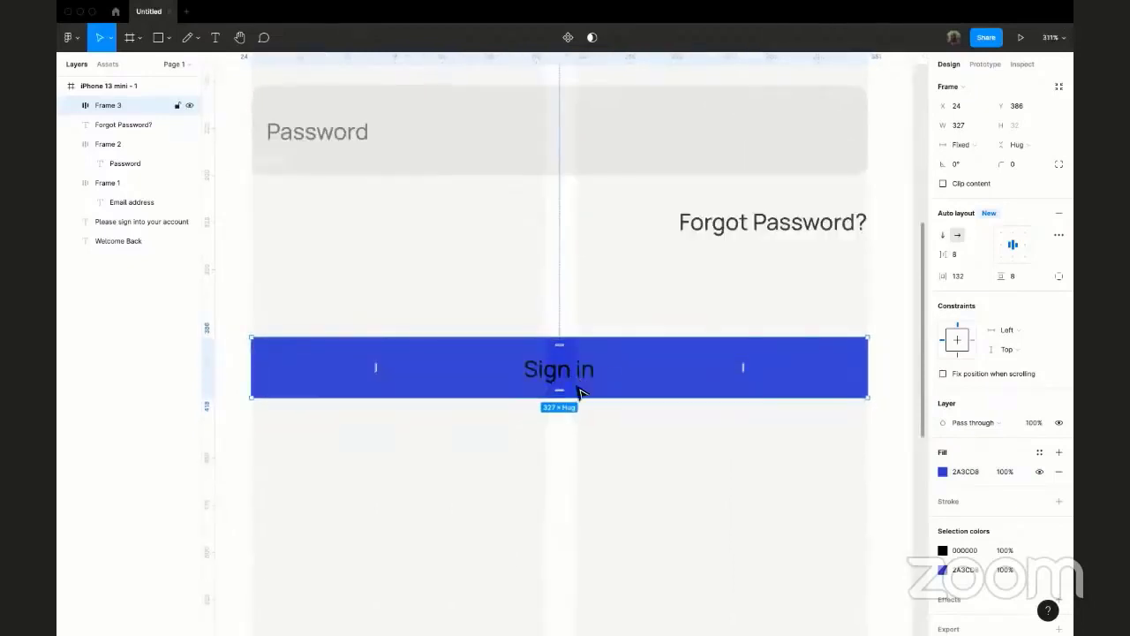
{"action": "double_click", "coordinate": [574, 382]}
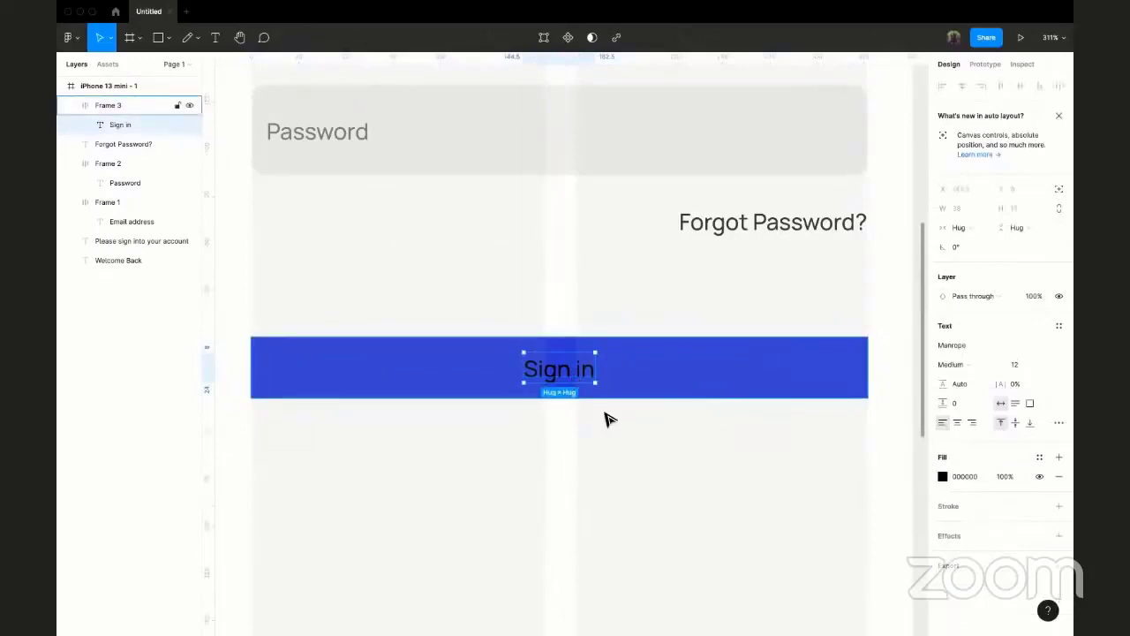
{"action": "key", "text": "Escape"}
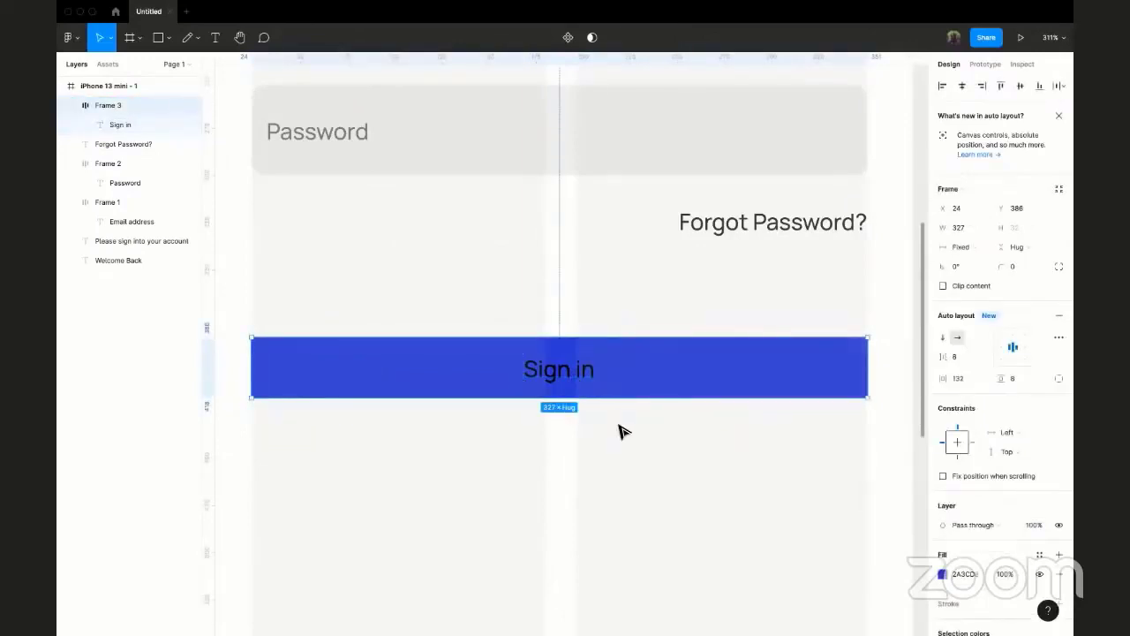
{"action": "scroll", "coordinate": [616, 422], "scroll_direction": "down", "scroll_amount": 3}
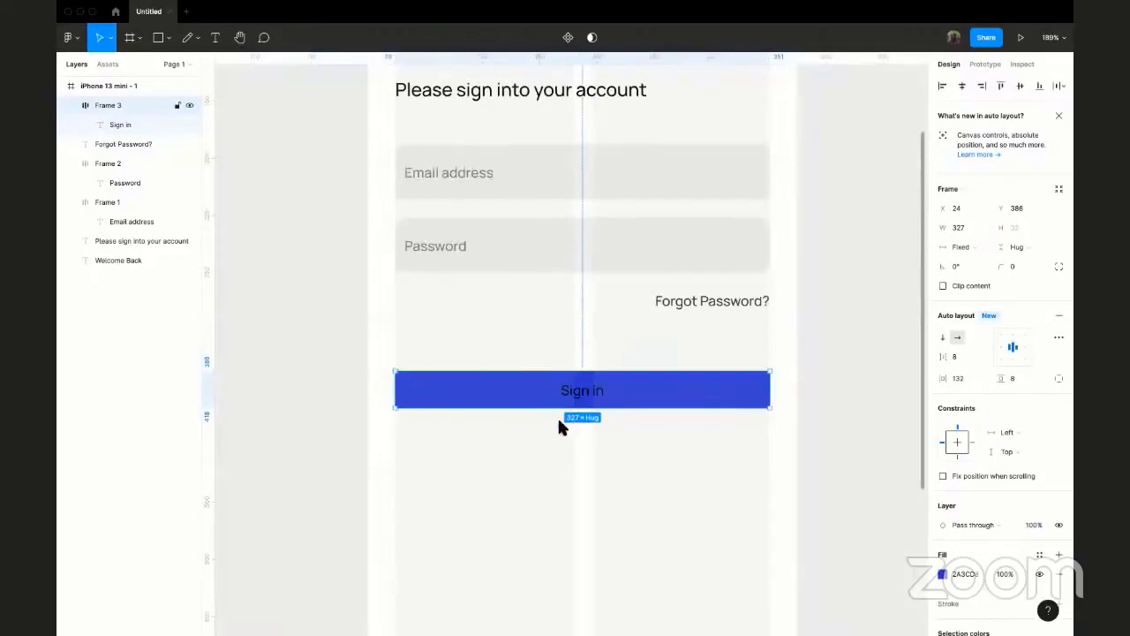
- Change the fill color of the "Sign in" text inside the blue button to EEEEEE
{"action": "scroll", "coordinate": [566, 428], "scroll_direction": "up", "scroll_amount": 2}
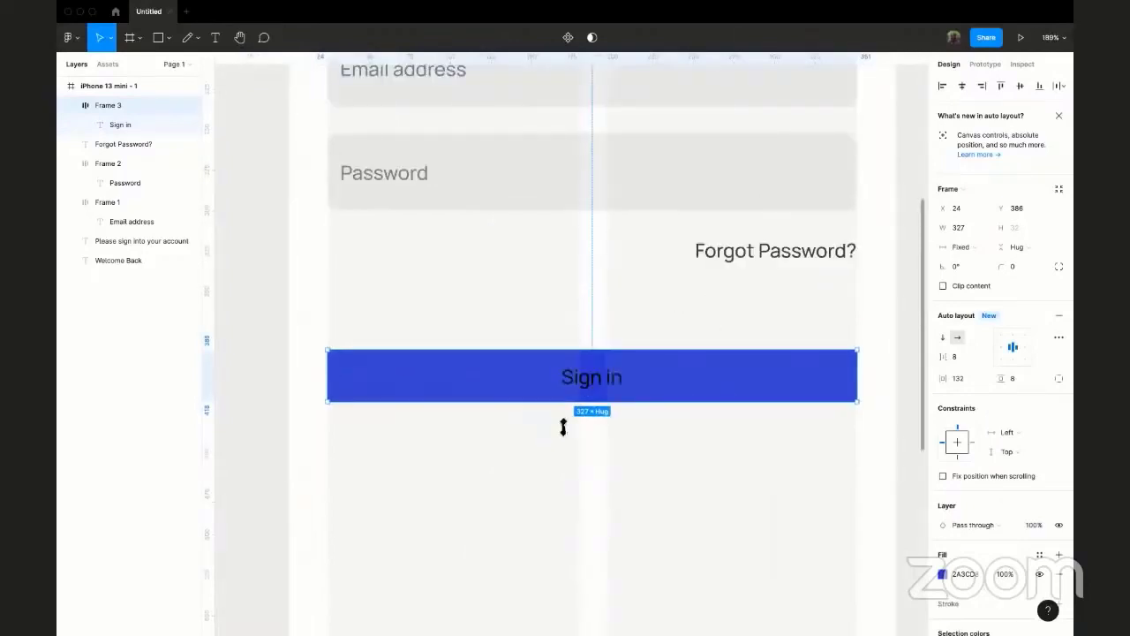
{"action": "scroll", "coordinate": [598, 397], "scroll_direction": "right", "scroll_amount": 1}
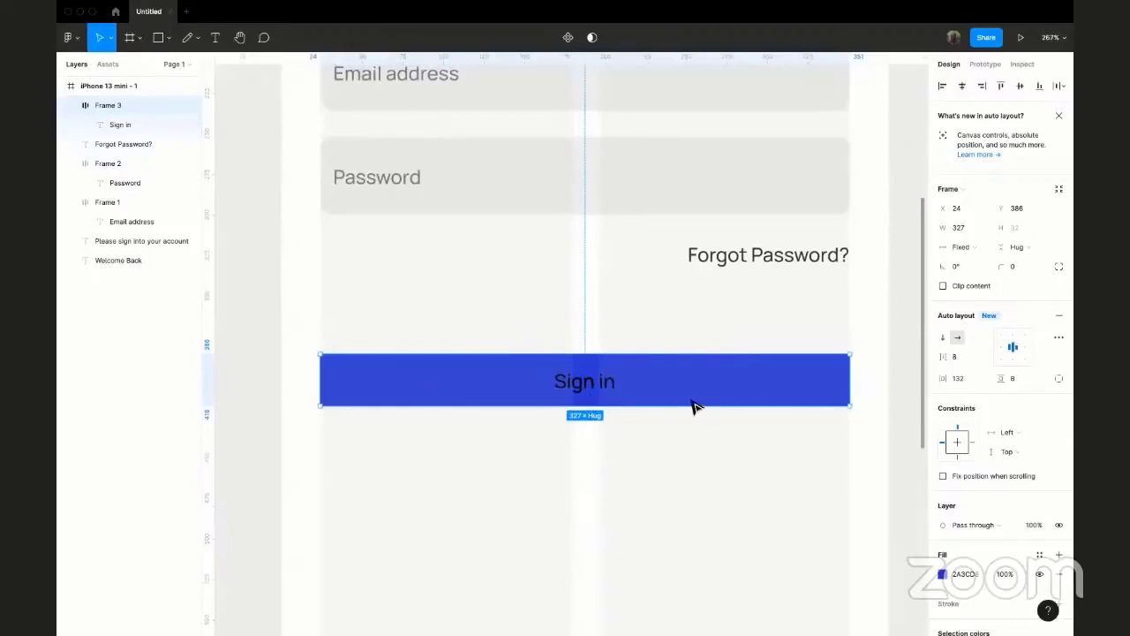
{"action": "mouse_move", "coordinate": [612, 407]}
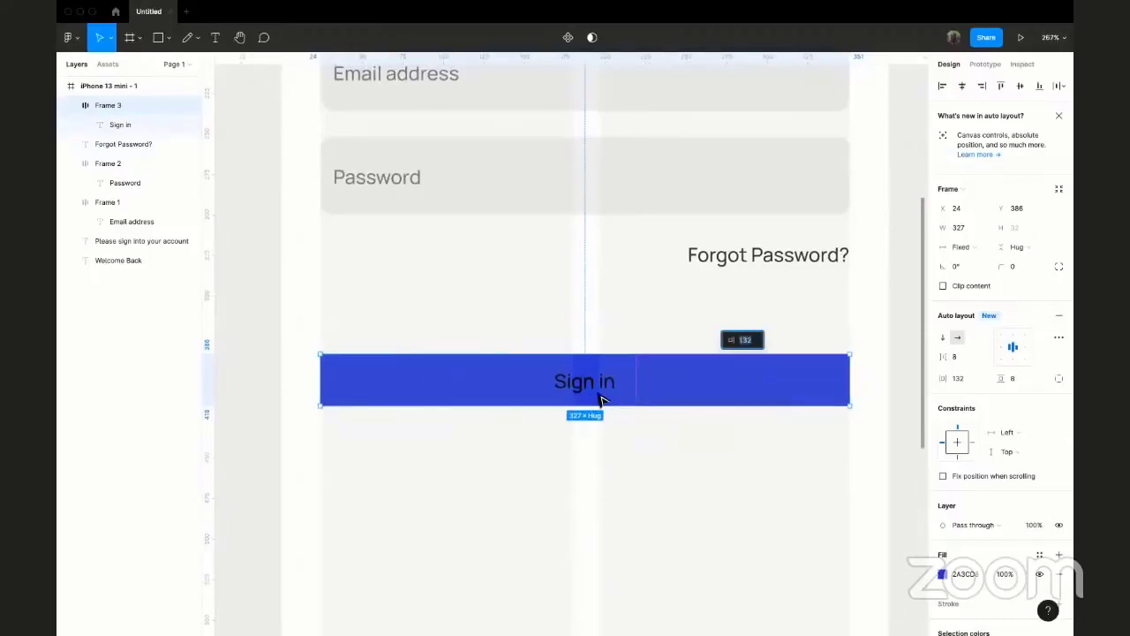
{"action": "key", "text": "Return"}
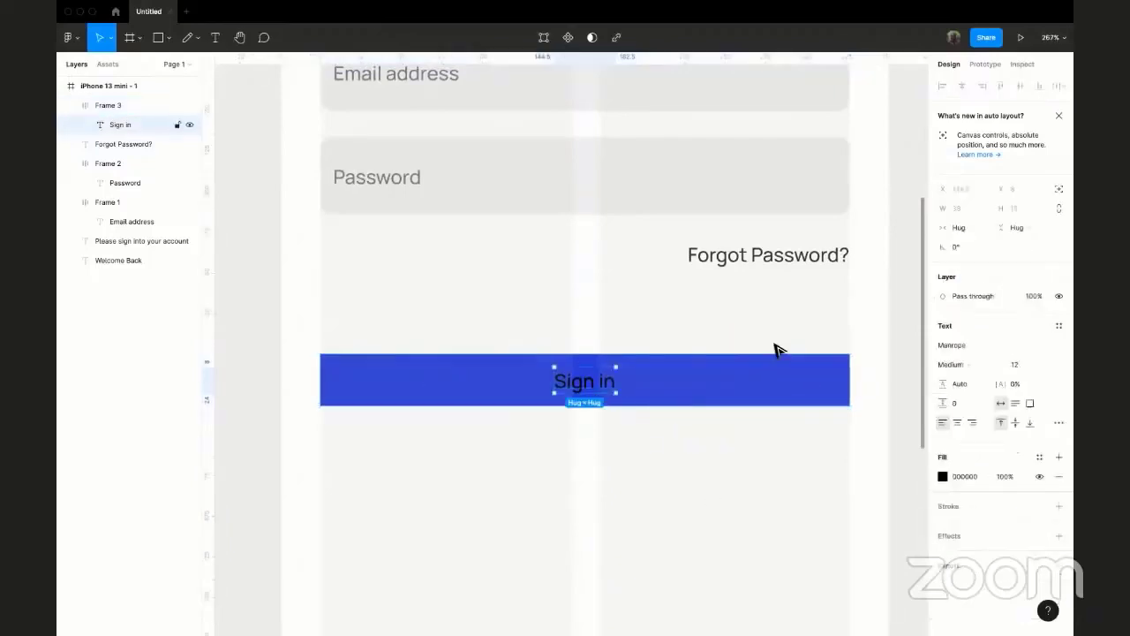
{"action": "left_click", "coordinate": [943, 476]}
{"action": "type", "text": "EEEEEE"}
{"action": "key", "text": "Return"}
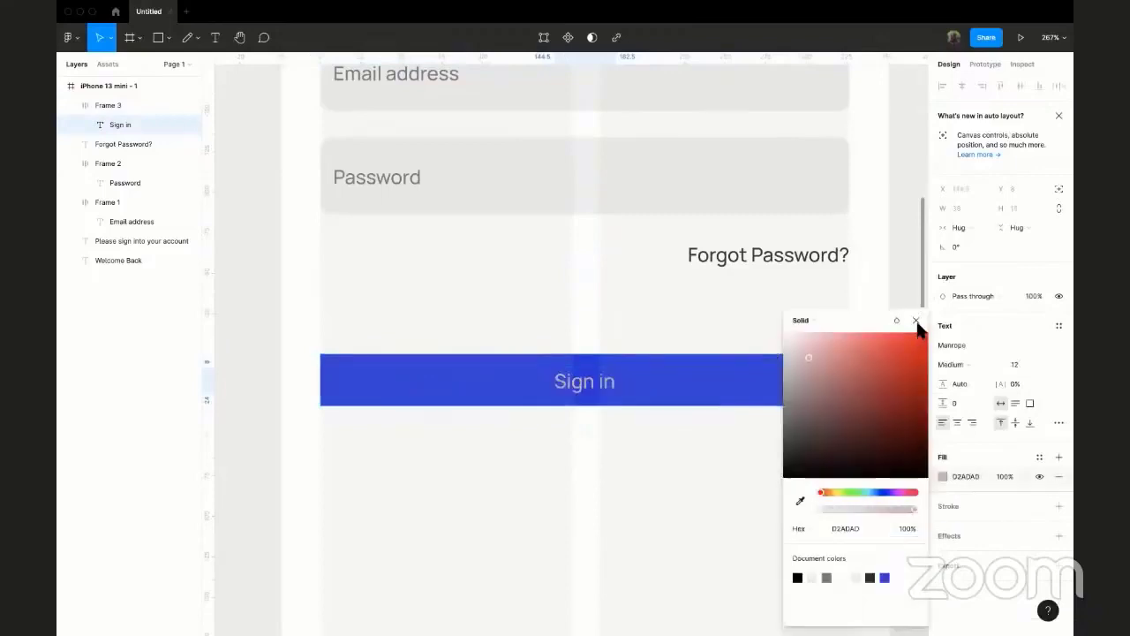
{"action": "key", "text": "Escape"}
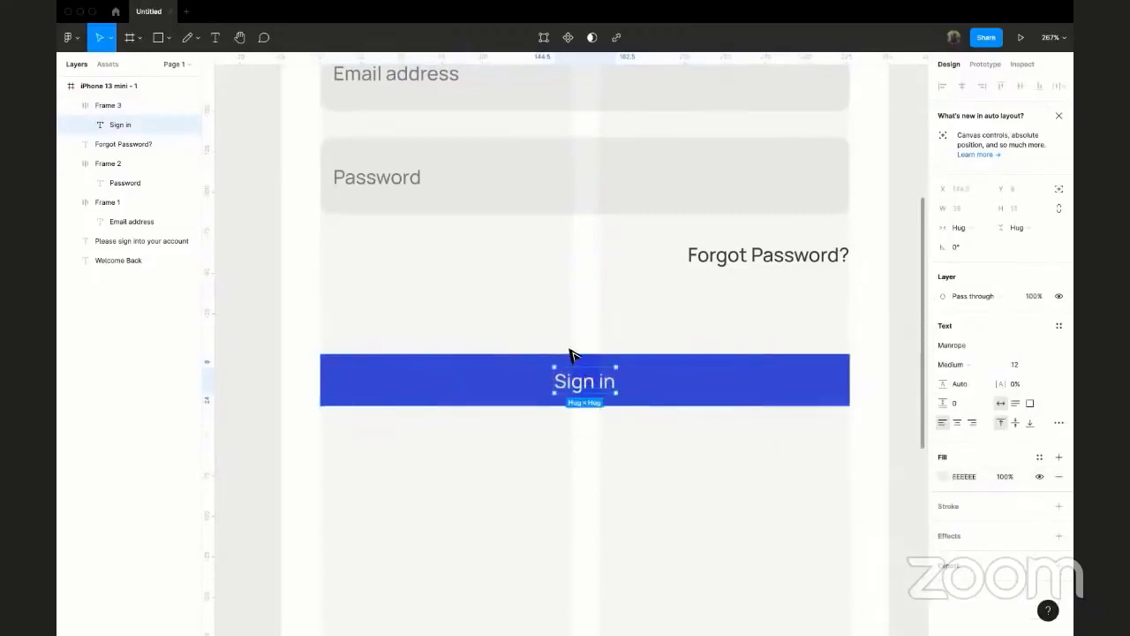
{"action": "key", "text": "Escape"}
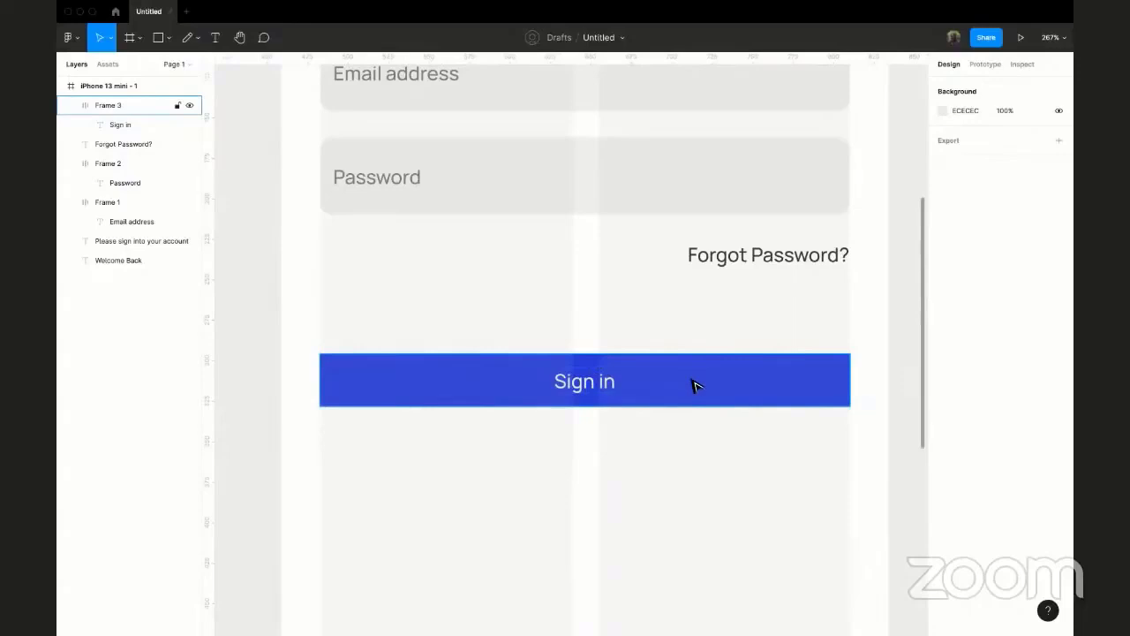
- Stretch the "Sign in" button evenly up and down to a height of 42 at Y 381
{"action": "left_click", "coordinate": [603, 368]}
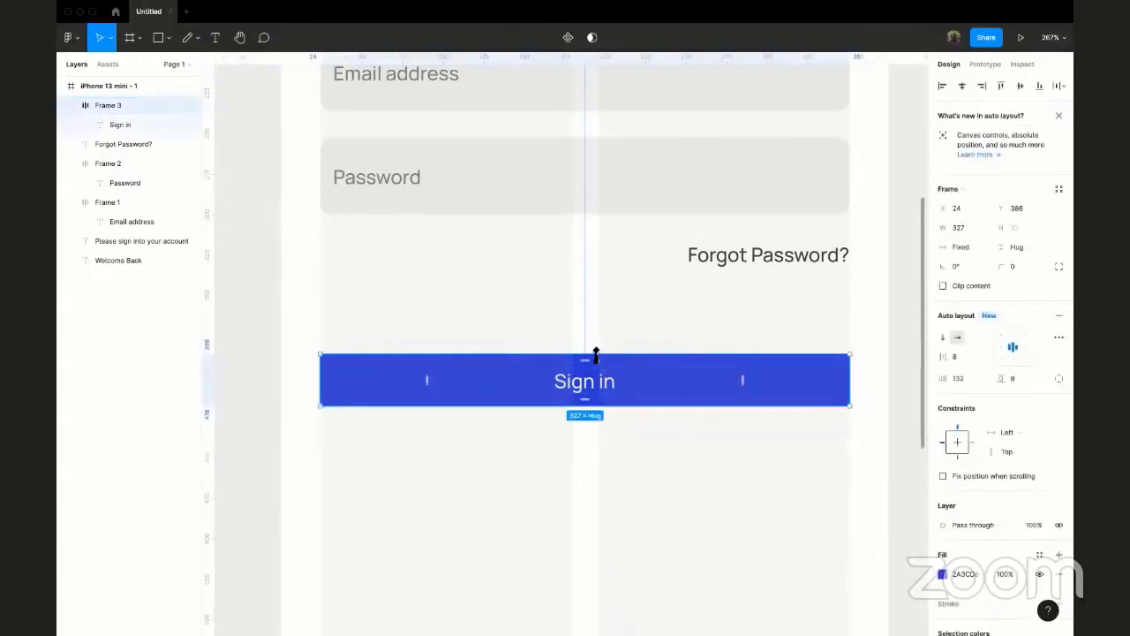
{"action": "left_click_drag", "start_coordinate": [595, 359], "coordinate": [597, 345]}
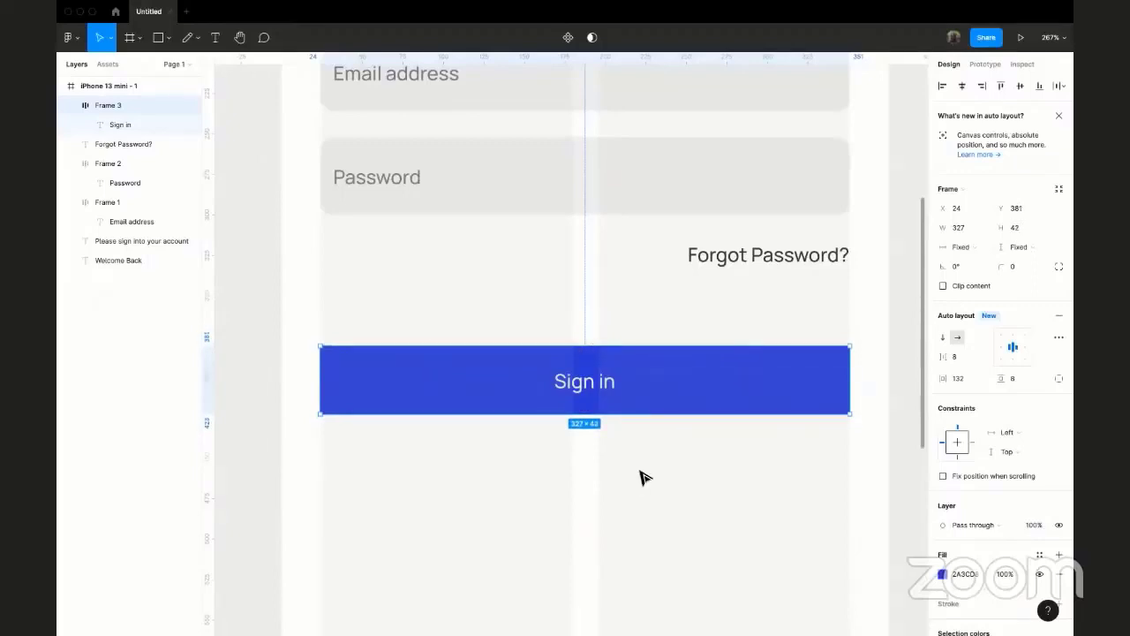
{"action": "key", "text": "Escape"}
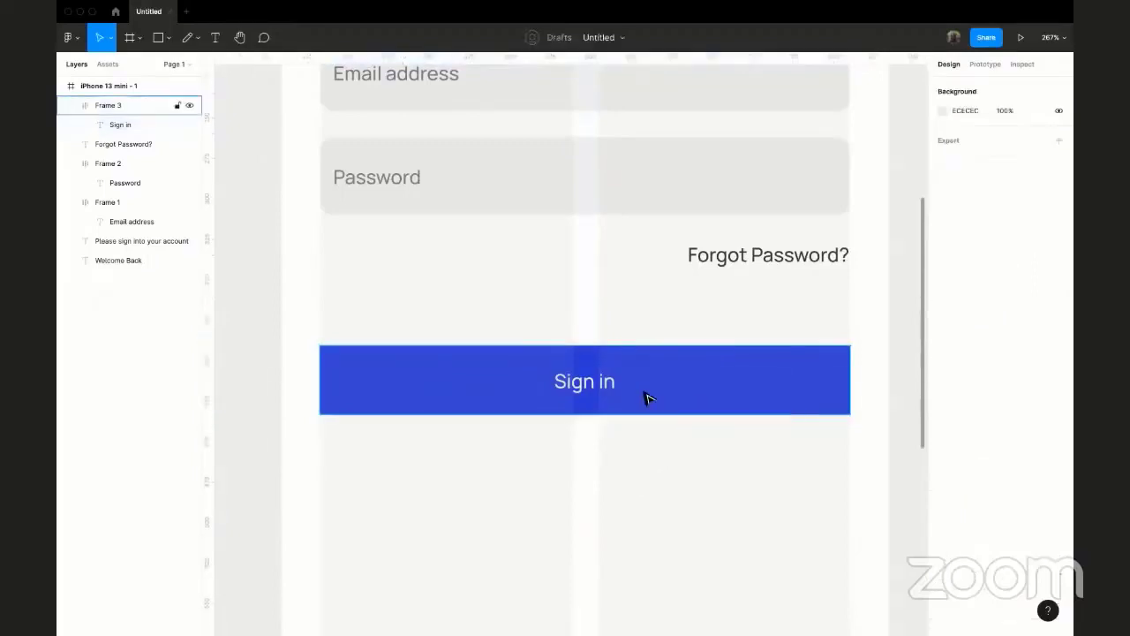
{"action": "key", "text": "ctrl+z"}
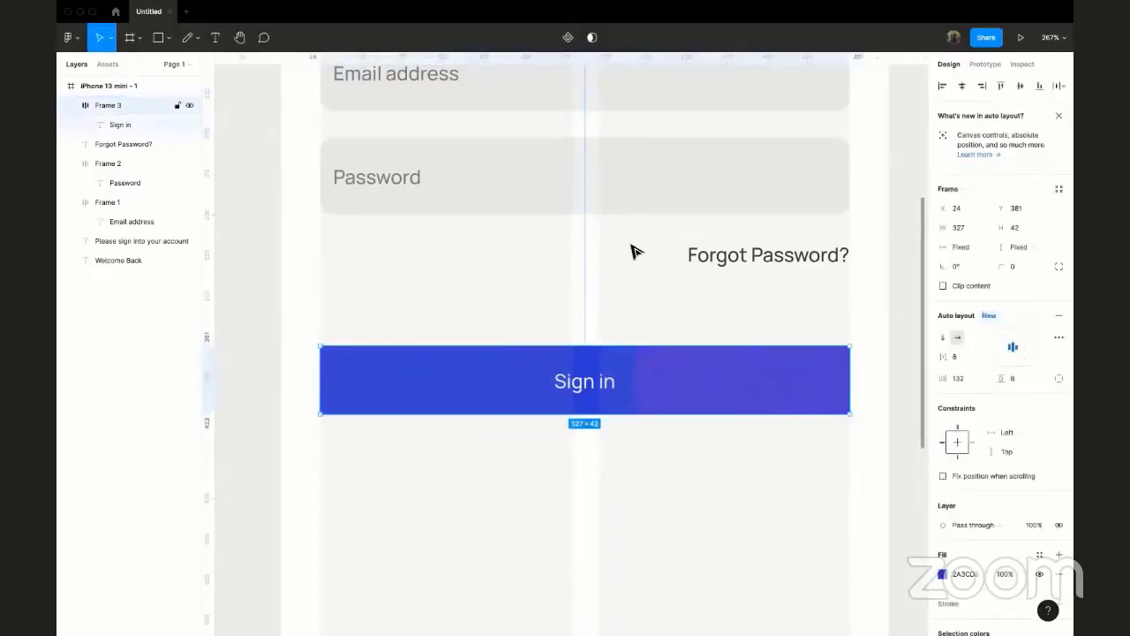
- Examine the corners of the "Sign in" button and check the password field's corner radius for comparison
{"action": "scroll", "coordinate": [816, 277], "scroll_direction": "up", "scroll_amount": 2}
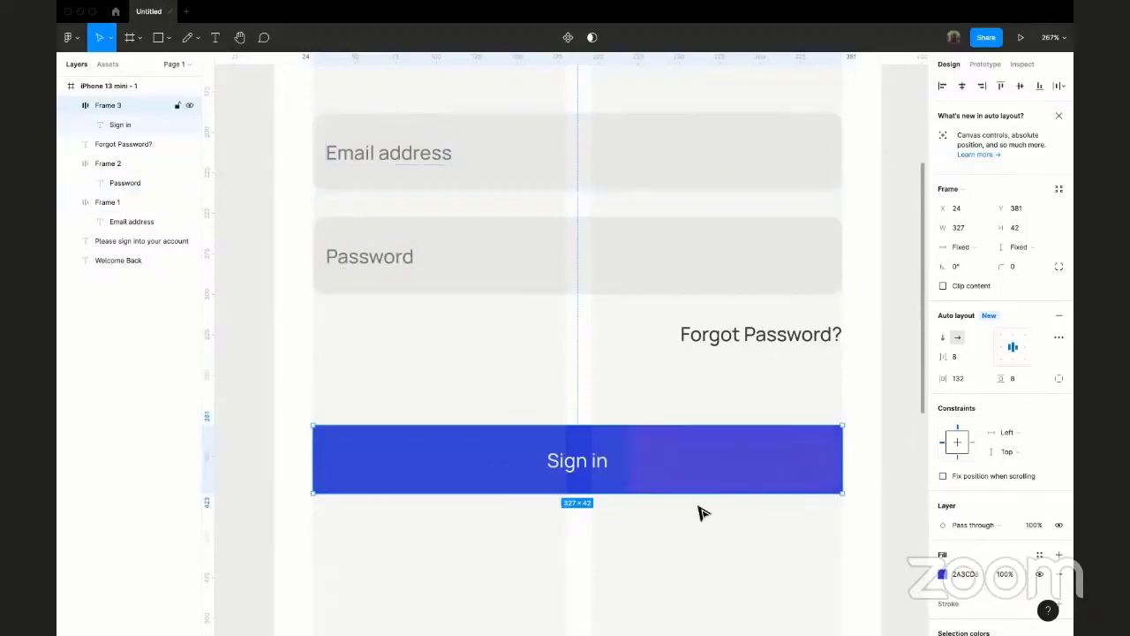
{"action": "scroll", "coordinate": [699, 507], "scroll_direction": "up", "scroll_amount": 3}
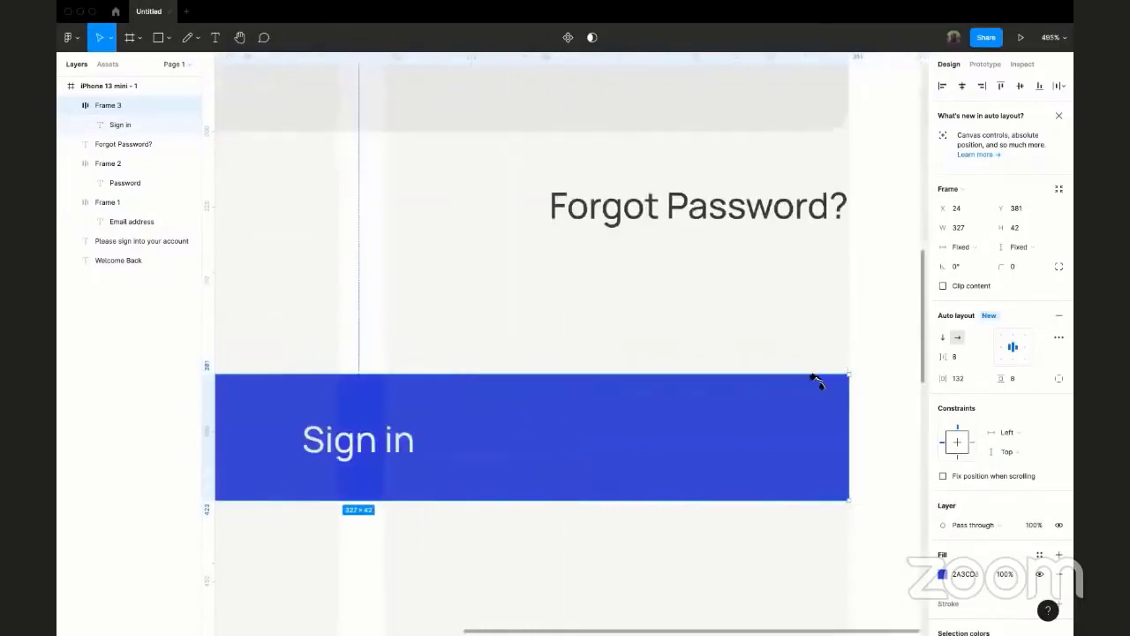
{"action": "key", "text": "Escape"}
{"action": "scroll", "coordinate": [797, 411], "scroll_direction": "down", "scroll_amount": 5}
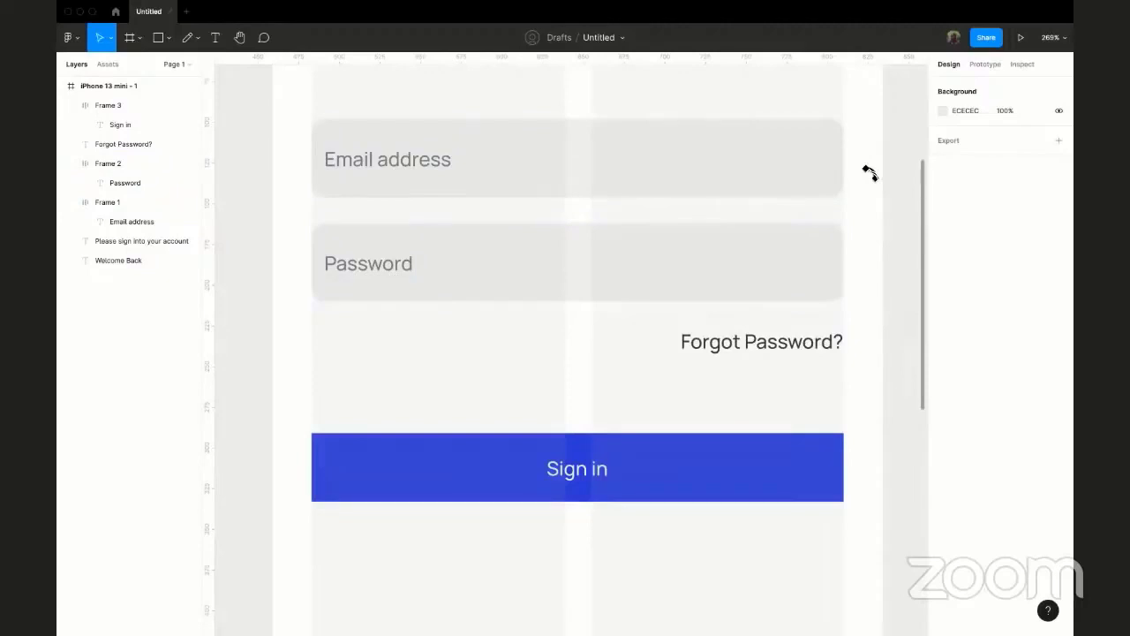
{"action": "left_click", "coordinate": [812, 479]}
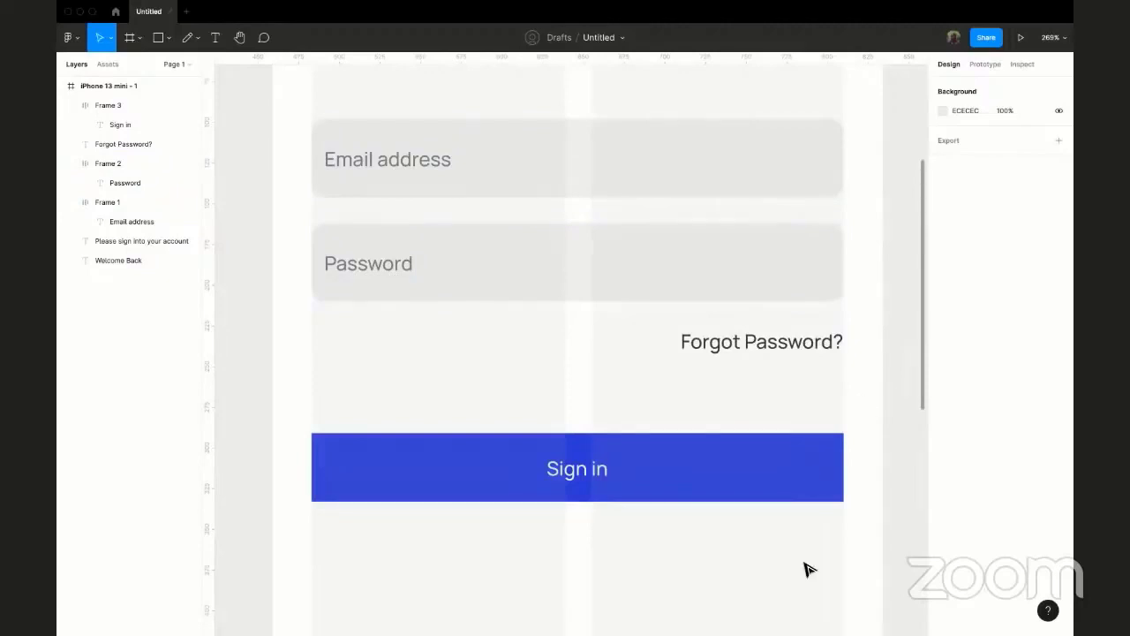
{"action": "left_click", "coordinate": [733, 552]}
{"action": "left_click", "coordinate": [801, 444]}
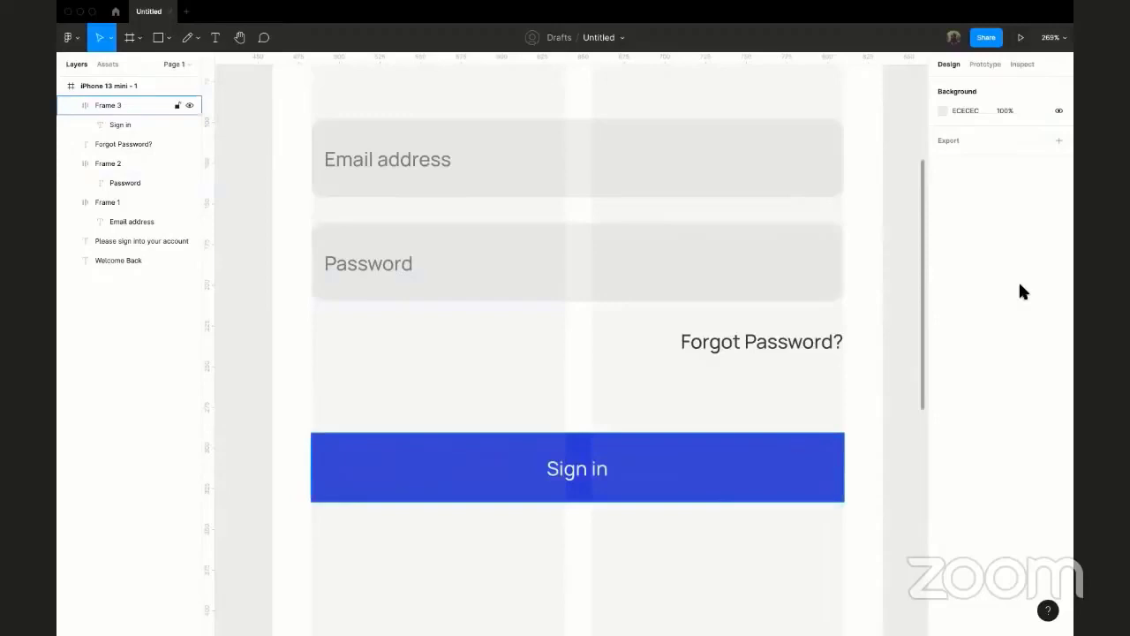
{"action": "left_click", "coordinate": [793, 269]}
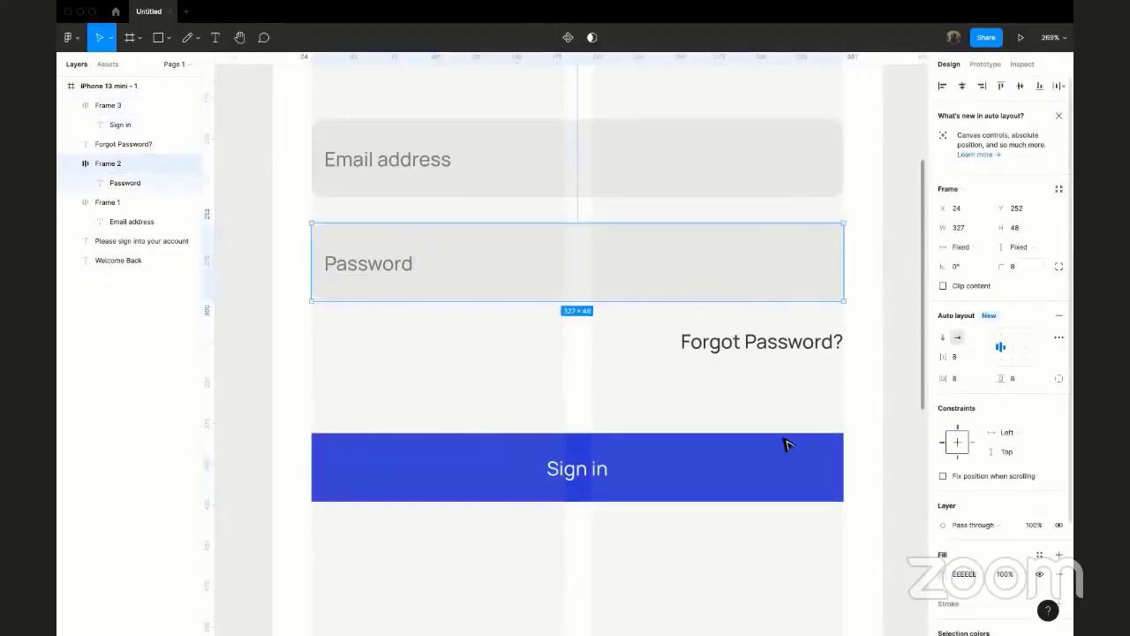
- Set the corner radius of the blue "Sign in" button to 8
{"action": "key", "text": "ctrl+z"}
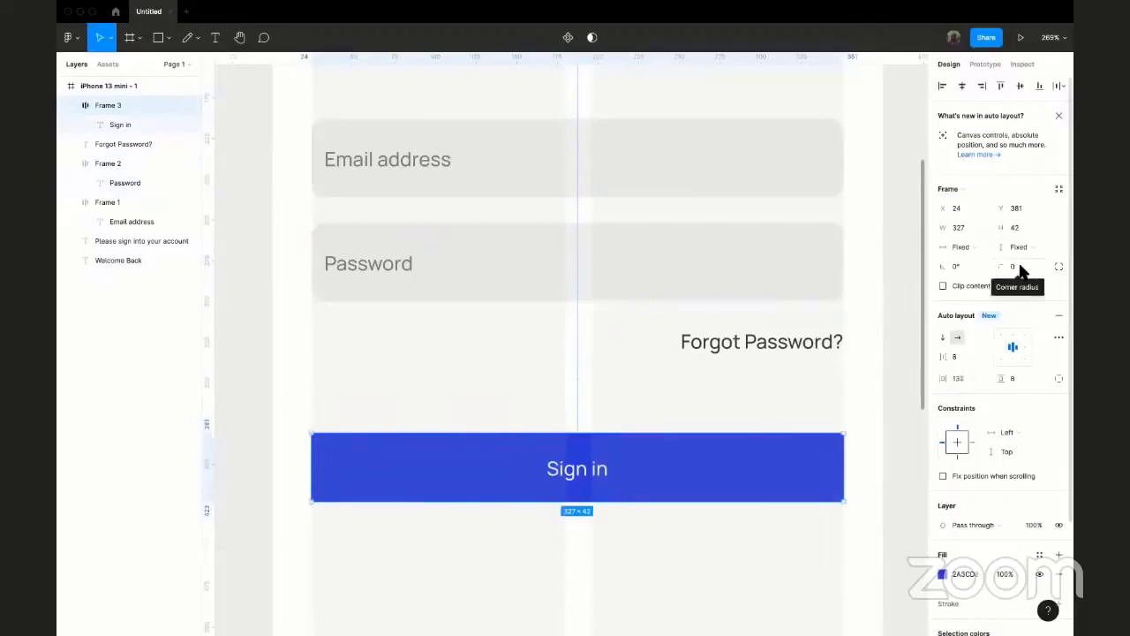
{"action": "left_click", "coordinate": [1019, 267]}
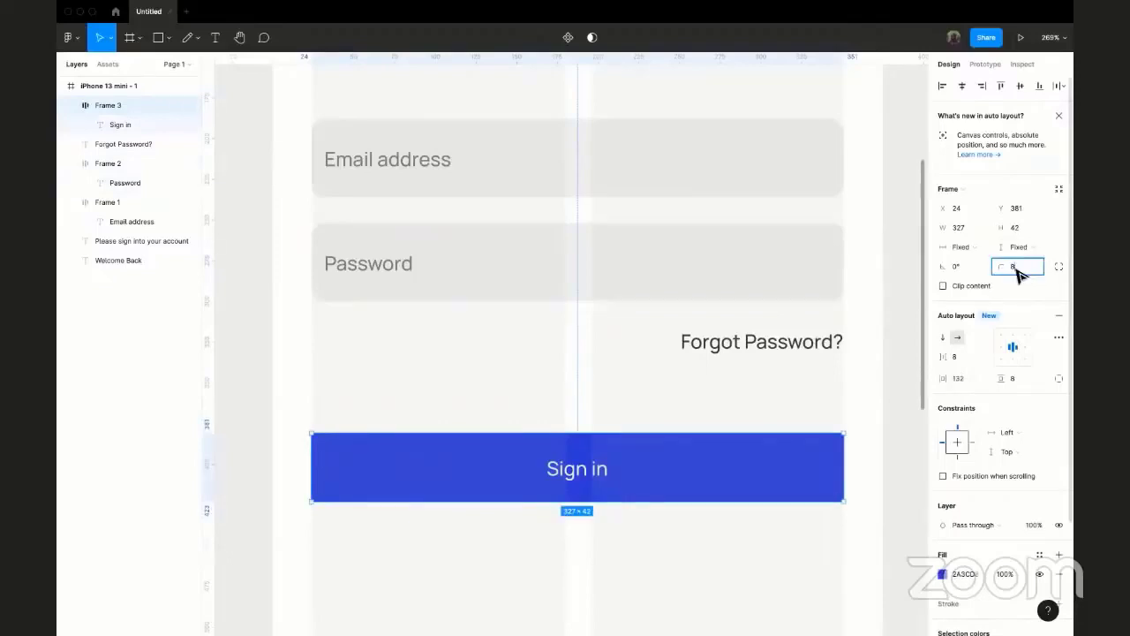
{"action": "left_click", "coordinate": [740, 560]}
{"action": "scroll", "coordinate": [737, 530], "scroll_direction": "down", "scroll_amount": 5, "text": "ctrl"}
{"action": "scroll", "coordinate": [742, 520], "scroll_direction": "up", "scroll_amount": 2, "text": "ctrl"}
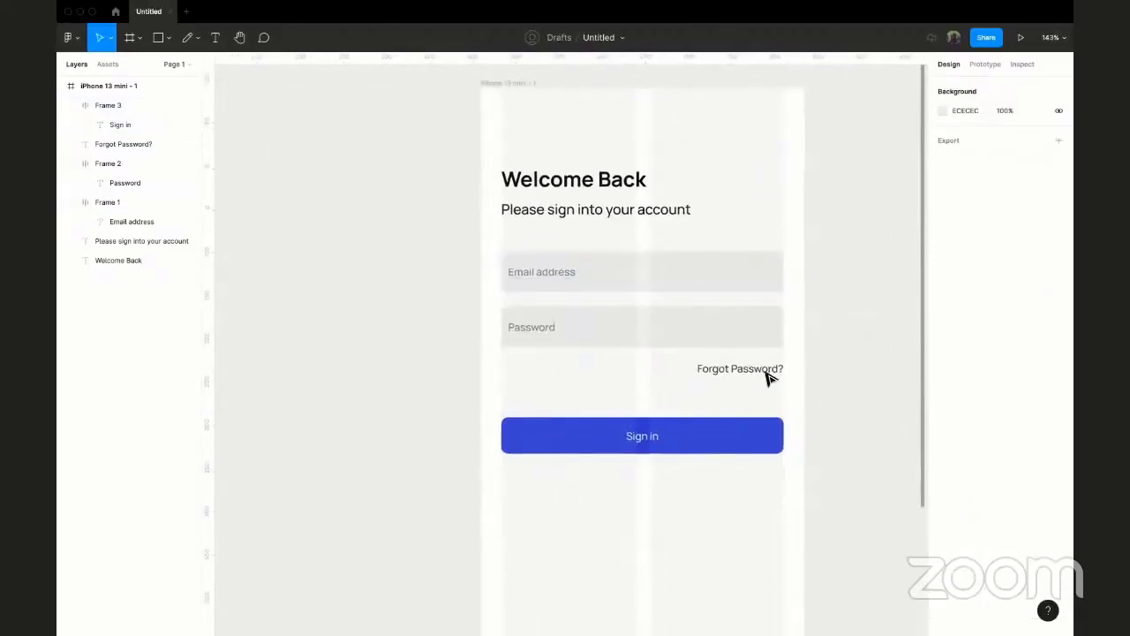
- Move the "Sign in" button up to Y 372, leaving a 40 gap below the "Forgot Password?" label
{"action": "left_click", "coordinate": [674, 419]}
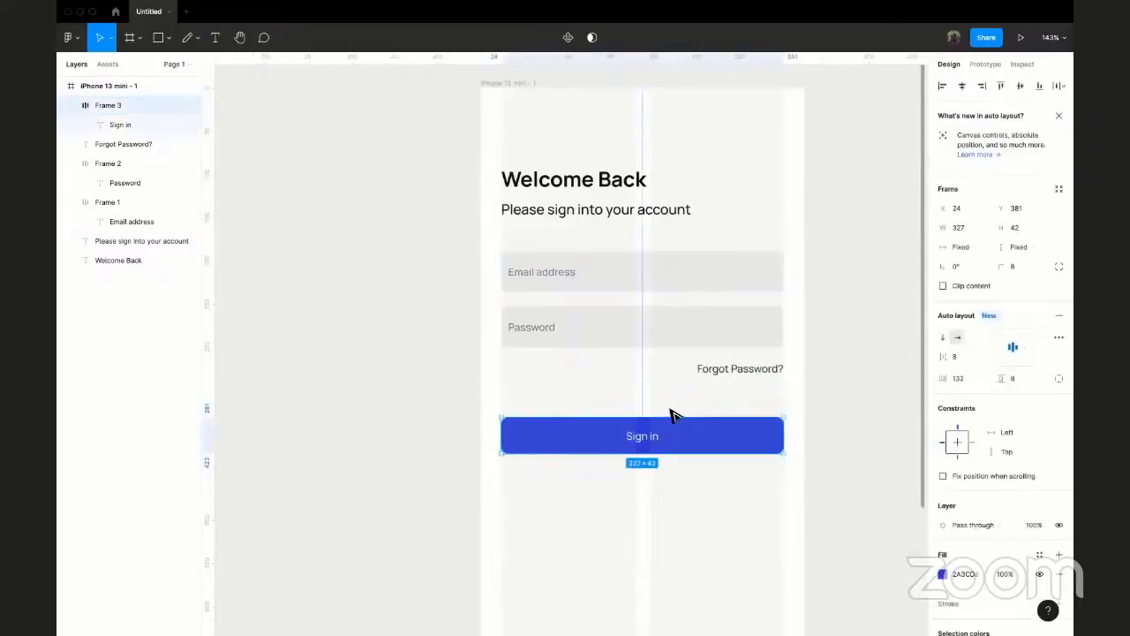
{"action": "key", "text": "alt"}
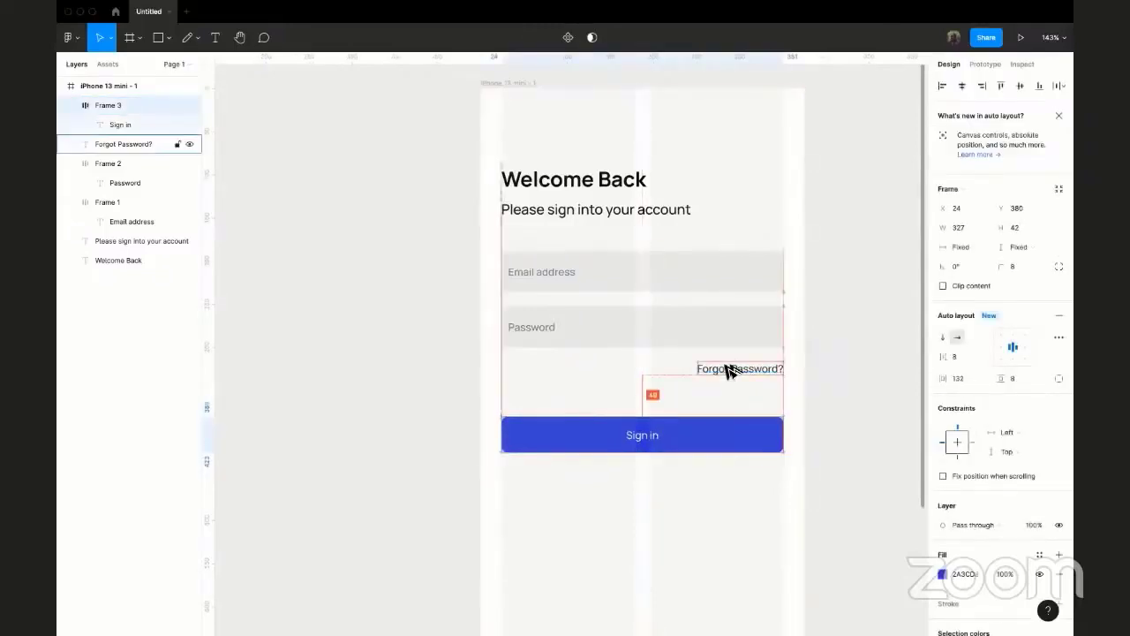
{"action": "key", "text": "Up"}
{"action": "mouse_move", "coordinate": [713, 420]}
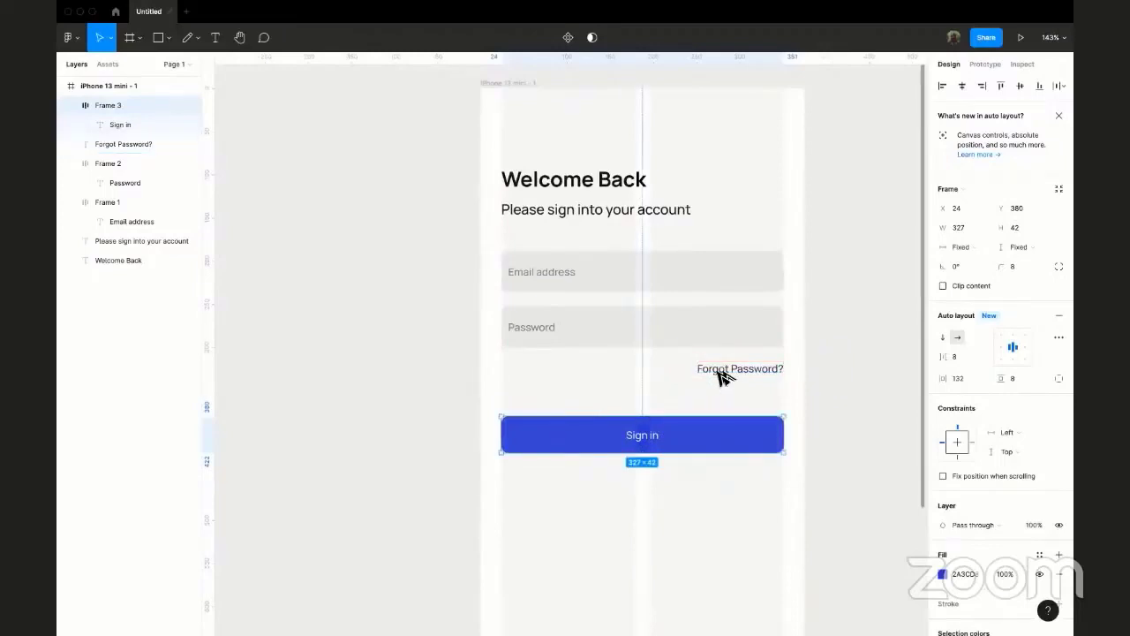
{"action": "key", "text": "Up"}
{"action": "key", "text": "Up"}
{"action": "key", "text": "Up"}
{"action": "key", "text": "Up"}
{"action": "key", "text": "Up"}
{"action": "key", "text": "Up"}
{"action": "key", "text": "Up"}
{"action": "key", "text": "Up"}
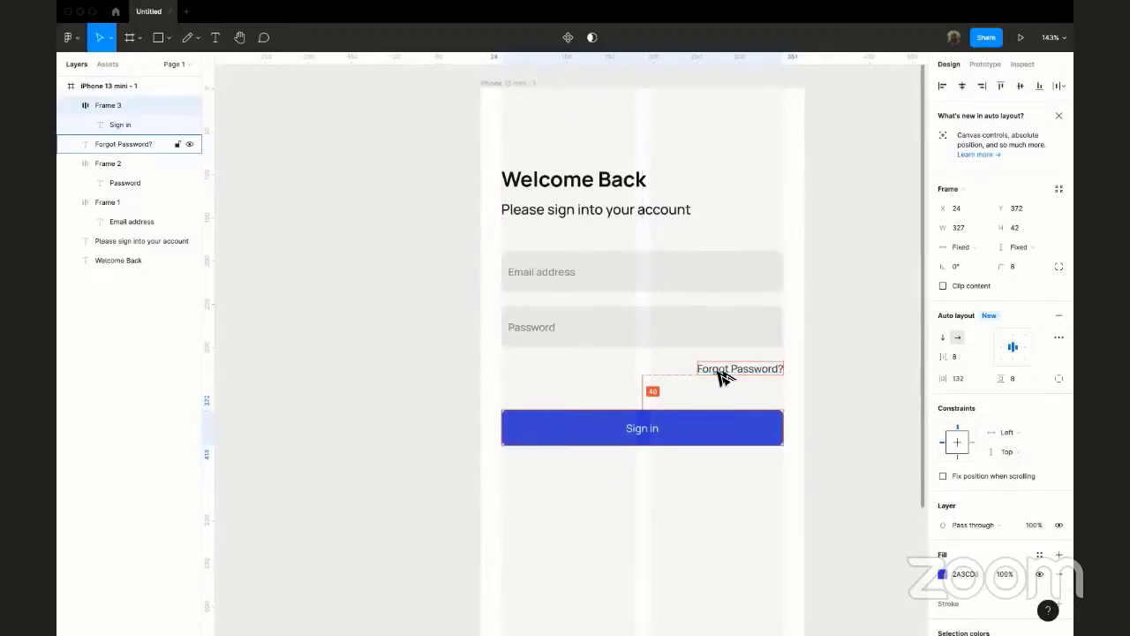
- Try the "Sign in" button 8 lower and return it to Y 372 to compare the spacing
{"action": "key", "text": "Down"}
{"action": "key", "text": "Down"}
{"action": "key", "text": "Down"}
{"action": "key", "text": "Down"}
{"action": "key", "text": "Down"}
{"action": "key", "text": "Down"}
{"action": "key", "text": "Down"}
{"action": "key", "text": "Down"}
{"action": "key", "text": "Up"}
{"action": "key", "text": "Up"}
{"action": "key", "text": "Up"}
{"action": "key", "text": "Up"}
{"action": "key", "text": "Up"}
{"action": "key", "text": "Up"}
{"action": "key", "text": "Up"}
{"action": "key", "text": "Up"}
{"action": "scroll", "coordinate": [718, 377], "scroll_direction": "down", "scroll_amount": 3}
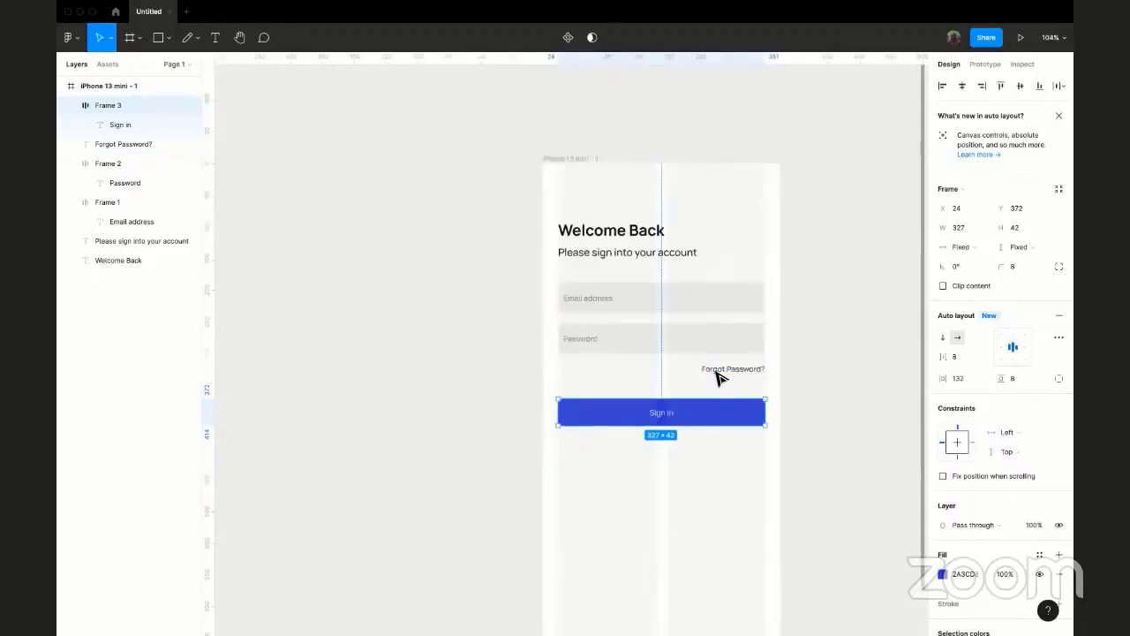
- Nudge the "Sign in" button up by another 8, closer to the "Forgot Password?" label, and deselect it
{"action": "key", "text": "Up"}
{"action": "key", "text": "Up"}
{"action": "key", "text": "Up"}
{"action": "key", "text": "Up"}
{"action": "key", "text": "Up"}
{"action": "key", "text": "Up"}
{"action": "key", "text": "Up"}
{"action": "key", "text": "Up"}
{"action": "left_click", "coordinate": [862, 402]}
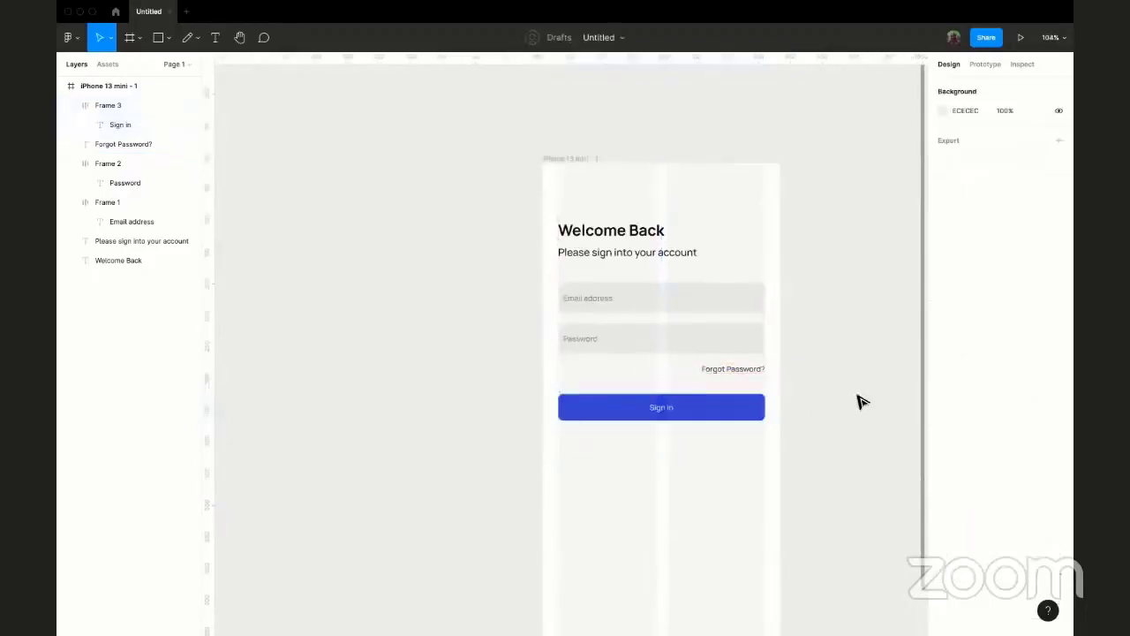
- Examine the layout and spacing of the sign-in screen from the welcome heading to the button
{"action": "scroll", "coordinate": [862, 402], "scroll_direction": "down", "scroll_amount": 4}
{"action": "scroll", "coordinate": [631, 326], "scroll_direction": "up", "scroll_amount": 5}
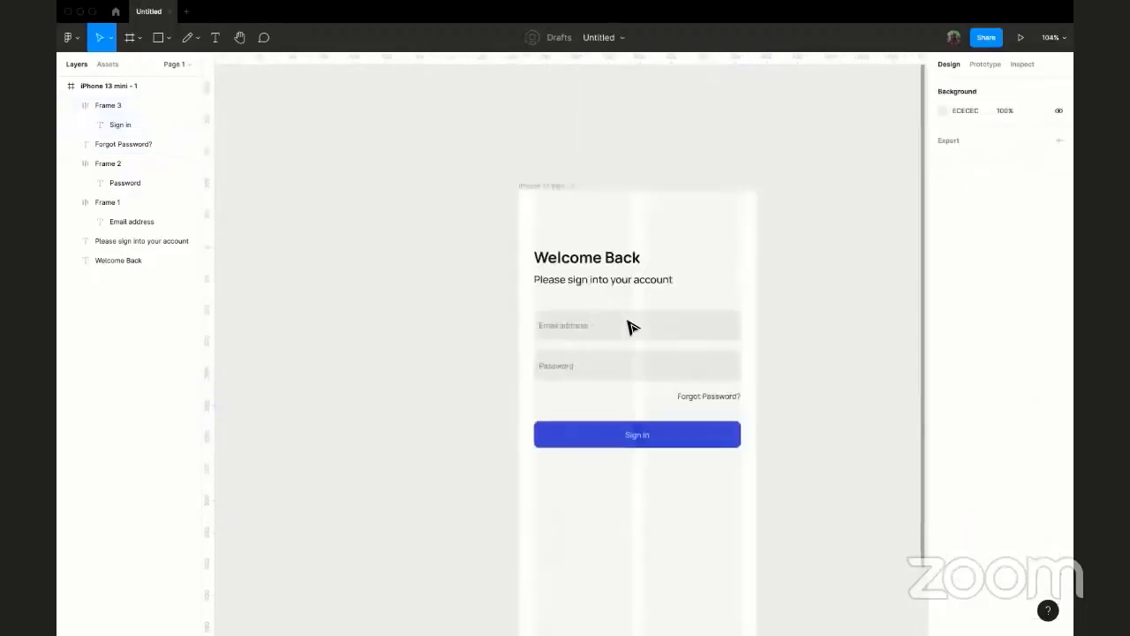
{"action": "scroll", "coordinate": [631, 326], "scroll_direction": "down", "scroll_amount": 2}
{"action": "scroll", "coordinate": [563, 143], "scroll_direction": "down", "scroll_amount": 2}
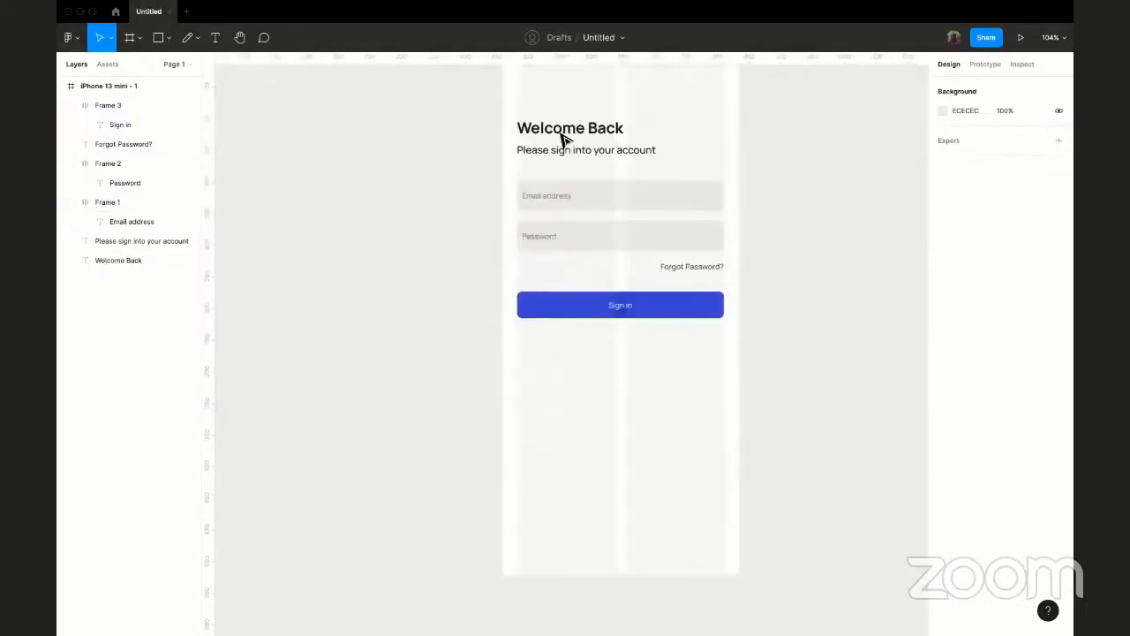
{"action": "scroll", "coordinate": [562, 139], "scroll_direction": "up", "scroll_amount": 3}
{"action": "scroll", "coordinate": [566, 265], "scroll_direction": "up", "scroll_amount": 2}
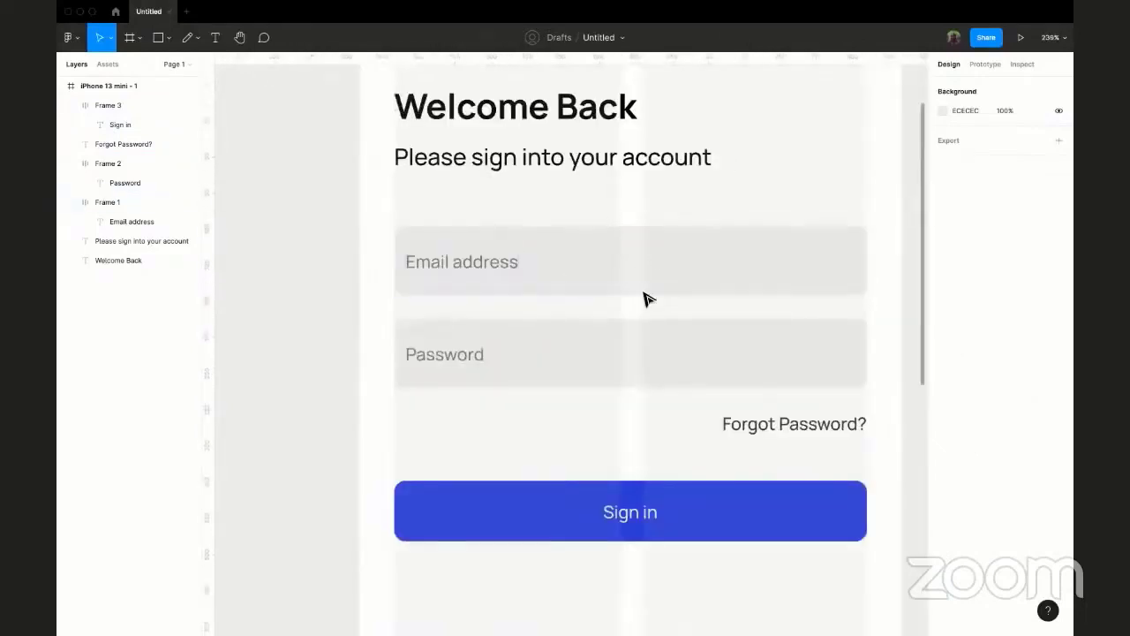
{"action": "scroll", "coordinate": [666, 274], "scroll_direction": "right", "scroll_amount": 1}
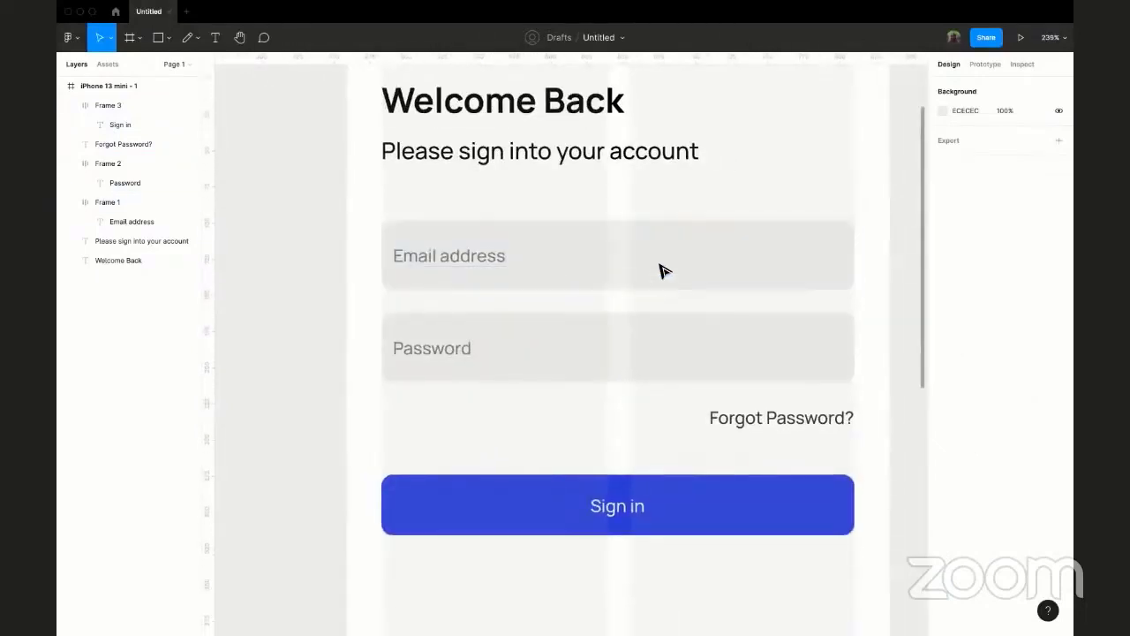
- Compare the email and password fields with and without their EEEEEE fill, and leave the fill hidden on both
{"action": "left_click", "coordinate": [664, 271]}
{"action": "left_click", "coordinate": [712, 348], "text": "shift"}
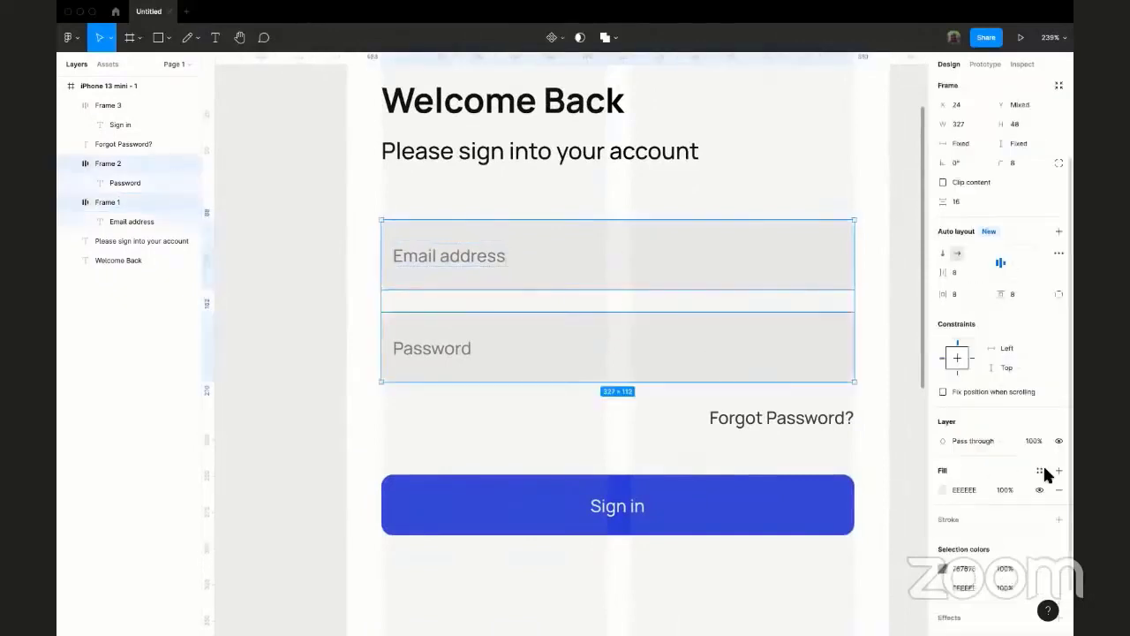
{"action": "scroll", "coordinate": [1045, 474], "scroll_direction": "down", "scroll_amount": 2}
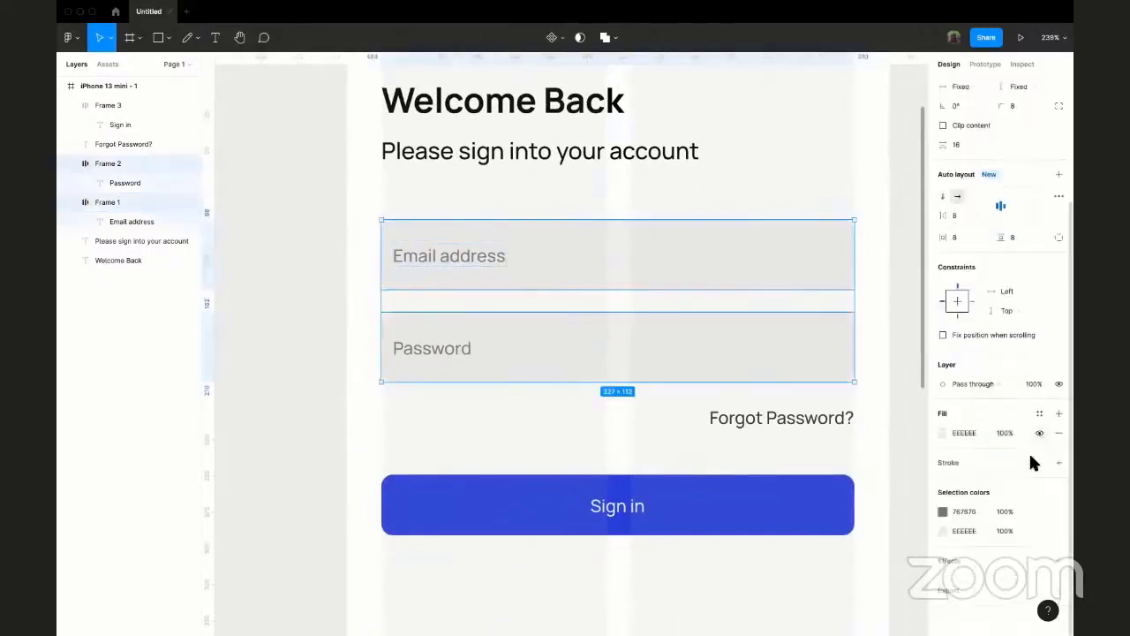
{"action": "left_click", "coordinate": [1039, 433]}
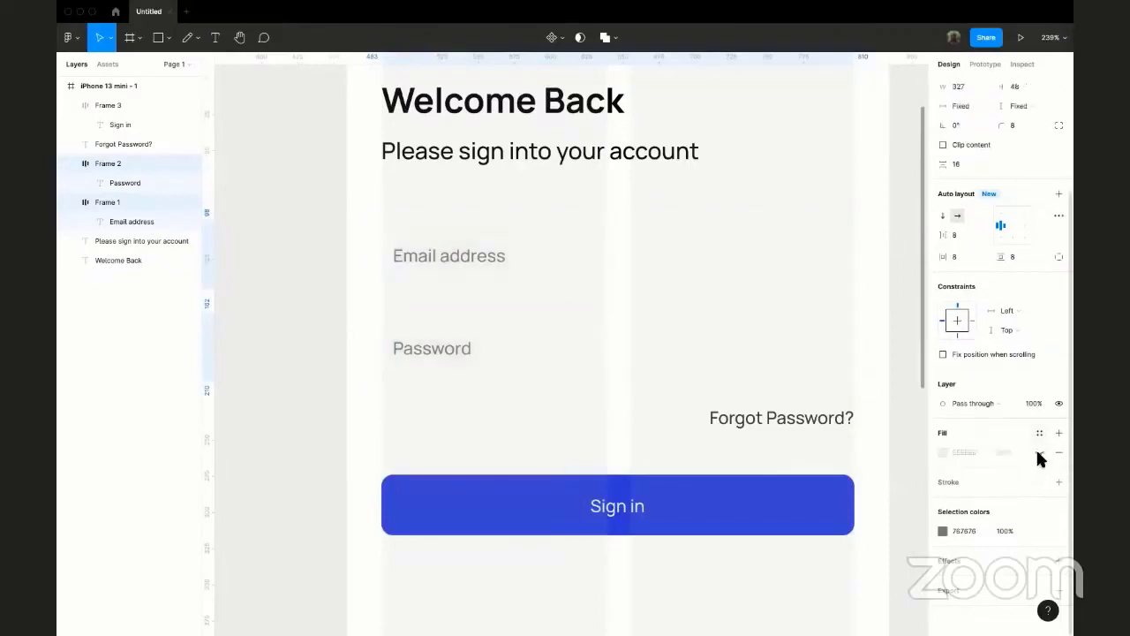
{"action": "left_click", "coordinate": [1039, 446]}
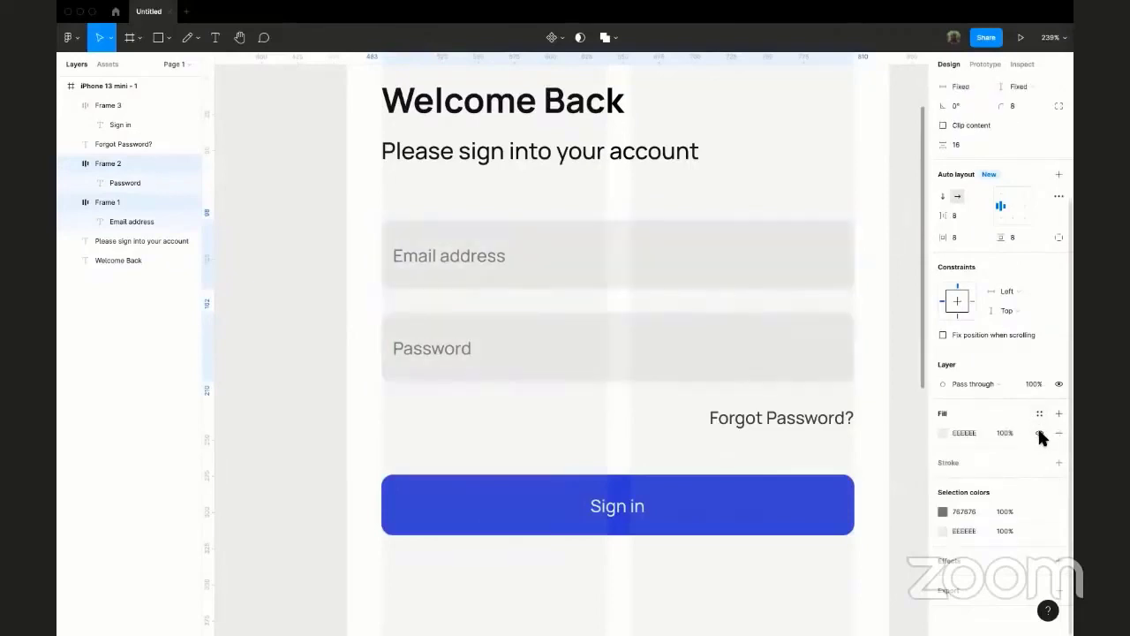
{"action": "left_click", "coordinate": [1040, 433]}
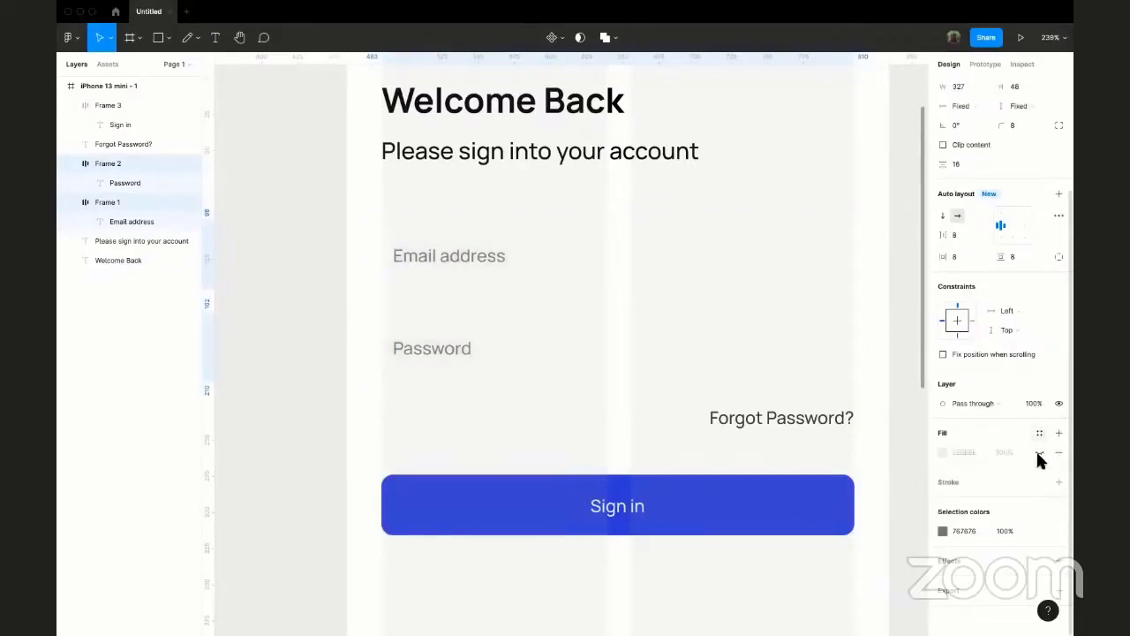
{"action": "left_click", "coordinate": [1039, 452]}
{"action": "left_click", "coordinate": [1039, 435]}
{"action": "left_click", "coordinate": [1039, 450]}
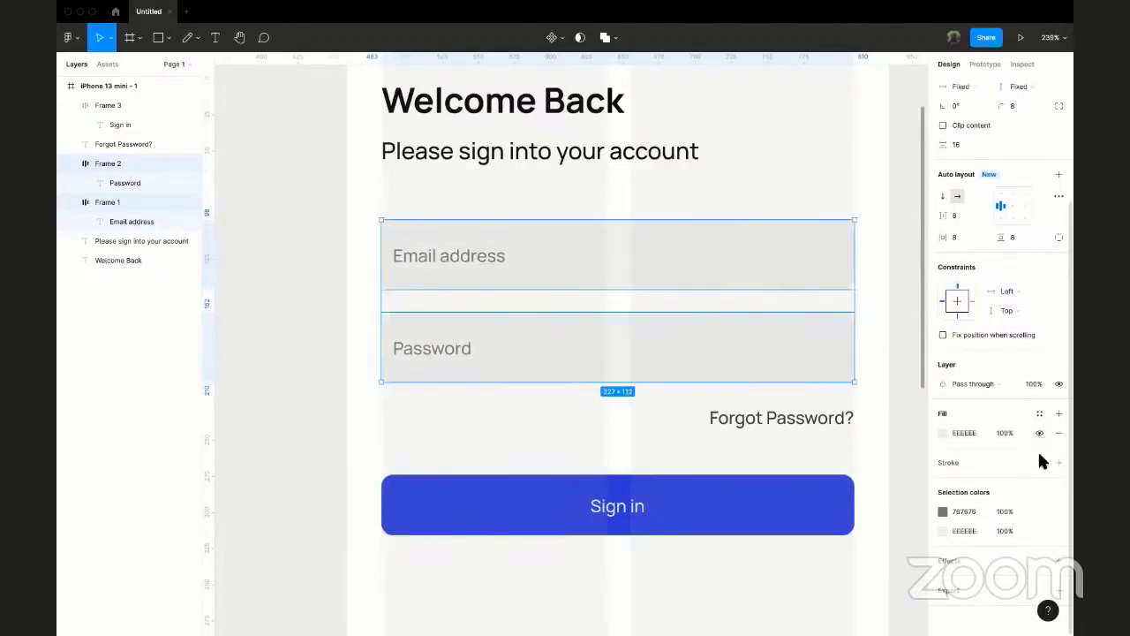
{"action": "left_click", "coordinate": [1040, 433]}
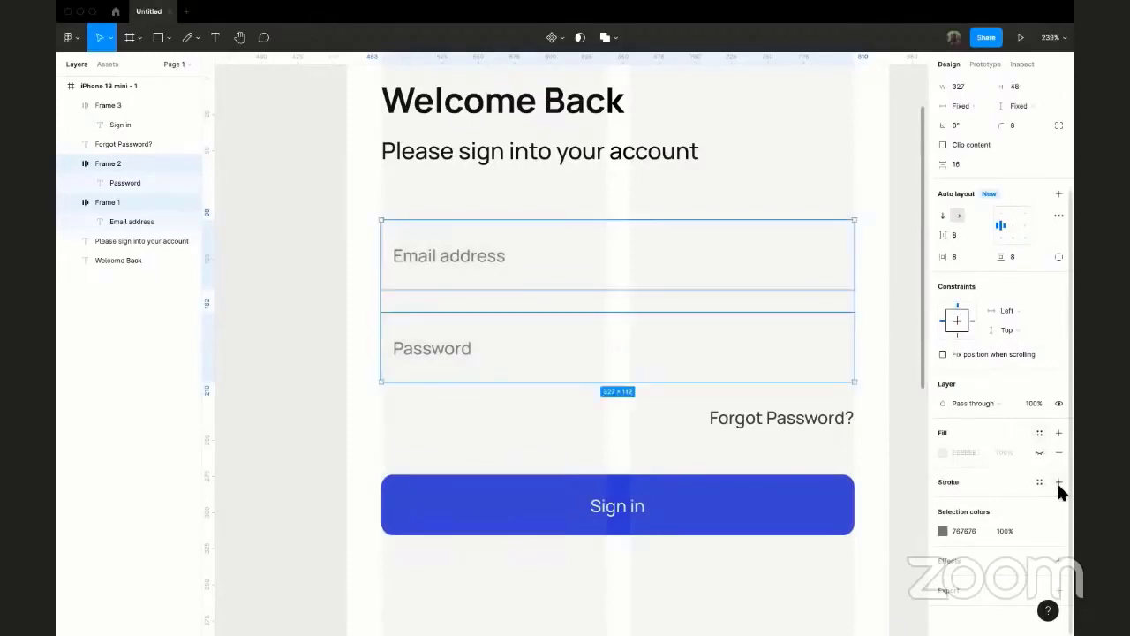
- Add a stroke to both input fields and change its color to gray 909090
{"action": "left_click", "coordinate": [1058, 481]}
{"action": "scroll", "coordinate": [1051, 481], "scroll_direction": "down", "scroll_amount": 1}
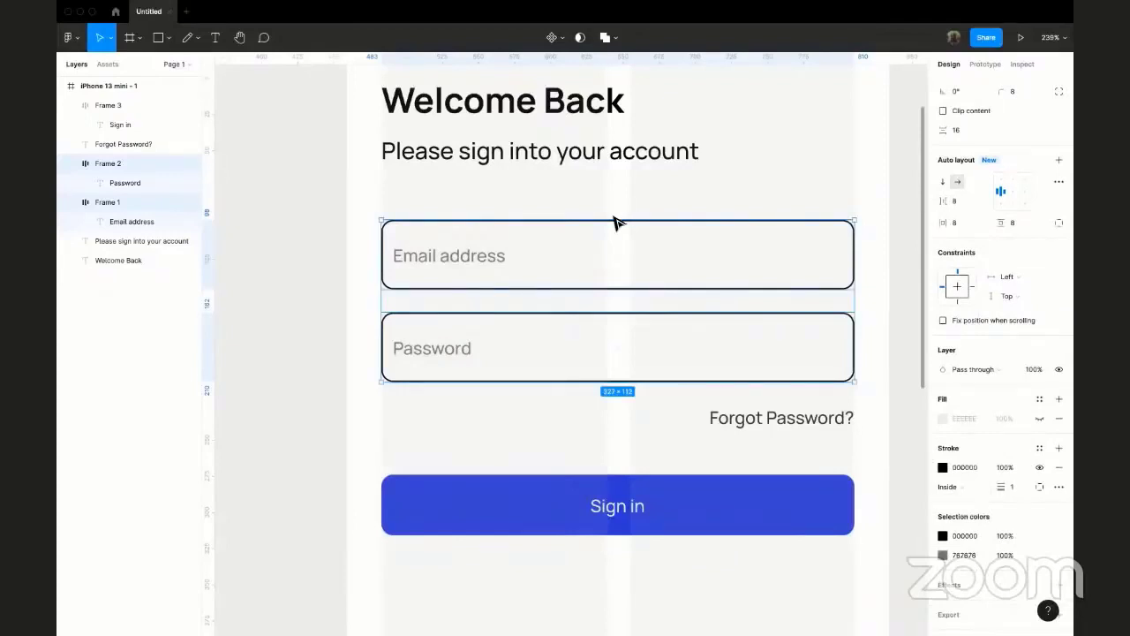
{"action": "left_click", "coordinate": [943, 468]}
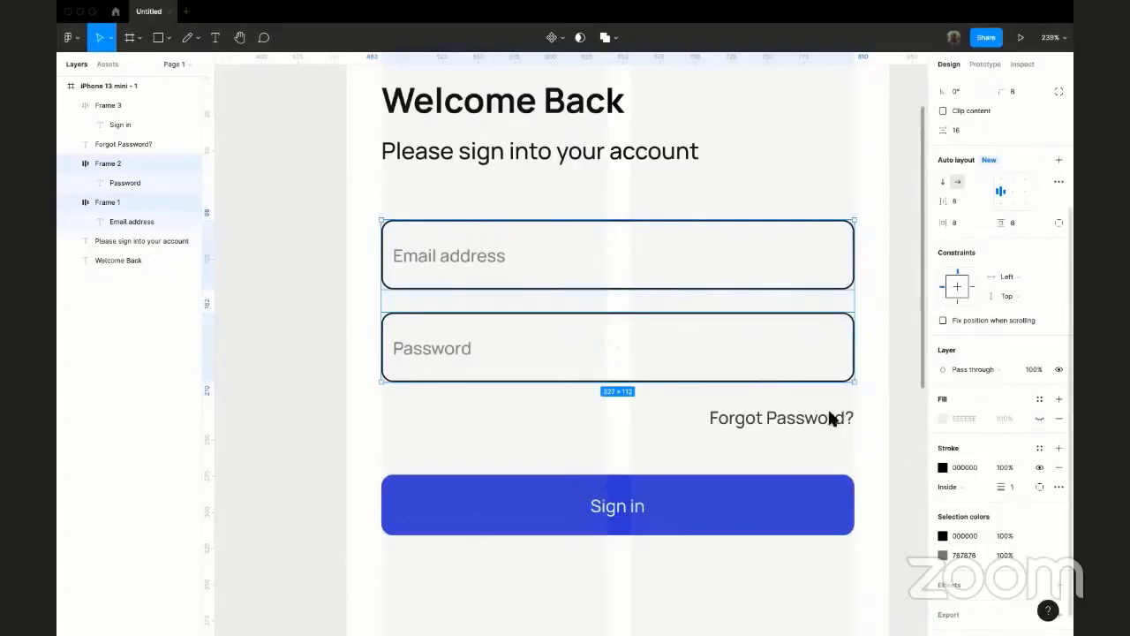
{"action": "left_click", "coordinate": [785, 409]}
{"action": "mouse_move", "coordinate": [765, 395]}
{"action": "left_mouse_down"}
{"action": "mouse_move", "coordinate": [765, 384]}
{"action": "mouse_move", "coordinate": [758, 409]}
{"action": "left_mouse_up"}
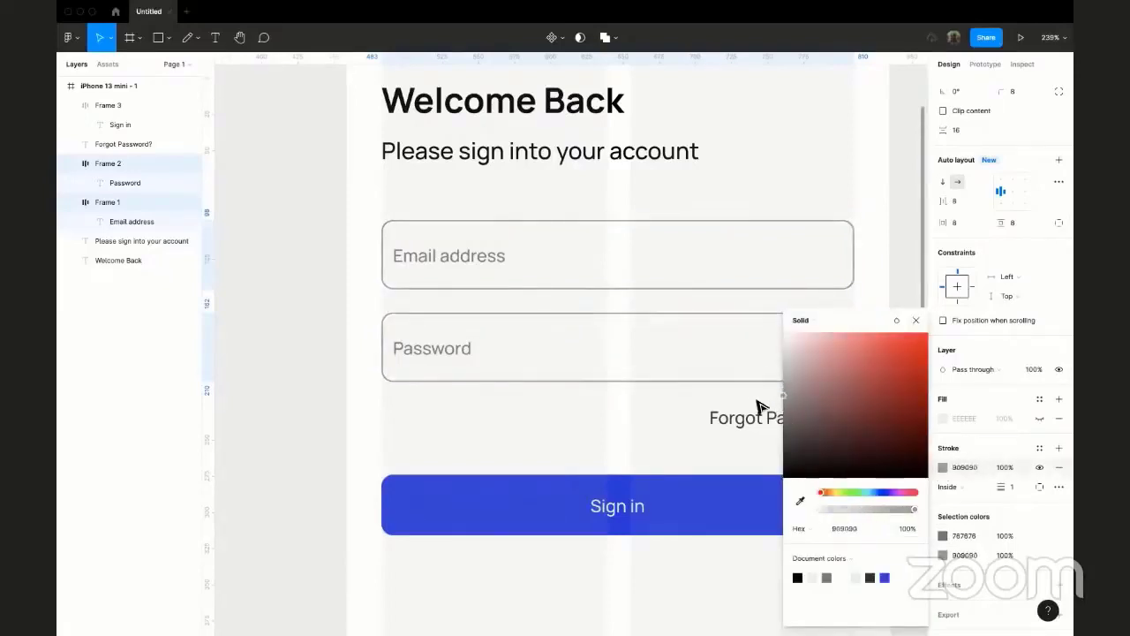
{"action": "left_click", "coordinate": [916, 320]}
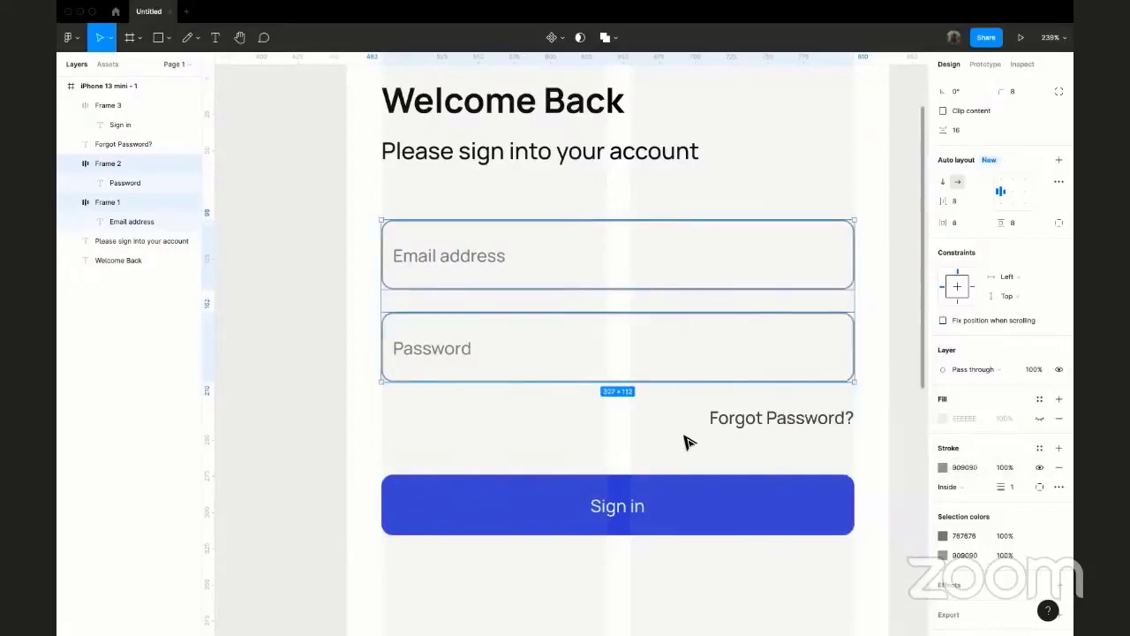
{"action": "left_click", "coordinate": [681, 442]}
- Review the whole sign-in screen with its outlined fields and the empty area below the button
{"action": "scroll", "coordinate": [681, 477], "scroll_direction": "down", "scroll_amount": 3}
{"action": "scroll", "coordinate": [677, 451], "scroll_direction": "down", "scroll_amount": 2}
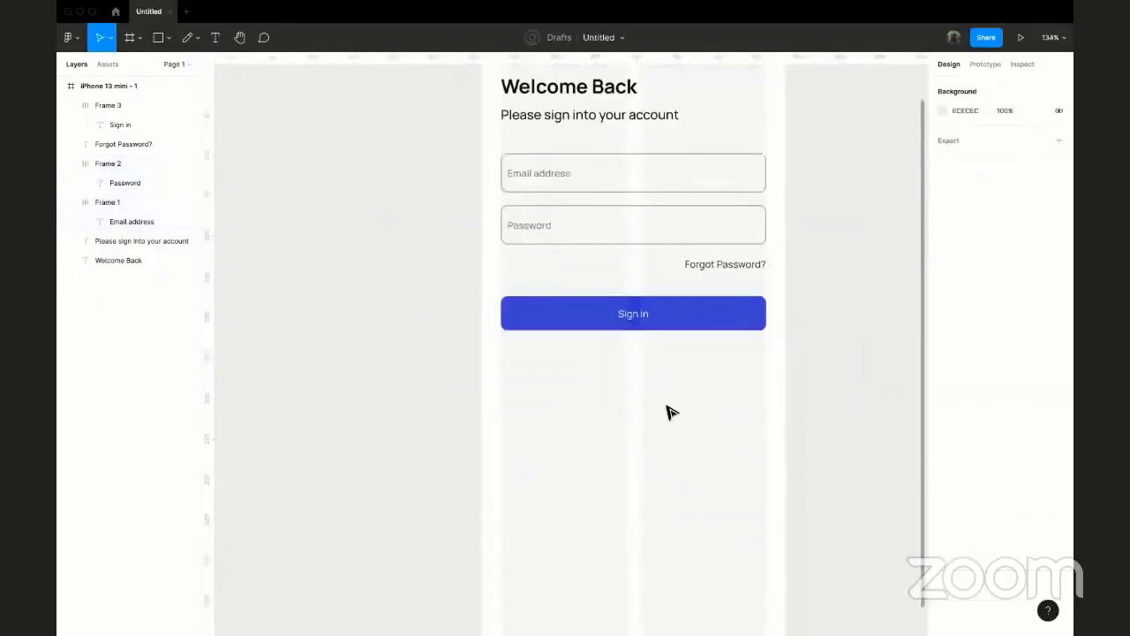
{"action": "scroll", "coordinate": [669, 412], "scroll_direction": "up", "scroll_amount": 3}
{"action": "scroll", "coordinate": [624, 449], "scroll_direction": "down", "scroll_amount": 1}
{"action": "scroll", "coordinate": [624, 450], "scroll_direction": "down", "scroll_amount": 3}
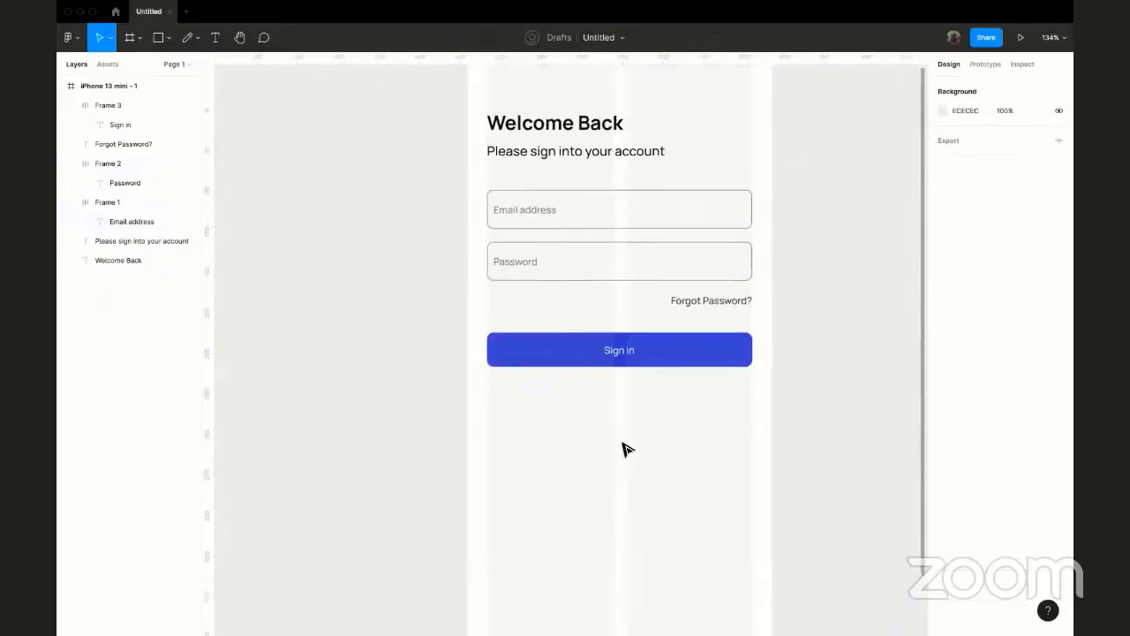
{"action": "scroll", "coordinate": [624, 449], "scroll_direction": "up", "scroll_amount": 1}
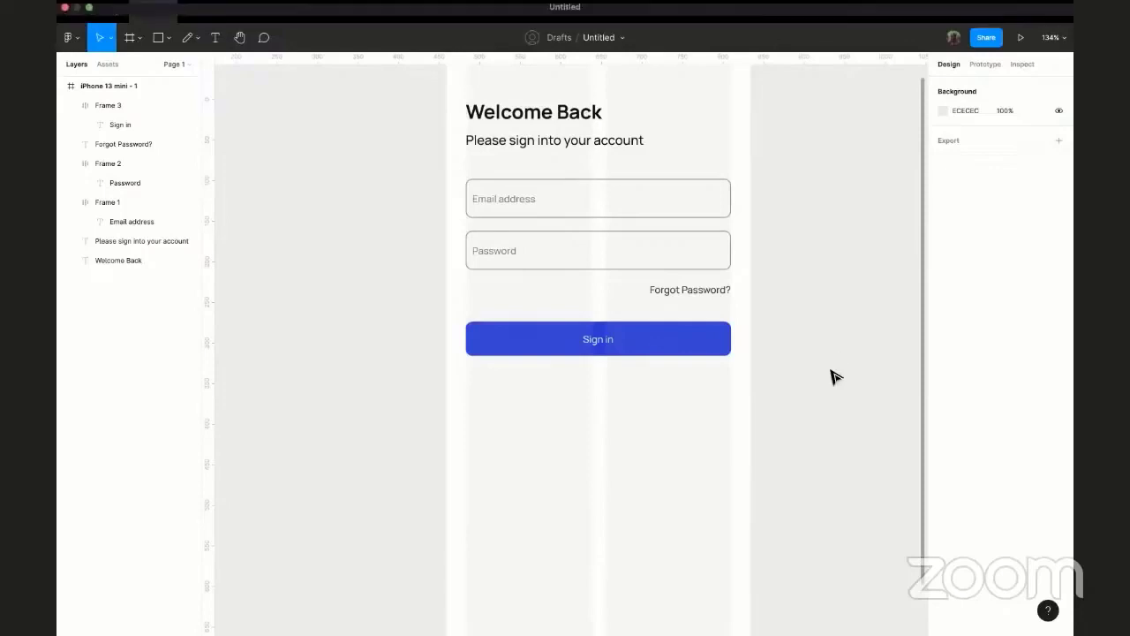
{"action": "scroll", "coordinate": [836, 377], "scroll_direction": "right", "scroll_amount": 5}
{"action": "scroll", "coordinate": [837, 378], "scroll_direction": "up", "scroll_amount": 2}
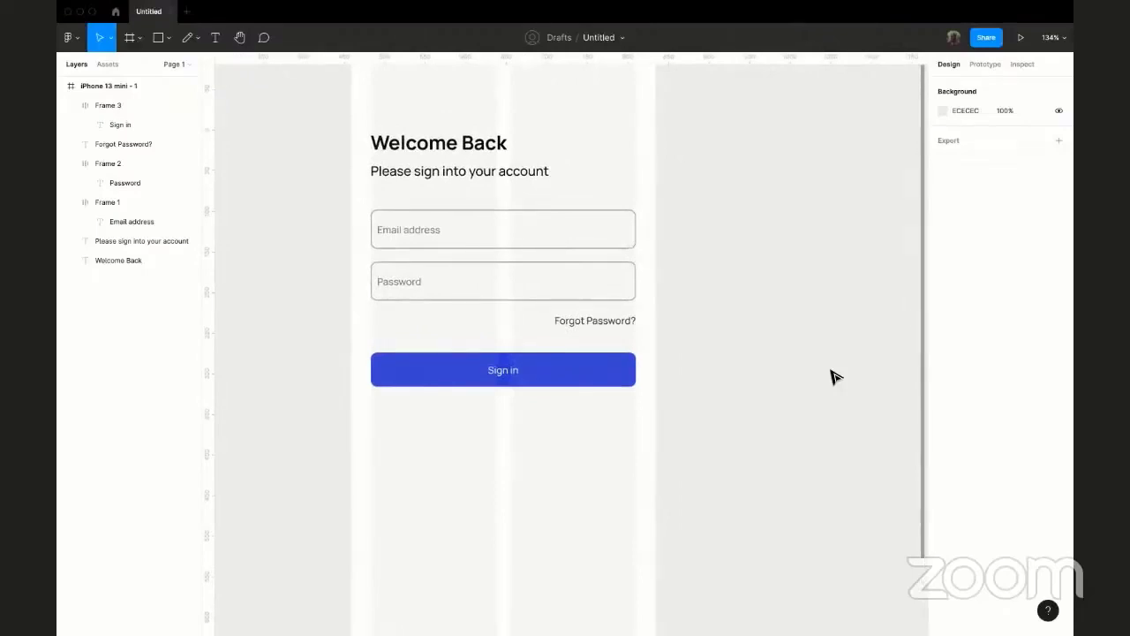
{"action": "scroll", "coordinate": [836, 377], "scroll_direction": "down", "scroll_amount": 3}
{"action": "scroll", "coordinate": [837, 377], "scroll_direction": "left", "scroll_amount": 3}
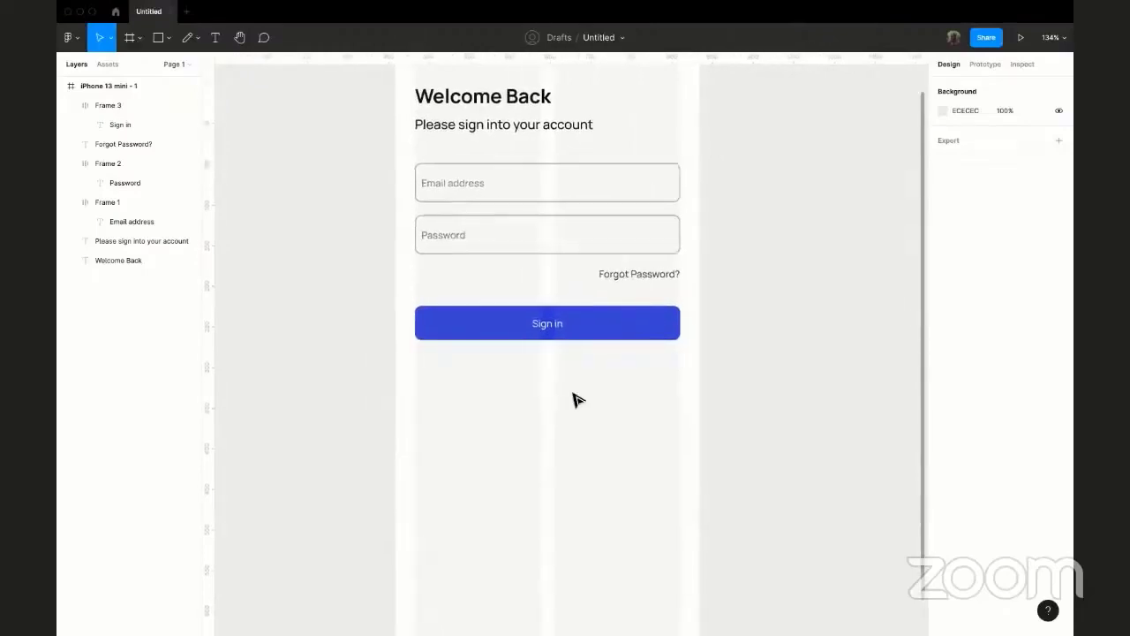
- Add the text "or continue with" below the "Sign in" button and center it horizontally in the phone frame
{"action": "scroll", "coordinate": [545, 377], "scroll_direction": "down", "scroll_amount": 1}
{"action": "key", "text": "t"}
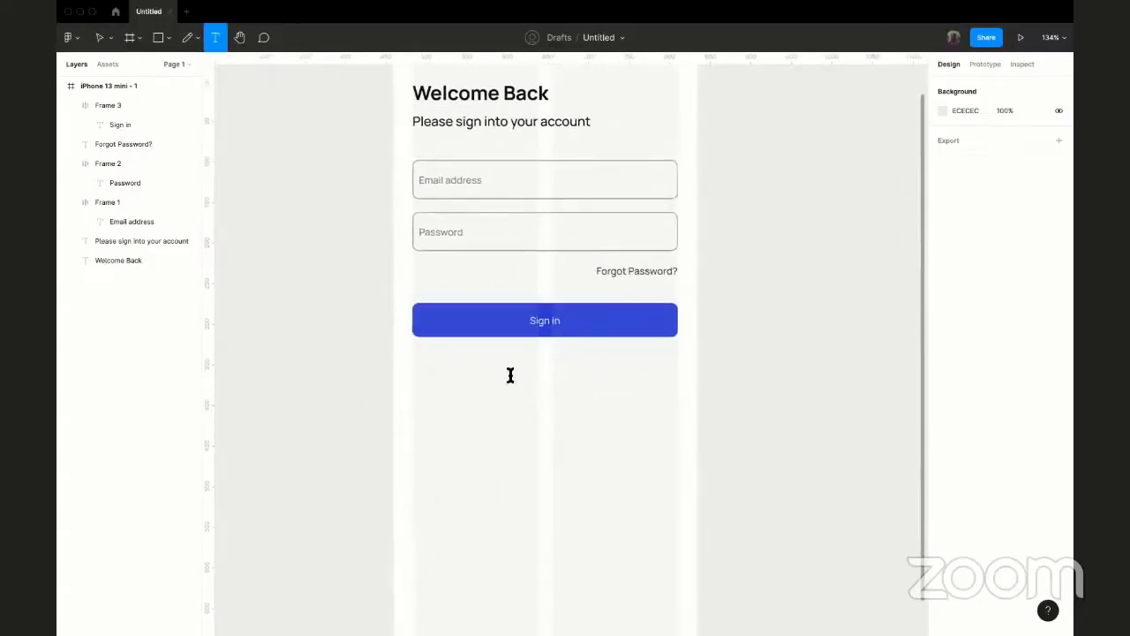
{"action": "left_click", "coordinate": [511, 378]}
{"action": "type", "text": "or"}
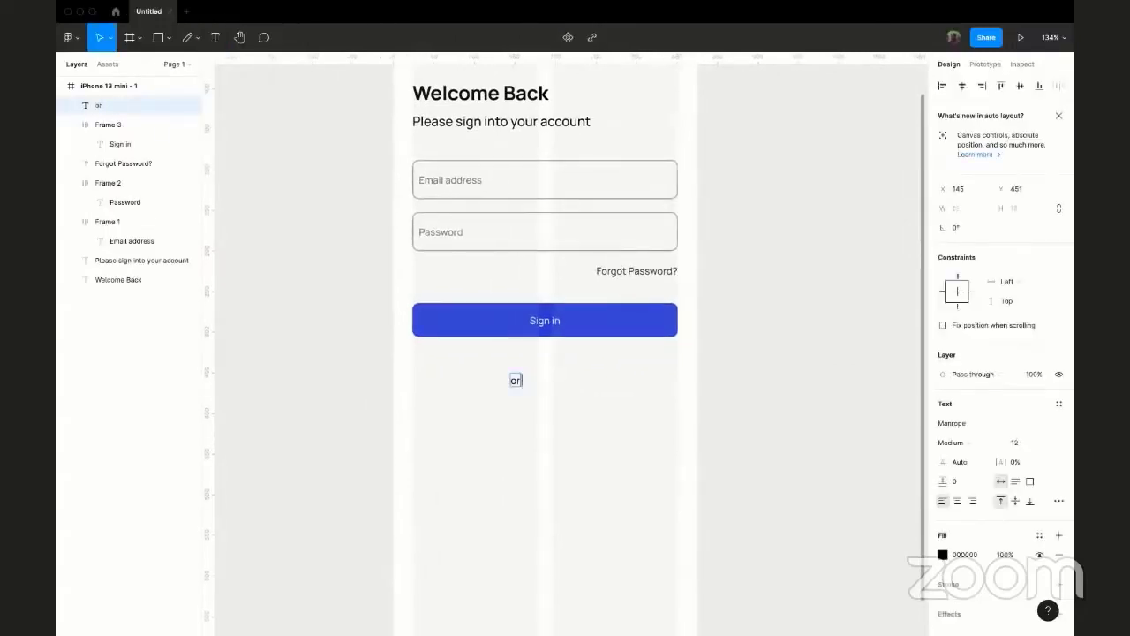
{"action": "type", "text": " continue with"}
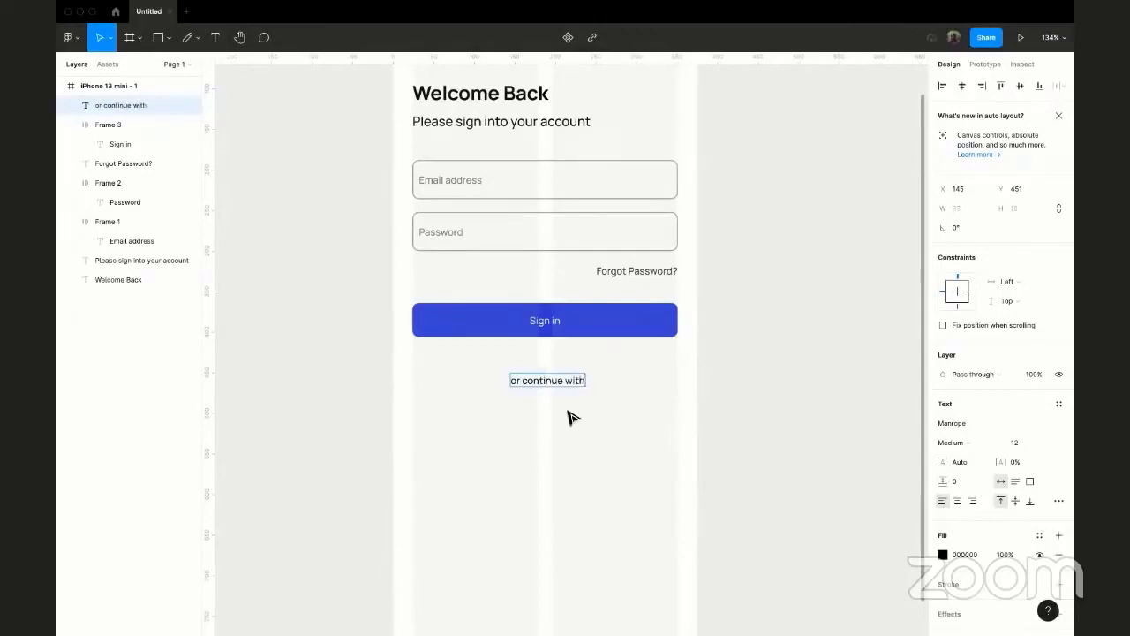
{"action": "key", "text": "Escape"}
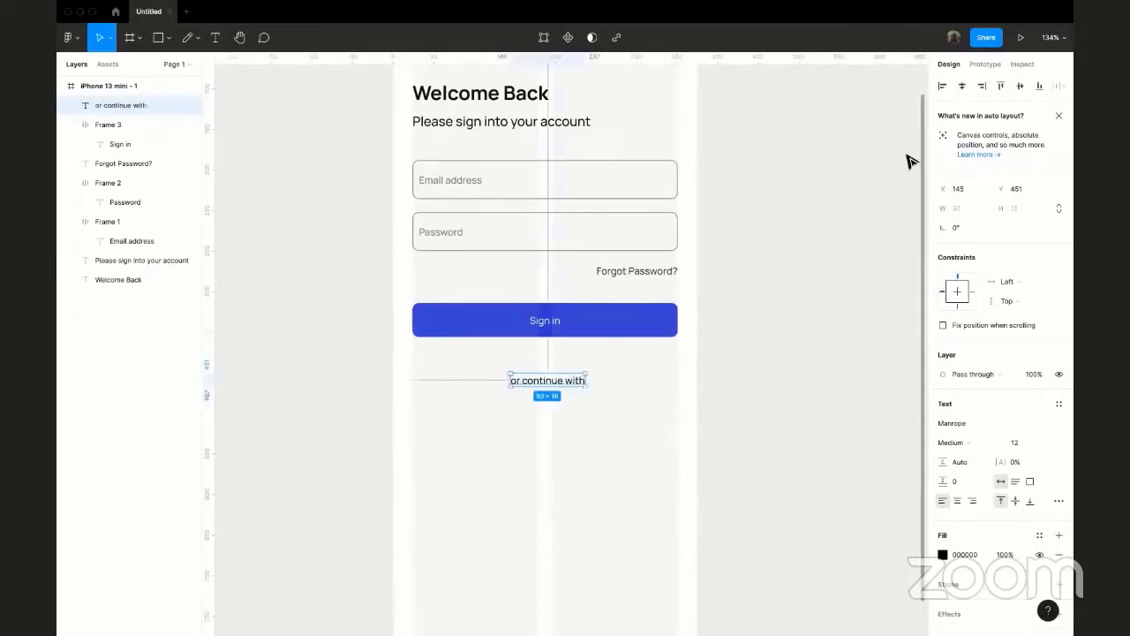
{"action": "left_click", "coordinate": [961, 87]}
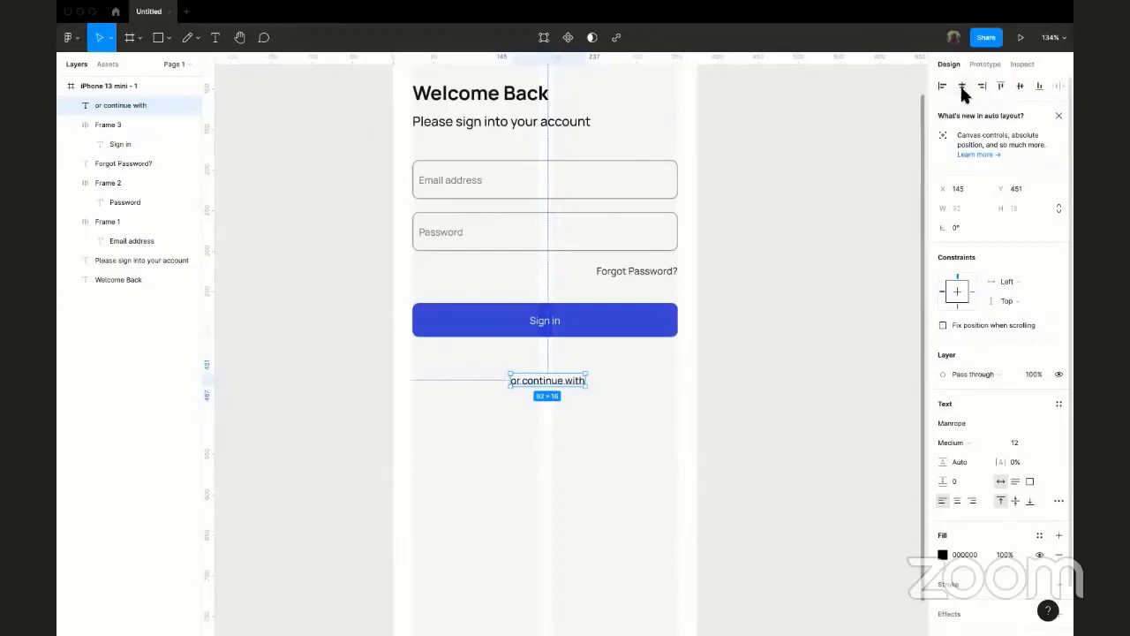
{"action": "scroll", "coordinate": [550, 405], "scroll_direction": "down", "scroll_amount": 1}
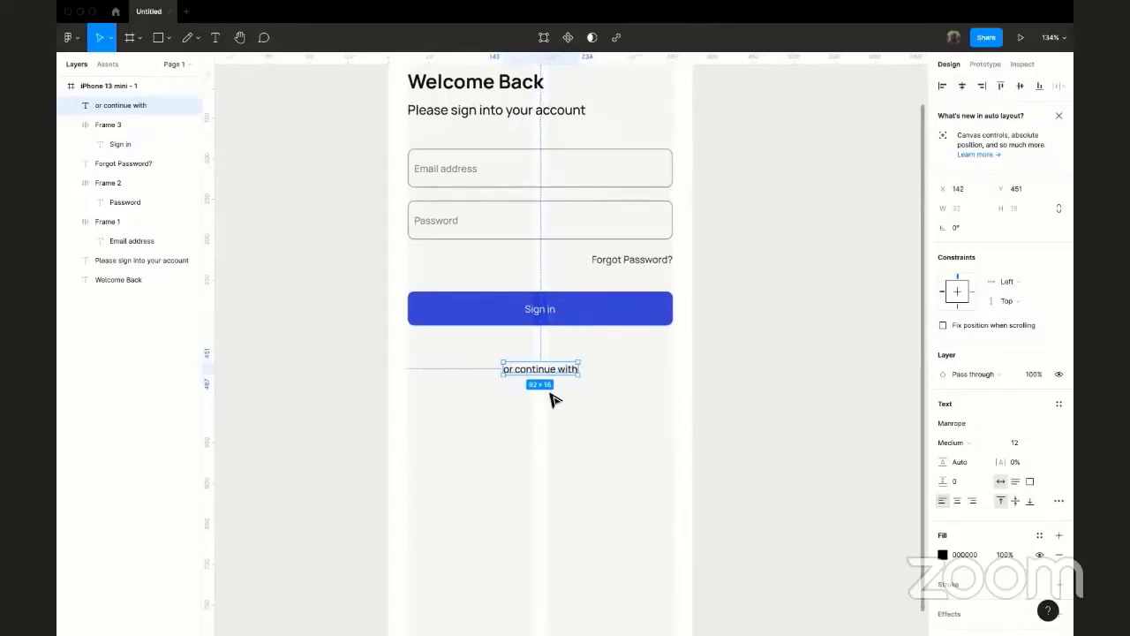
- Add the text "Google" below "or continue with" and center it horizontally in the phone frame
{"action": "left_click", "coordinate": [553, 398]}
{"action": "scroll", "coordinate": [530, 399], "scroll_direction": "down", "scroll_amount": 2}
{"action": "scroll", "coordinate": [515, 400], "scroll_direction": "up", "scroll_amount": 3}
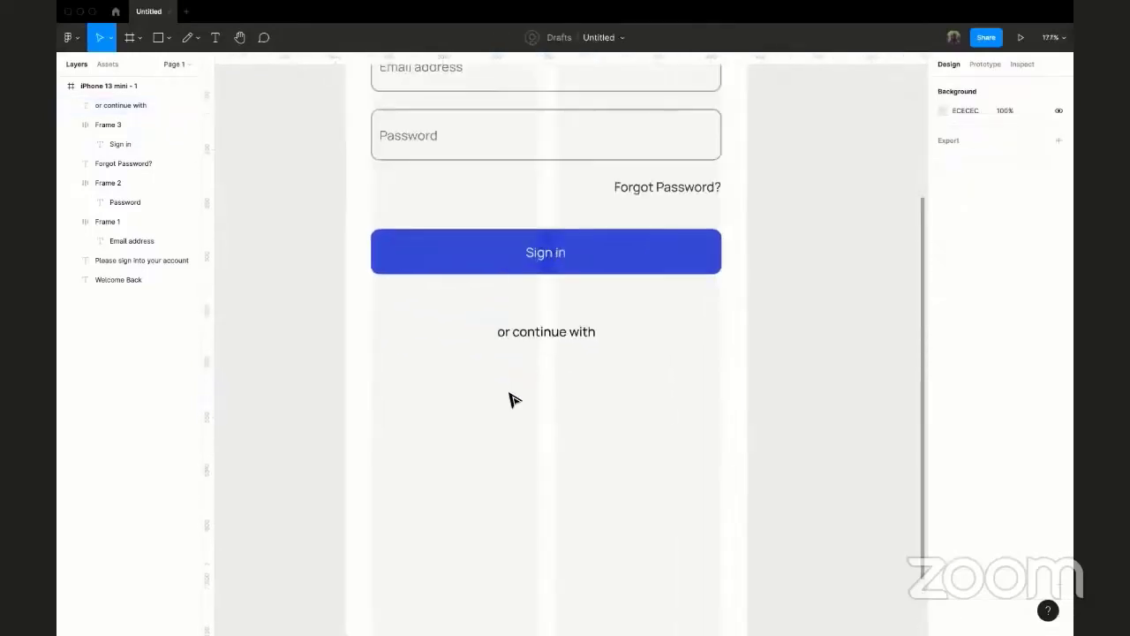
{"action": "scroll", "coordinate": [495, 399], "scroll_direction": "down", "scroll_amount": 1}
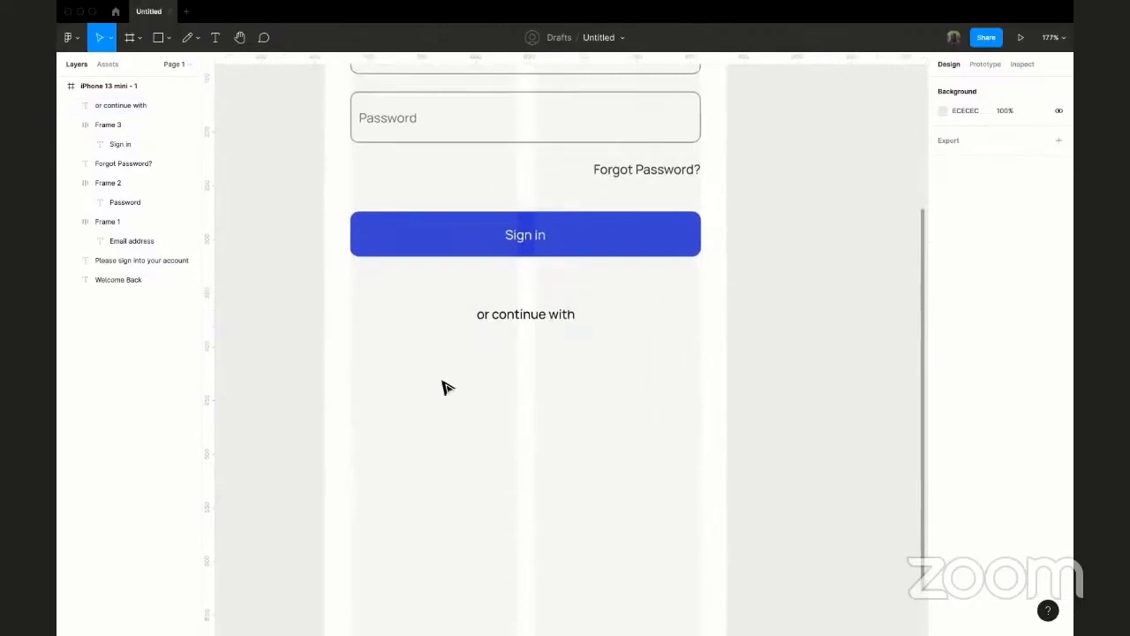
{"action": "key", "text": "t"}
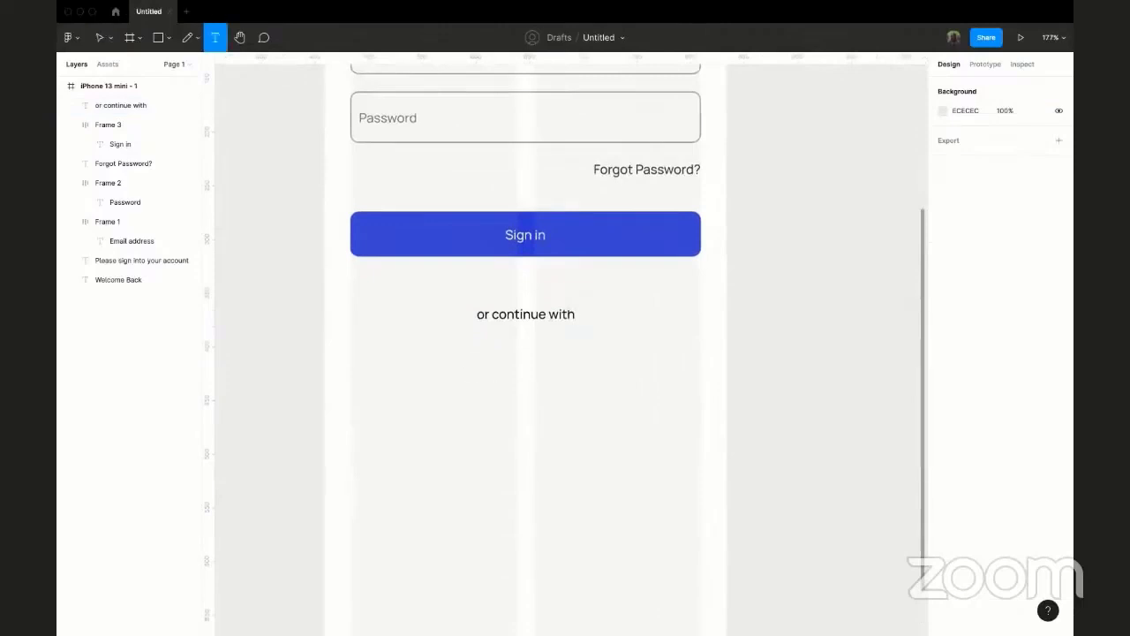
{"action": "left_click", "coordinate": [492, 371]}
{"action": "type", "text": "Google"}
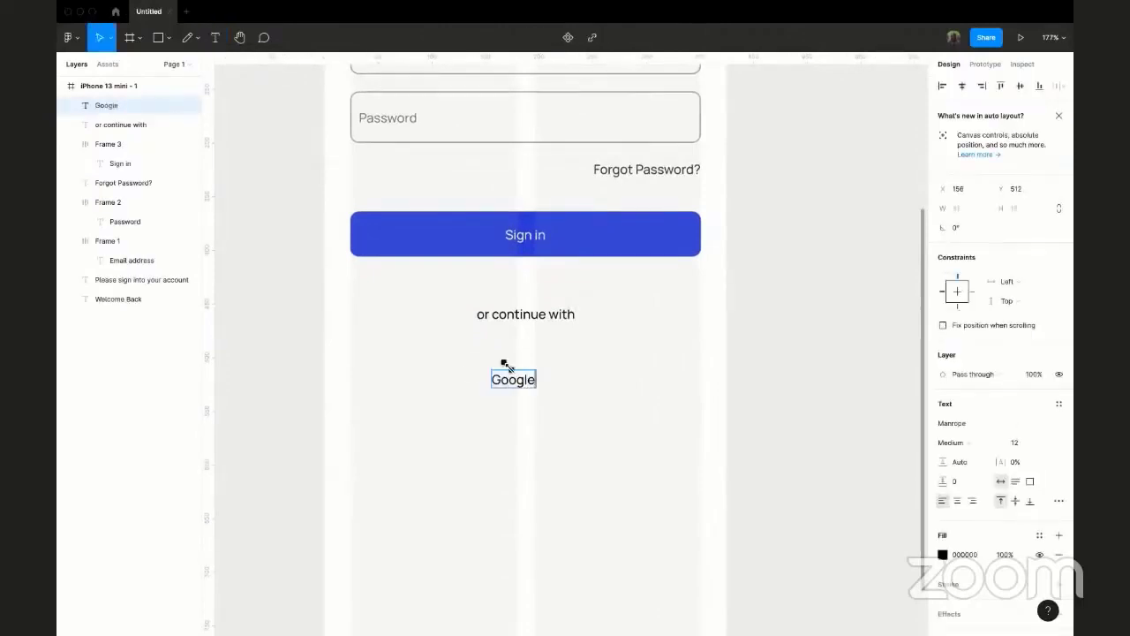
{"action": "key", "text": "Escape"}
{"action": "mouse_move", "coordinate": [509, 386]}
{"action": "left_mouse_down"}
{"action": "mouse_move", "coordinate": [530, 371]}
{"action": "mouse_move", "coordinate": [522, 376]}
{"action": "left_mouse_up"}
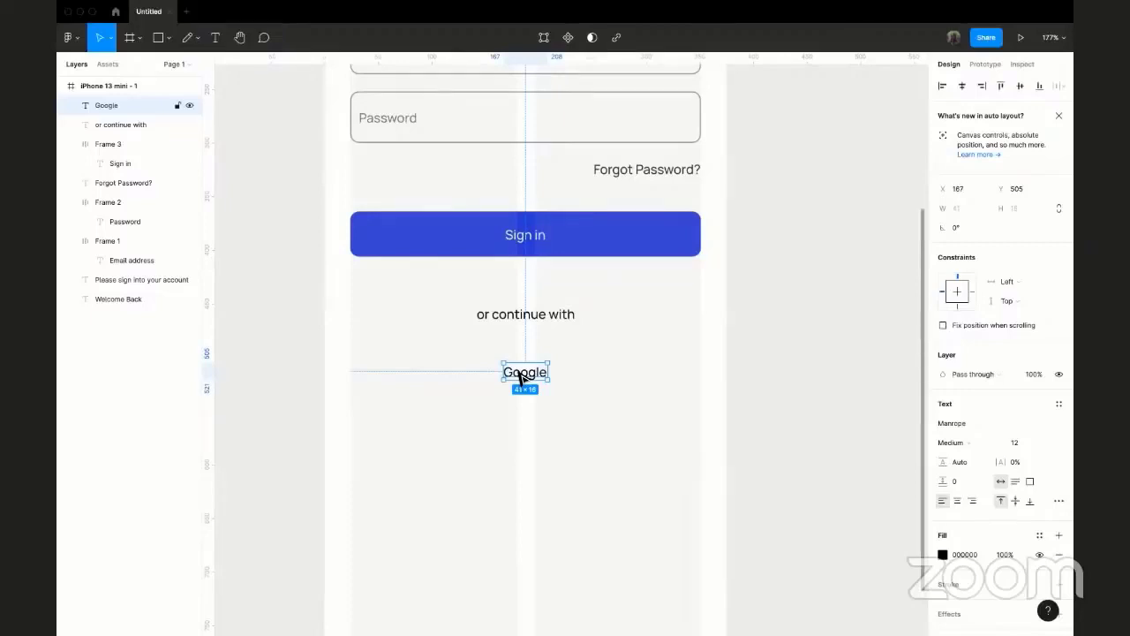
{"action": "scroll", "coordinate": [631, 348], "scroll_direction": "down", "scroll_amount": 3}
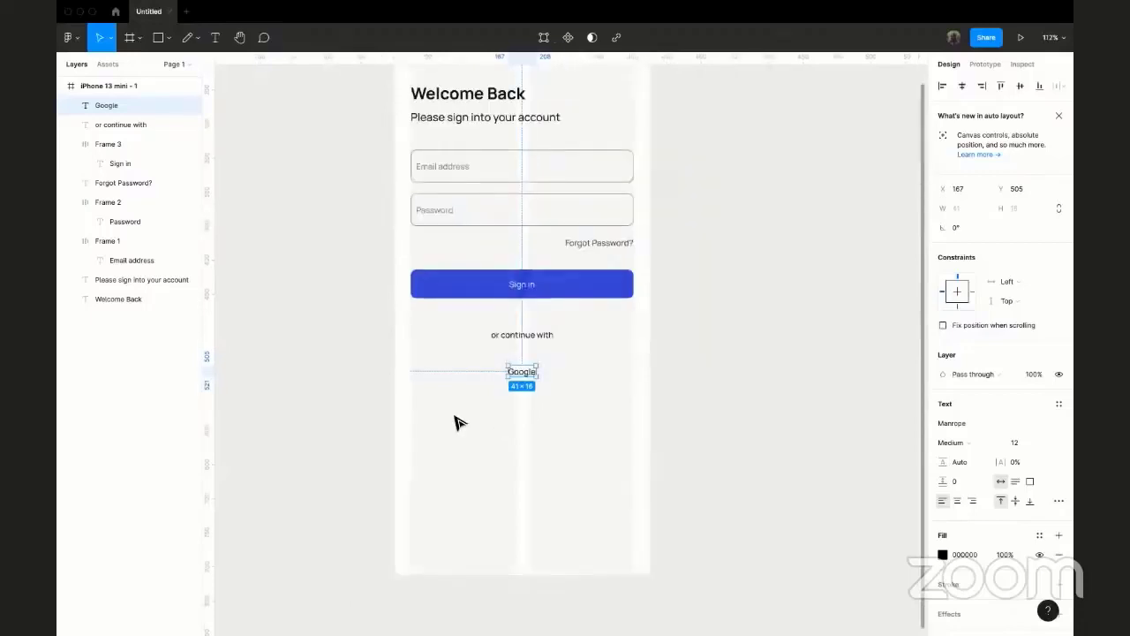
{"action": "scroll", "coordinate": [603, 362], "scroll_direction": "up", "scroll_amount": 5}
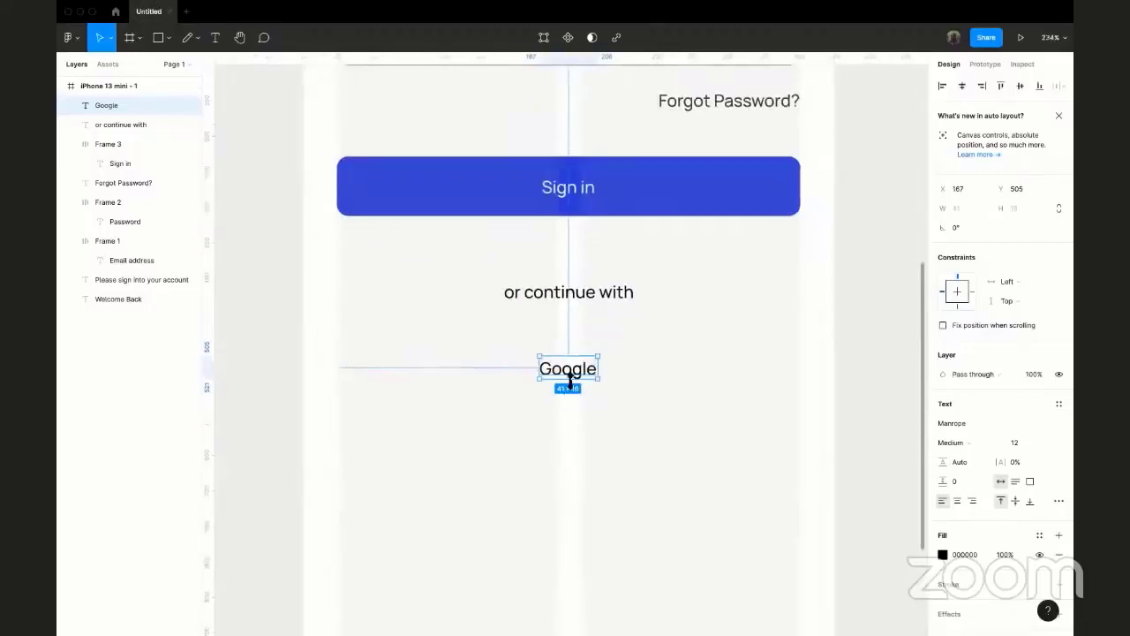
{"action": "scroll", "coordinate": [569, 384], "scroll_direction": "down", "scroll_amount": 5}
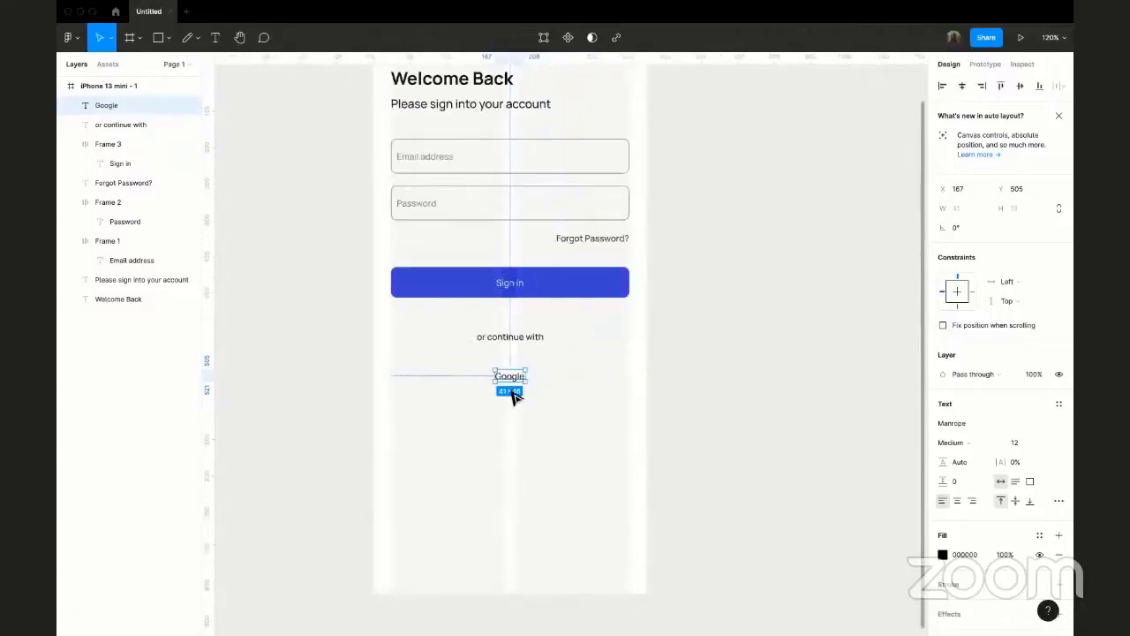
{"action": "left_click", "coordinate": [662, 368]}
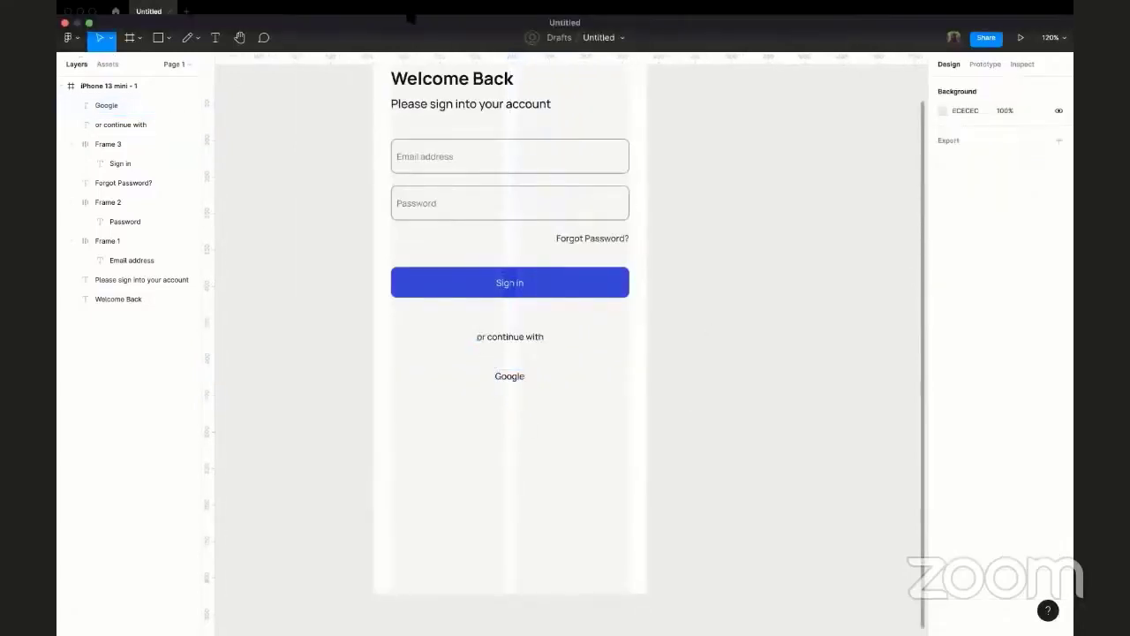
{"action": "left_click", "coordinate": [393, 7]}
{"action": "left_click", "coordinate": [372, 307]}
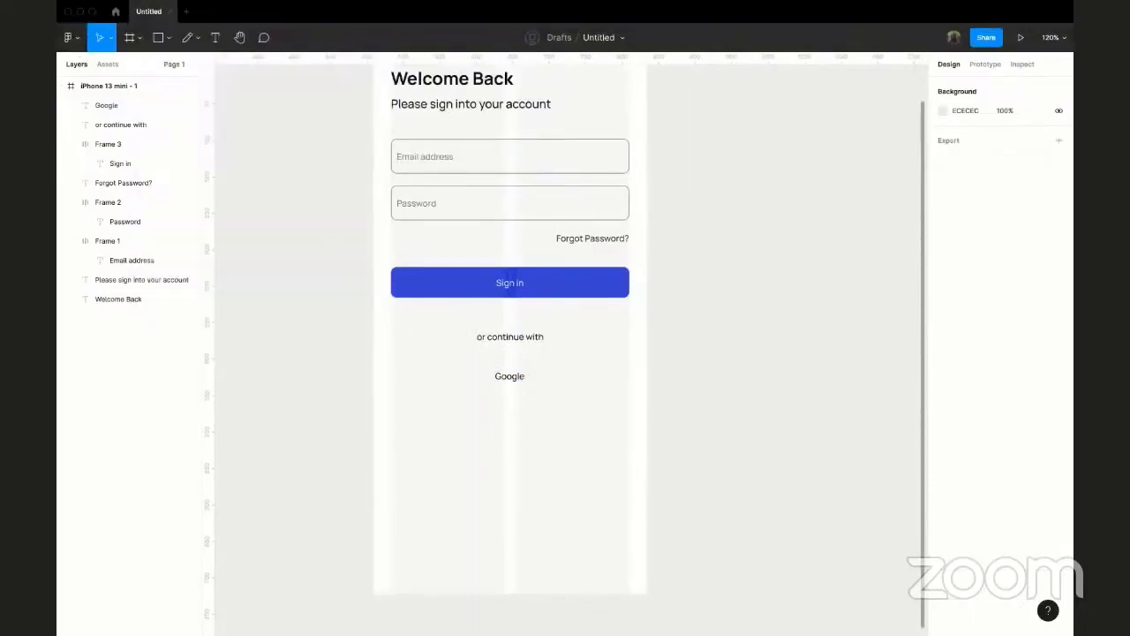
{"action": "right_click", "coordinate": [663, 334]}
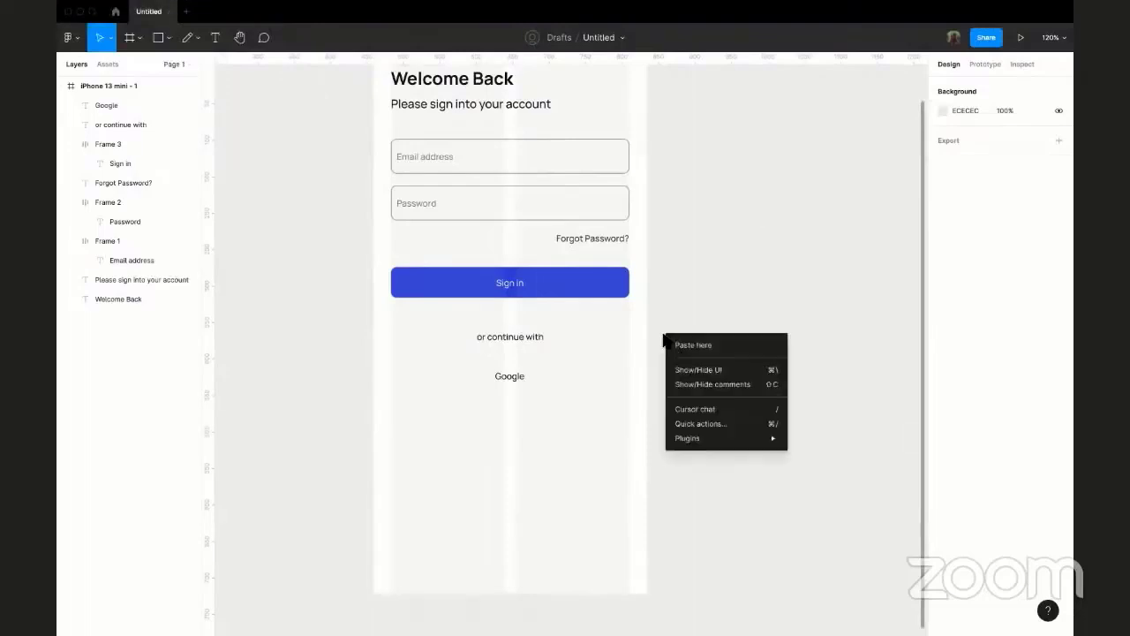
{"action": "mouse_move", "coordinate": [733, 439]}
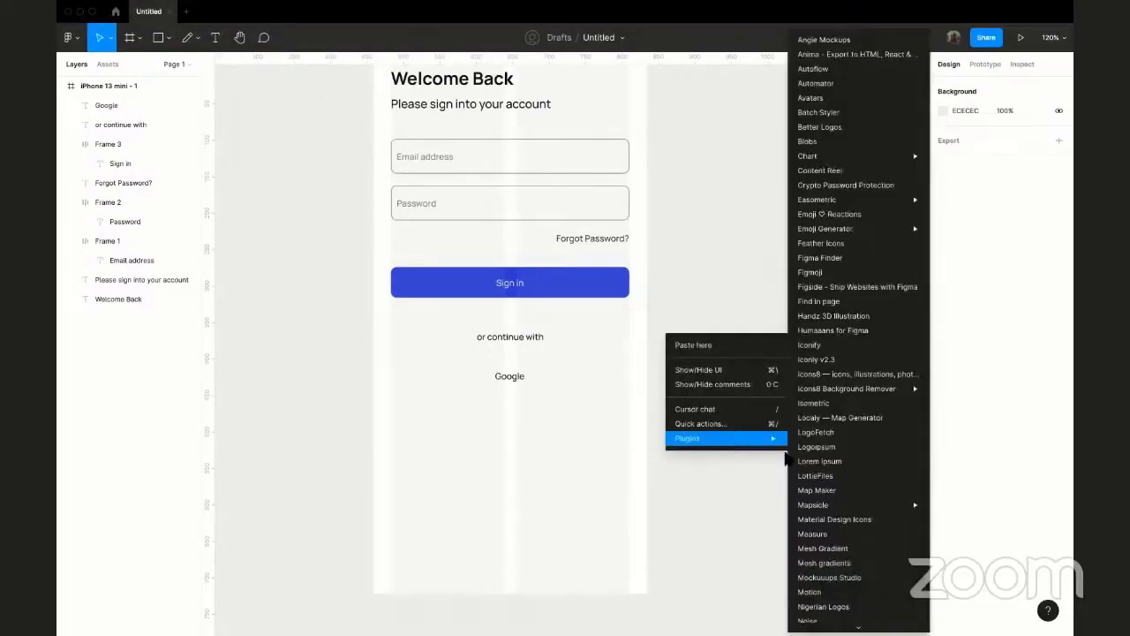
{"action": "mouse_move", "coordinate": [830, 199]}
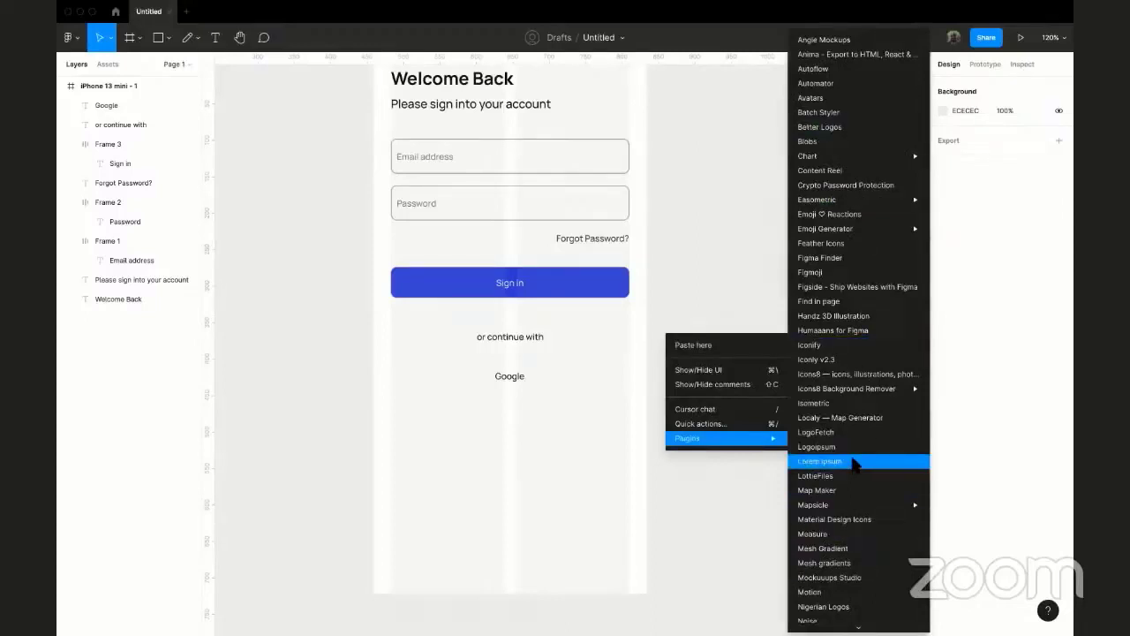
{"action": "scroll", "coordinate": [855, 466], "scroll_direction": "down", "scroll_amount": 10}
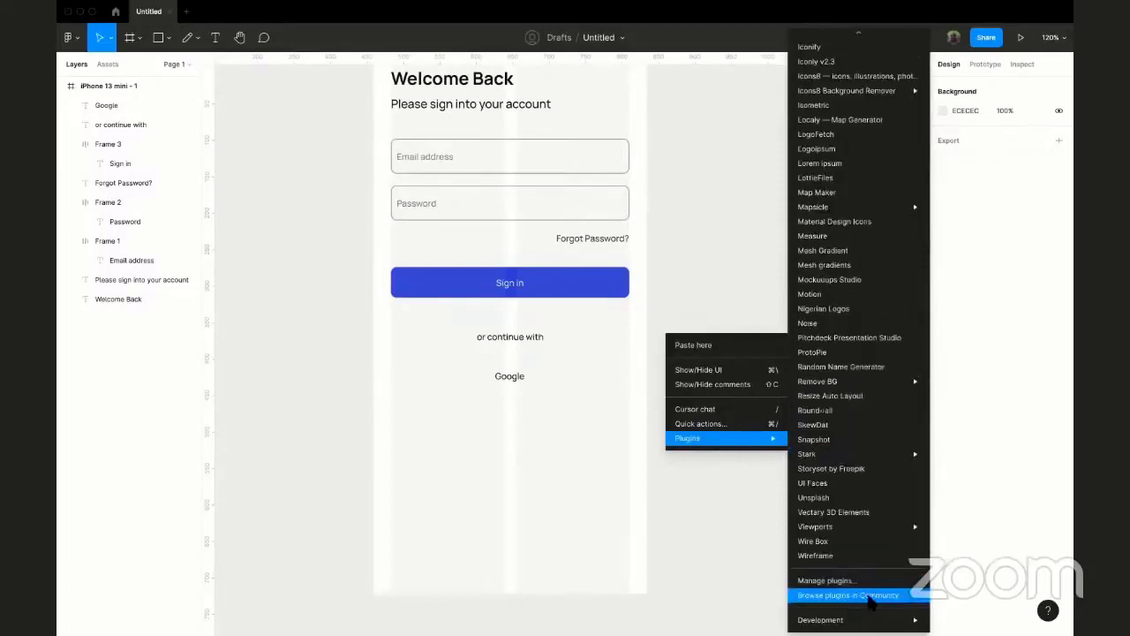
{"action": "left_click", "coordinate": [742, 456]}
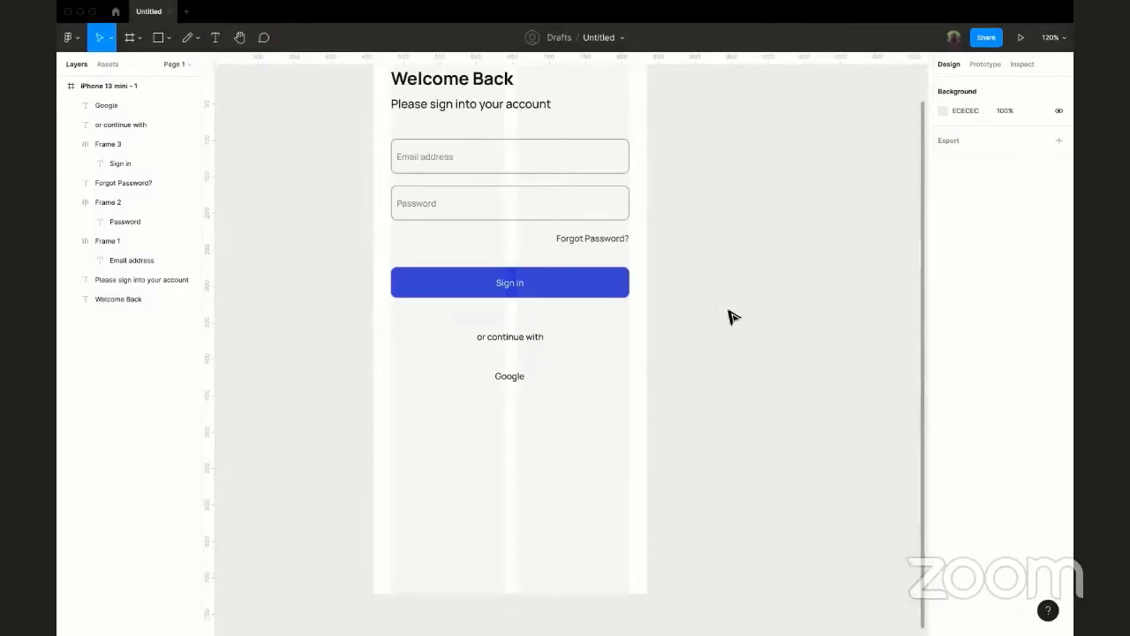
- Browse the plugins in Community and search for "feather icons"
{"action": "right_click", "coordinate": [853, 418]}
{"action": "mouse_move", "coordinate": [844, 411]}
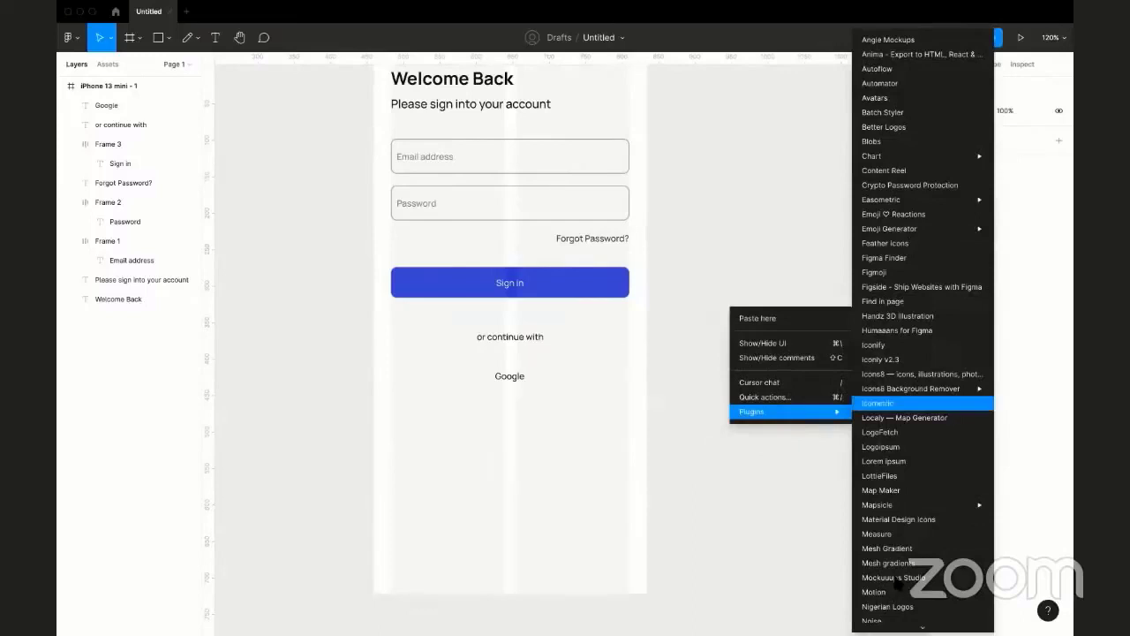
{"action": "scroll", "coordinate": [901, 600], "scroll_direction": "down", "scroll_amount": 5}
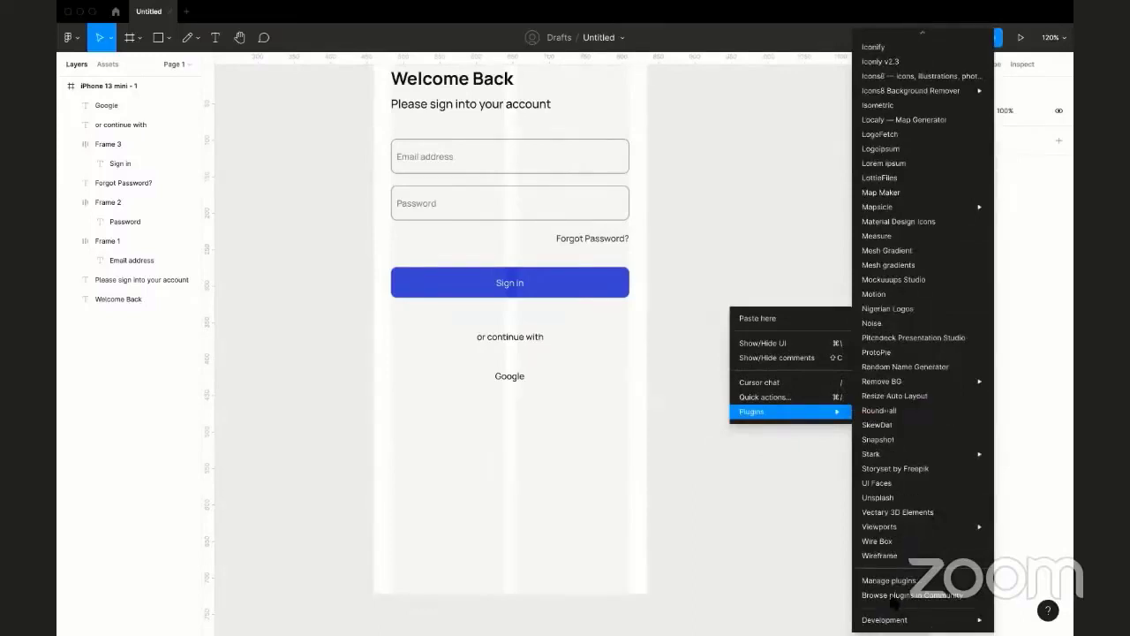
{"action": "left_click", "coordinate": [929, 597]}
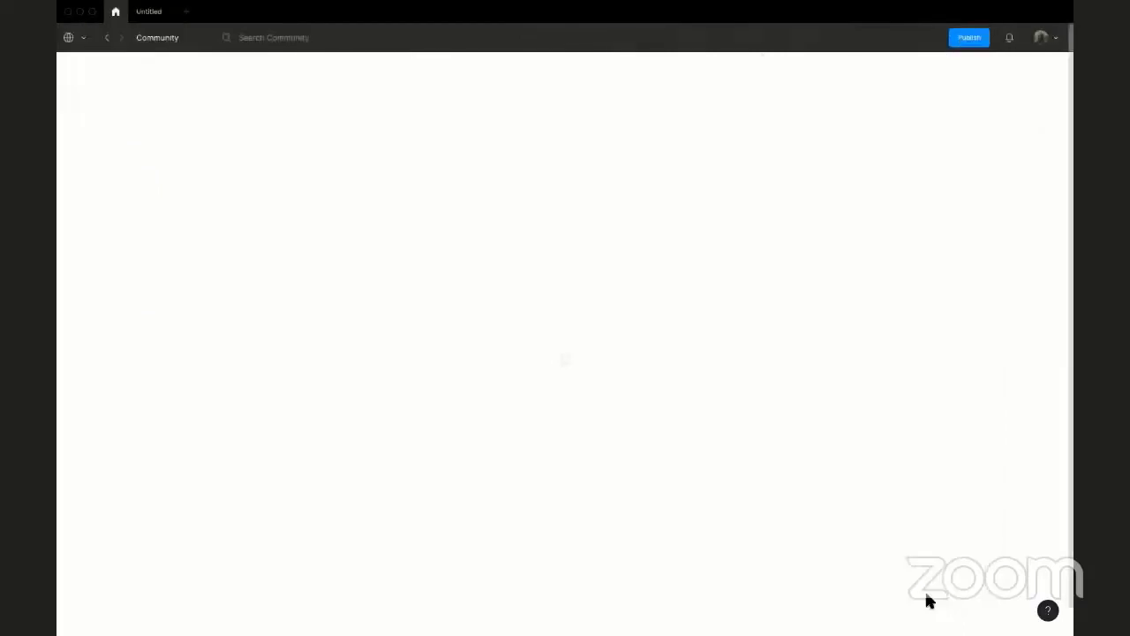
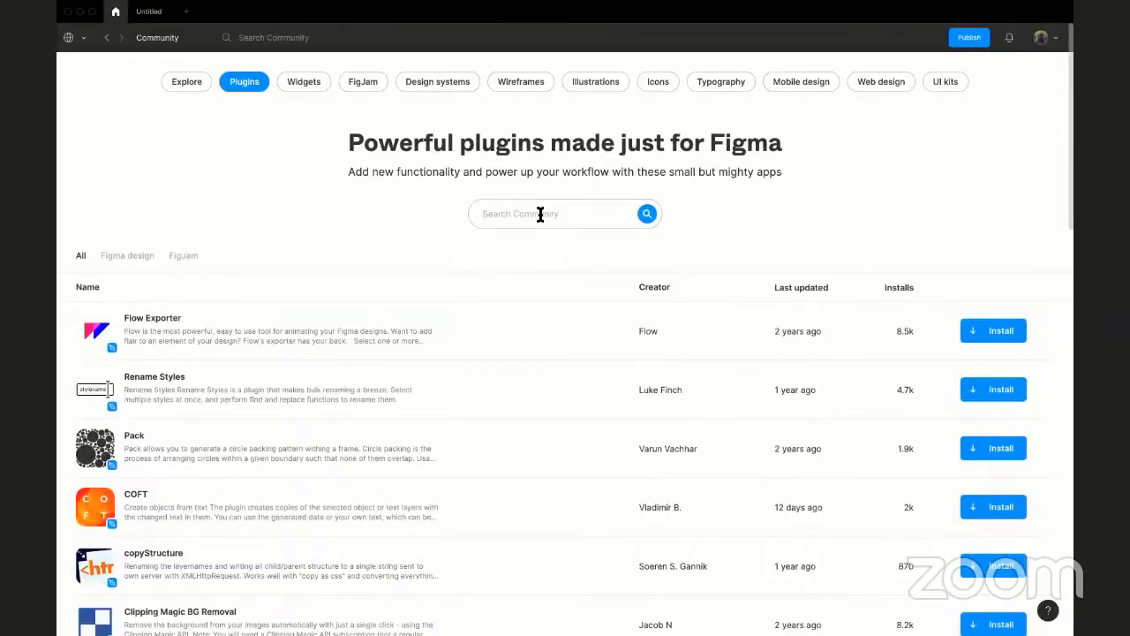
{"action": "left_click", "coordinate": [540, 214]}
{"action": "type", "text": "feather icons"}
{"action": "left_click", "coordinate": [646, 217]}
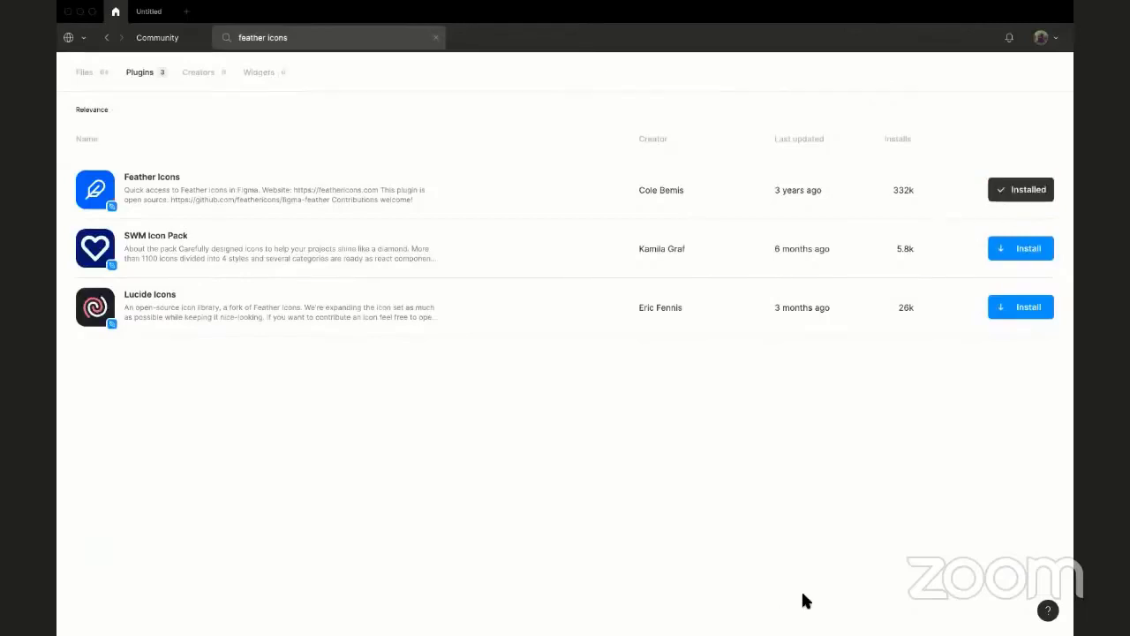
- Uninstall the Feather Icons plugin and install it again from its detail page
{"action": "left_click", "coordinate": [1012, 196]}
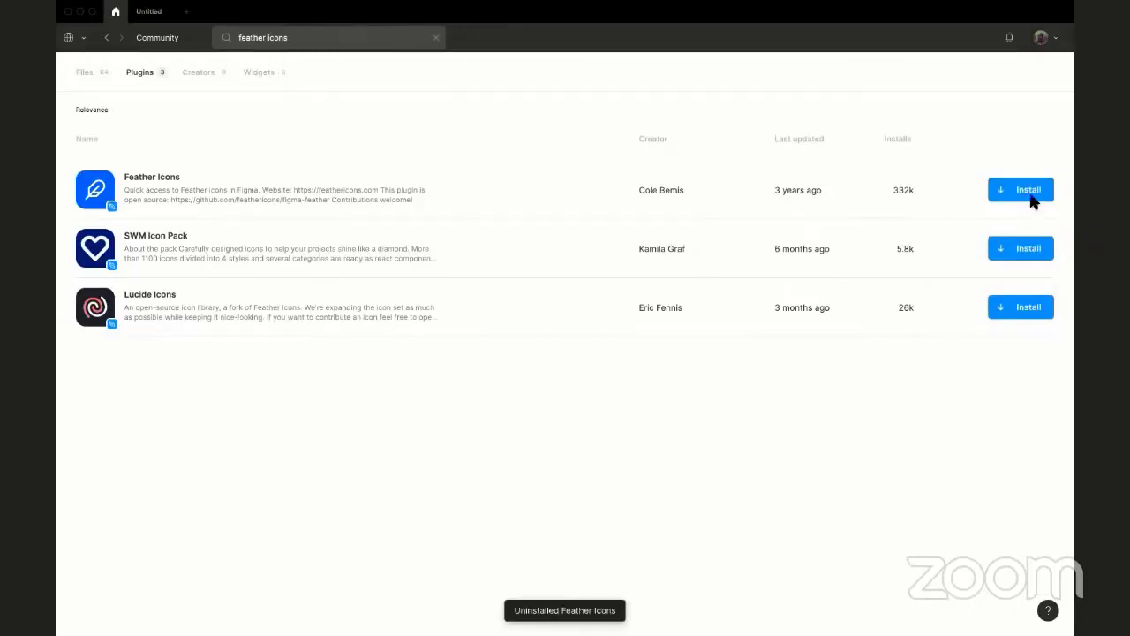
{"action": "left_click", "coordinate": [604, 189]}
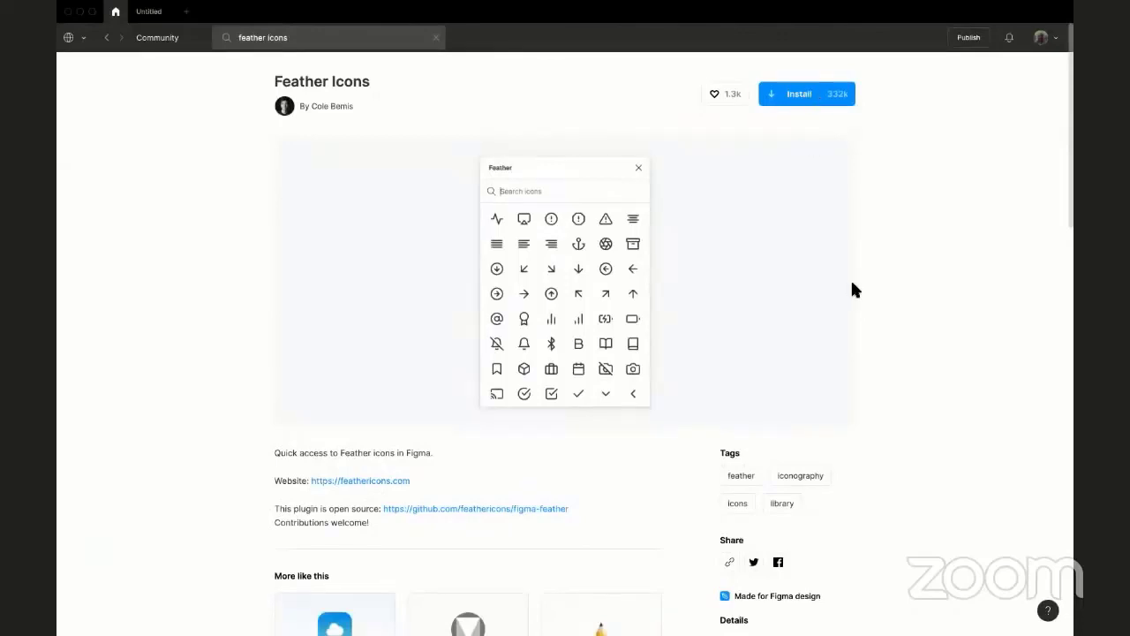
{"action": "left_click", "coordinate": [801, 97]}
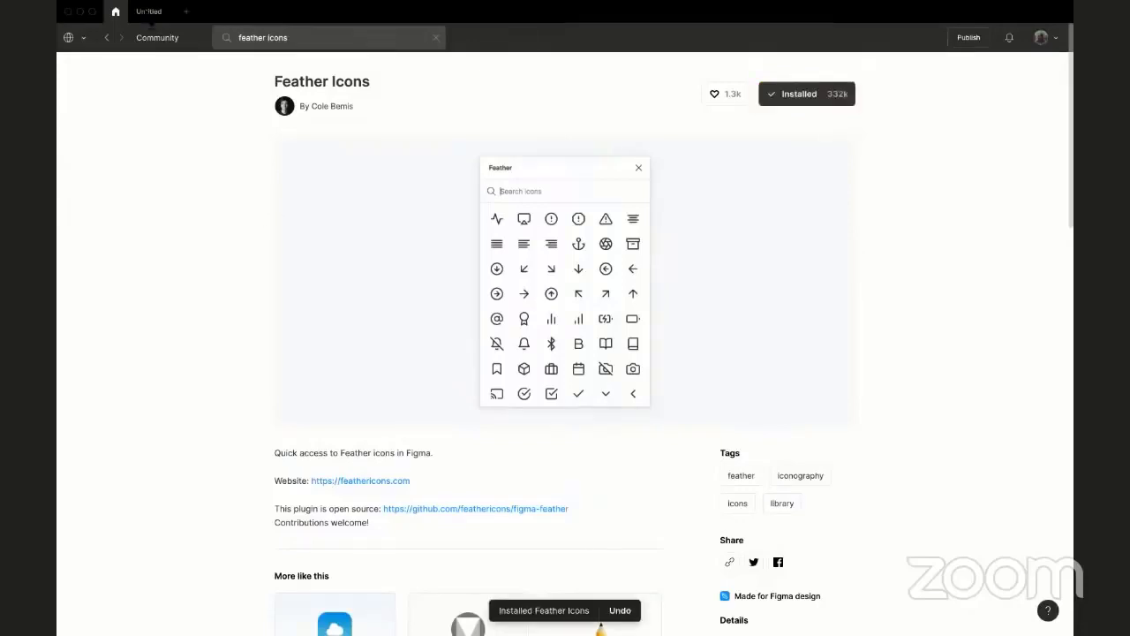
- Return to the Untitled design file and run the Feather Icons plugin
{"action": "left_click", "coordinate": [149, 11]}
{"action": "scroll", "coordinate": [719, 273], "scroll_direction": "right", "scroll_amount": 5}
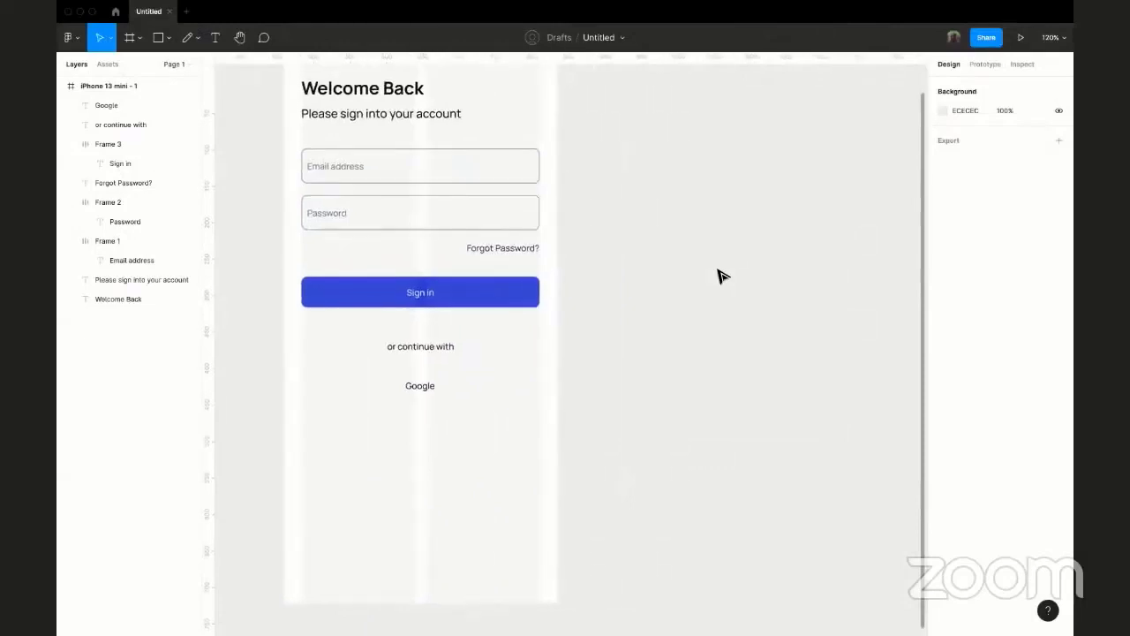
{"action": "right_click", "coordinate": [750, 335]}
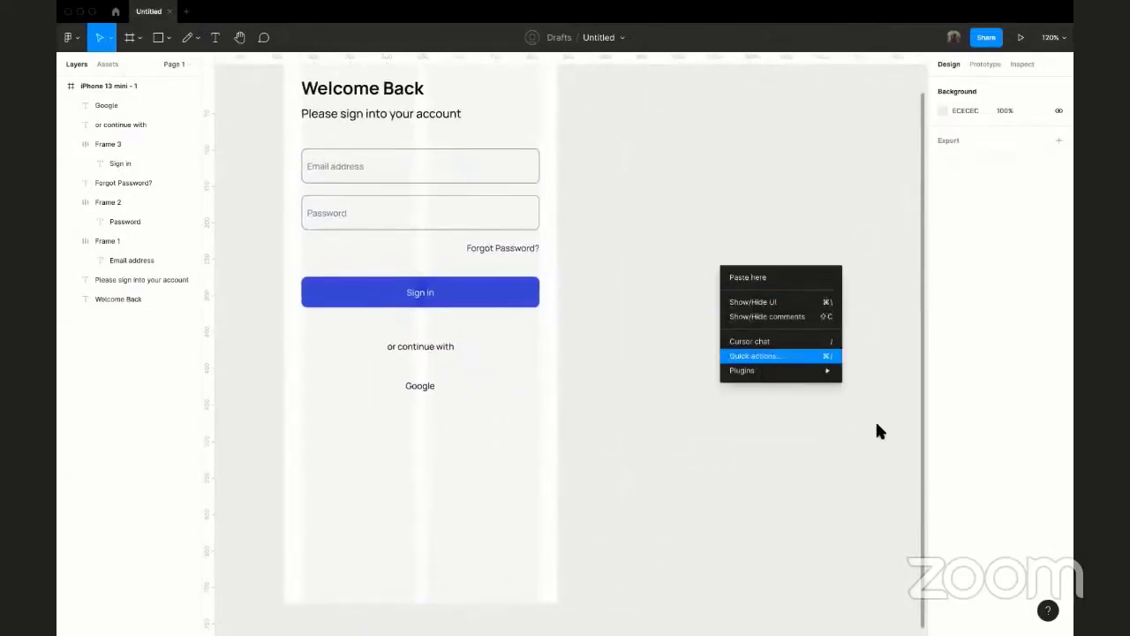
{"action": "mouse_move", "coordinate": [821, 370]}
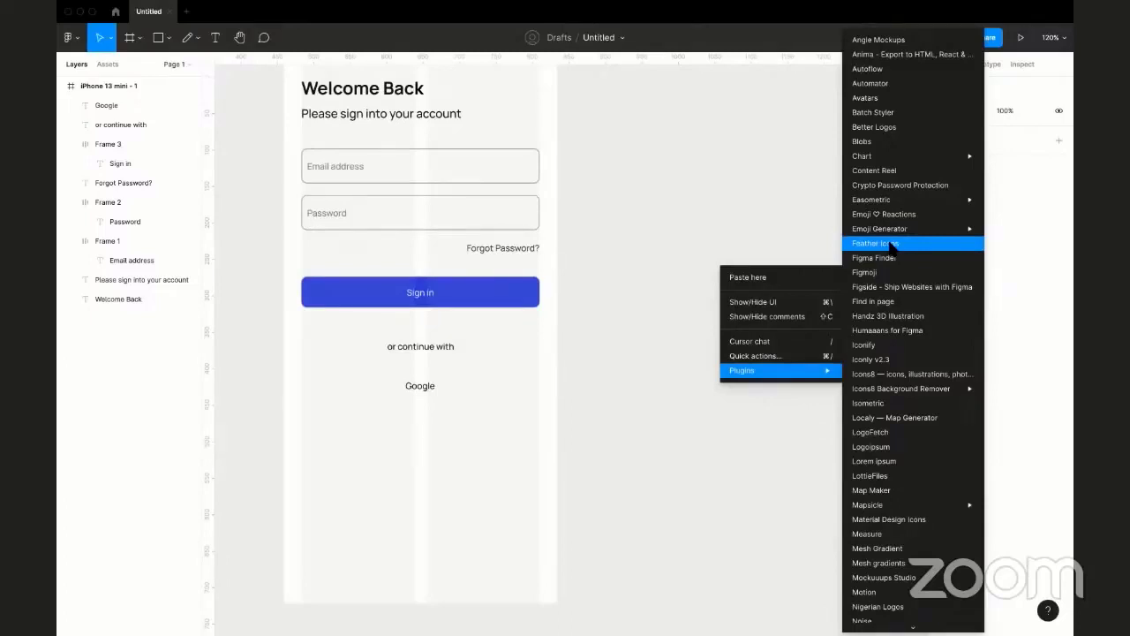
{"action": "left_click", "coordinate": [816, 241]}
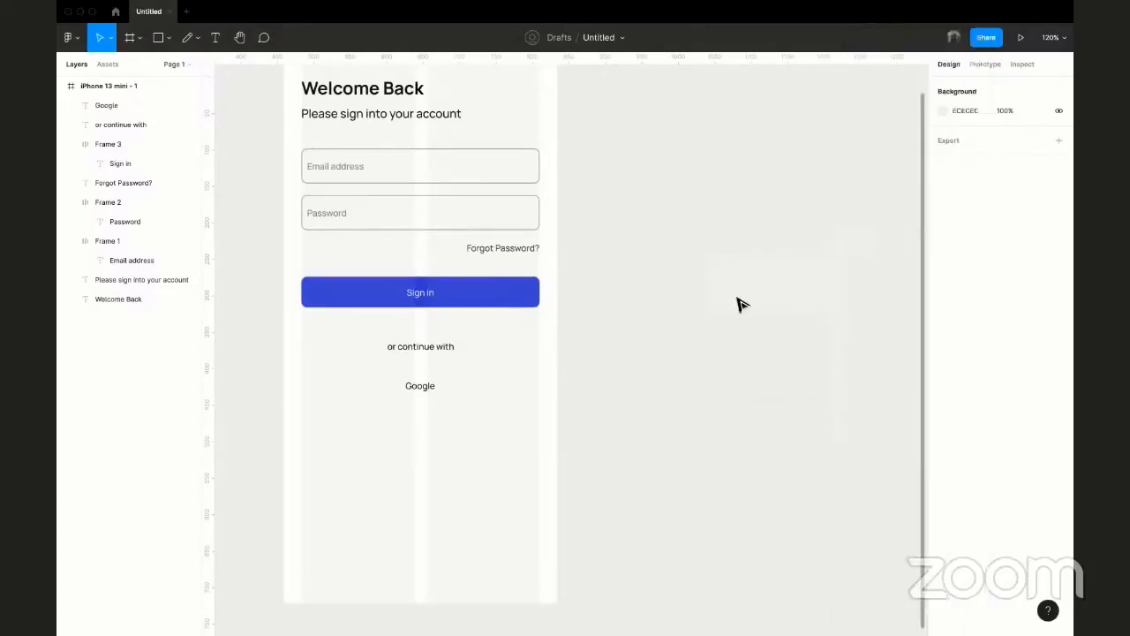
{"action": "scroll", "coordinate": [740, 304], "scroll_direction": "left", "scroll_amount": 2}
{"action": "scroll", "coordinate": [740, 304], "scroll_direction": "down", "scroll_amount": 1}
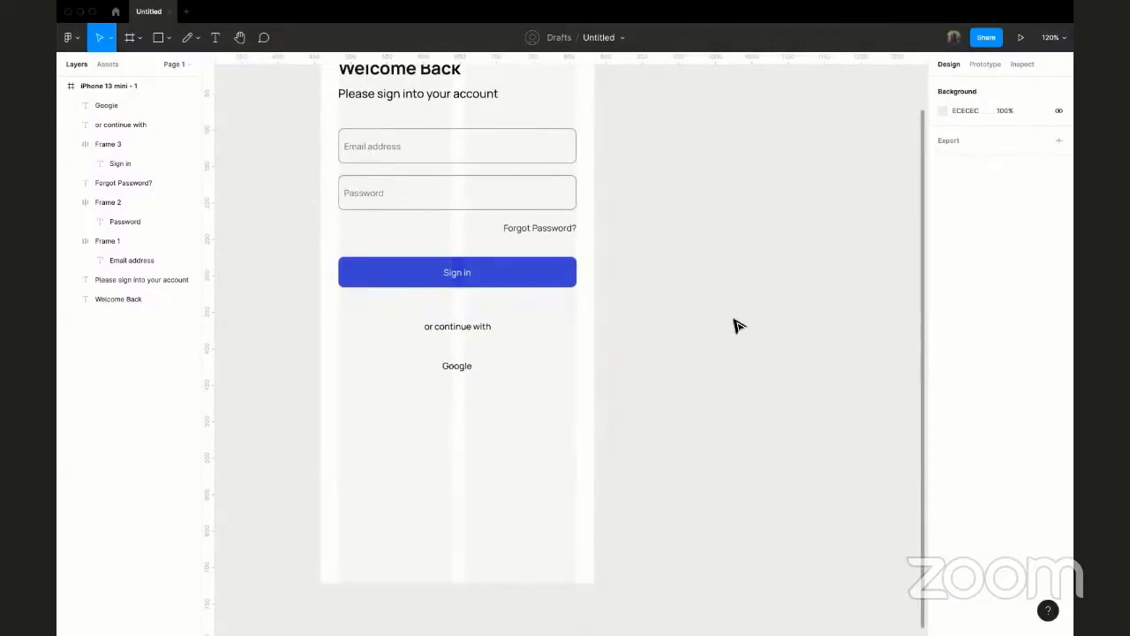
{"action": "scroll", "coordinate": [740, 326], "scroll_direction": "up", "scroll_amount": 2}
{"action": "scroll", "coordinate": [740, 325], "scroll_direction": "left", "scroll_amount": 3}
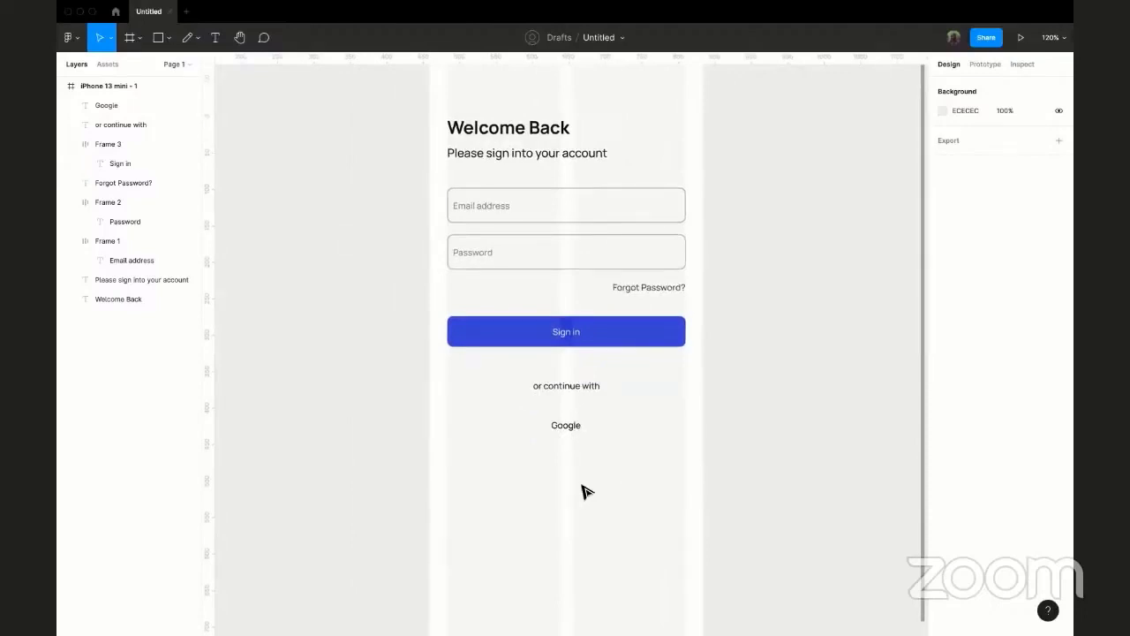
{"action": "scroll", "coordinate": [507, 309], "scroll_direction": "up", "scroll_amount": 2}
{"action": "left_click", "coordinate": [514, 326]}
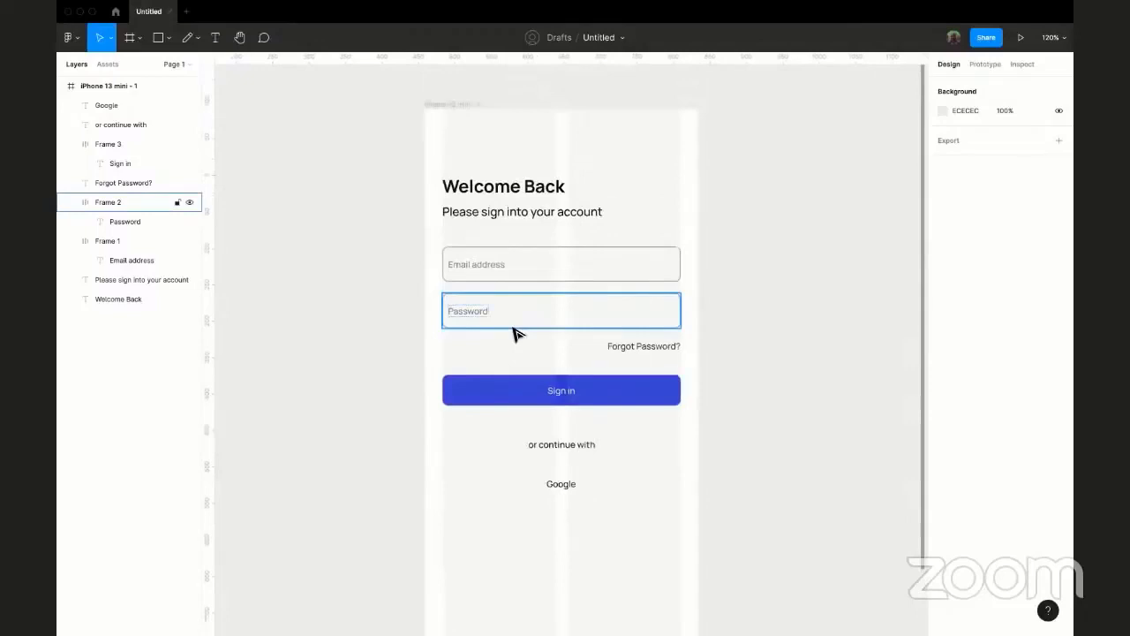
{"action": "key", "text": "super+alt+p"}
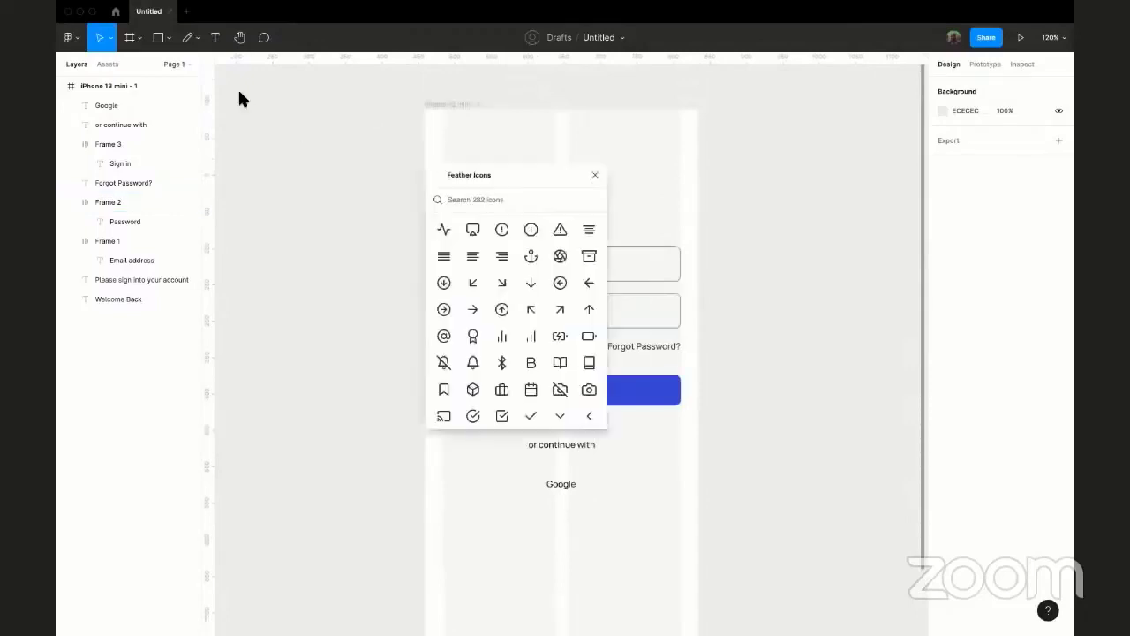
- Go back to Community and search it for "iconsax"
{"action": "left_click", "coordinate": [115, 11]}
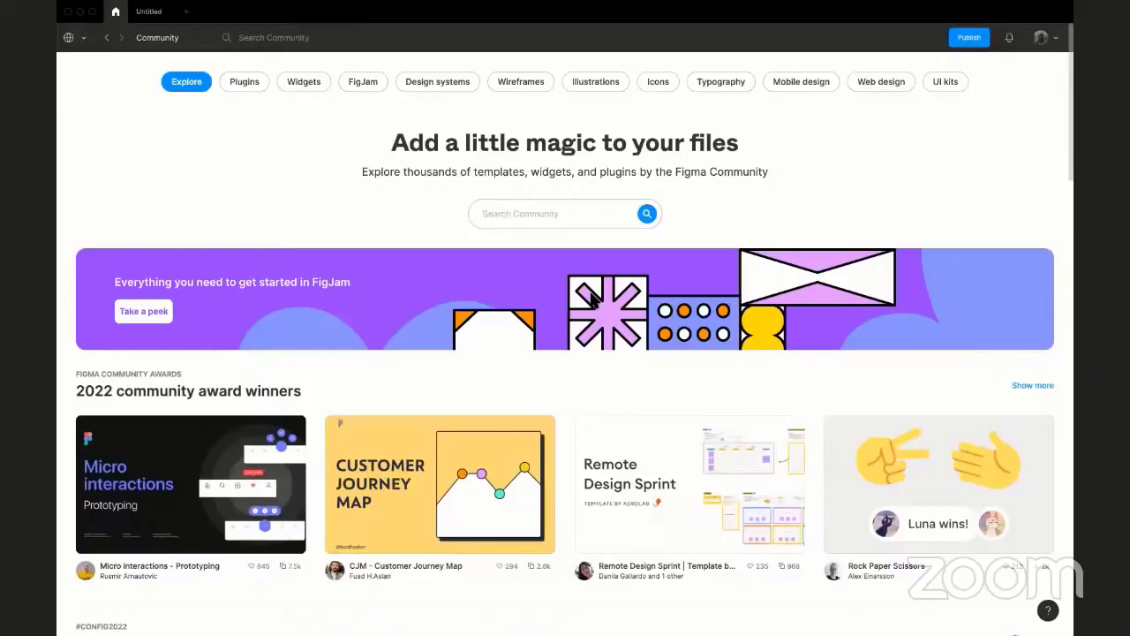
{"action": "type", "text": "ocnonsa"}
{"action": "key", "text": "BackSpace"}
{"action": "key", "text": "BackSpace"}
{"action": "key", "text": "BackSpace"}
{"action": "key", "text": "BackSpace"}
{"action": "key", "text": "BackSpace"}
{"action": "key", "text": "BackSpace"}
{"action": "key", "text": "BackSpace"}
{"action": "type", "text": "iconsax"}
{"action": "key", "text": "Return"}
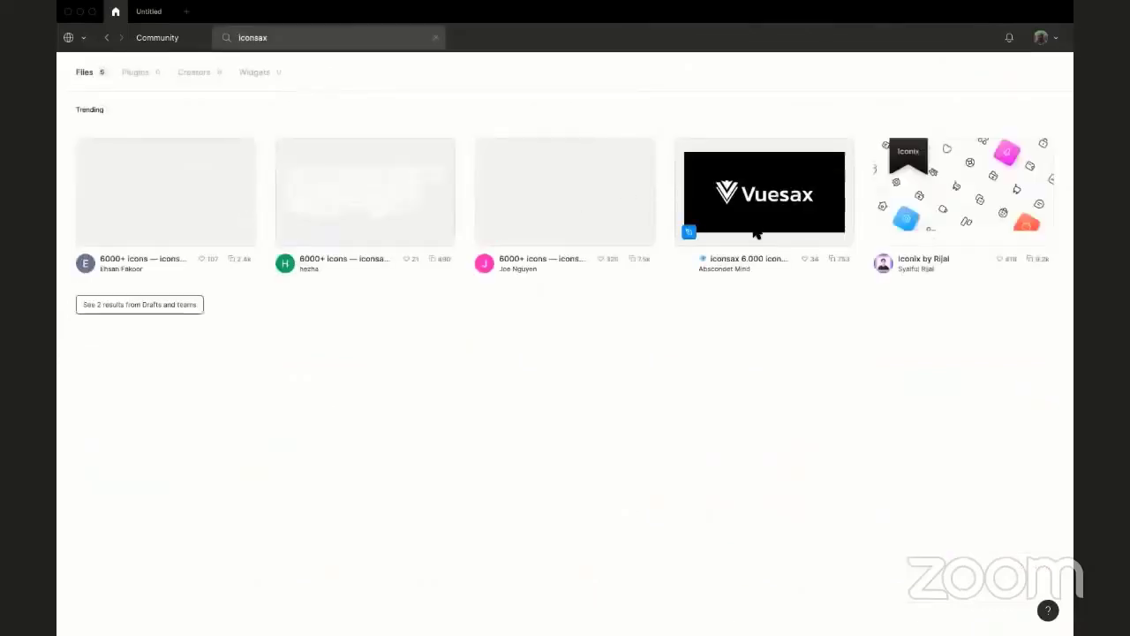
- Open the "iconsax 6.000 icons Free" Community file and duplicate it into the personal account's drafts
{"action": "left_click", "coordinate": [774, 230]}
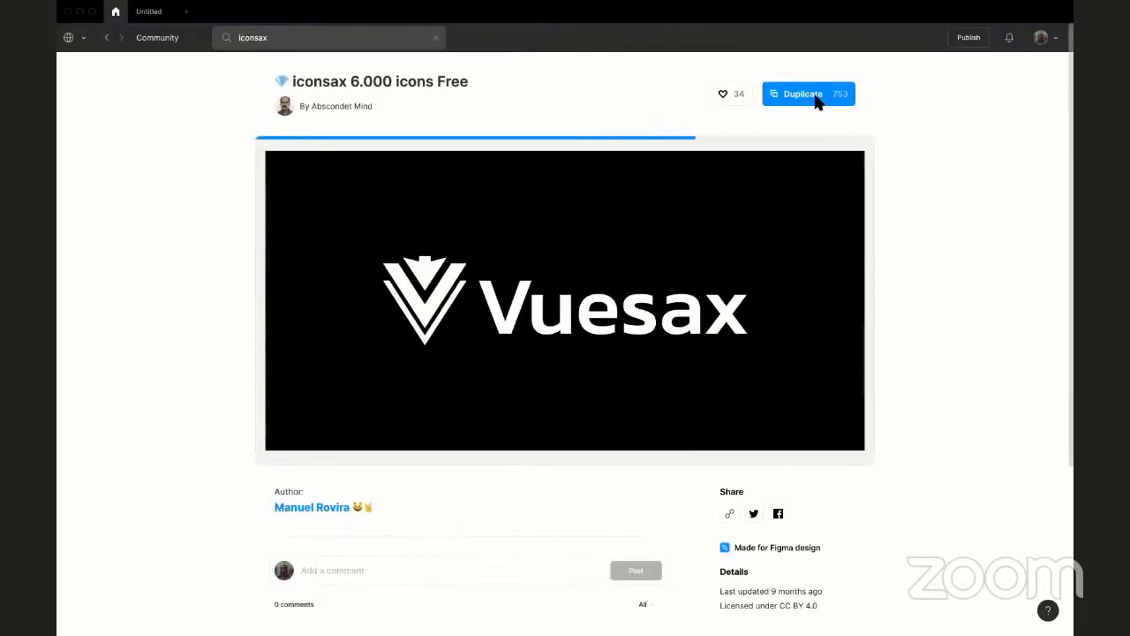
{"action": "left_click", "coordinate": [817, 99]}
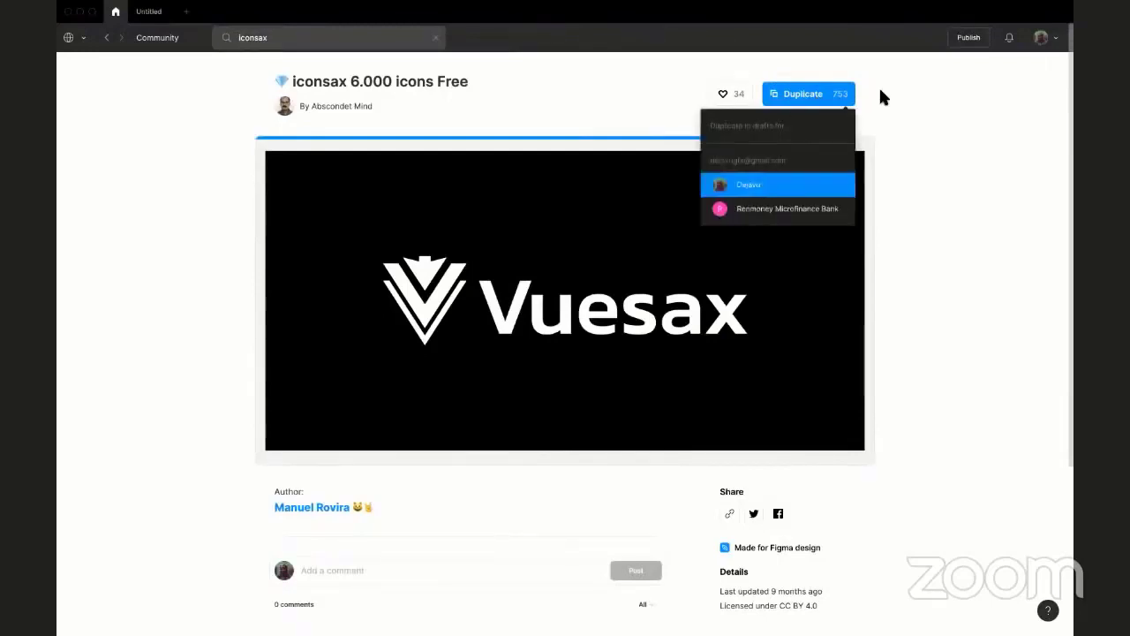
{"action": "left_click", "coordinate": [749, 188]}
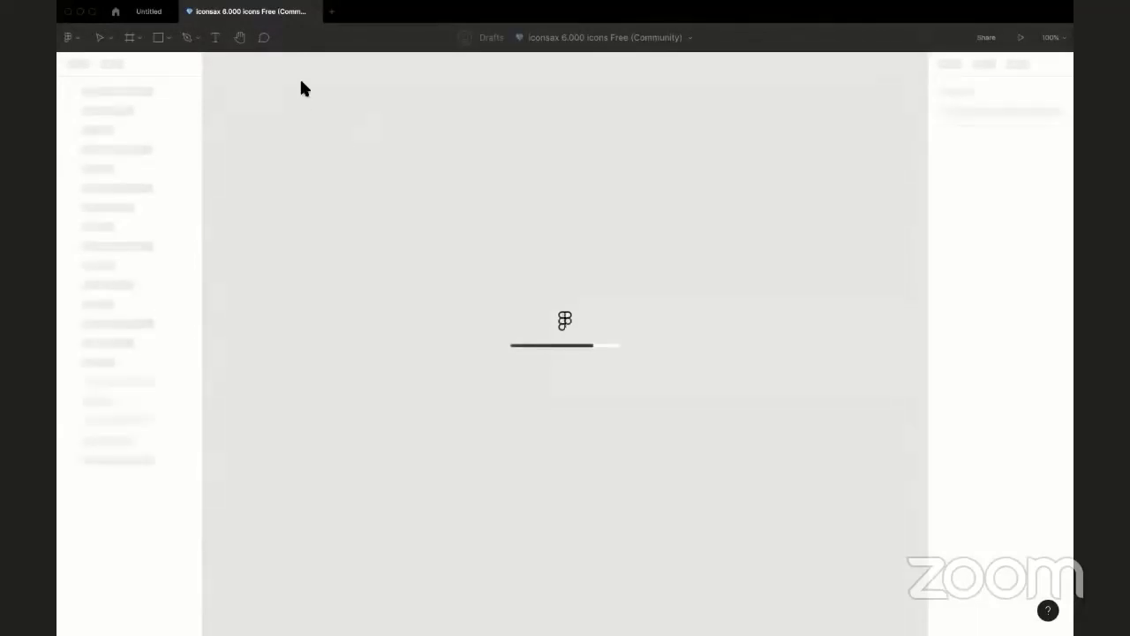
- Return to the Untitled file, search the Feather Icons plugin for "goo" and look through its full icon list for a Google icon
{"action": "key", "text": "ctrl+Tab"}
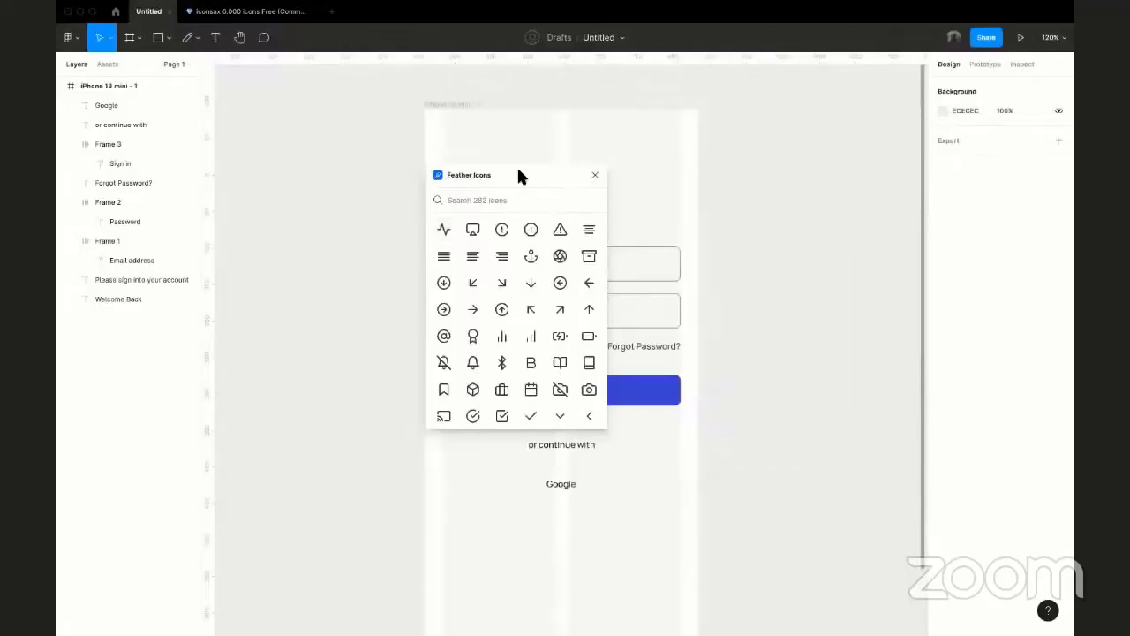
{"action": "left_click_drag", "start_coordinate": [520, 177], "coordinate": [319, 130]}
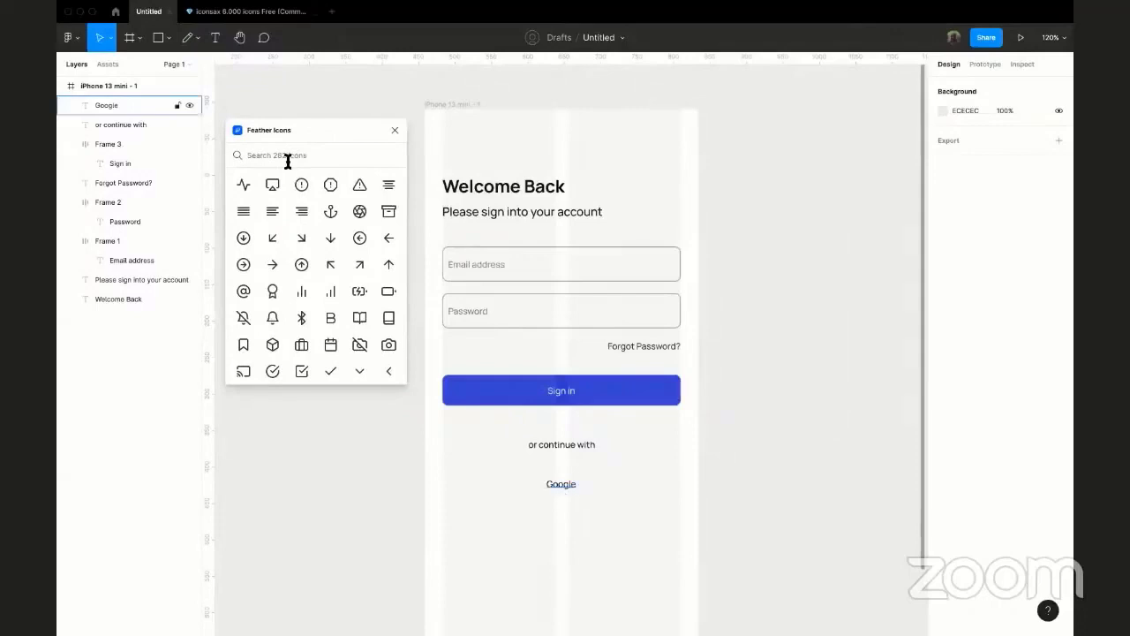
{"action": "type", "text": "goo"}
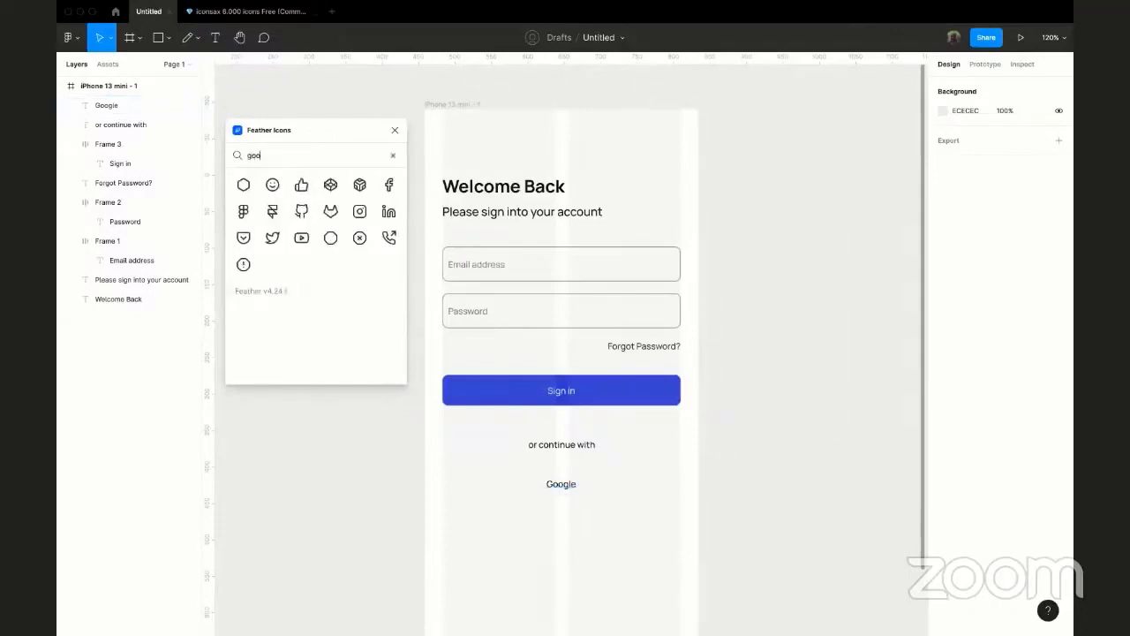
{"action": "key", "text": "BackSpace"}
{"action": "key", "text": "BackSpace"}
{"action": "key", "text": "BackSpace"}
{"action": "scroll", "coordinate": [290, 252], "scroll_direction": "down", "scroll_amount": 10}
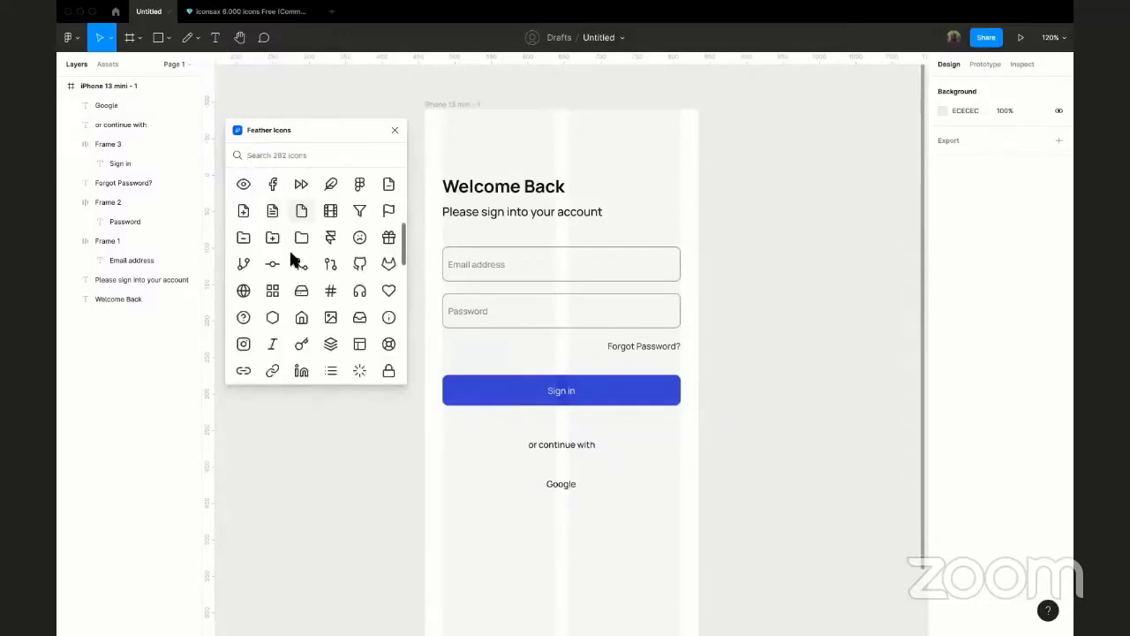
{"action": "scroll", "coordinate": [292, 254], "scroll_direction": "down", "scroll_amount": 6}
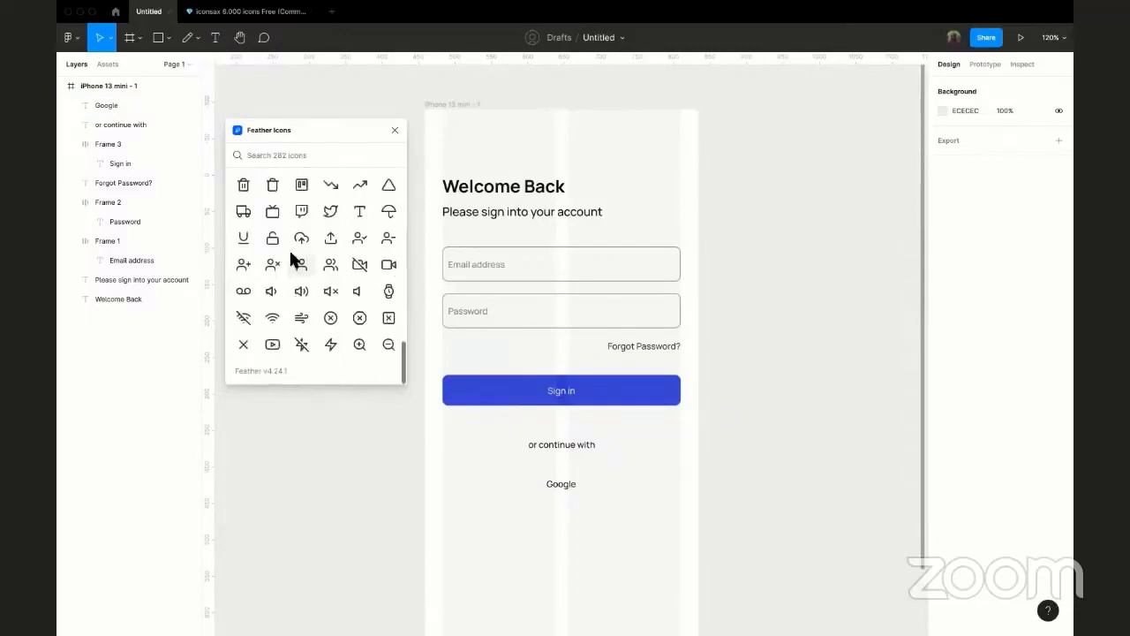
{"action": "left_click", "coordinate": [394, 130]}
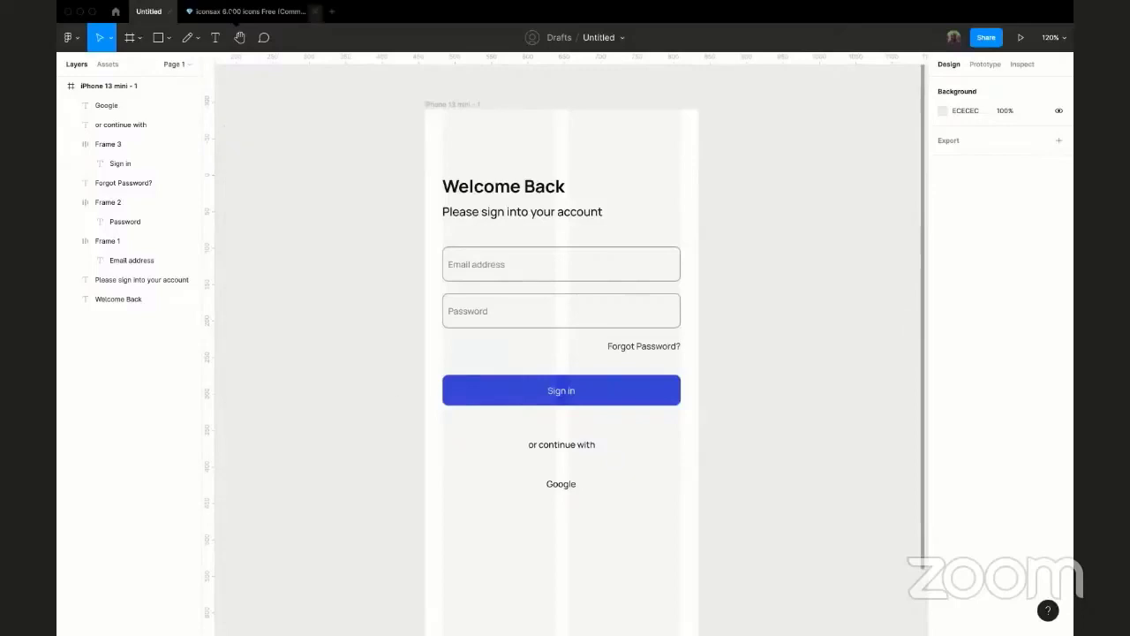
- Run Feather Icons again in the Untitled file, search for "fac" and place the Facebook icon on the sign-in screen
{"action": "left_click", "coordinate": [249, 10]}
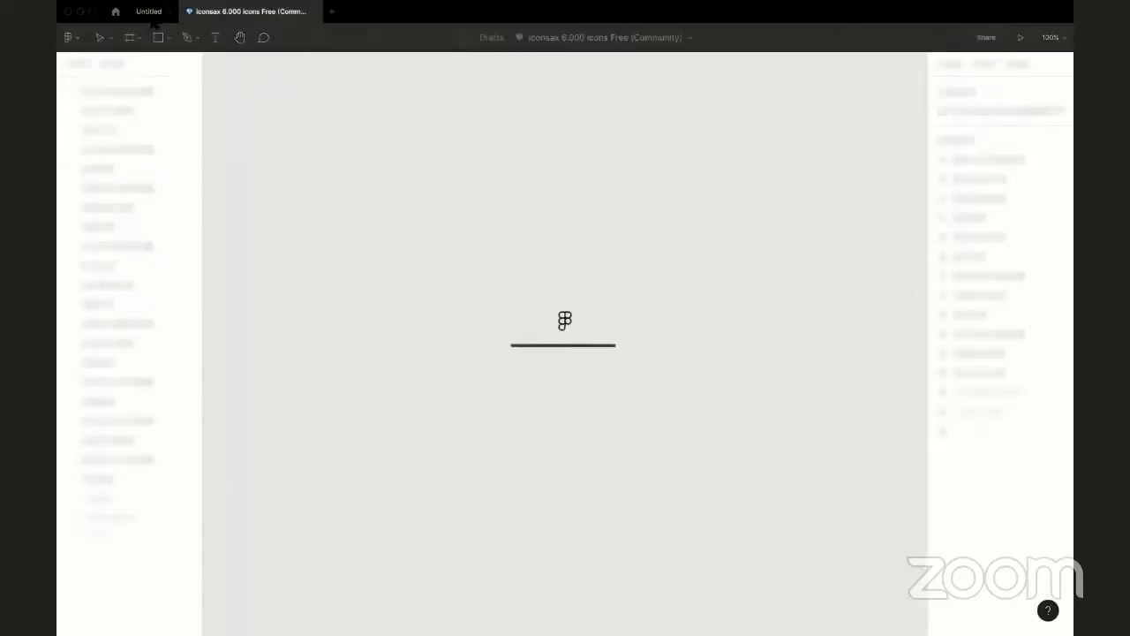
{"action": "left_click", "coordinate": [152, 16]}
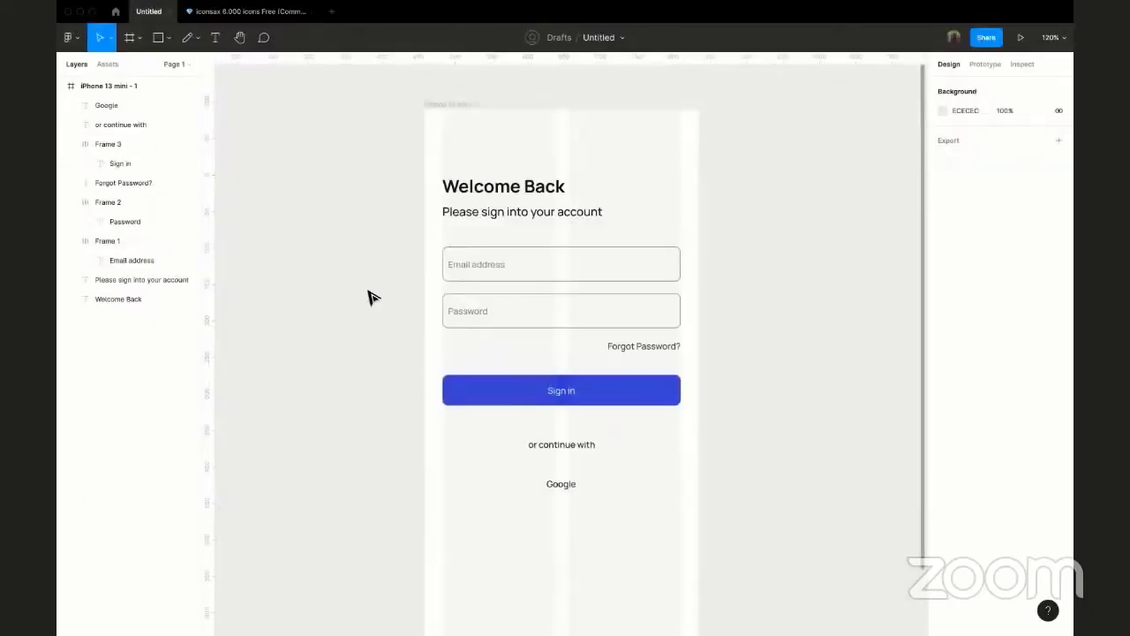
{"action": "right_click", "coordinate": [615, 528]}
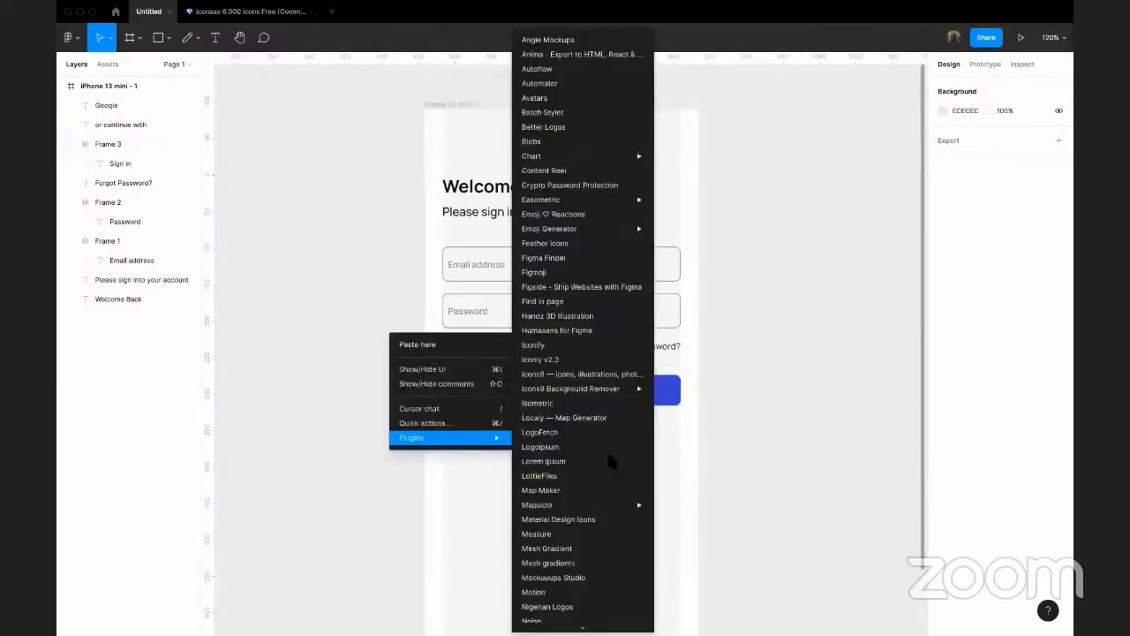
{"action": "left_click", "coordinate": [587, 244]}
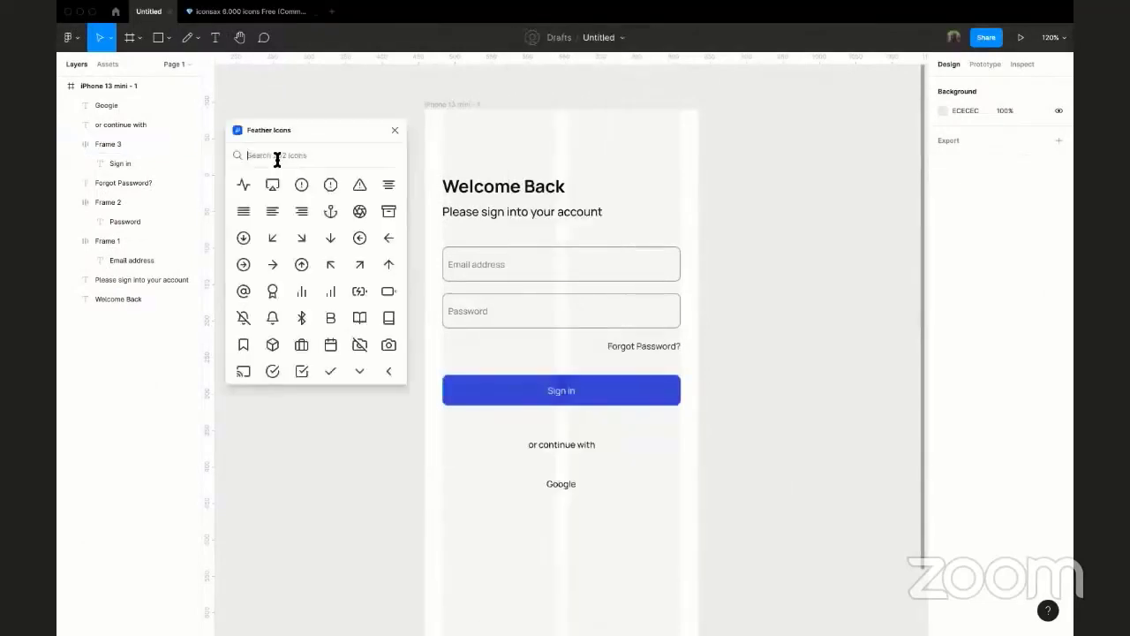
{"action": "type", "text": "fac"}
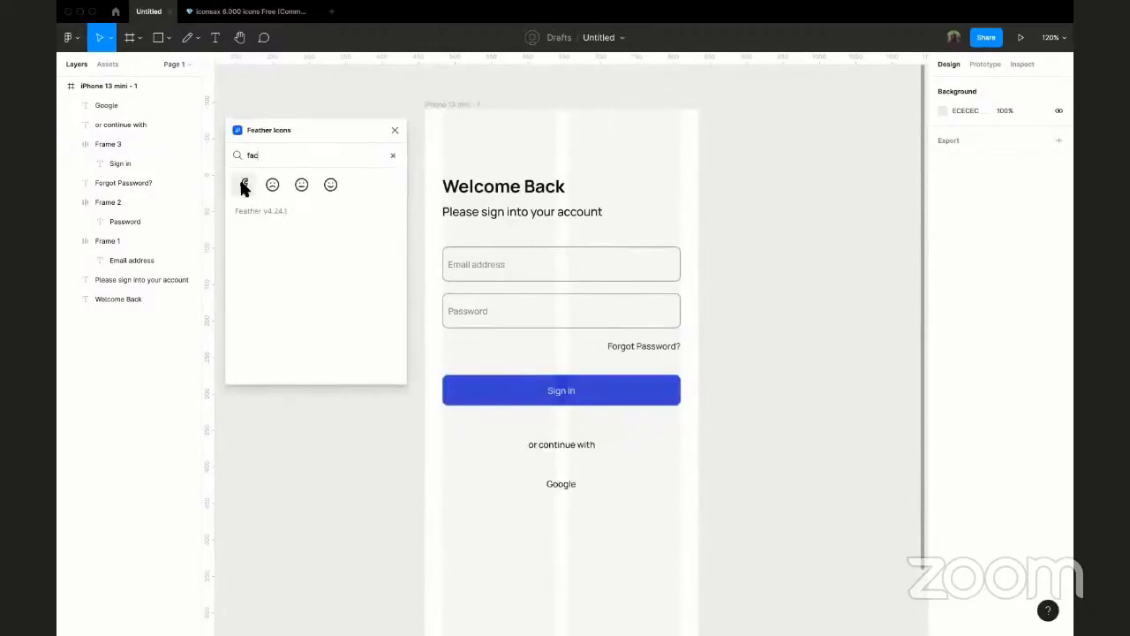
{"action": "left_click_drag", "start_coordinate": [245, 187], "coordinate": [576, 353]}
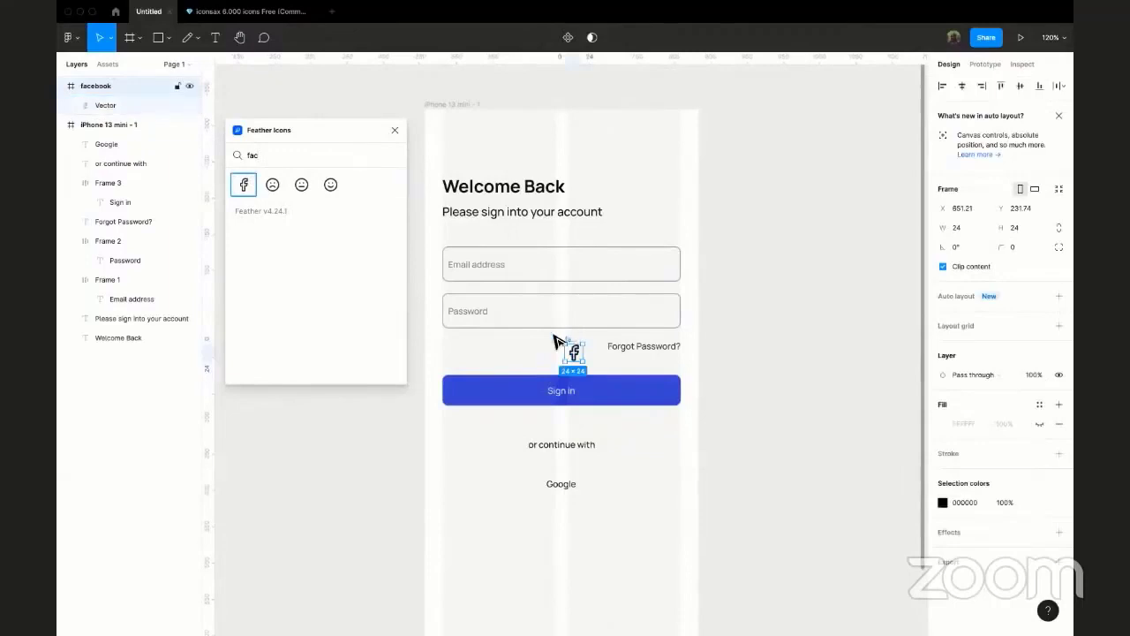
{"action": "scroll", "coordinate": [574, 346], "scroll_direction": "up", "scroll_amount": 5}
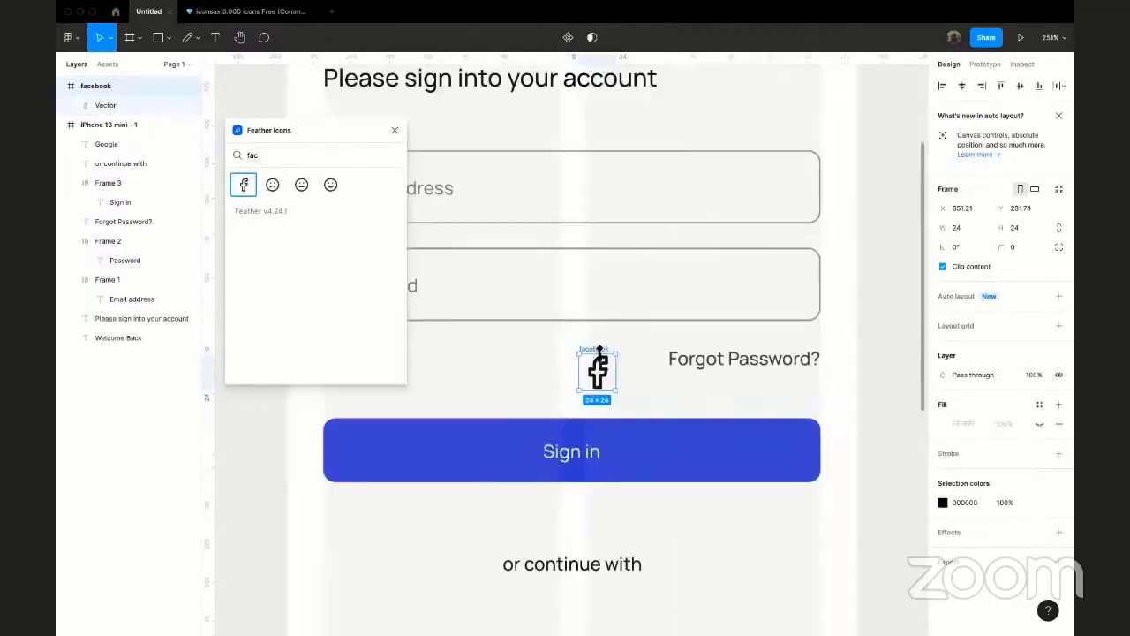
{"action": "left_click", "coordinate": [395, 130]}
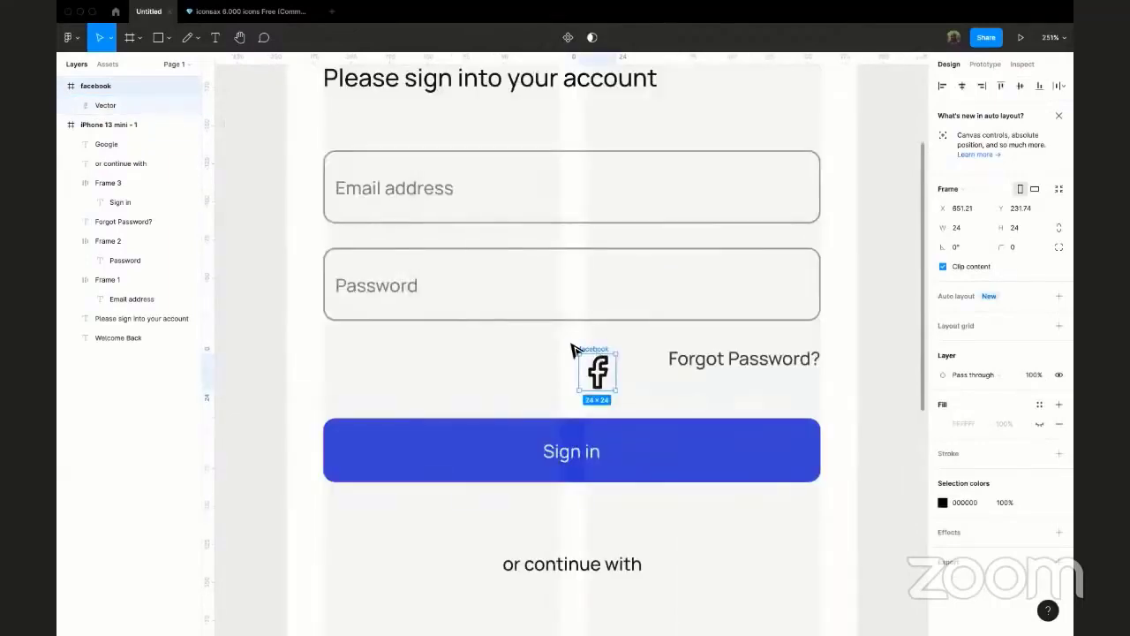
- Move the Facebook icon below "or continue with", just before the Google label
{"action": "scroll", "coordinate": [574, 344], "scroll_direction": "down", "scroll_amount": 4}
{"action": "left_click_drag", "start_coordinate": [609, 186], "coordinate": [525, 462]}
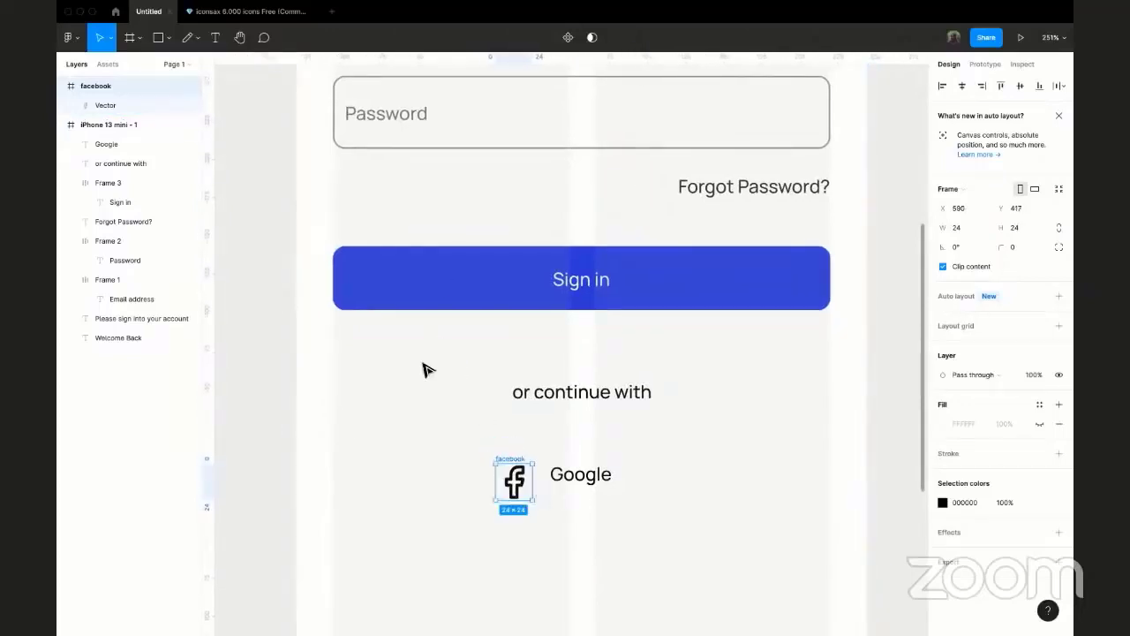
{"action": "scroll", "coordinate": [422, 371], "scroll_direction": "down", "scroll_amount": 5}
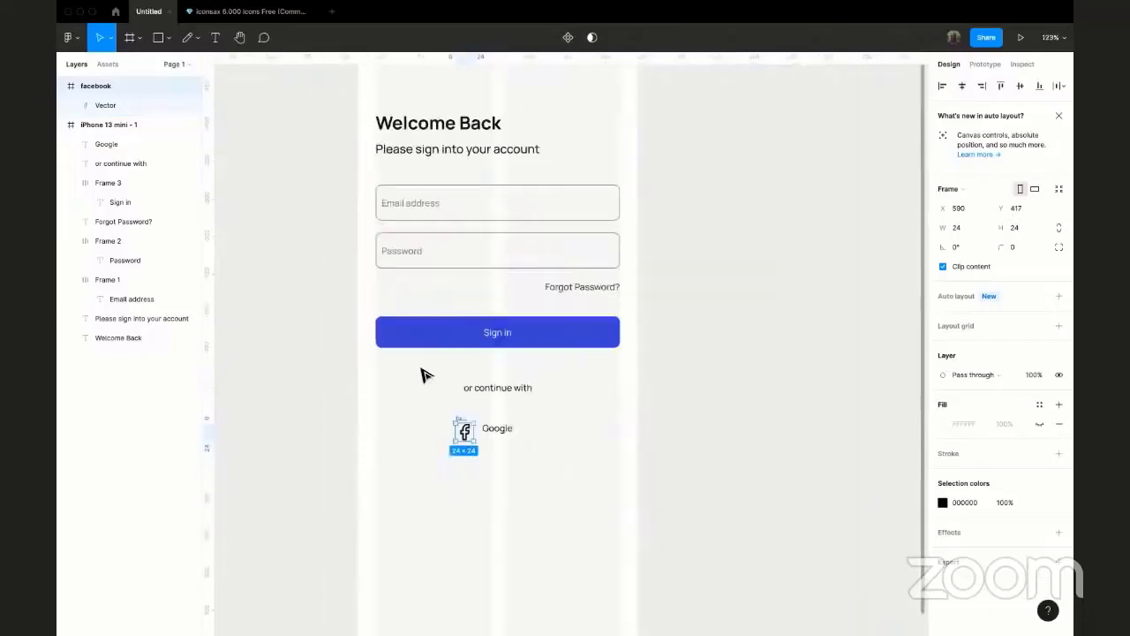
{"action": "scroll", "coordinate": [420, 373], "scroll_direction": "up", "scroll_amount": 1}
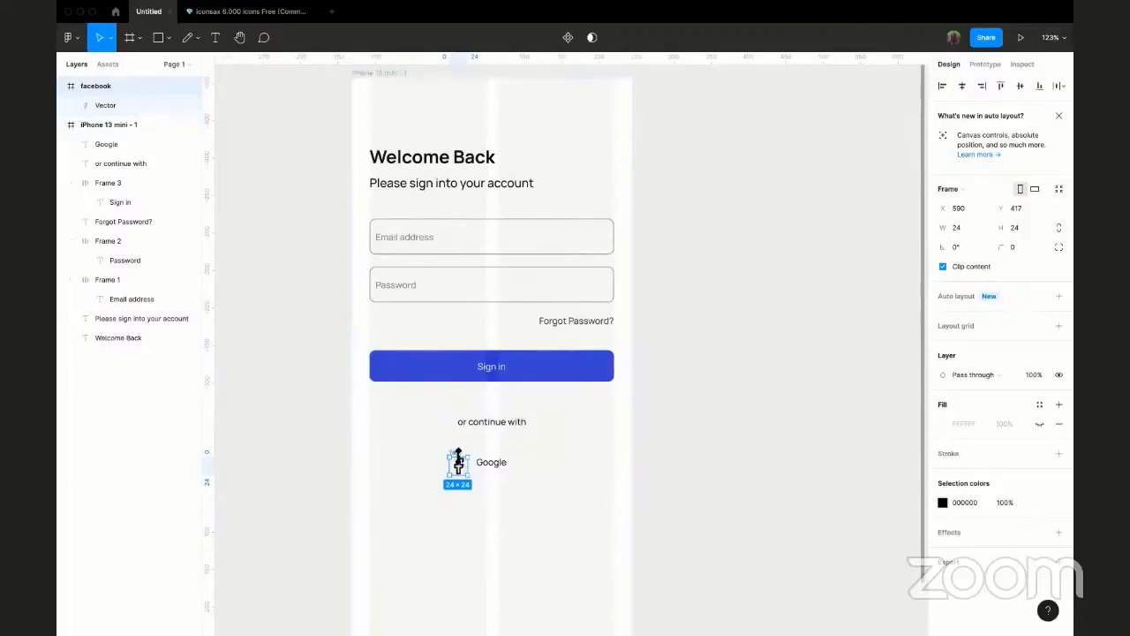
{"action": "left_click_drag", "start_coordinate": [440, 460], "coordinate": [424, 462]}
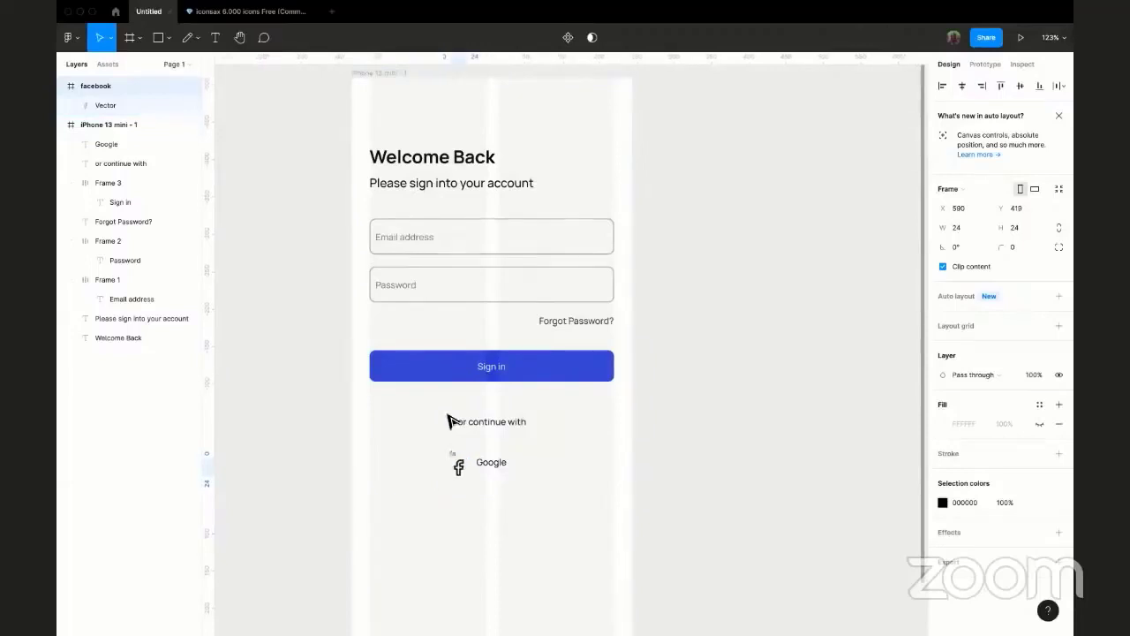
- Nest the facebook icon layer inside the iPhone 13 mini - 1 frame and line it up with the Google label at X 125, Y 501
{"action": "left_click", "coordinate": [377, 77]}
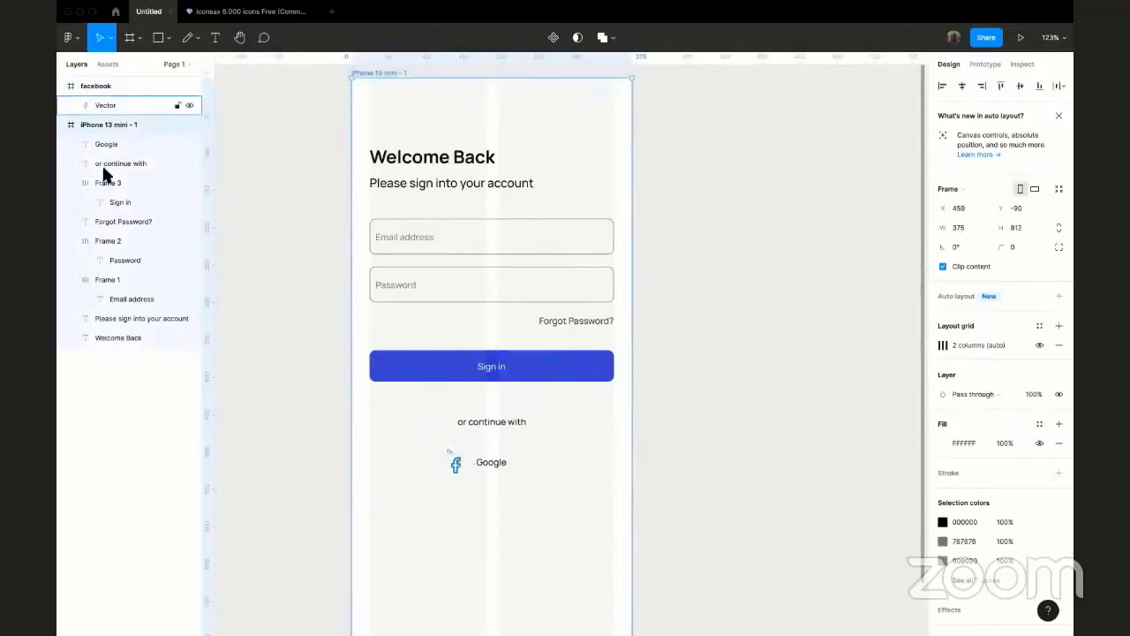
{"action": "left_click", "coordinate": [90, 86]}
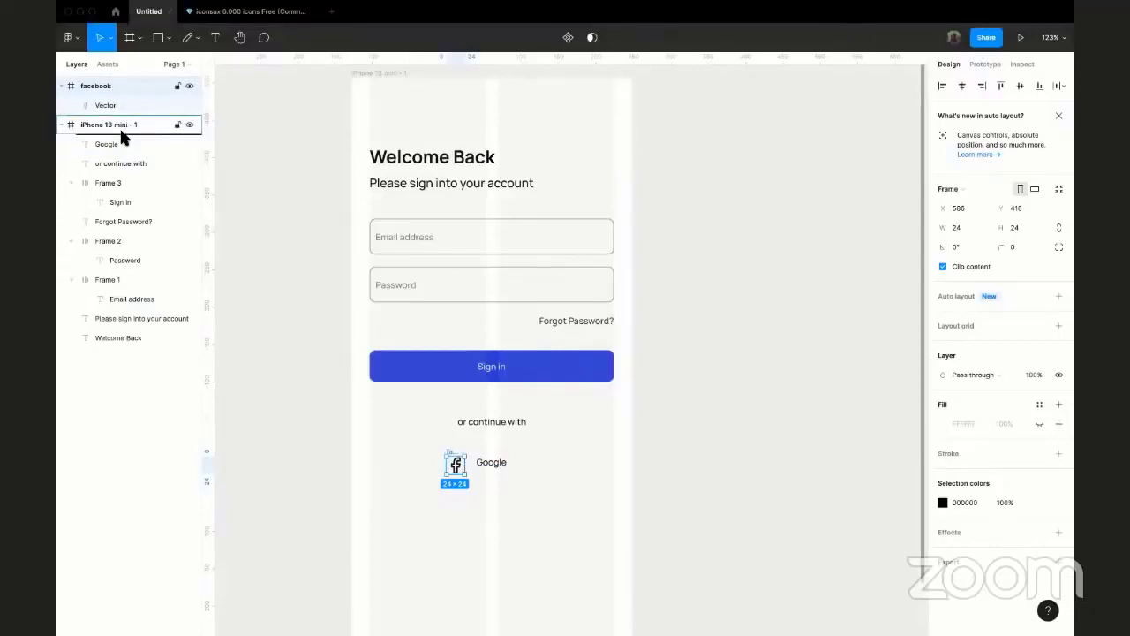
{"action": "left_click_drag", "start_coordinate": [119, 126], "coordinate": [121, 130]}
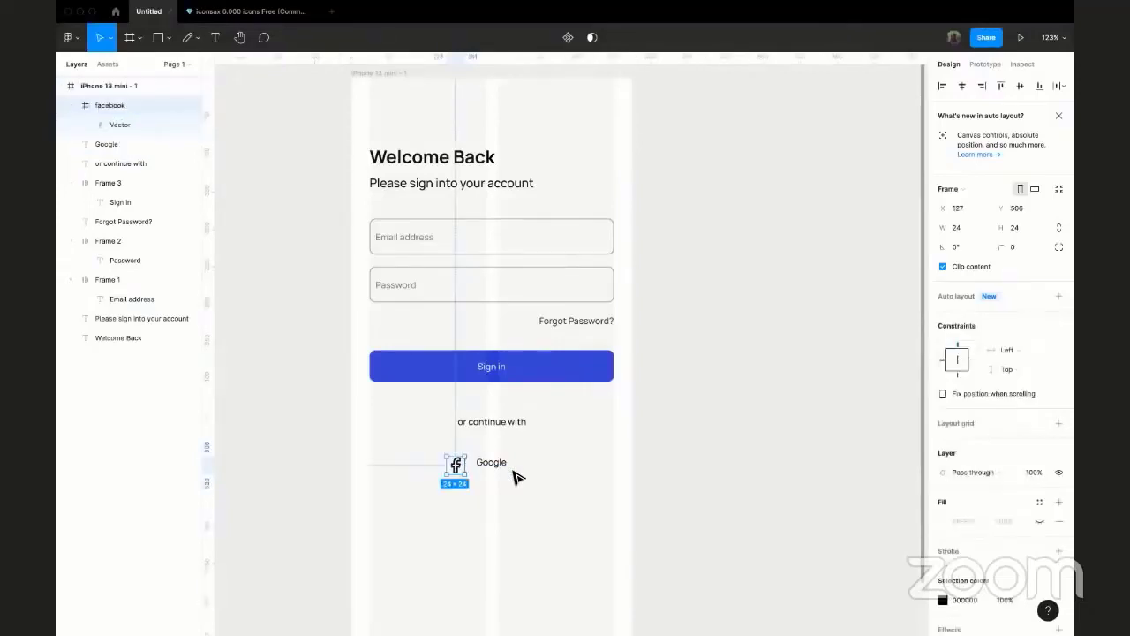
{"action": "scroll", "coordinate": [446, 466], "scroll_direction": "up", "scroll_amount": 5}
{"action": "scroll", "coordinate": [478, 461], "scroll_direction": "down", "scroll_amount": 1}
{"action": "mouse_move", "coordinate": [478, 461]}
{"action": "left_mouse_down"}
{"action": "mouse_move", "coordinate": [480, 449]}
{"action": "mouse_move", "coordinate": [460, 454]}
{"action": "mouse_move", "coordinate": [469, 451]}
{"action": "left_mouse_up"}
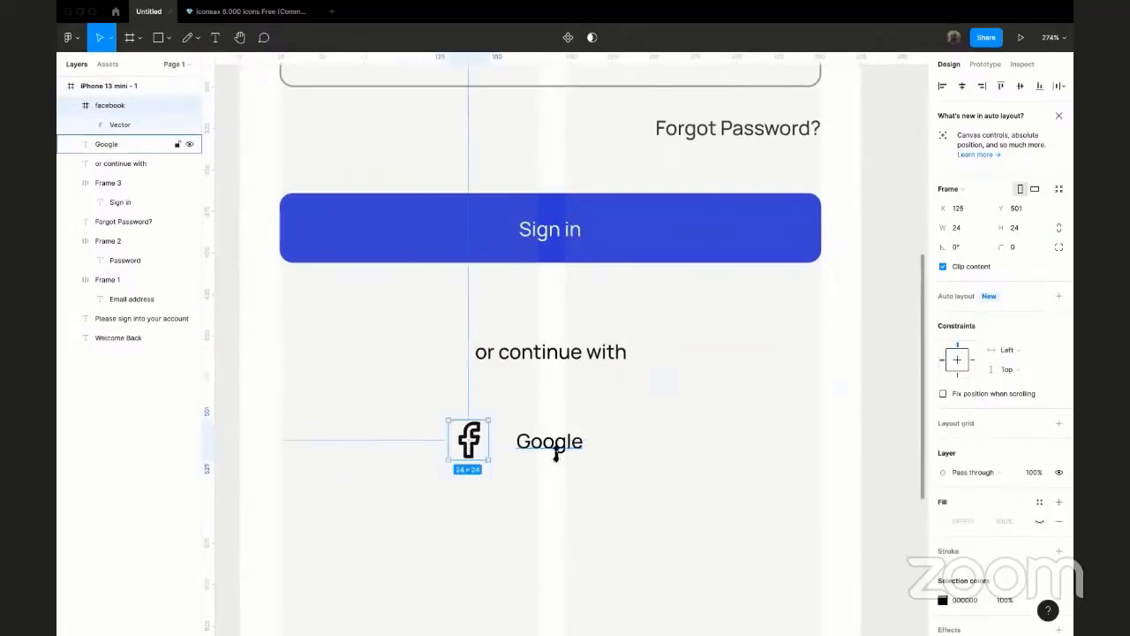
- Replace the Google label's text with "Facebook"
{"action": "left_click", "coordinate": [555, 452]}
{"action": "key", "text": "Return"}
{"action": "type", "text": "Facebook"}
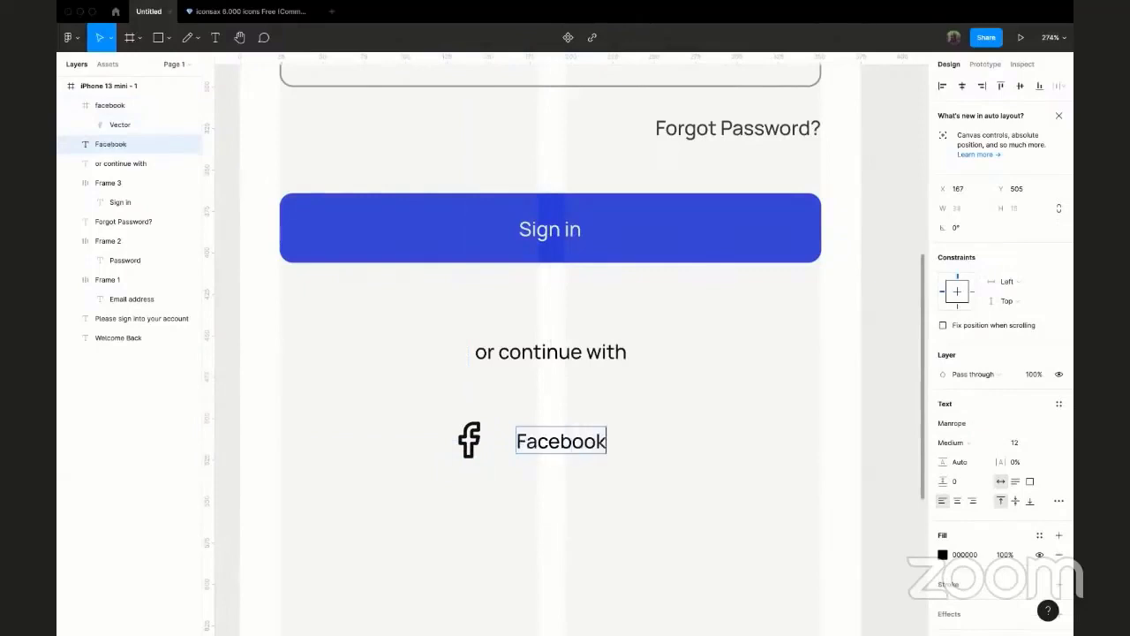
{"action": "key", "text": "Escape"}
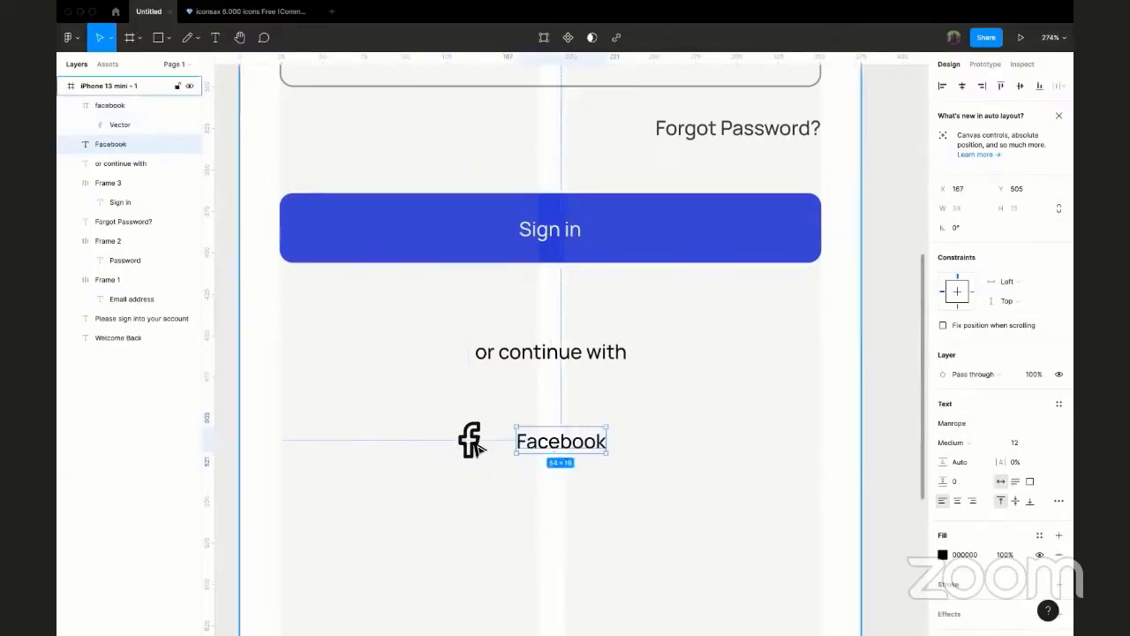
- Try a 0.5 stroke width on the Facebook icon's vector and settle on a stroke width of 1
{"action": "double_click", "coordinate": [473, 442]}
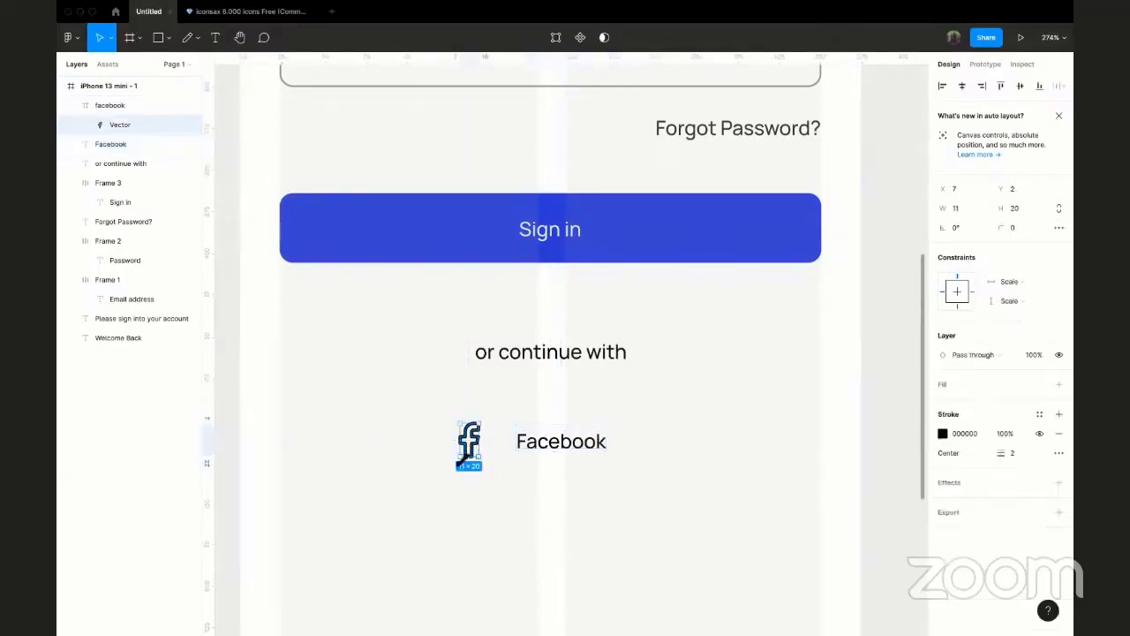
{"action": "scroll", "coordinate": [455, 463], "scroll_direction": "up", "scroll_amount": 5}
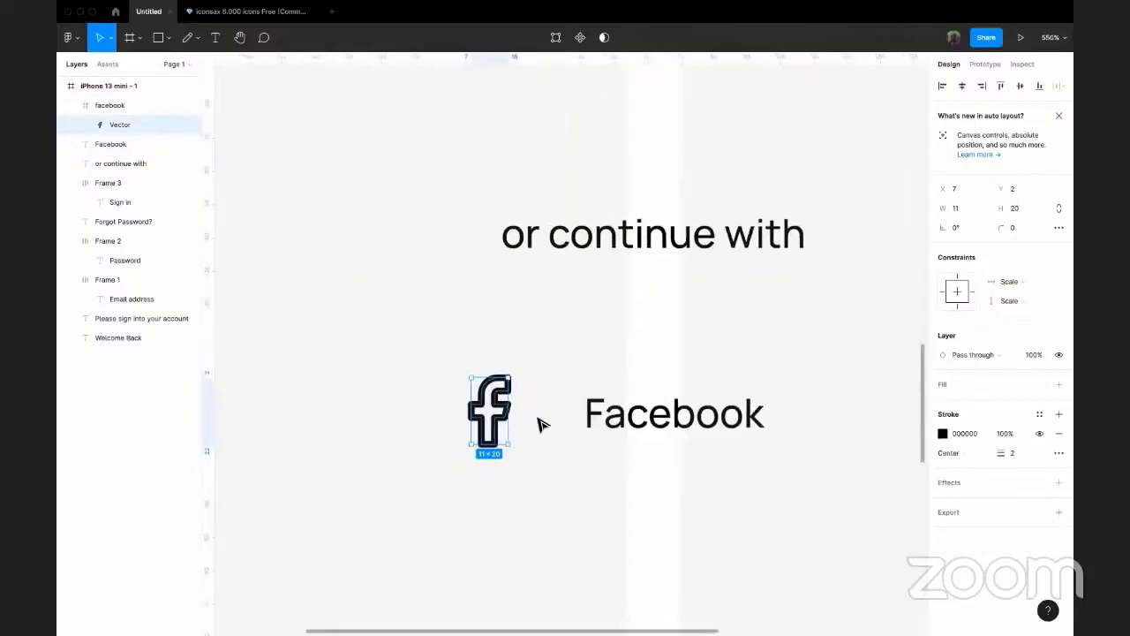
{"action": "left_click", "coordinate": [637, 432]}
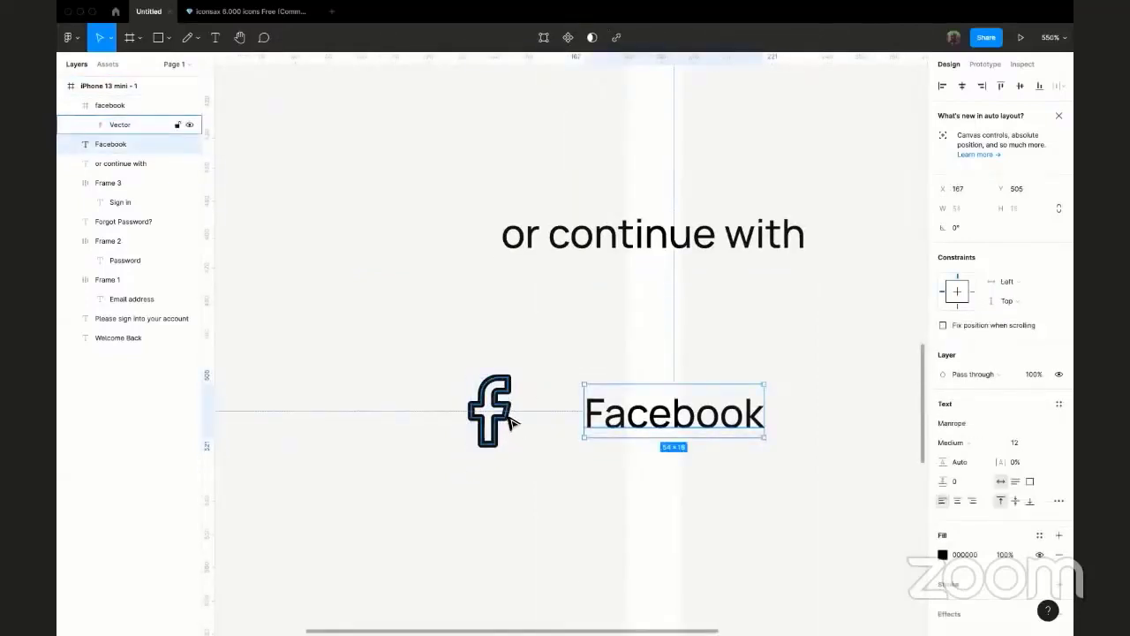
{"action": "left_click", "coordinate": [509, 422]}
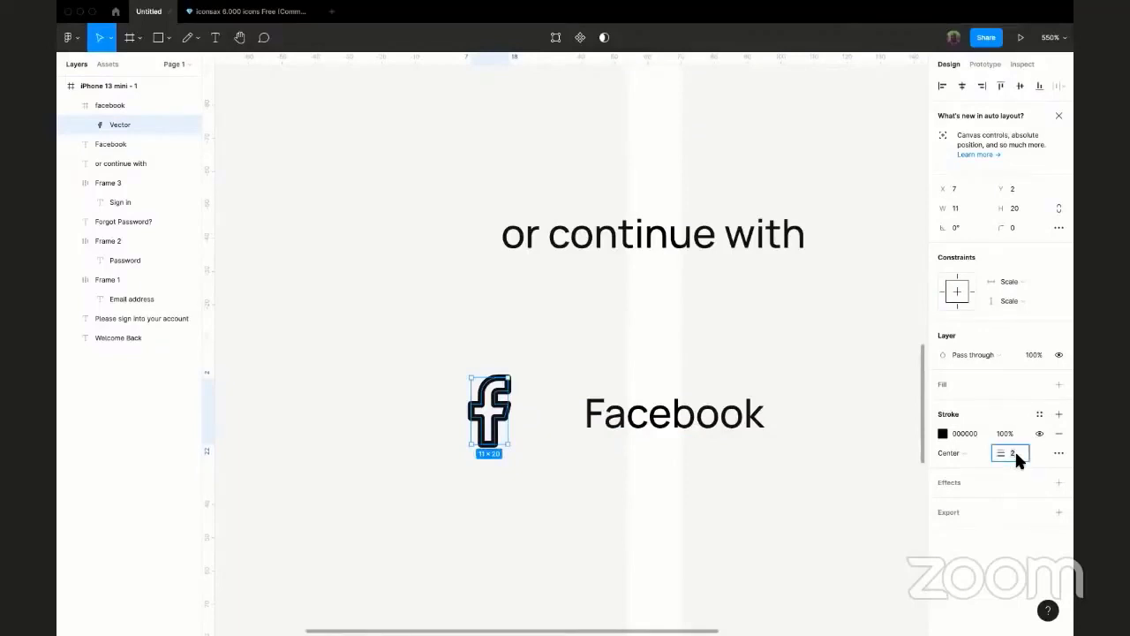
{"action": "type", "text": "0.5"}
{"action": "key", "text": "Return"}
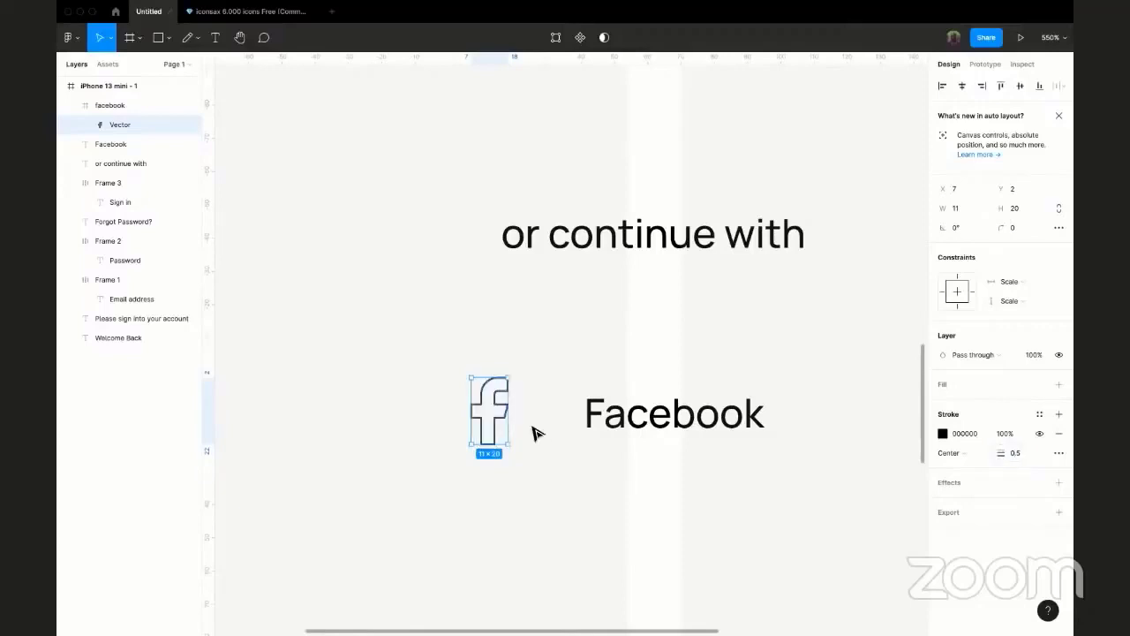
{"action": "left_click", "coordinate": [1013, 453]}
{"action": "key", "text": "Return"}
- Recolour the Facebook icon's stroke to a medium blue
{"action": "left_click", "coordinate": [942, 433]}
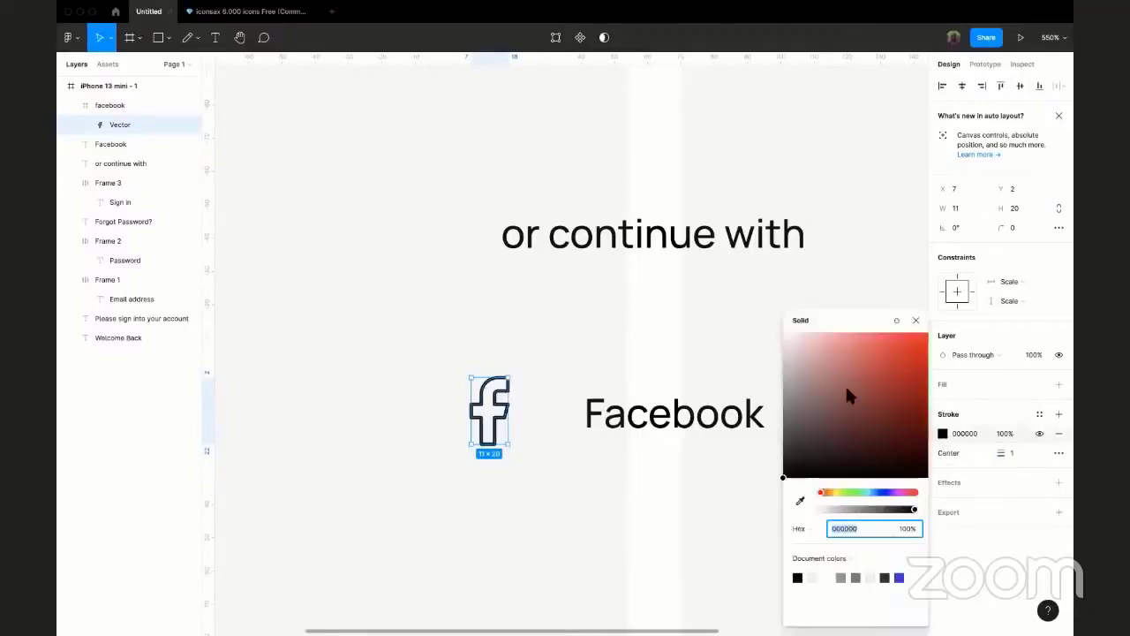
{"action": "mouse_move", "coordinate": [837, 440]}
{"action": "left_mouse_down"}
{"action": "mouse_move", "coordinate": [789, 398]}
{"action": "mouse_move", "coordinate": [879, 381]}
{"action": "left_mouse_up"}
{"action": "left_click", "coordinate": [905, 358]}
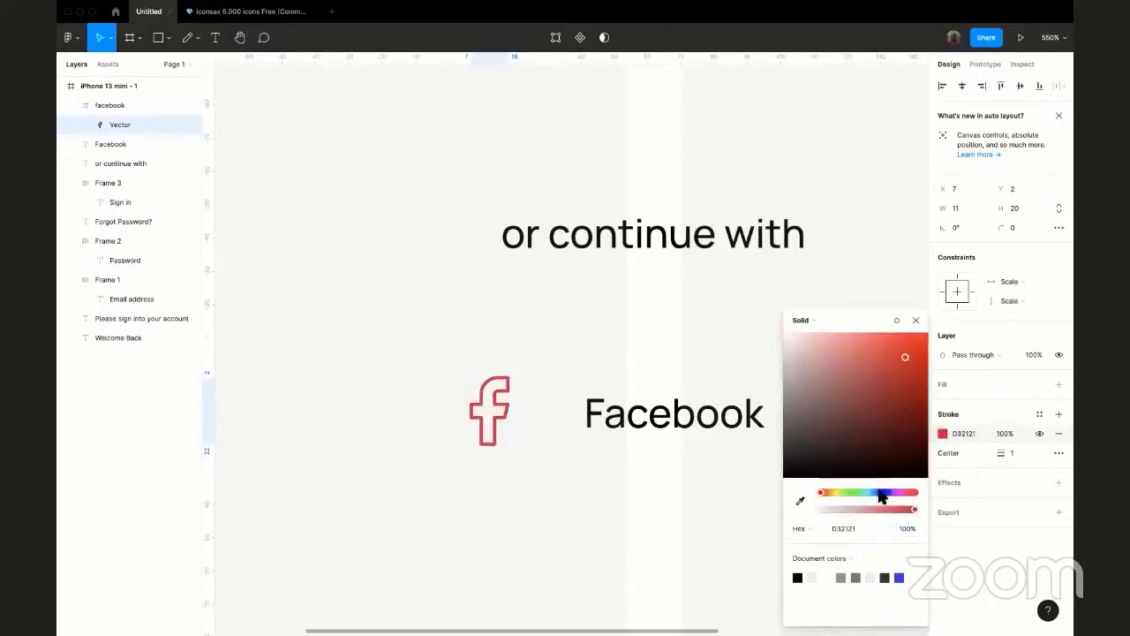
{"action": "mouse_move", "coordinate": [875, 493]}
{"action": "left_mouse_down"}
{"action": "mouse_move", "coordinate": [892, 382]}
{"action": "mouse_move", "coordinate": [881, 498]}
{"action": "left_mouse_up"}
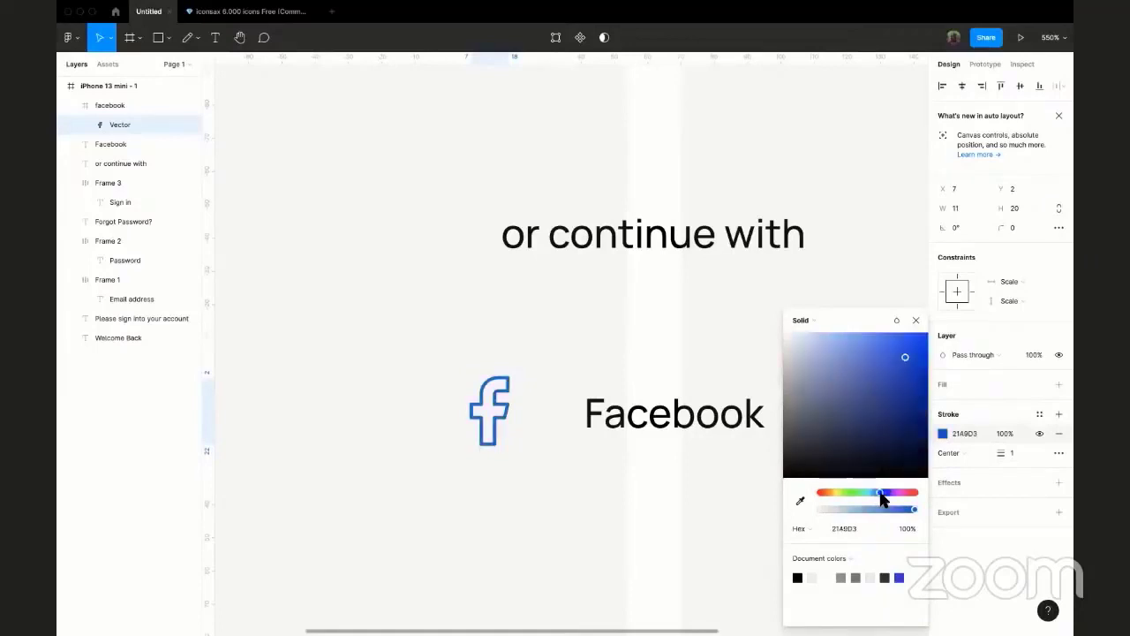
- Change the Facebook icon's stroke colour to dark grey 1F1F1F
{"action": "left_click_drag", "start_coordinate": [906, 358], "coordinate": [915, 347]}
{"action": "left_click_drag", "start_coordinate": [805, 465], "coordinate": [784, 459]}
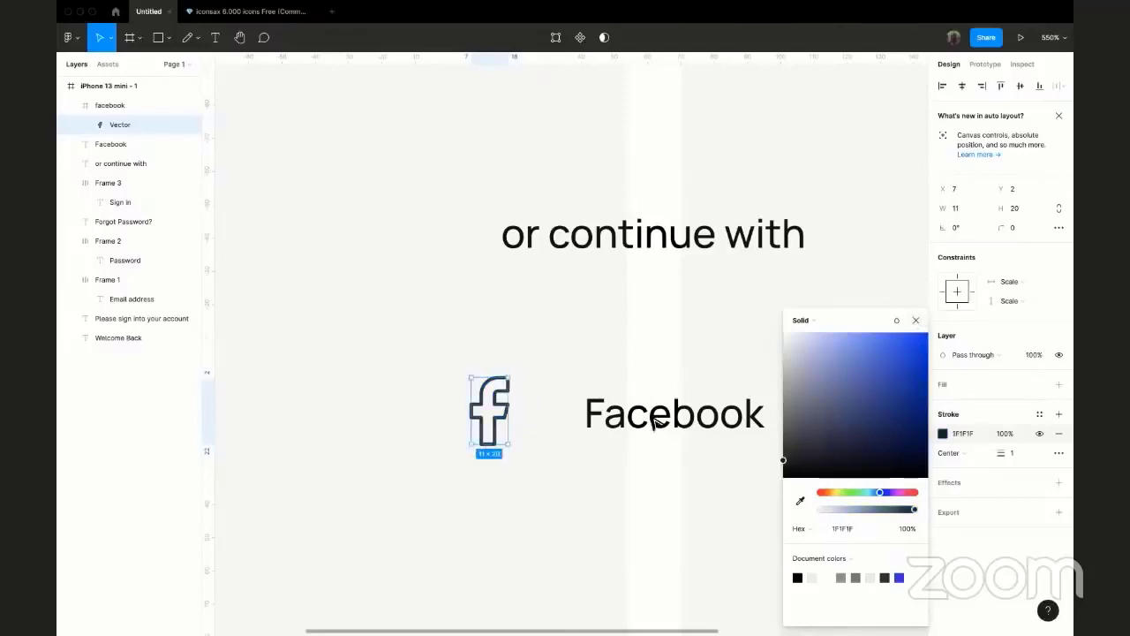
{"action": "key", "text": "Escape"}
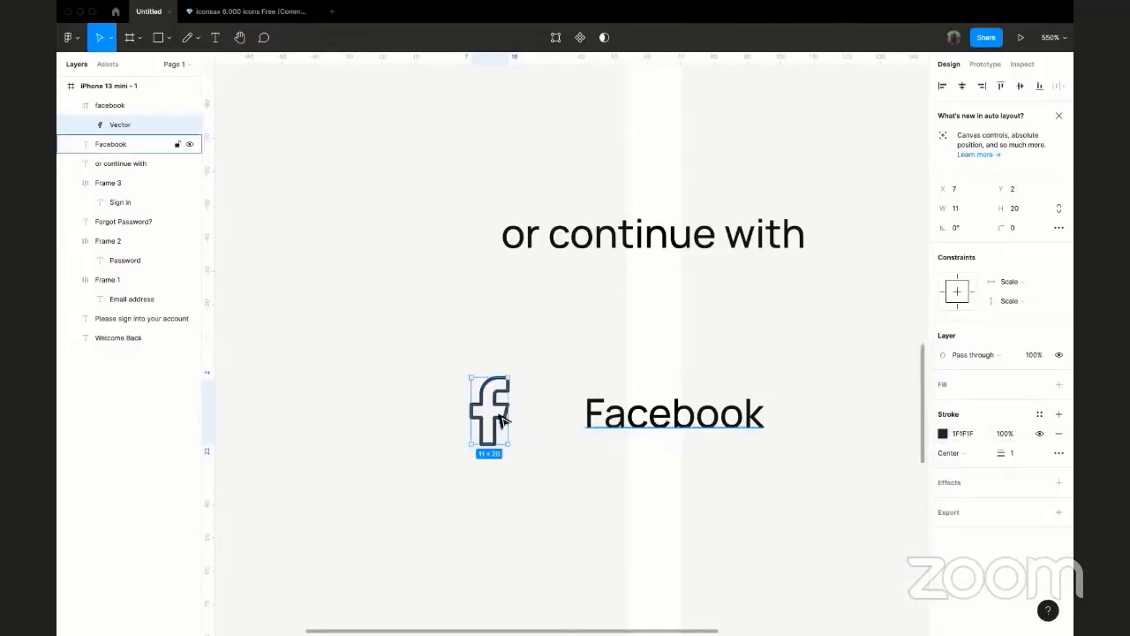
- Select the facebook icon frame together with the Facebook label and centre the pair beneath the "or continue with" text
{"action": "left_click", "coordinate": [520, 439]}
{"action": "left_click", "coordinate": [520, 438]}
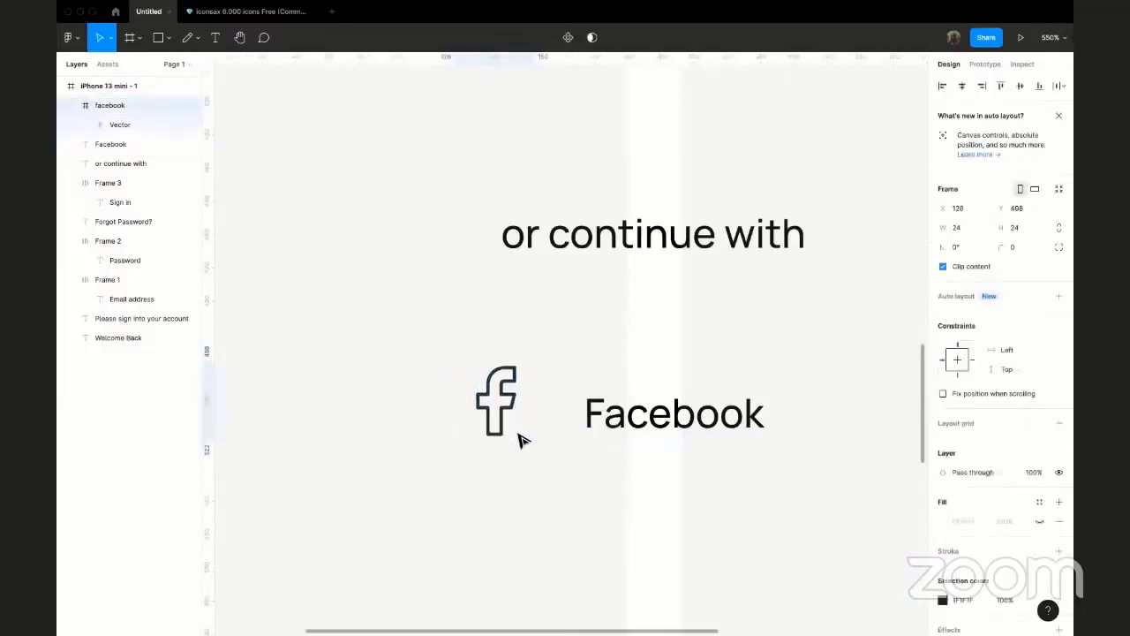
{"action": "left_click", "coordinate": [647, 420], "text": "shift"}
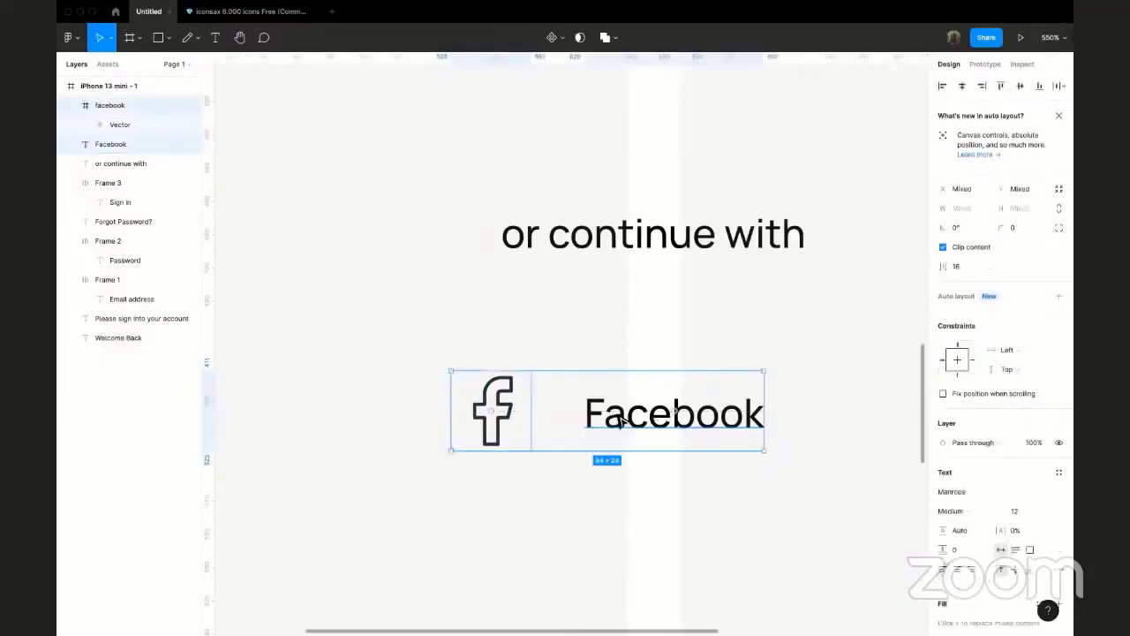
{"action": "scroll", "coordinate": [618, 420], "scroll_direction": "down", "scroll_amount": 3}
{"action": "scroll", "coordinate": [618, 420], "scroll_direction": "down", "scroll_amount": 5}
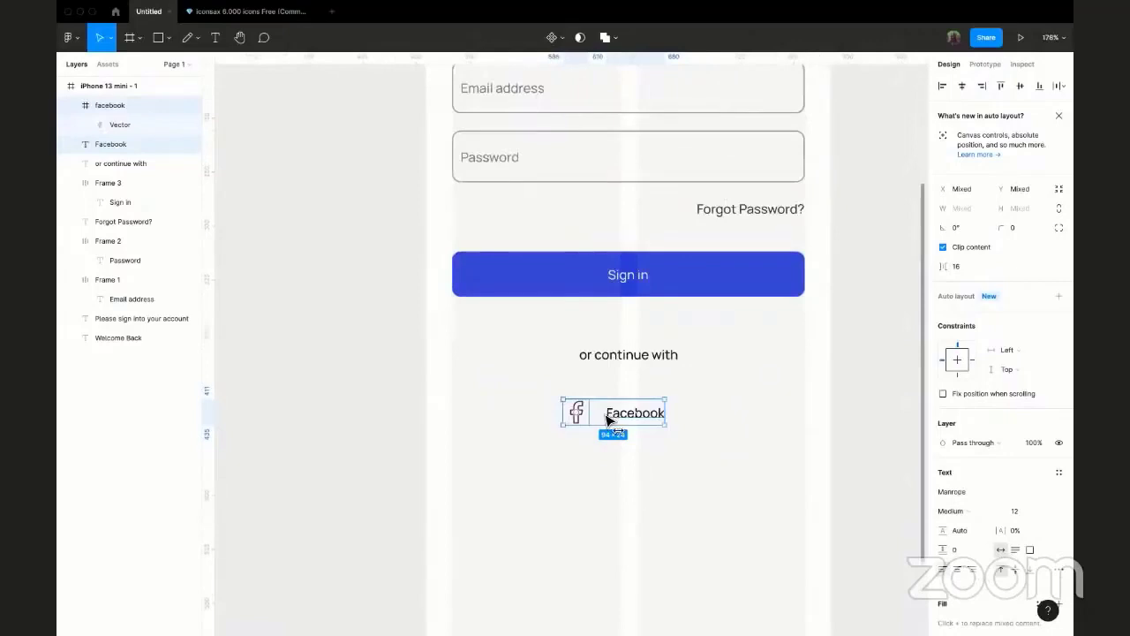
{"action": "left_click_drag", "start_coordinate": [624, 419], "coordinate": [621, 421]}
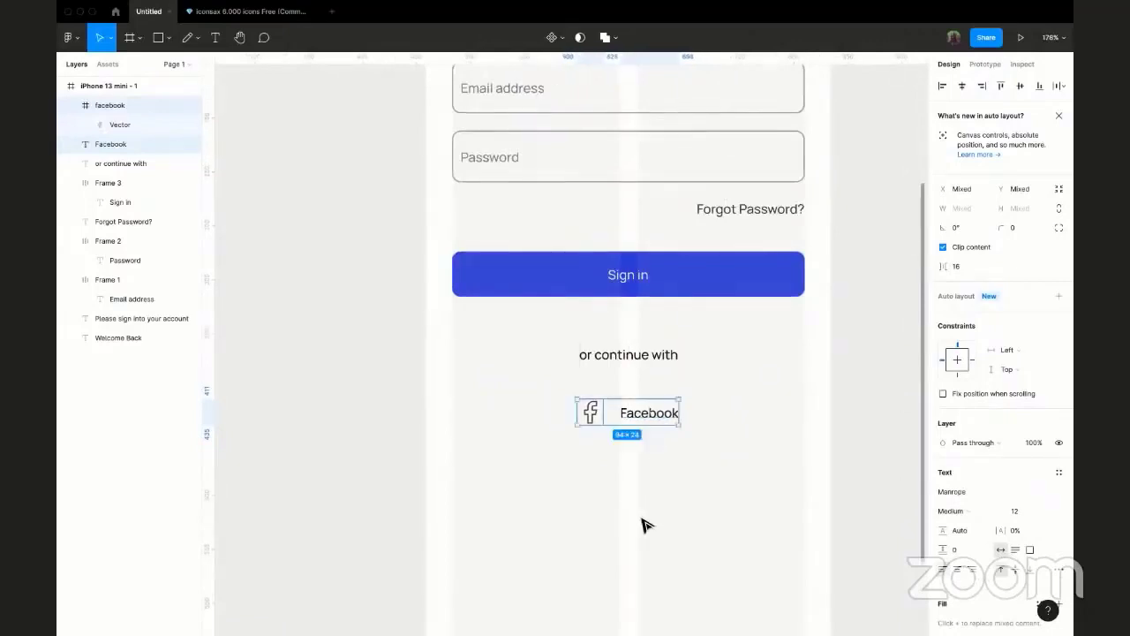
- Wrap the Facebook icon and label in an auto layout frame and extend its right edge to the Sign in button's right edge
{"action": "scroll", "coordinate": [631, 475], "scroll_direction": "up", "scroll_amount": 5}
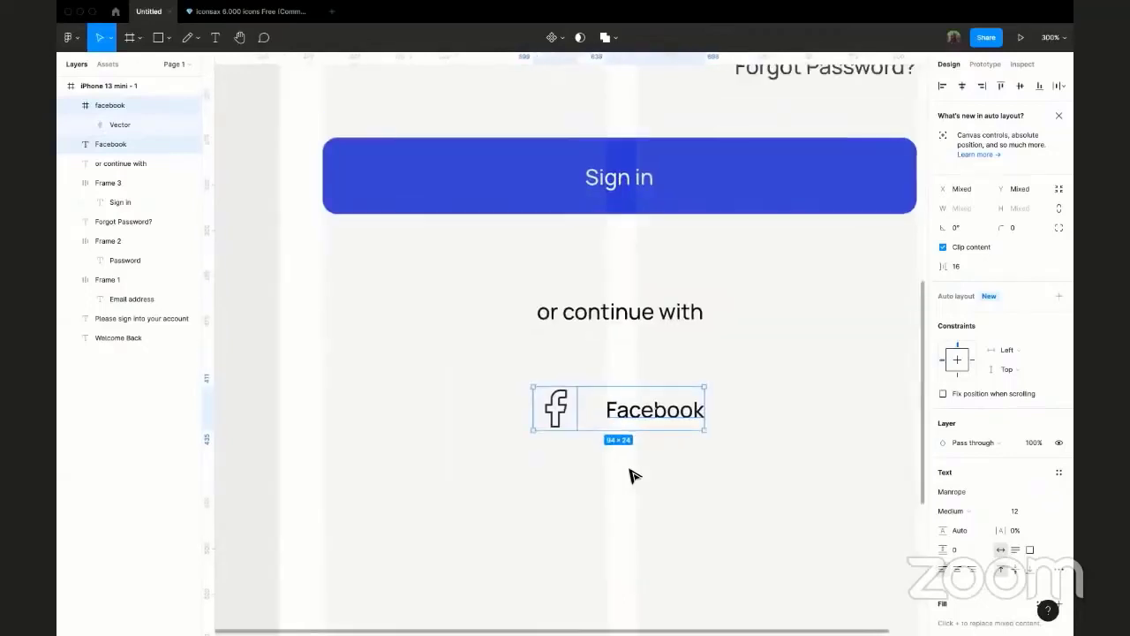
{"action": "scroll", "coordinate": [631, 475], "scroll_direction": "right", "scroll_amount": 2}
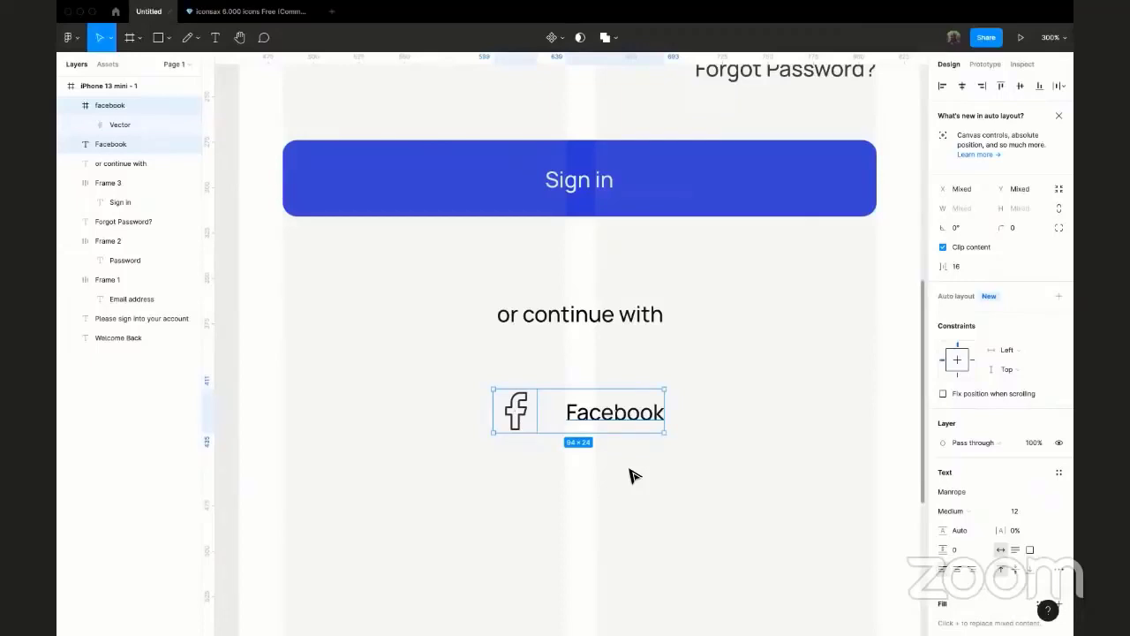
{"action": "scroll", "coordinate": [624, 476], "scroll_direction": "right", "scroll_amount": 2}
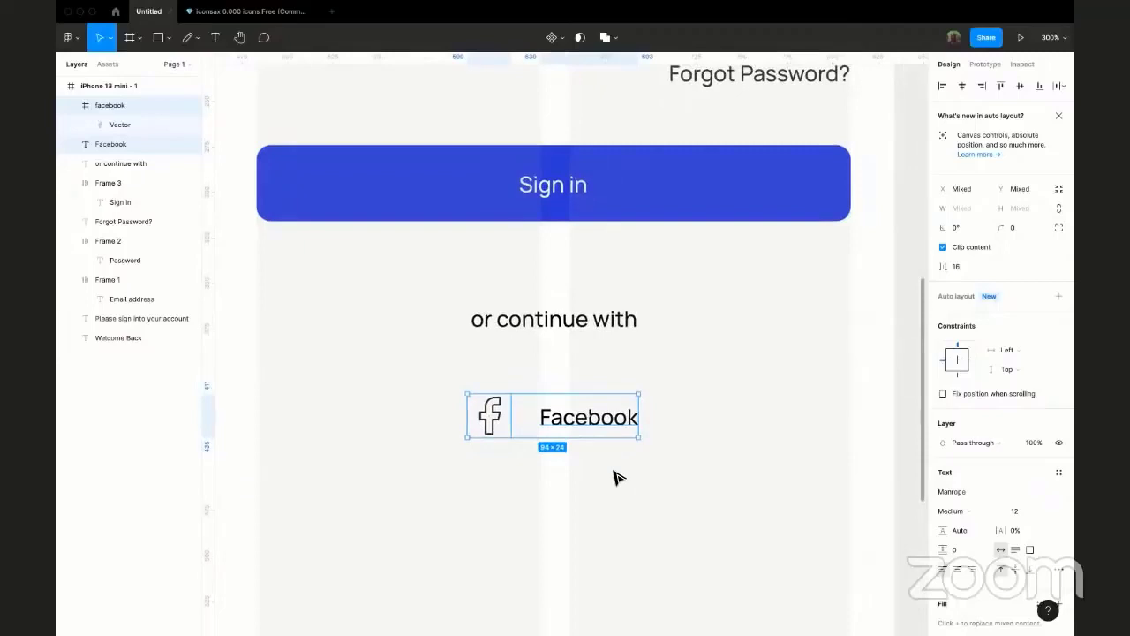
{"action": "key", "text": "shift+a"}
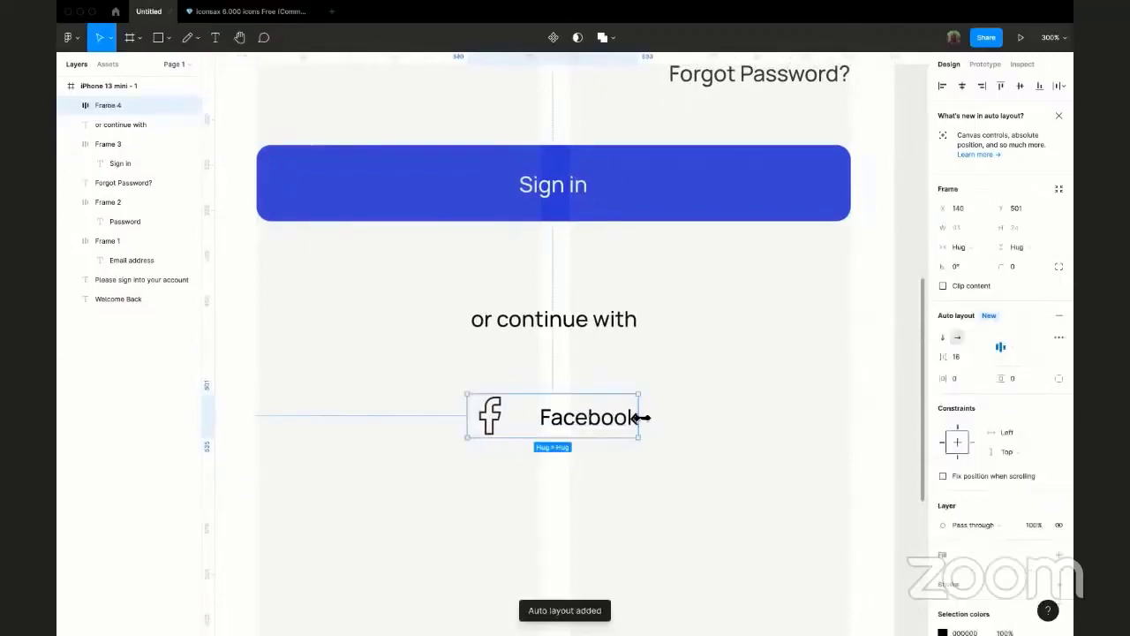
{"action": "left_click_drag", "start_coordinate": [641, 417], "coordinate": [854, 417]}
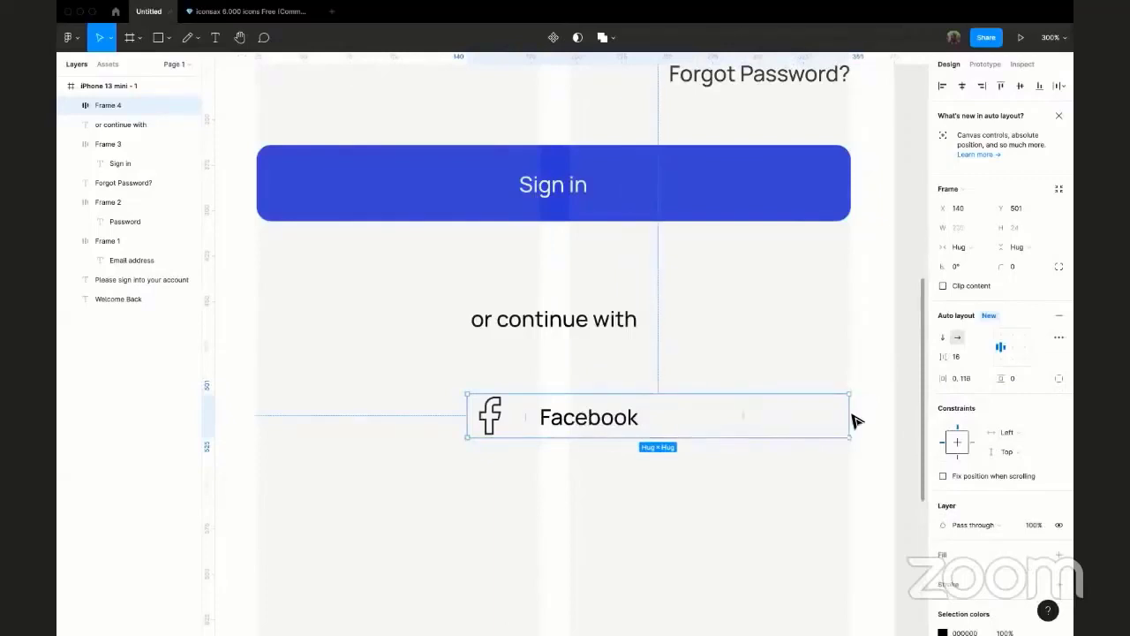
- Stretch the Facebook auto layout frame's left edge to X 24, flush with the Sign in button's left edge
{"action": "scroll", "coordinate": [677, 411], "scroll_direction": "left", "scroll_amount": 3}
{"action": "scroll", "coordinate": [677, 411], "scroll_direction": "down", "scroll_amount": 1}
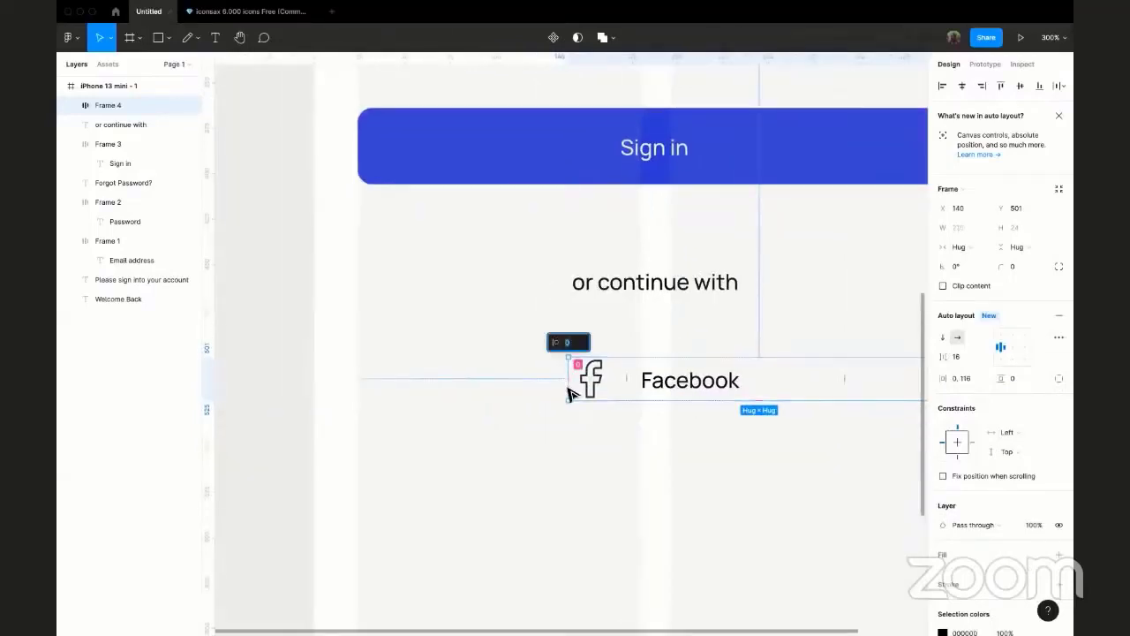
{"action": "mouse_move", "coordinate": [565, 391]}
{"action": "left_mouse_down"}
{"action": "mouse_move", "coordinate": [577, 379]}
{"action": "mouse_move", "coordinate": [560, 379]}
{"action": "left_mouse_up"}
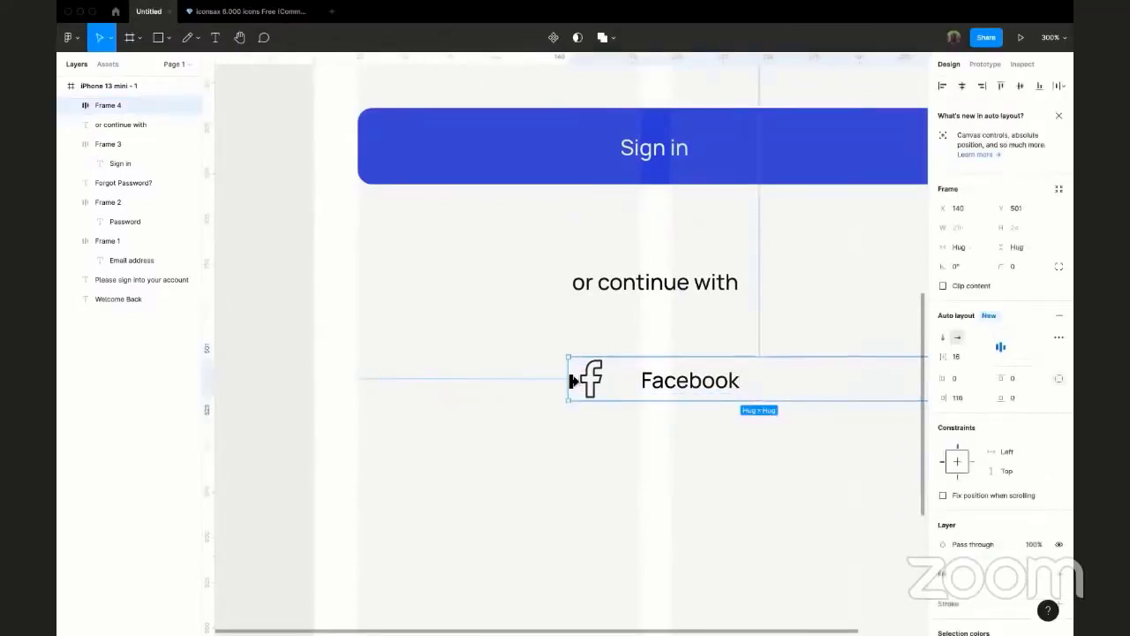
{"action": "left_click_drag", "start_coordinate": [580, 379], "coordinate": [570, 380]}
{"action": "left_click_drag", "start_coordinate": [572, 380], "coordinate": [357, 380]}
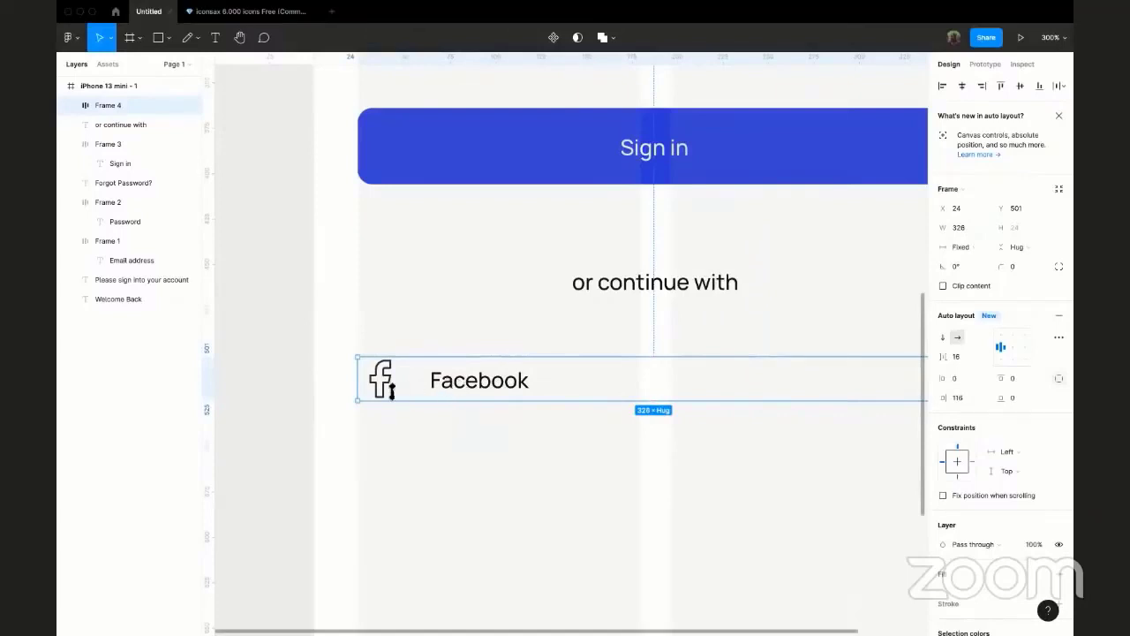
{"action": "mouse_move", "coordinate": [359, 378]}
{"action": "left_mouse_down"}
{"action": "mouse_move", "coordinate": [483, 367]}
{"action": "mouse_move", "coordinate": [458, 379]}
{"action": "mouse_move", "coordinate": [467, 405]}
{"action": "mouse_move", "coordinate": [470, 392]}
{"action": "mouse_move", "coordinate": [514, 386]}
{"action": "mouse_move", "coordinate": [512, 398]}
{"action": "mouse_move", "coordinate": [358, 371]}
{"action": "mouse_move", "coordinate": [370, 373]}
{"action": "left_mouse_up"}
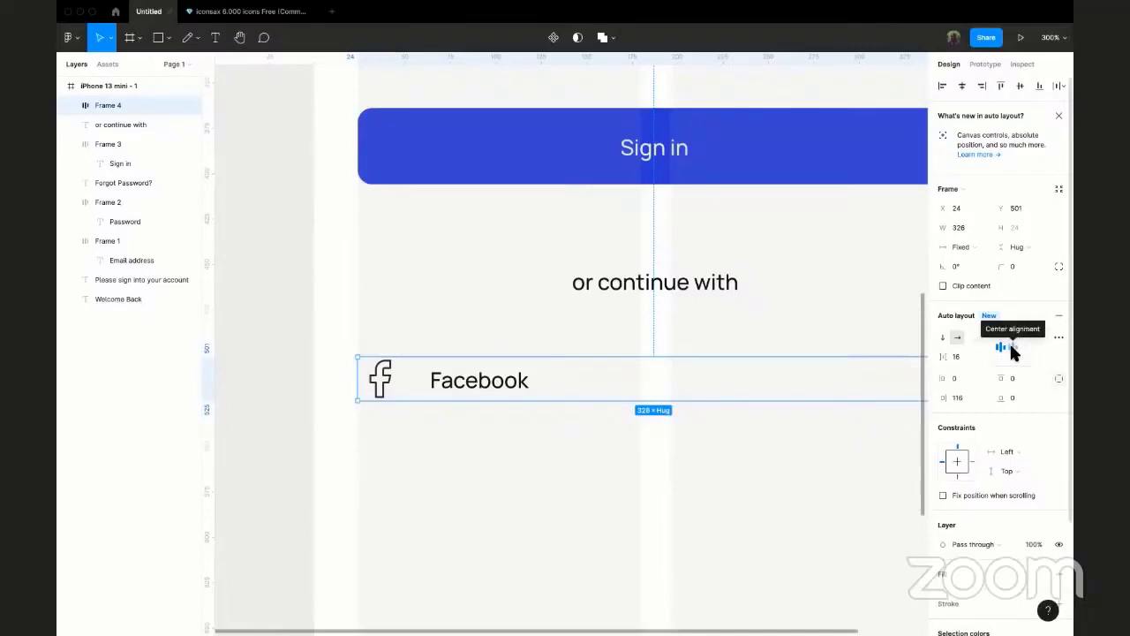
- Centre-align the Facebook frame's contents and widen the frame to 327 to match the Sign in button
{"action": "left_click", "coordinate": [1012, 350]}
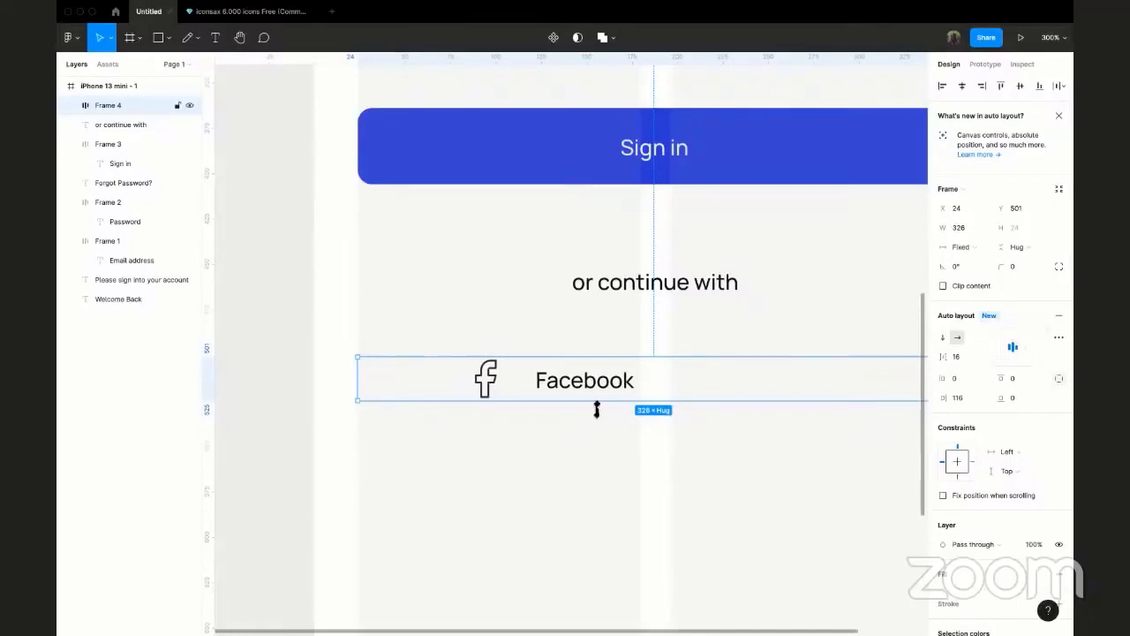
{"action": "scroll", "coordinate": [620, 406], "scroll_direction": "right", "scroll_amount": 2}
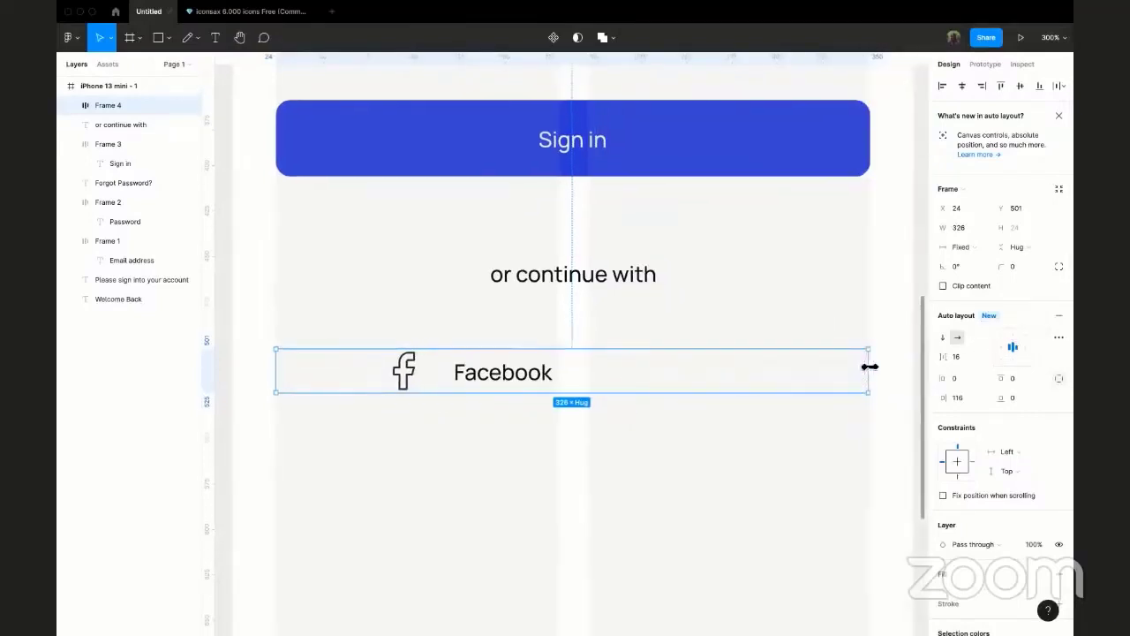
{"action": "mouse_move", "coordinate": [871, 365]}
{"action": "left_mouse_down"}
{"action": "mouse_move", "coordinate": [613, 391]}
{"action": "mouse_move", "coordinate": [822, 363]}
{"action": "mouse_move", "coordinate": [871, 372]}
{"action": "left_mouse_up"}
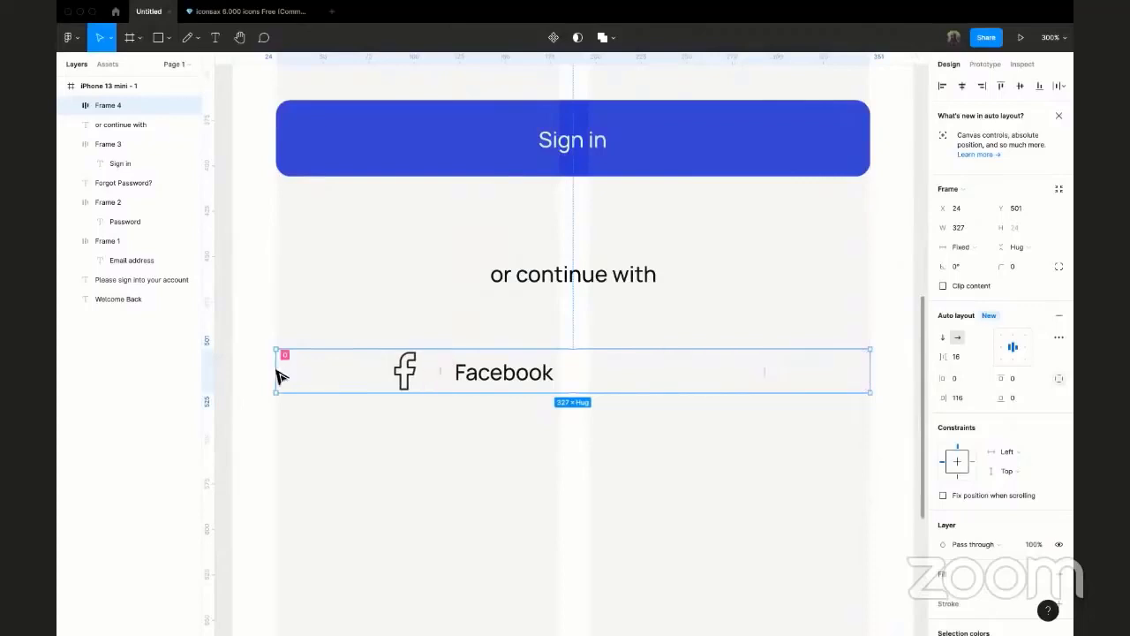
- Set the Facebook frame's left padding to 116 to match its right padding
{"action": "scroll", "coordinate": [606, 439], "scroll_direction": "up", "scroll_amount": 5}
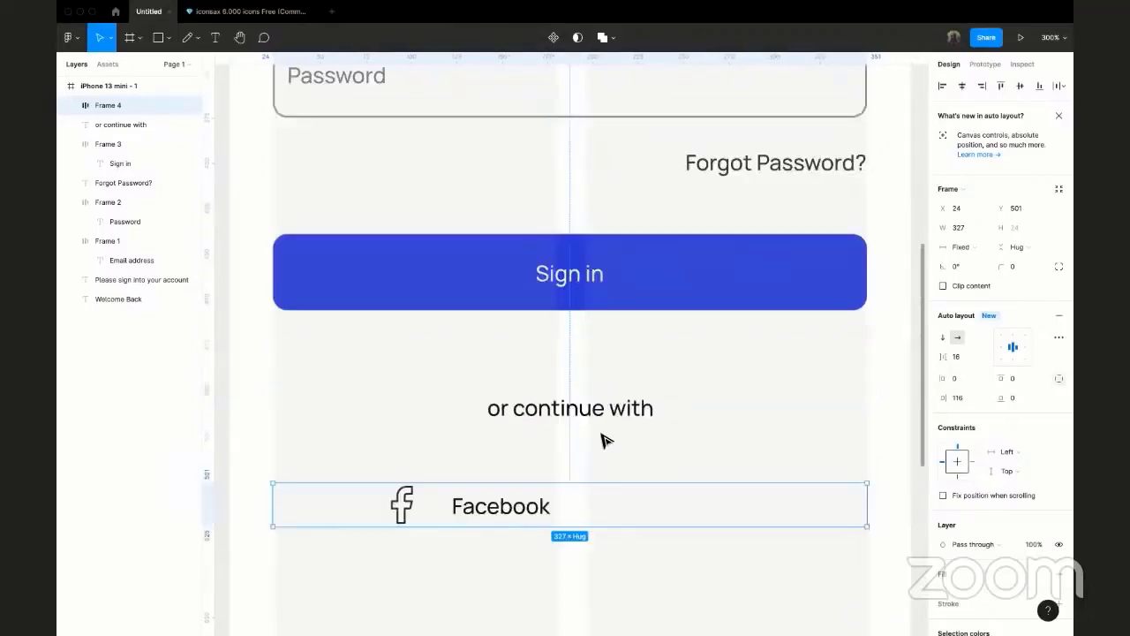
{"action": "scroll", "coordinate": [606, 439], "scroll_direction": "down", "scroll_amount": 5}
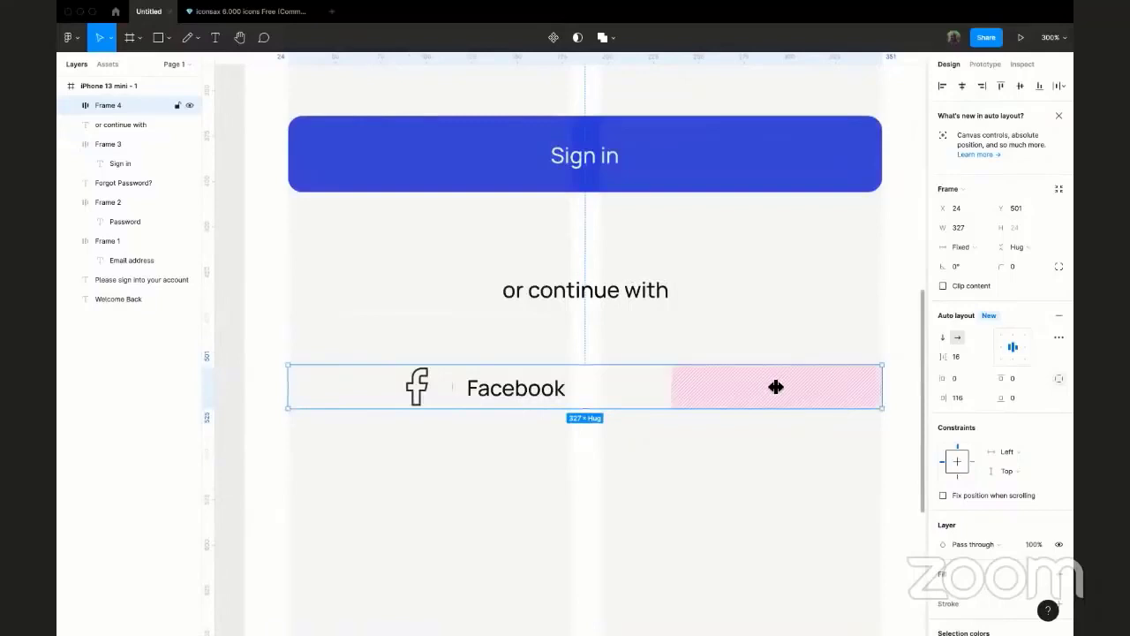
{"action": "left_click", "coordinate": [290, 384]}
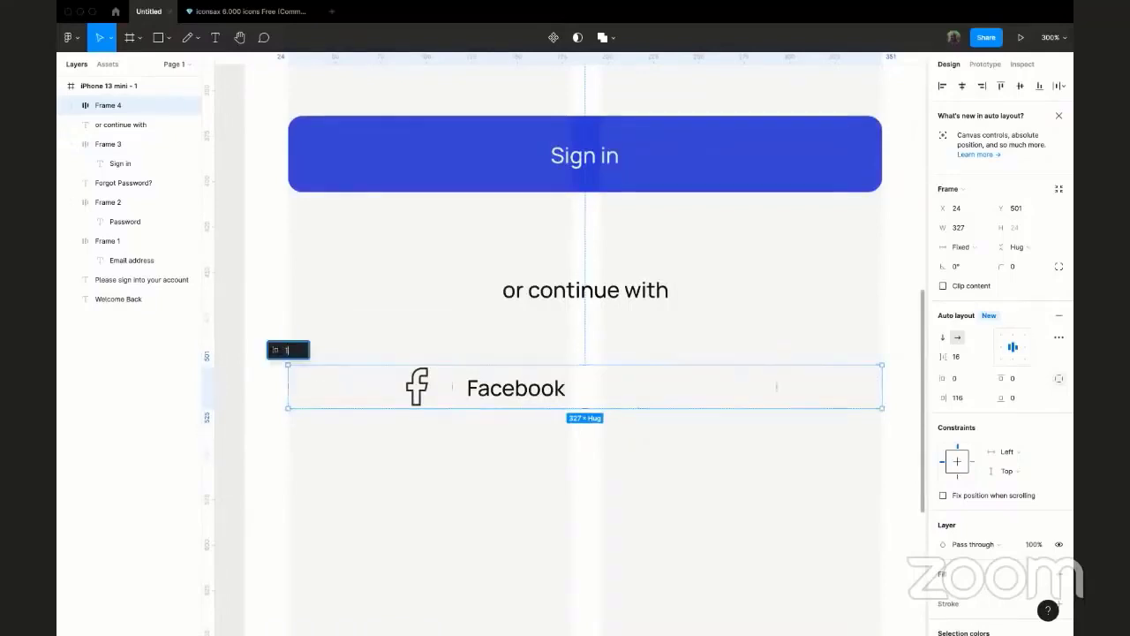
{"action": "type", "text": "116"}
{"action": "key", "text": "Return"}
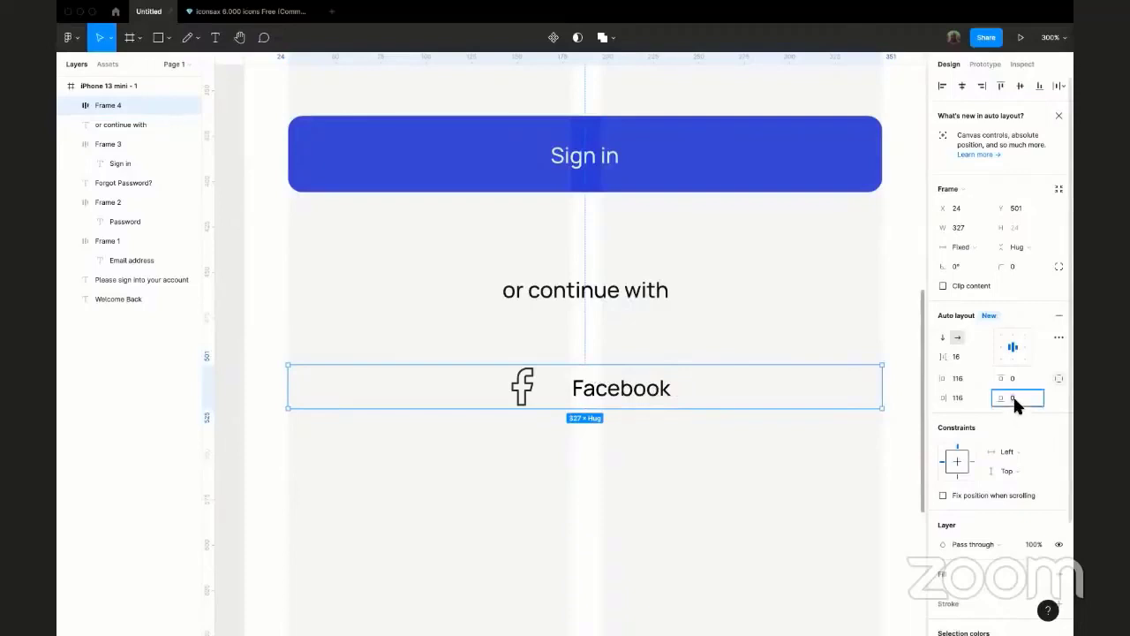
- Try a bottom padding of 48 and then 16 on the Facebook frame
{"action": "type", "text": "48"}
{"action": "key", "text": "Return"}
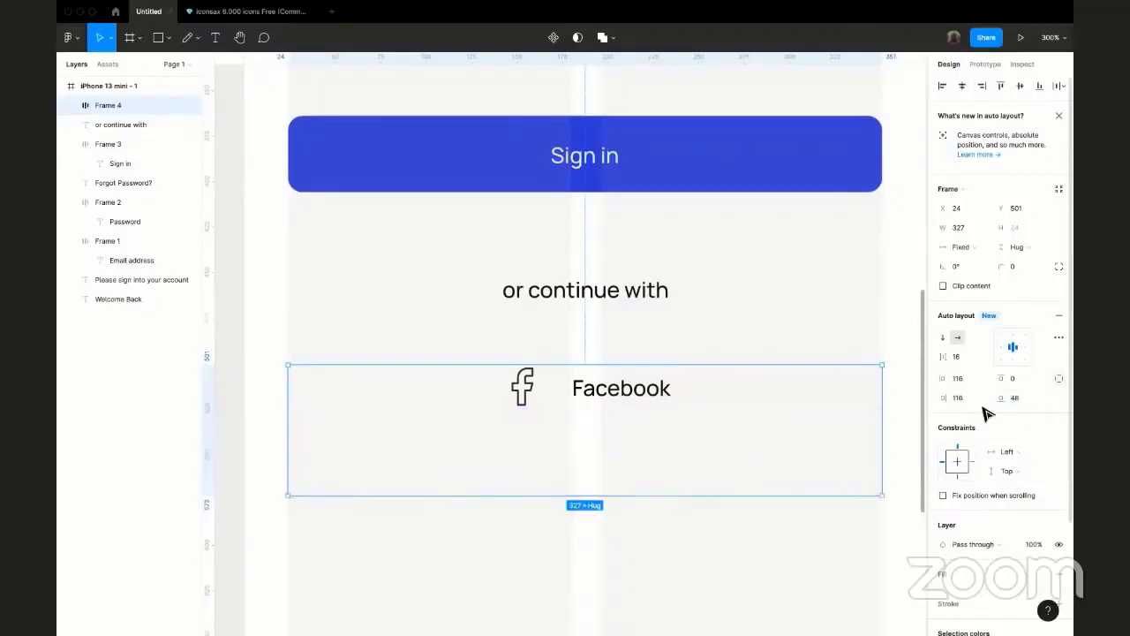
{"action": "left_click", "coordinate": [1018, 397]}
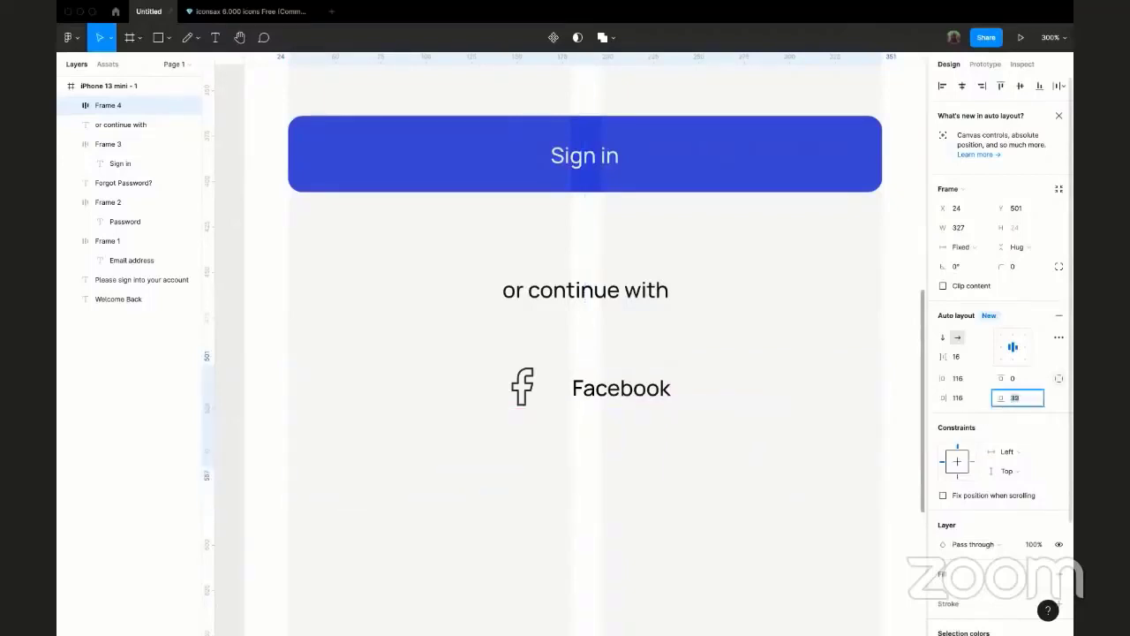
{"action": "type", "text": "16"}
{"action": "key", "text": "Return"}
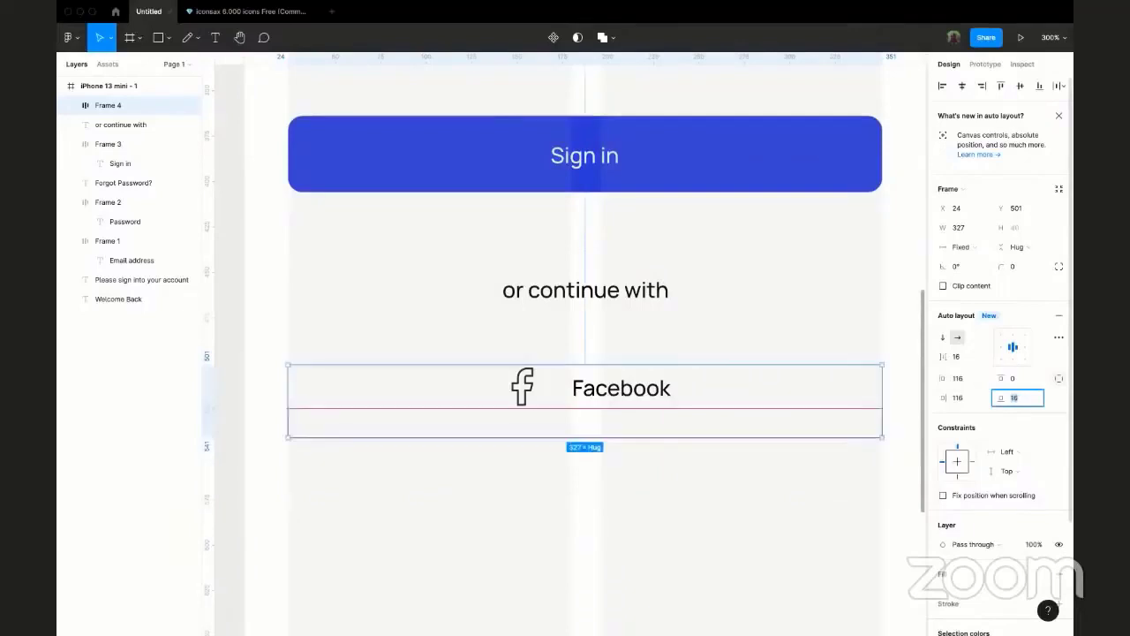
- Set both the top and bottom padding of the Facebook frame to 8
{"action": "left_click", "coordinate": [596, 495]}
{"action": "left_click", "coordinate": [576, 369]}
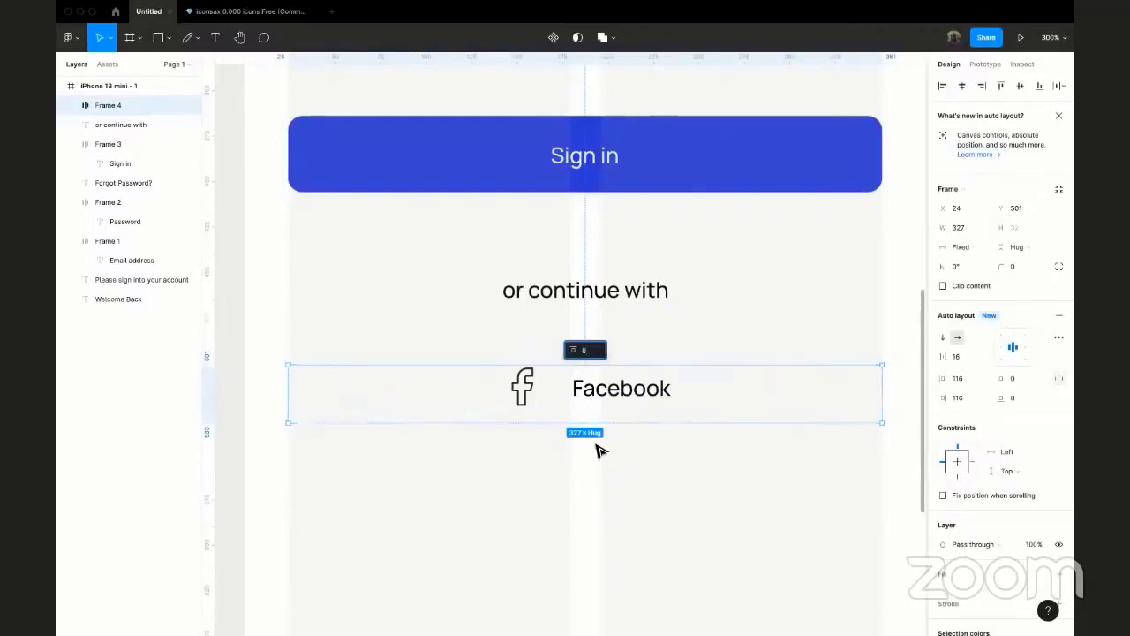
{"action": "key", "text": "Return"}
{"action": "left_click", "coordinate": [651, 480]}
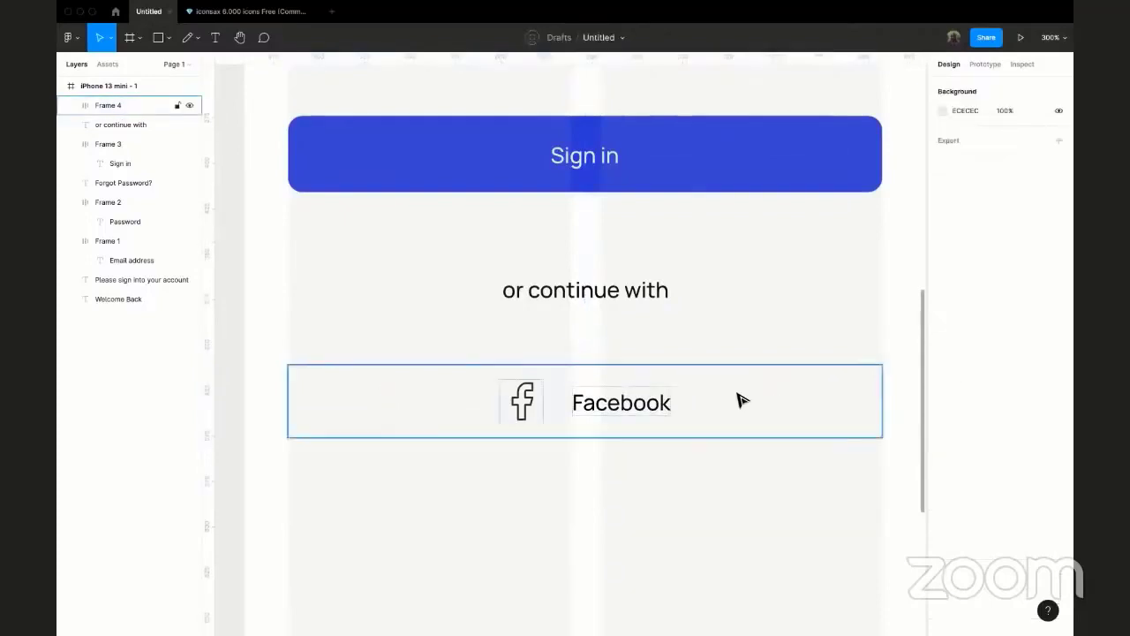
- Add a 1-wide inside stroke to the Facebook frame and colour it dark grey 4E4E4E
{"action": "left_click", "coordinate": [741, 401]}
{"action": "scroll", "coordinate": [741, 401], "scroll_direction": "down", "scroll_amount": 5}
{"action": "scroll", "coordinate": [724, 398], "scroll_direction": "up", "scroll_amount": 1}
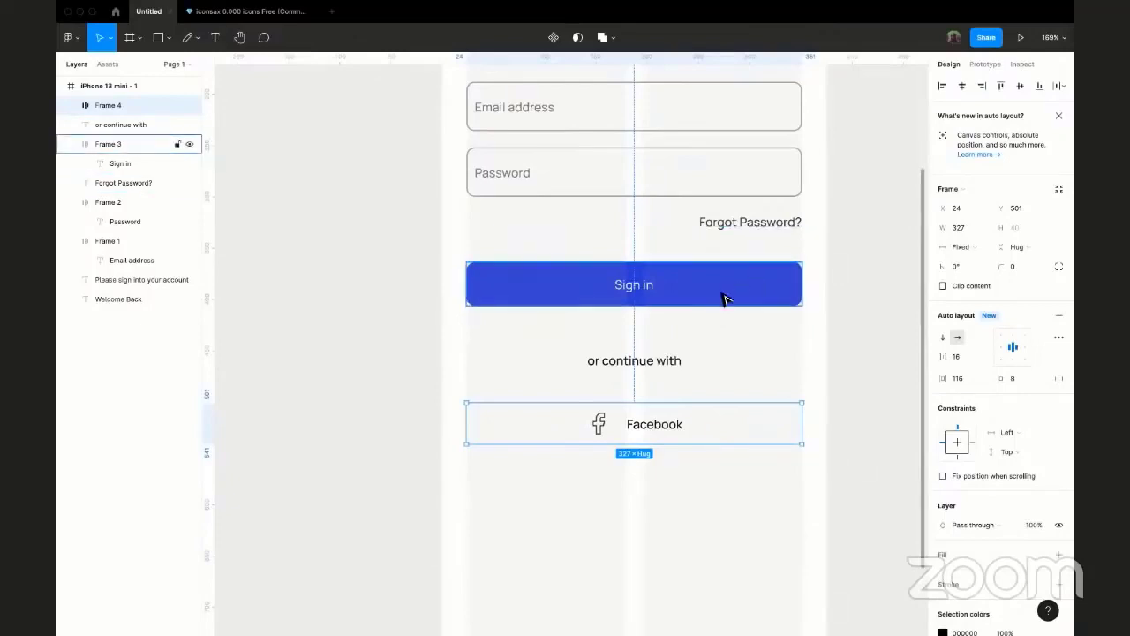
{"action": "scroll", "coordinate": [727, 298], "scroll_direction": "right", "scroll_amount": 1}
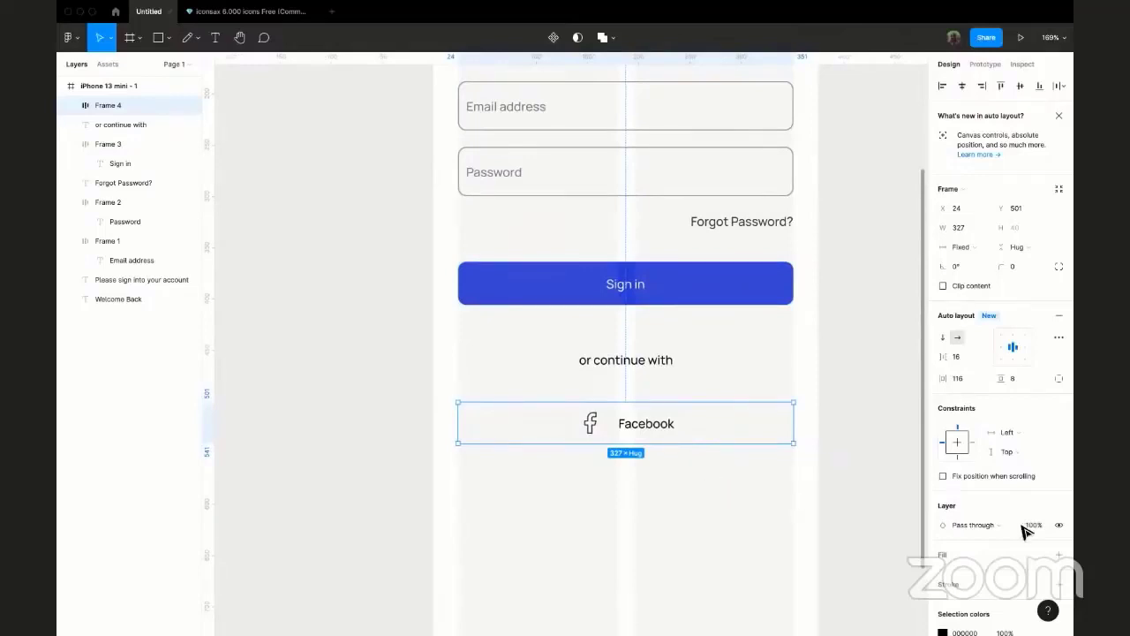
{"action": "scroll", "coordinate": [989, 530], "scroll_direction": "down", "scroll_amount": 3}
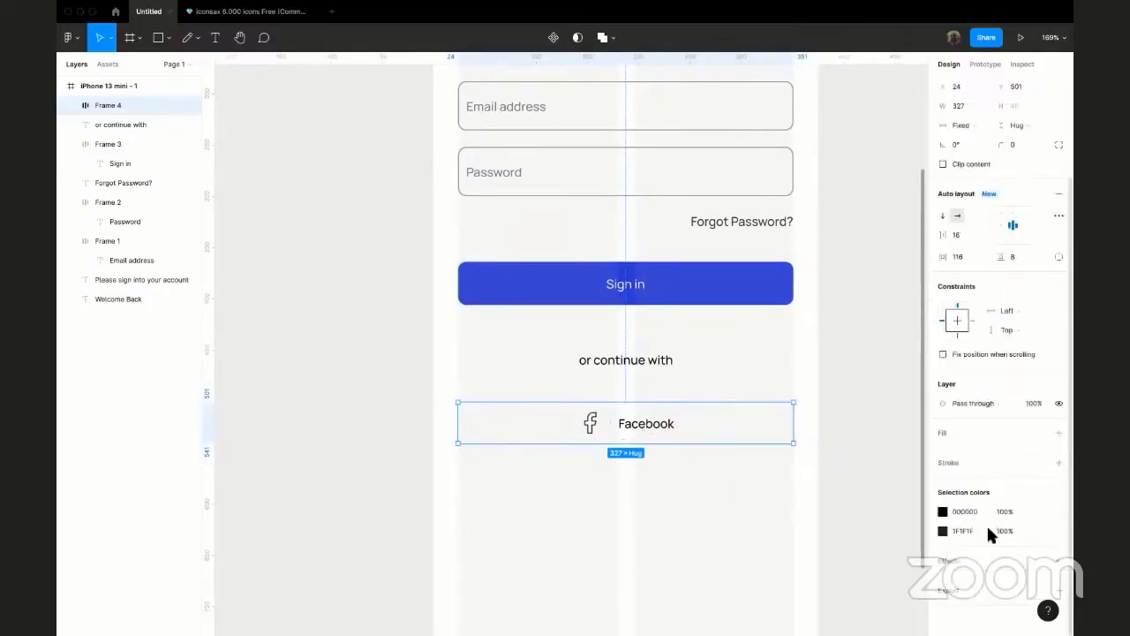
{"action": "left_click", "coordinate": [1059, 463]}
{"action": "left_click", "coordinate": [943, 482]}
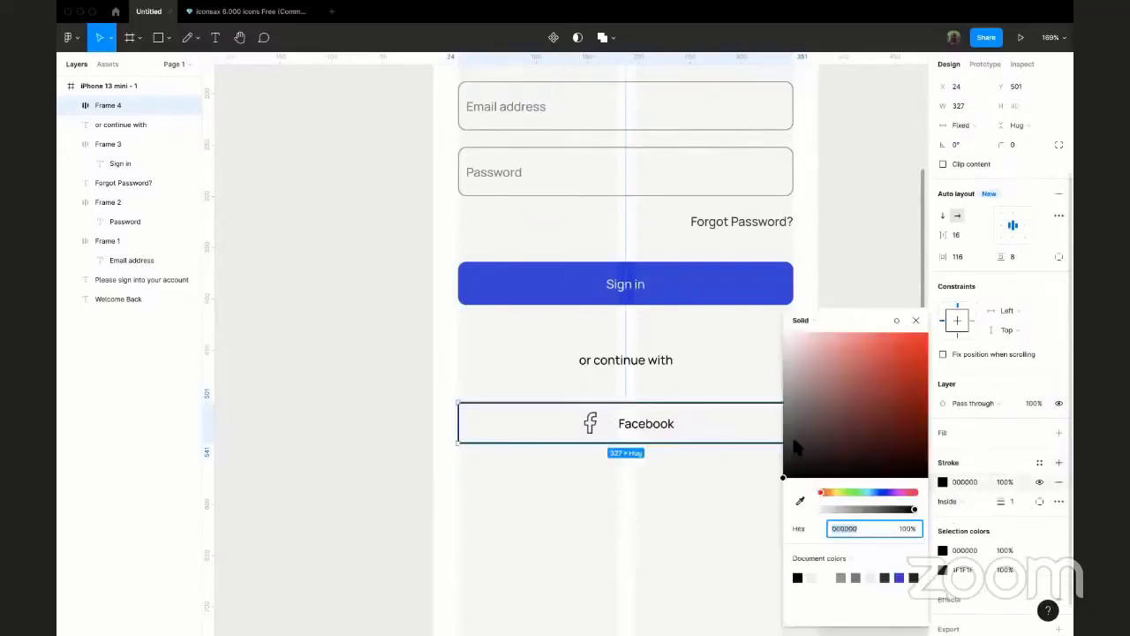
{"action": "left_click", "coordinate": [784, 437]}
{"action": "left_click_drag", "start_coordinate": [767, 445], "coordinate": [782, 432]}
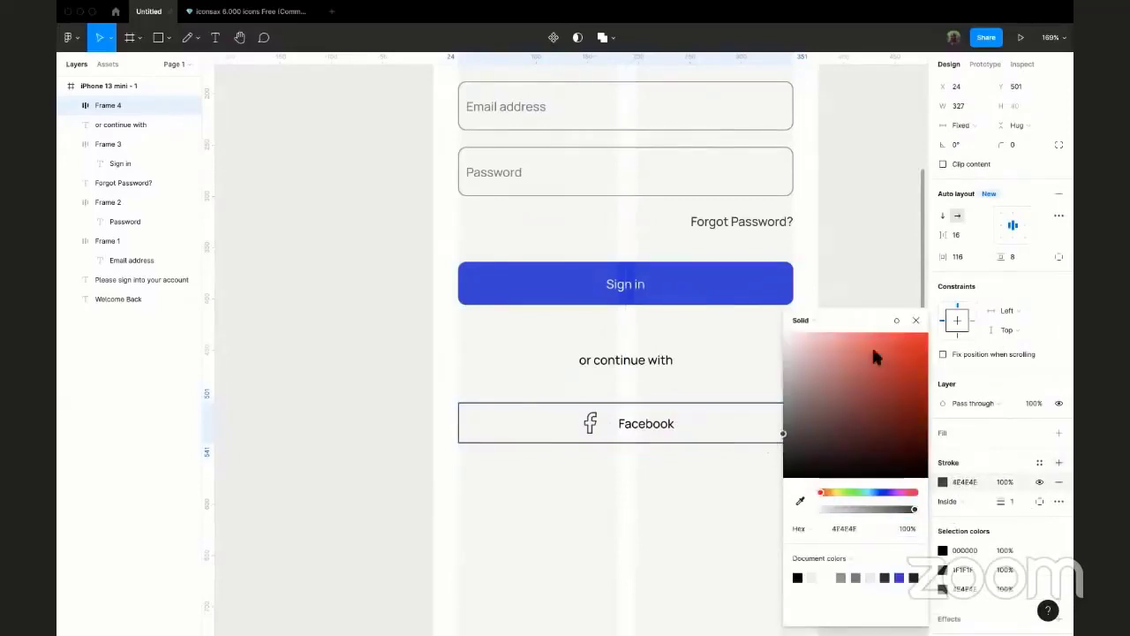
{"action": "left_click", "coordinate": [916, 319]}
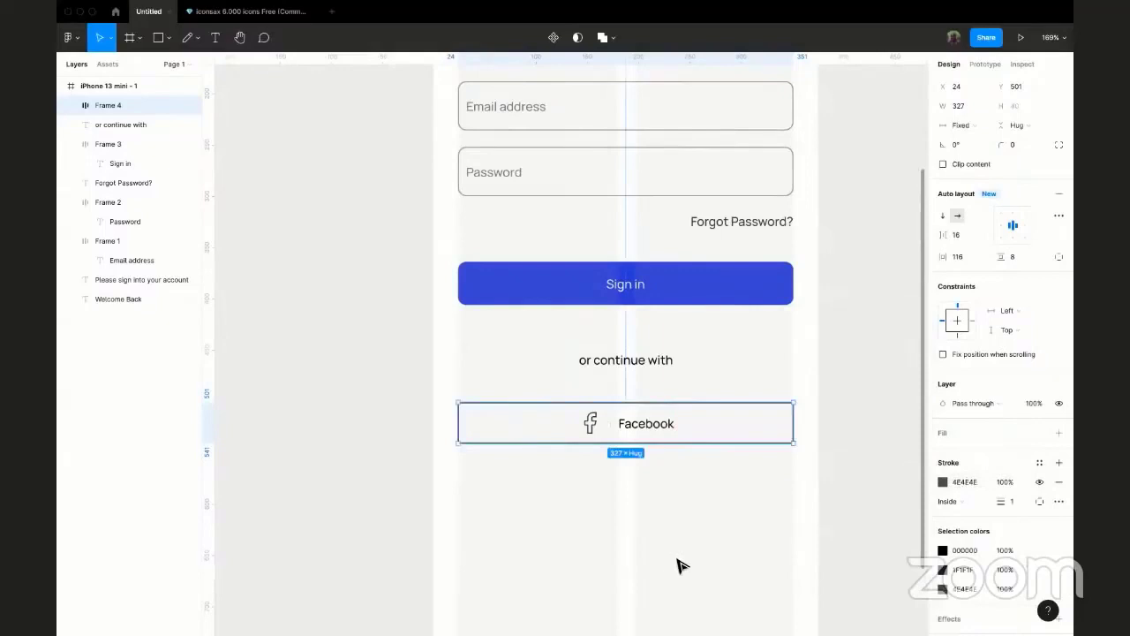
- Round the Facebook frame's corners to a radius of 8
{"action": "key", "text": "Escape"}
{"action": "left_click", "coordinate": [724, 447]}
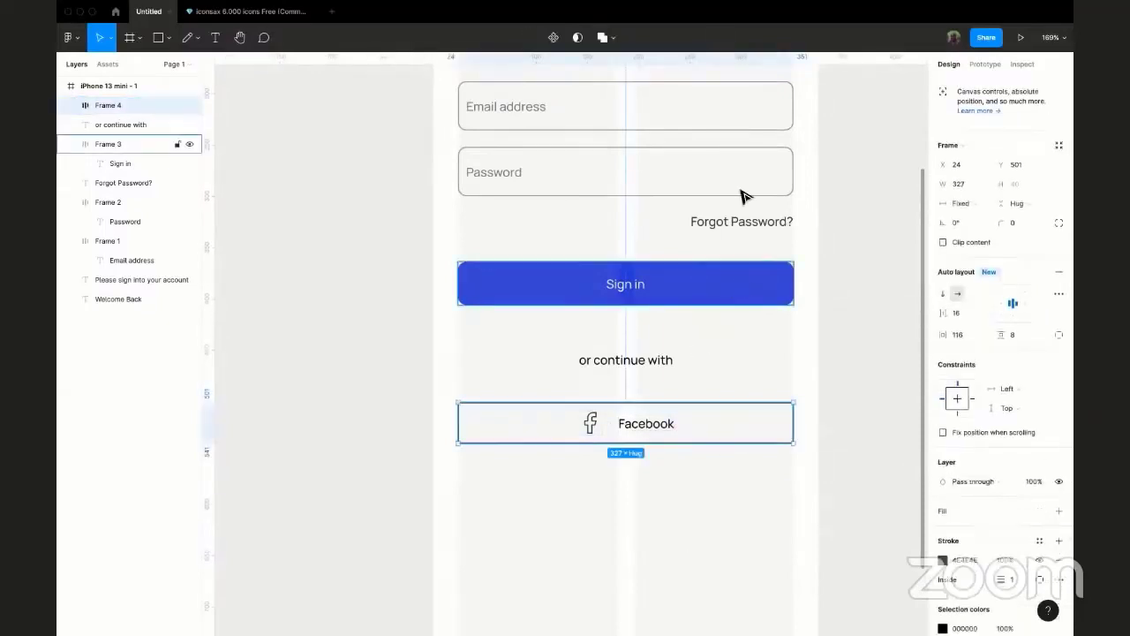
{"action": "scroll", "coordinate": [745, 194], "scroll_direction": "up", "scroll_amount": 1}
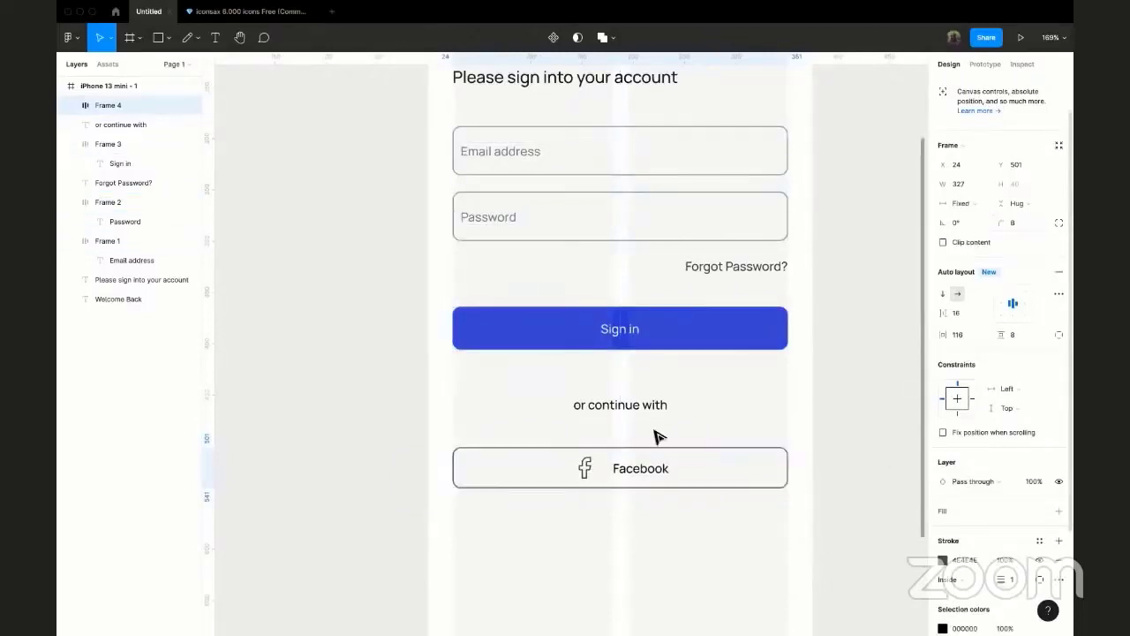
- Duplicate the outlined Facebook button directly below the original, keeping both left-aligned
{"action": "left_click", "coordinate": [654, 538]}
{"action": "scroll", "coordinate": [654, 538], "scroll_direction": "down", "scroll_amount": 3}
{"action": "scroll", "coordinate": [653, 538], "scroll_direction": "down", "scroll_amount": 3}
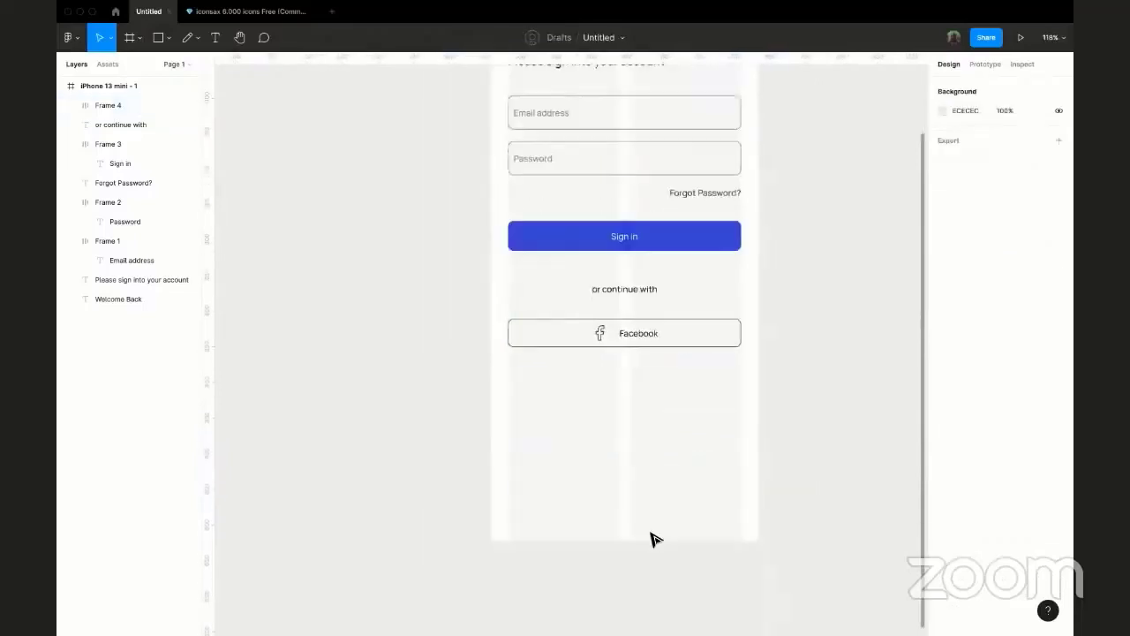
{"action": "scroll", "coordinate": [622, 340], "scroll_direction": "up", "scroll_amount": 3}
{"action": "left_click", "coordinate": [593, 337]}
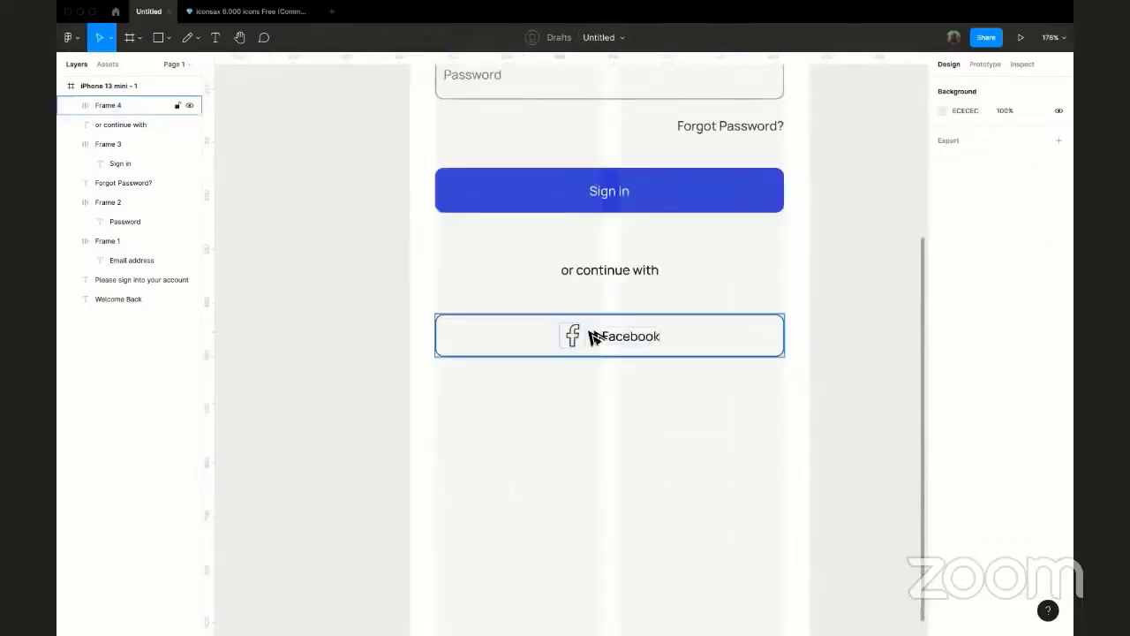
{"action": "left_click_drag", "start_coordinate": [627, 341], "coordinate": [623, 402]}
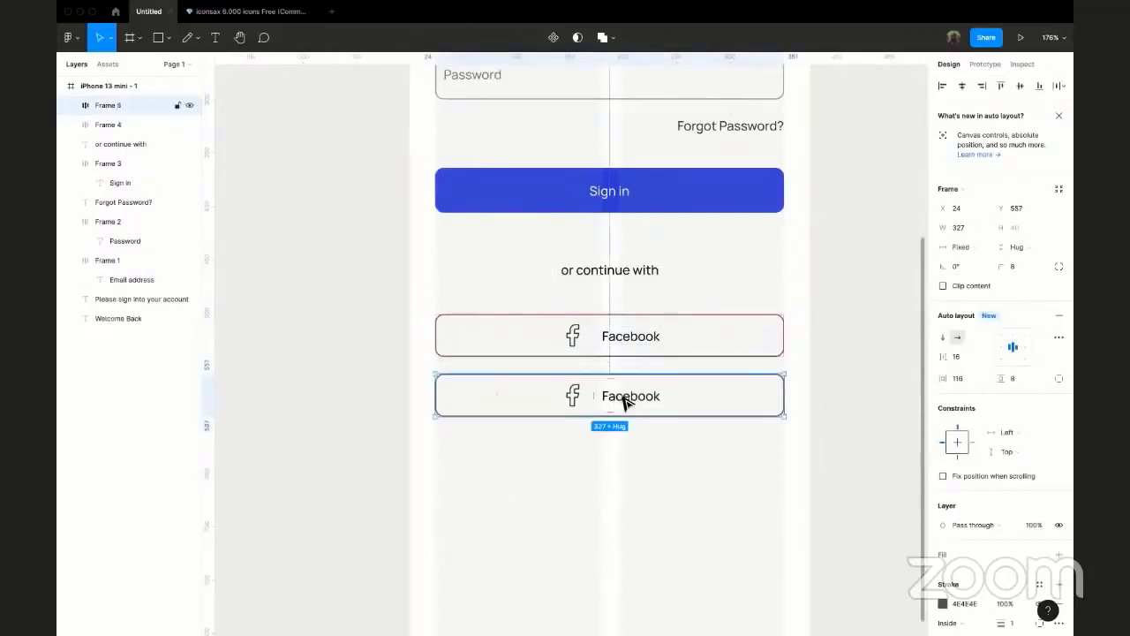
- Change the duplicated button's label text to "Google"
{"action": "double_click", "coordinate": [622, 396]}
{"action": "type", "text": "Goog"}
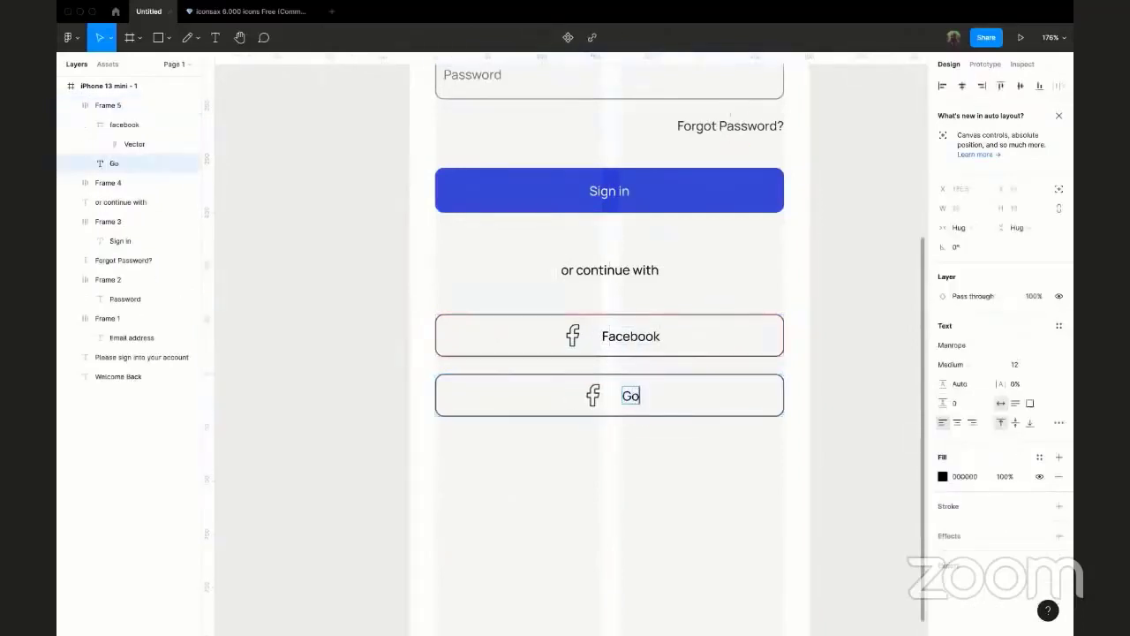
{"action": "type", "text": "le"}
{"action": "key", "text": "Escape"}
- Switch to the iconsax icon file and copy the Google icon from the Crypto - Company set on the Linear page
{"action": "left_click", "coordinate": [251, 10]}
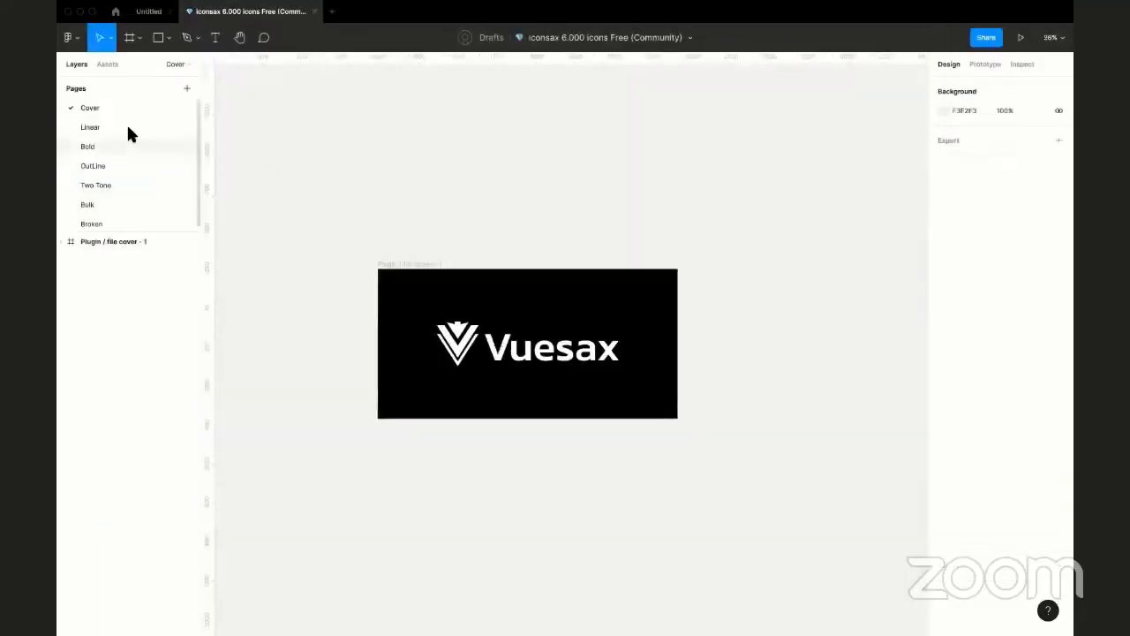
{"action": "key", "text": "Page_Down"}
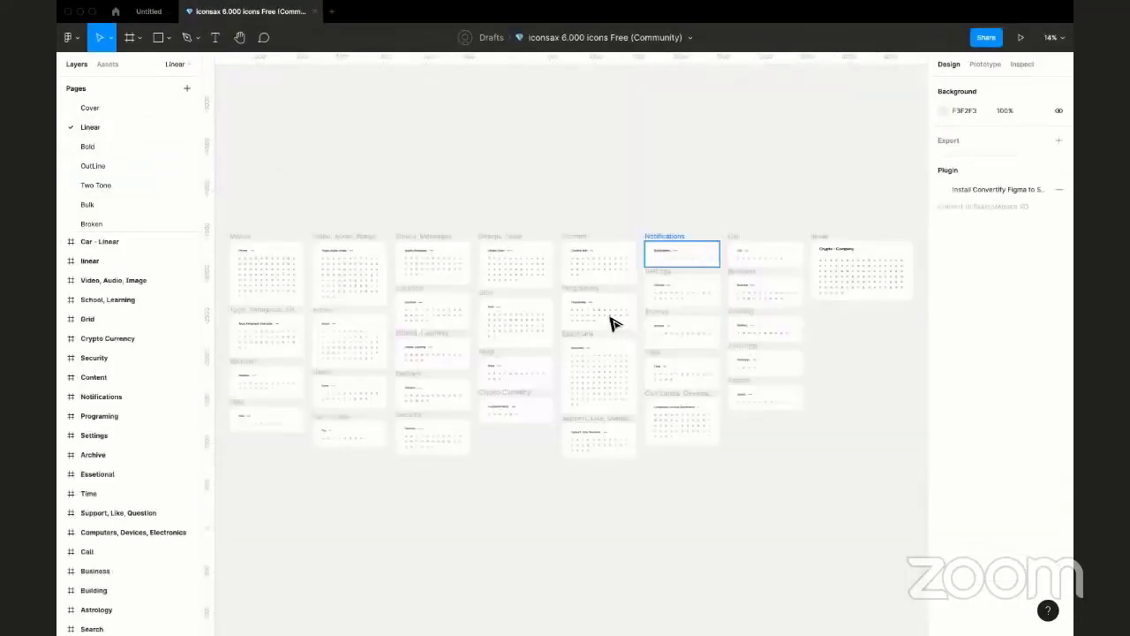
{"action": "scroll", "coordinate": [712, 323], "scroll_direction": "right", "scroll_amount": 1}
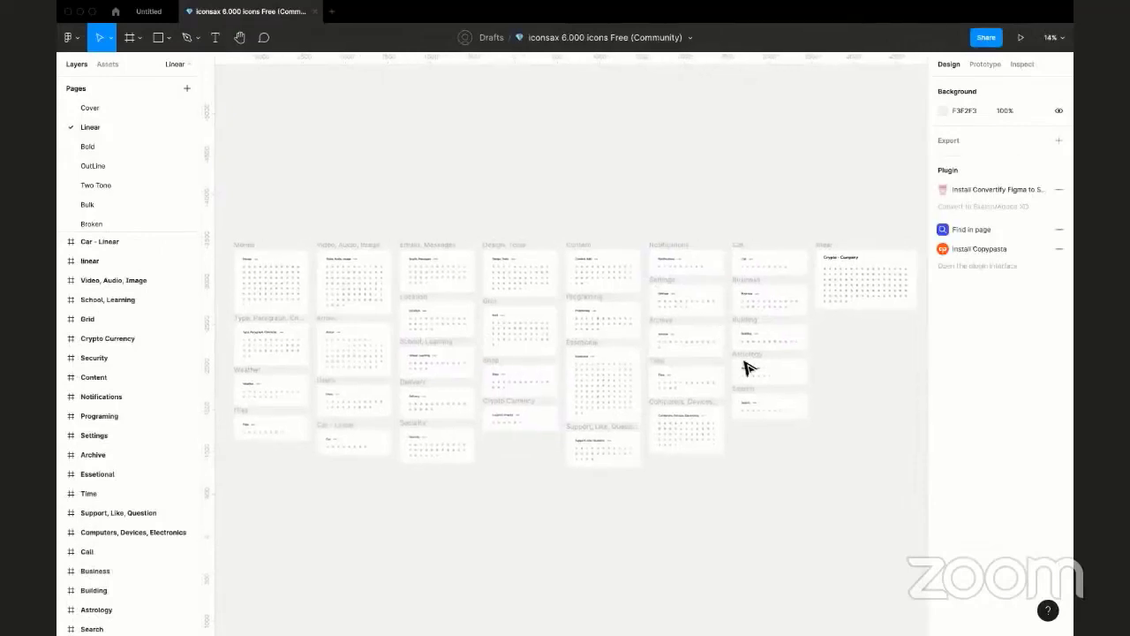
{"action": "scroll", "coordinate": [884, 290], "scroll_direction": "right", "scroll_amount": 2}
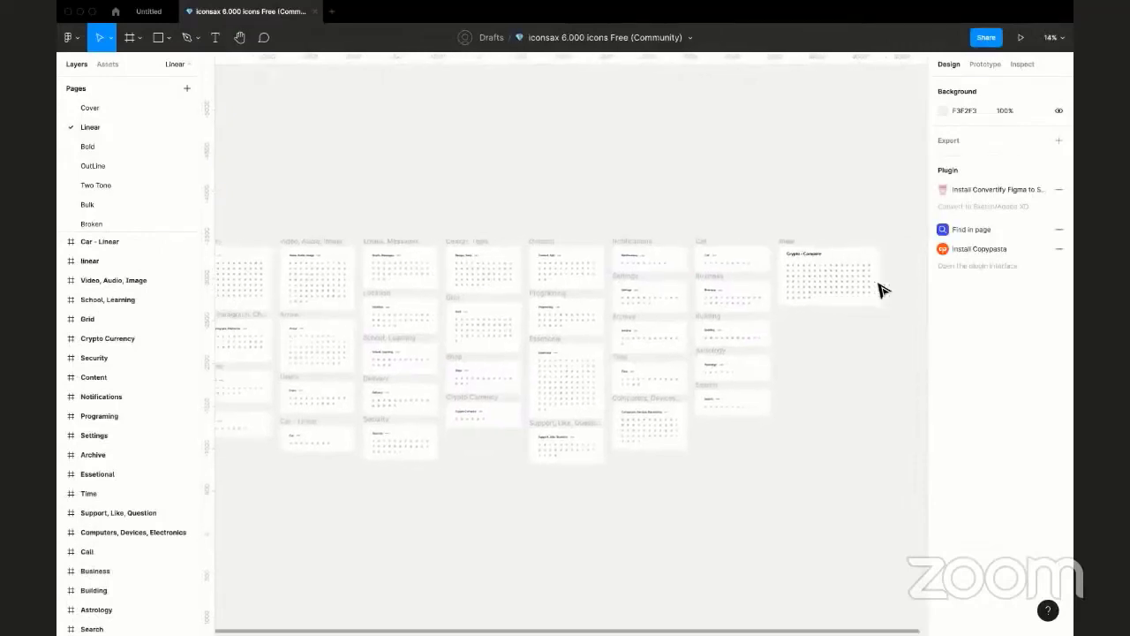
{"action": "scroll", "coordinate": [883, 290], "scroll_direction": "up", "scroll_amount": 10}
{"action": "scroll", "coordinate": [532, 295], "scroll_direction": "down", "scroll_amount": 1}
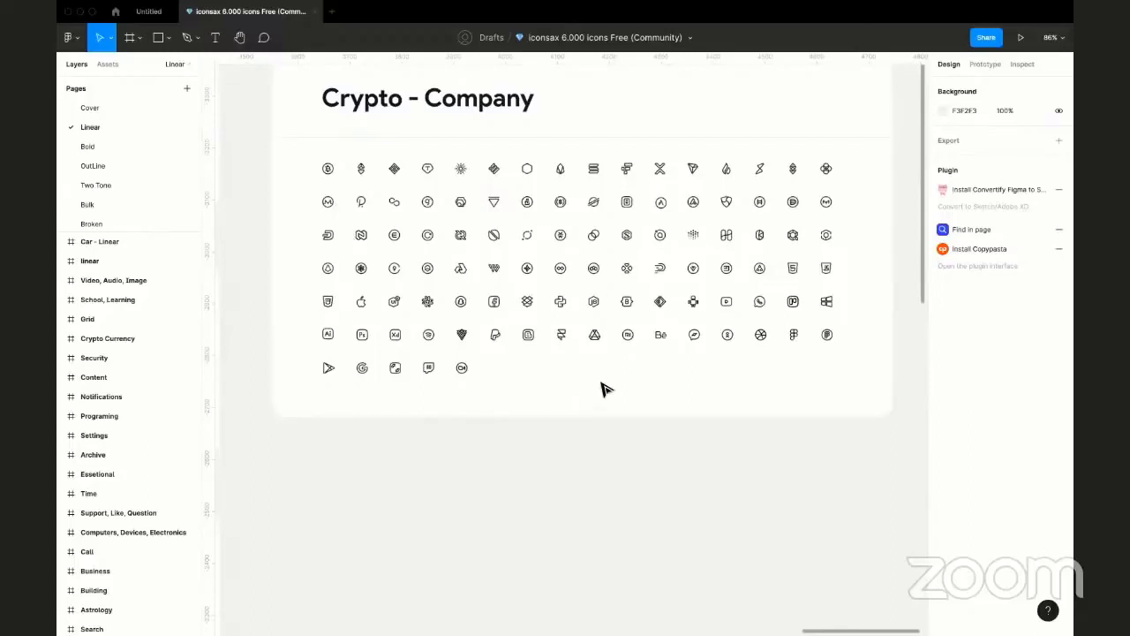
{"action": "left_click", "coordinate": [362, 368]}
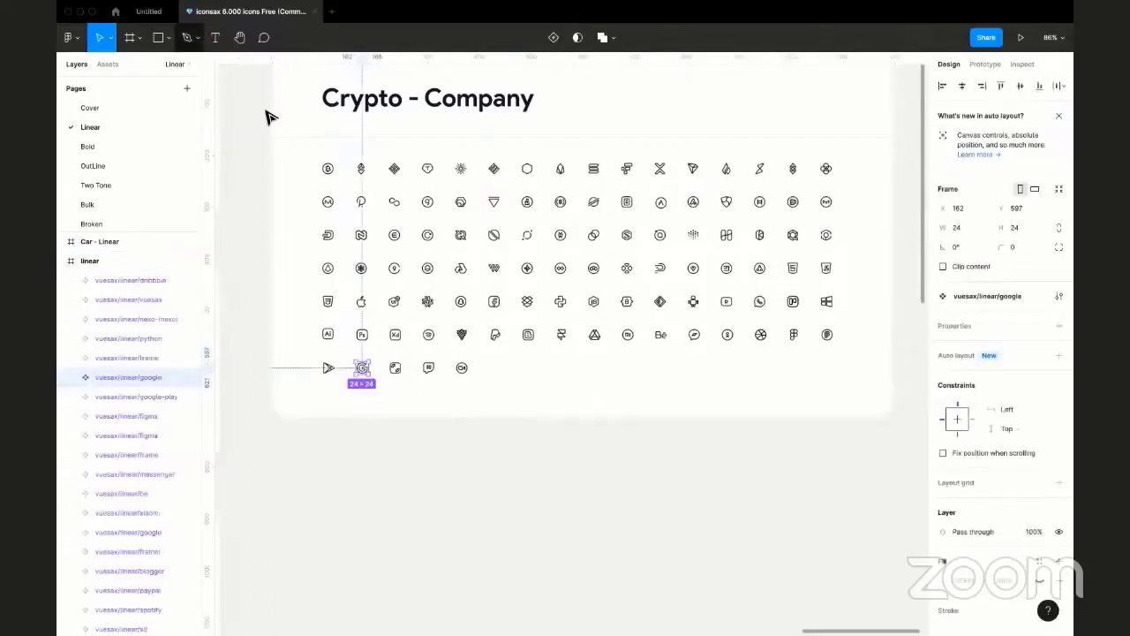
- Return to the sign-in design and paste the Google icon into the new button, between the Facebook icon and the label
{"action": "left_click", "coordinate": [149, 10]}
{"action": "key", "text": "shift+Tab"}
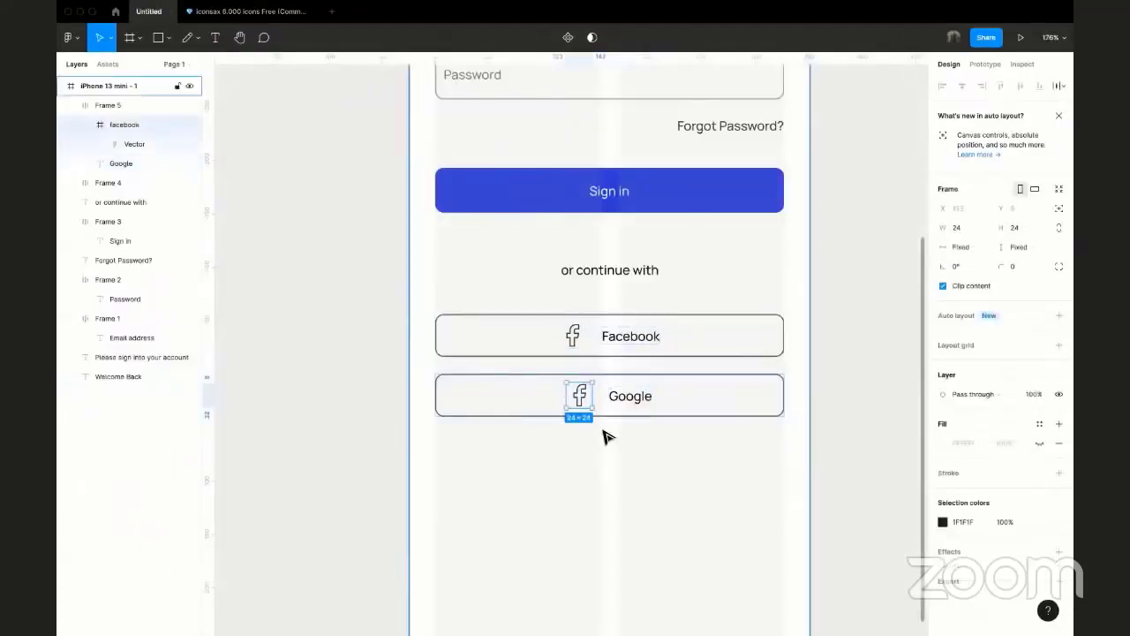
{"action": "key", "text": "ctrl+v"}
{"action": "scroll", "coordinate": [608, 437], "scroll_direction": "up", "scroll_amount": 3}
{"action": "scroll", "coordinate": [846, 378], "scroll_direction": "right", "scroll_amount": 2}
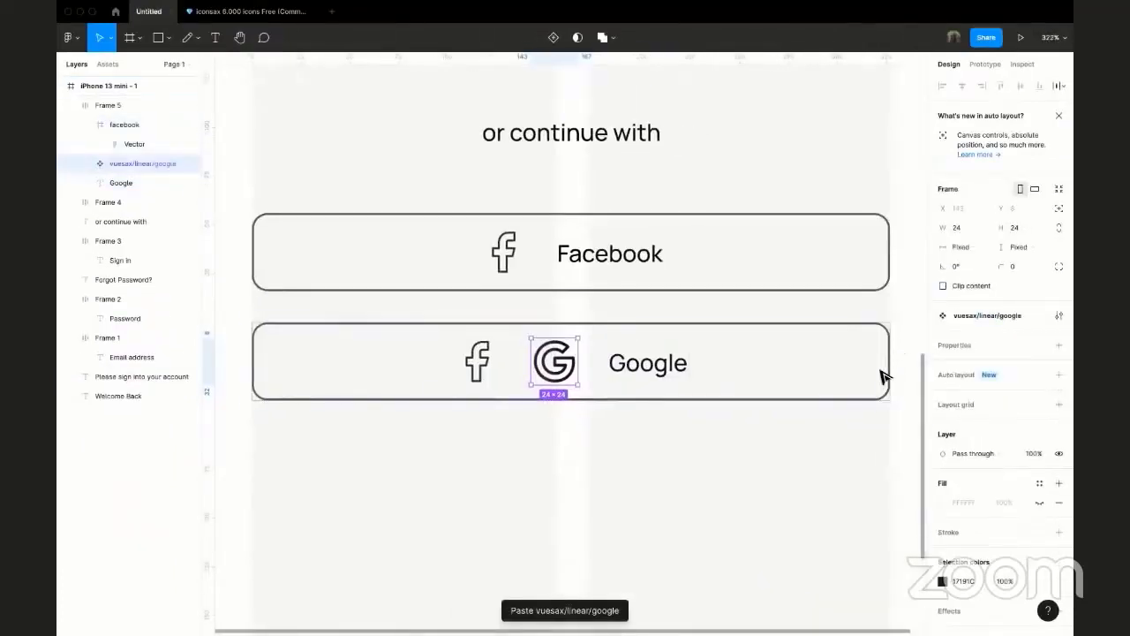
{"action": "scroll", "coordinate": [878, 366], "scroll_direction": "down", "scroll_amount": 2}
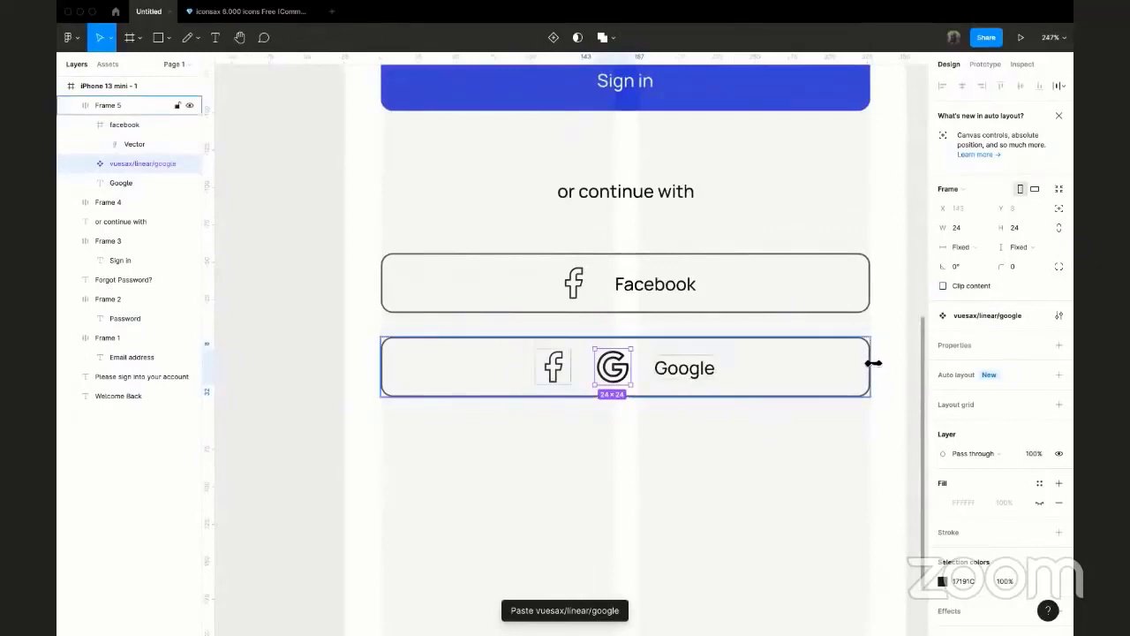
{"action": "scroll", "coordinate": [632, 374], "scroll_direction": "up", "scroll_amount": 2}
{"action": "scroll", "coordinate": [631, 362], "scroll_direction": "right", "scroll_amount": 1}
{"action": "scroll", "coordinate": [601, 389], "scroll_direction": "left", "scroll_amount": 1}
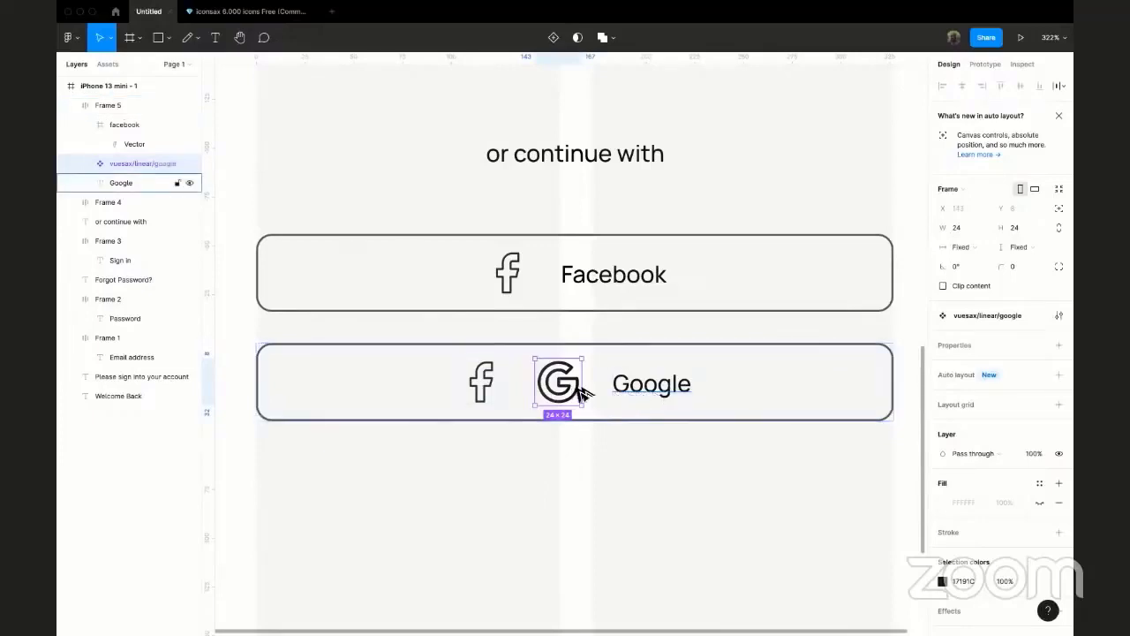
- Delete the leftover Facebook icon from the Google button
{"action": "key", "text": "Tab"}
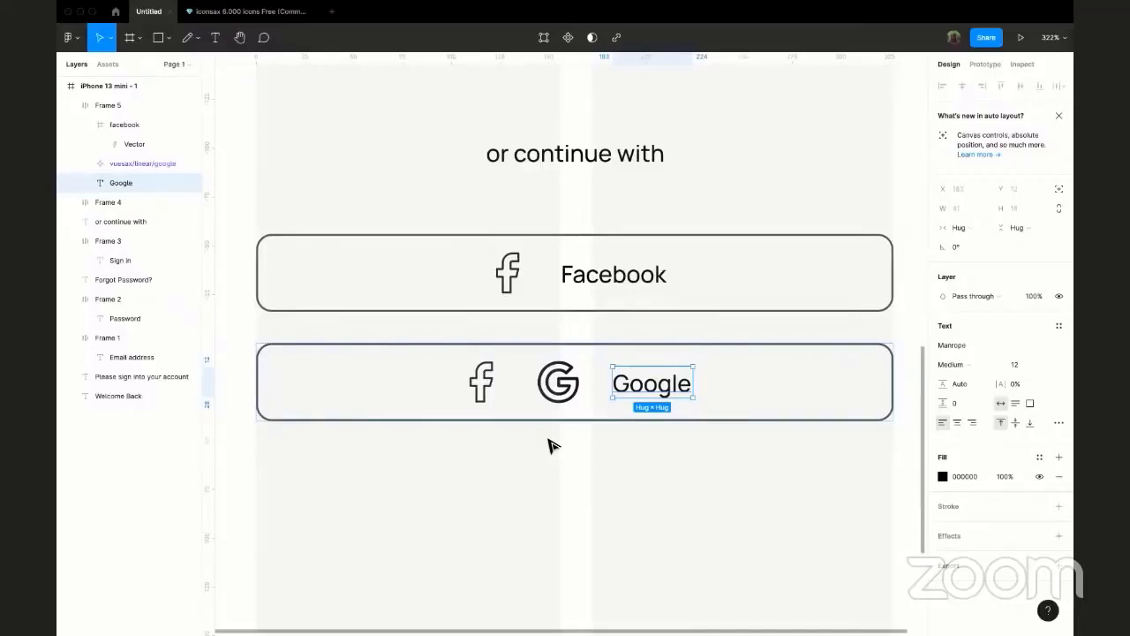
{"action": "left_click", "coordinate": [558, 383]}
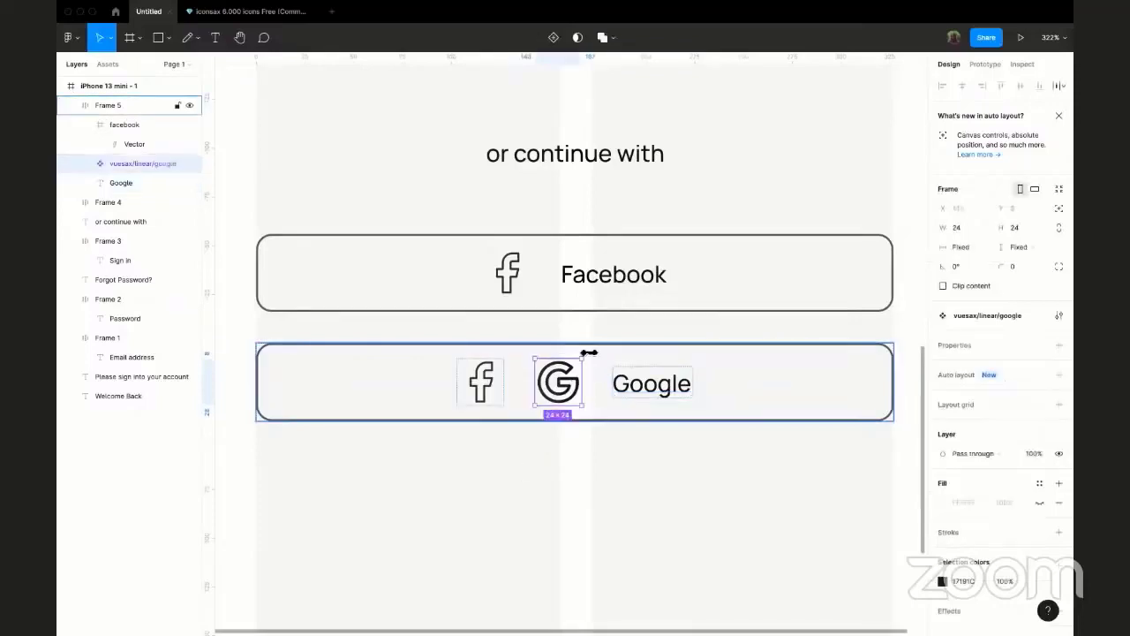
{"action": "left_click", "coordinate": [492, 394]}
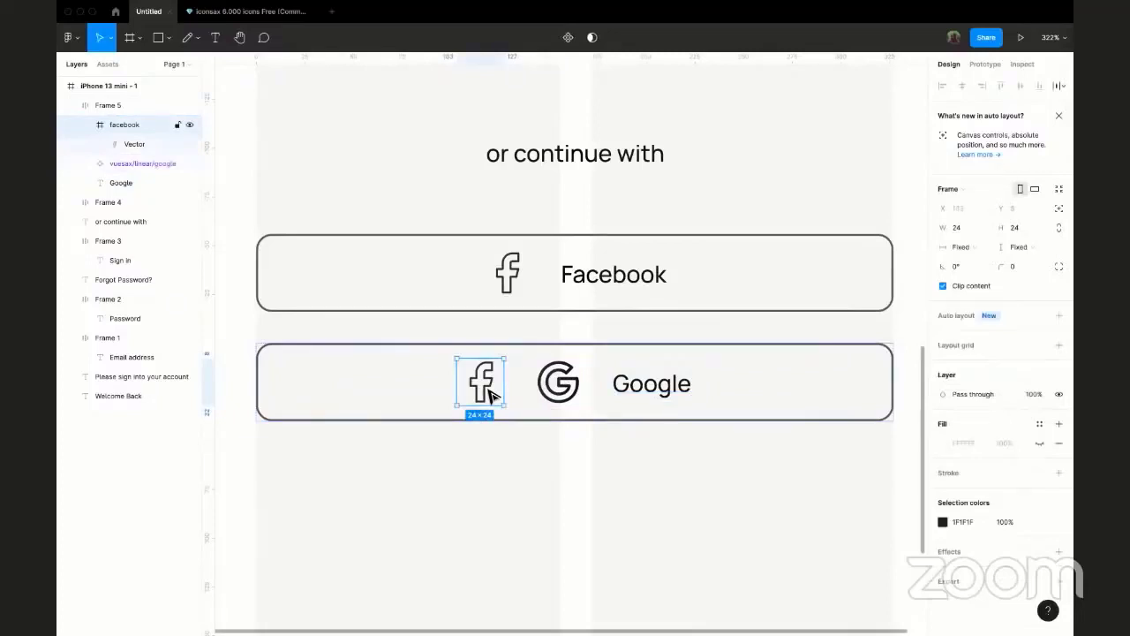
{"action": "key", "text": "Delete"}
- Set the Google icon vector's stroke width to 1
{"action": "scroll", "coordinate": [554, 378], "scroll_direction": "up", "scroll_amount": 3}
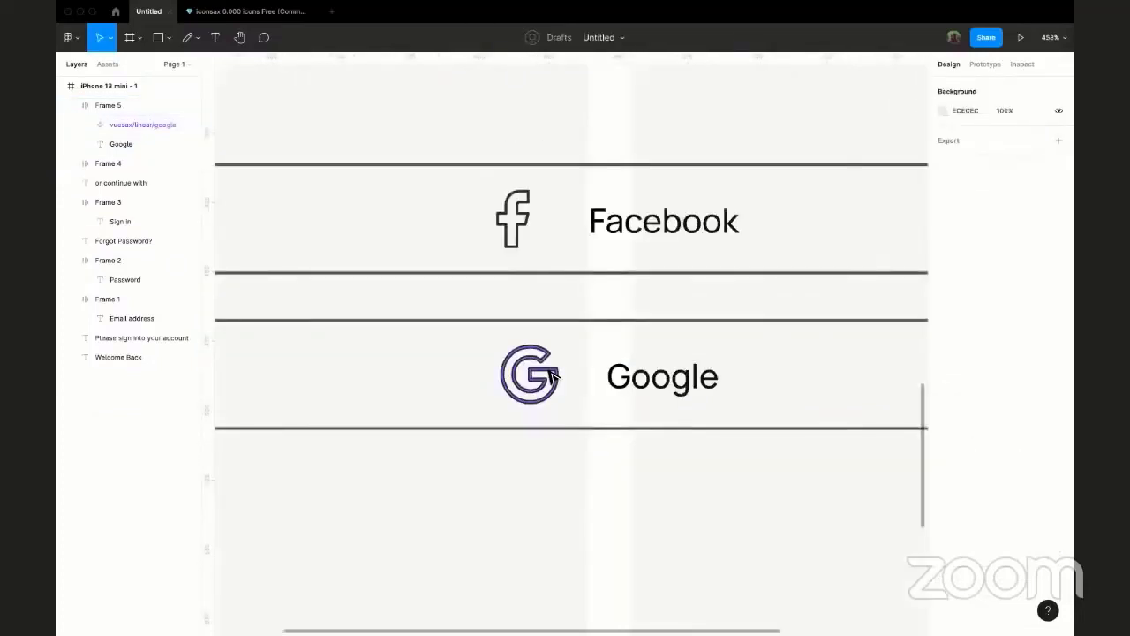
{"action": "double_click", "coordinate": [554, 378]}
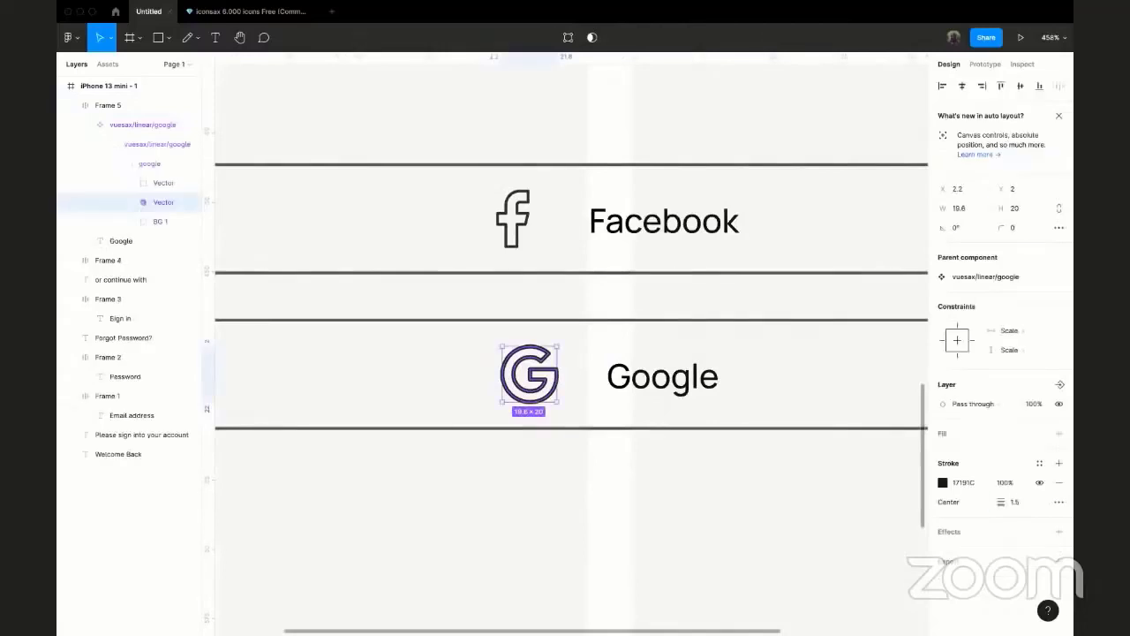
{"action": "left_click", "coordinate": [1015, 502]}
{"action": "type", "text": "1"}
{"action": "key", "text": "Return"}
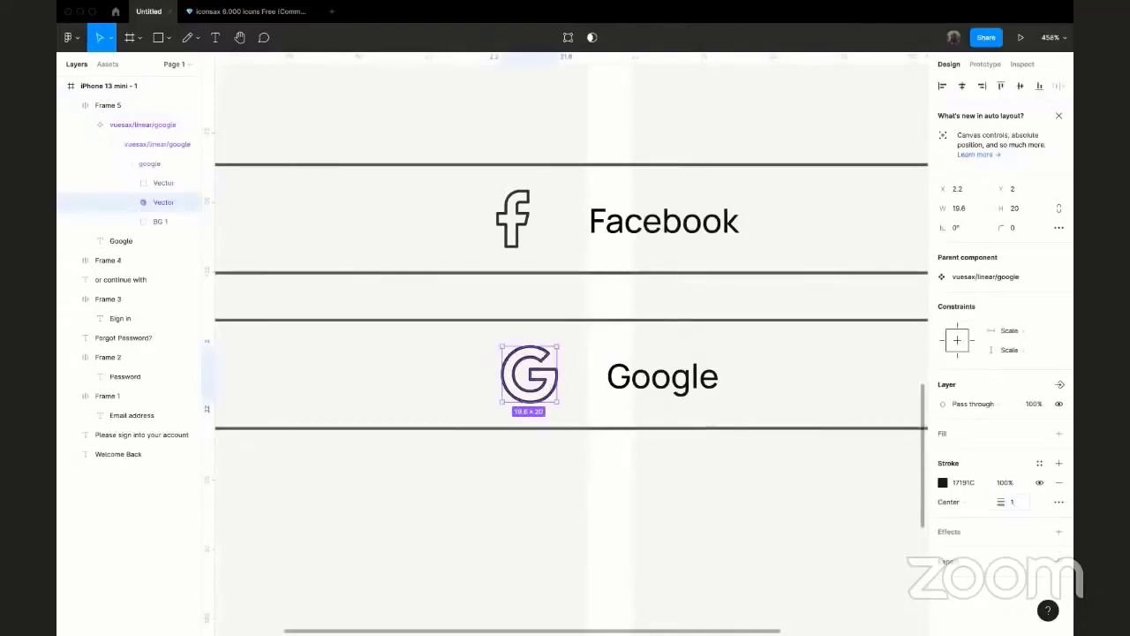
- Copy the Facebook icon's stroke colour 1F1F1F and apply it to the Google icon's stroke
{"action": "left_click", "coordinate": [527, 232]}
{"action": "left_click", "coordinate": [963, 434]}
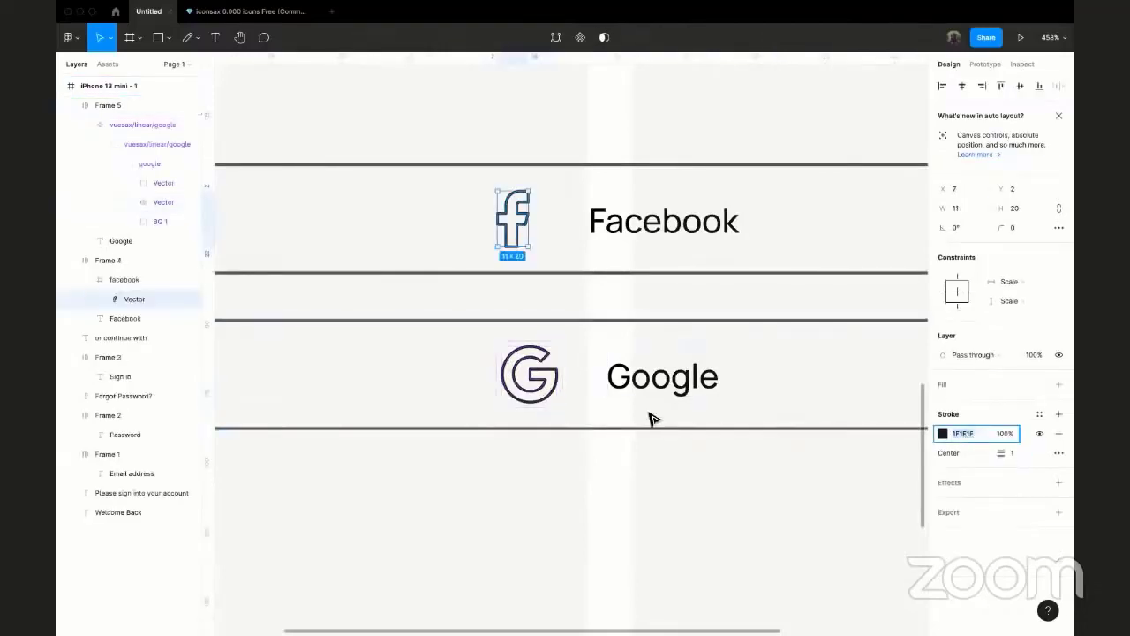
{"action": "left_click", "coordinate": [530, 397]}
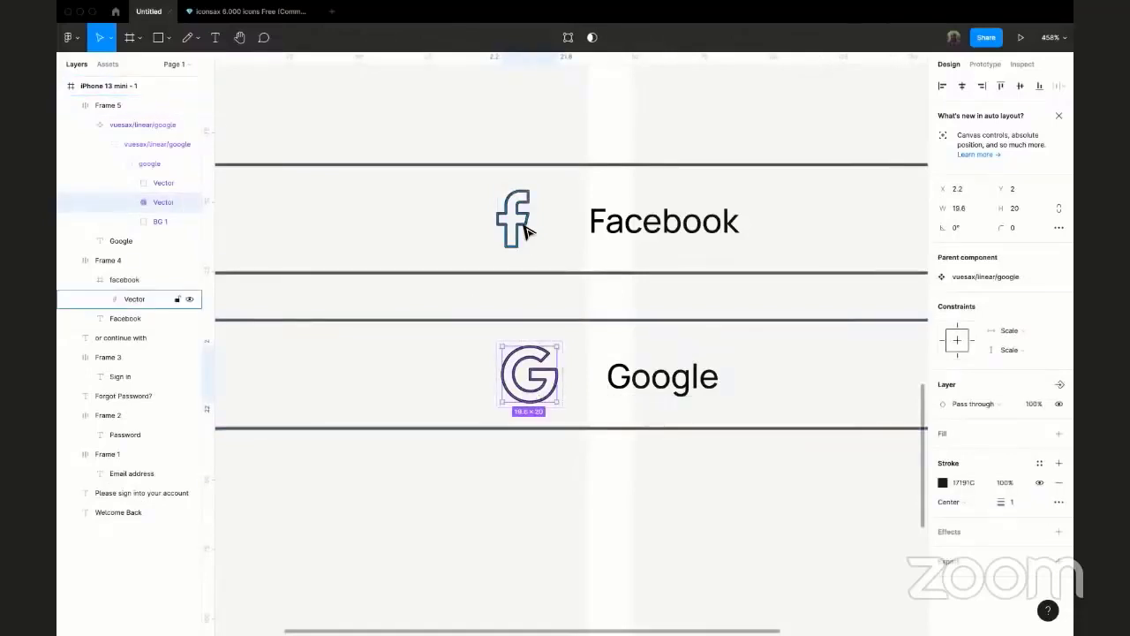
{"action": "left_click", "coordinate": [527, 232]}
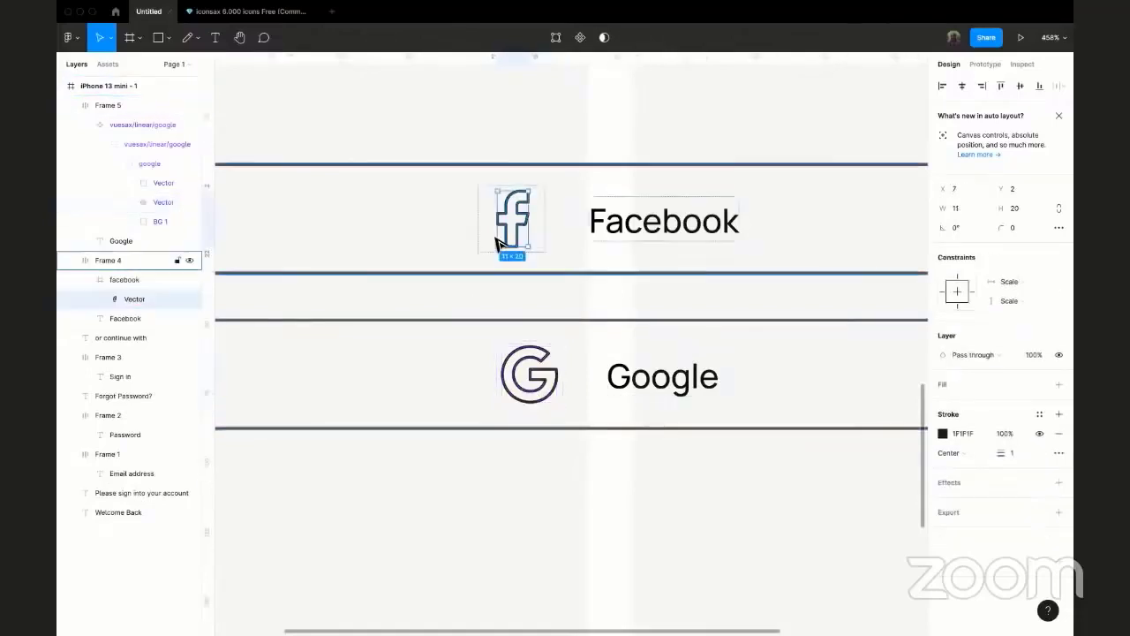
{"action": "left_click", "coordinate": [969, 432]}
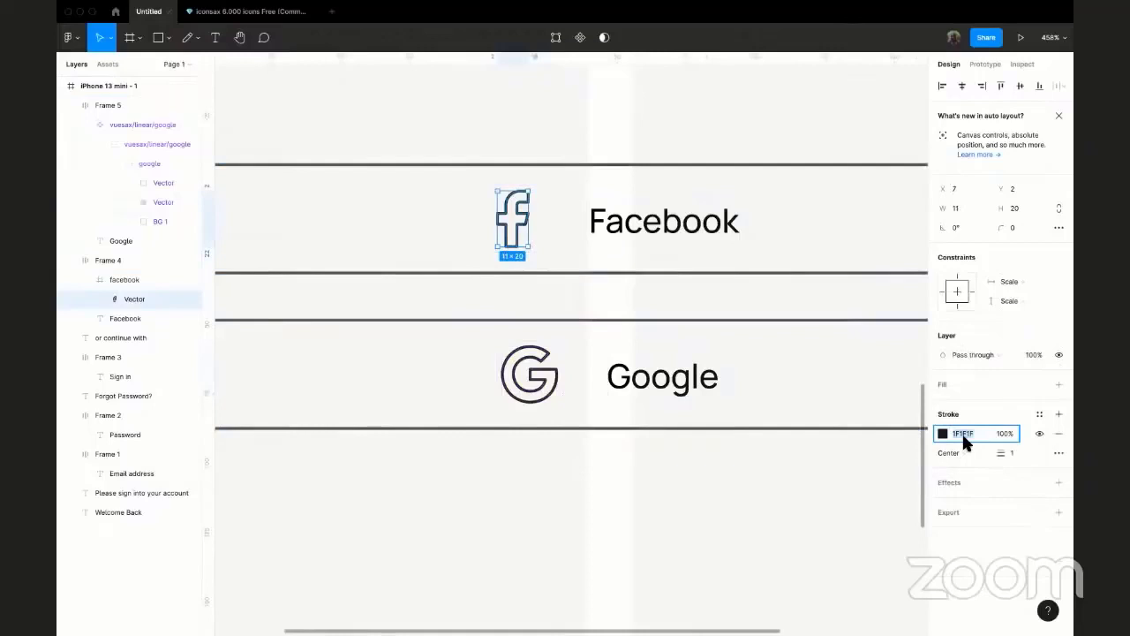
{"action": "left_click", "coordinate": [559, 385]}
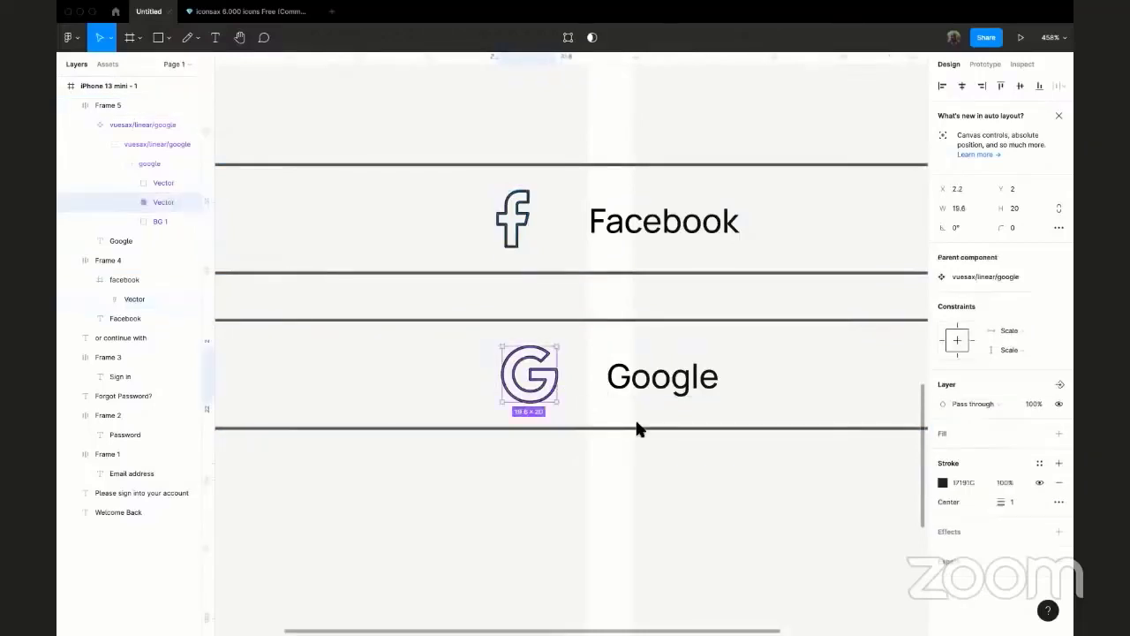
{"action": "left_click", "coordinate": [961, 483]}
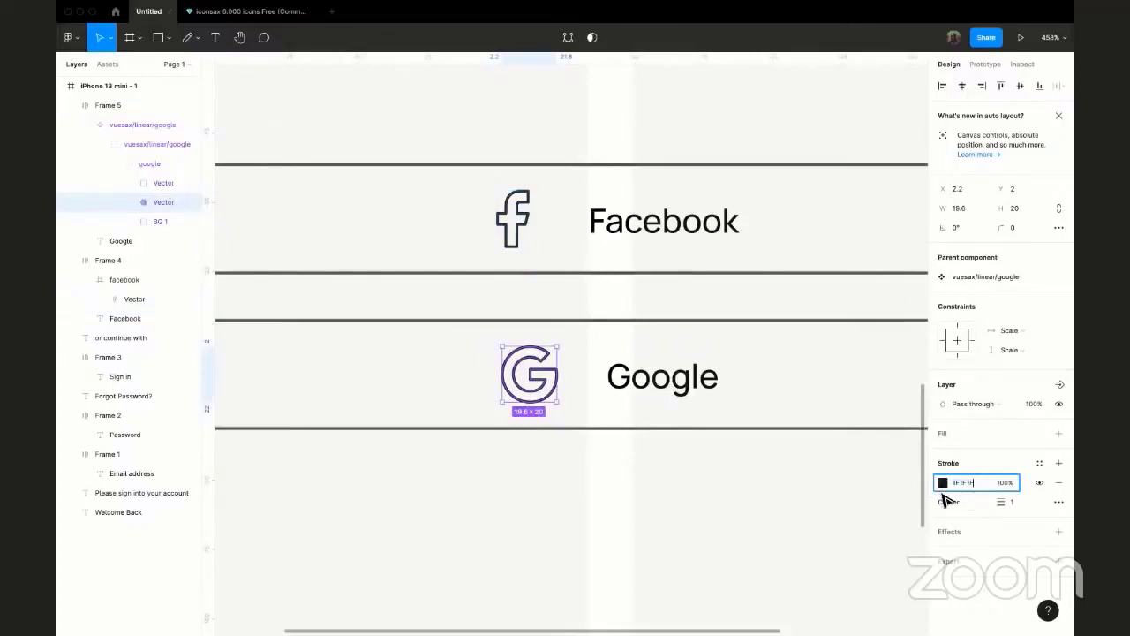
{"action": "key", "text": "Return"}
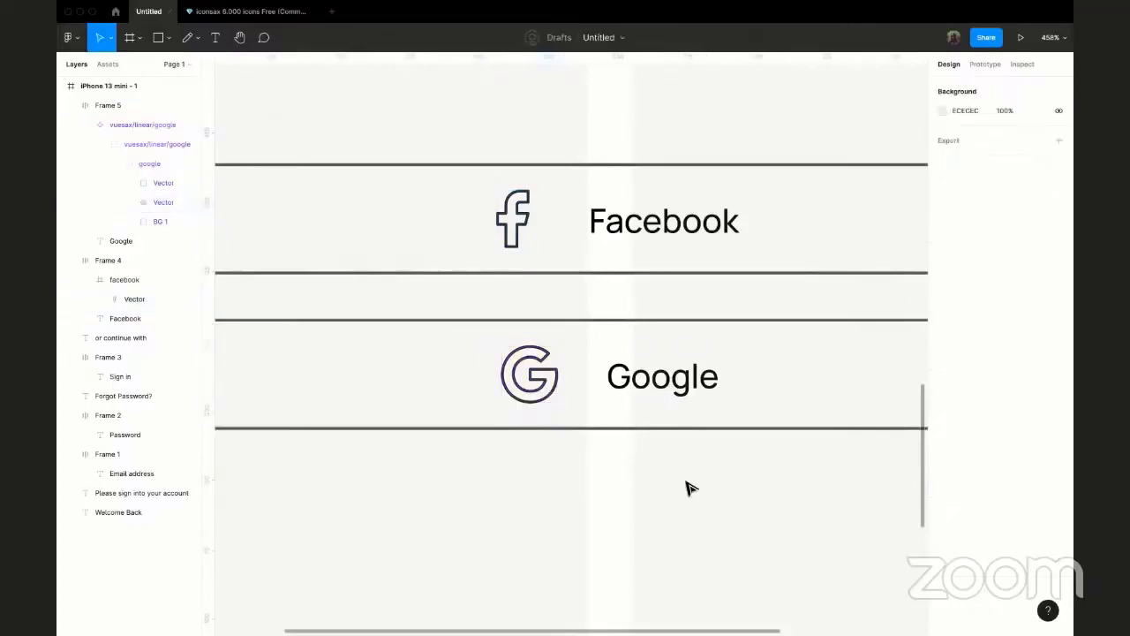
- Select the "or continue with" text together with the Facebook and Google buttons and move them slightly to the left
{"action": "scroll", "coordinate": [688, 486], "scroll_direction": "down", "scroll_amount": 5}
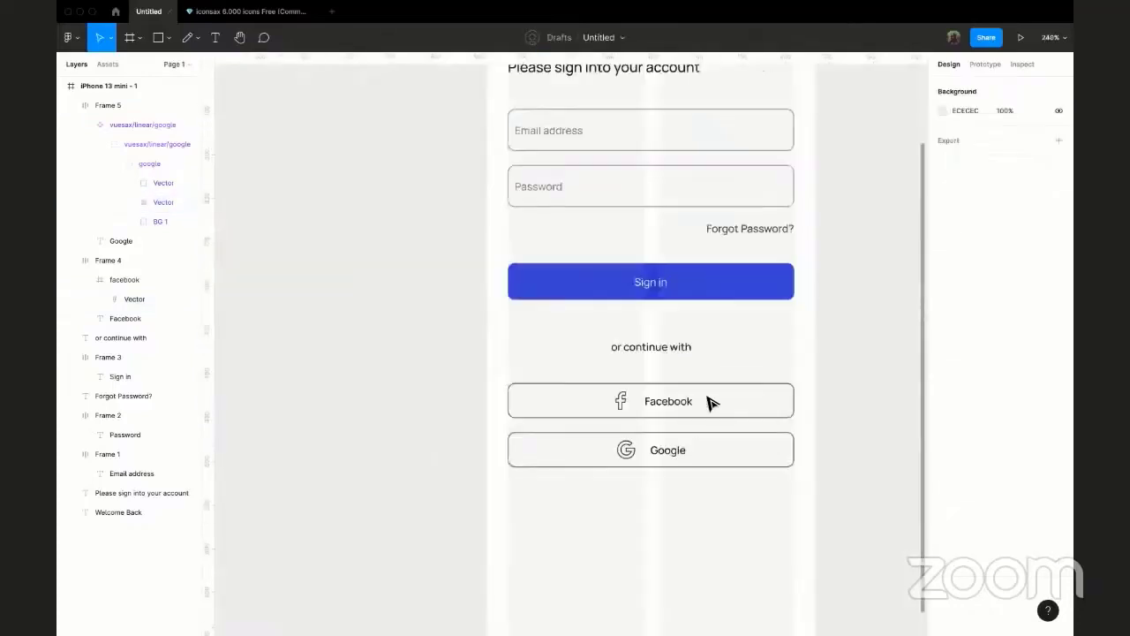
{"action": "scroll", "coordinate": [712, 403], "scroll_direction": "down", "scroll_amount": 3}
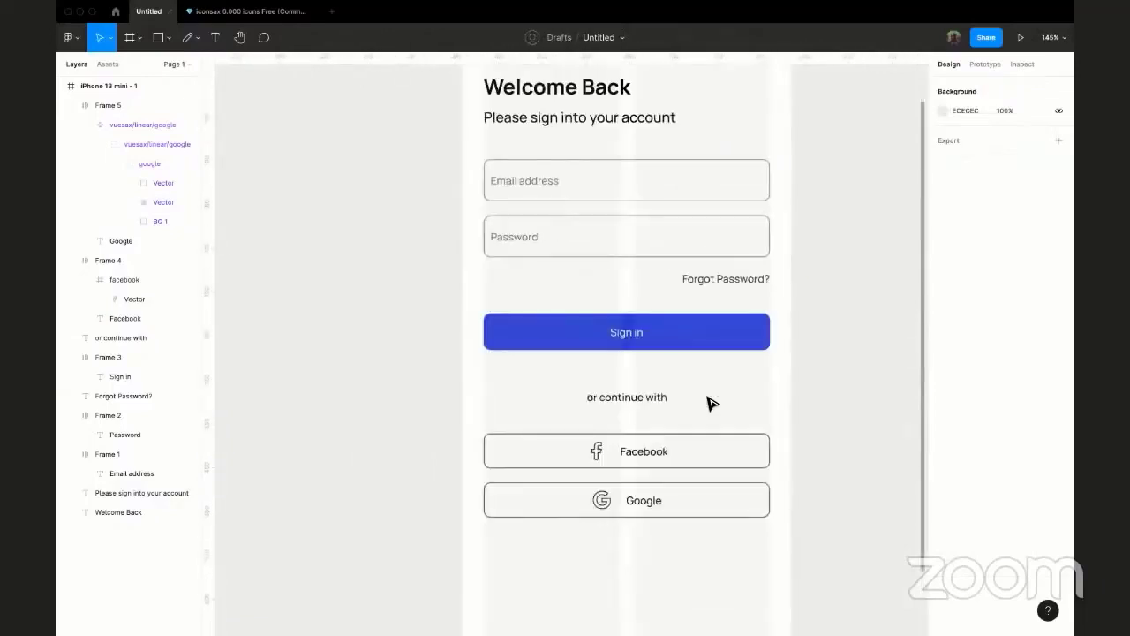
{"action": "scroll", "coordinate": [712, 403], "scroll_direction": "down", "scroll_amount": 3}
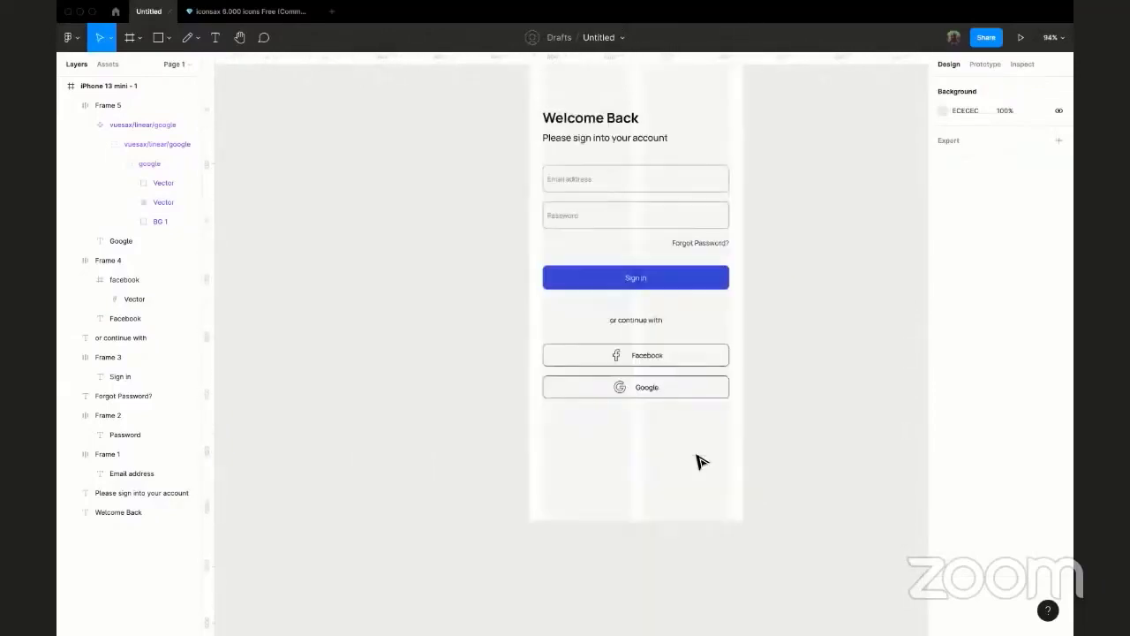
{"action": "scroll", "coordinate": [649, 355], "scroll_direction": "up", "scroll_amount": 1}
{"action": "scroll", "coordinate": [649, 355], "scroll_direction": "up", "scroll_amount": 2}
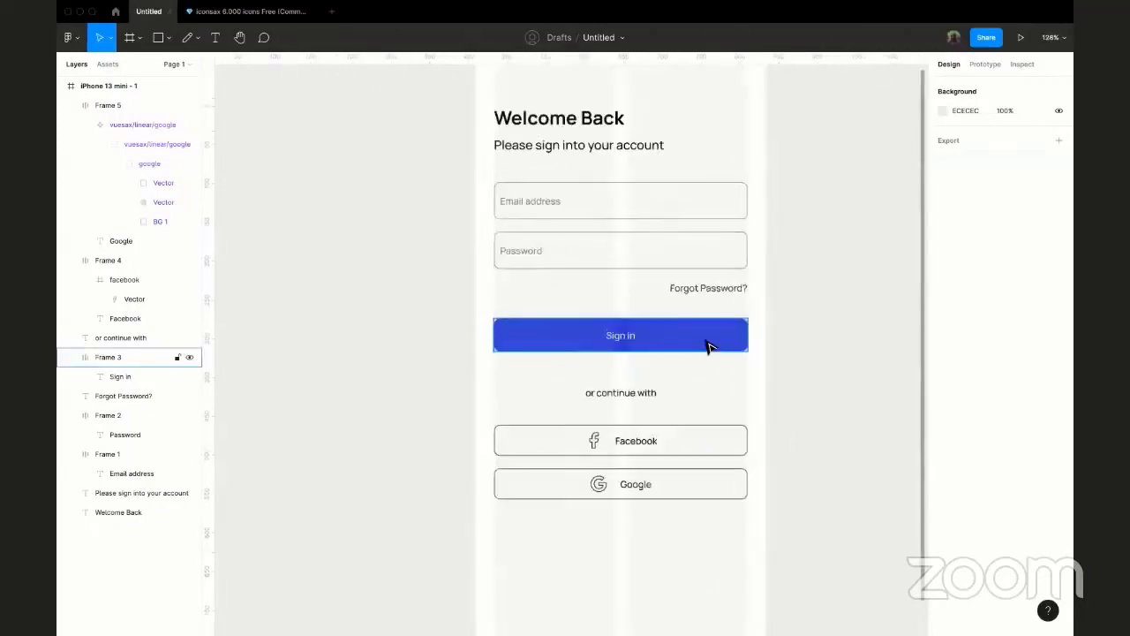
{"action": "scroll", "coordinate": [706, 346], "scroll_direction": "up", "scroll_amount": 2}
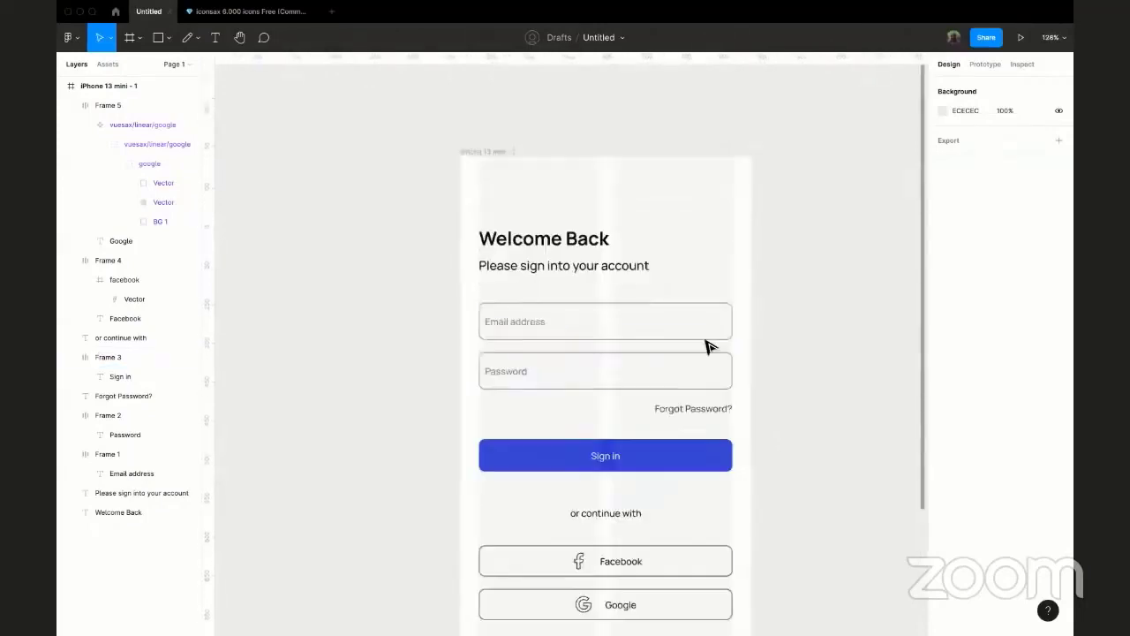
{"action": "scroll", "coordinate": [674, 424], "scroll_direction": "down", "scroll_amount": 3}
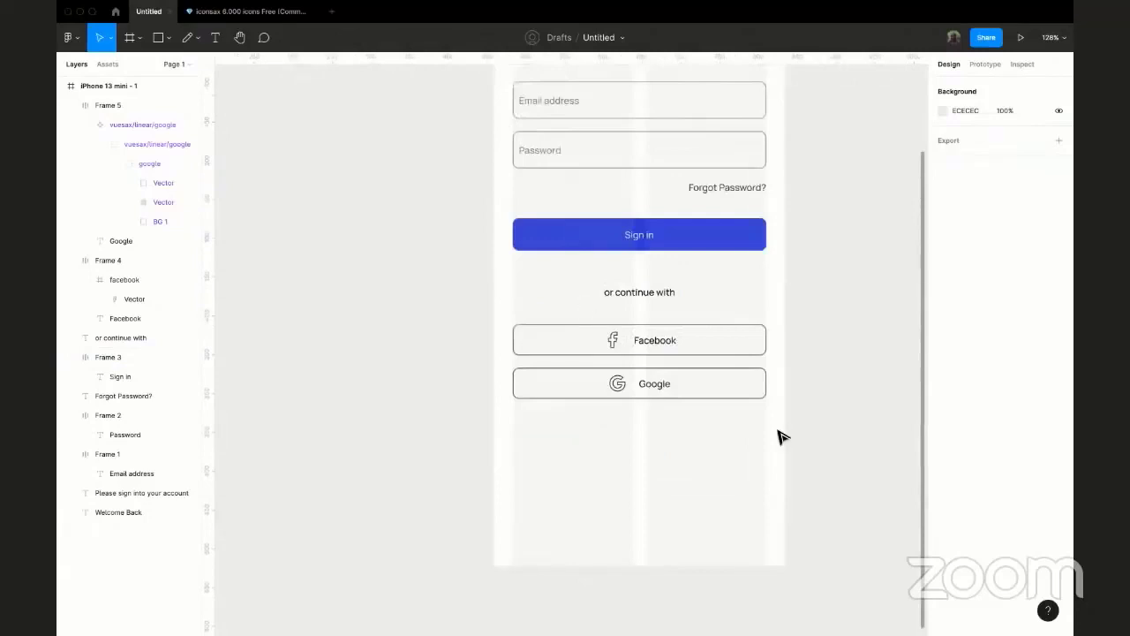
{"action": "left_click_drag", "start_coordinate": [783, 436], "coordinate": [500, 277]}
{"action": "mouse_move", "coordinate": [693, 365]}
{"action": "left_mouse_down"}
{"action": "mouse_move", "coordinate": [692, 386]}
{"action": "mouse_move", "coordinate": [683, 356]}
{"action": "left_mouse_up"}
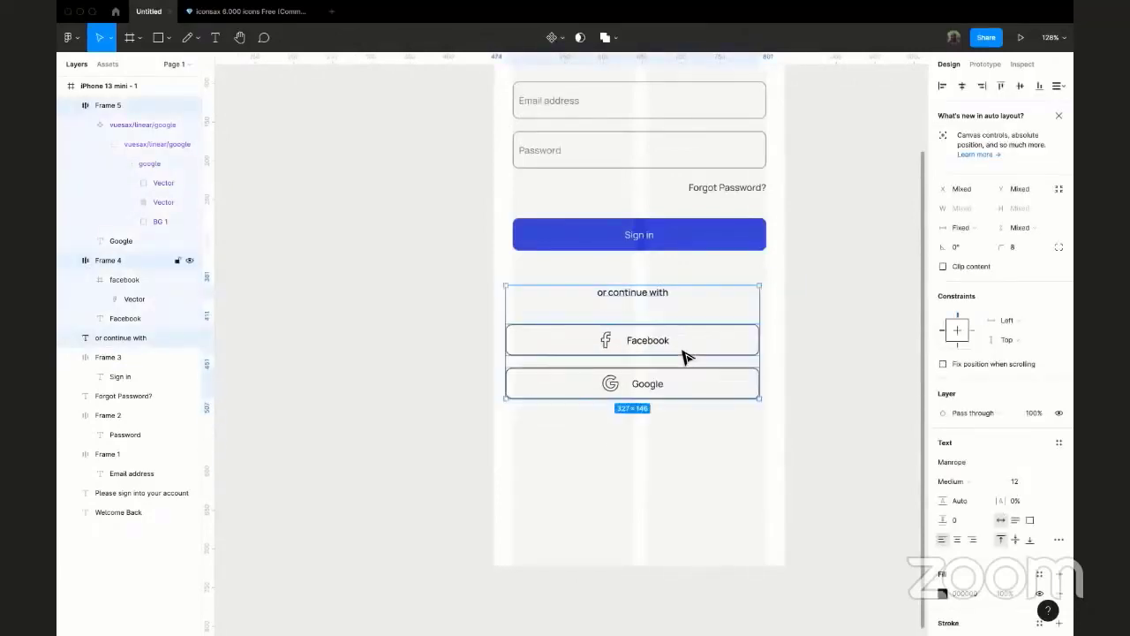
{"action": "scroll", "coordinate": [866, 334], "scroll_direction": "up", "scroll_amount": 2}
{"action": "left_click", "coordinate": [866, 334]}
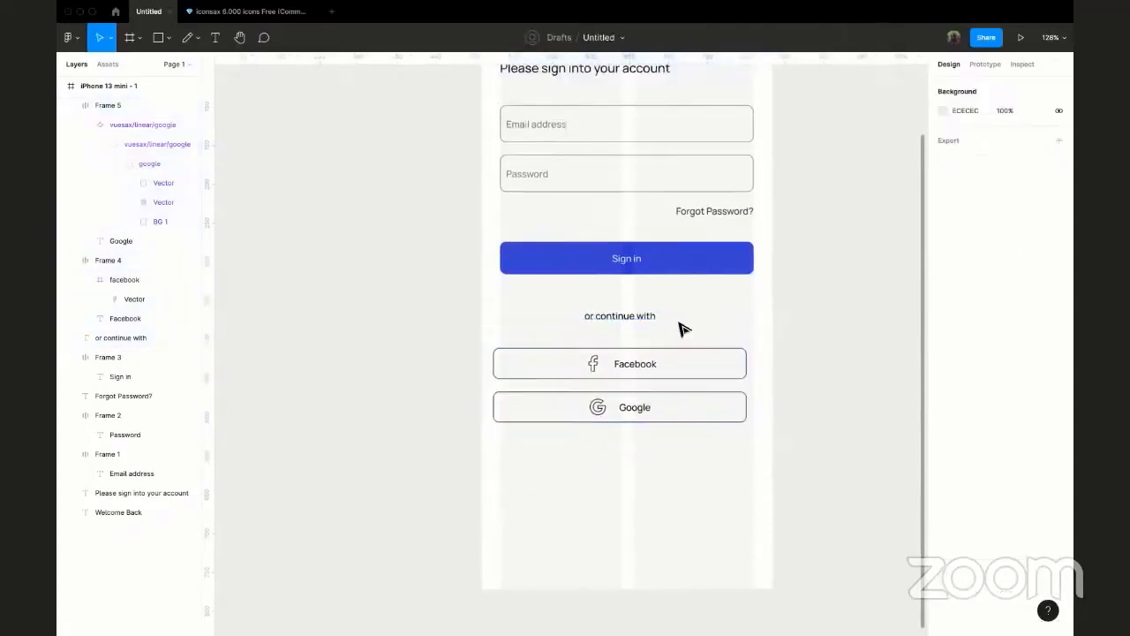
- Centre the "or continue with" text horizontally within the phone frame
{"action": "left_click", "coordinate": [662, 315]}
{"action": "left_click", "coordinate": [962, 82]}
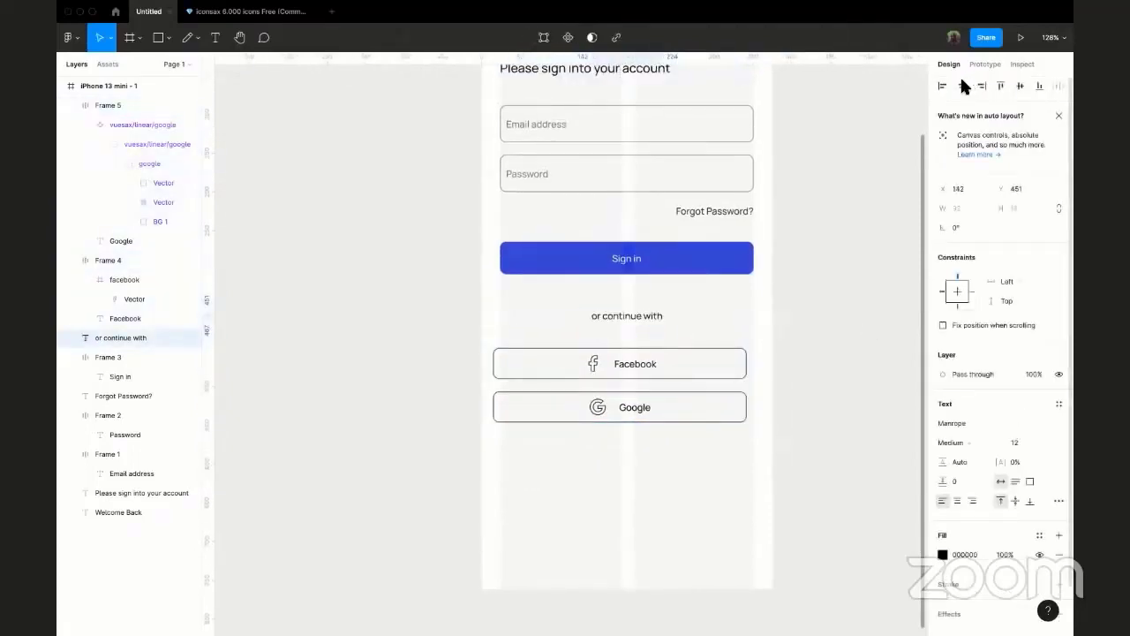
{"action": "left_click", "coordinate": [802, 355]}
{"action": "scroll", "coordinate": [802, 354], "scroll_direction": "up", "scroll_amount": 4}
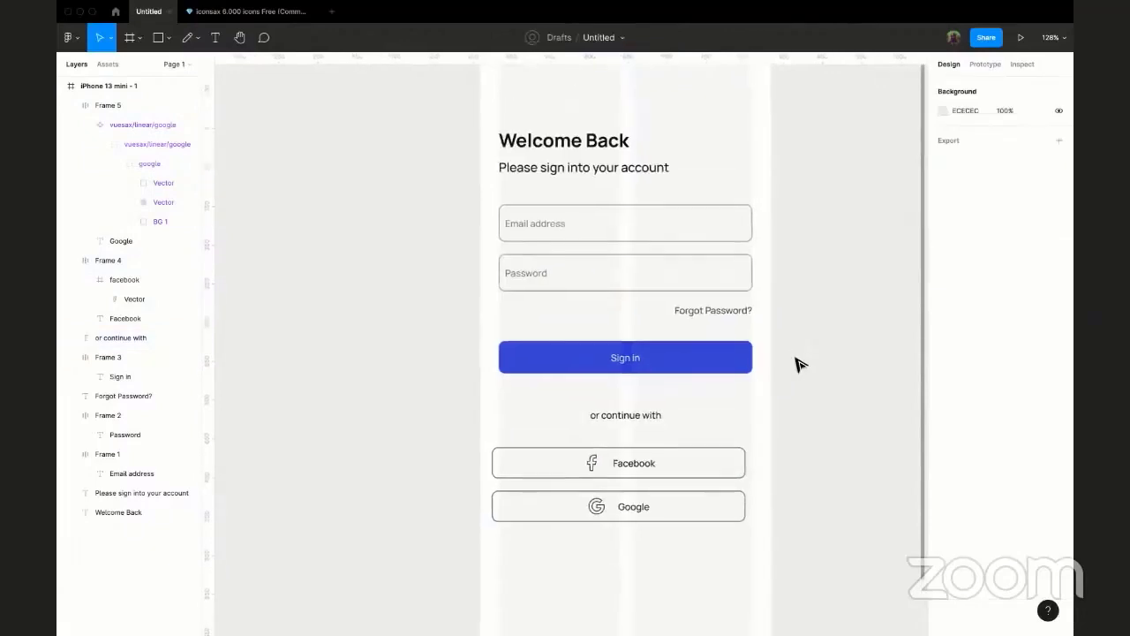
{"action": "scroll", "coordinate": [786, 332], "scroll_direction": "down", "scroll_amount": 3}
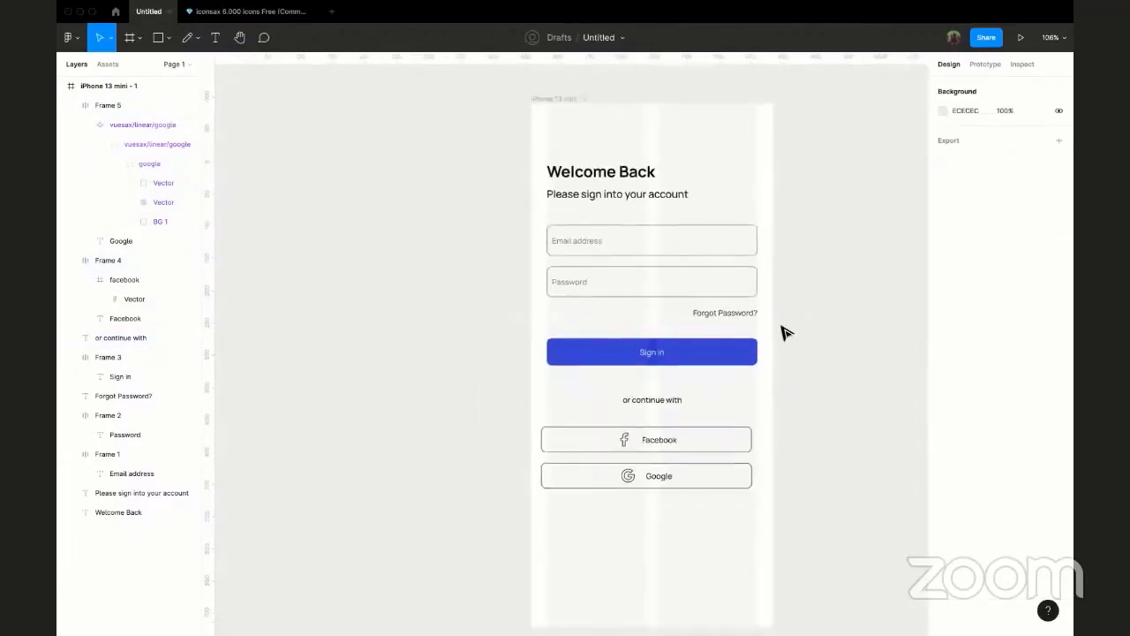
{"action": "scroll", "coordinate": [784, 330], "scroll_direction": "left", "scroll_amount": 1}
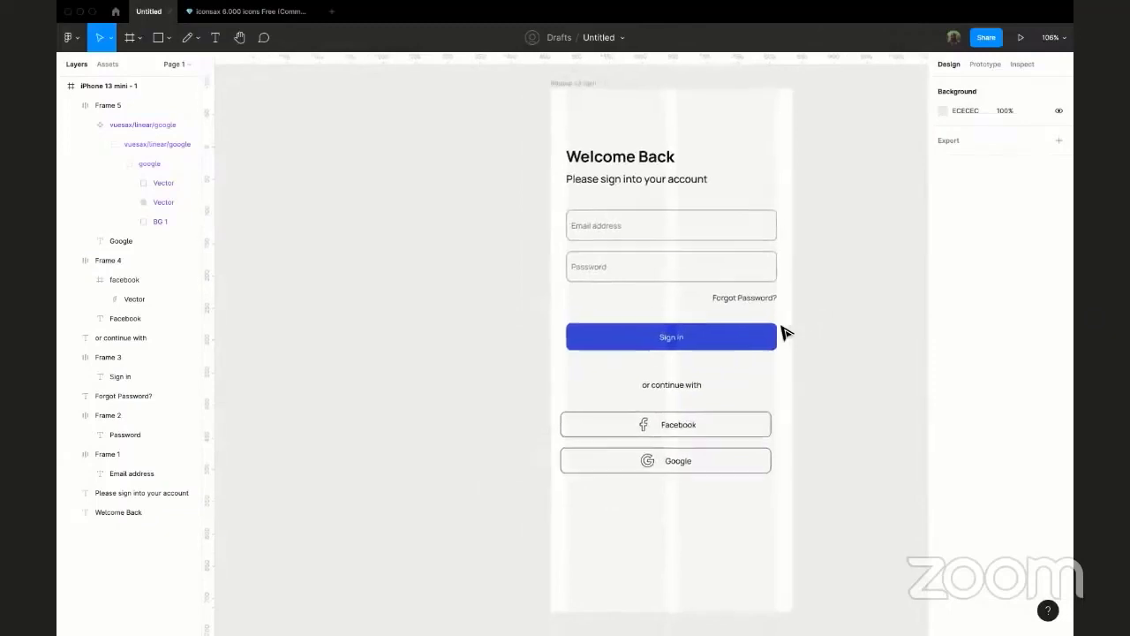
- Collapse the Google button's layers and rename the iPhone 13 mini frame as "Sign In"
{"action": "left_click", "coordinate": [71, 105]}
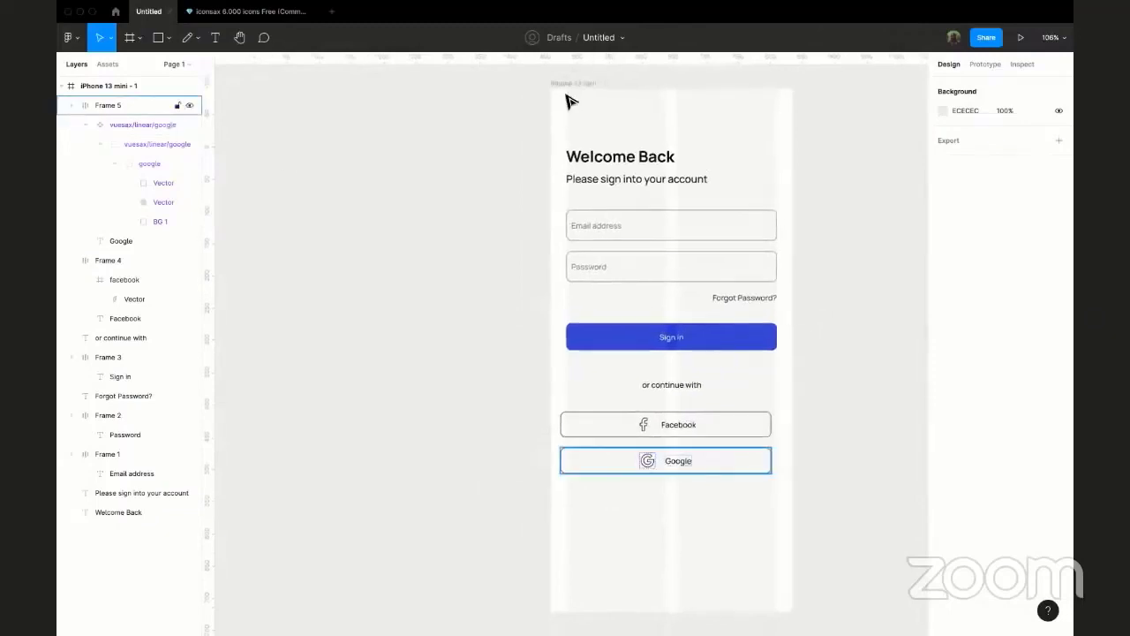
{"action": "key", "text": "super+a"}
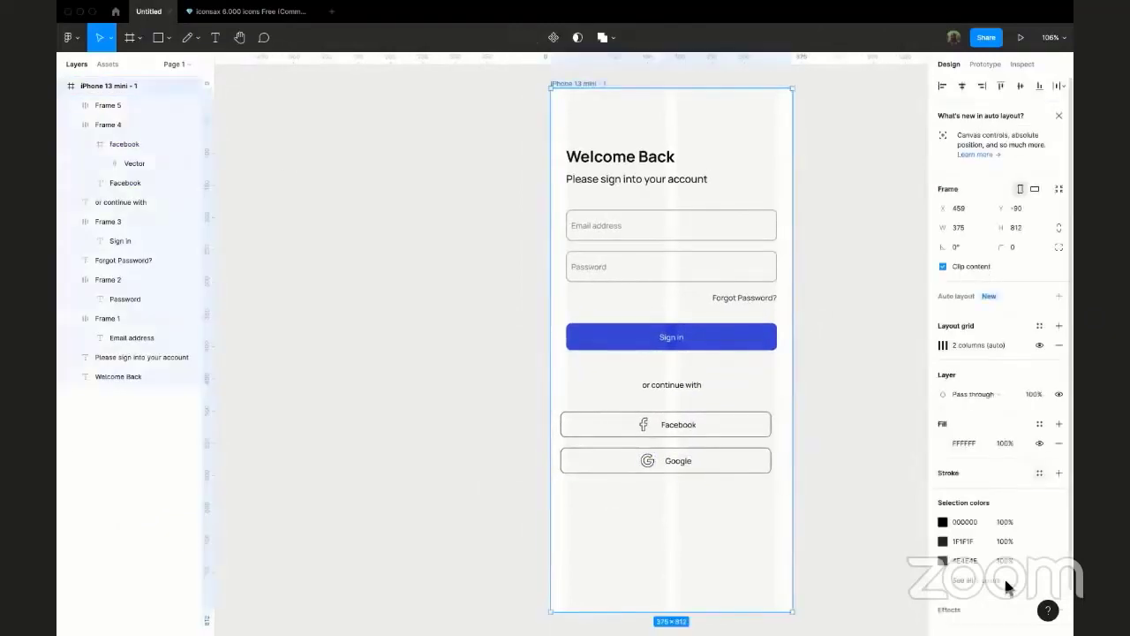
{"action": "scroll", "coordinate": [923, 324], "scroll_direction": "down", "scroll_amount": 1}
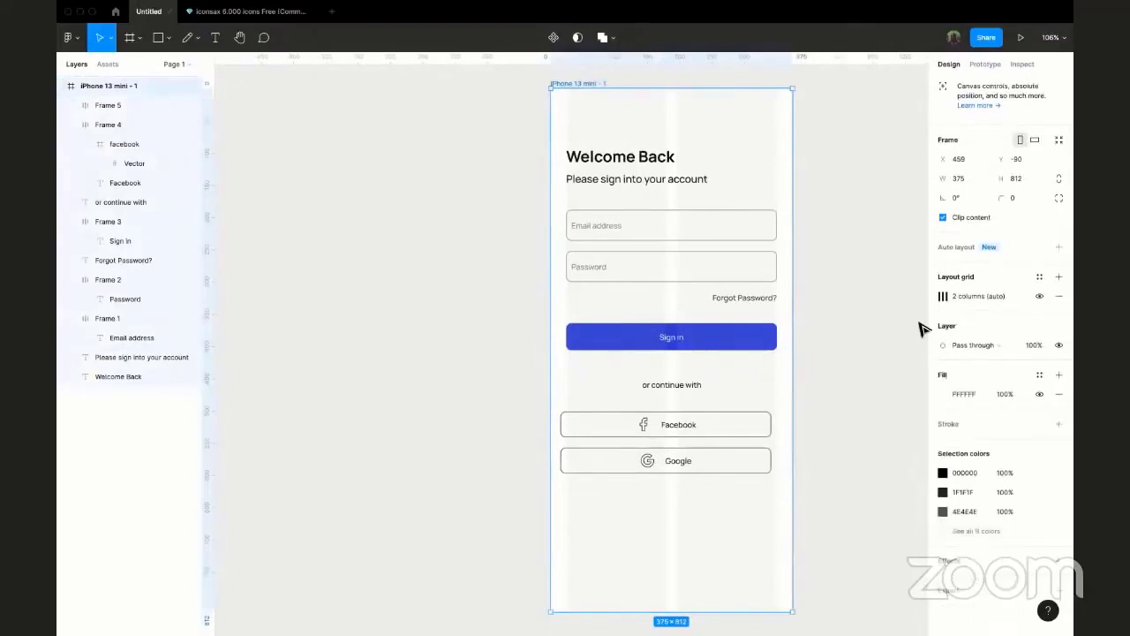
{"action": "scroll", "coordinate": [923, 329], "scroll_direction": "down", "scroll_amount": 2}
{"action": "scroll", "coordinate": [923, 328], "scroll_direction": "right", "scroll_amount": 1}
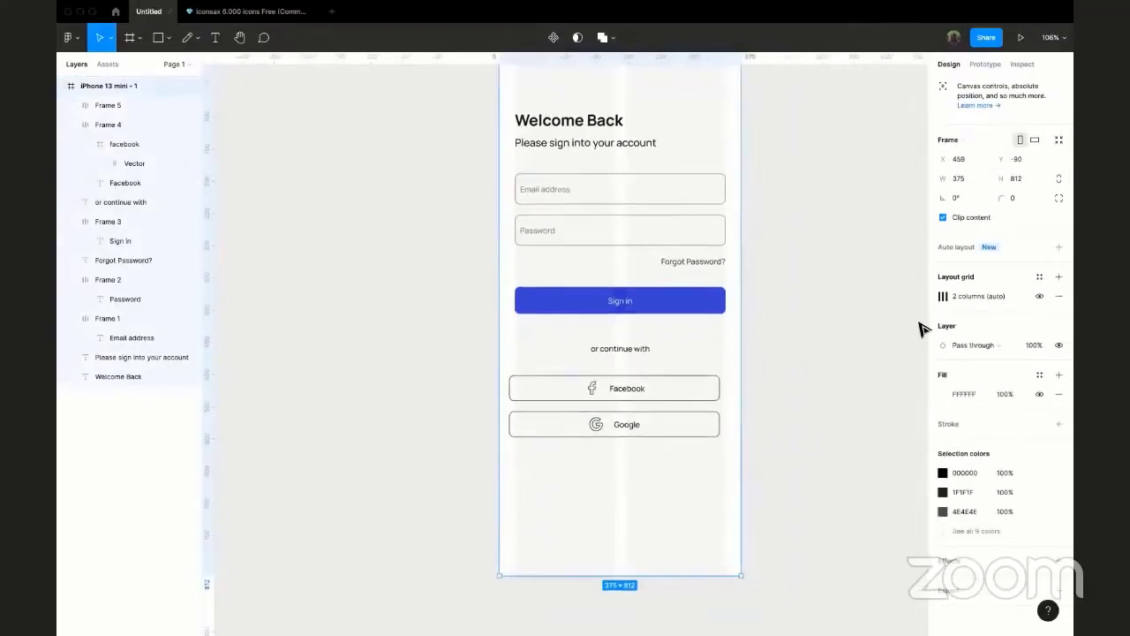
{"action": "scroll", "coordinate": [504, 184], "scroll_direction": "up", "scroll_amount": 1}
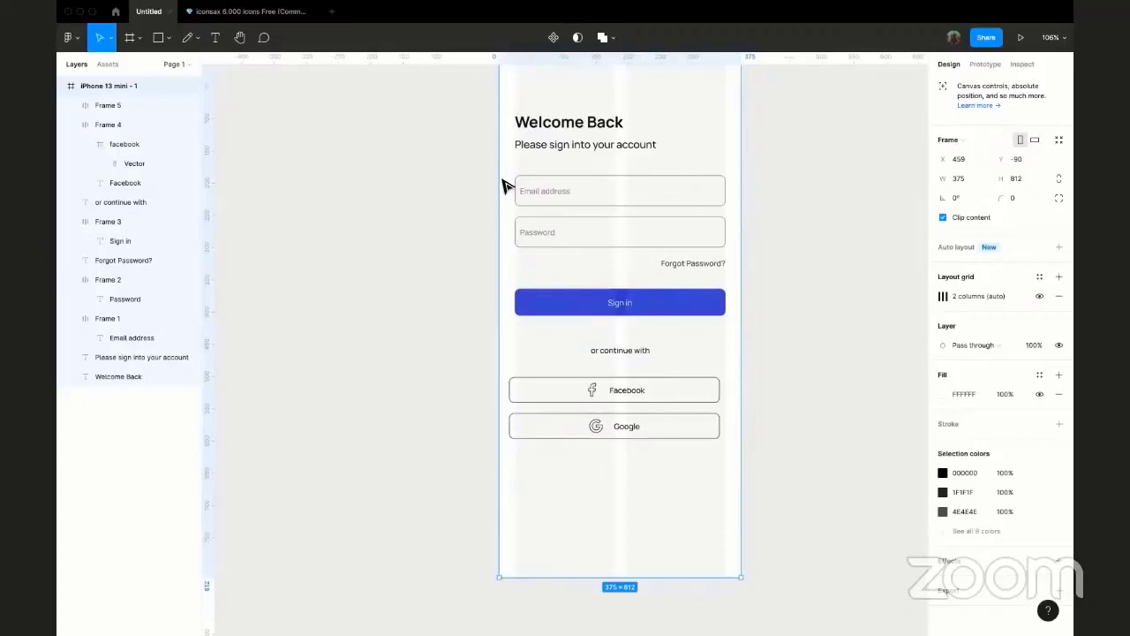
{"action": "scroll", "coordinate": [505, 185], "scroll_direction": "up", "scroll_amount": 3}
{"action": "left_click", "coordinate": [86, 86]}
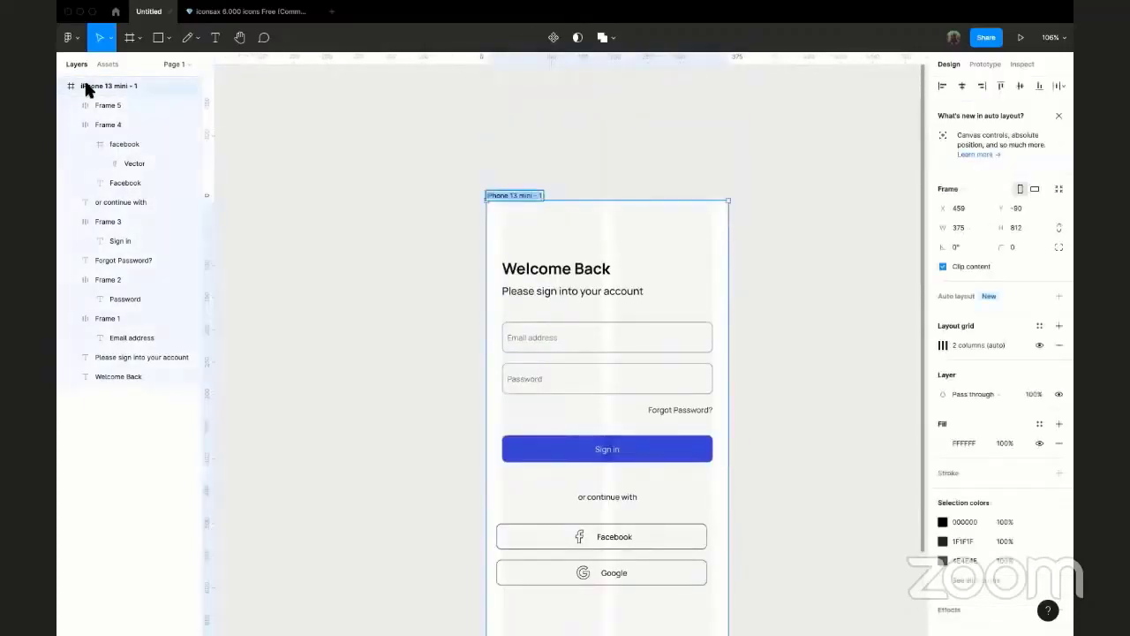
{"action": "double_click", "coordinate": [86, 86]}
{"action": "type", "text": "Sign In"}
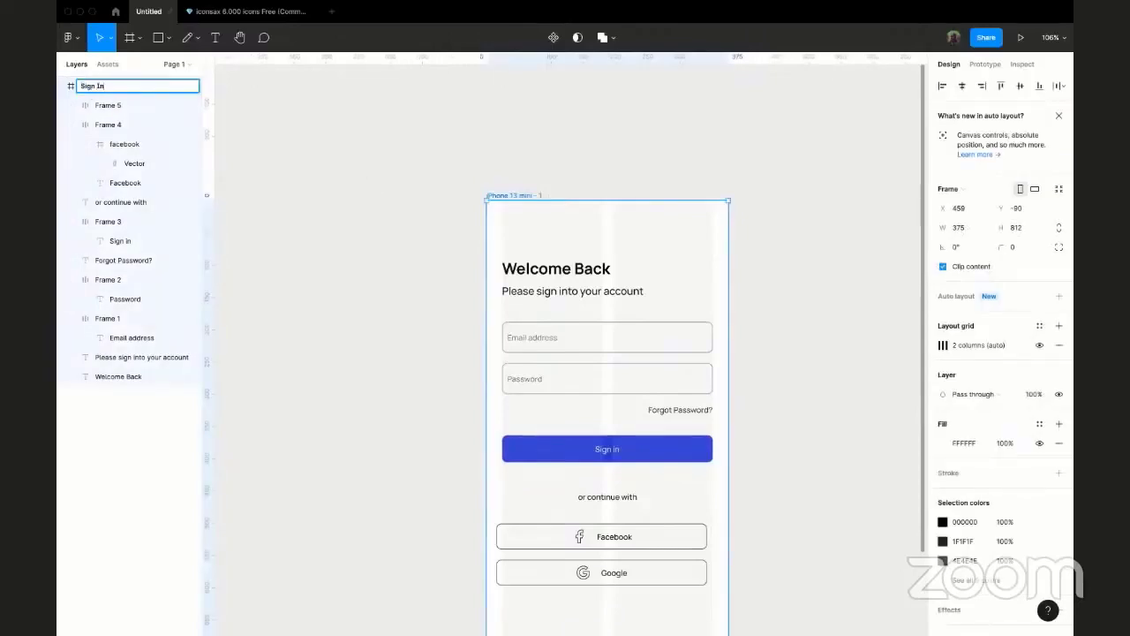
{"action": "key", "text": "Return"}
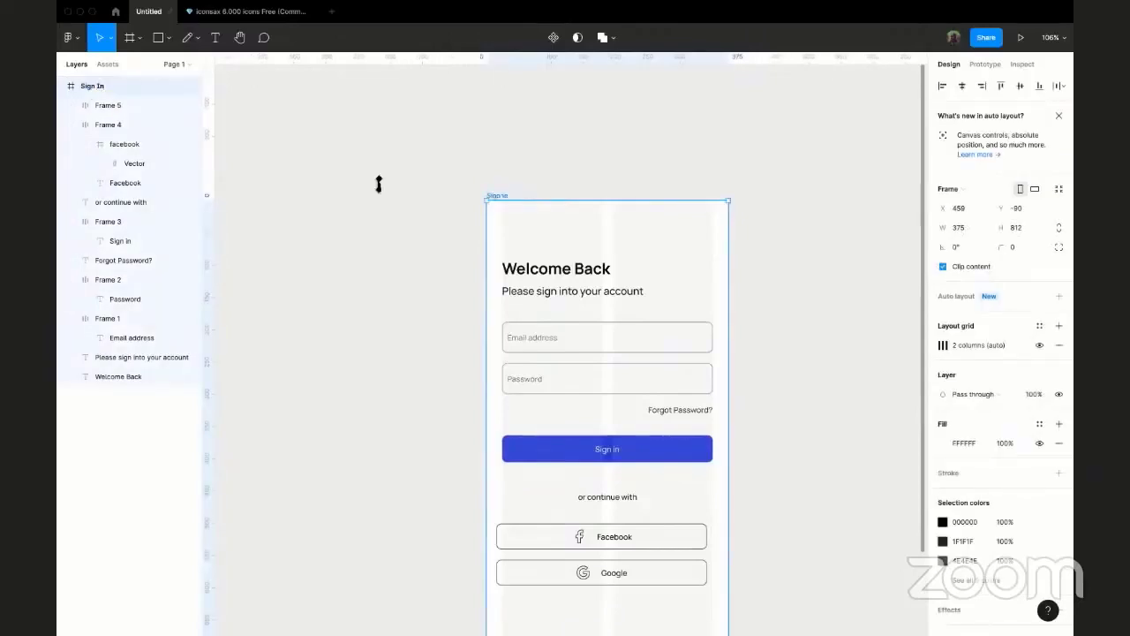
- Add an export setting to the Sign In frame with a scale of 2x
{"action": "scroll", "coordinate": [870, 243], "scroll_direction": "down", "scroll_amount": 5}
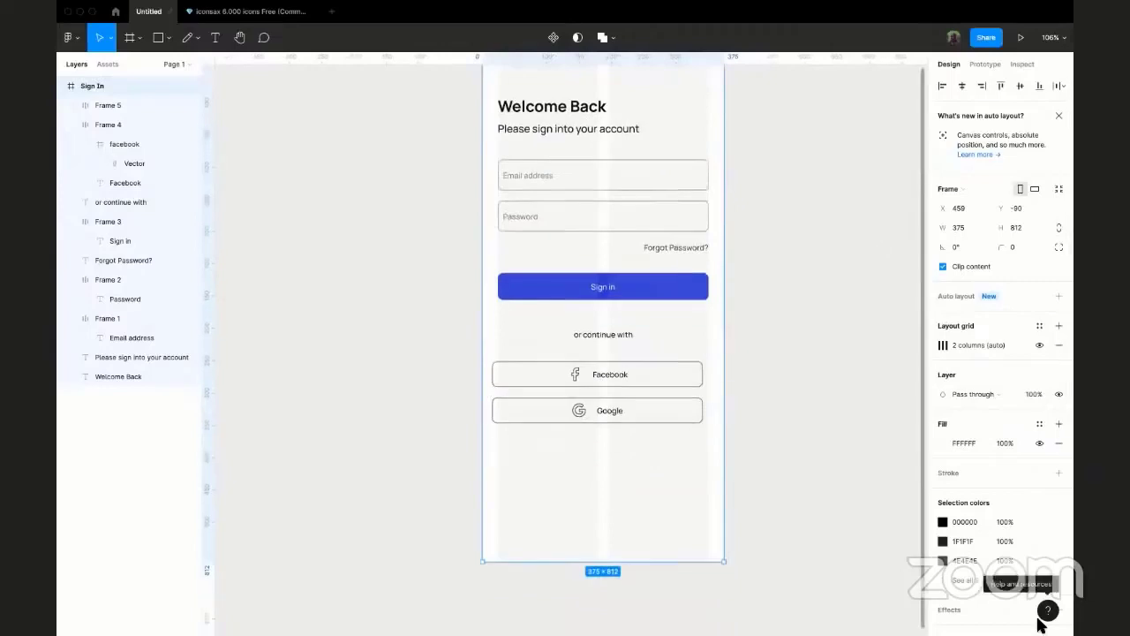
{"action": "scroll", "coordinate": [996, 502], "scroll_direction": "down", "scroll_amount": 2}
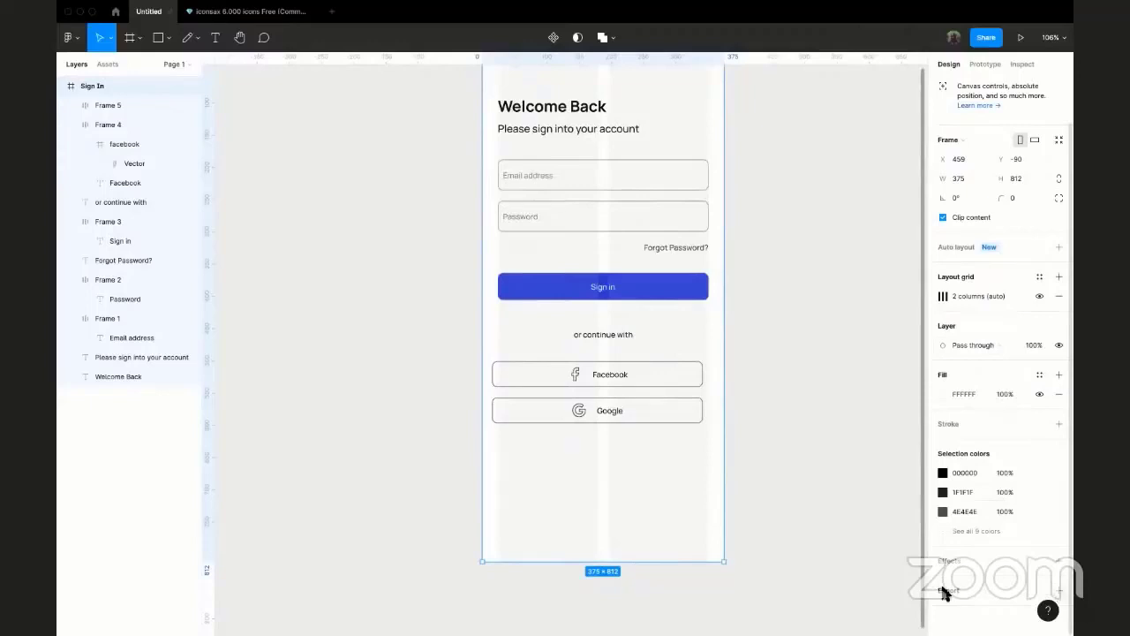
{"action": "left_click", "coordinate": [1059, 591]}
{"action": "scroll", "coordinate": [985, 526], "scroll_direction": "down", "scroll_amount": 2}
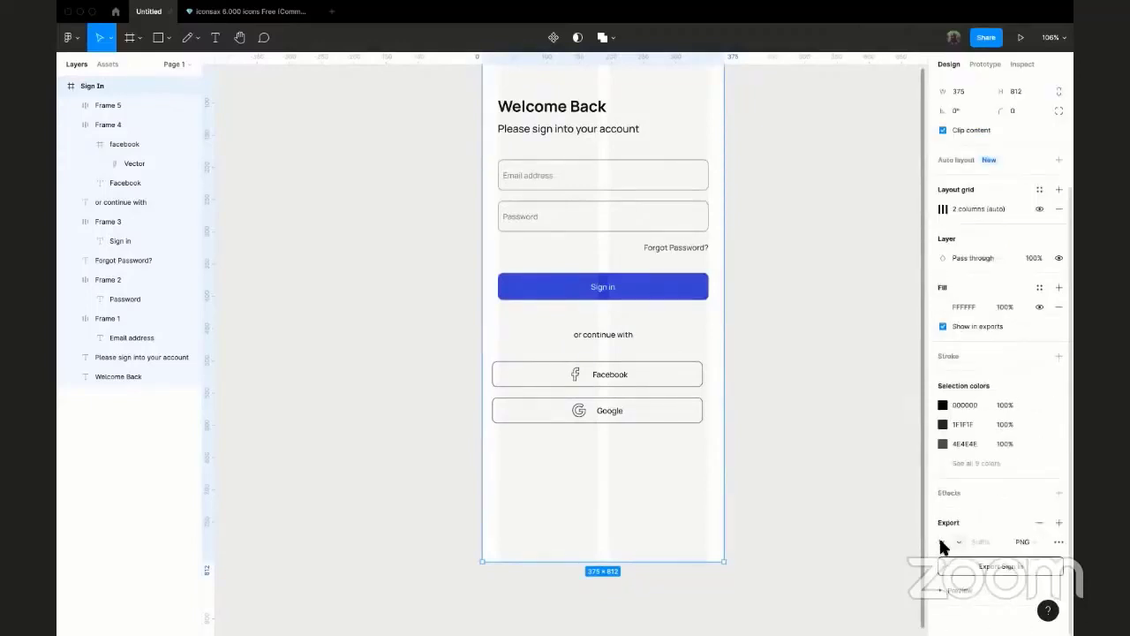
{"action": "left_click", "coordinate": [940, 541]}
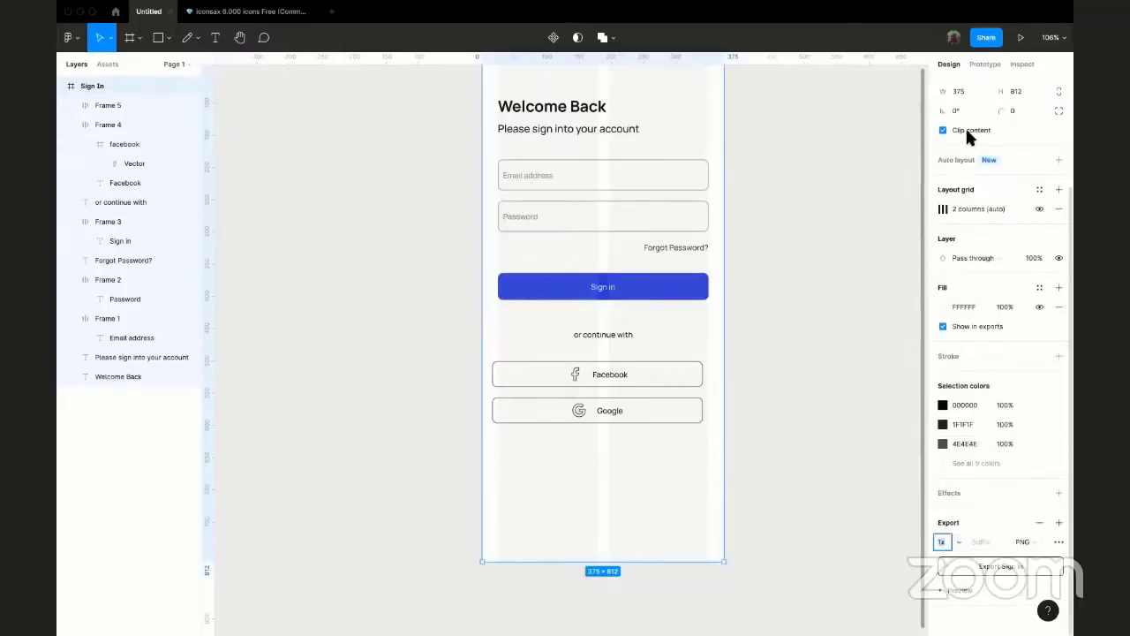
{"action": "scroll", "coordinate": [972, 134], "scroll_direction": "up", "scroll_amount": 1}
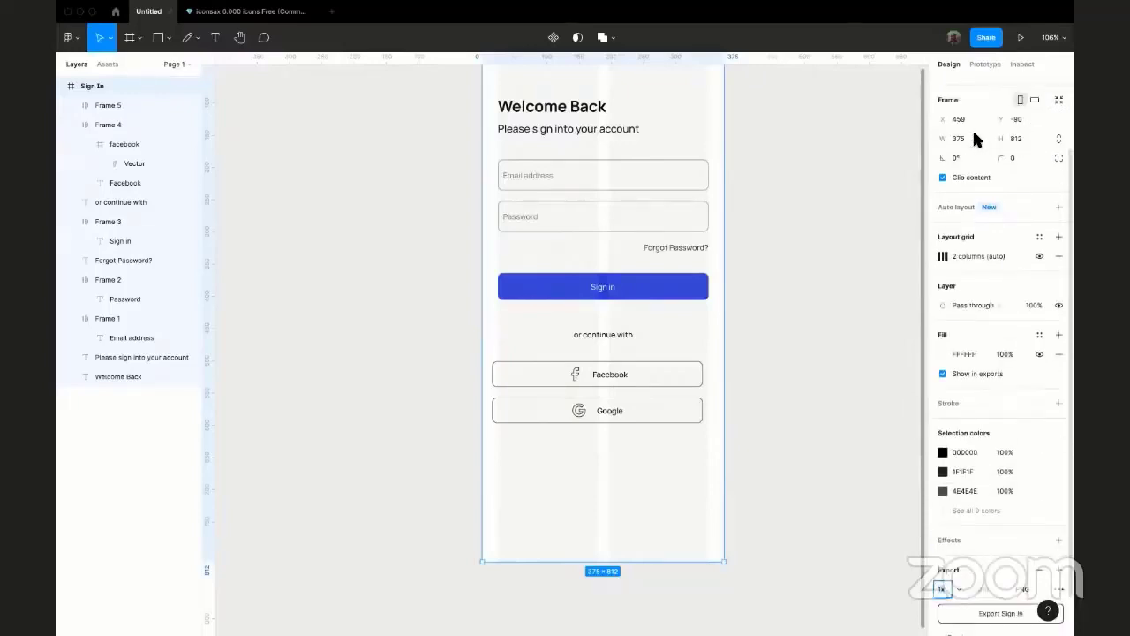
{"action": "scroll", "coordinate": [954, 497], "scroll_direction": "down", "scroll_amount": 1}
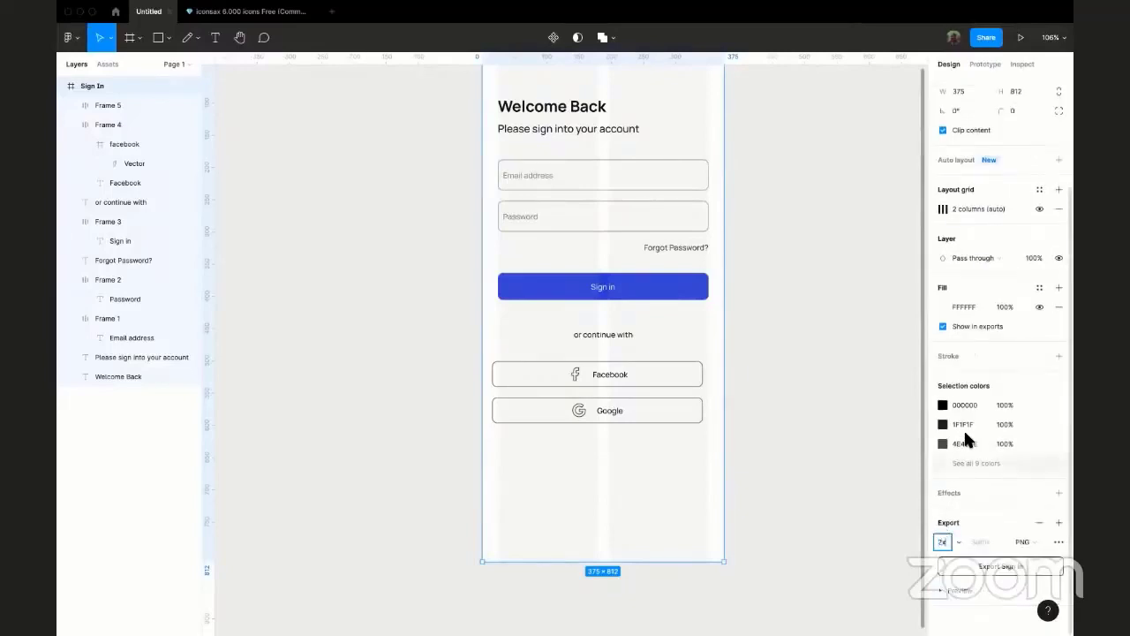
{"action": "scroll", "coordinate": [956, 291], "scroll_direction": "up", "scroll_amount": 3}
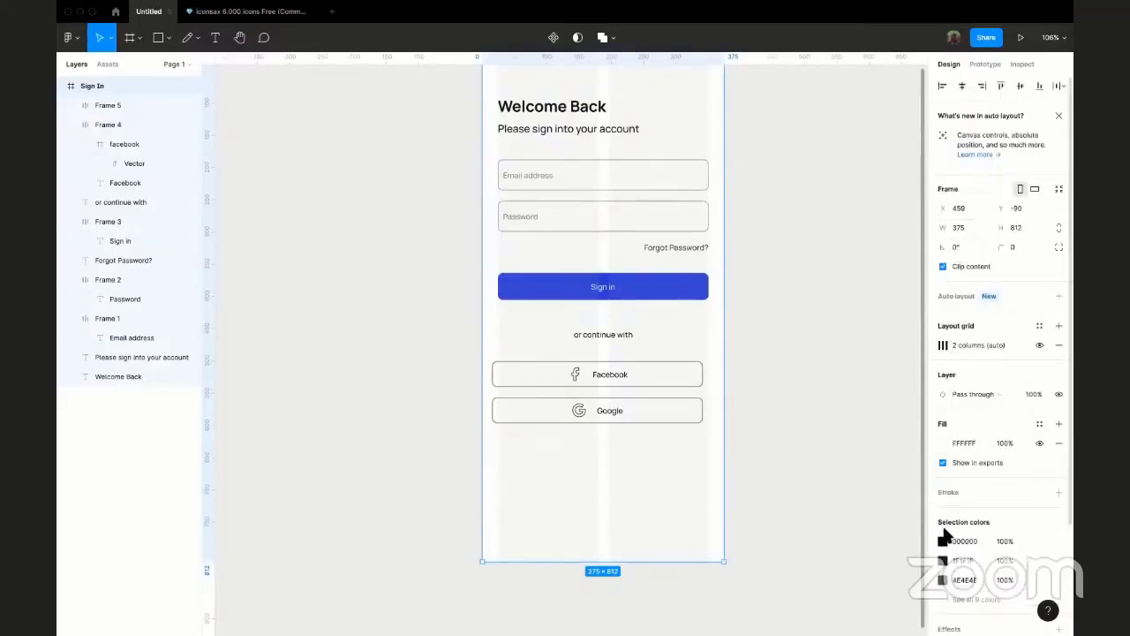
{"action": "scroll", "coordinate": [945, 541], "scroll_direction": "down", "scroll_amount": 3}
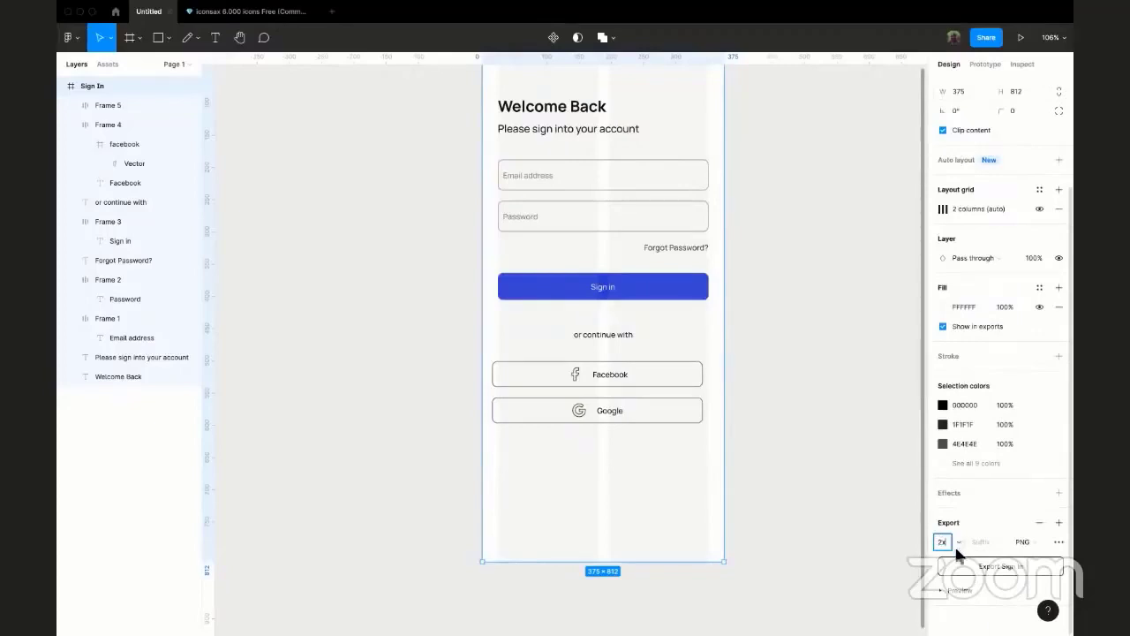
- Set the Sign In frame's export scale to 4x
{"action": "left_click", "coordinate": [956, 543]}
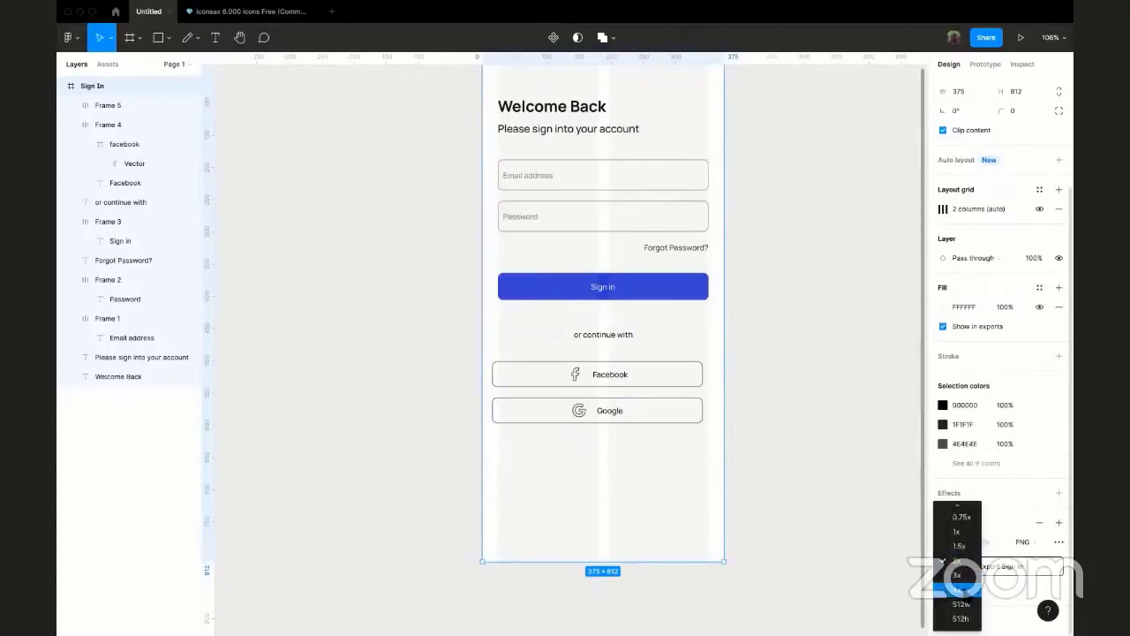
{"action": "left_click", "coordinate": [959, 590]}
{"action": "scroll", "coordinate": [999, 347], "scroll_direction": "up", "scroll_amount": 3}
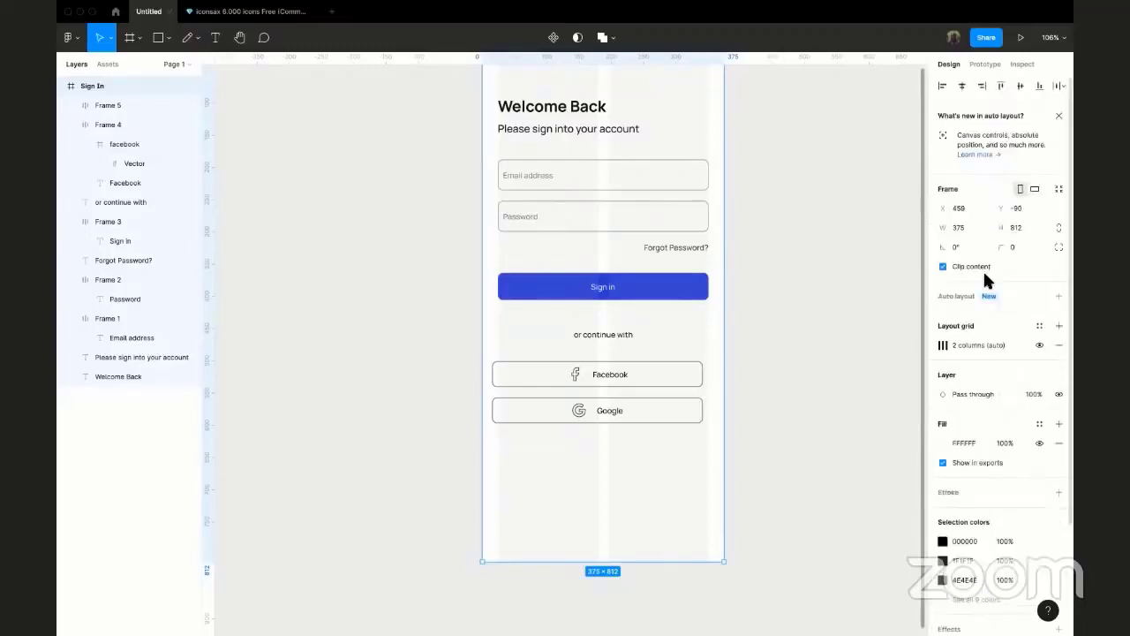
{"action": "scroll", "coordinate": [962, 193], "scroll_direction": "down", "scroll_amount": 3}
{"action": "scroll", "coordinate": [963, 212], "scroll_direction": "up", "scroll_amount": 4}
{"action": "scroll", "coordinate": [1020, 225], "scroll_direction": "down", "scroll_amount": 3}
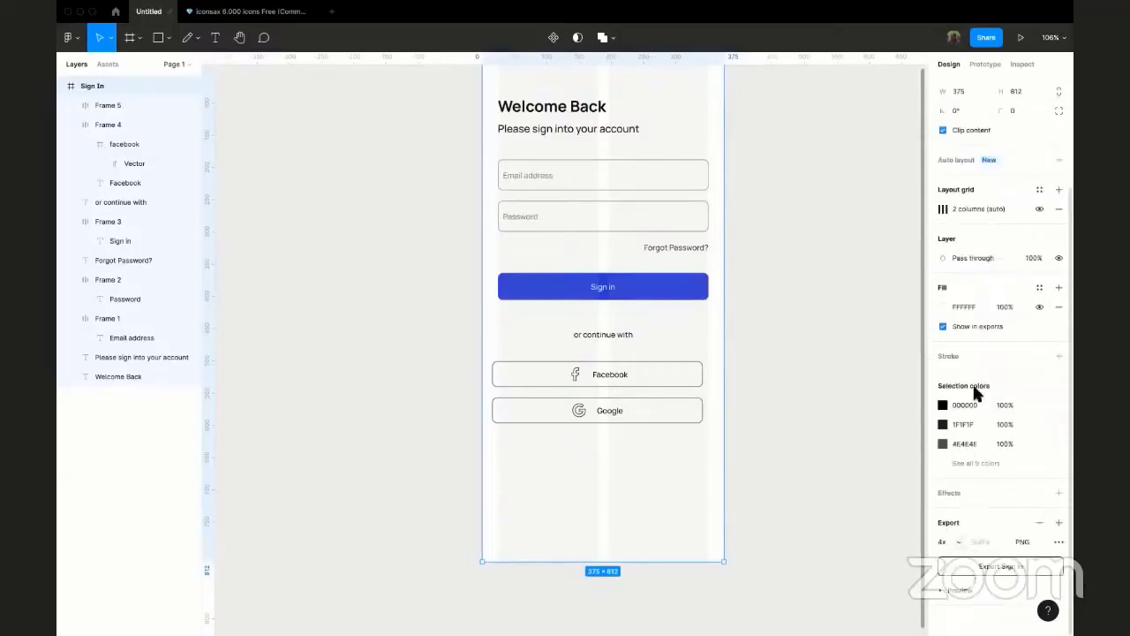
{"action": "scroll", "coordinate": [970, 335], "scroll_direction": "up", "scroll_amount": 3}
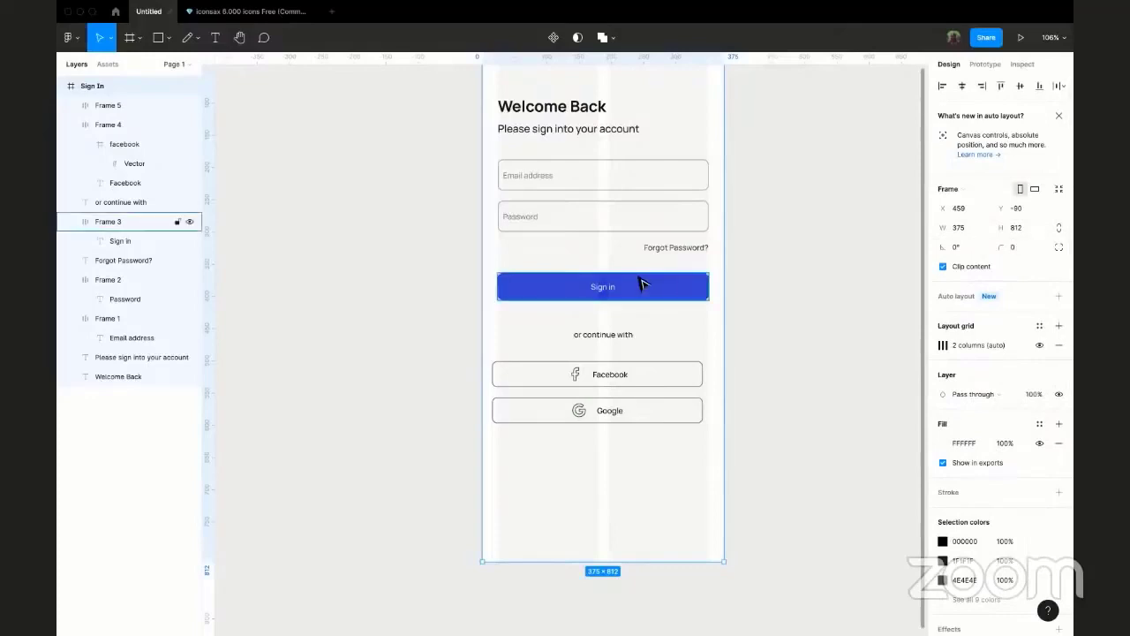
- Change the export format to JPG, export the Sign In frame and deselect it
{"action": "scroll", "coordinate": [662, 293], "scroll_direction": "down", "scroll_amount": 3}
{"action": "scroll", "coordinate": [643, 182], "scroll_direction": "right", "scroll_amount": 2}
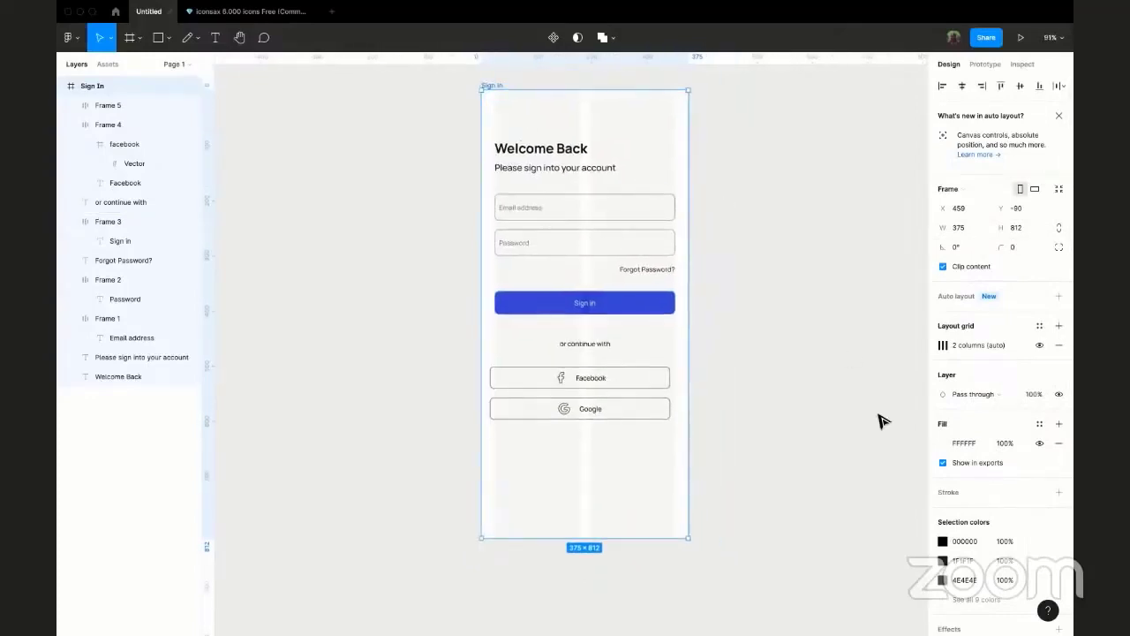
{"action": "scroll", "coordinate": [966, 550], "scroll_direction": "down", "scroll_amount": 3}
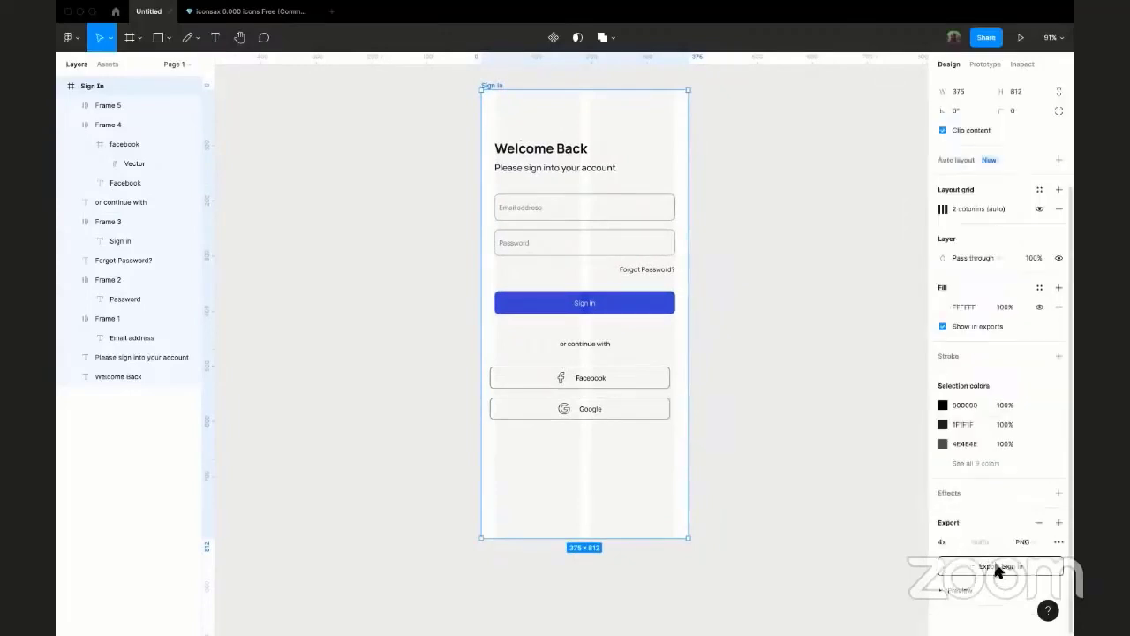
{"action": "left_click", "coordinate": [1039, 542]}
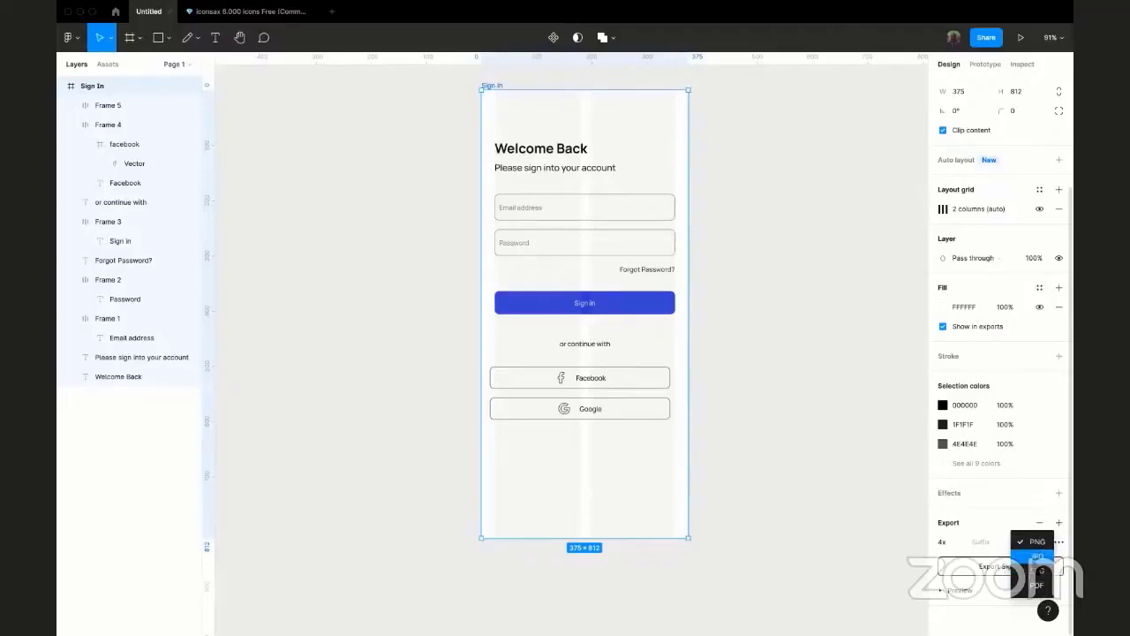
{"action": "left_click", "coordinate": [1038, 557]}
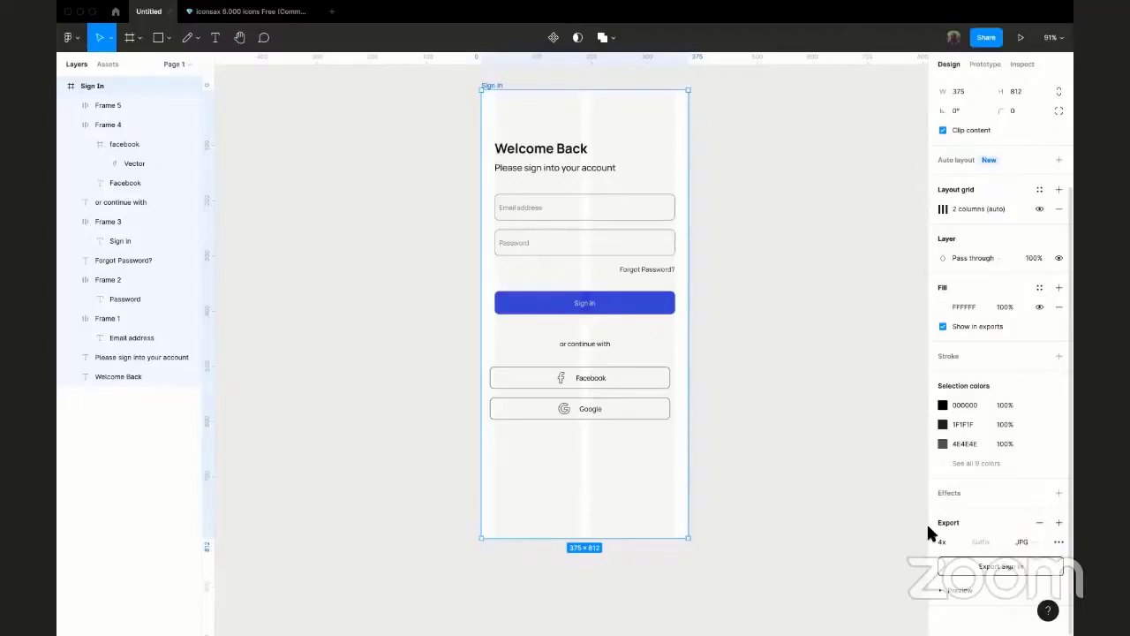
{"action": "left_click", "coordinate": [997, 573]}
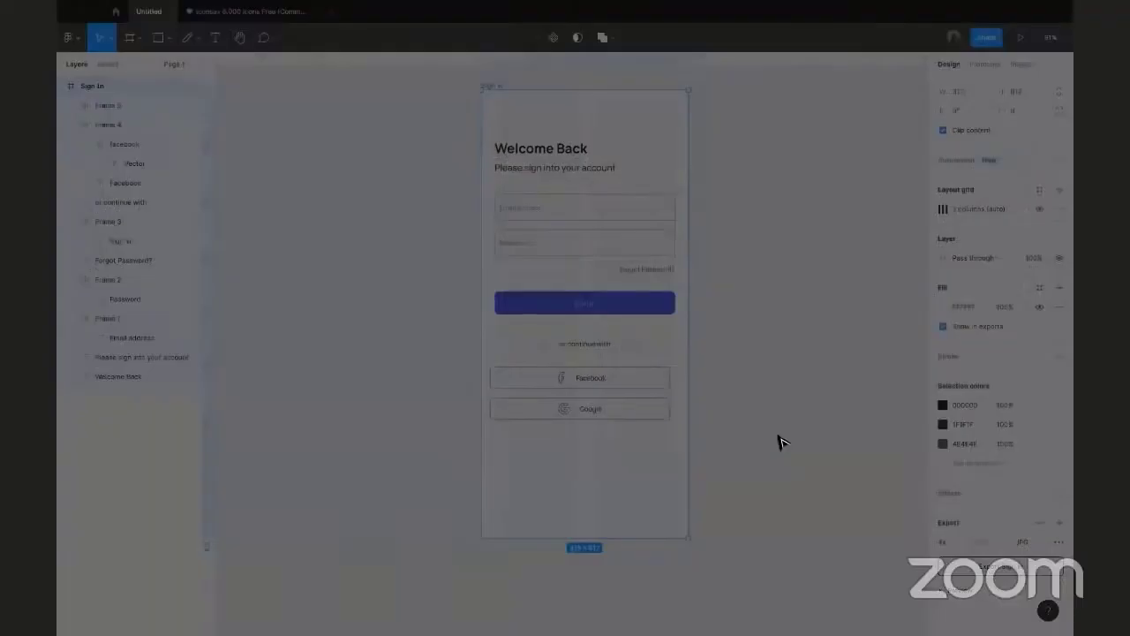
{"action": "left_click", "coordinate": [684, 20]}
{"action": "left_click", "coordinate": [792, 219]}
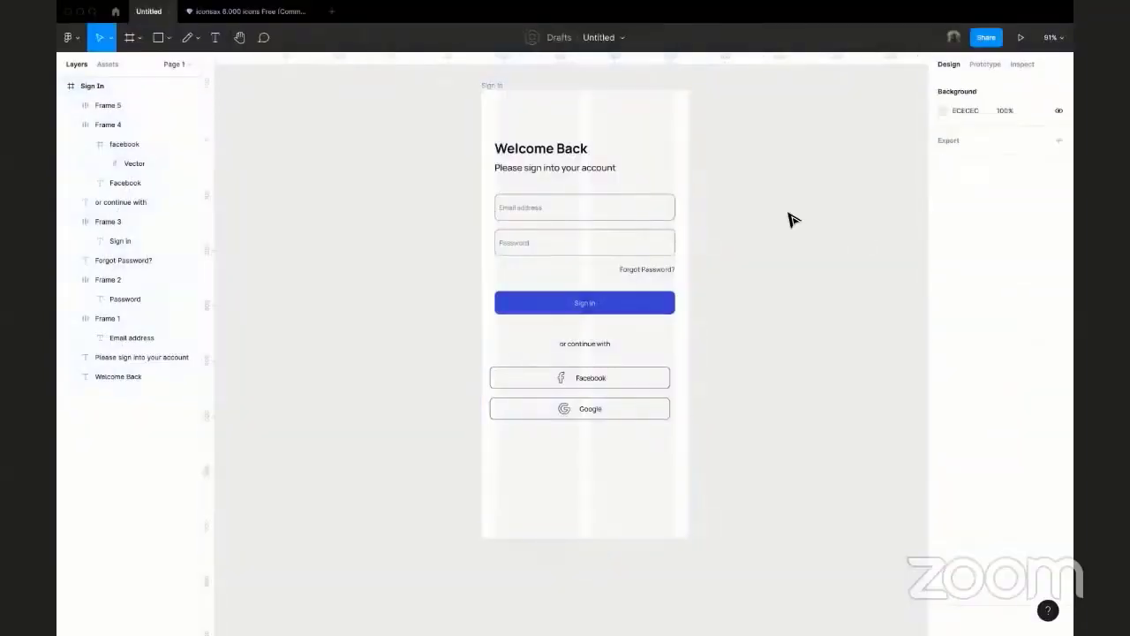
- Select the whole Sign In frame on the canvas
{"action": "scroll", "coordinate": [789, 220], "scroll_direction": "right", "scroll_amount": 3}
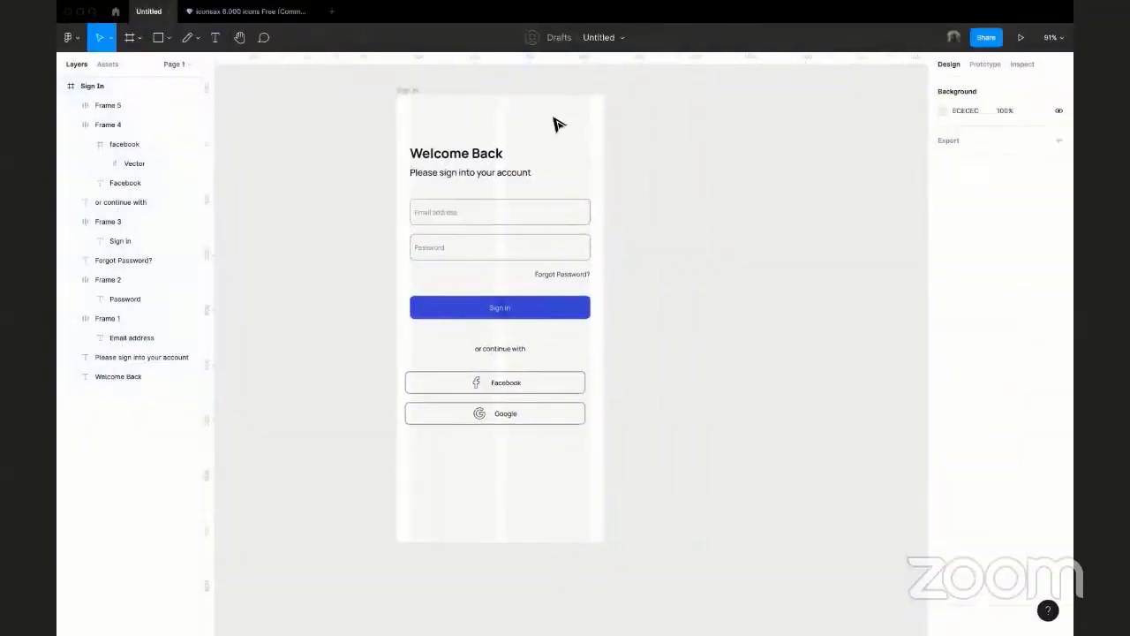
{"action": "left_click", "coordinate": [405, 91]}
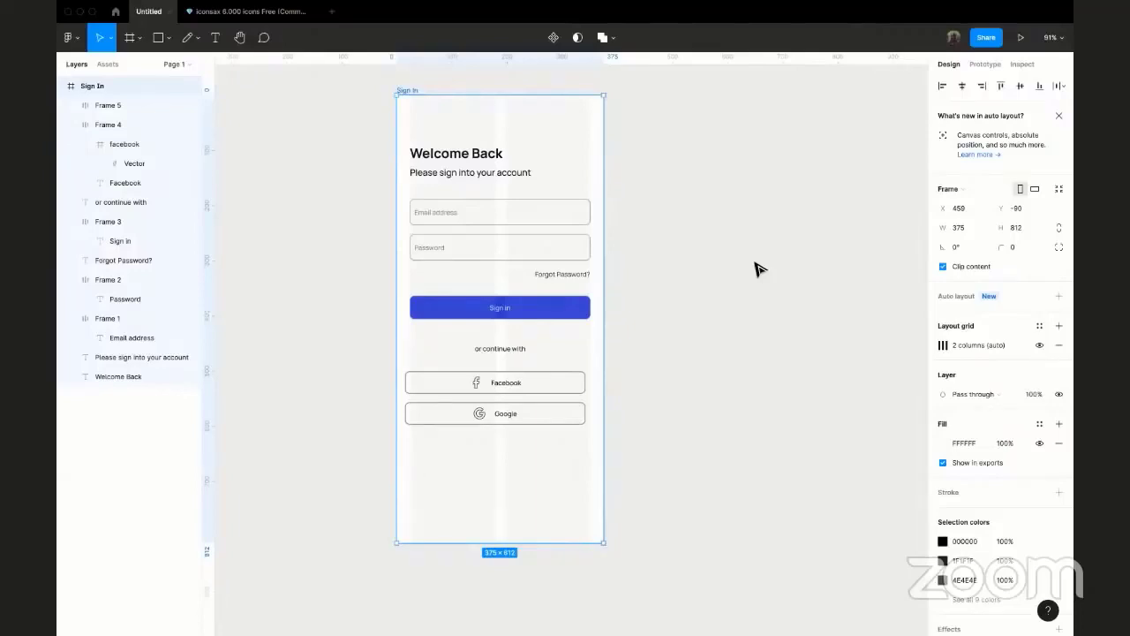
{"action": "scroll", "coordinate": [755, 268], "scroll_direction": "right", "scroll_amount": 1}
{"action": "scroll", "coordinate": [755, 268], "scroll_direction": "down", "scroll_amount": 1}
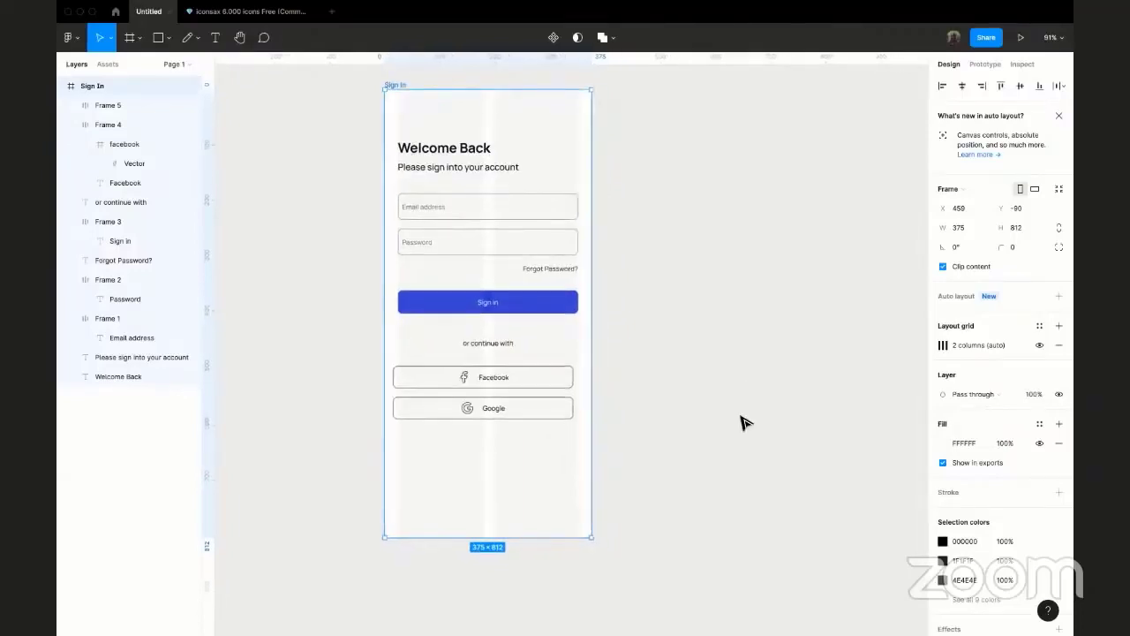